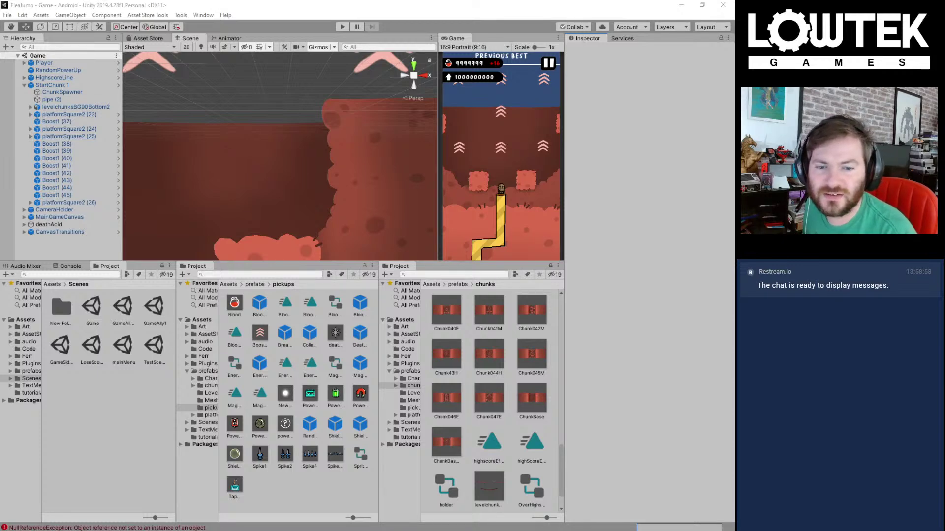
Step: View the Flea Bones T-shirt post in the browser and return to Unity
key("alt+Tab")
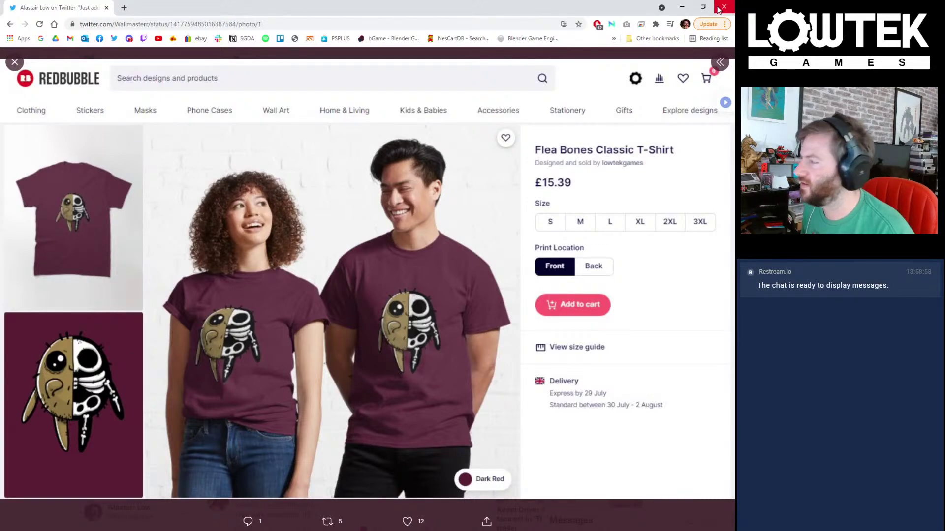
key("alt+Tab")
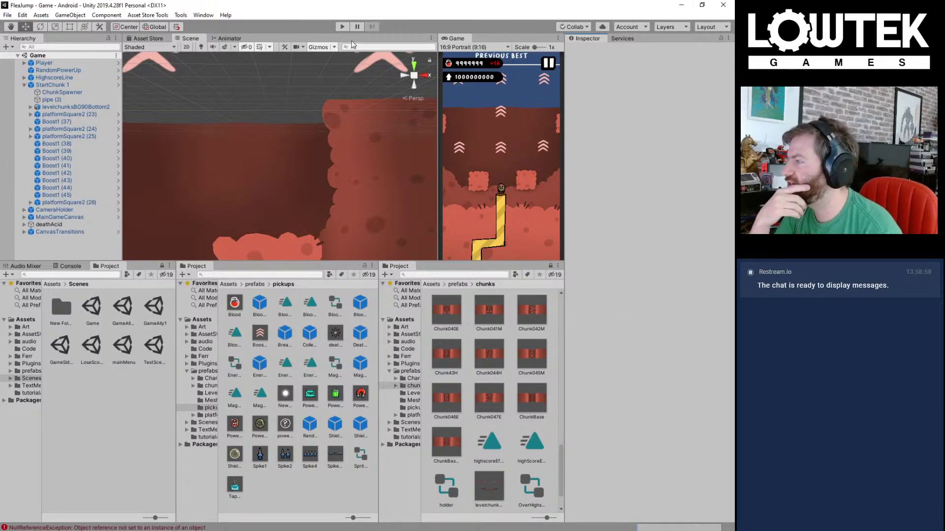
Step: Run the game in play mode, leave the Try Again screen for the main menu and start a new run
left_click(342, 27)
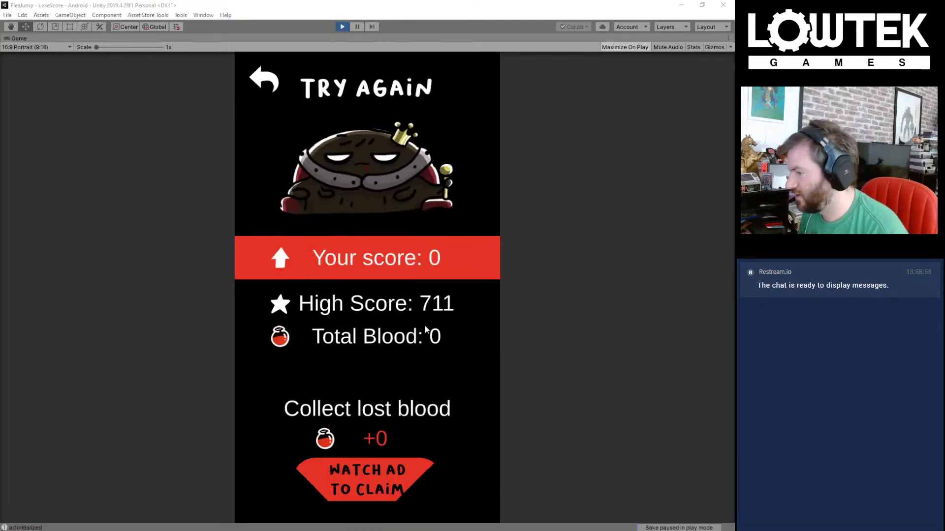
left_click(264, 82)
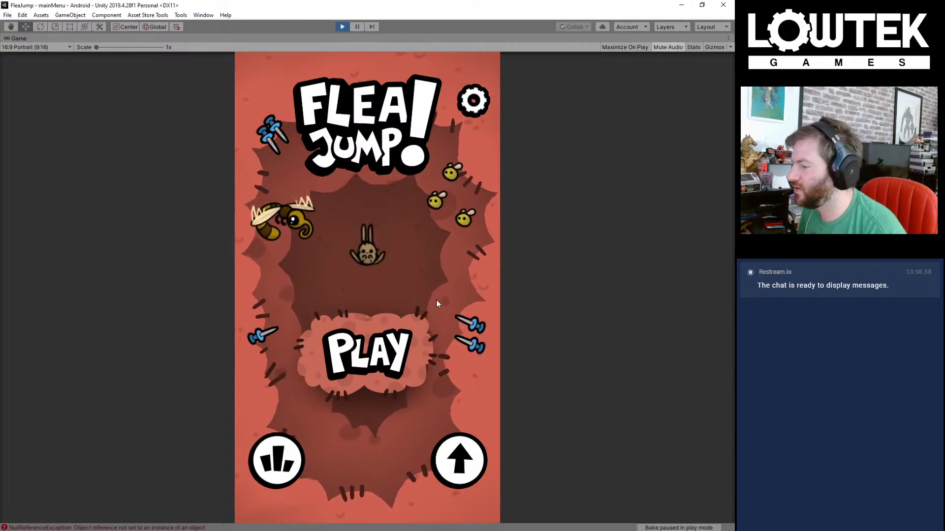
left_click(375, 359)
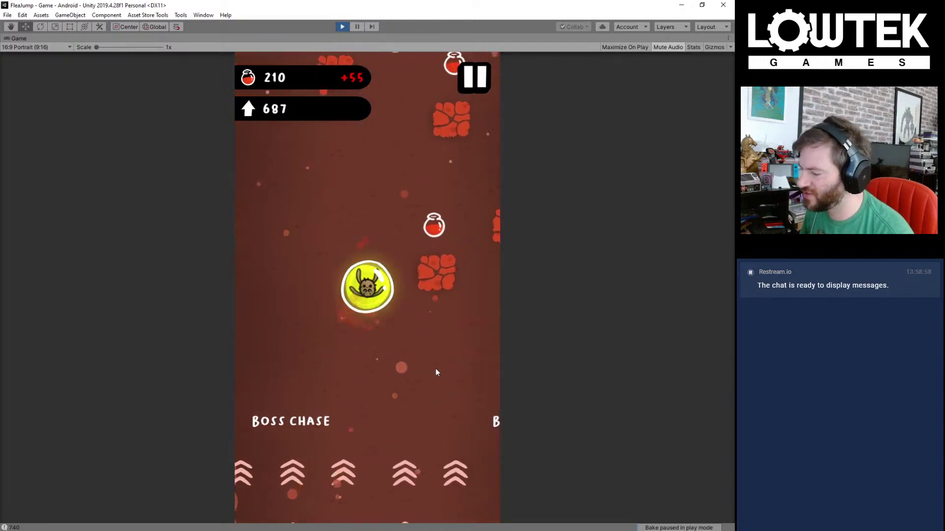
Step: Playtest the level by steering the flea upward past platforms, spikes and the boss chase until the run ends
left_click_drag(436, 368, 217, 422)
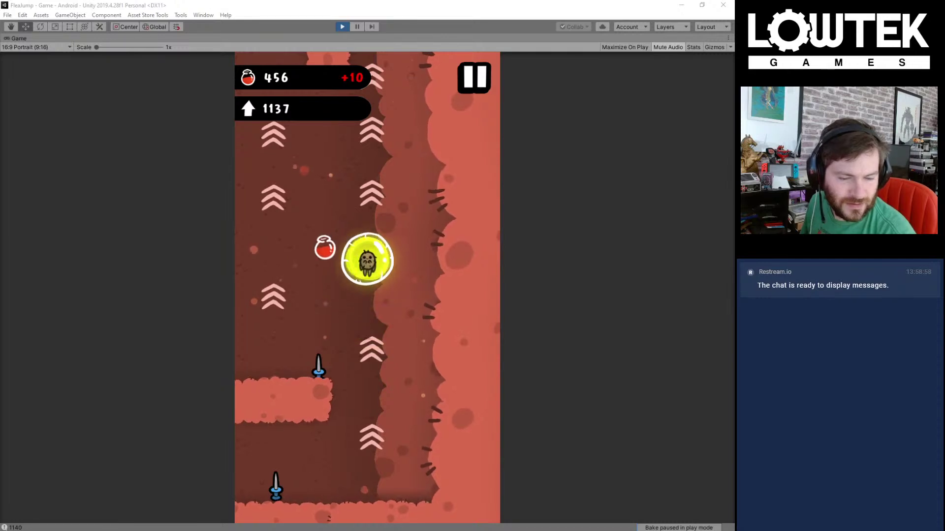
left_click_drag(338, 344, 272, 372)
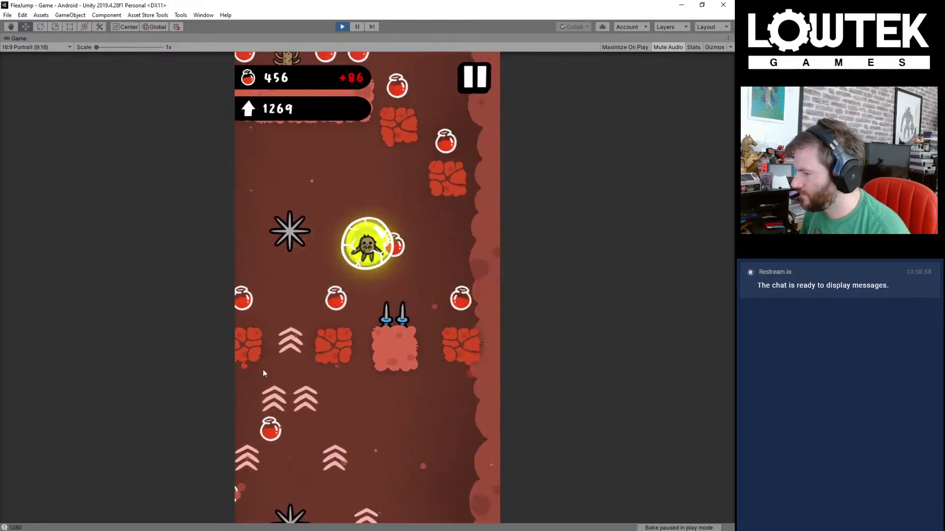
left_click_drag(232, 368, 581, 368)
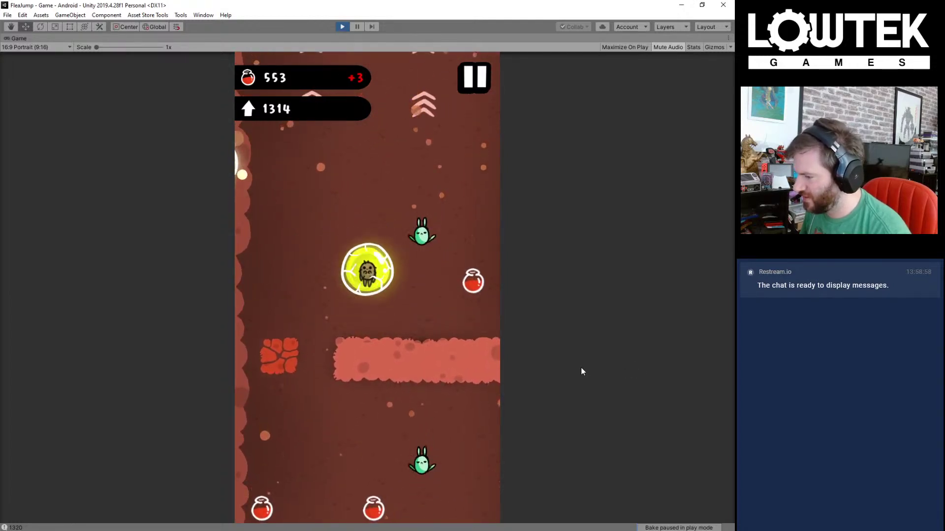
left_click_drag(581, 367, 486, 391)
left_click_drag(613, 398, 307, 233)
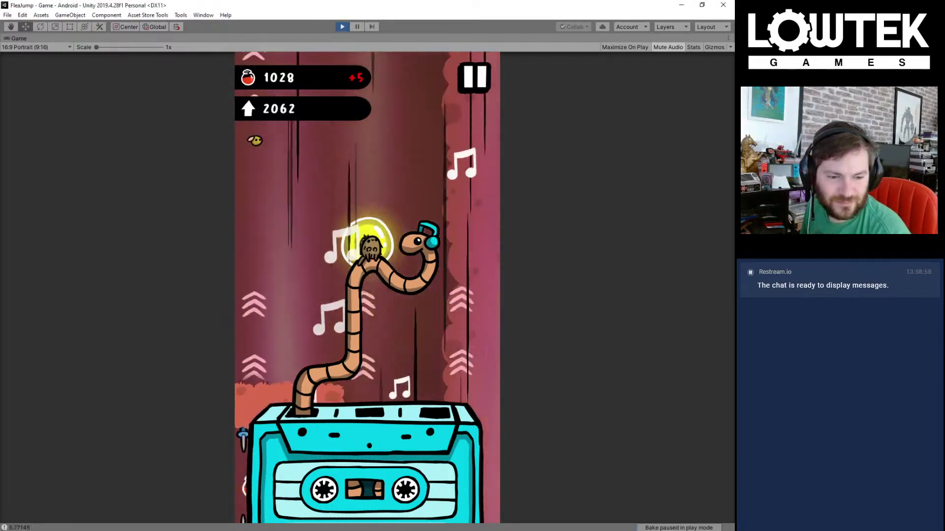
left_click_drag(433, 291, 420, 383)
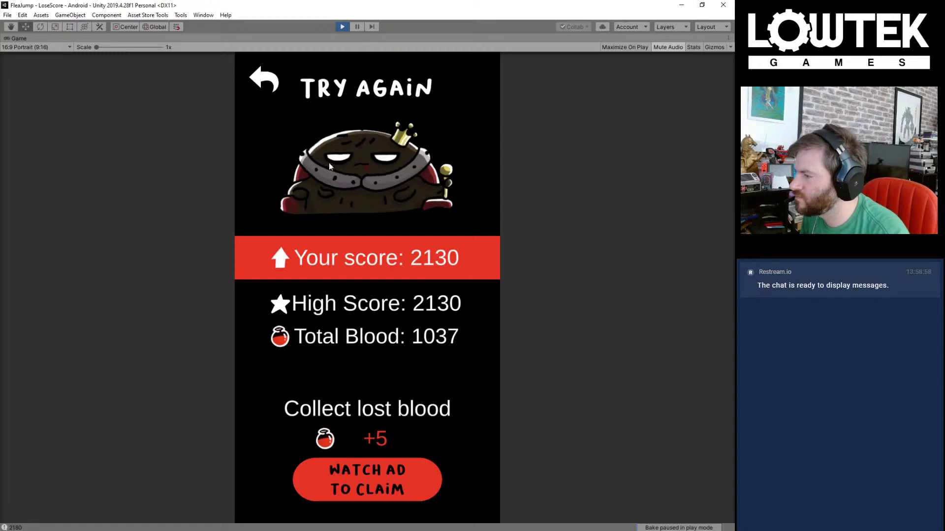
Step: Go through the main menu to the upgrades screen, buy the 200-blood Blood Multiplier upgrade and swipe through the other upgrades
left_click(273, 83)
left_click(465, 460)
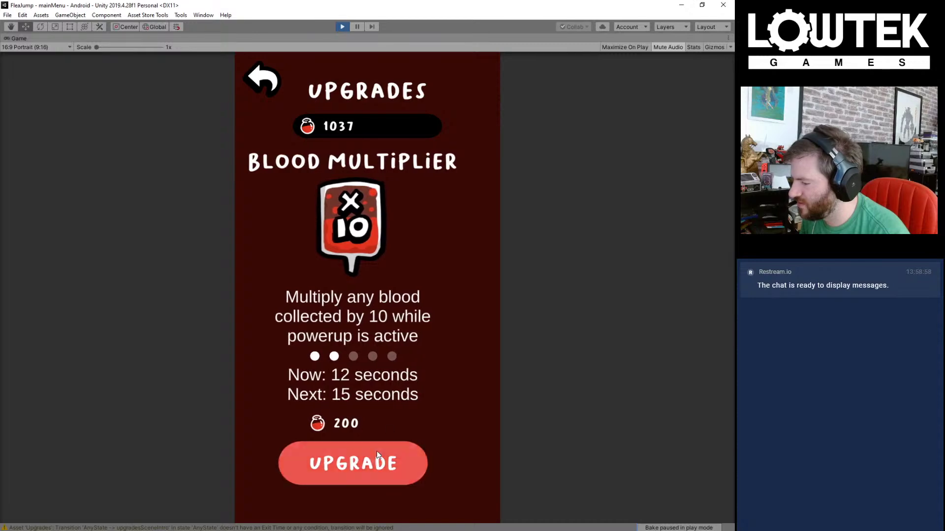
left_click(377, 451)
left_click_drag(400, 432, 602, 327)
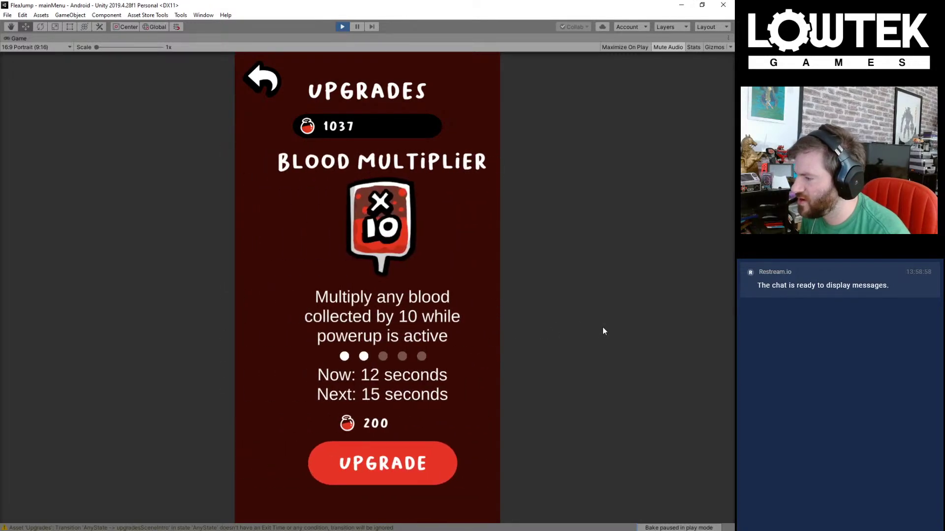
left_click(407, 465)
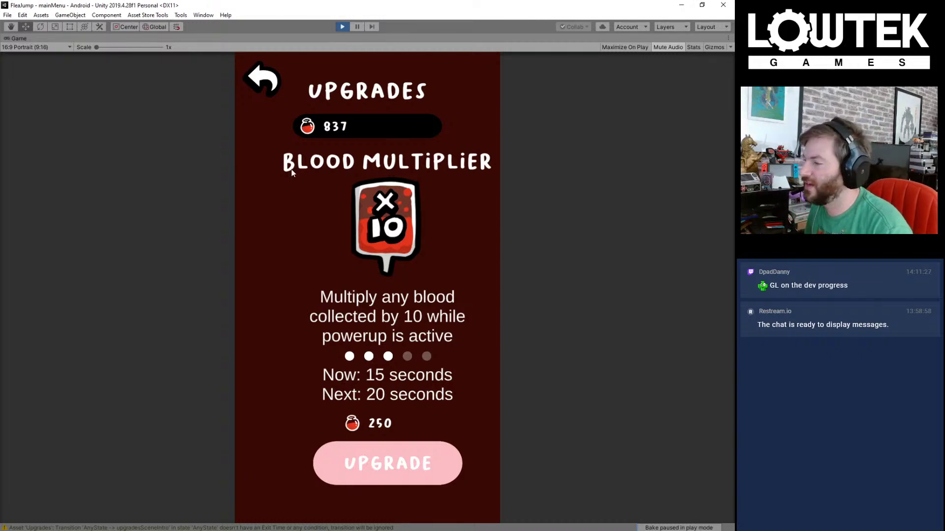
left_click_drag(379, 319, 492, 339)
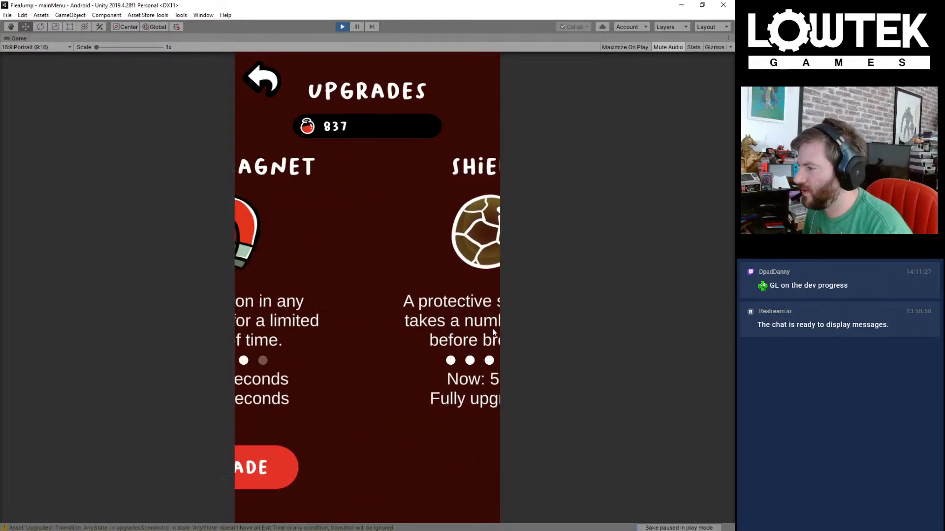
Step: Return to the main menu and check the options screen and the leader board
left_click(275, 84)
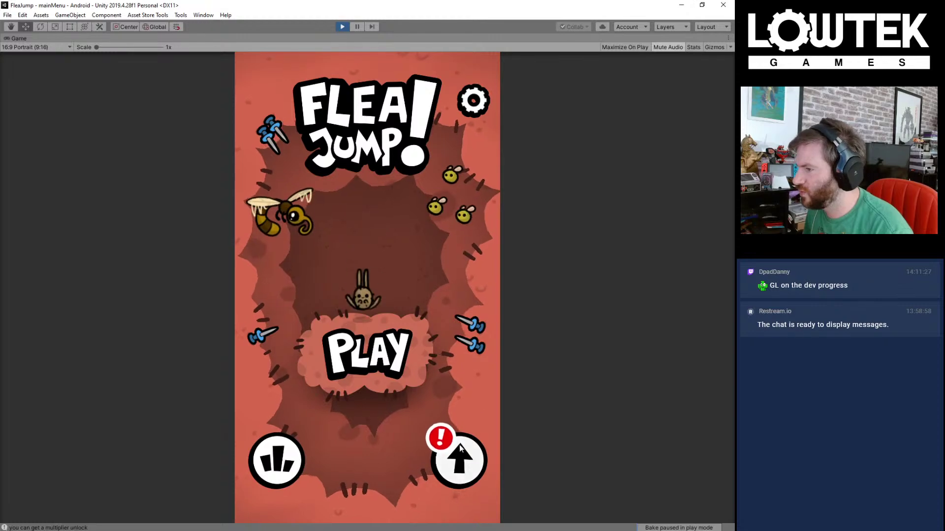
left_click(485, 100)
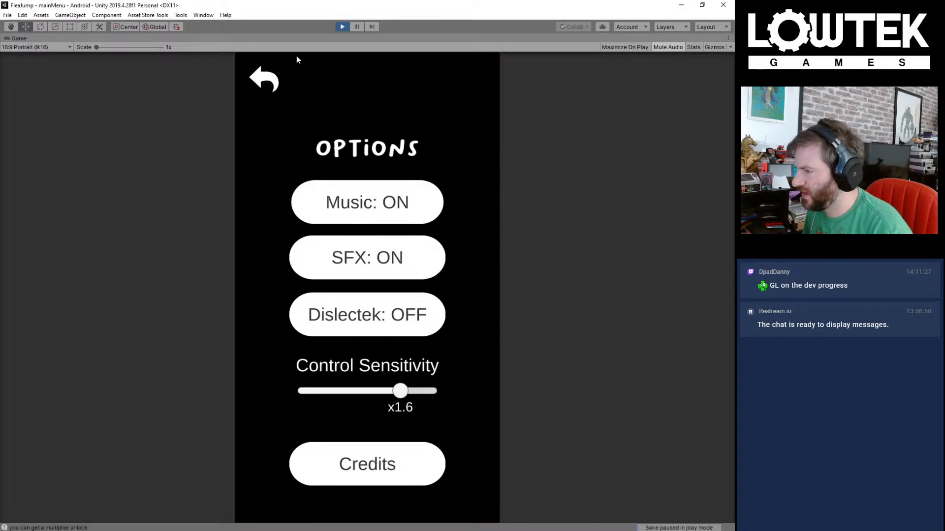
left_click(275, 77)
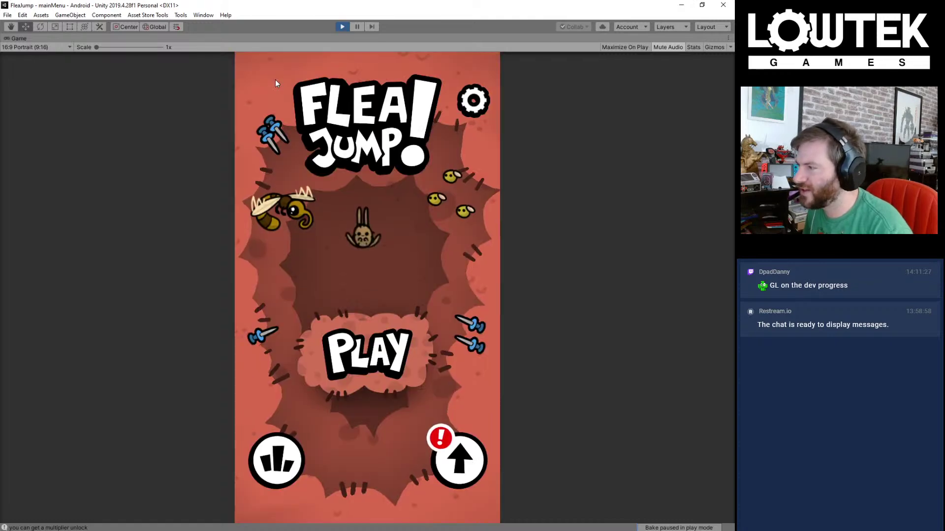
left_click(292, 462)
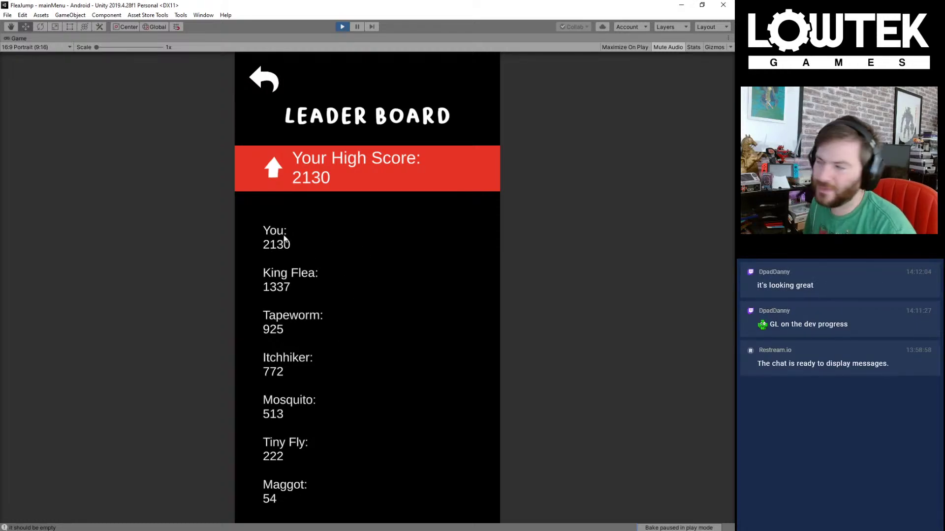
left_click(270, 80)
Step: Playtest another run until it ends, go back to the main menu and stop play mode
left_click(375, 354)
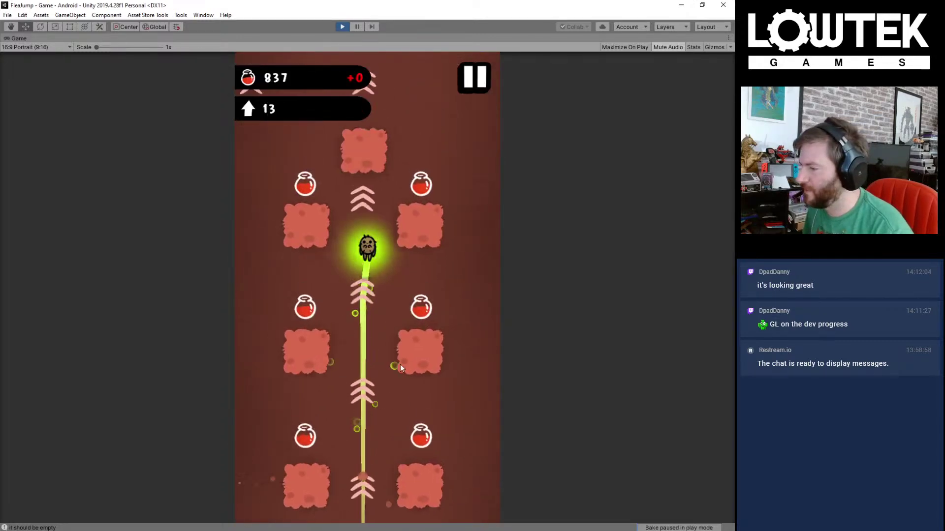
left_click_drag(400, 365, 200, 305)
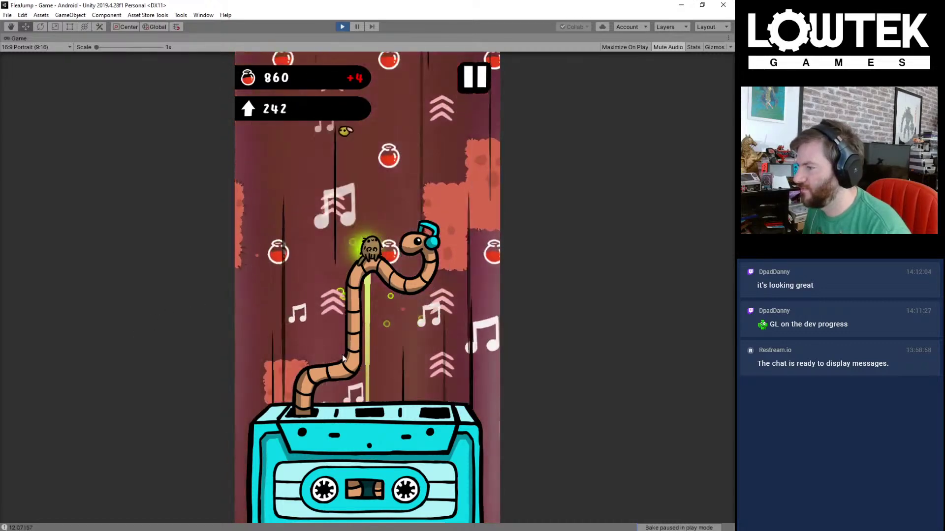
left_click_drag(343, 359, 239, 430)
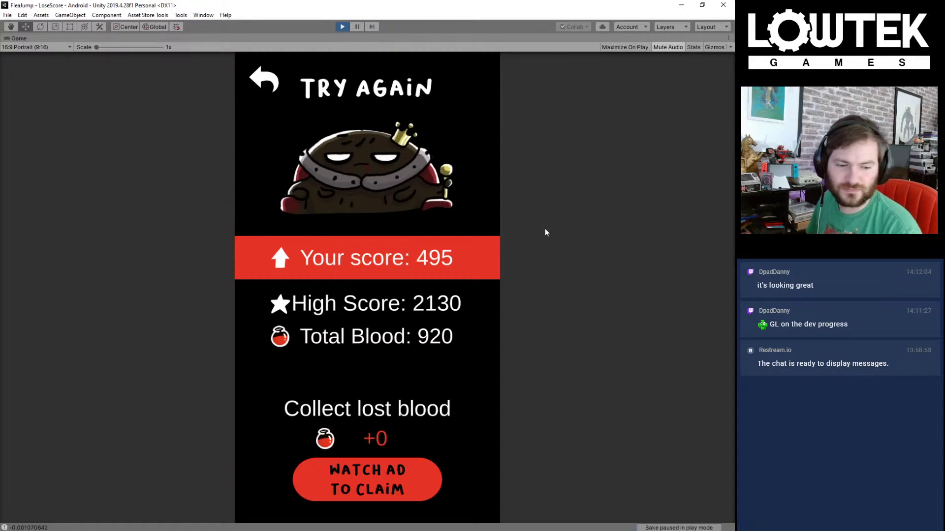
left_click(276, 89)
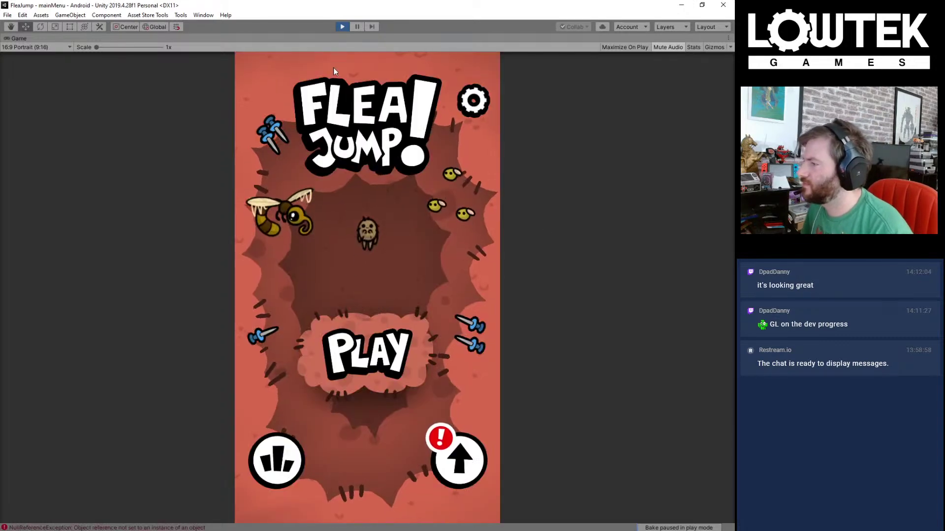
key("ctrl+p")
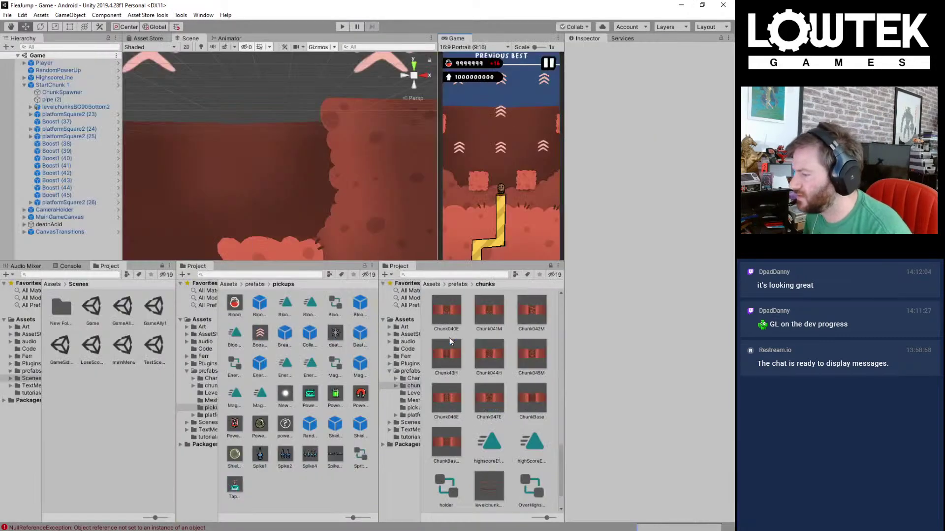
Step: Enlarge the project area and examine the Chunk044H and Chunk047E prefabs in the chunks folder
left_click_drag(462, 261, 461, 218)
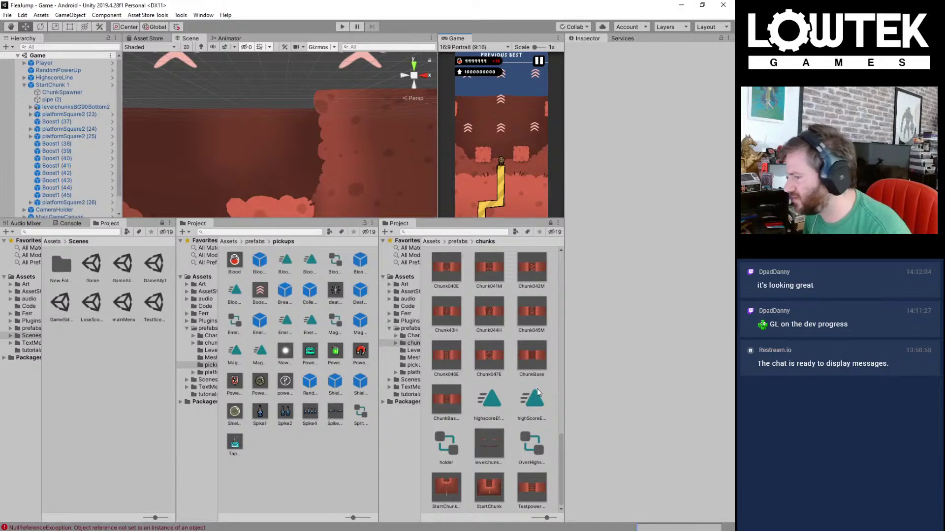
left_click(498, 317)
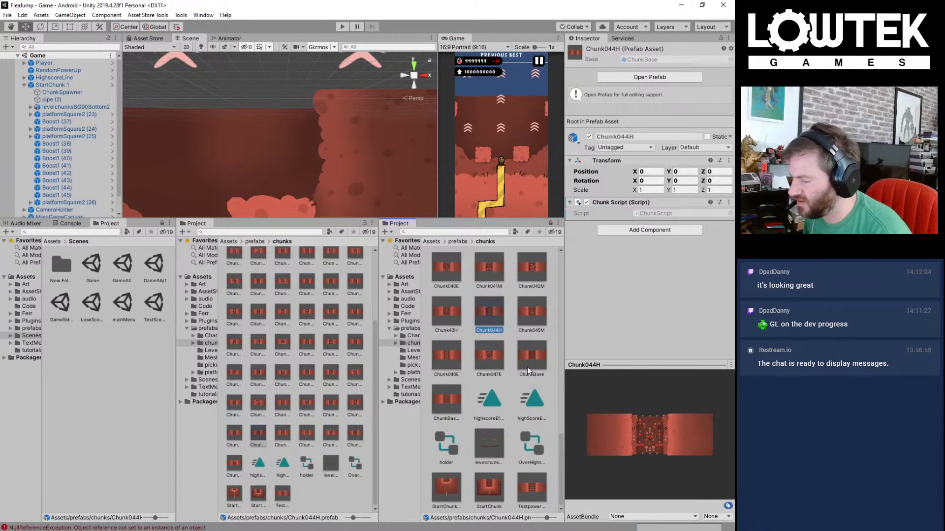
left_click(495, 359)
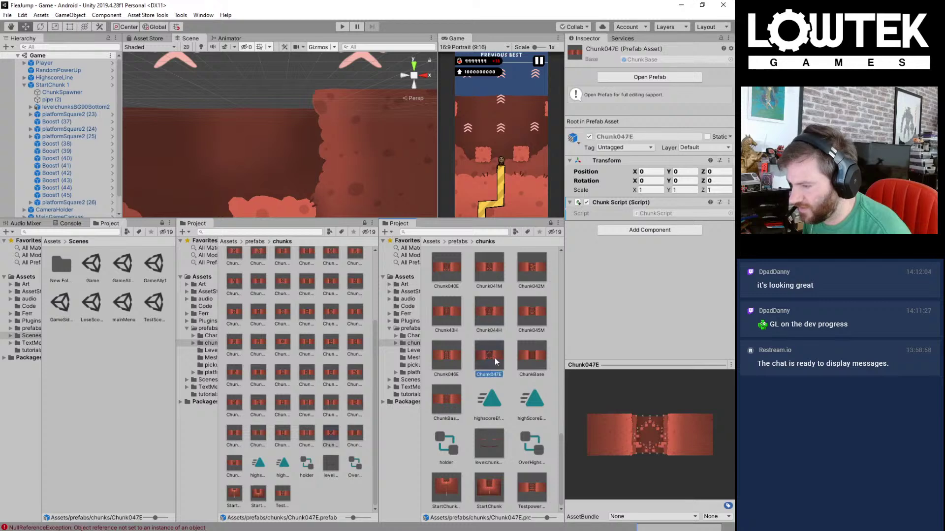
key("Left")
key("Right")
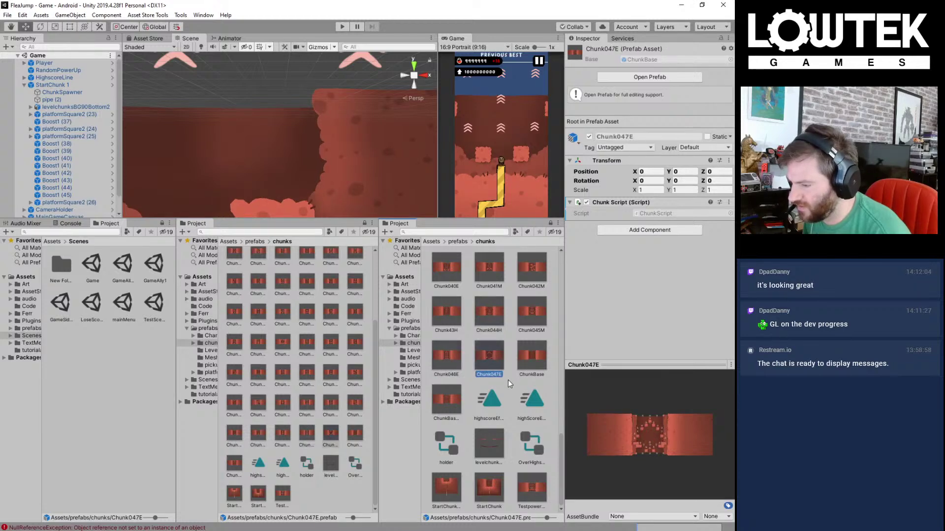
scroll(512, 376, "up", 15)
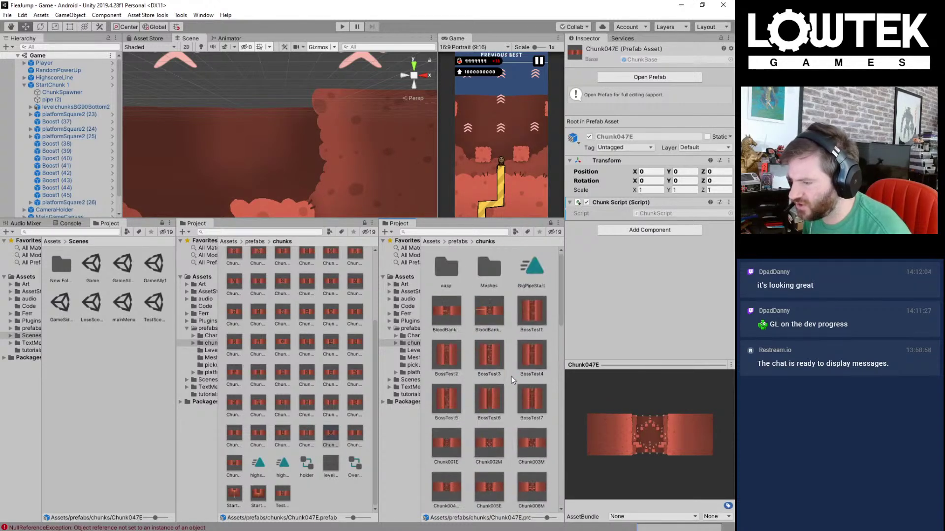
Step: Examine the easy, medium, hard and boss chunk lists of the ChunkSpawner object
left_click(70, 92)
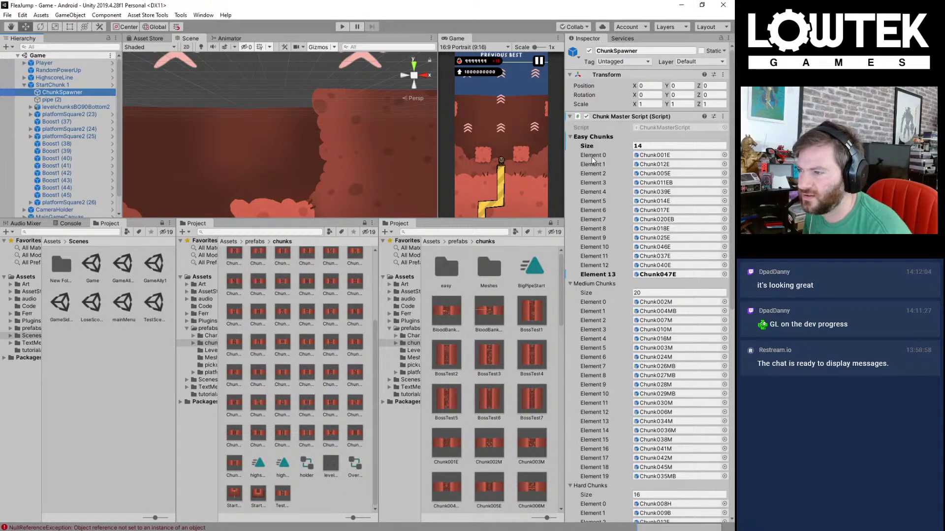
scroll(608, 197, "down", 10)
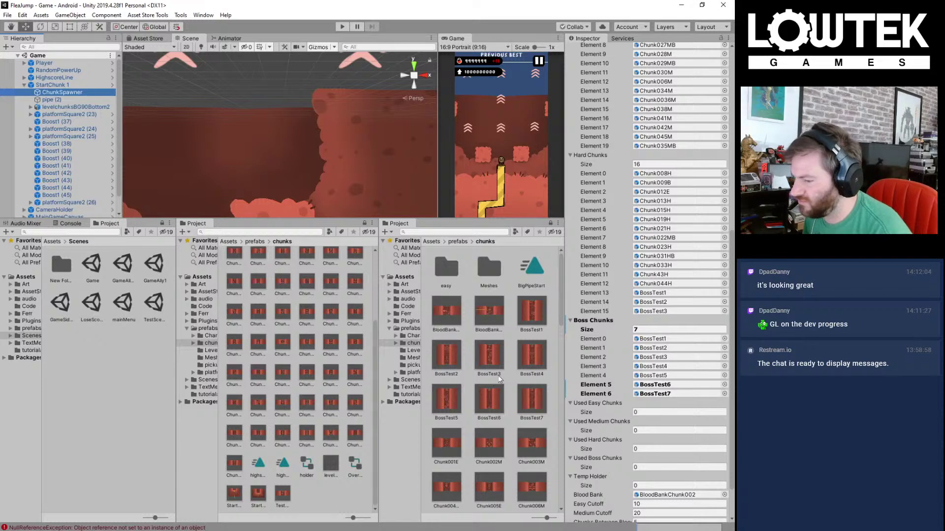
Step: Duplicate the BossTest7 chunk prefab and open the copy for editing in a 2D scene view
scroll(519, 415, "down", 3)
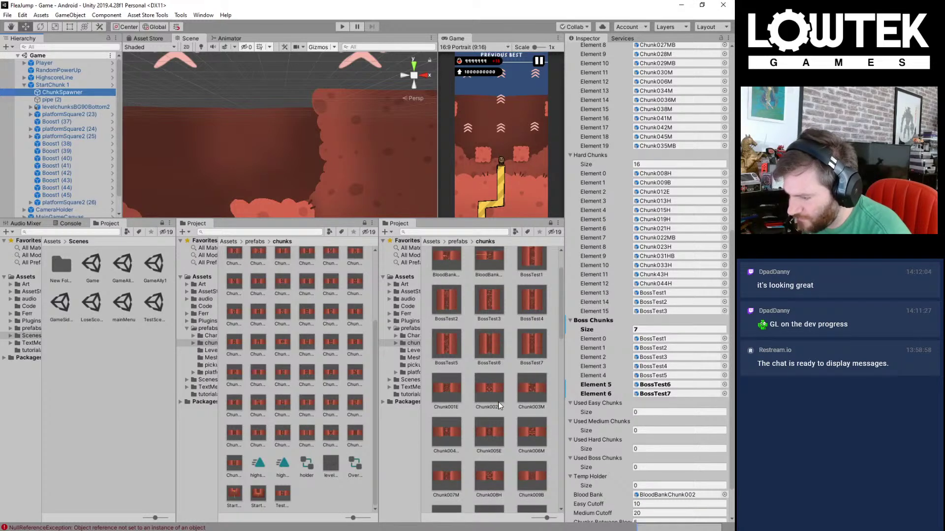
left_click(530, 320)
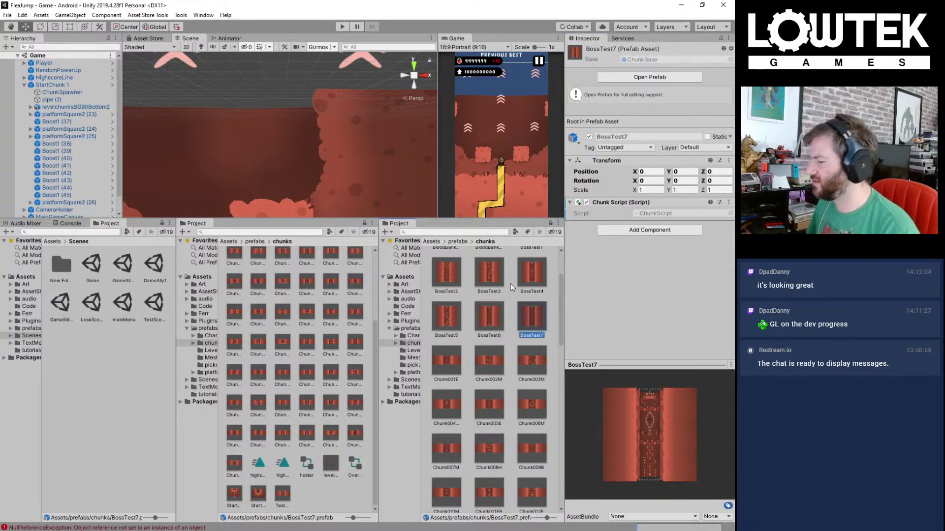
key("ctrl+d")
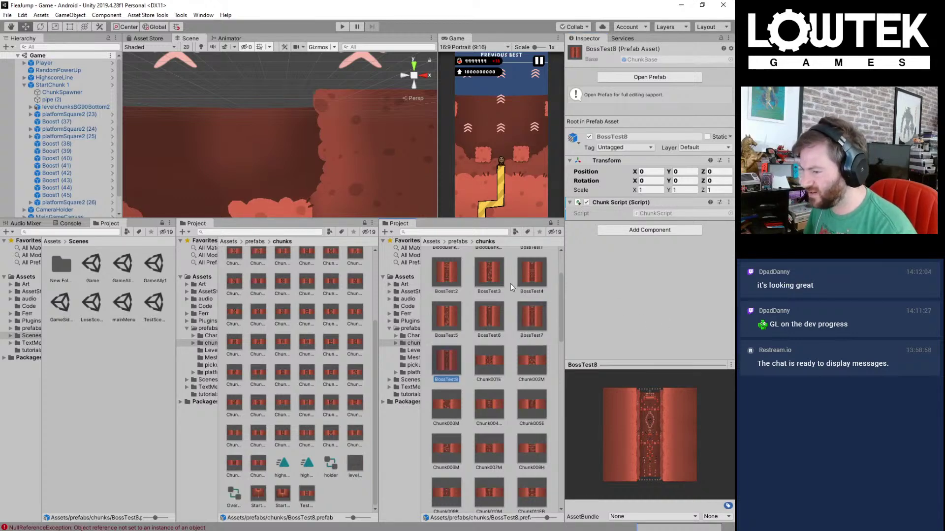
double_click(453, 365)
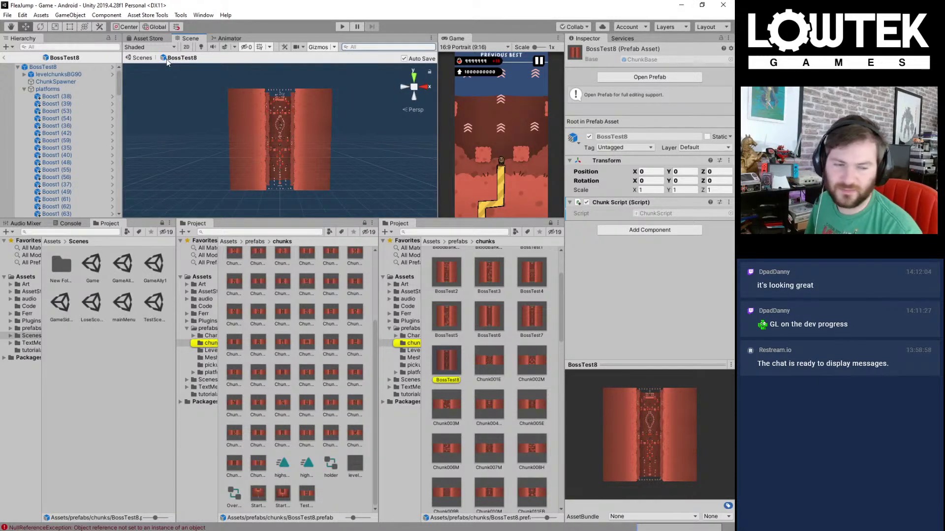
left_click(187, 47)
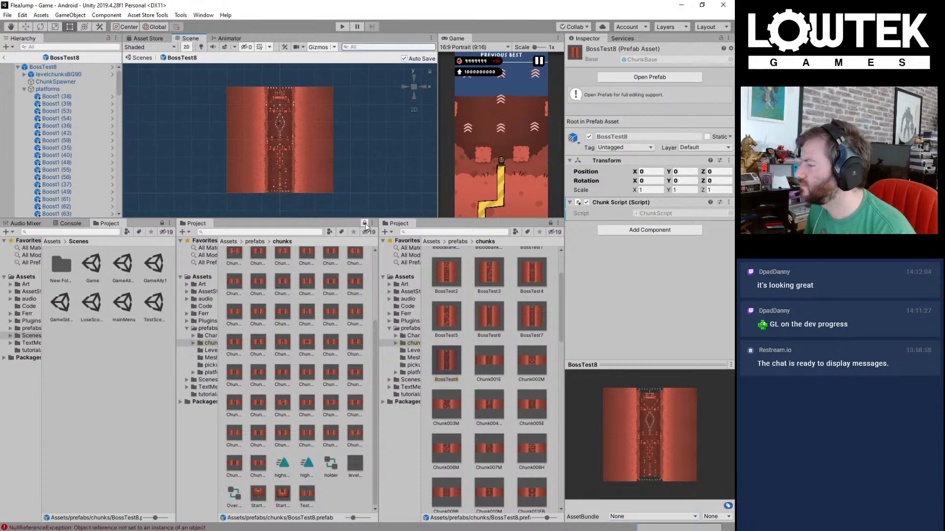
Step: Enlarge the scene view and delete the blocks, boosts, pickups and hazards filling the middle section of the chunk
left_click_drag(351, 219, 351, 378)
scroll(288, 309, "up", 5)
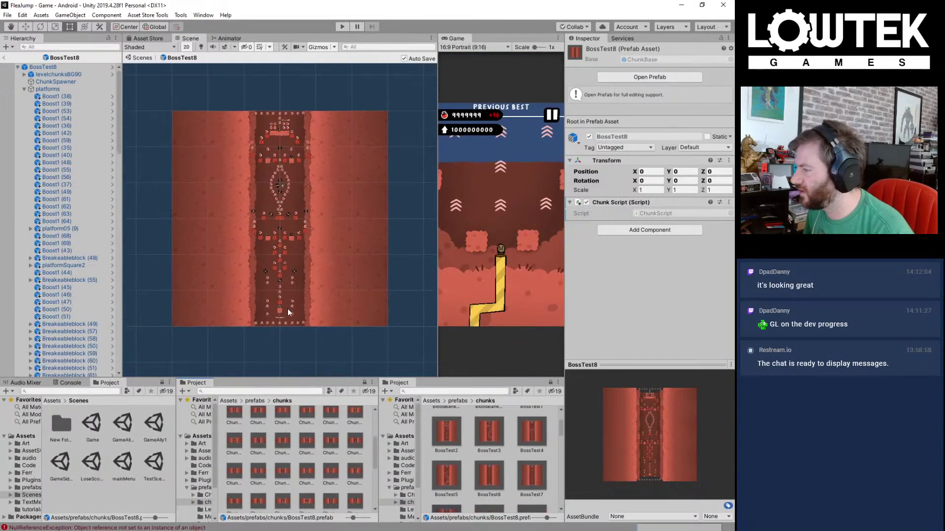
scroll(287, 294, "up", 2)
middle_click_drag(287, 294, 300, 284)
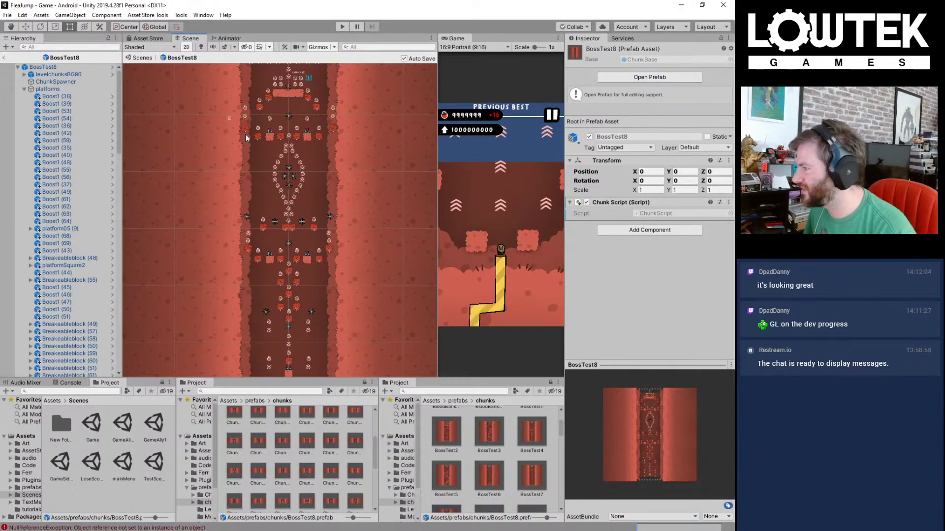
left_click_drag(228, 117, 350, 332)
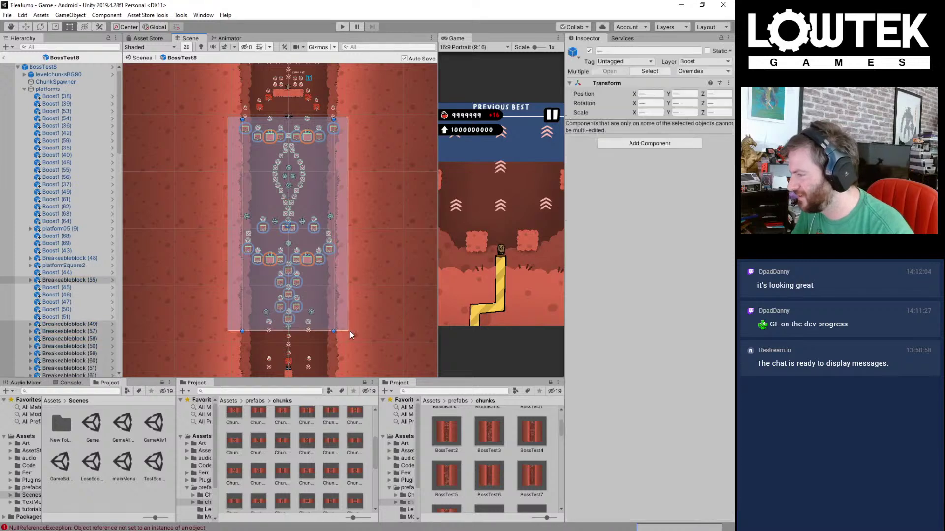
middle_click_drag(350, 332, 343, 202)
key("Delete")
Step: Delete the upper boosts and blood pickups around the starting column, keeping the lowest boosts and the pickup above the breakable block
scroll(297, 207, "up", 10)
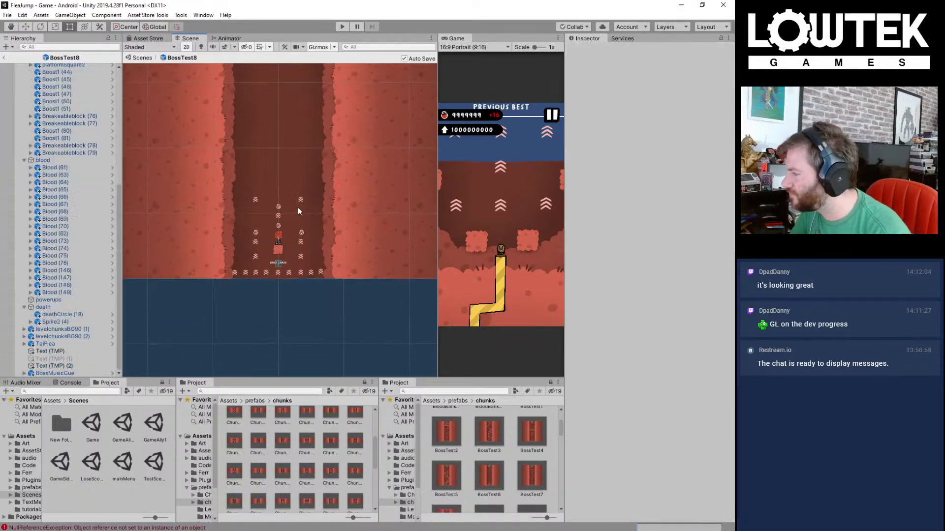
middle_click_drag(295, 205, 327, 180)
scroll(301, 182, "up", 2)
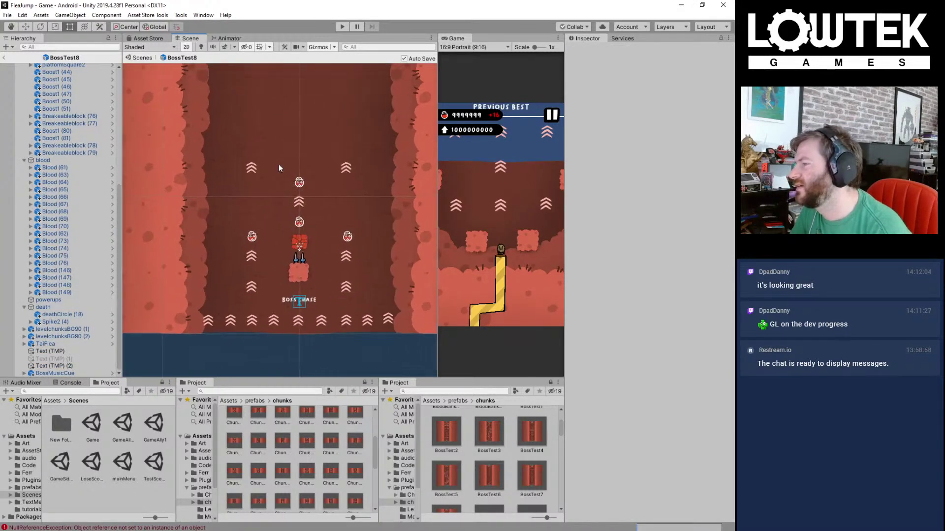
left_click_drag(217, 121, 389, 182)
middle_click_drag(323, 208, 346, 155)
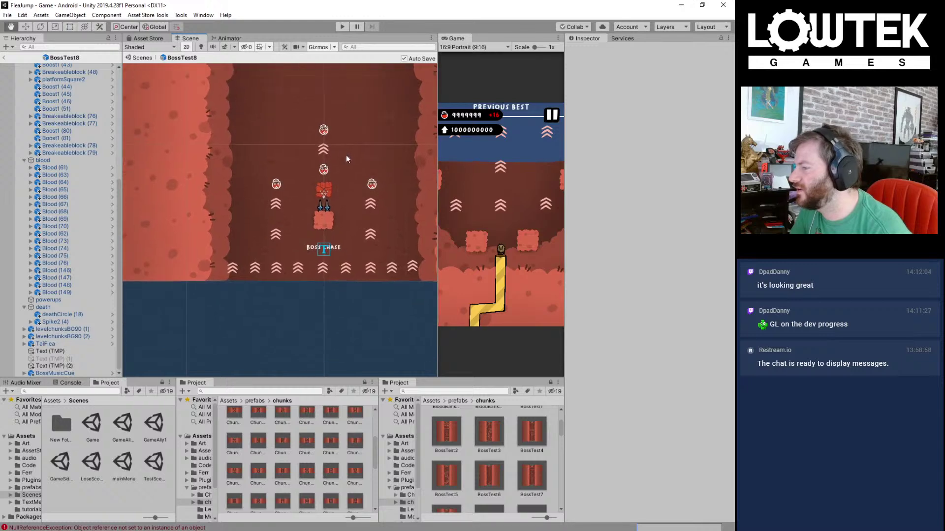
scroll(257, 151, "up", 4)
left_click_drag(254, 148, 297, 215)
key("Delete")
left_click_drag(310, 82, 417, 214)
key("Delete")
key("Delete")
Step: Delete the left boost above the bottom boost row, move the right one to X 4.97 and save
middle_click_drag(357, 195, 338, 222)
scroll(308, 208, "up", 4)
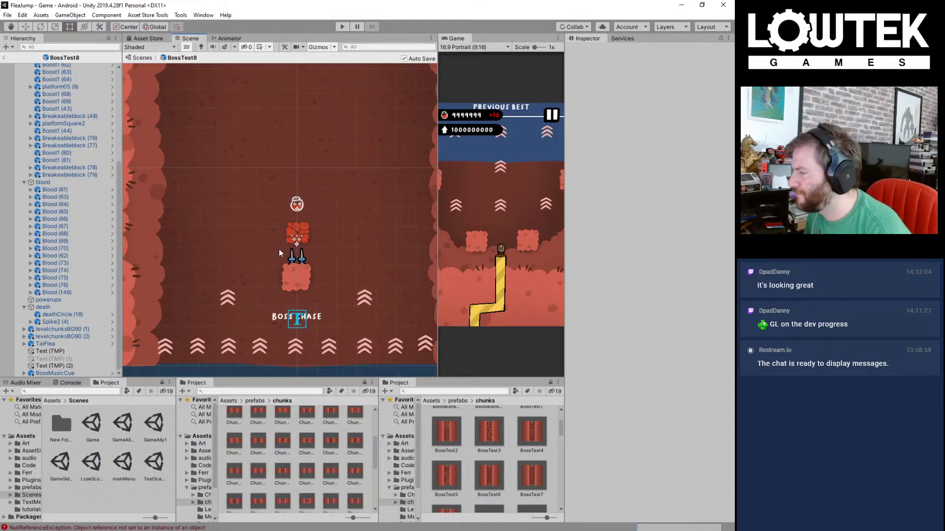
left_click(227, 301)
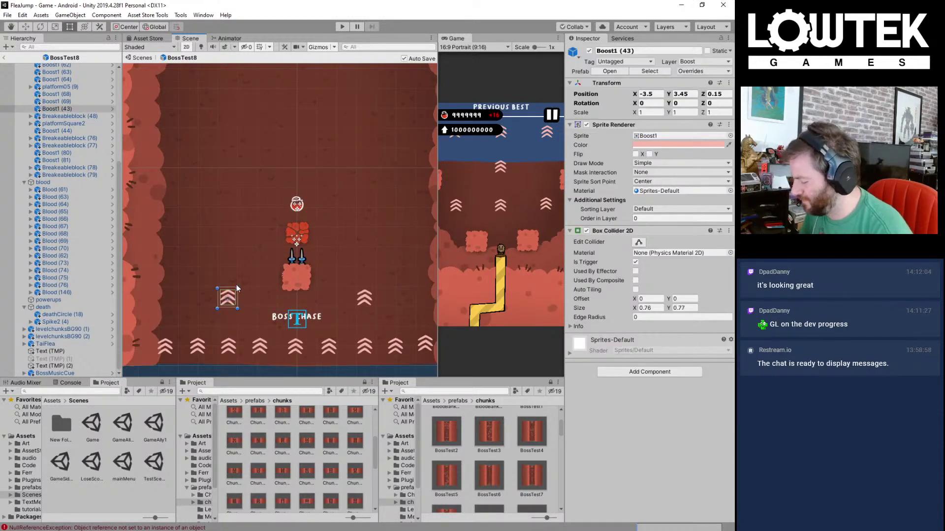
key("Delete")
left_click(364, 299)
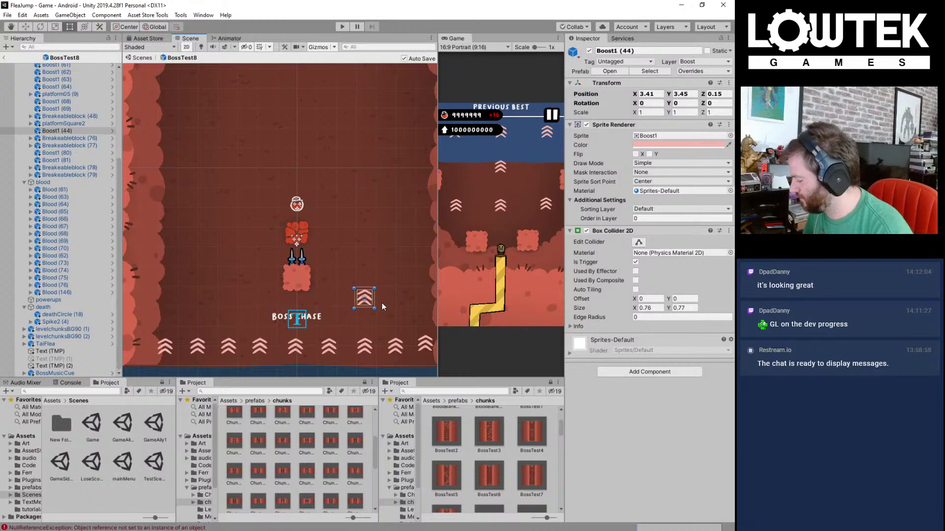
key("w")
middle_click_drag(386, 303, 315, 290)
left_click_drag(327, 285, 358, 290)
key("ctrl+s")
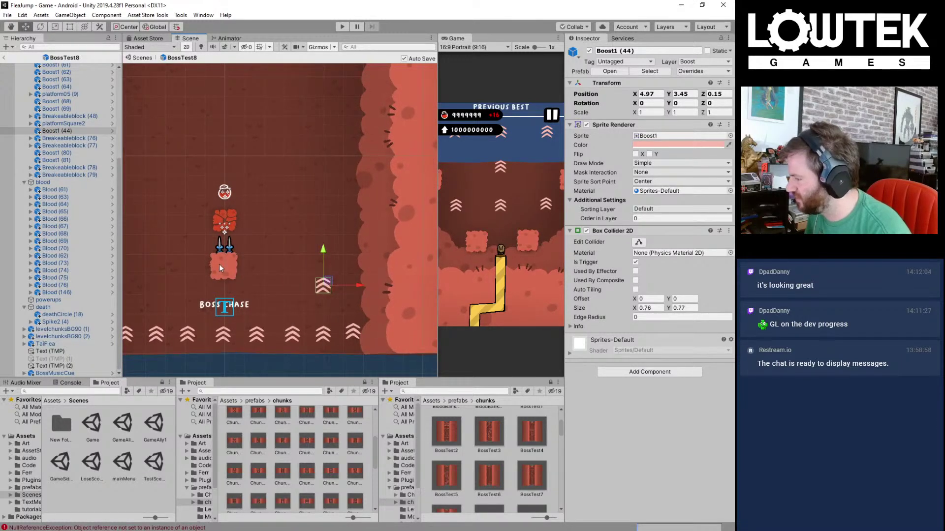
Step: Move the solid platform and the breakable block right into a diagonal rising from the boost, and delete the spikes between them
left_click(219, 265)
left_click_drag(233, 263, 297, 259)
middle_click_drag(256, 243, 310, 257)
left_click(279, 235)
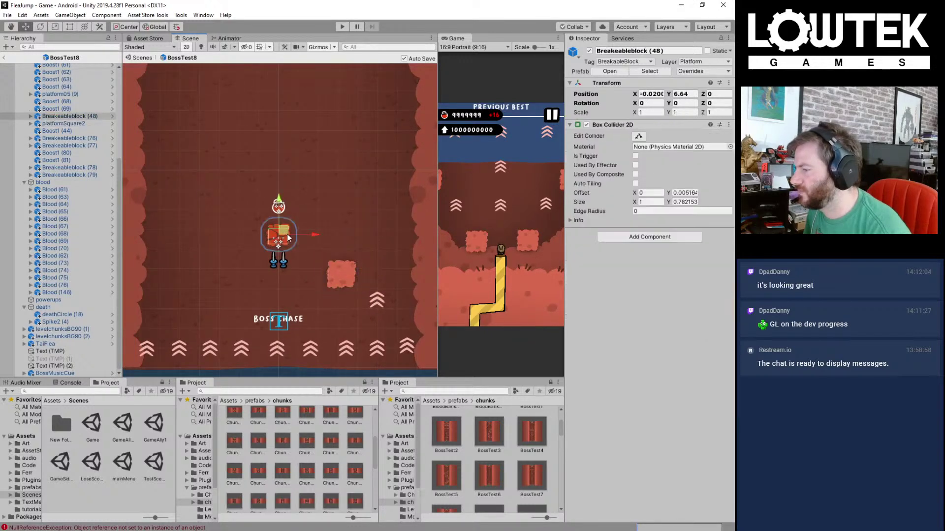
left_click_drag(287, 234, 311, 251)
left_click(284, 266)
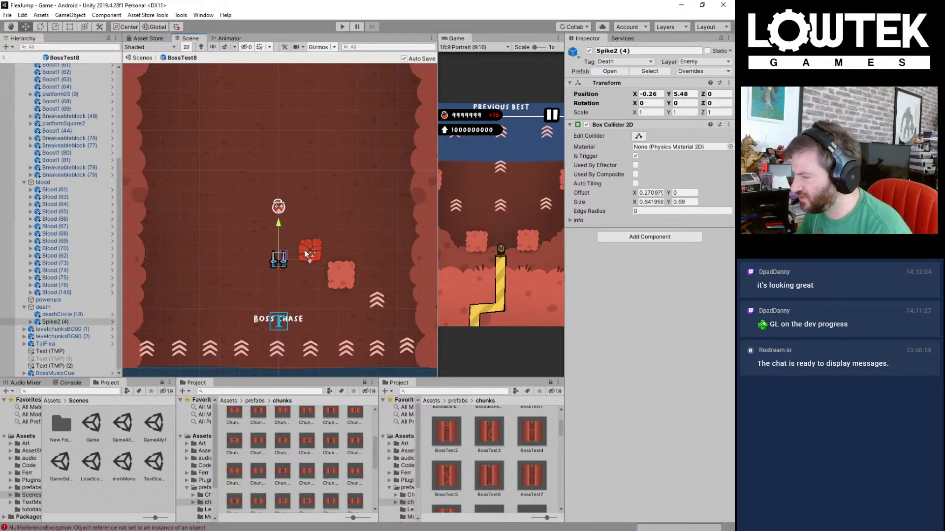
key("Delete")
Step: Bring the death circle from the chunk's upper end down beside the breakable block, at X -0.7, Y 6.51
scroll(345, 157, "down", 10)
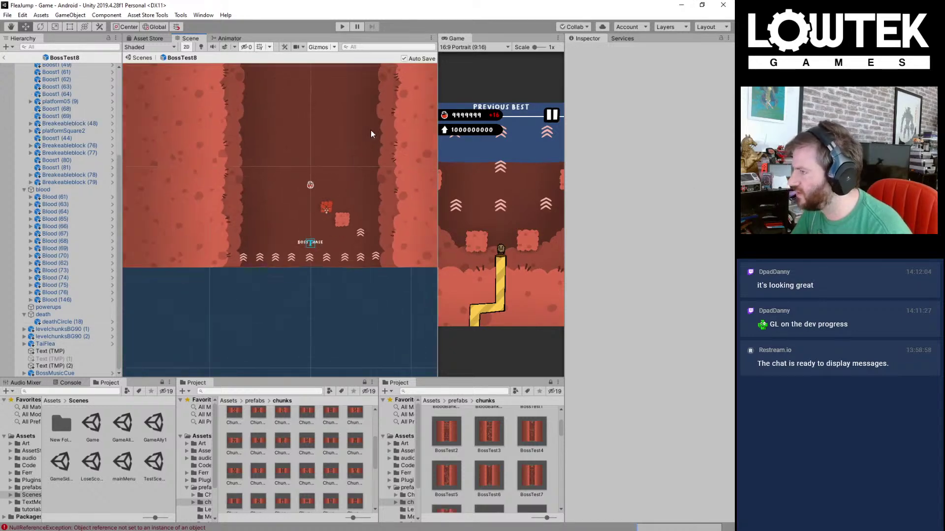
middle_click_drag(361, 97, 336, 493)
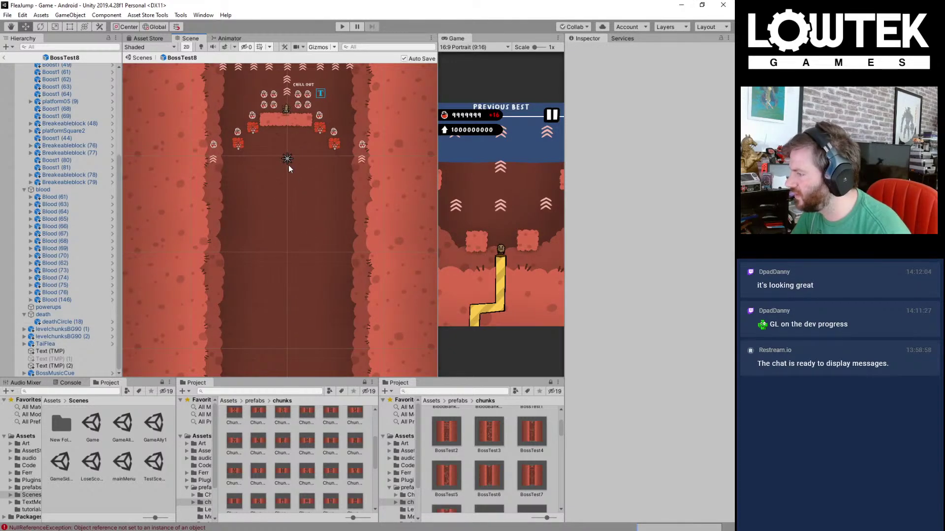
left_click(287, 159)
left_click_drag(287, 158, 269, 339)
middle_click_drag(294, 265, 302, 128)
scroll(291, 209, "up", 1)
left_click_drag(284, 201, 306, 327)
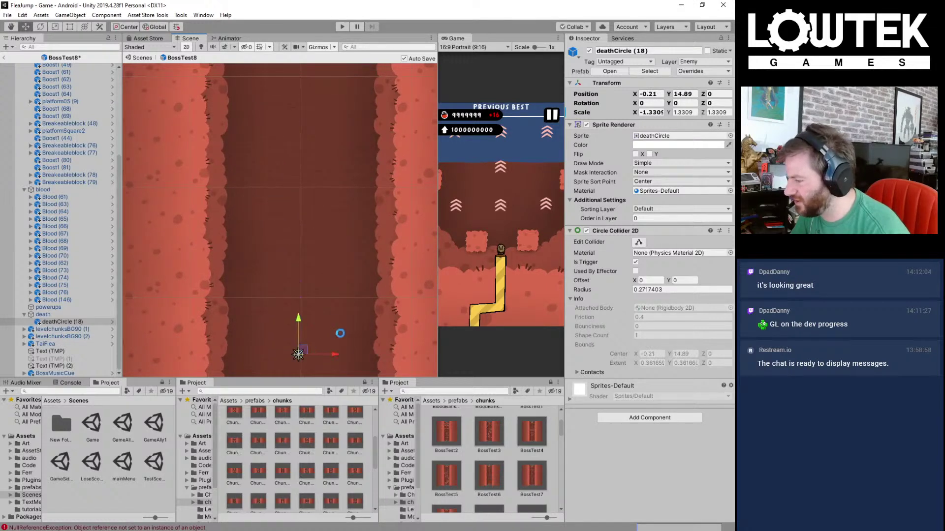
middle_click_drag(339, 334, 303, 135)
left_click_drag(303, 135, 300, 237)
scroll(309, 249, "up", 5)
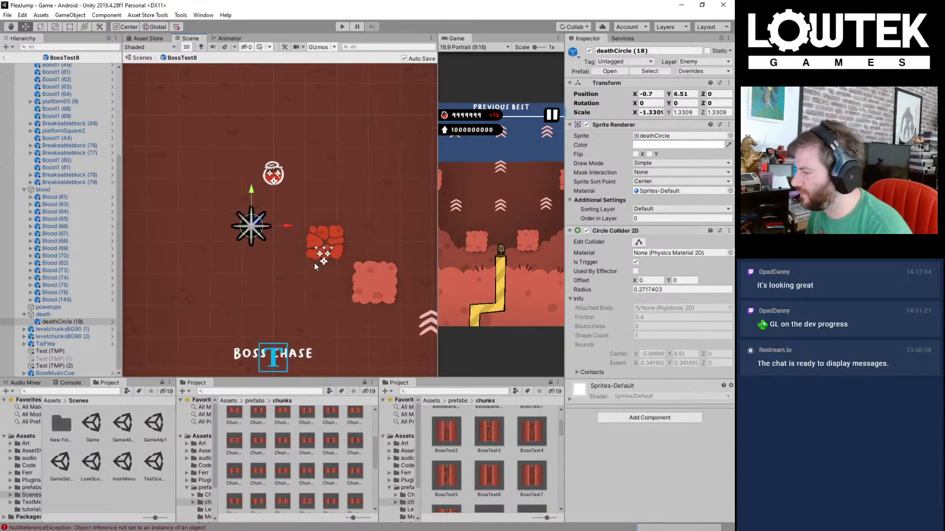
Step: Duplicate the breakable block, place the copy at X -3.53, Y 8.47, raise the original slightly and save
left_click(330, 244)
key("ctrl+d")
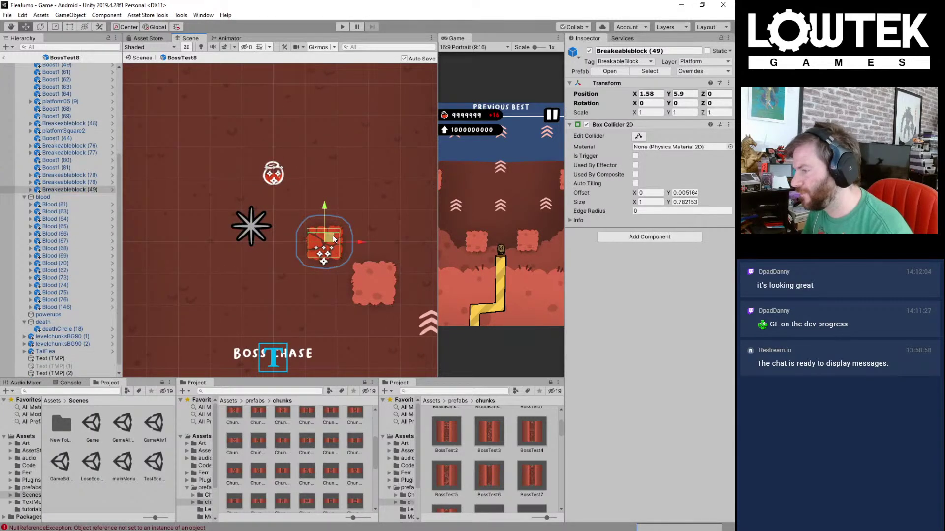
left_click_drag(333, 247, 182, 190)
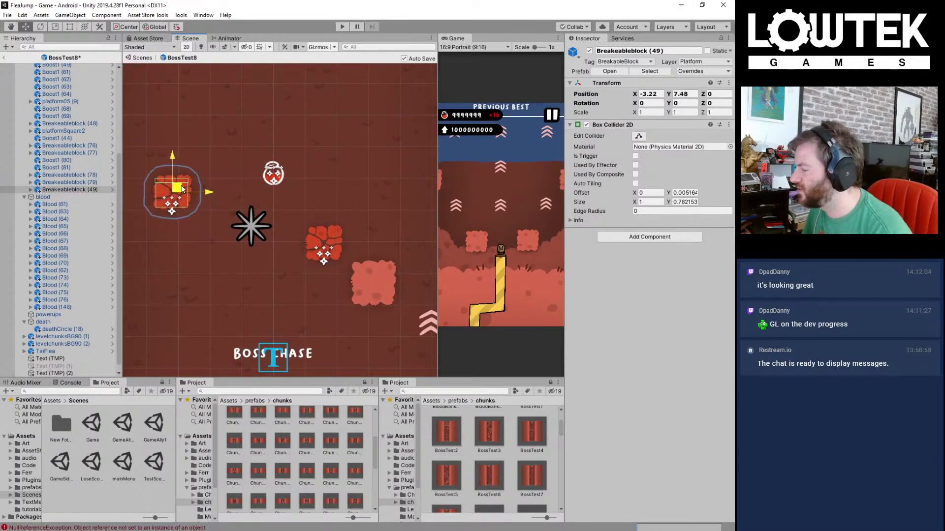
left_click(328, 238)
left_click_drag(327, 238, 325, 218)
left_click(178, 193)
left_click_drag(179, 193, 169, 158)
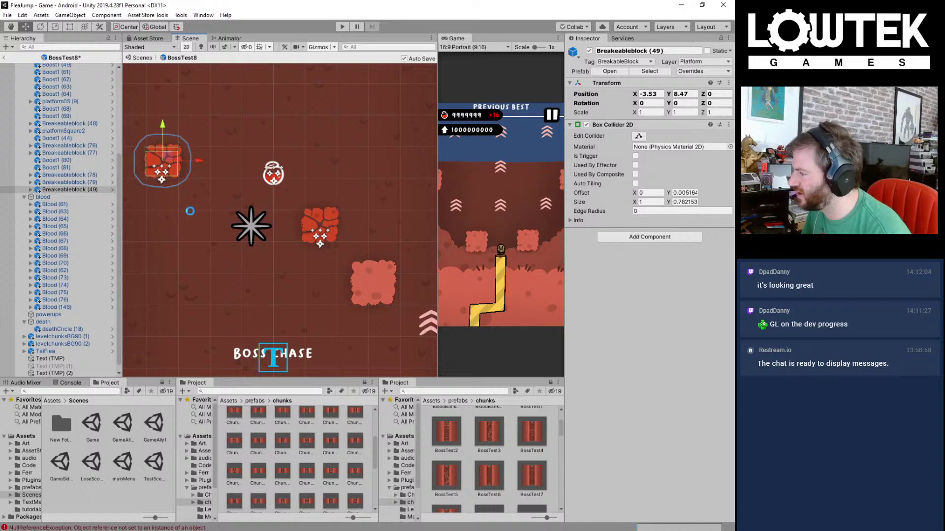
key("ctrl+s")
Step: Raise the death circle between the two breakable blocks and place a blood pickup above each, with the duplicate at X -3.49, Y 9.79
middle_click_drag(193, 150, 215, 202)
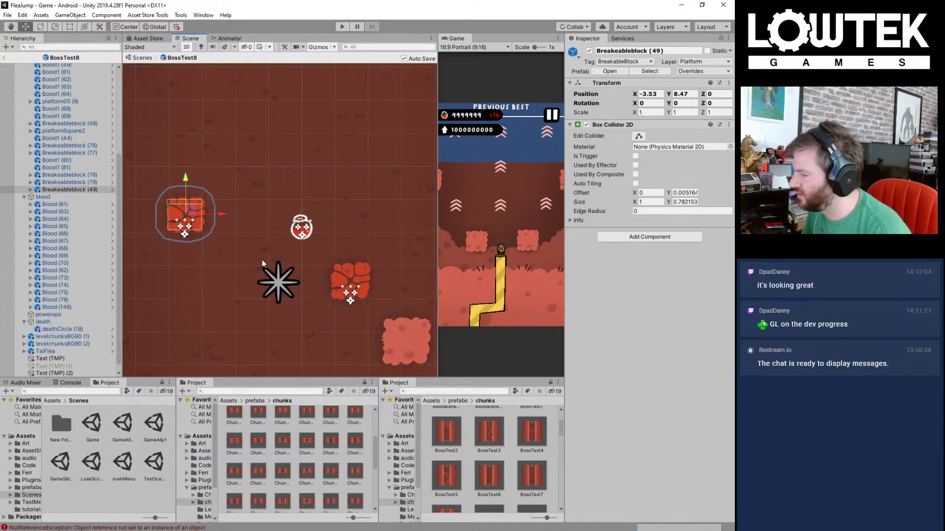
middle_click_drag(299, 241, 301, 194)
left_click(271, 229)
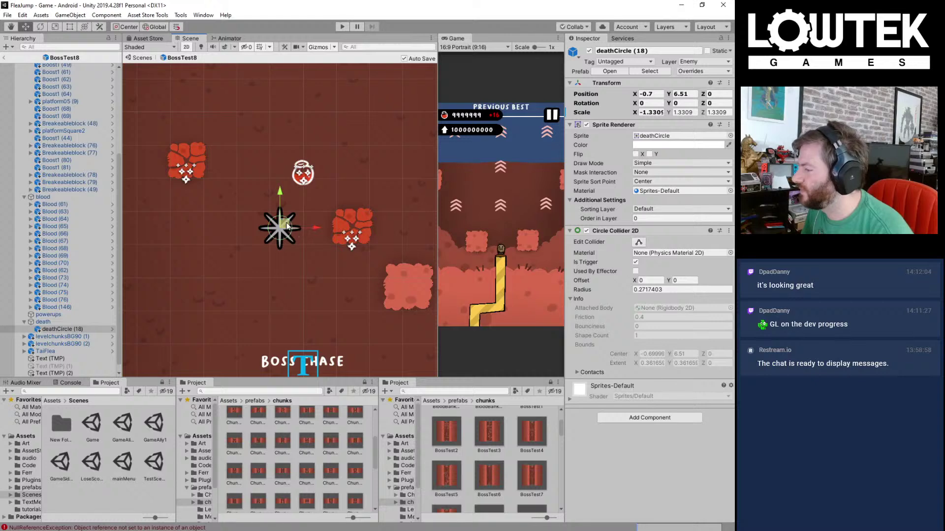
left_click_drag(286, 226, 193, 116)
left_click(308, 170)
key("ctrl+d")
middle_click_drag(278, 180, 361, 229)
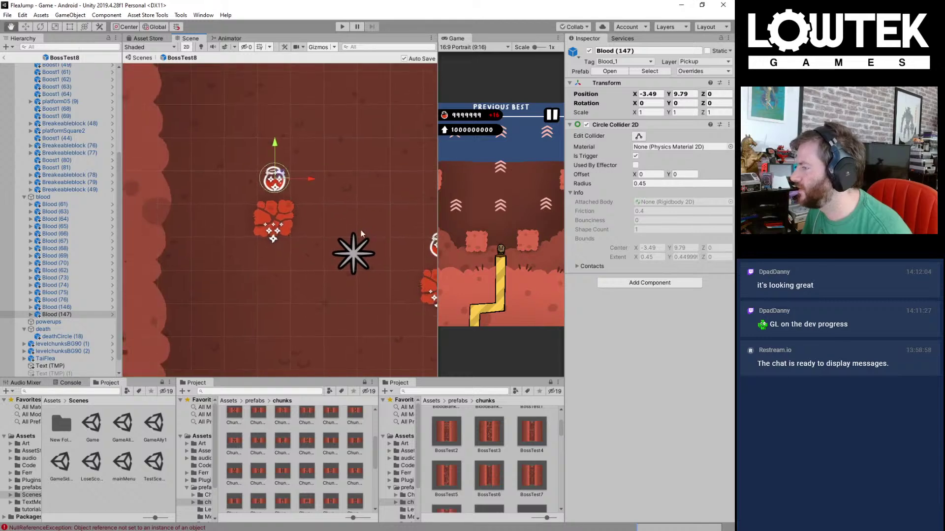
Step: Shift the left breakable block and its blood pickup right, and place the death circle at X -0.58, Y 7.52
scroll(326, 142, "down", 1)
left_click_drag(327, 136, 242, 246)
left_click_drag(315, 205, 345, 206)
left_click(366, 243)
left_click_drag(368, 244, 383, 244)
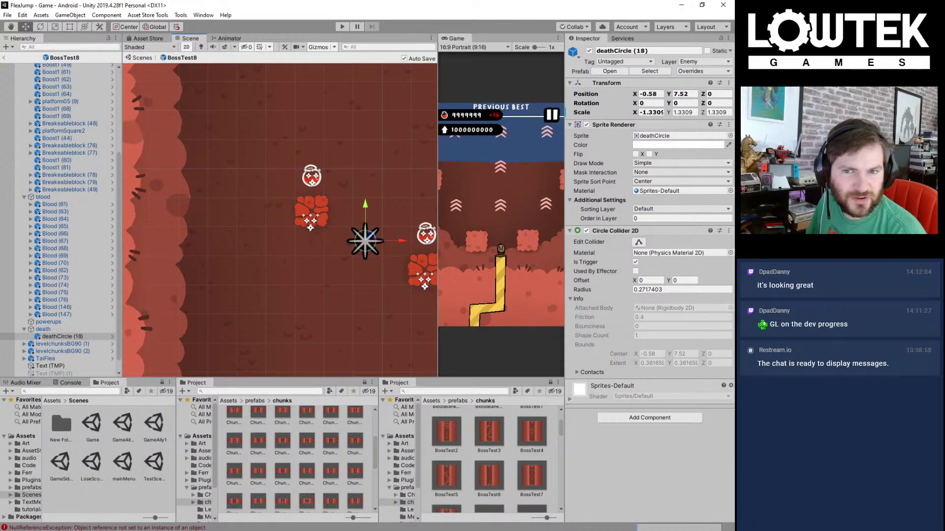
Step: Duplicate the left breakable block, its blood pickup and the death circle, and place the copies further up-left along the diagonal
middle_click_drag(367, 183, 290, 164)
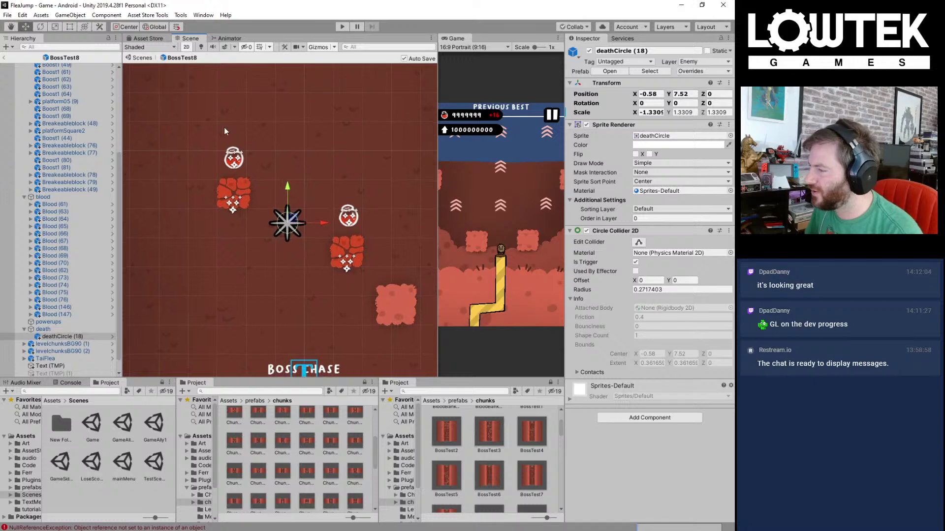
left_click_drag(201, 109, 317, 270)
middle_click_drag(269, 193, 347, 244)
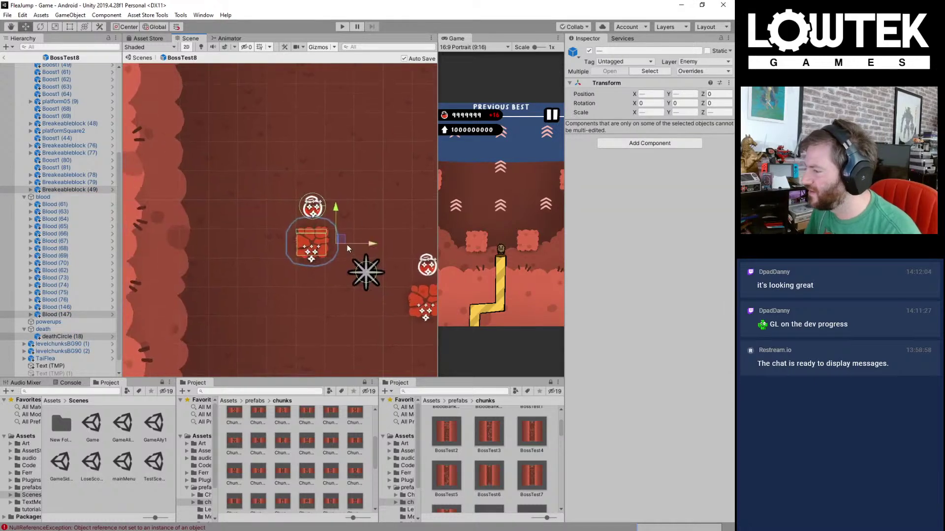
key("ctrl+d")
left_click_drag(345, 241, 228, 184)
middle_click_drag(281, 166, 301, 185)
scroll(324, 167, "down", 3)
scroll(301, 185, "down", 2)
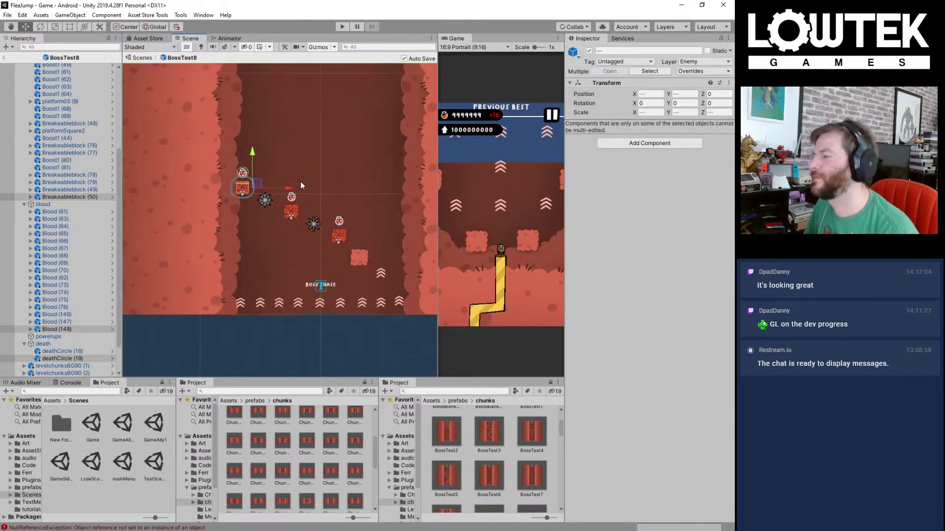
Step: Duplicate the leftmost block group again, place it up against the left wall and delete the copied death circle
middle_click_drag(248, 199, 243, 226)
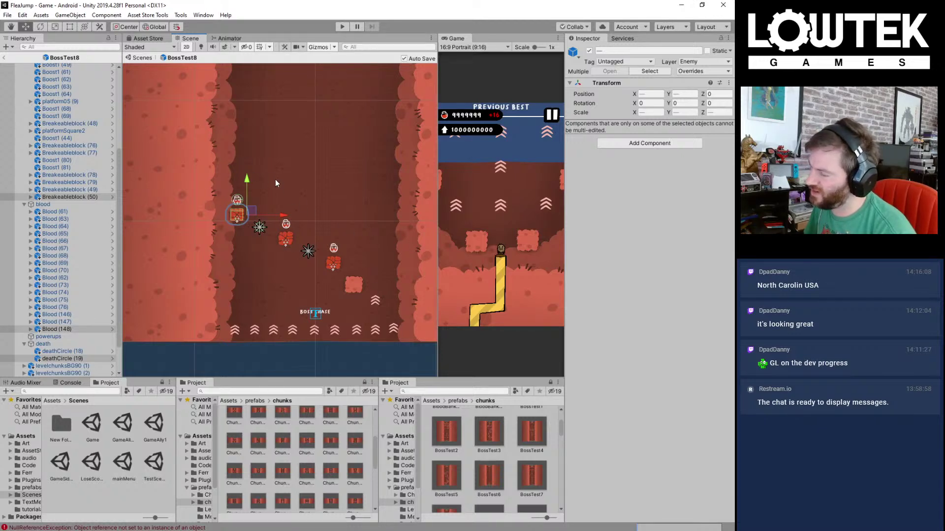
scroll(325, 219, "up", 2)
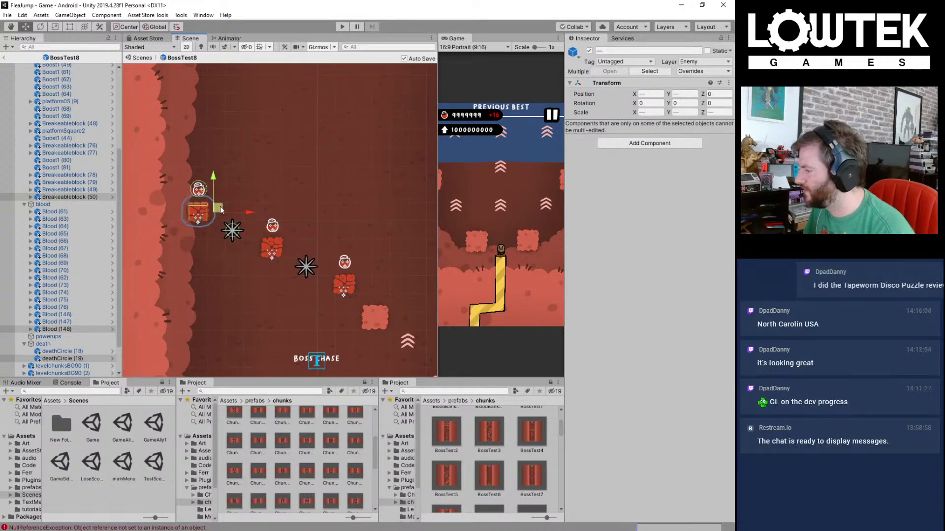
key("ctrl+d")
left_click_drag(220, 206, 197, 173)
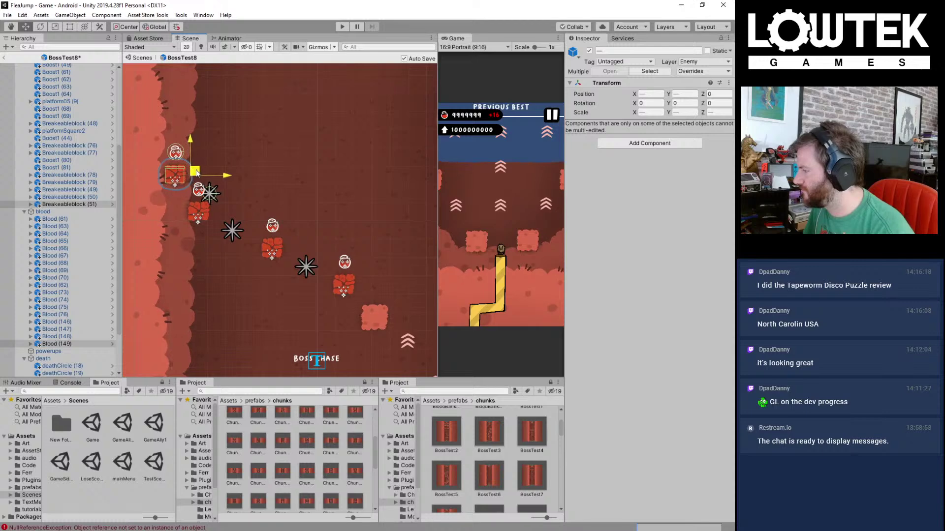
left_click(210, 194)
key("ctrl+d")
key("Delete")
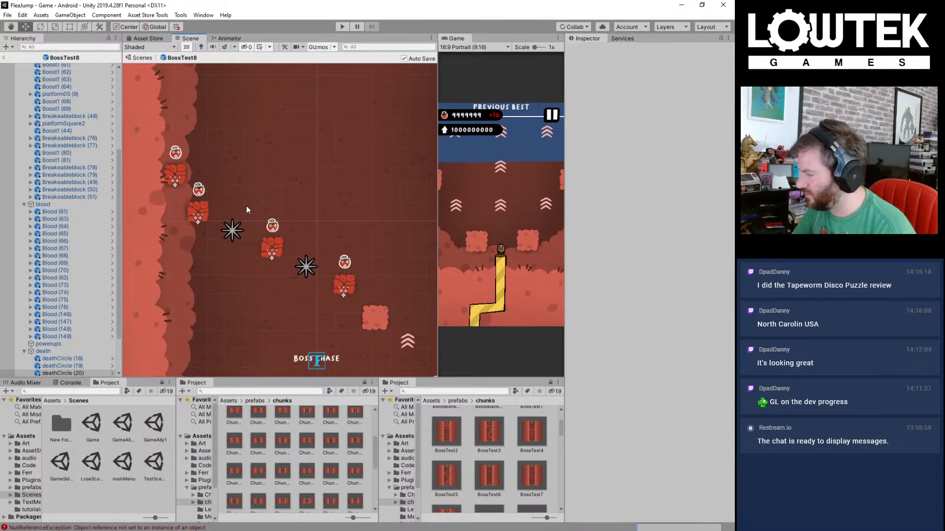
Step: Duplicate the breakable block and blood pickup pair twice, placing one above the middle block and one above the right block, and save
scroll(193, 178, "up", 2)
middle_click_drag(235, 167, 215, 185)
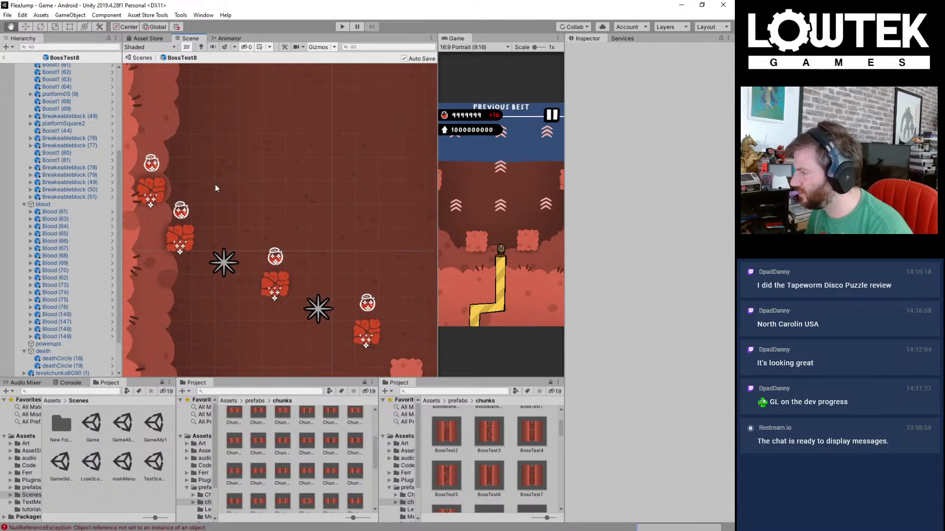
left_click_drag(180, 135, 282, 180)
key("ctrl+d")
middle_click_drag(308, 179, 297, 185)
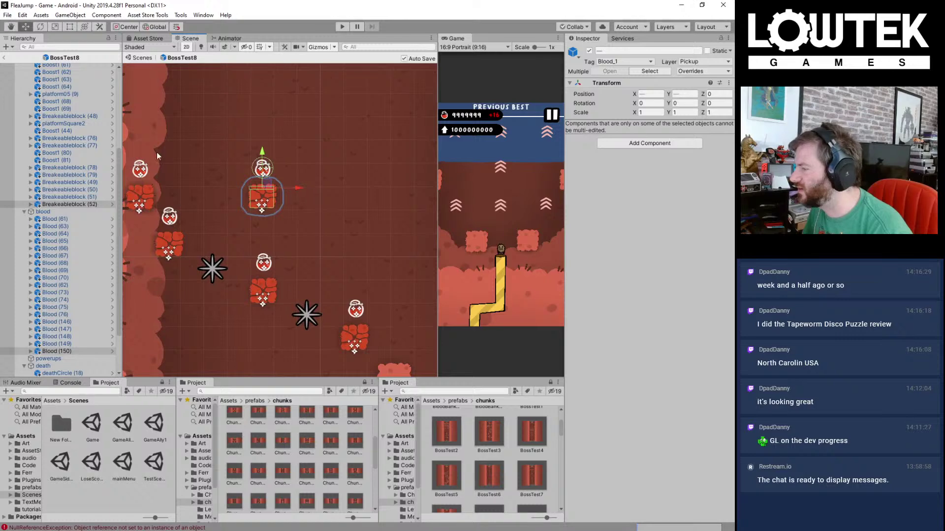
key("ctrl+d")
left_click_drag(270, 185, 360, 210)
key("ctrl+s")
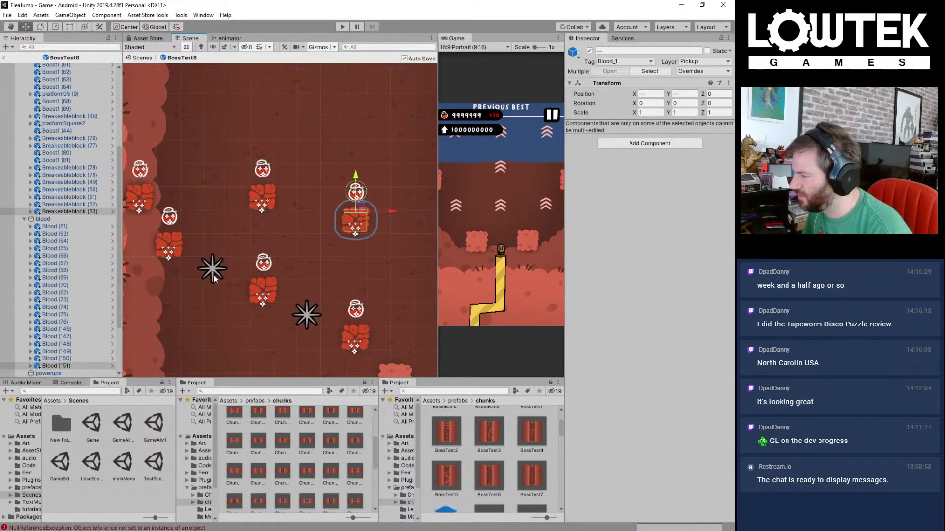
left_click(220, 270)
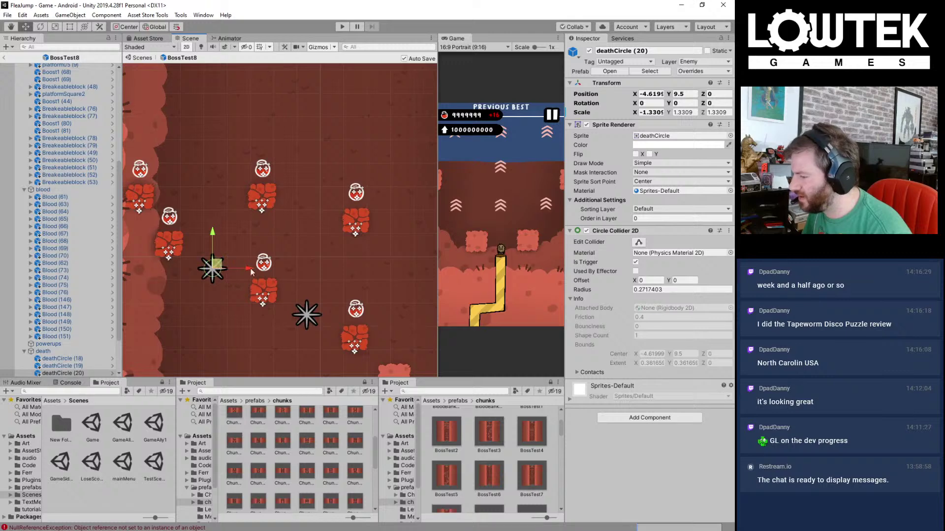
middle_click_drag(312, 275, 262, 209)
left_click(262, 209)
scroll(314, 259, "down", 3)
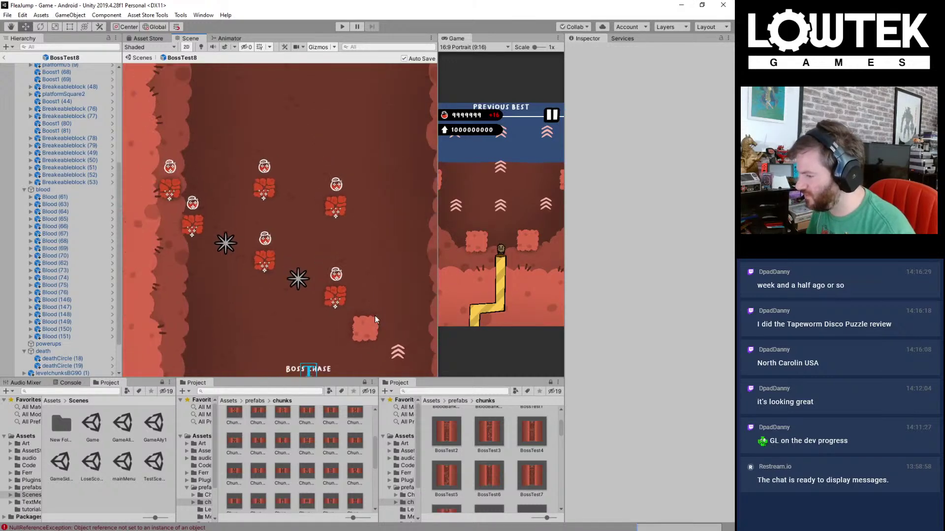
Step: Duplicate the square platform, place the copy above the breakable blocks at X 1.81, Y 15.37, and save
left_click(375, 329)
middle_click_drag(375, 328, 292, 272)
key("ctrl+d")
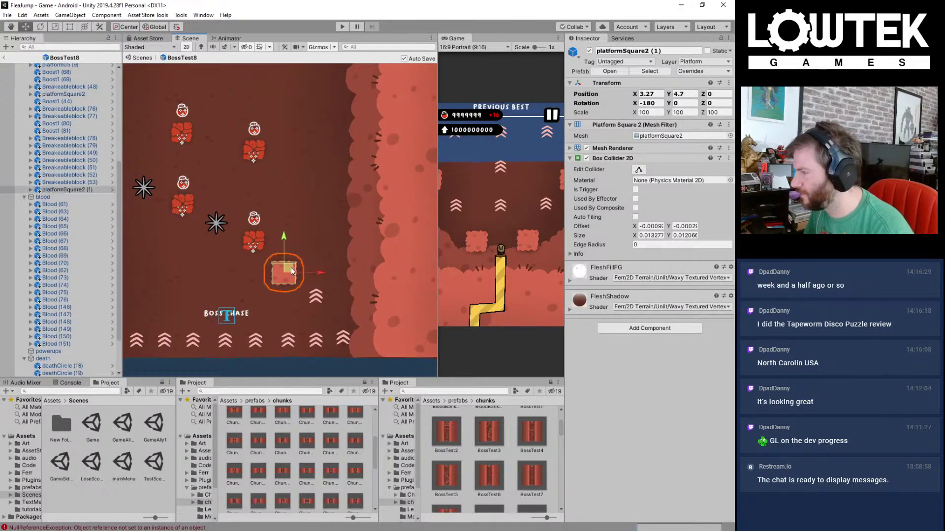
left_click_drag(291, 267, 258, 77)
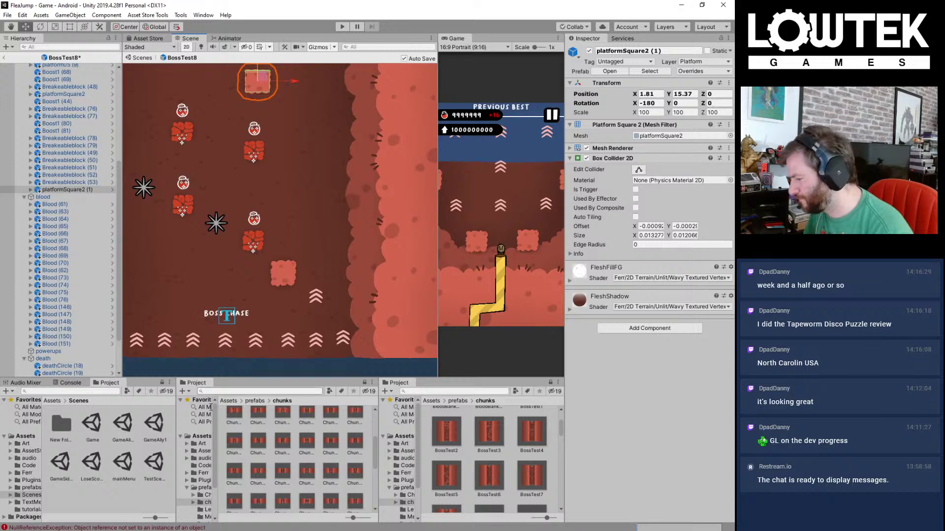
key("ctrl+s")
Step: Add the Spike2 prefab from the prefabs/pickups folder to the death group of BossTest8
left_click(262, 401)
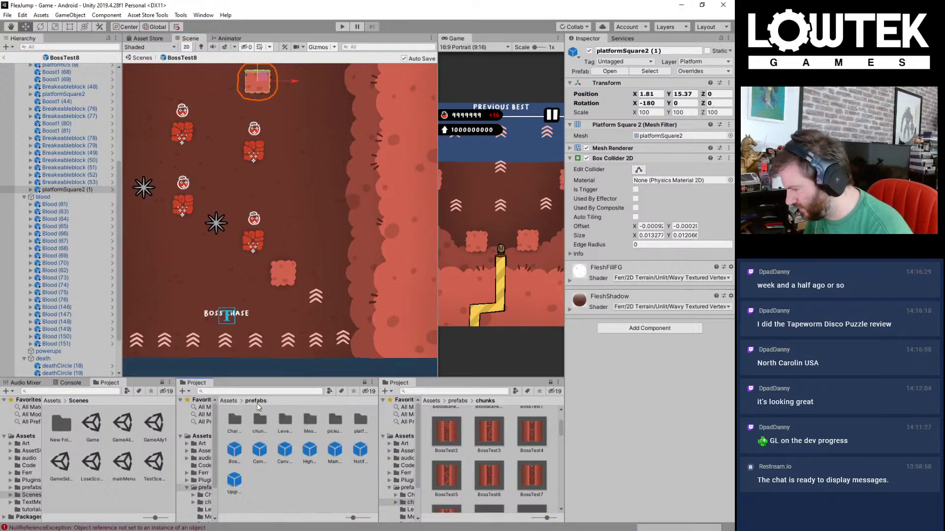
double_click(340, 426)
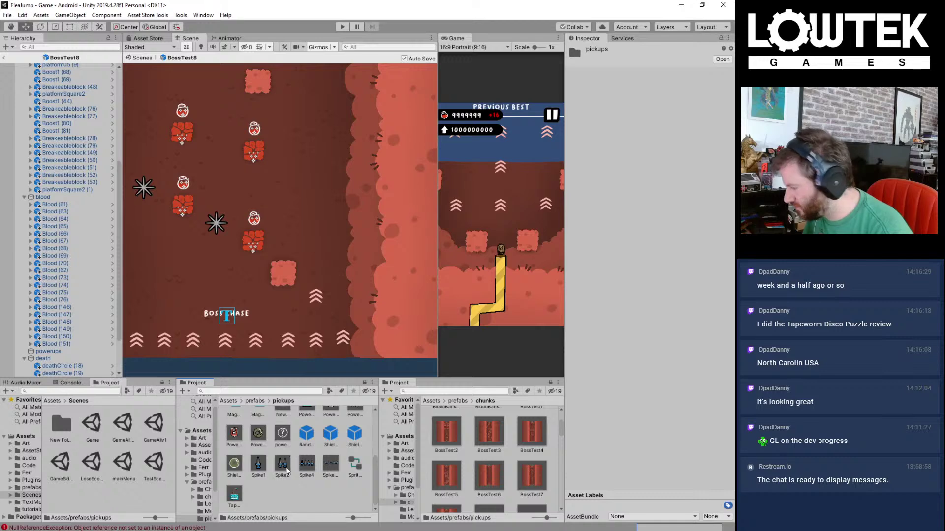
left_click_drag(287, 471, 102, 370)
left_click_drag(69, 286, 73, 348)
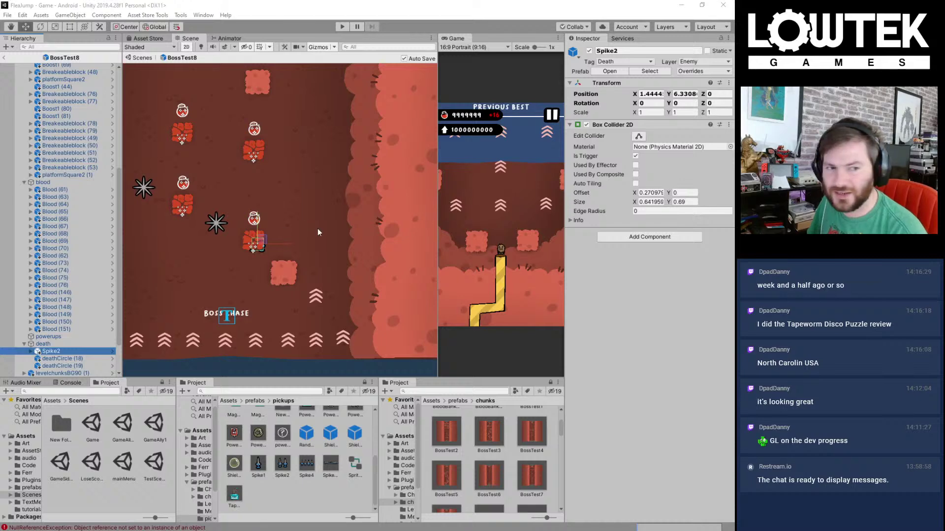
Step: Place the spikes on top of the lower square platform at X 2.92, Y 5.7
scroll(316, 238, "up", 2)
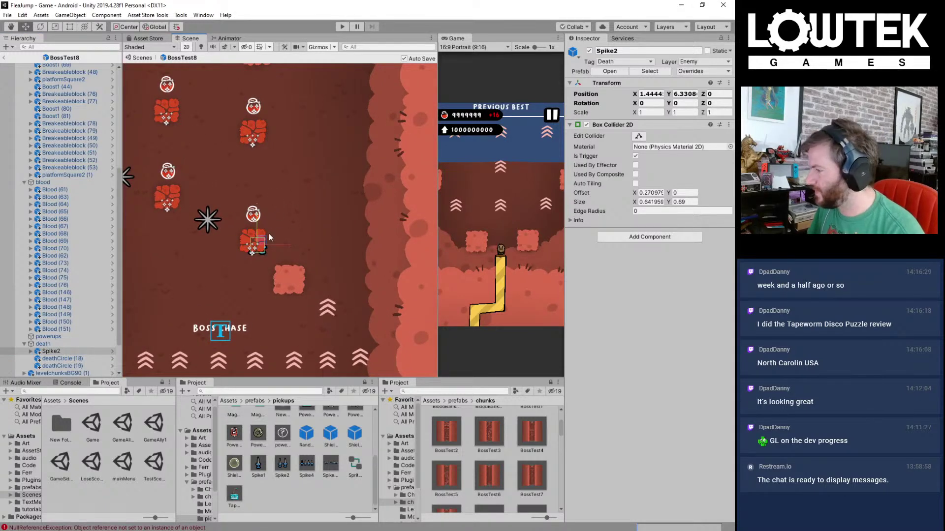
scroll(269, 234, "up", 1)
left_click_drag(269, 237, 303, 264)
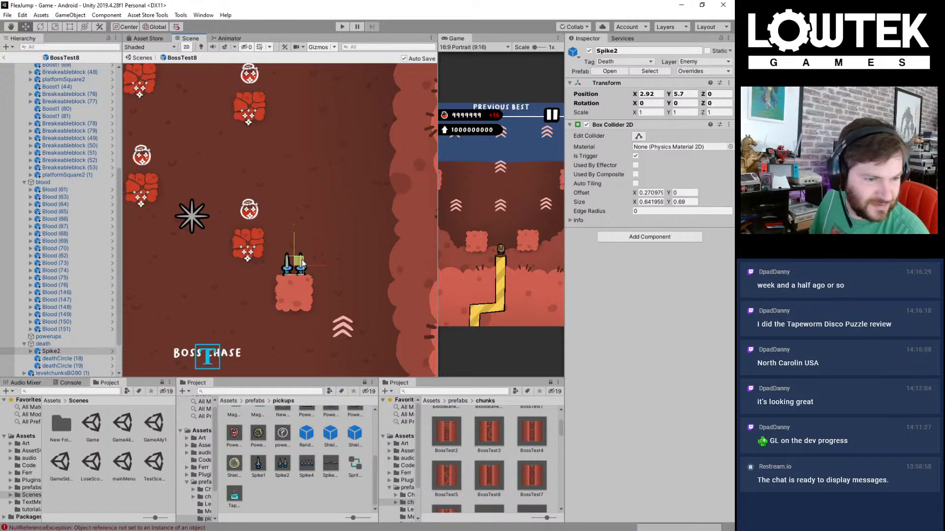
middle_click_drag(250, 187, 294, 174)
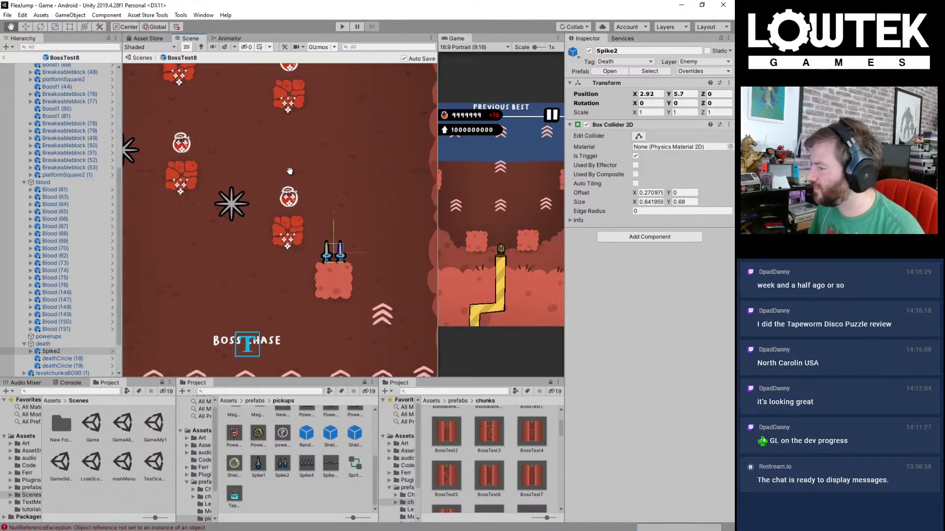
scroll(347, 224, "up", 5)
scroll(368, 237, "down", 6)
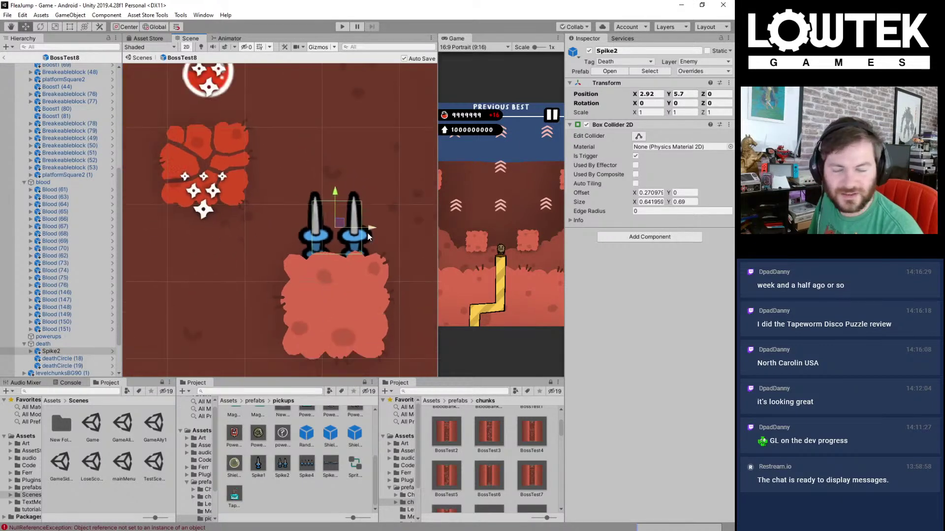
middle_click_drag(334, 208, 294, 224)
scroll(358, 225, "down", 4)
middle_click_drag(358, 223, 347, 307)
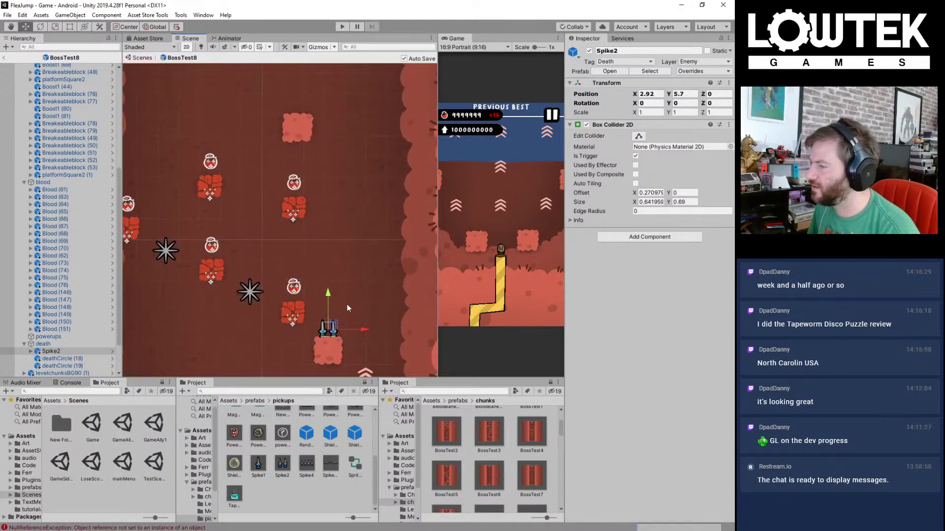
Step: Move the spikes to the underside of the upper square platform, rotate them to -180 on Z, and save
left_click_drag(336, 328, 528, 206)
key("e")
key("w")
scroll(371, 150, "up", 5)
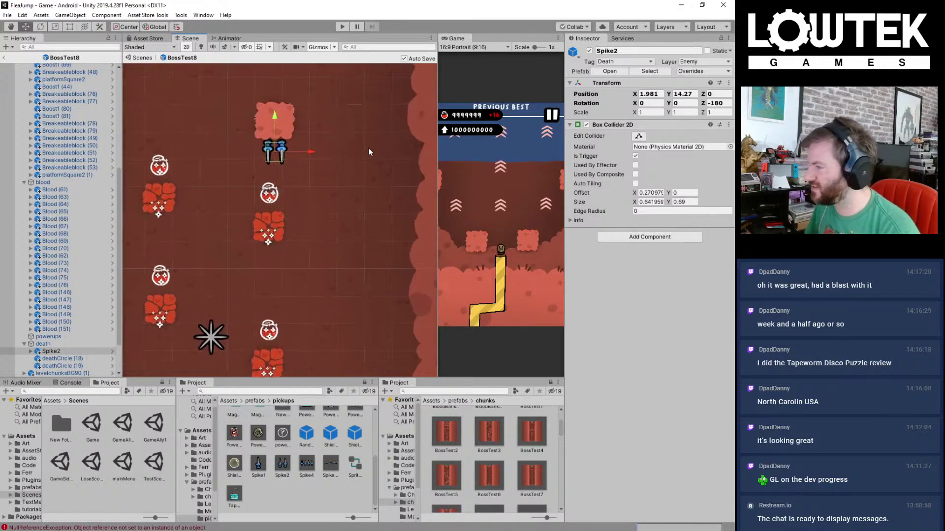
key("ctrl+s")
left_click_drag(264, 146, 260, 149)
Step: Shift the breakable block and blood pickup below the spikes slightly right and down so they line up under the platform
left_click(239, 274)
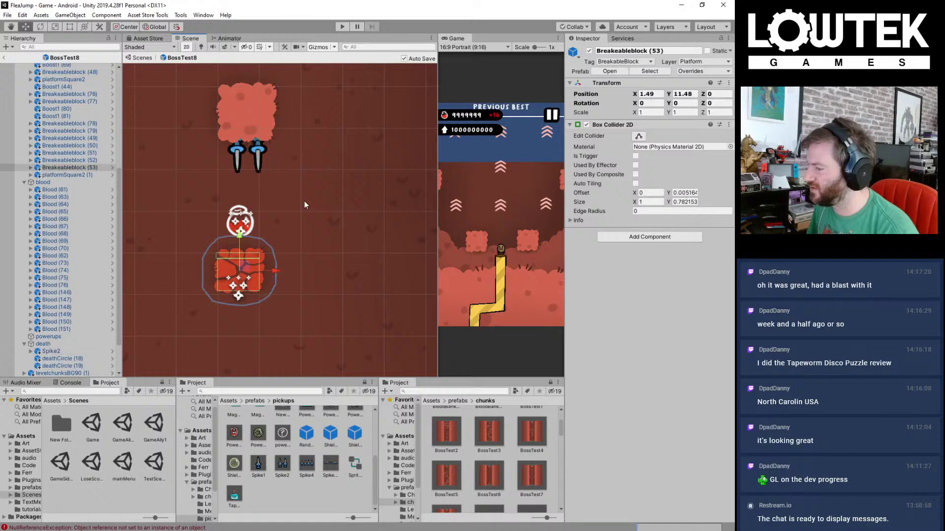
left_click_drag(313, 189, 186, 323)
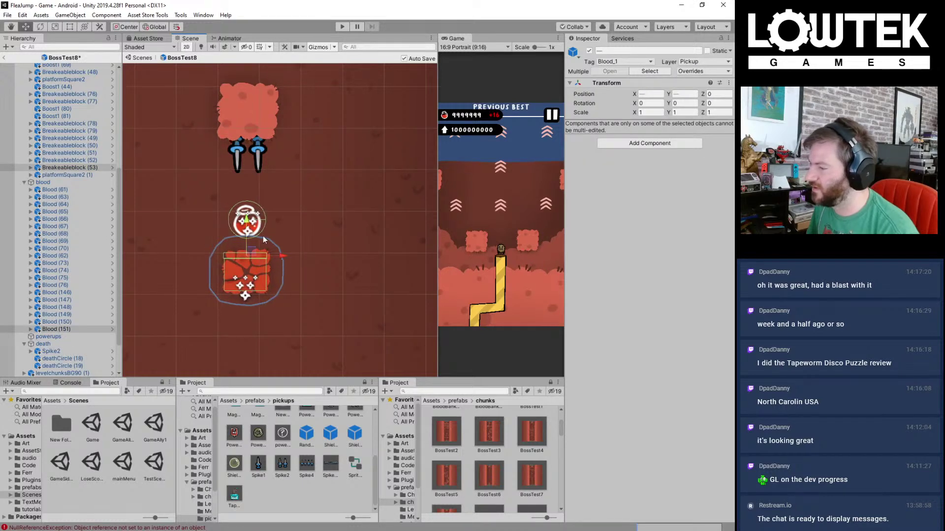
left_click_drag(243, 223, 246, 241)
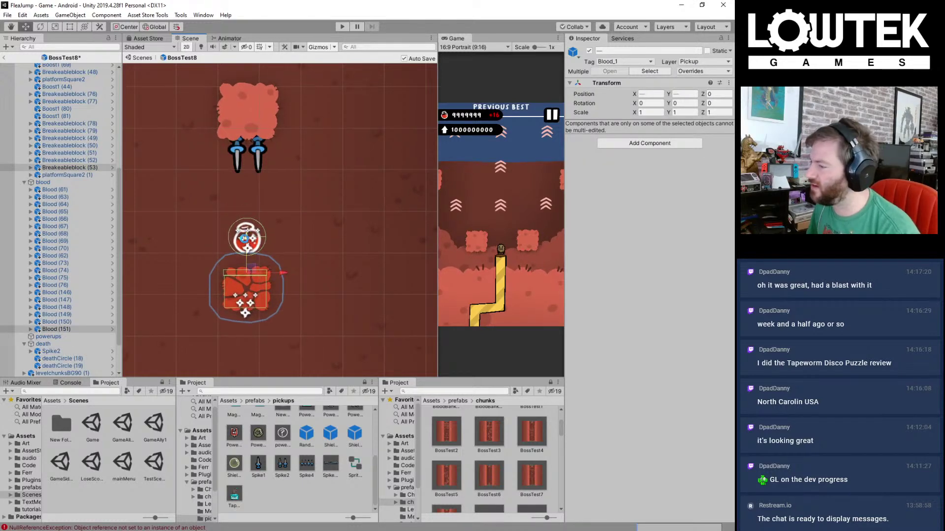
Step: Duplicate the upper platform with its spikes, breakable block and blood pickup, and place the copy up and to the right
scroll(285, 240, "down", 6)
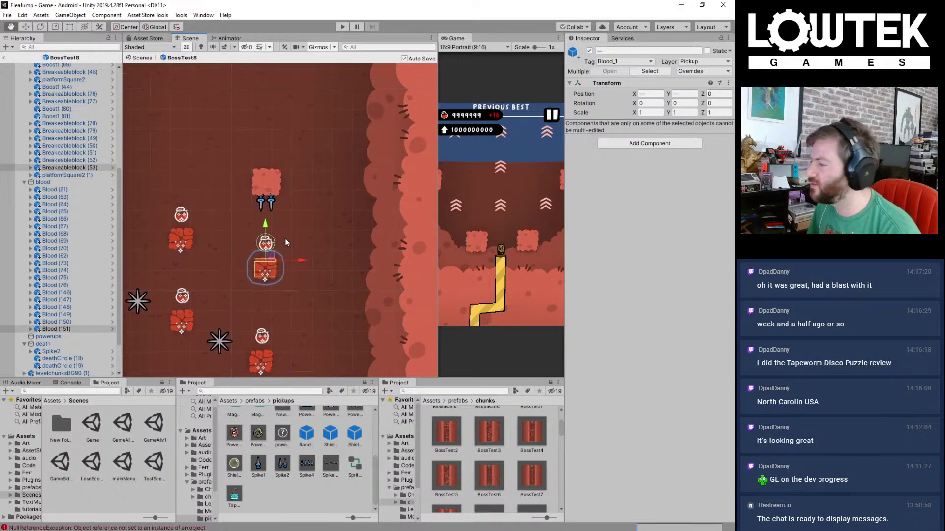
left_click_drag(316, 141, 227, 308)
key("ctrl+d")
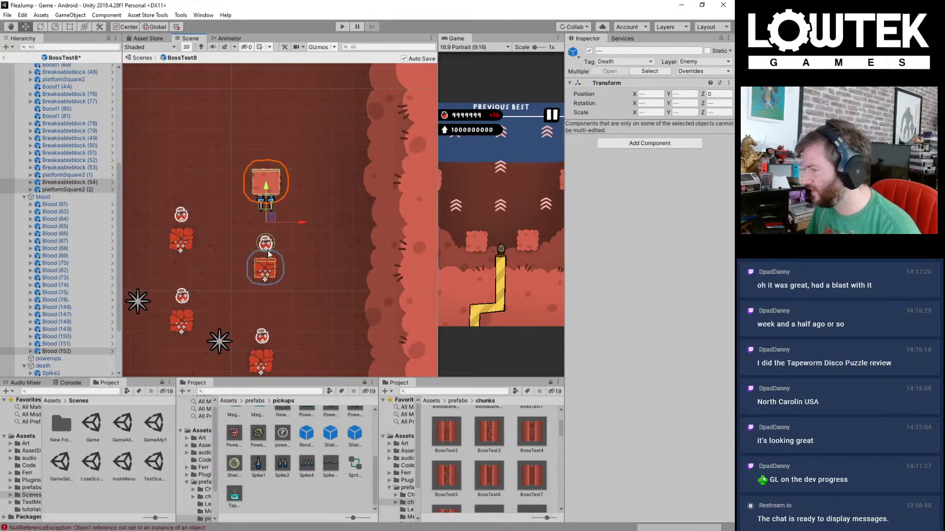
left_click_drag(273, 217, 352, 192)
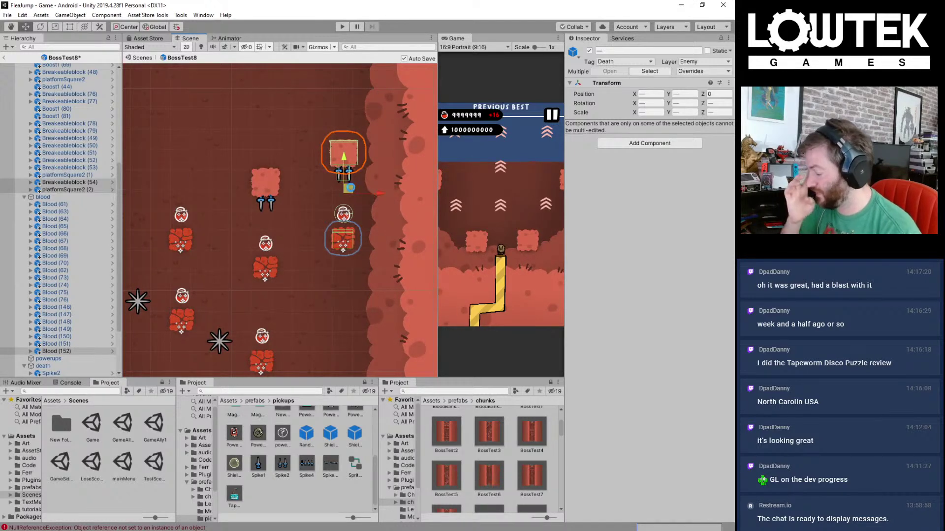
key("ctrl+s")
middle_click_drag(351, 187, 328, 210)
scroll(327, 208, "up", 1)
scroll(327, 209, "up", 1)
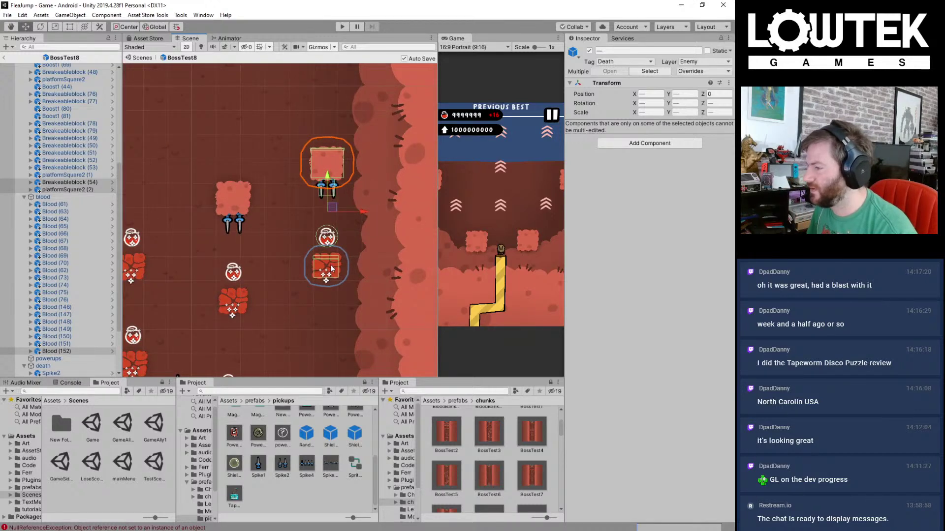
left_click_drag(359, 211, 329, 211)
Step: Duplicate the right breakable block and blood pickup four times, staggering the copies up along the right wall, and save
left_click_drag(345, 312, 267, 220)
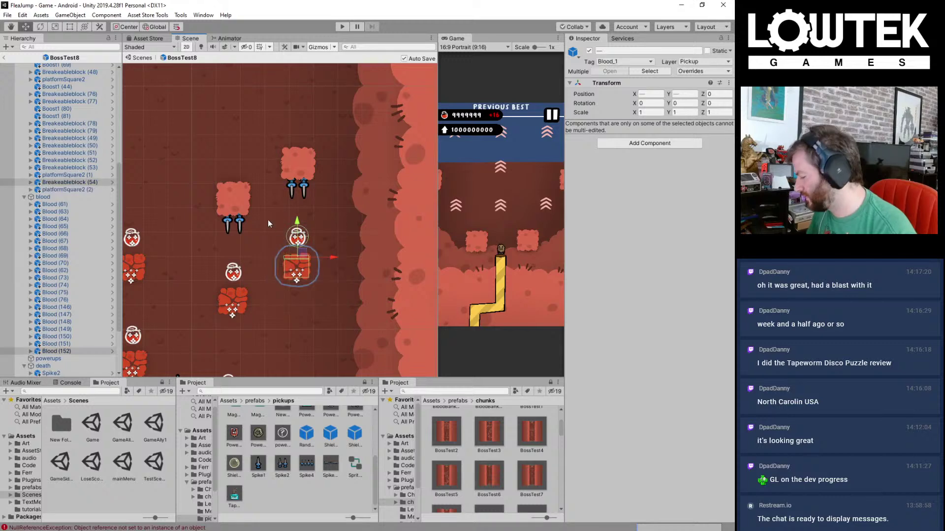
key("ctrl+d")
left_click_drag(301, 253, 392, 199)
key("ctrl+d")
left_click_drag(390, 209, 392, 111)
key("ctrl+d")
key("ctrl+d")
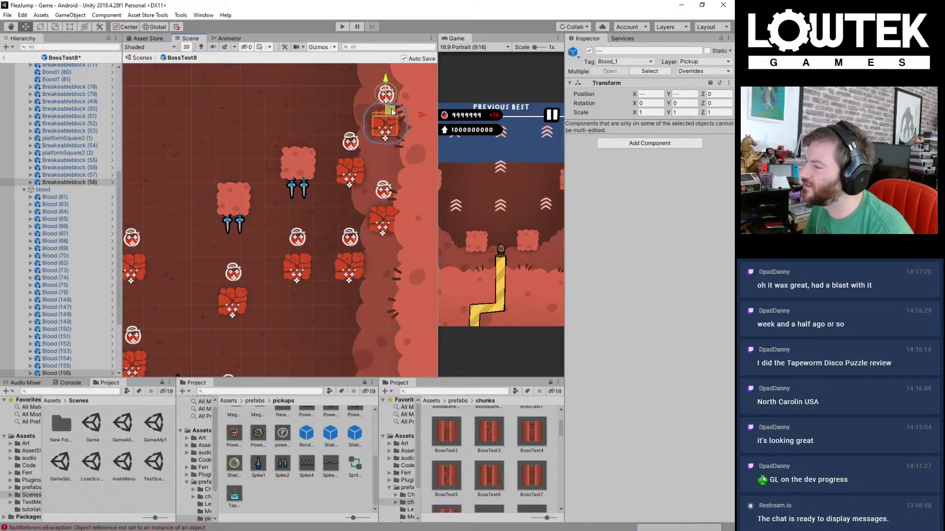
key("ctrl+s")
Step: Shift the four block and blood pairs along the right wall slightly left and save
left_click_drag(328, 72, 430, 338)
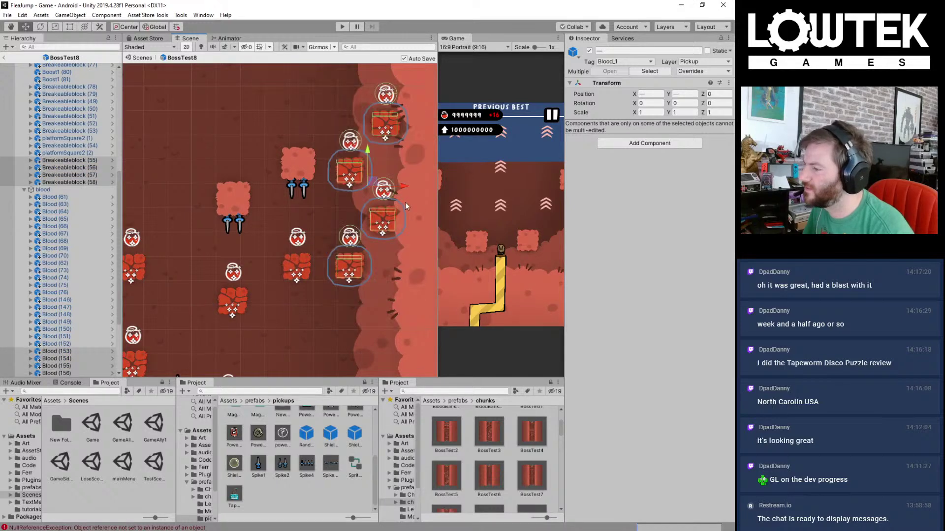
left_click_drag(399, 188, 392, 186)
key("ctrl+s")
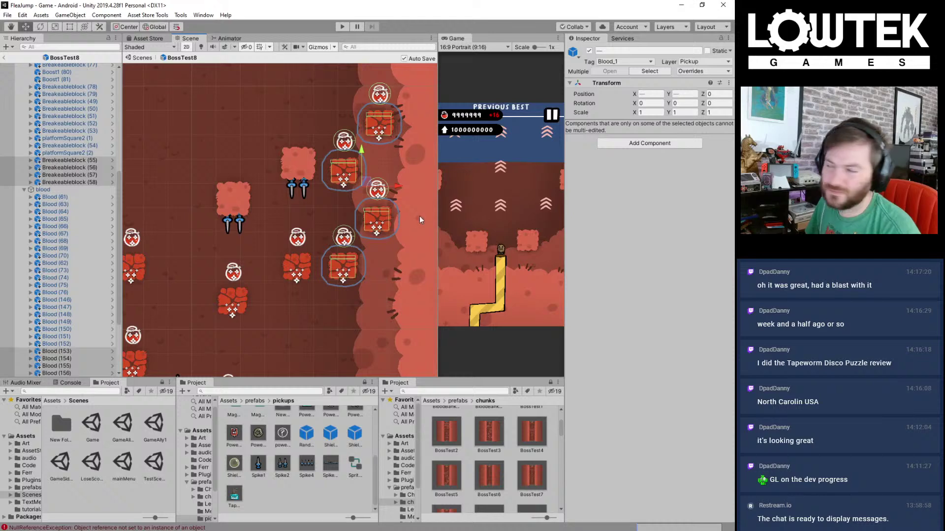
Step: Shift both spiked platforms, together with the breakable blocks and blood pickups below them, slightly left
middle_click_drag(325, 179, 315, 119)
scroll(363, 187, "down", 2)
left_click(317, 123)
left_click_drag(375, 201, 397, 276)
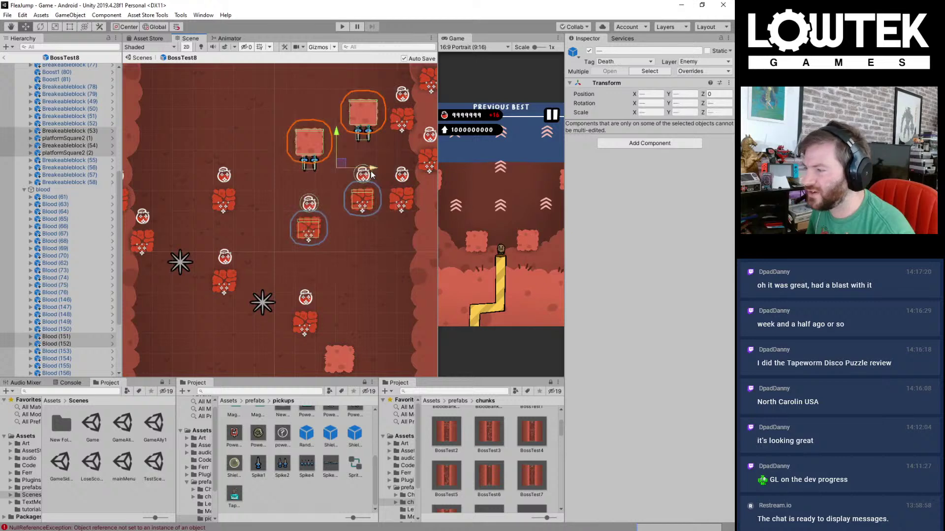
left_click_drag(373, 168, 357, 170)
Step: Move the four right-wall block and blood pairs further left, closer to the spiked platforms
middle_click_drag(390, 177, 325, 234)
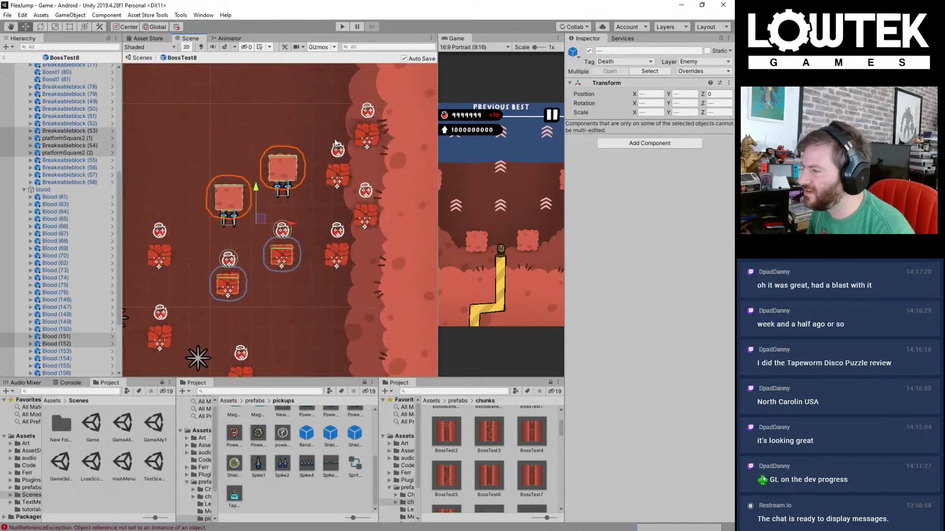
left_click_drag(319, 79, 426, 304)
left_click_drag(387, 188, 379, 187)
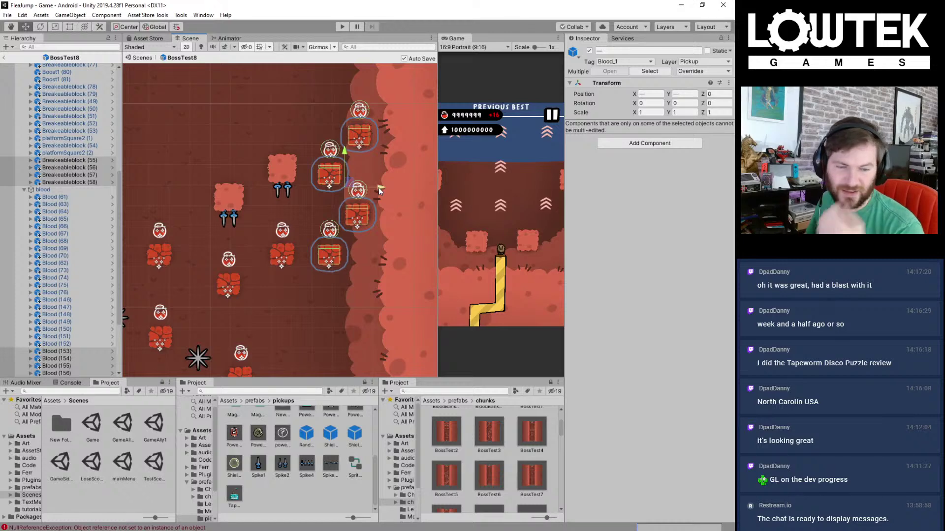
Step: Duplicate the death circle twice, place the copies at X 4.71, Y 11.32 and X 2.29, Y 11.23, and save
mouse_move(295, 212)
middle_mouse_down()
mouse_move(358, 222)
mouse_move(280, 222)
middle_mouse_up()
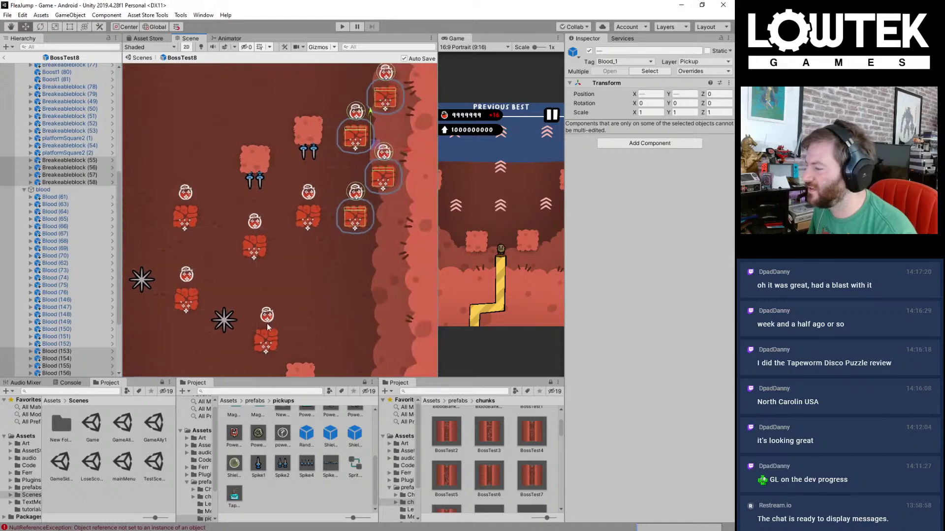
left_click(225, 320)
key("ctrl+d")
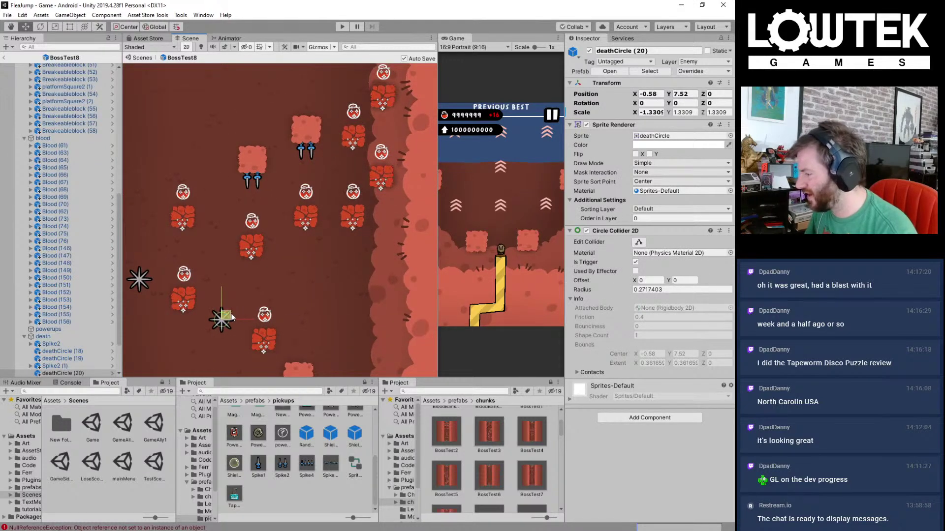
left_click_drag(231, 312, 338, 239)
key("ctrl+d")
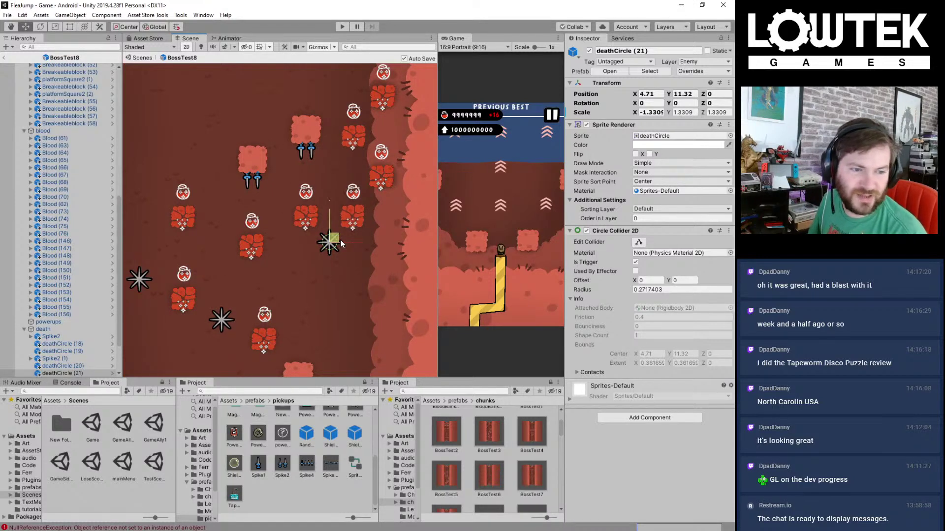
middle_click_drag(340, 240, 346, 262)
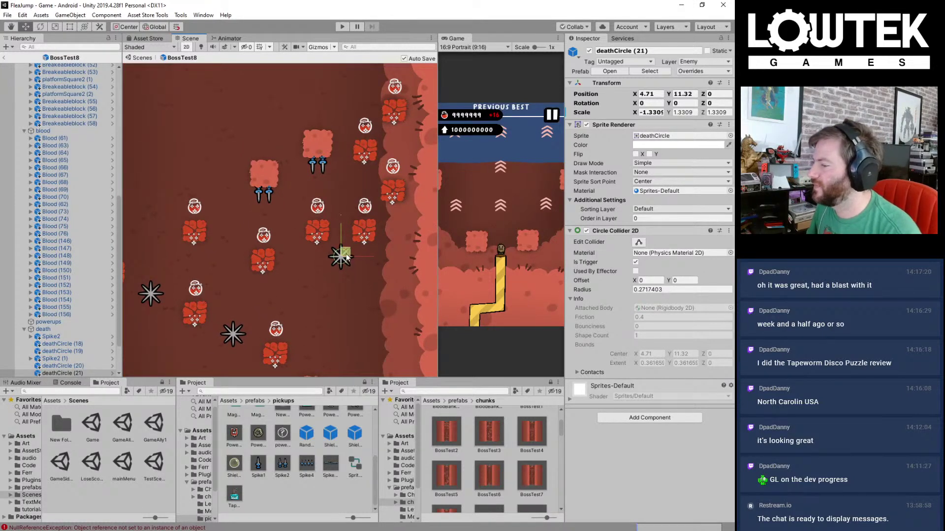
left_click_drag(347, 257, 297, 257)
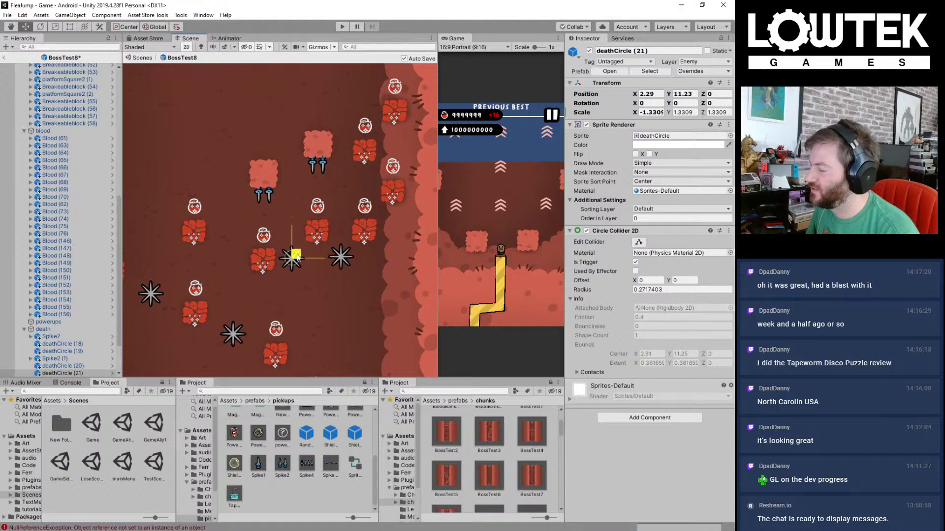
key("ctrl+s")
Step: Duplicate the spikes twice, flip the copies upright, place them on top of both upper square platforms, and save
middle_click_drag(320, 237, 364, 243)
middle_click_drag(345, 163, 333, 205)
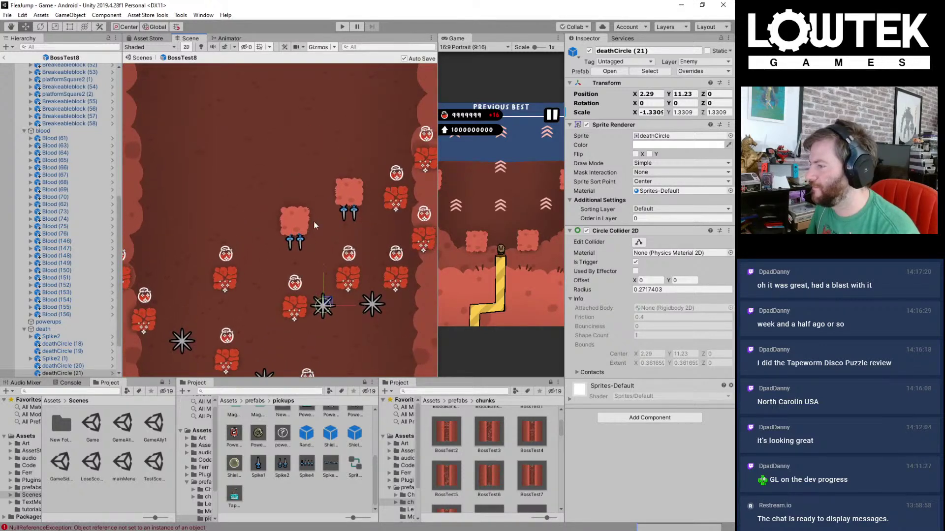
left_click(299, 243)
key("ctrl+d")
left_click_drag(299, 243, 304, 196)
key("e")
key("w")
key("ctrl+d")
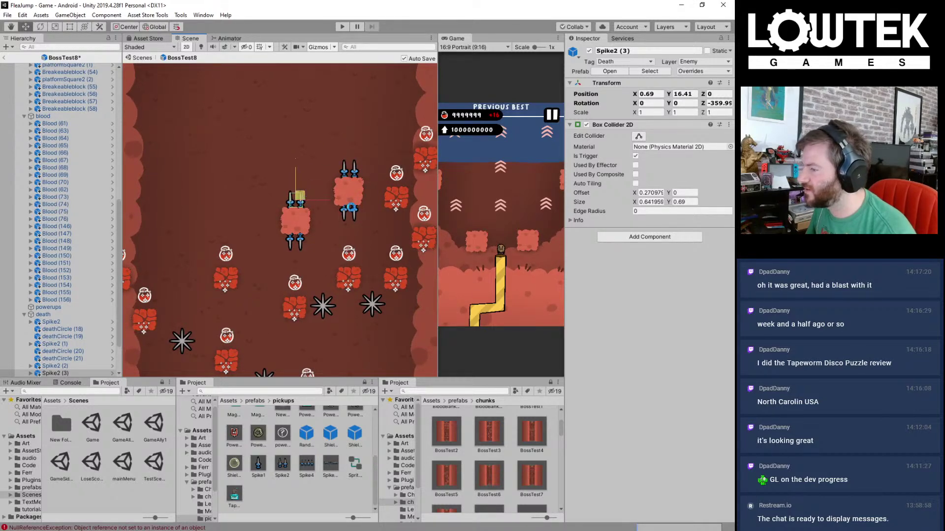
key("ctrl+s")
Step: Duplicate the breakable block and blood pickup beside the right platform, and place the copy above the left spiked platform
middle_click_drag(380, 214, 336, 233)
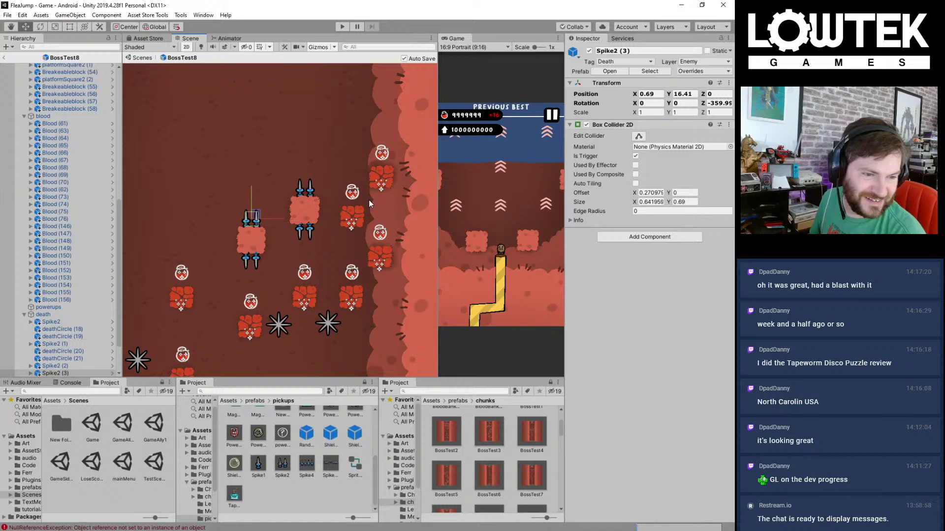
middle_click_drag(362, 212, 356, 231)
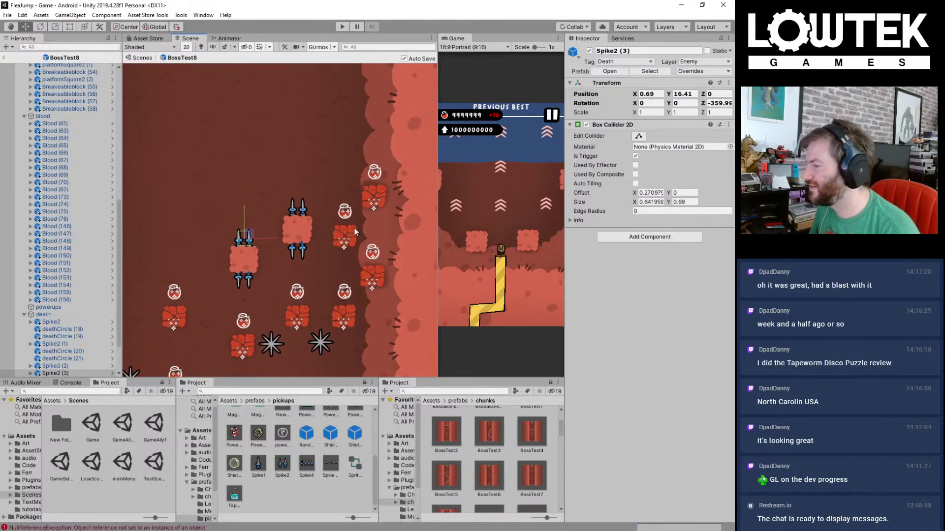
left_click(348, 238)
left_click_drag(326, 183, 254, 163)
key("ctrl+d")
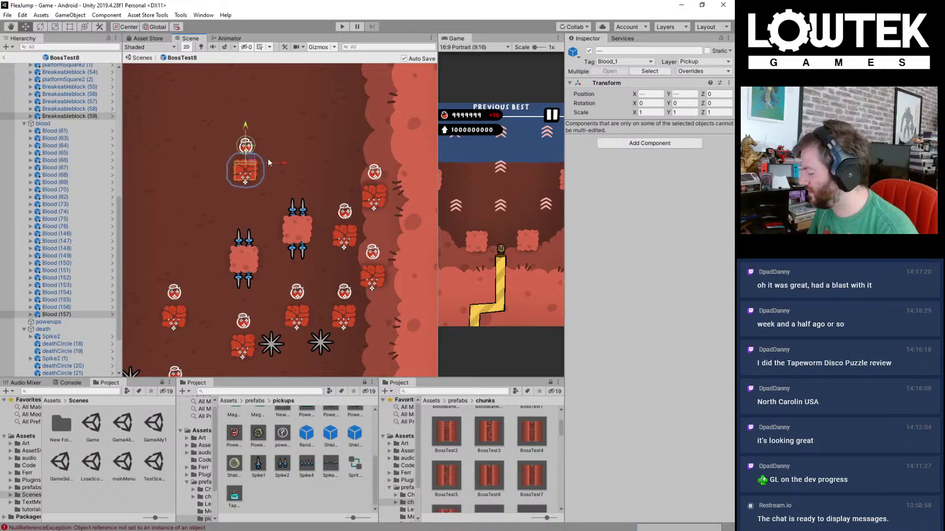
Step: Move the selected breakable block and blood pickup directly above the right spiked platform, and save the prefab
scroll(267, 158, "down", 3)
scroll(316, 187, "up", 3)
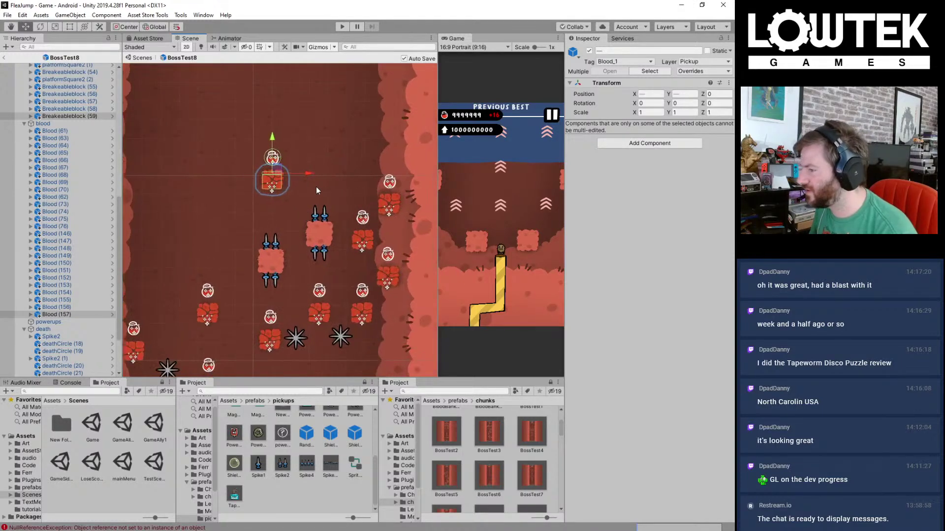
left_click_drag(300, 194, 338, 196)
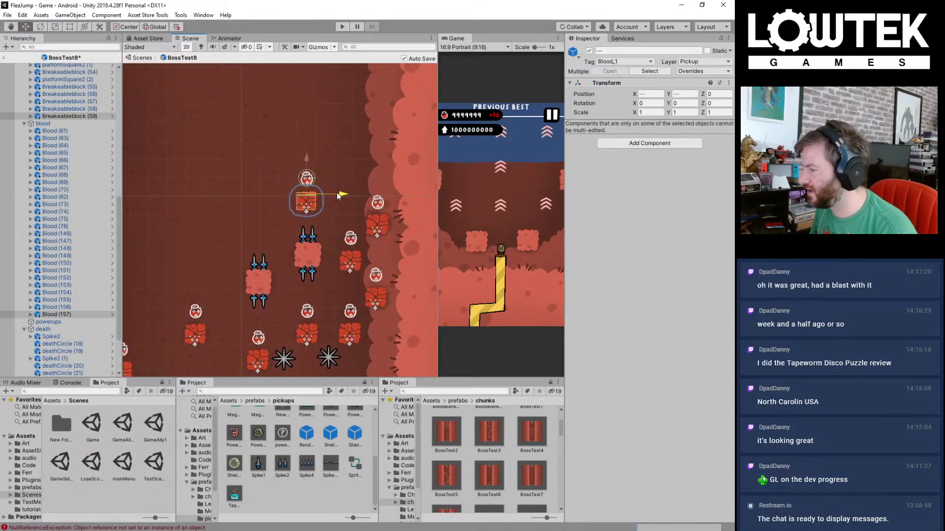
key("ctrl+s")
scroll(328, 229, "down", 3)
middle_click_drag(328, 229, 324, 246)
scroll(324, 246, "up", 5)
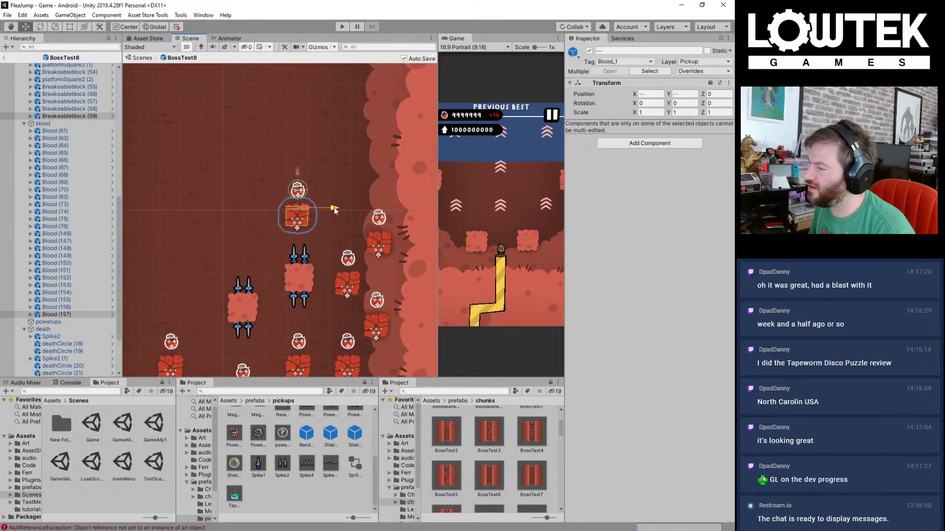
Step: Duplicate the breakable block and blood pickup, and place the copy slightly lower, up and to the left of the left spiked platform
middle_click_drag(338, 208, 395, 266)
key("ctrl+d")
left_click_drag(376, 246, 289, 270)
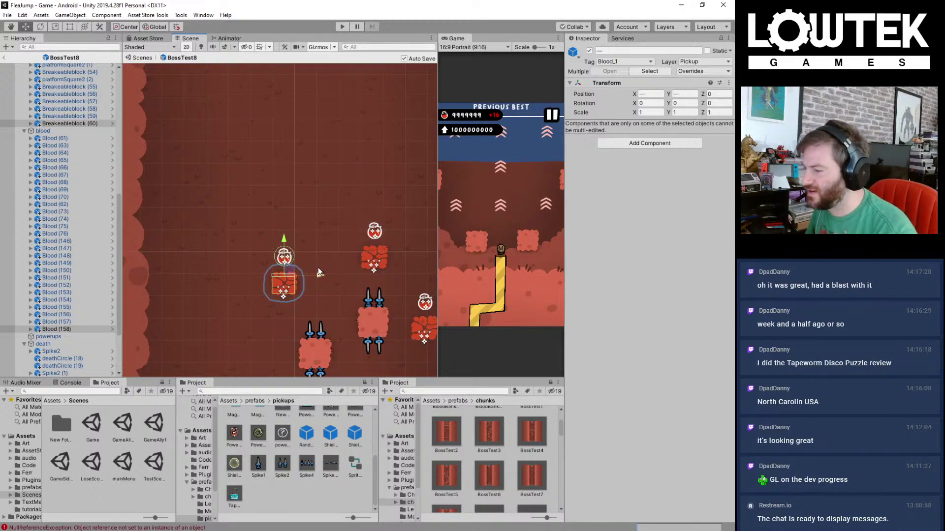
middle_click_drag(318, 267, 276, 223)
Step: Duplicate the right square platform with its upper and lower spikes, and place the copy above the newest block and blood pair
left_click_drag(300, 228, 358, 319)
key("ctrl+d")
left_click_drag(342, 273, 254, 135)
middle_click_drag(290, 200, 340, 209)
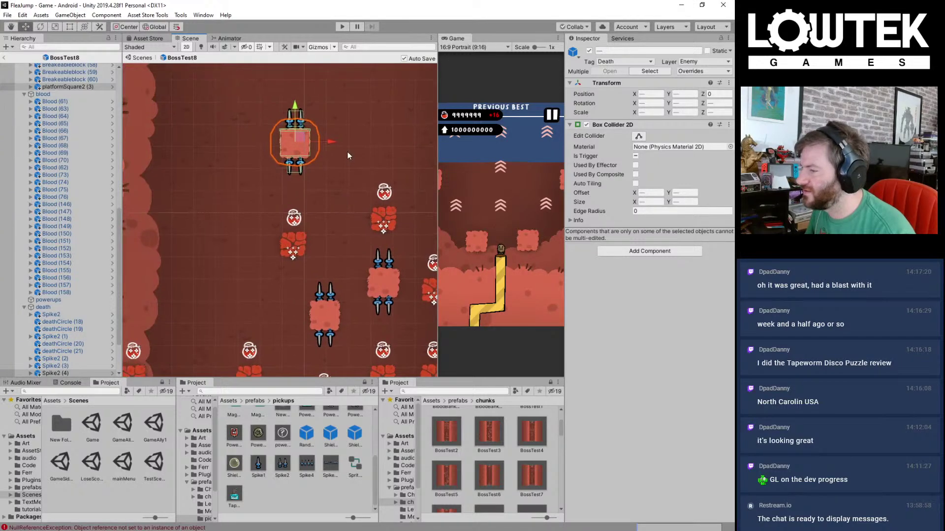
Step: Duplicate the block and blood pair three times, arrange the copies between the left wall and the upper spiked platform, and save
left_click_drag(347, 152, 240, 209)
key("ctrl+d")
key("ctrl+s")
middle_click_drag(314, 209, 373, 233)
scroll(274, 229, "up", 1)
key("ctrl+d")
left_click_drag(267, 232, 270, 133)
key("ctrl+d")
scroll(298, 175, "up", 1)
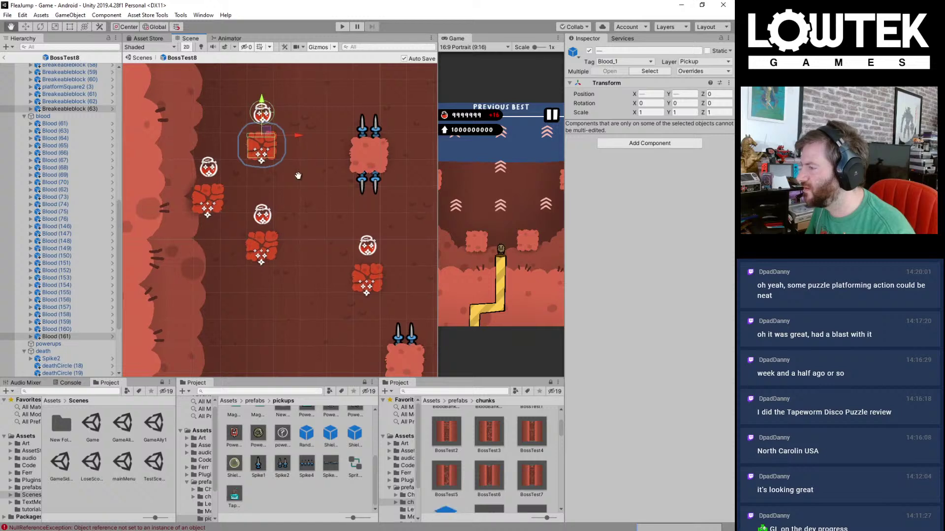
middle_click_drag(297, 175, 335, 278)
Step: Duplicate the upper-left block and blood pair, place the copy across from it beyond the upper spiked platform, and save
key("ctrl+d")
middle_click_drag(305, 236, 214, 230)
left_click_drag(204, 220, 416, 222)
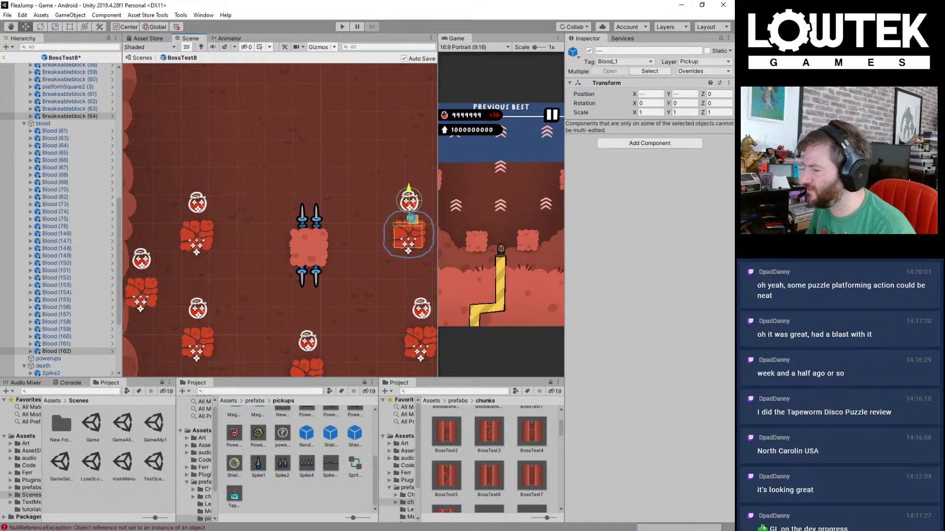
middle_click_drag(435, 225, 319, 205)
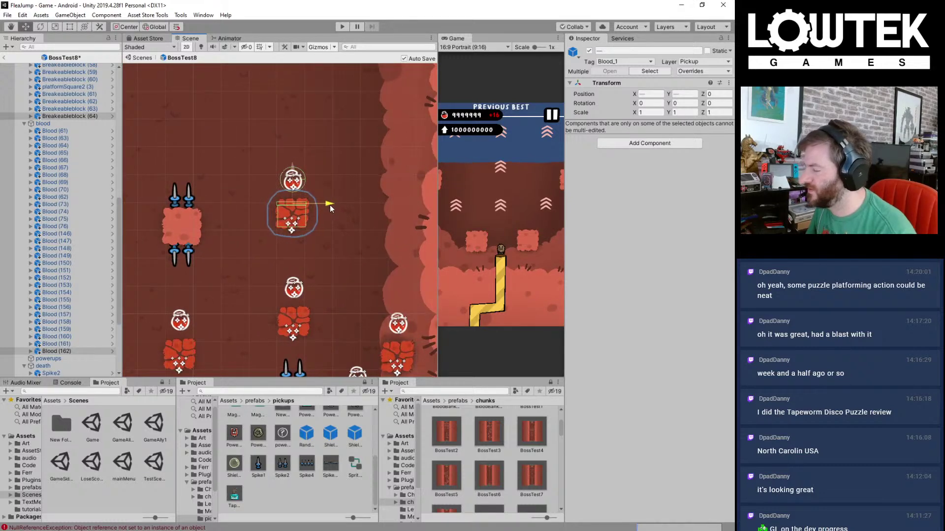
key("ctrl+s")
scroll(285, 231, "down", 5)
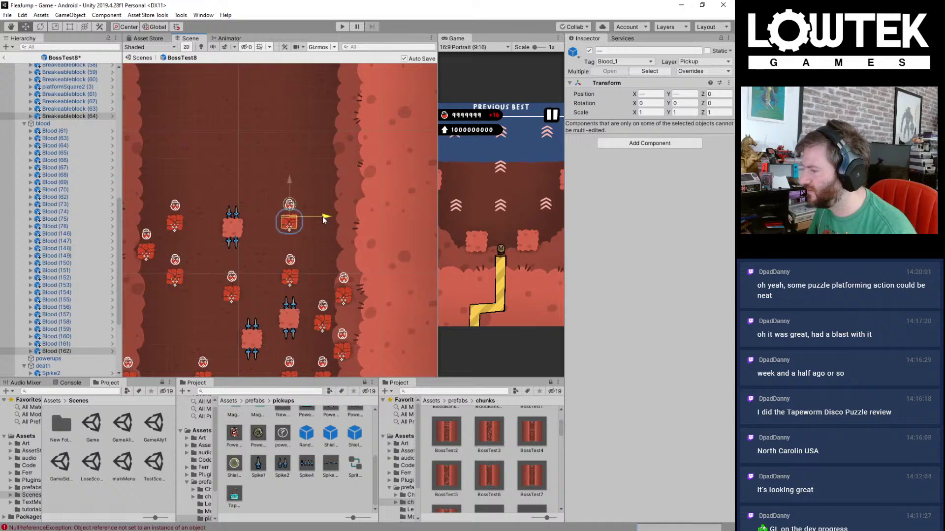
left_click_drag(323, 216, 321, 216)
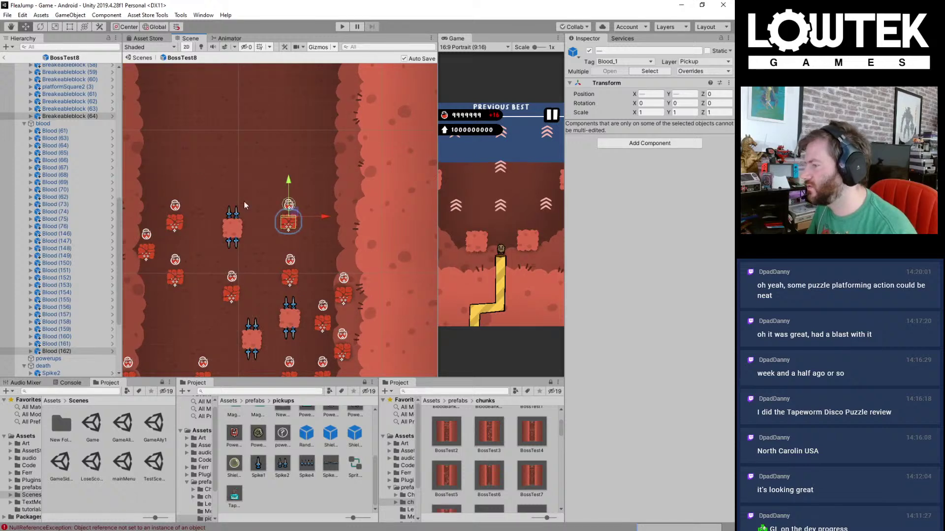
Step: Duplicate a blood pickup three times, arrange the copies in an arc above the upper spiked platform around X -0.42, Y 26.58, and save
scroll(178, 205, "up", 2)
left_click(180, 206)
scroll(180, 205, "up", 2)
key("ctrl+d")
left_click_drag(183, 200, 268, 166)
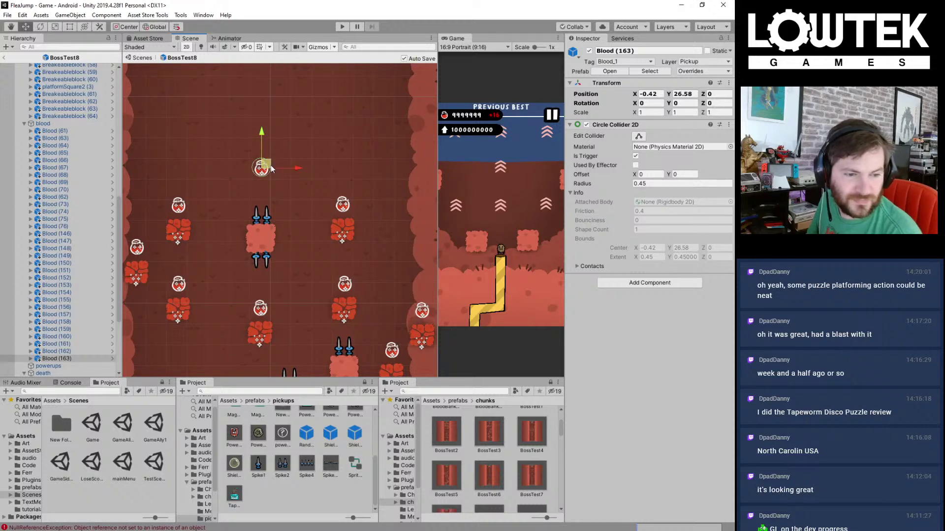
scroll(270, 165, "up", 1)
key("ctrl+d")
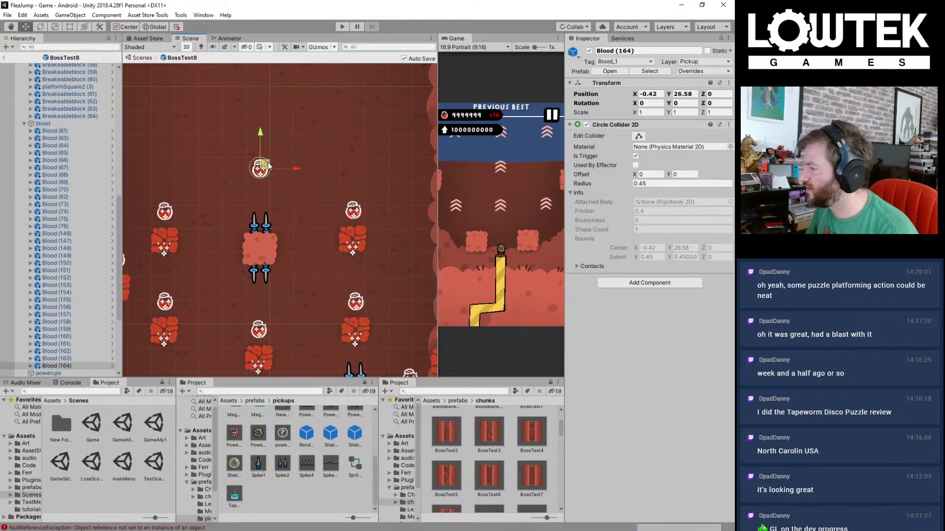
left_click_drag(269, 165, 335, 177)
key("ctrl+d")
key("ctrl+s")
Step: Examine the whole chunk layout, comparing the placed obstacles with the empty stretch below the top platform
scroll(341, 267, "down", 3)
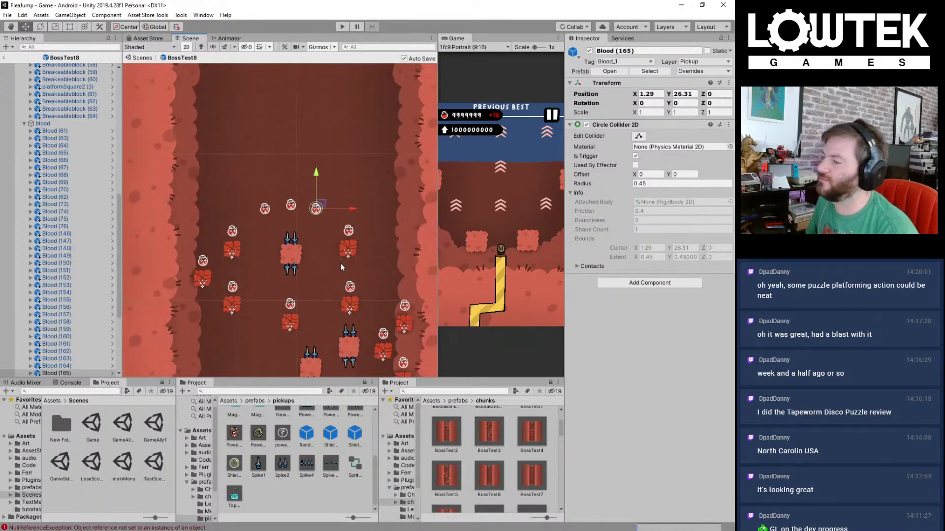
middle_click_drag(340, 267, 277, 241)
scroll(283, 243, "down", 3)
middle_click_drag(287, 276, 330, 236)
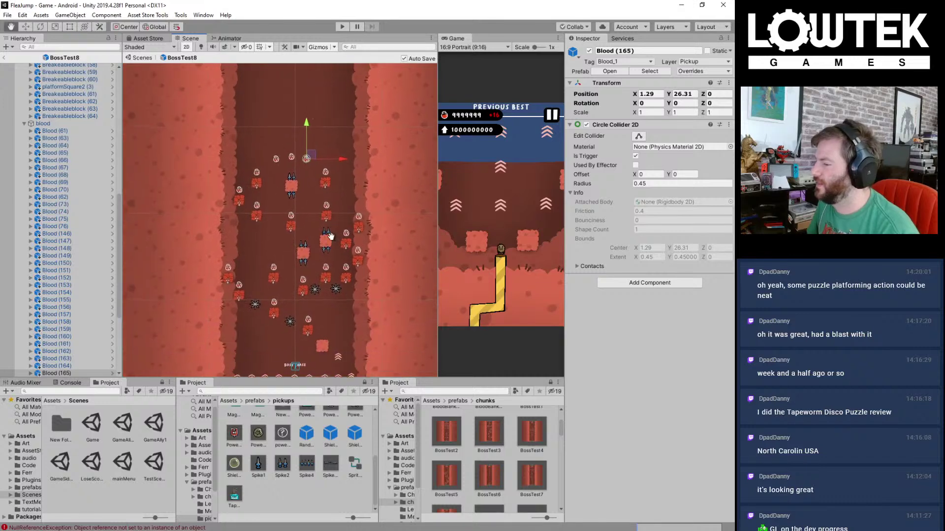
middle_click_drag(343, 187, 307, 202)
scroll(320, 201, "up", 5)
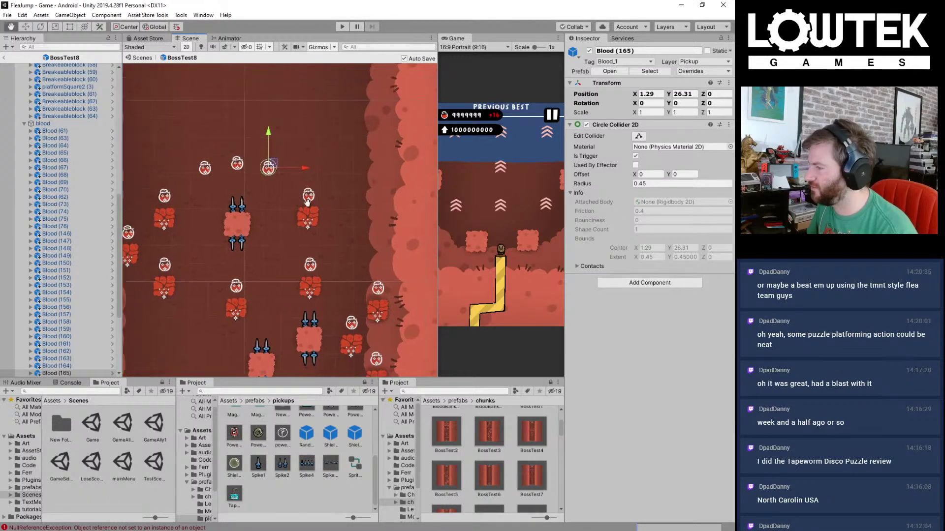
scroll(315, 206, "down", 5)
middle_click_drag(355, 168, 356, 248)
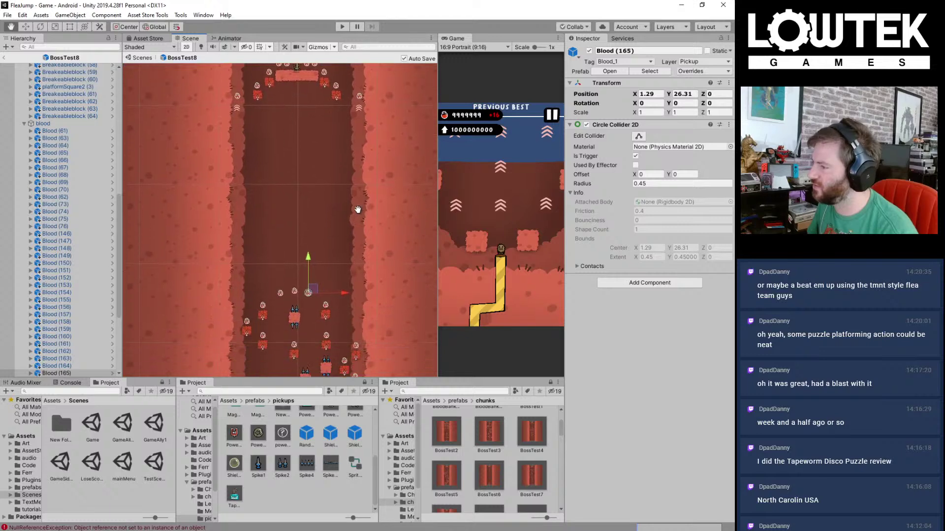
scroll(361, 185, "down", 4)
left_click(396, 260)
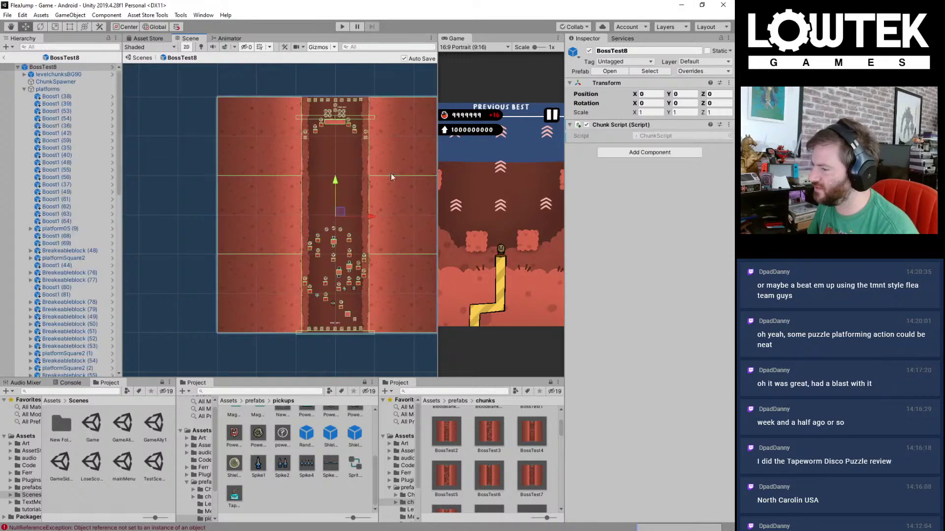
scroll(256, 169, "up", 5)
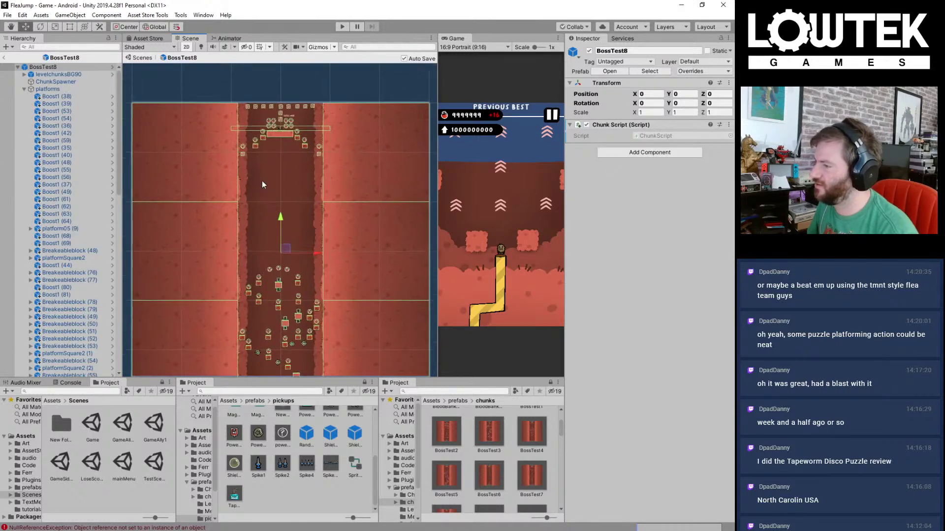
scroll(263, 181, "up", 4)
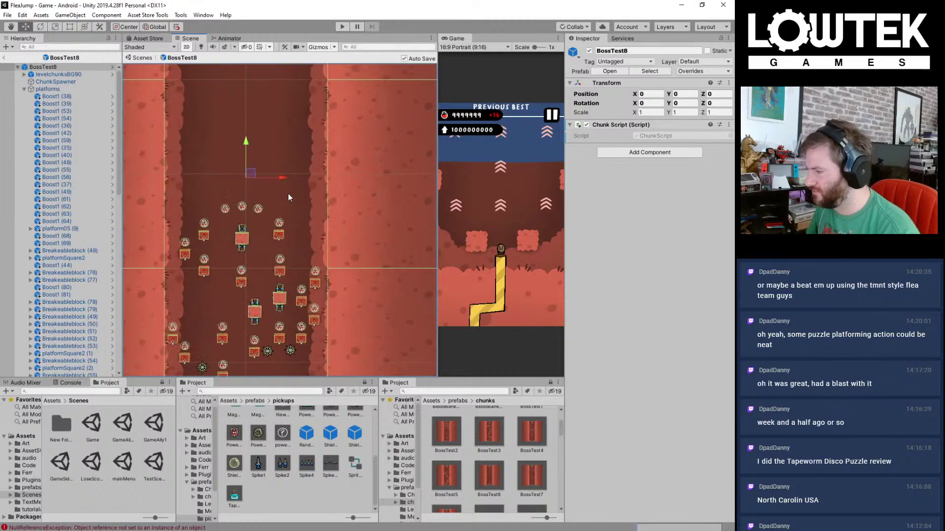
middle_click_drag(296, 243, 310, 164)
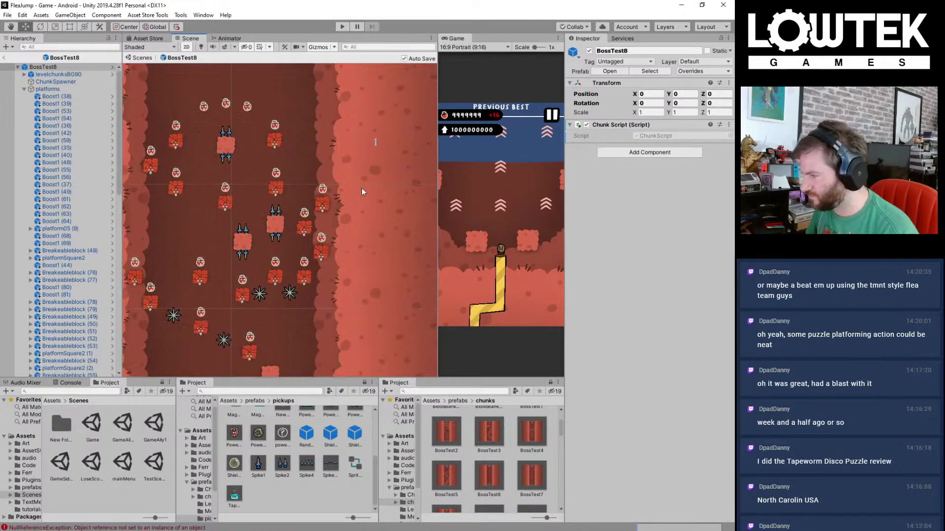
Step: Duplicate the four block and blood pairs along the right wall, and move the copies straight up the wall above the blood arc
left_click_drag(375, 139, 293, 295)
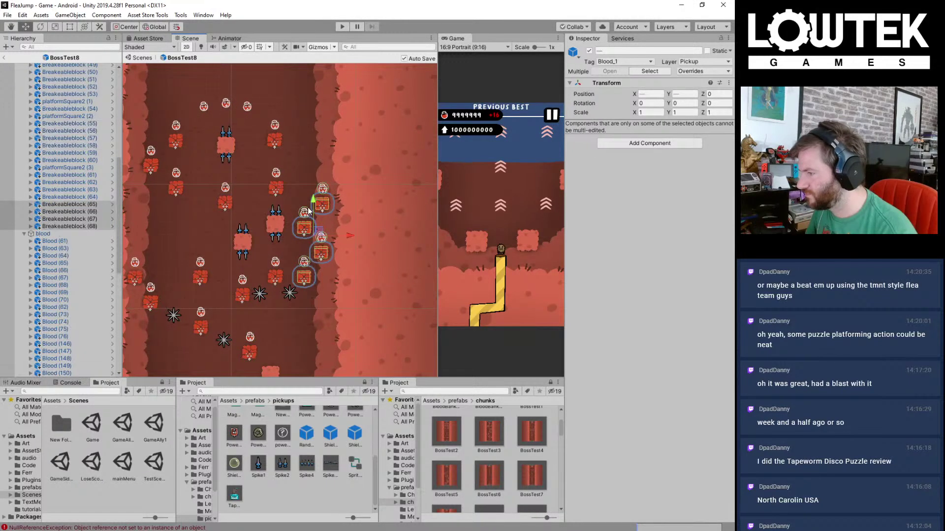
key("ctrl+d")
left_click_drag(313, 202, 325, 65)
middle_click_drag(306, 139, 315, 223)
scroll(315, 223, "up", 1)
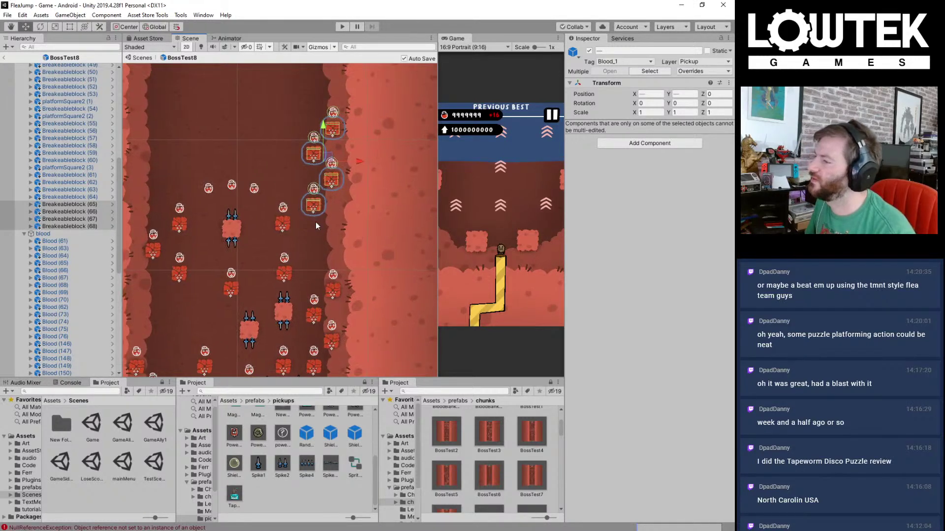
middle_click_drag(344, 188, 283, 187)
Step: Duplicate the spiked platform under the blood arc, and place the copy beside the upper right-wall blocks
scroll(307, 167, "down", 8)
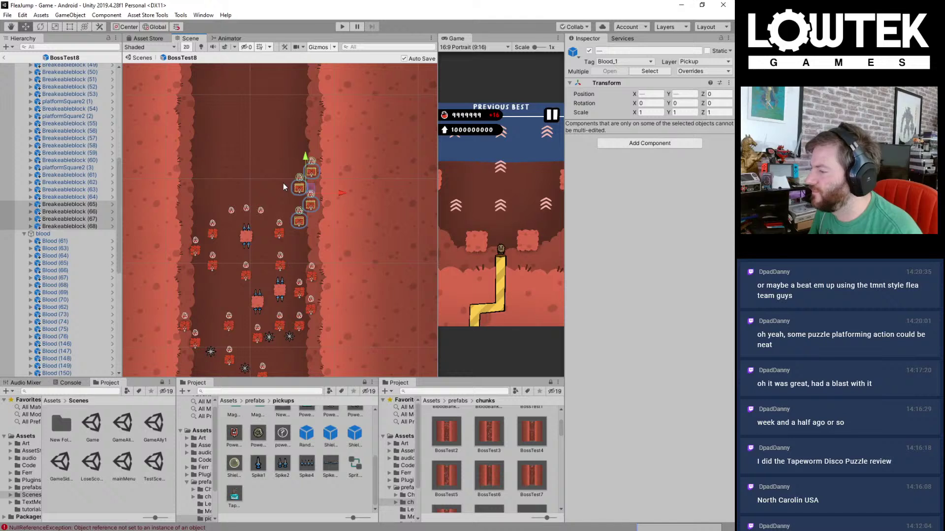
middle_click_drag(264, 152, 317, 177)
scroll(353, 197, "up", 6)
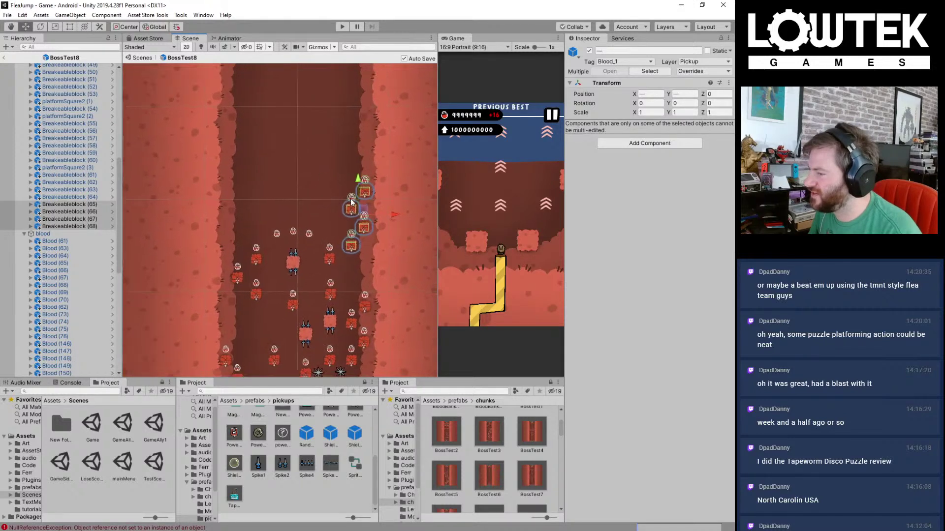
middle_click_drag(302, 232, 315, 161)
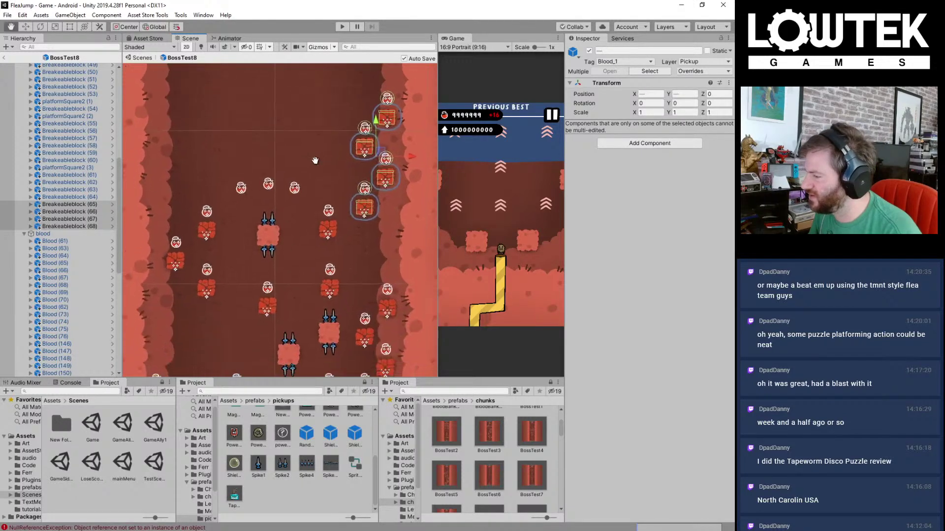
left_click_drag(290, 202, 219, 276)
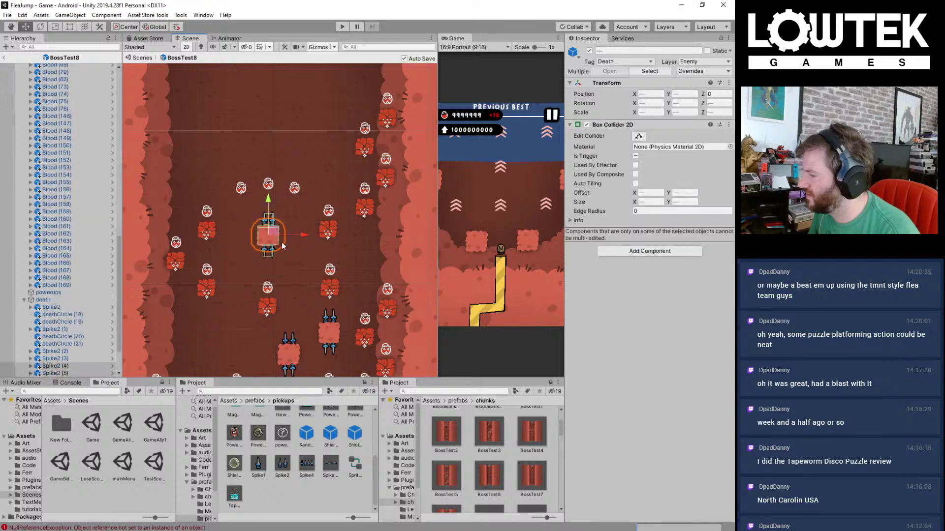
left_click_drag(274, 234, 350, 93)
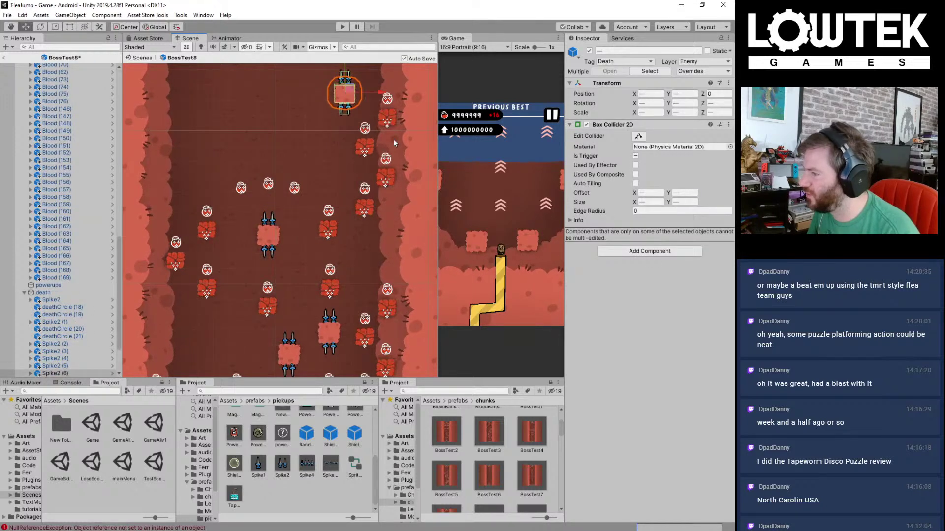
scroll(380, 127, "up", 2)
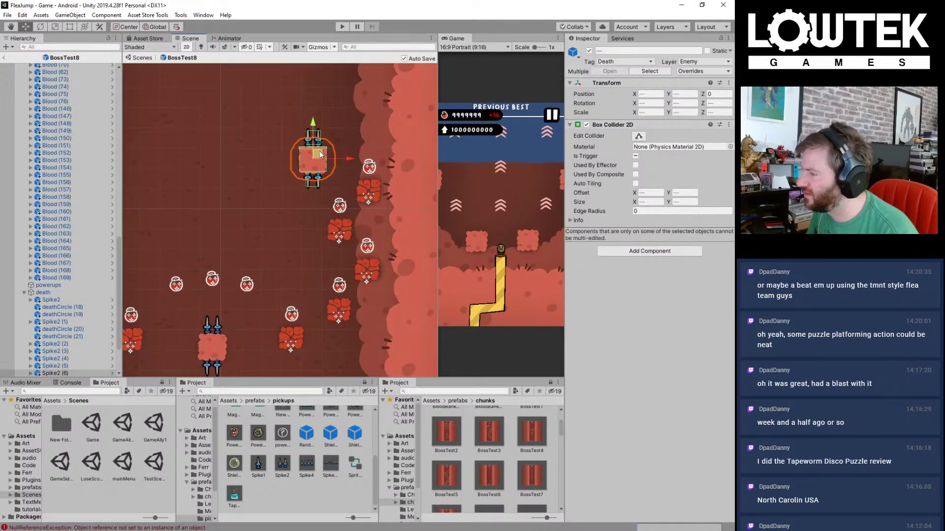
left_click_drag(320, 154, 298, 173)
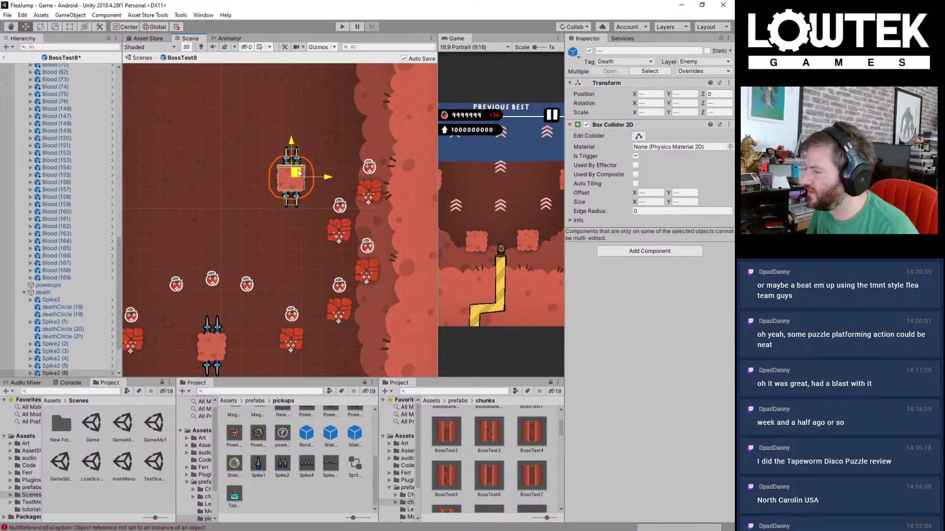
middle_click_drag(259, 164, 289, 159)
Step: Duplicate a right-wall breakable block without its blood pickup, and place the copy beside the newest spiked platform at X 0.54, Y 32.44
left_click(386, 231)
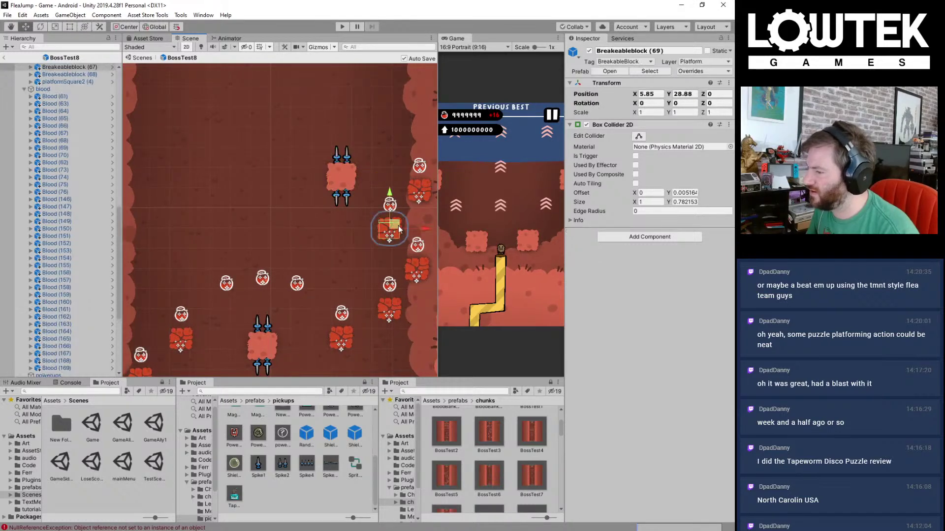
left_click_drag(386, 230, 299, 164)
left_click_drag(284, 151, 288, 153)
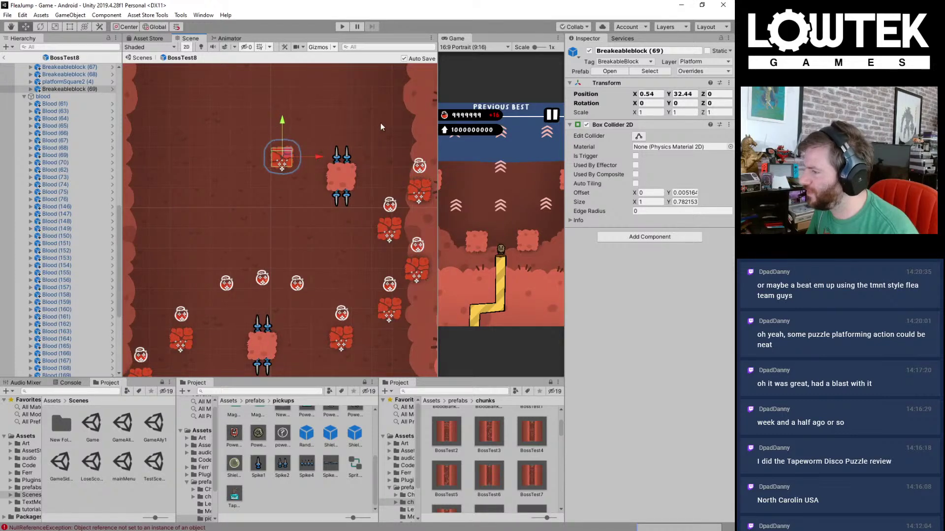
Step: Duplicate the newest spiked platform, place the copy on the other side of the single breakable block, and save
left_click_drag(381, 127, 313, 231)
key("ctrl+d")
left_click_drag(348, 170, 244, 150)
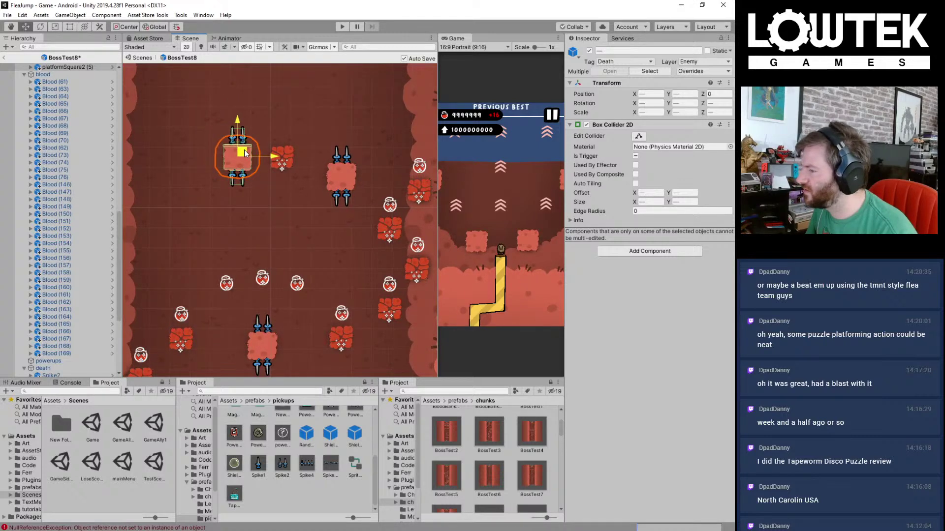
key("ctrl+s")
Step: Move both new spiked platforms and the block between them slightly down and right, putting the block at X 0.93, Y 31.85
left_click_drag(192, 88, 367, 223)
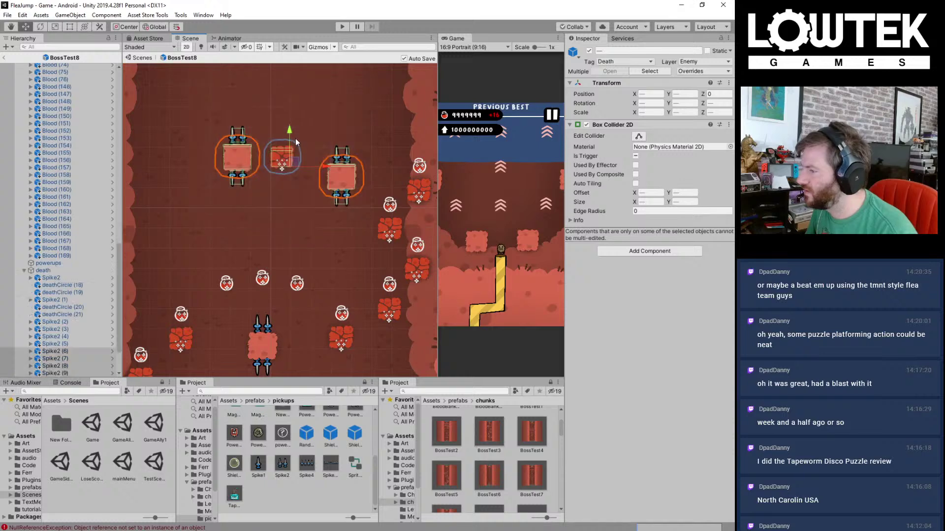
left_click_drag(295, 137, 295, 143)
middle_click_drag(296, 142, 316, 180)
Step: Duplicate the breakable block between the spiked platforms, and place the copy left of the left platform at X -3.92, Y 32.88
left_click_drag(316, 150, 260, 249)
left_click_drag(305, 219, 205, 187)
key("ctrl+d")
left_click(293, 219)
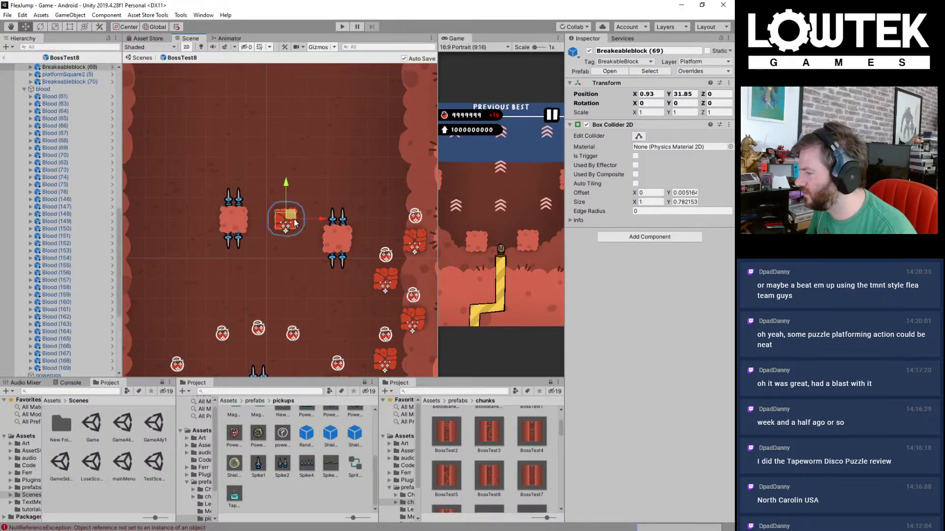
key("ctrl+d")
left_click_drag(295, 223, 191, 197)
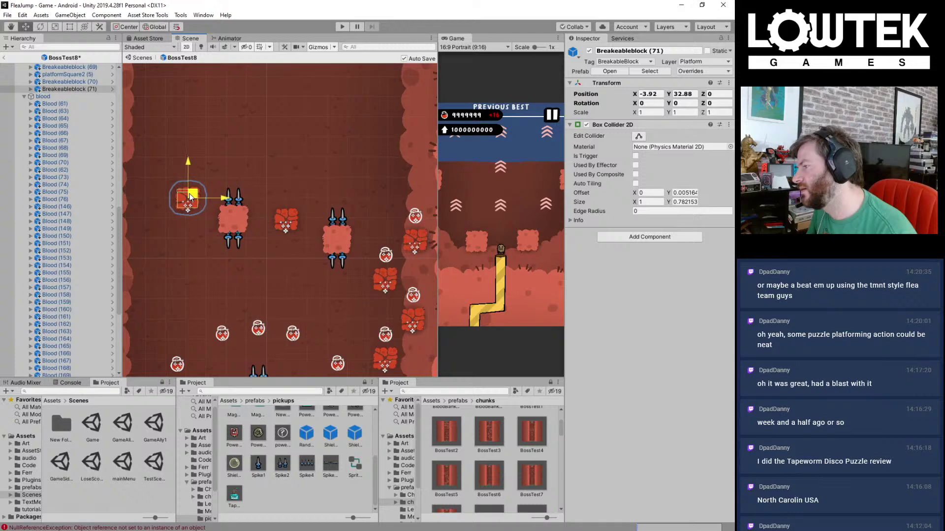
Step: Save the prefab, then duplicate the lone boost near the Boss Chase text and place the copy by the left wall at X -5.88, Y 35.3
middle_click_drag(255, 154, 316, 194)
key("ctrl+s")
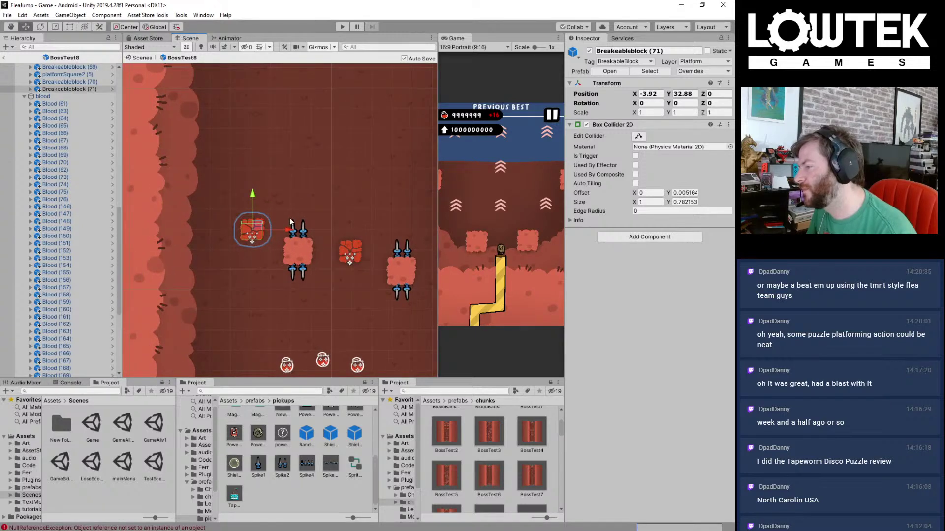
scroll(290, 221, "down", 3)
middle_click_drag(335, 312, 300, 198)
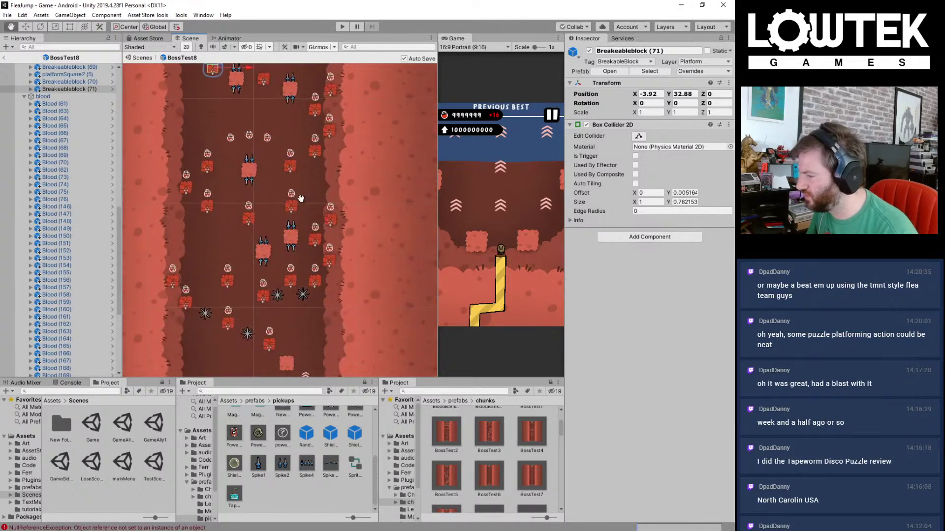
middle_click_drag(249, 292, 270, 148)
left_click(327, 232)
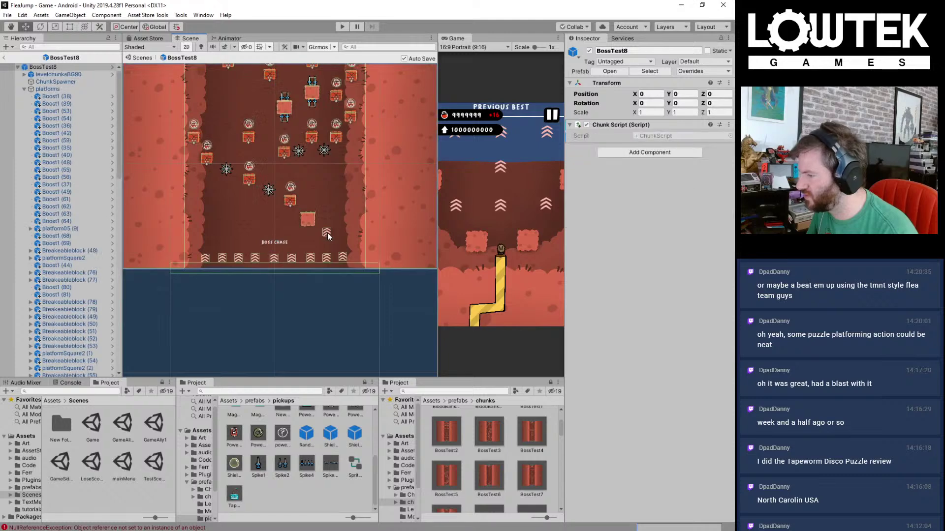
key("ctrl+d")
left_click_drag(327, 232, 282, 152)
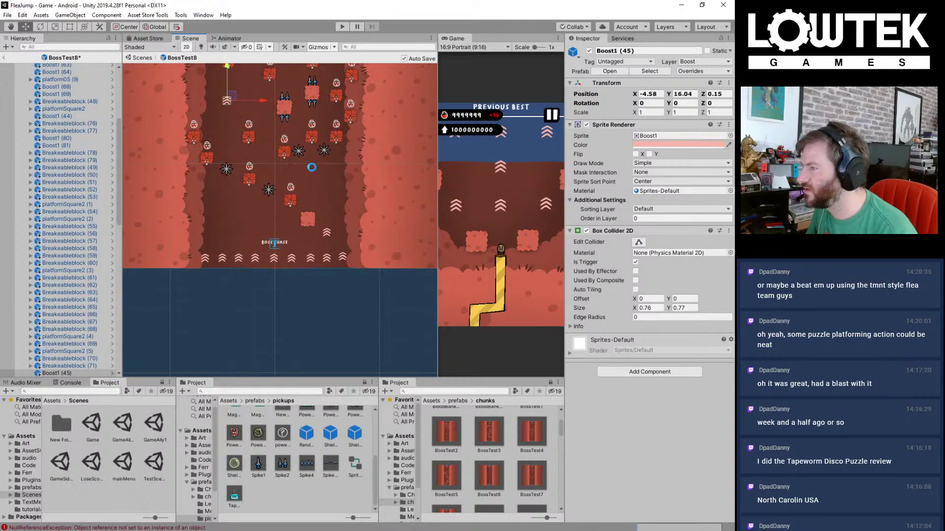
middle_click_drag(257, 99, 332, 273)
scroll(332, 273, "up", 5)
left_click_drag(299, 264, 265, 100)
middle_click_drag(322, 215, 320, 279)
middle_click_drag(294, 154, 297, 240)
scroll(296, 239, "up", 4)
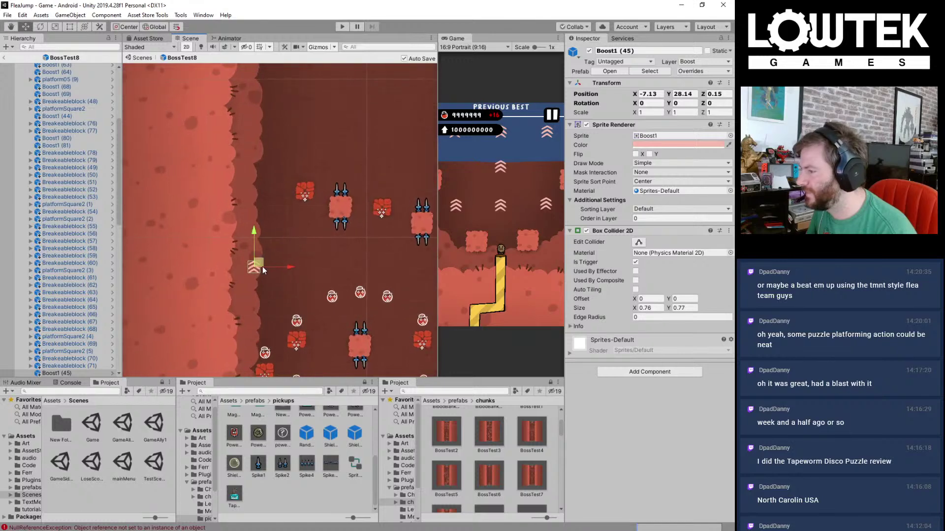
left_click_drag(262, 267, 280, 151)
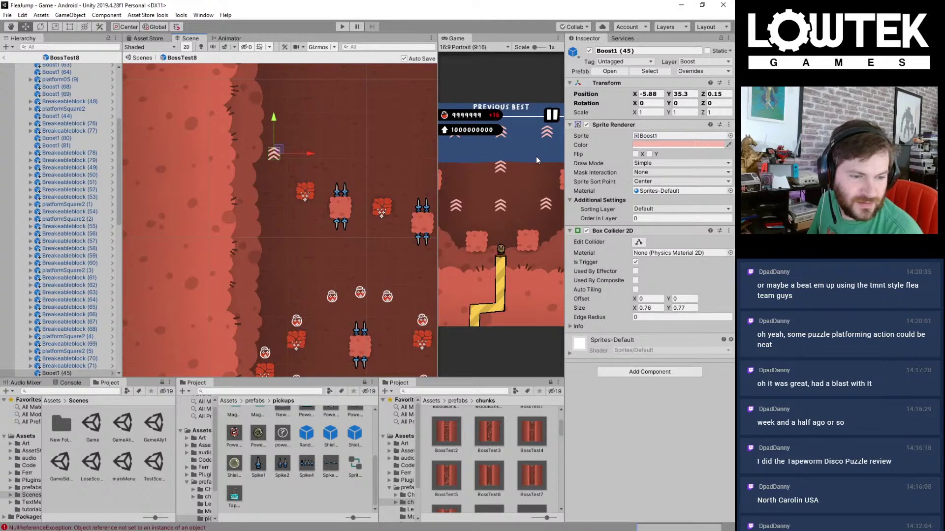
Step: Fine-tune the new left-wall boost's position to X -5.47, Y 35.47, above the leftmost breakable block
middle_click_drag(365, 186, 303, 195)
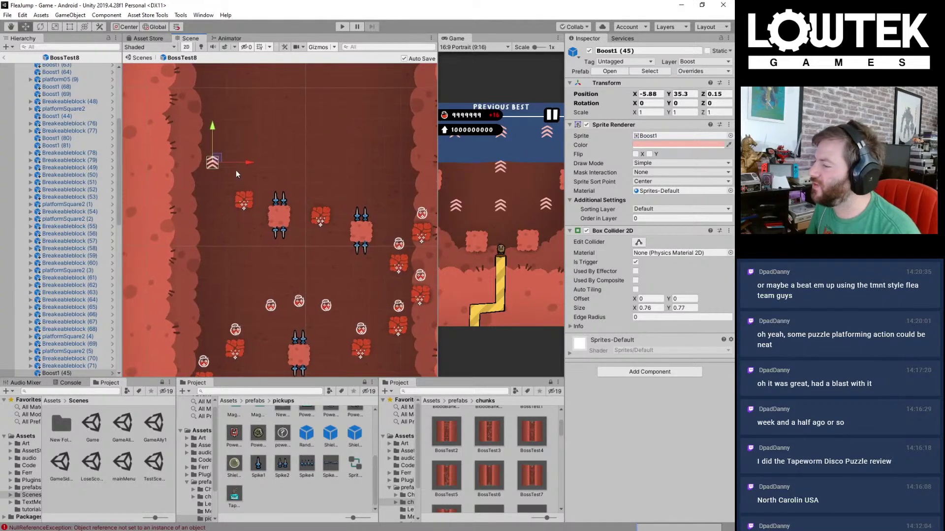
left_click_drag(221, 158, 227, 157)
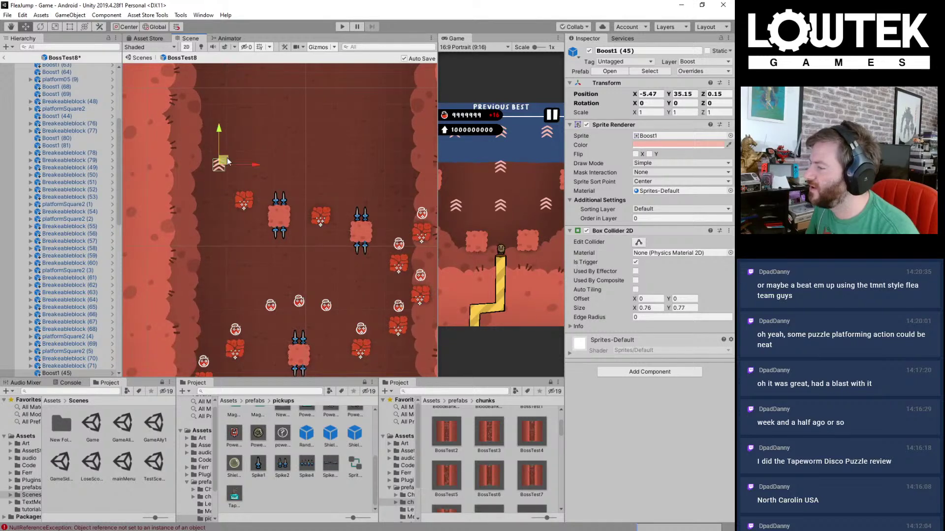
middle_click_drag(329, 213, 284, 216)
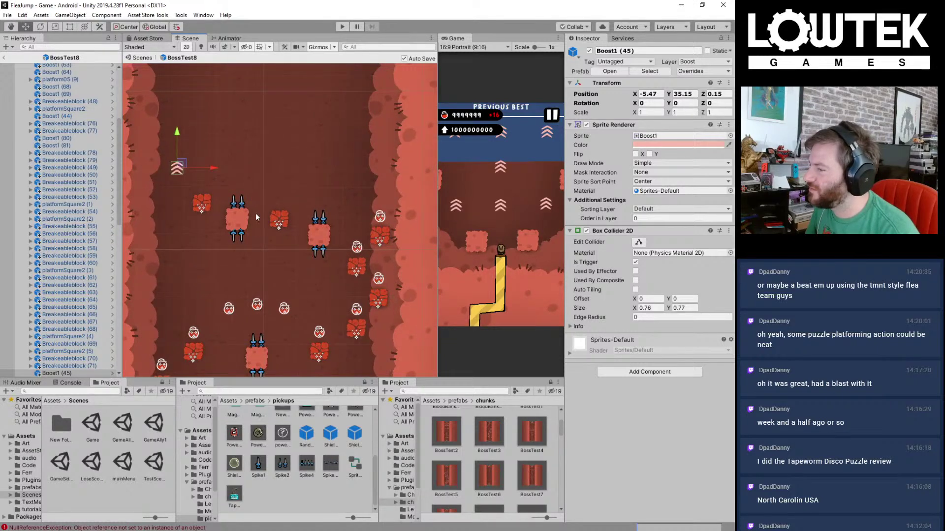
left_click_drag(176, 134, 175, 127)
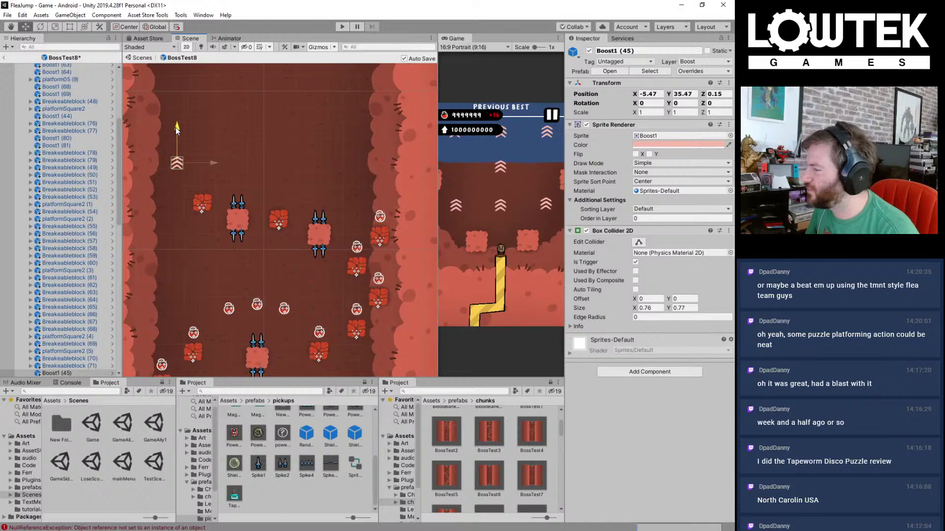
Step: Duplicate the lowest death circle and place the copy just right of the new boost at X -3.41, Y 35.88
scroll(272, 223, "down", 5)
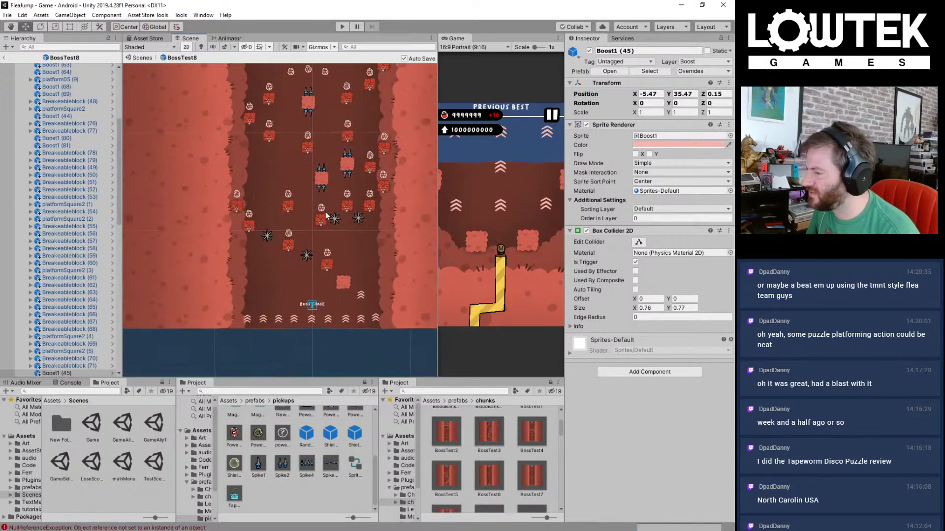
left_click(306, 256)
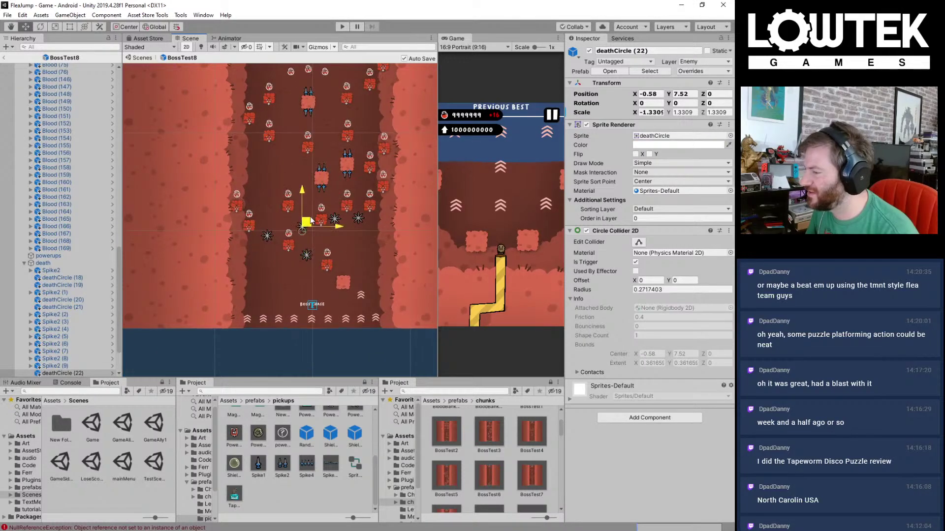
left_click_drag(310, 217, 270, 77)
middle_click_drag(301, 115, 332, 309)
left_click_drag(304, 274, 336, 166)
scroll(292, 178, "up", 5)
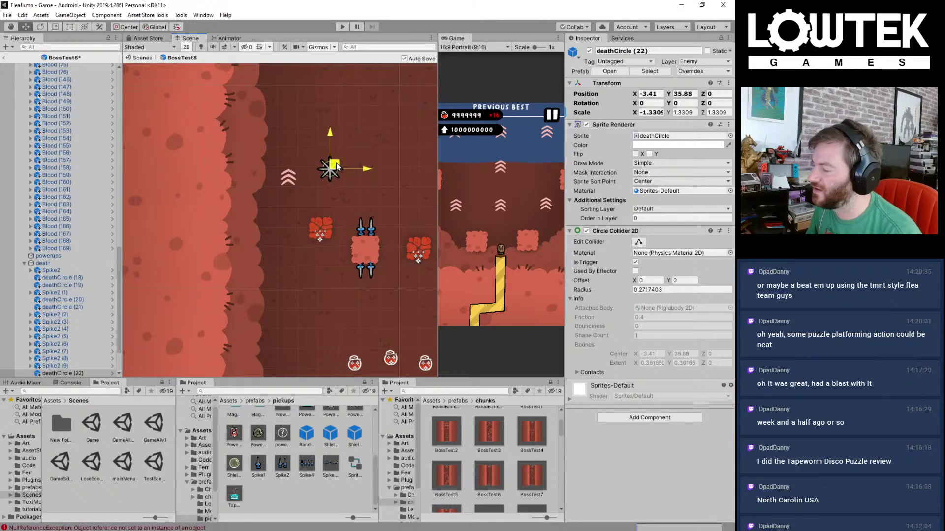
Step: Duplicate the leftmost breakable block below the new boost and place the copy up and right of the death circle at X -1.53, Y 37.15
middle_click_drag(368, 202, 302, 244)
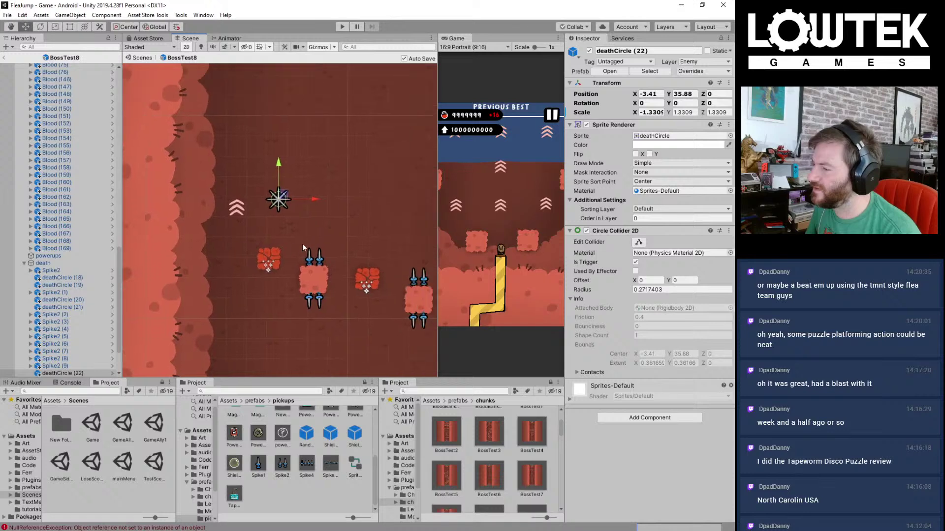
left_click(273, 260)
key("ctrl+d")
left_click_drag(274, 255, 323, 170)
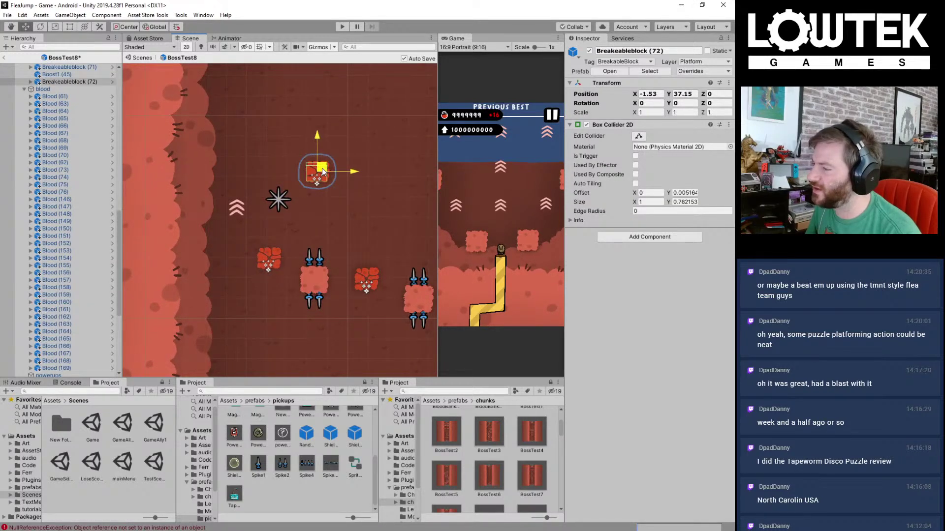
Step: Duplicate the newest breakable block to X 1.57, Y 39.47, and copy the death circle between the two blocks at X 0.29, Y 38.16
middle_click_drag(351, 196, 258, 236)
key("ctrl+d")
left_click(288, 197)
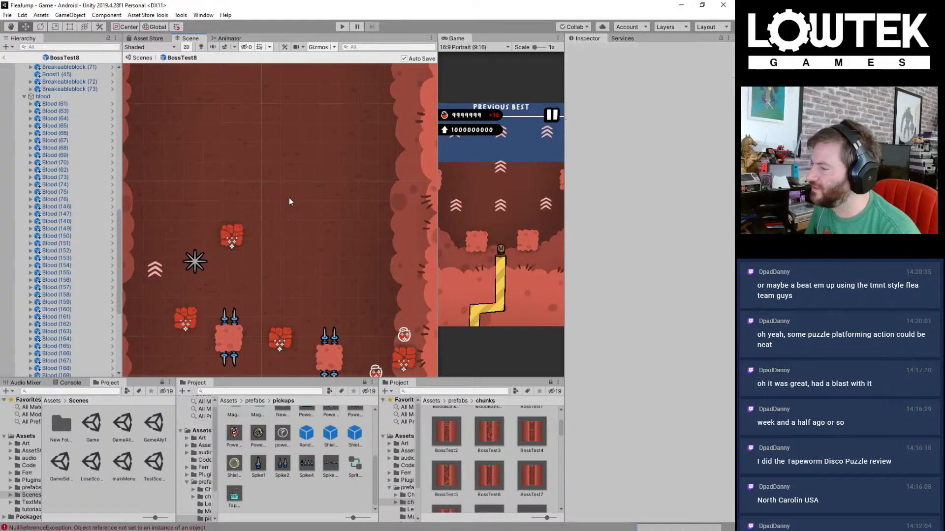
left_click(233, 231)
left_click_drag(238, 231, 301, 191)
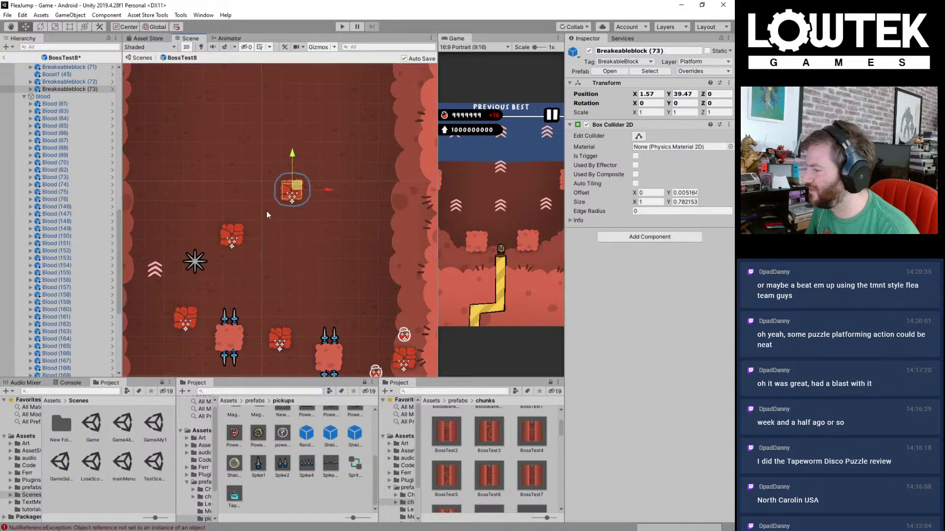
left_click(196, 263)
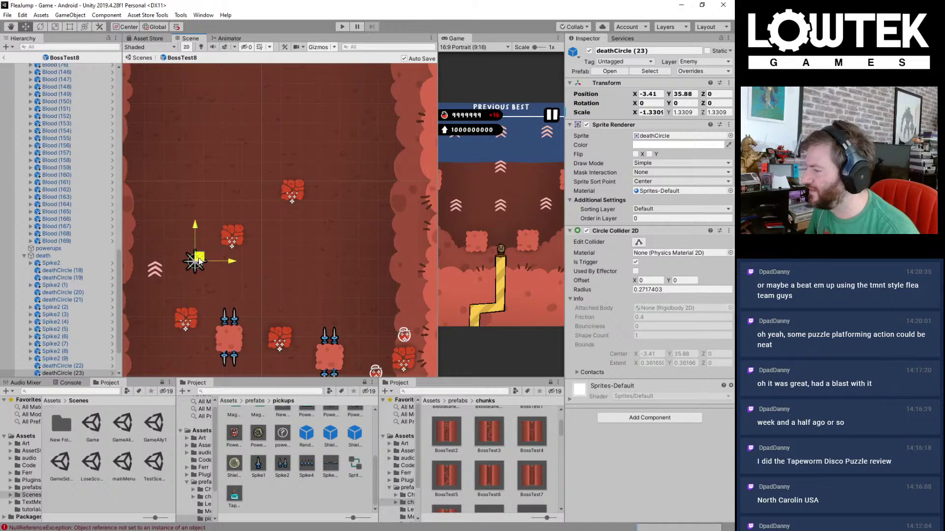
left_click_drag(199, 261, 270, 216)
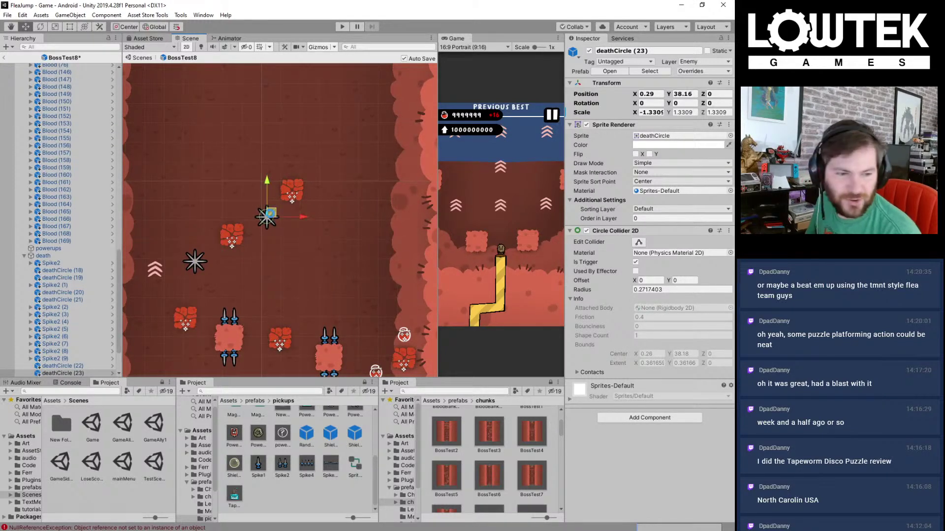
Step: Duplicate the newest death circle twice and place the copies above the diagonal row of blocks, the upper one at X 1.51, Y 43.57
middle_click_drag(292, 190, 217, 208)
scroll(303, 200, "down", 9)
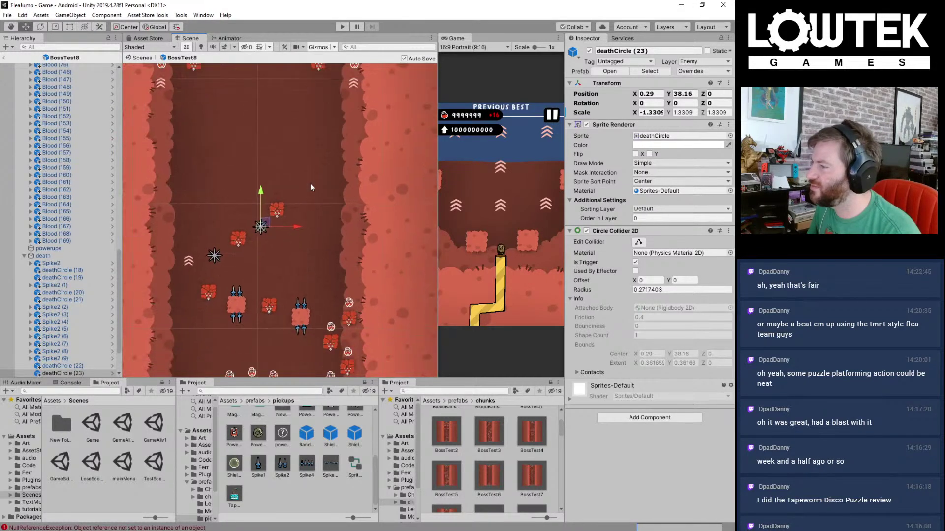
middle_click_drag(310, 184, 305, 214)
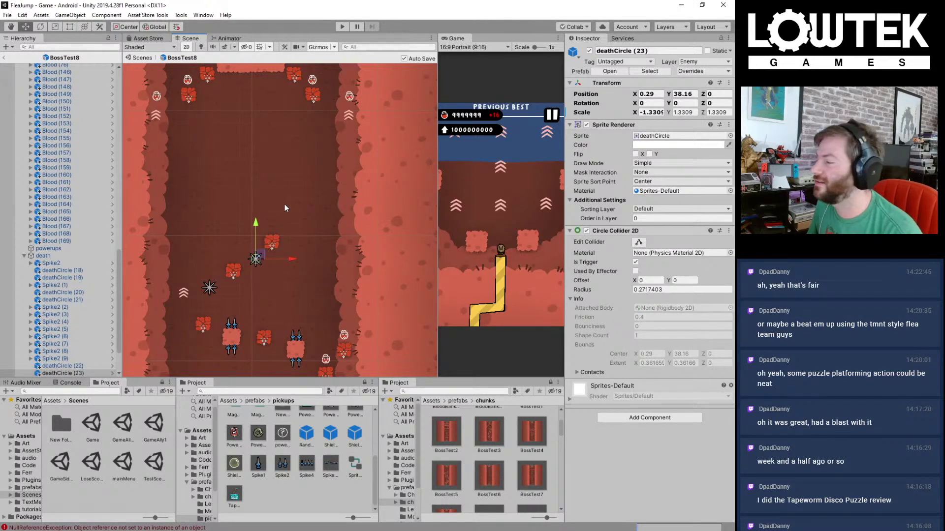
middle_click_drag(284, 206, 323, 172)
scroll(241, 211, "up", 5)
mouse_move(306, 237)
middle_mouse_down()
mouse_move(297, 219)
mouse_move(315, 197)
mouse_move(304, 227)
middle_mouse_up()
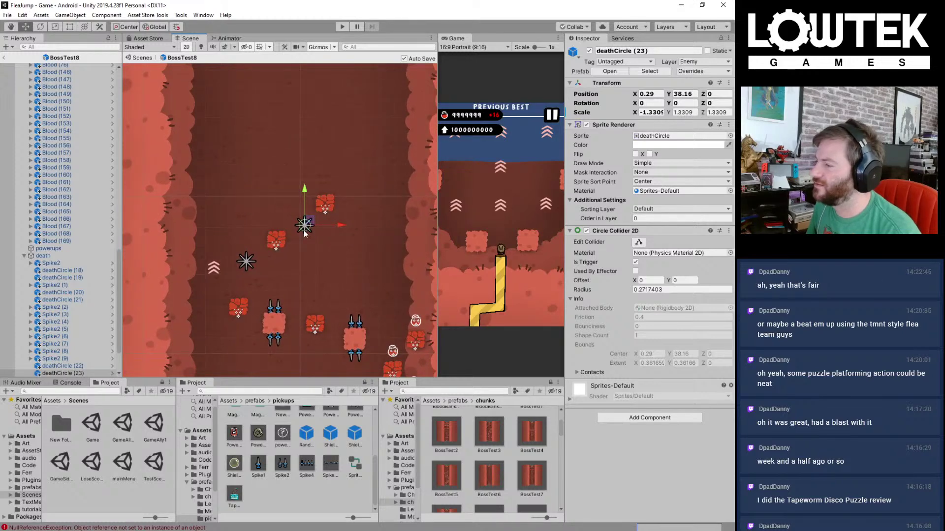
scroll(305, 229, "up", 2)
key("ctrl+d")
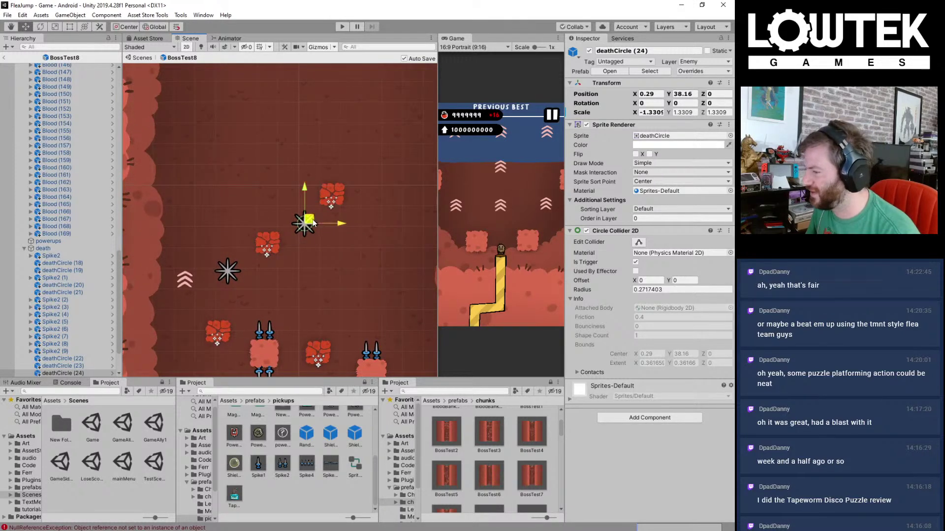
left_click_drag(314, 223, 338, 112)
key("ctrl+d")
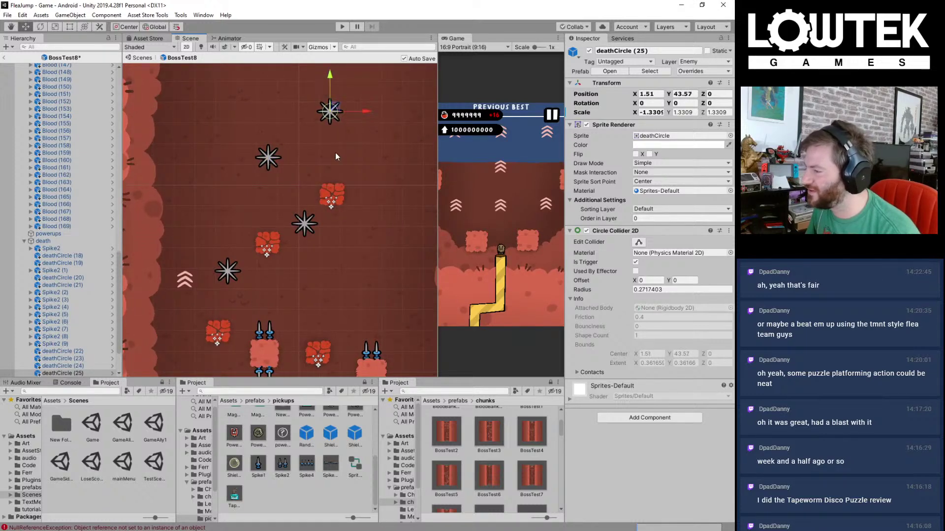
Step: Duplicate the upper breakable block with its adjacent death circle, and place the pair diagonally up and right to extend the row
middle_click_drag(308, 140, 314, 212)
scroll(314, 211, "down", 2)
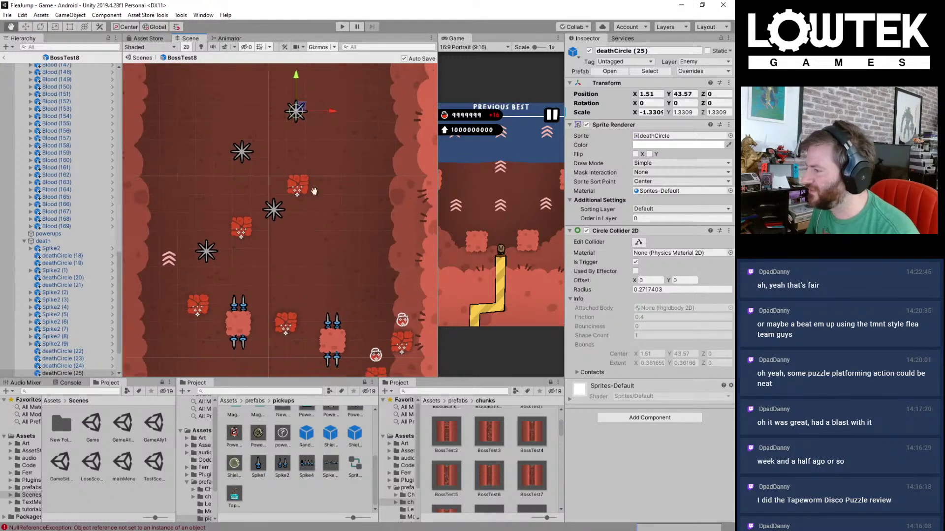
left_click_drag(376, 274, 261, 190)
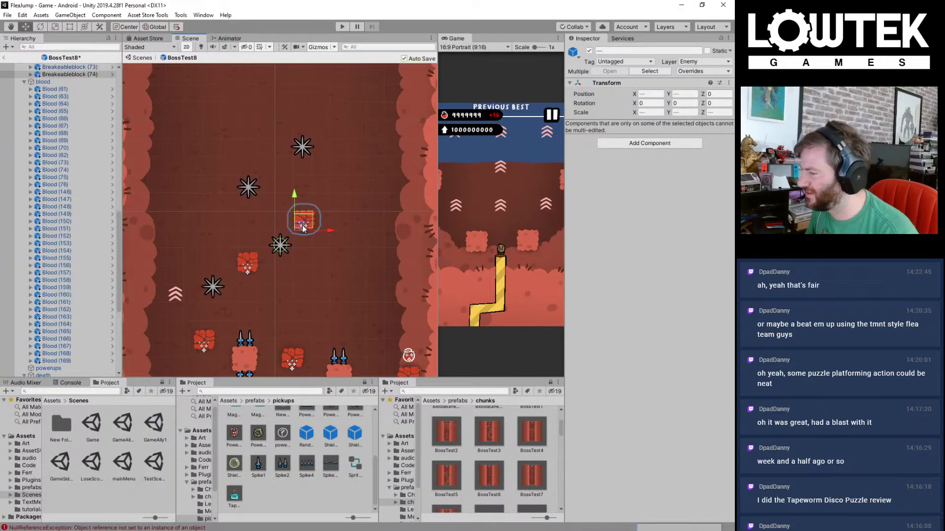
left_click_drag(323, 219, 359, 191)
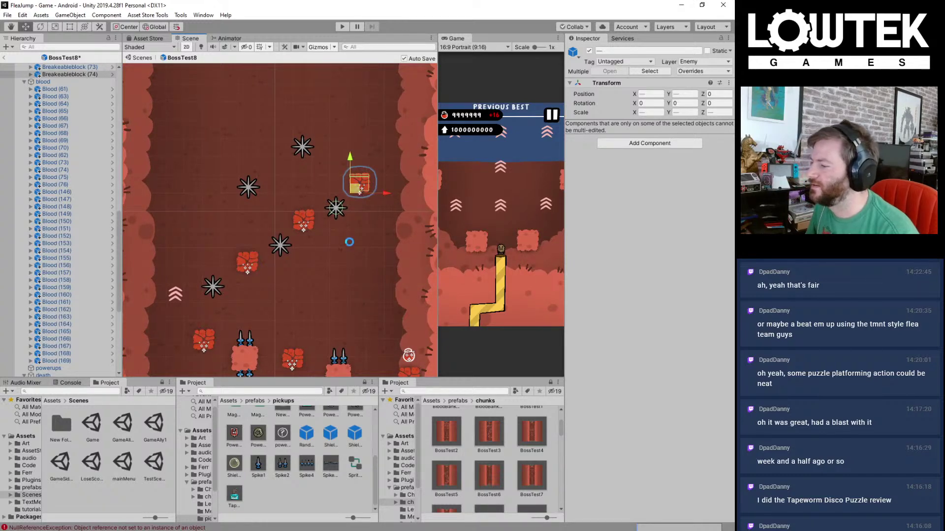
Step: Duplicate the newest breakable block, its adjacent death circle and the topmost death circle, and place the copies diagonally up to the right wall
middle_click_drag(350, 242, 349, 234)
scroll(226, 321, "down", 5)
middle_click_drag(315, 364, 319, 310)
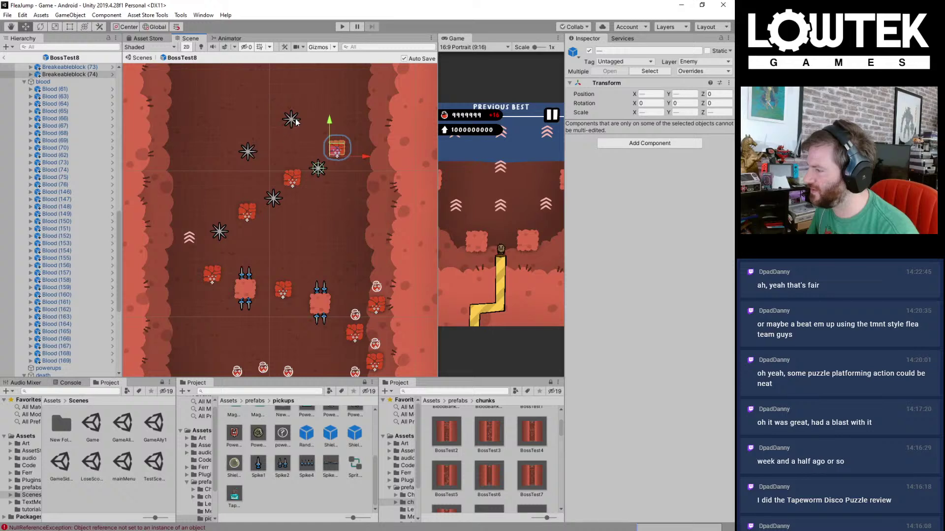
middle_click_drag(295, 137, 307, 224)
scroll(258, 234, "down", 3)
scroll(302, 237, "up", 3)
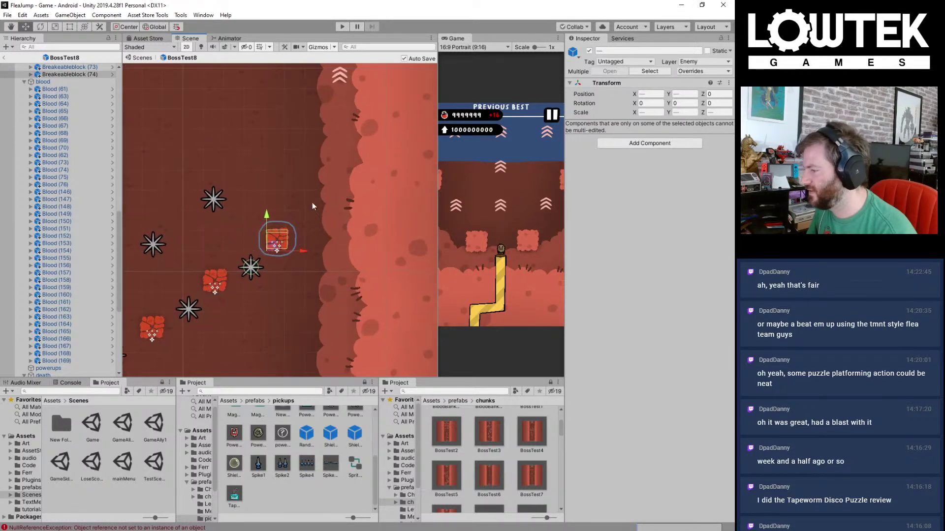
left_click_drag(317, 189, 230, 305)
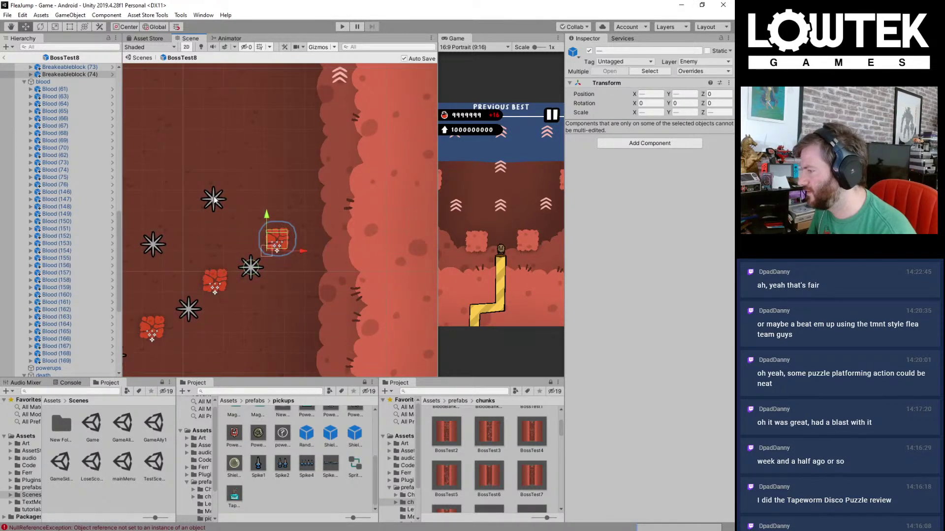
key("ctrl+d")
left_click_drag(255, 230, 318, 185)
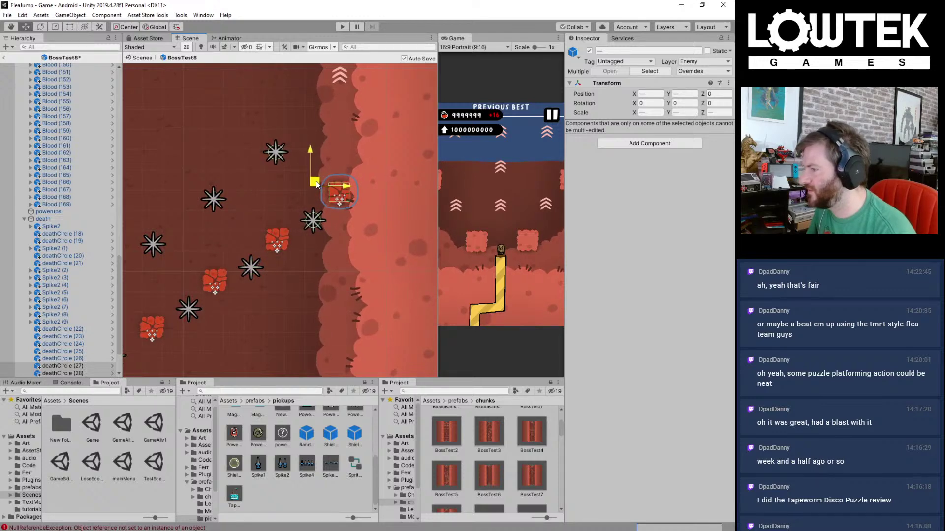
Step: Duplicate the breakable block at the right wall twice, and place the copies above it, leading up to the right-wall boost
middle_click_drag(317, 157, 368, 177)
left_click(368, 225)
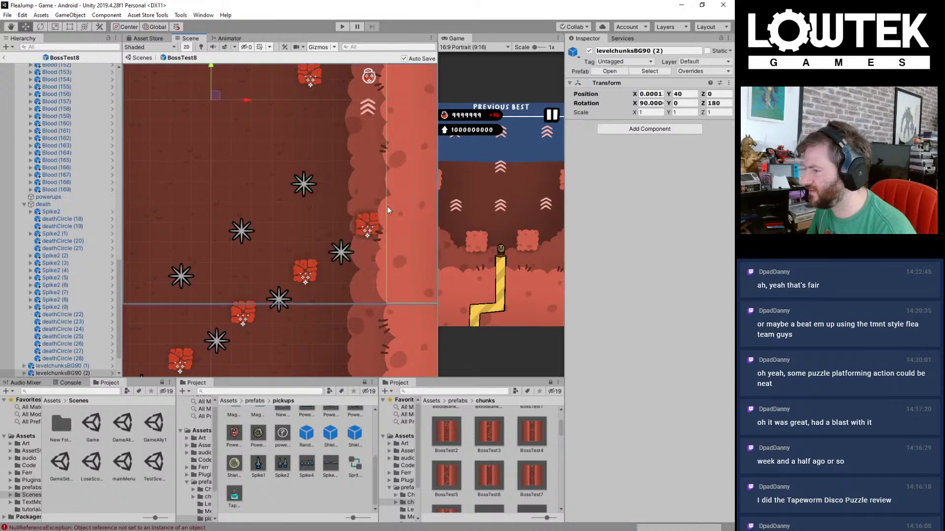
key("ctrl+d")
left_click_drag(373, 221, 378, 130)
key("ctrl+d")
Step: Delete the breakable blocks, blood pickups and boost on the left side below the Chill Out platform
middle_click_drag(305, 170, 299, 274)
left_click_drag(298, 274, 178, 167)
key("Delete")
Step: Move the boost and its blood pickup at the right wall, below the Chill Out platform, slightly up and save the prefab
middle_click_drag(288, 182, 152, 146)
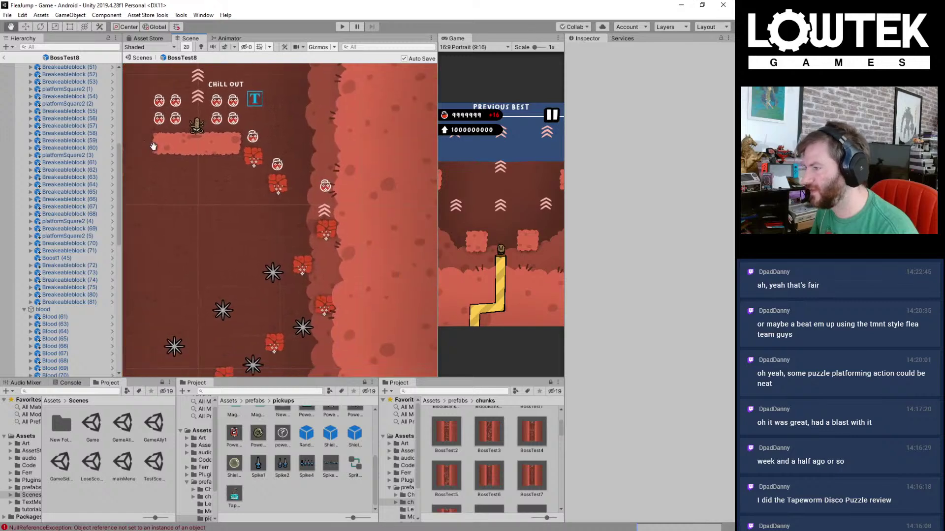
scroll(307, 217, "up", 8)
left_click_drag(304, 212, 250, 119)
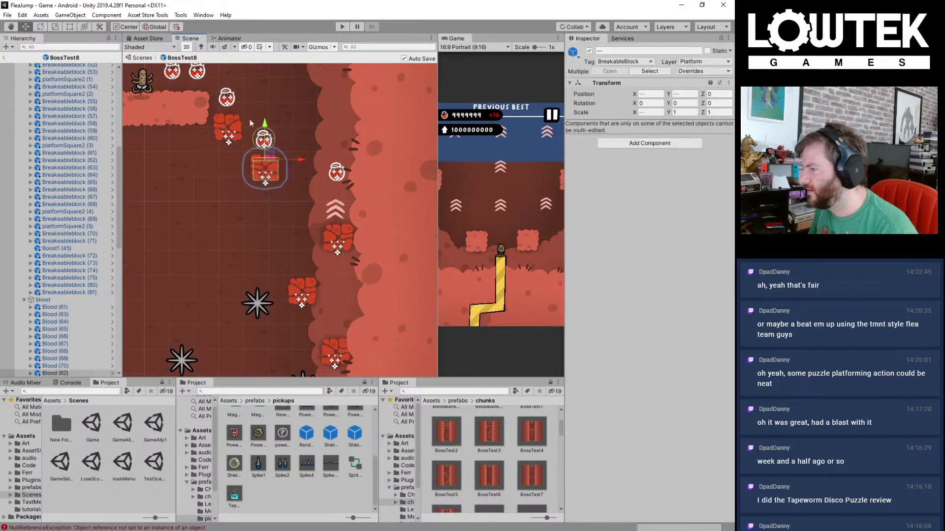
left_click(336, 206)
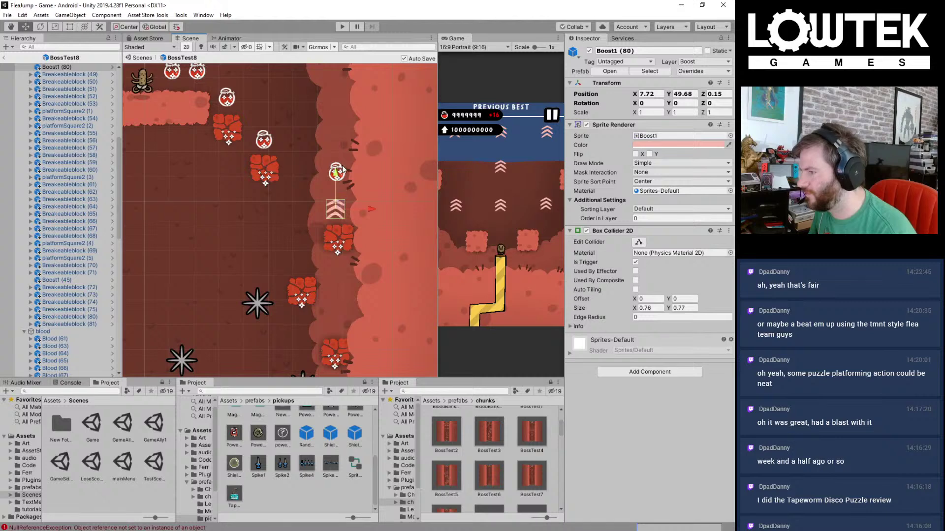
scroll(341, 165, "up", 3)
left_click(335, 153, "shift")
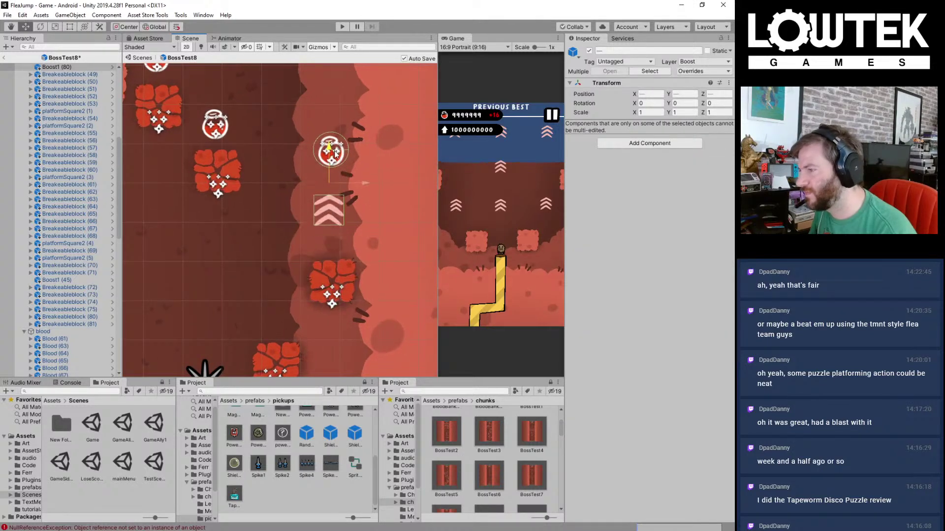
left_click_drag(334, 153, 334, 145)
key("ctrl+s")
Step: Nudge the breakable block below the right-wall boost slightly left to X 7.66, and select it together with the boost and blood pickup
left_click(334, 281)
left_click_drag(345, 286, 338, 285)
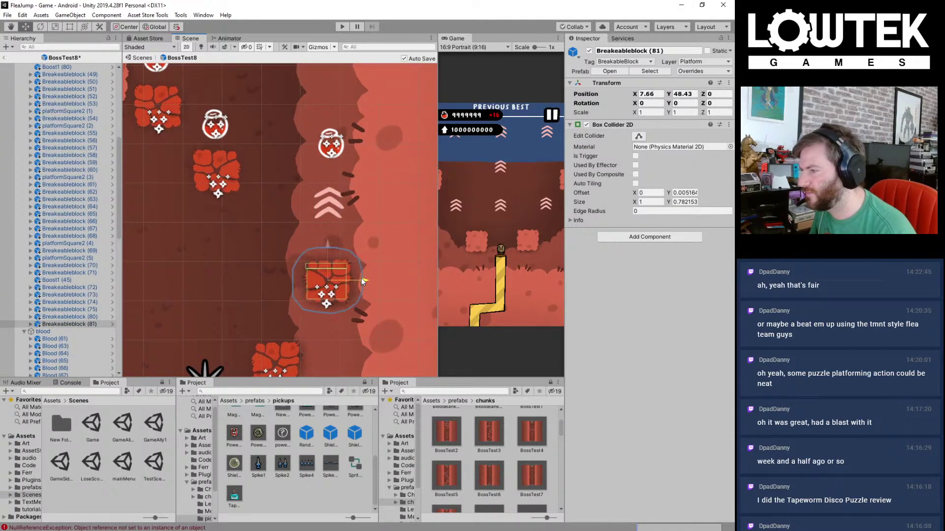
left_click_drag(283, 102, 368, 305)
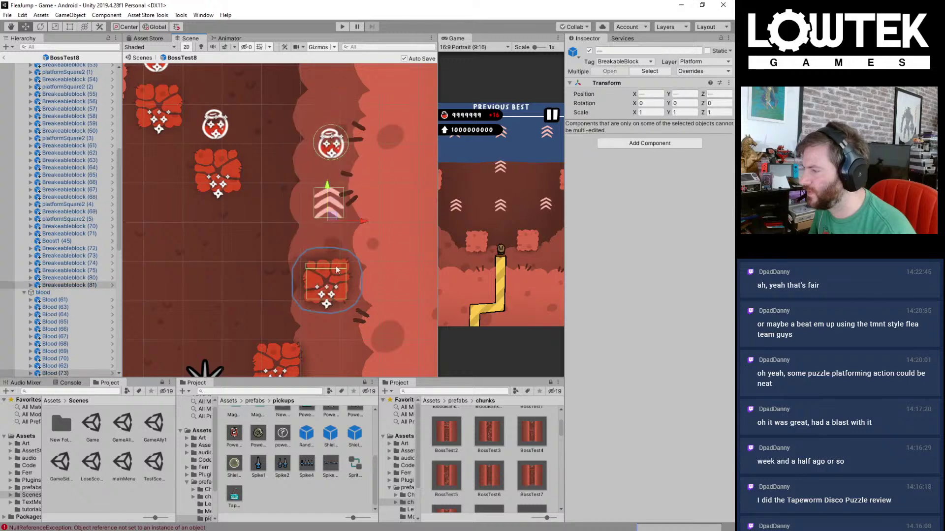
scroll(276, 212, "down", 2)
mouse_move(285, 229)
left_mouse_down()
mouse_move(204, 110)
mouse_move(283, 233)
left_mouse_up()
middle_click_drag(309, 211, 352, 204)
Step: Return from the prefab to the Game scene and disable the Chunk Master Script on StartChunk 1's ChunkSpawner
scroll(353, 205, "down", 12)
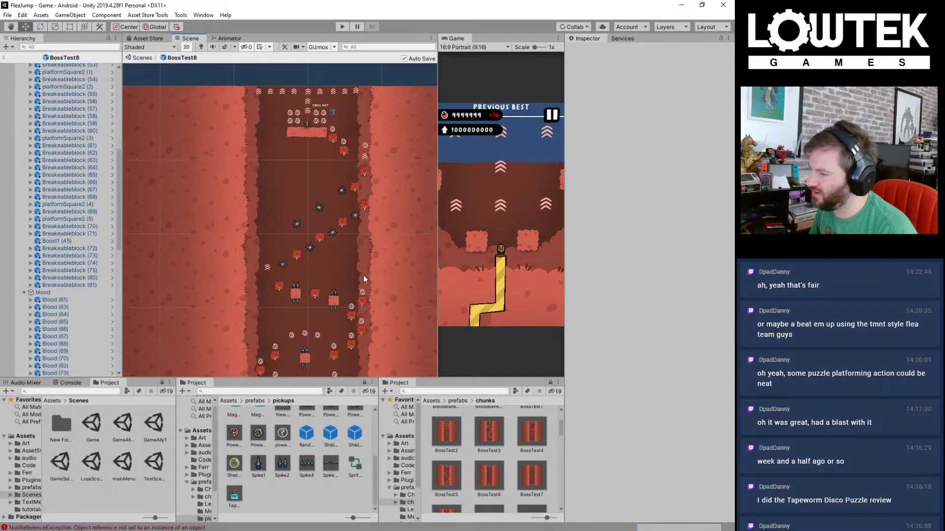
middle_click_drag(363, 276, 353, 115)
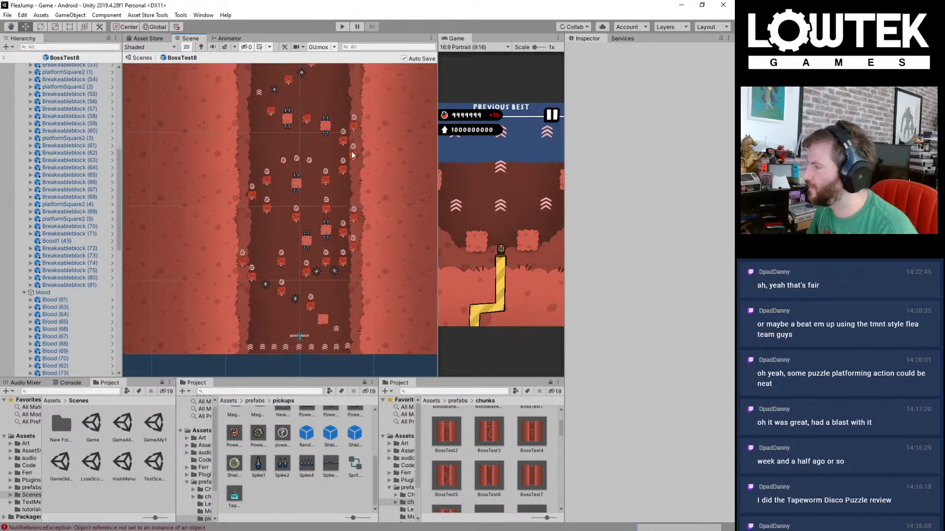
scroll(55, 248, "up", 10)
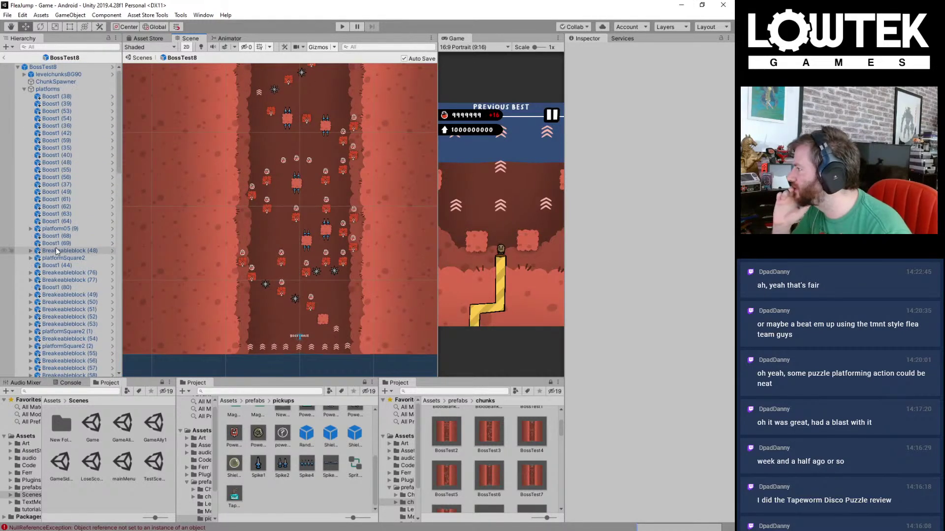
left_click(3, 57)
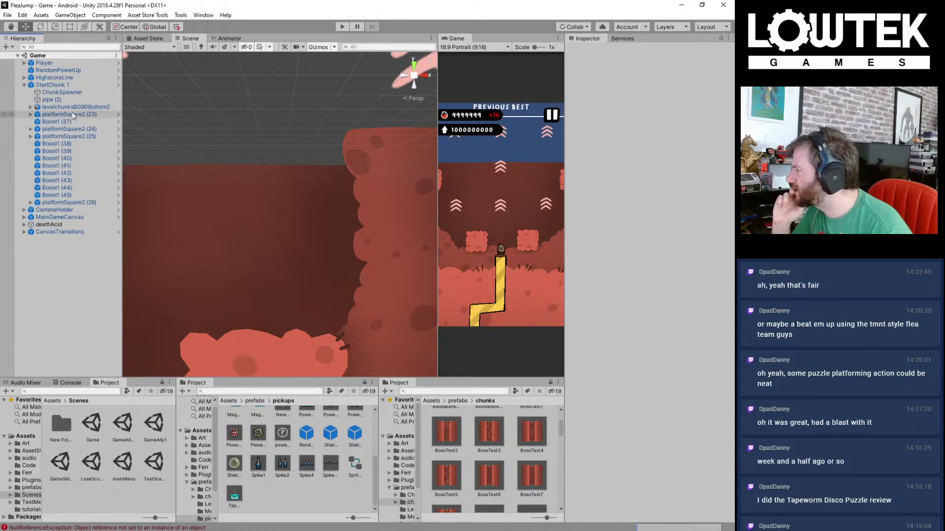
left_click(64, 92)
left_click(585, 116)
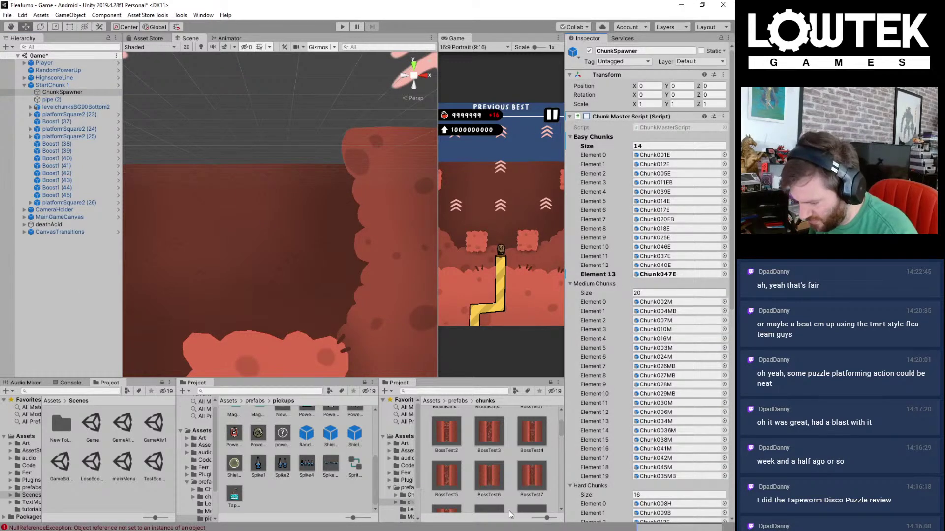
Step: Add the BossTest8 prefab to the Game scene and start a play test, quitting the first run from the pause menu
scroll(484, 484, "down", 2)
left_click_drag(446, 492, 49, 278)
left_click(342, 26)
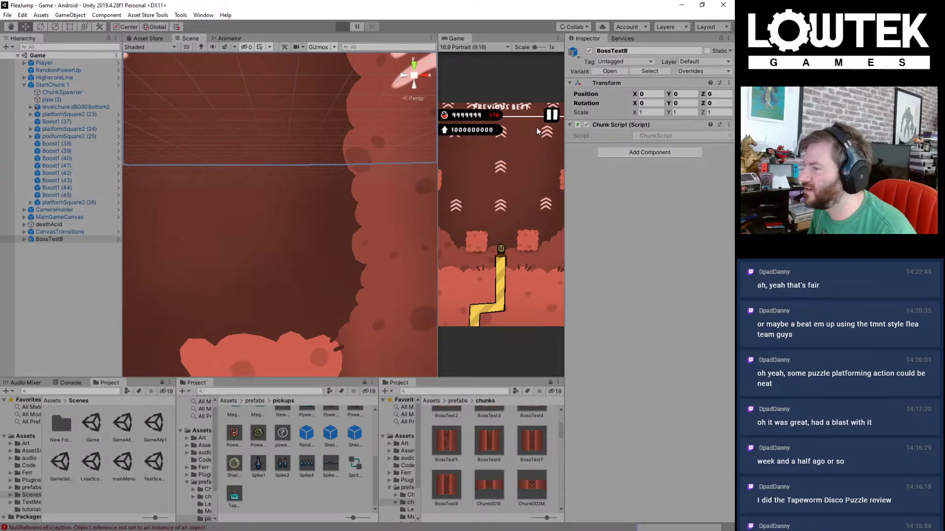
left_click(551, 118)
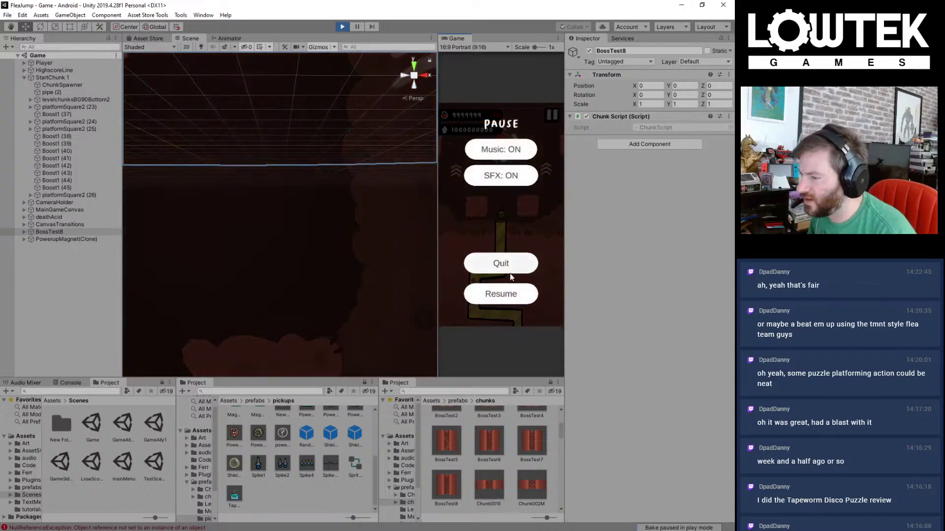
left_click(509, 266)
left_click(491, 248)
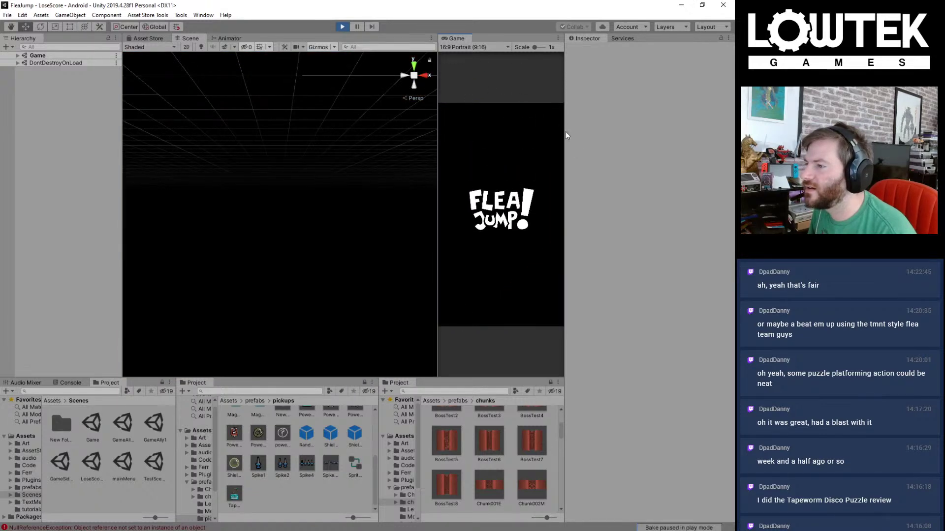
Step: Enlarge the Game view and restart play mode with the game maximized
left_click_drag(464, 179, 380, 179)
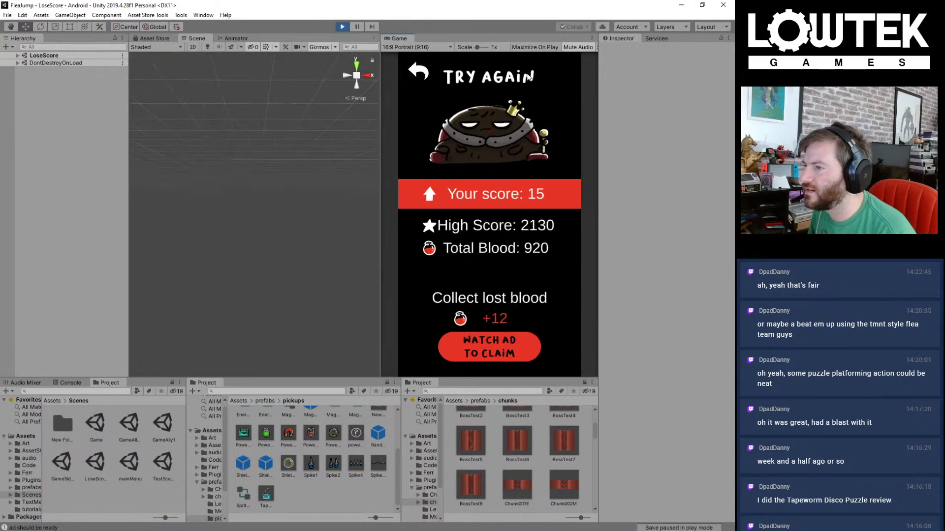
left_click(340, 27)
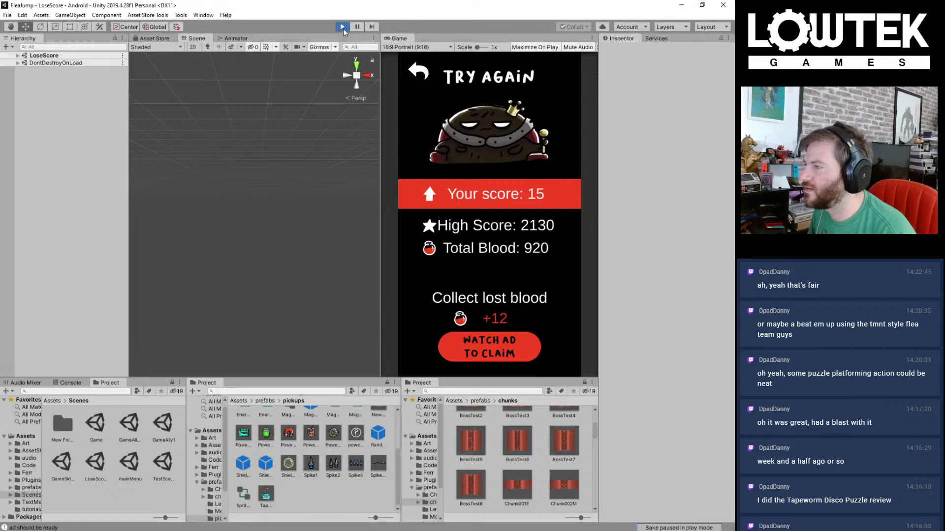
left_click(342, 27)
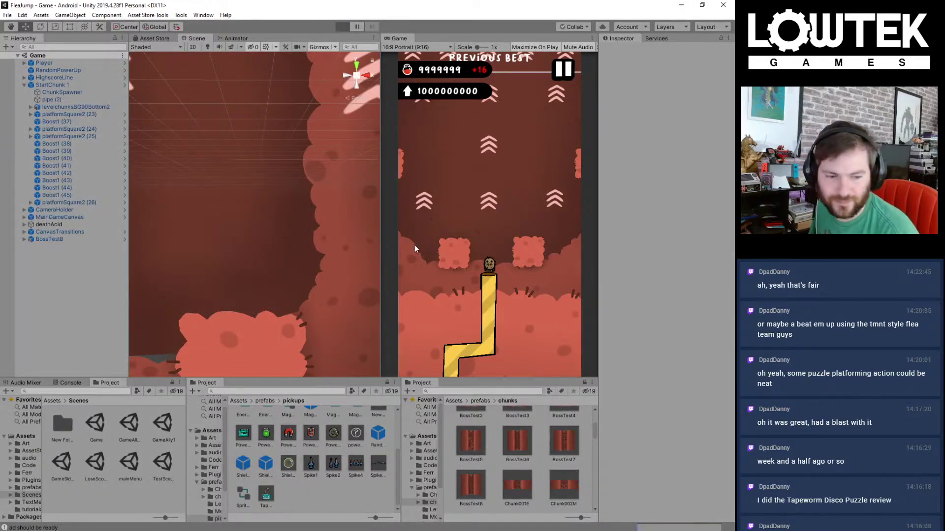
key("ctrl+p")
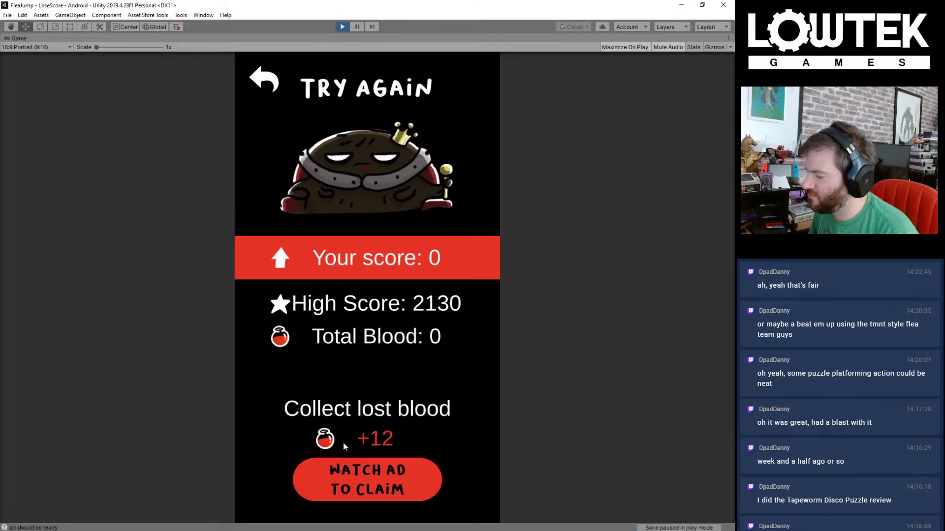
Step: Watch and close the test ad for the lost blood, and start a new run from the main menu
left_click(415, 484)
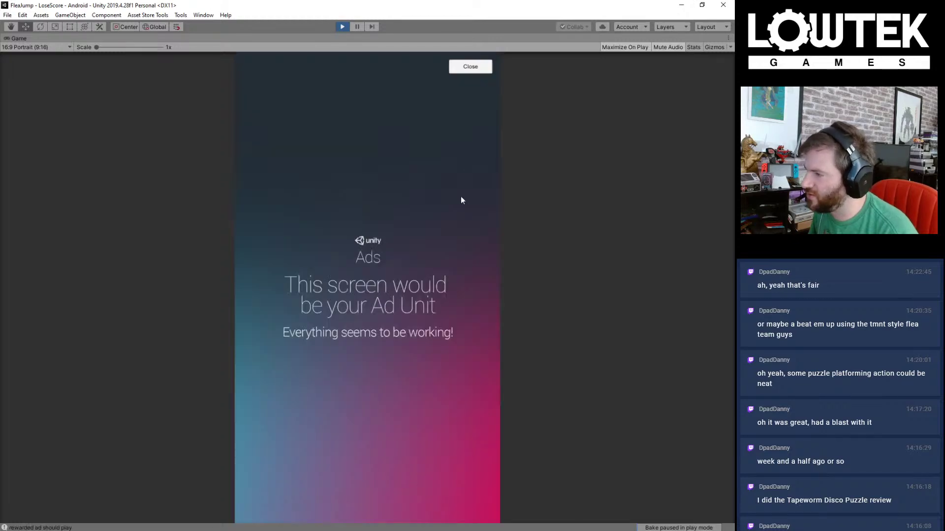
left_click(471, 67)
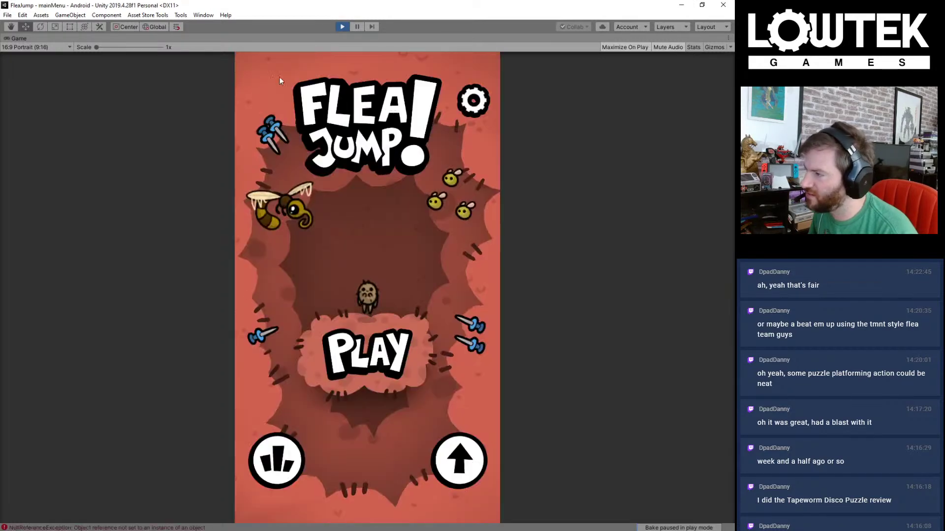
left_click(384, 350)
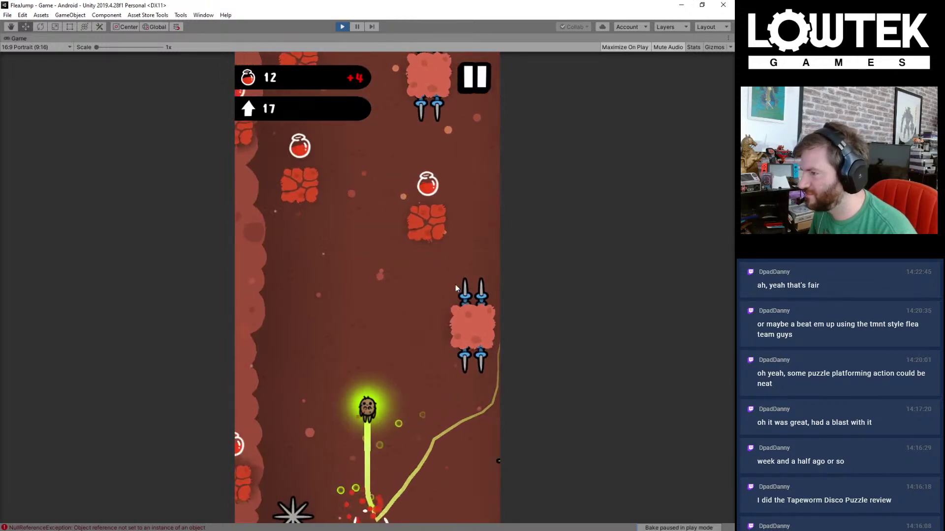
Step: Play-test the chunk in repeated runs until the Chill Out platform is reached, and stop play mode
key("Escape")
left_click(378, 393)
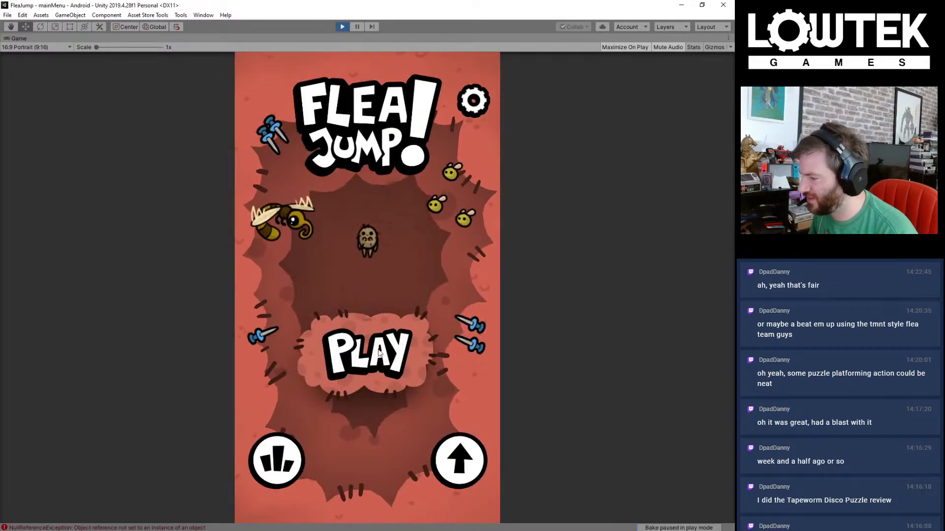
left_click(379, 352)
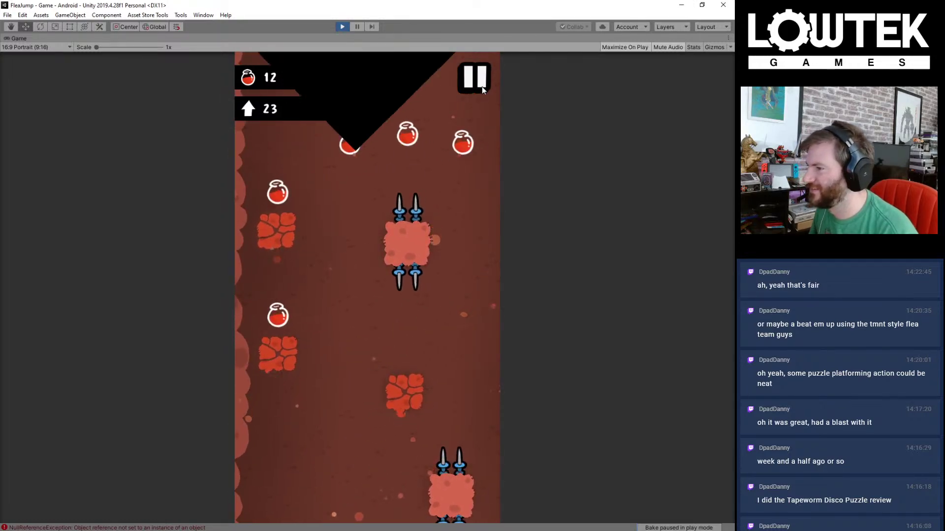
left_click(283, 85)
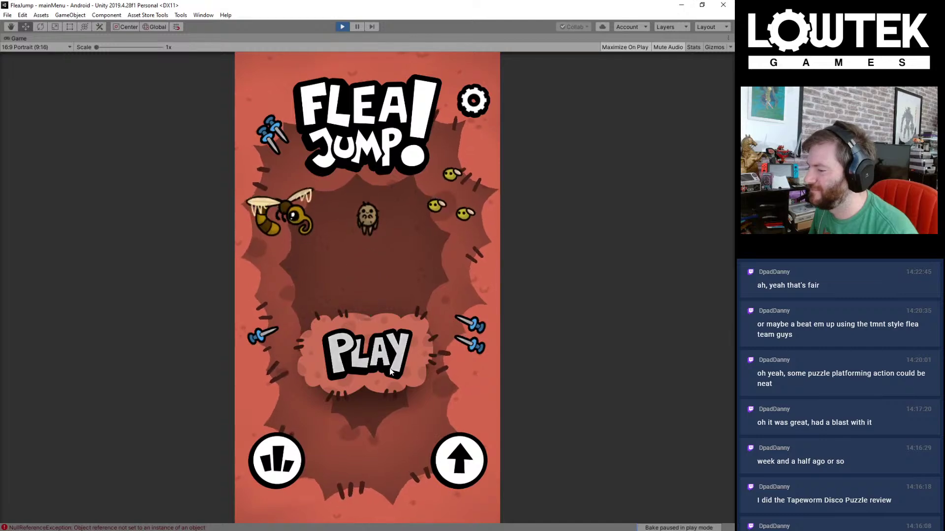
left_click(379, 355)
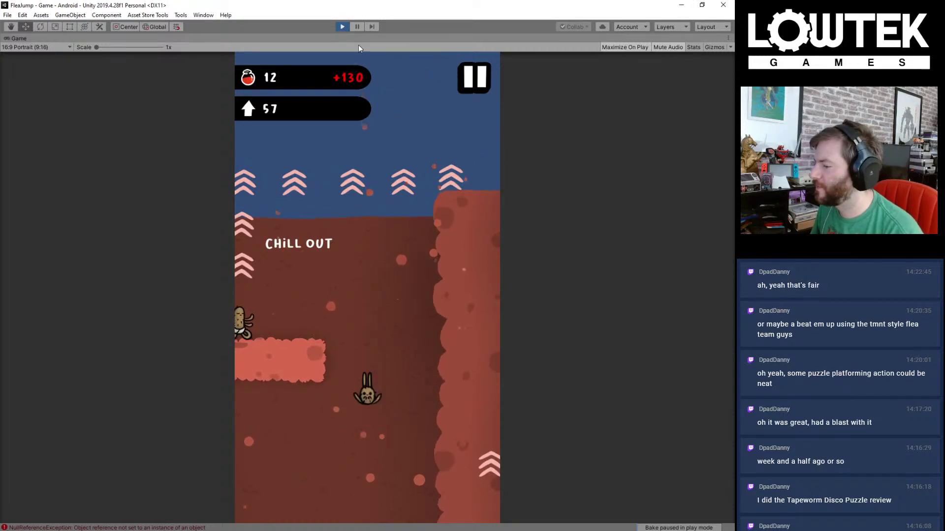
left_click(343, 27)
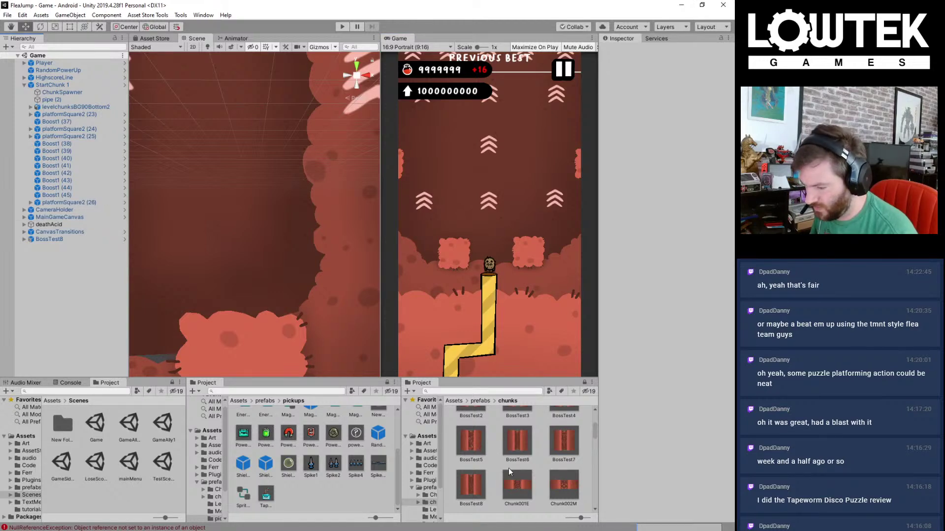
Step: Open the BossTest8 prefab and duplicate a right-side blood pickup, placing copies above and just right of the right-hand spiked platform
double_click(465, 494)
scroll(271, 183, "up", 5)
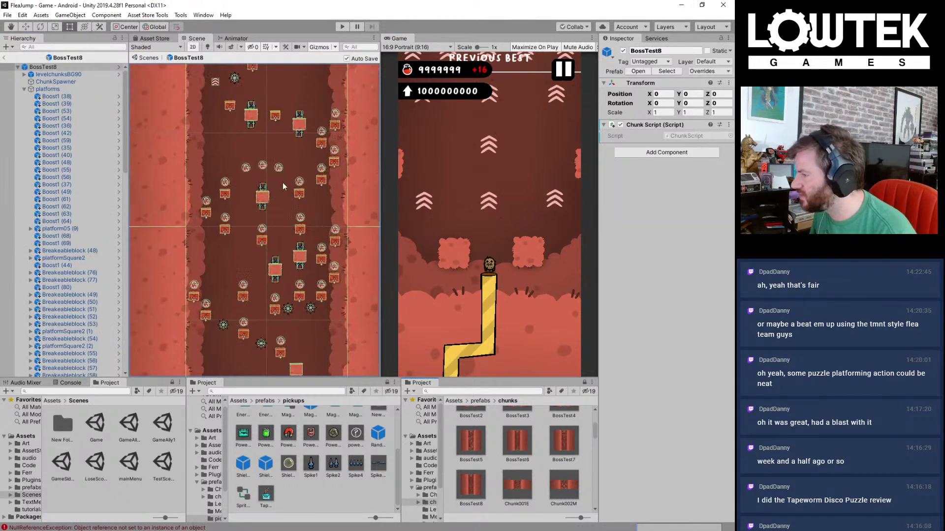
left_click(285, 249)
scroll(290, 255, "up", 3)
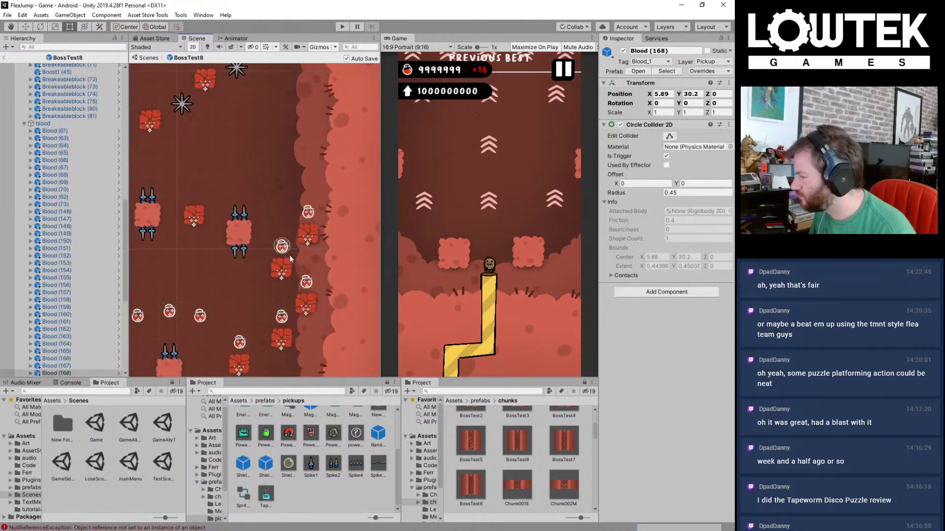
key("ctrl+d")
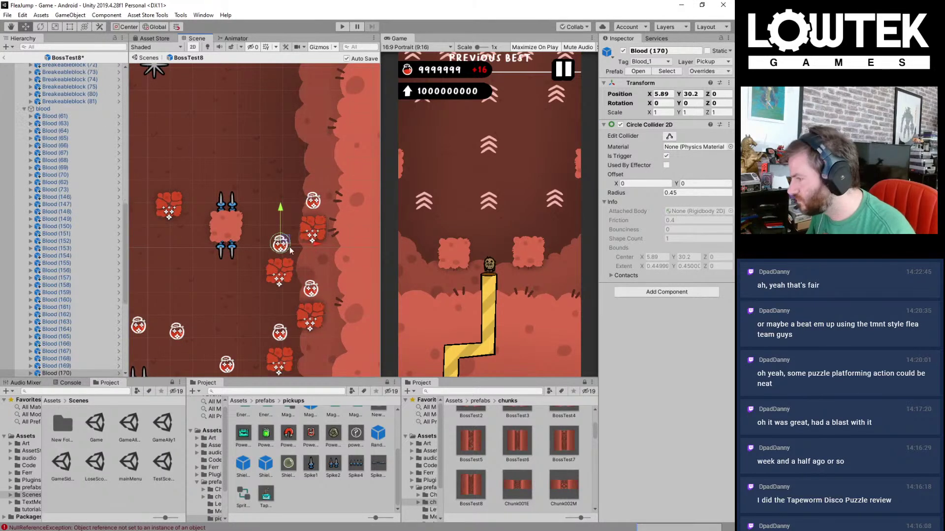
left_click_drag(286, 240, 279, 161)
key("ctrl+d")
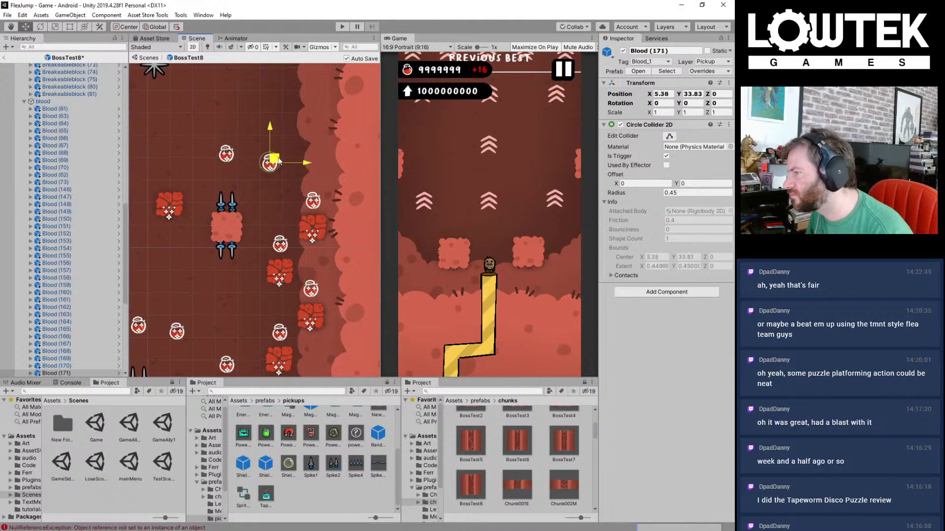
middle_click_drag(291, 169, 359, 219)
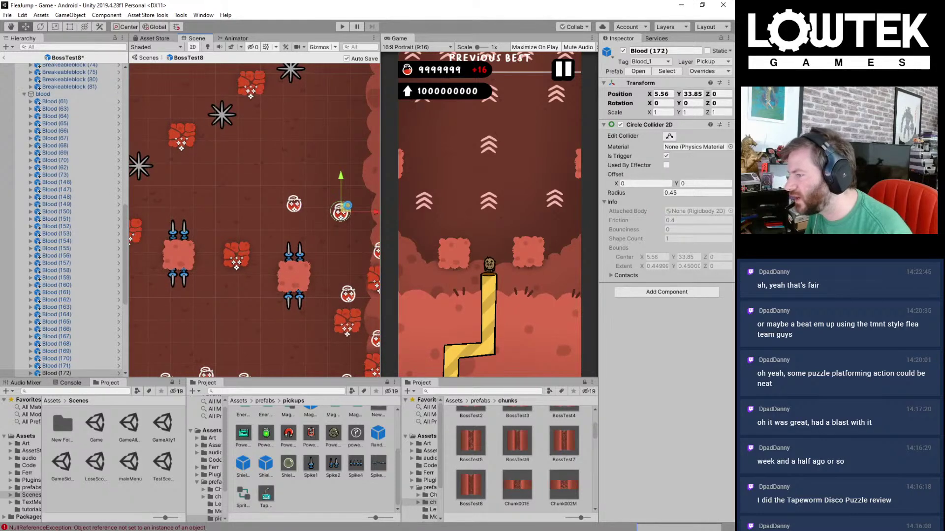
Step: Place further blood copies above the breakable block between the spiked platforms, the left-hand spiked platform and the breakable block left of it
left_click_drag(251, 221, 205, 201)
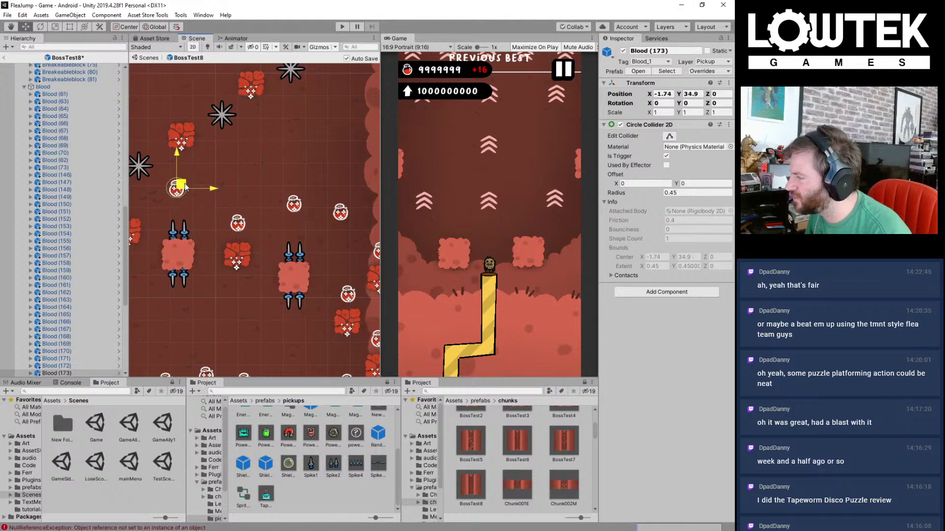
key("ctrl+s")
middle_click_drag(189, 190, 302, 217)
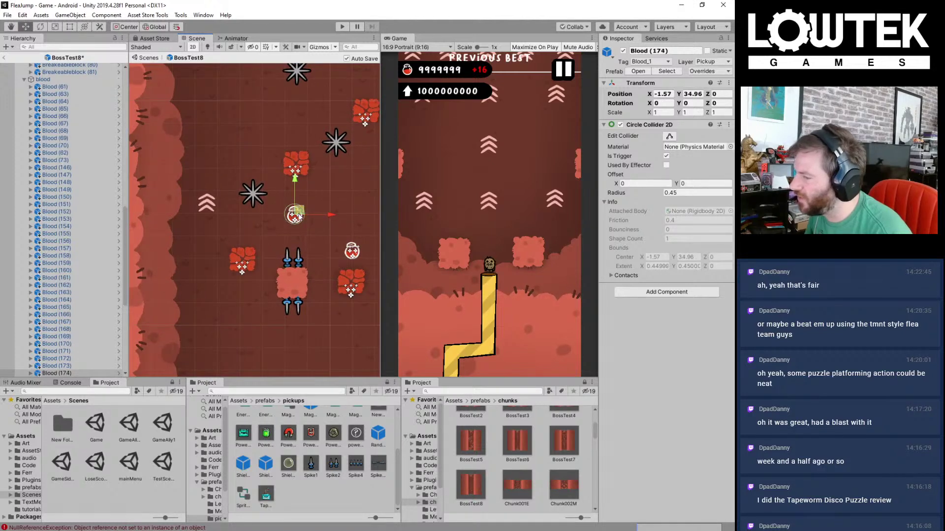
left_click_drag(301, 212, 233, 205)
Step: Duplicate the blood pickup three more times, placing copies above the left boost, above the nearby breakable block and between those two
key("ctrl+d")
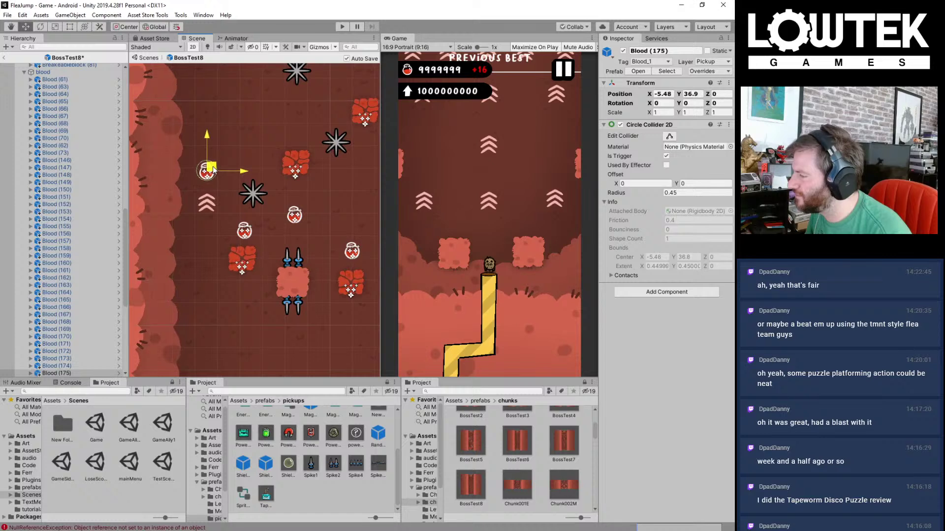
key("ctrl+d")
left_click_drag(212, 166, 274, 133)
key("ctrl+d")
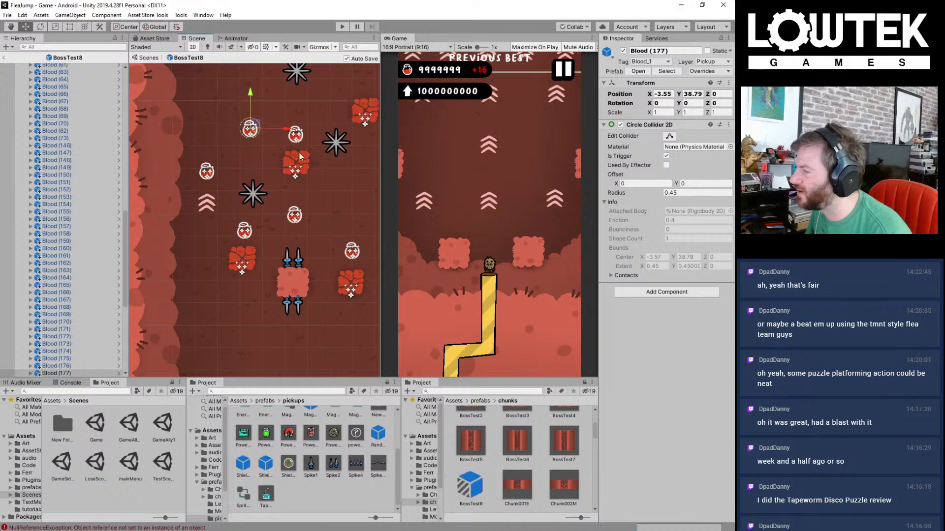
Step: Duplicate the blood pickup twice, placing copies above the two breakable blocks between the death circles, and save the prefab
middle_click_drag(299, 153, 179, 238)
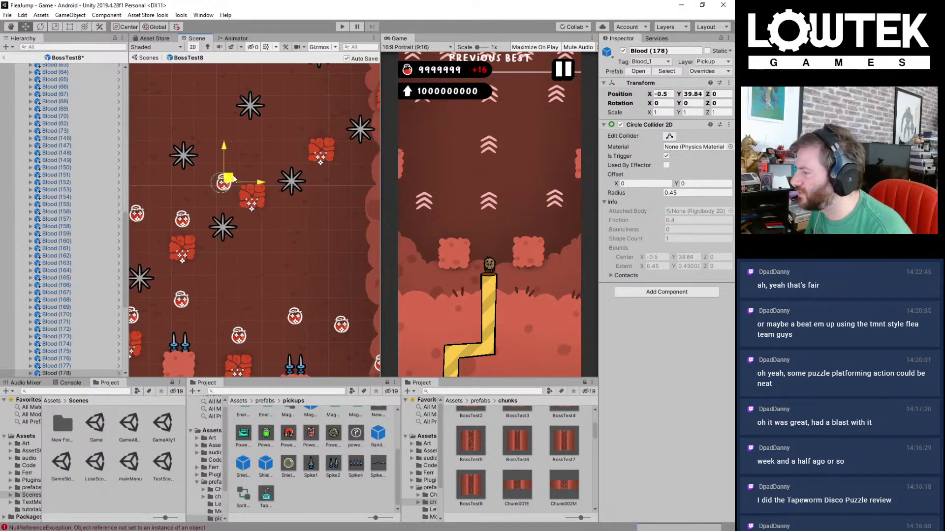
key("ctrl+s")
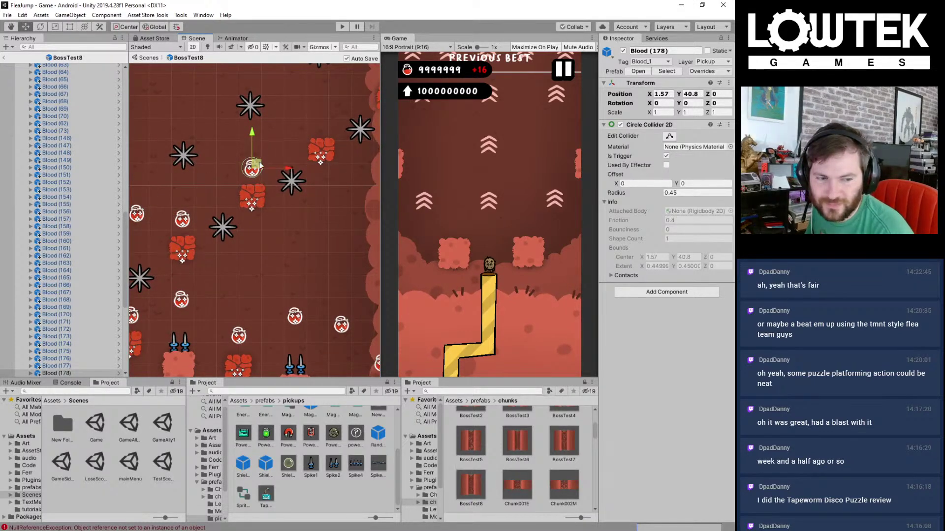
middle_click_drag(263, 162, 257, 178)
key("ctrl+d")
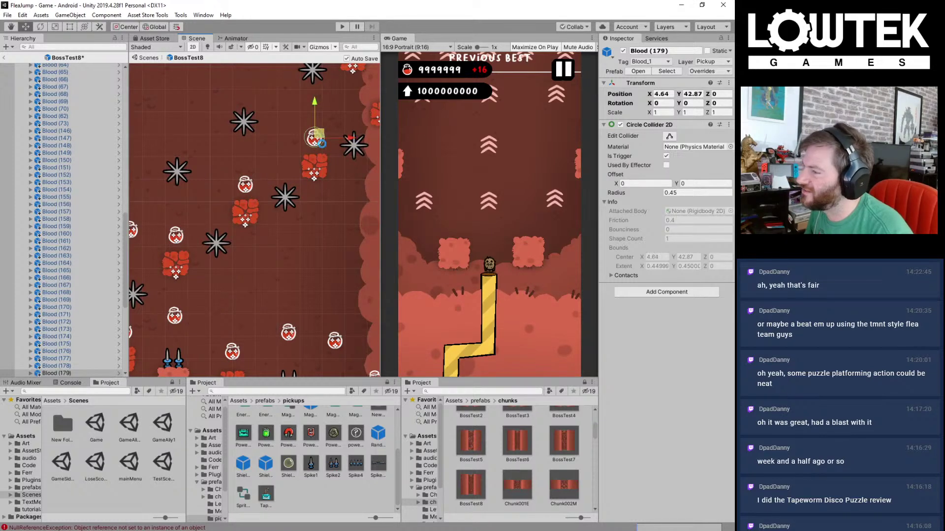
key("ctrl+s")
Step: Duplicate the blood pickup twice more, placing copies above the lower wall-side breakable block and the block just up and left of it
middle_click_drag(322, 145, 246, 210)
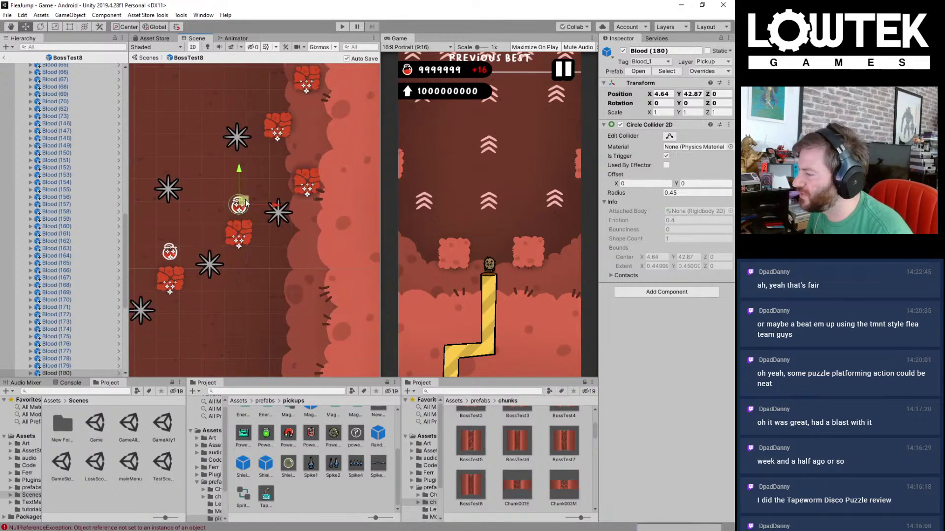
left_click_drag(245, 204, 311, 164)
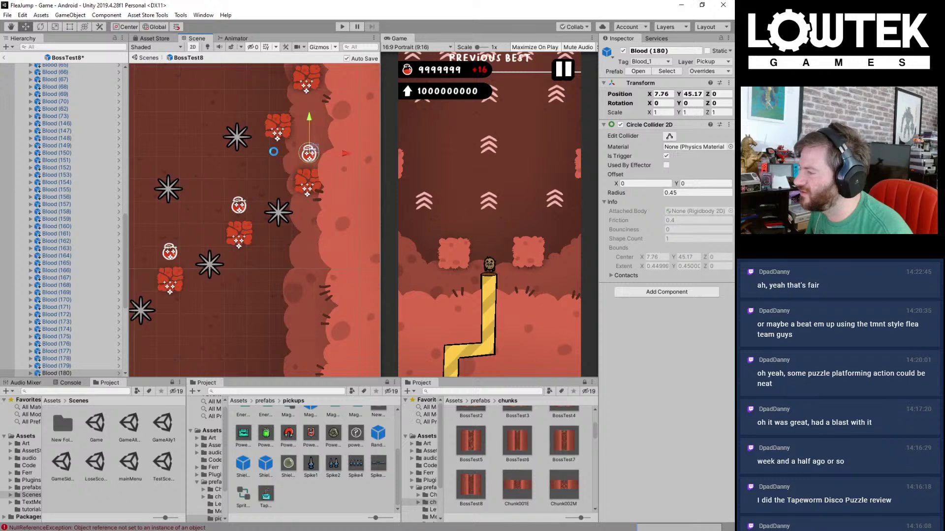
middle_click_drag(311, 150, 277, 268)
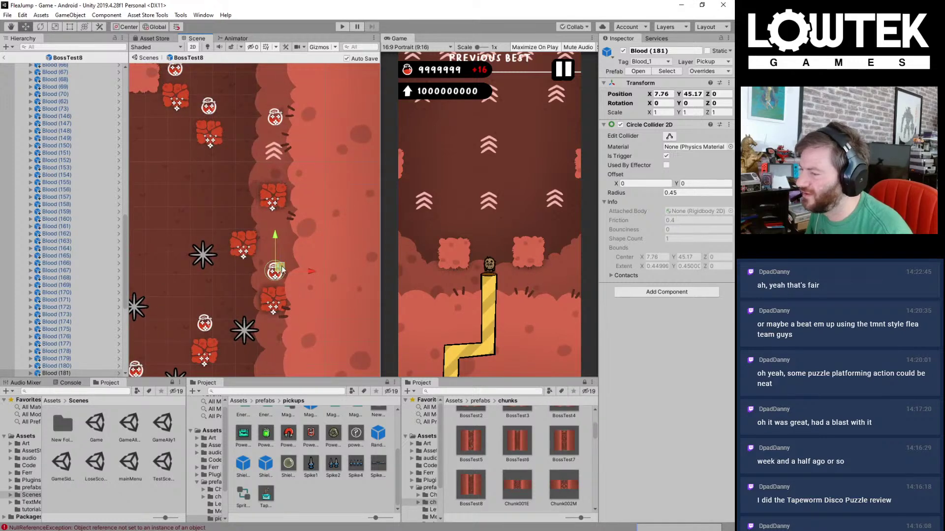
left_click_drag(281, 269, 259, 220)
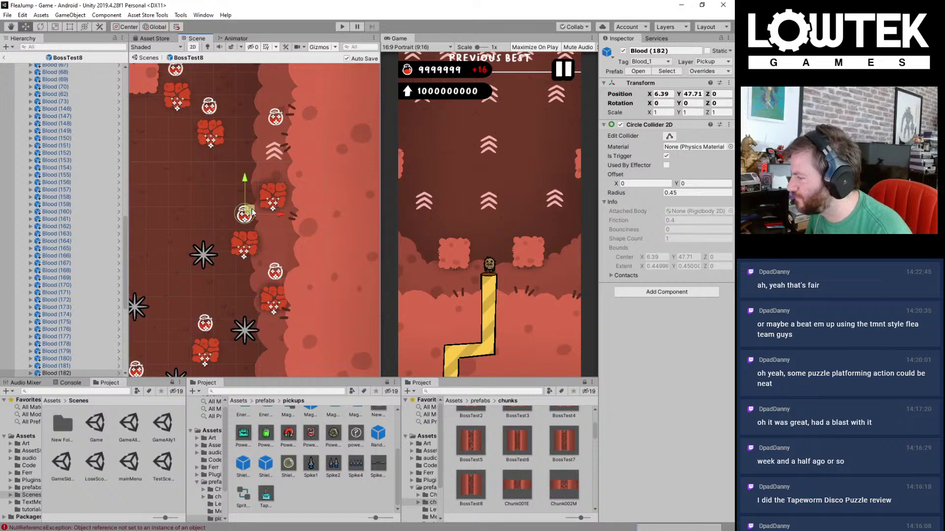
Step: Place three more blood copies in the gaps between the breakable blocks along the diagonal path through the death circles
left_click_drag(252, 213, 241, 280)
middle_click_drag(235, 315, 316, 228)
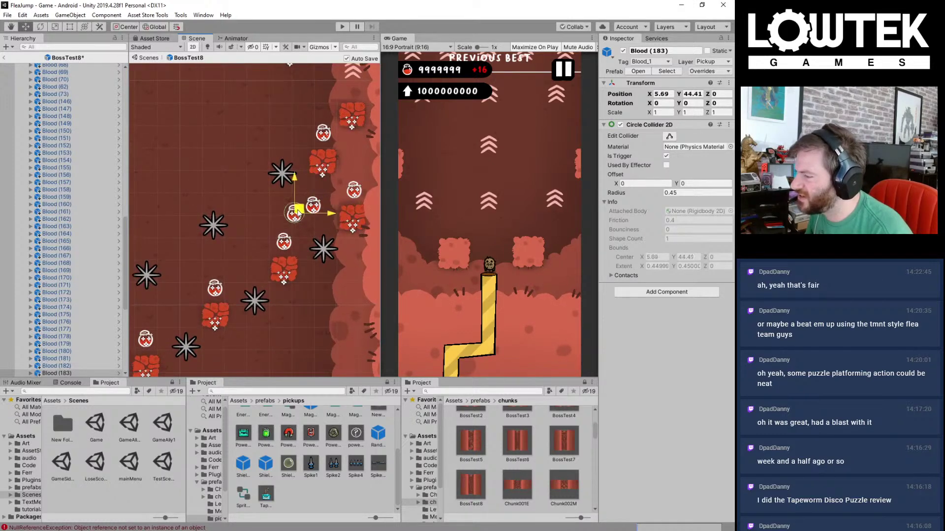
left_click_drag(299, 213, 251, 253)
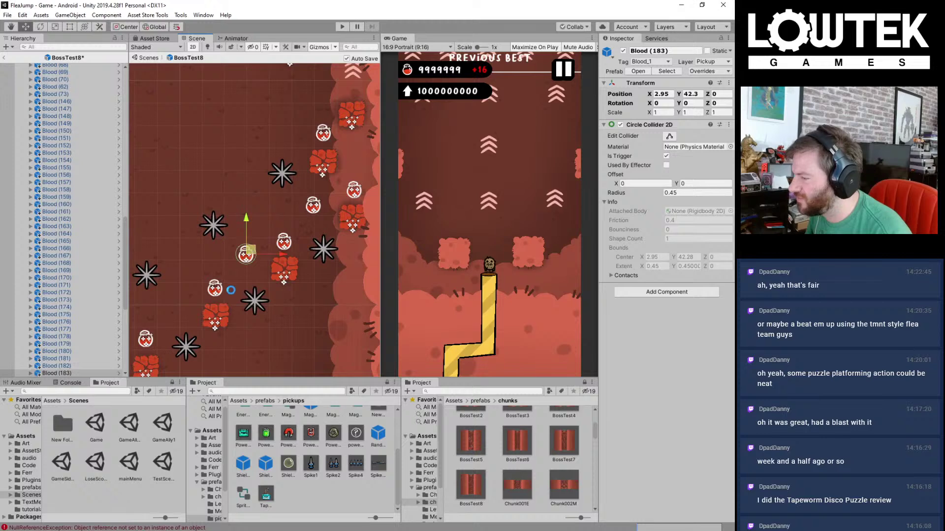
middle_click_drag(267, 264, 334, 209)
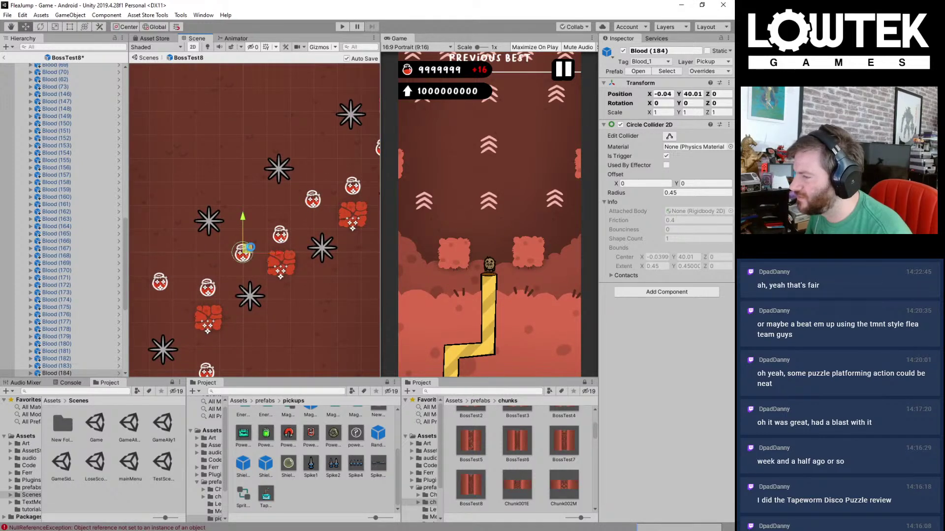
scroll(268, 250, "down", 3)
middle_click_drag(268, 250, 248, 170)
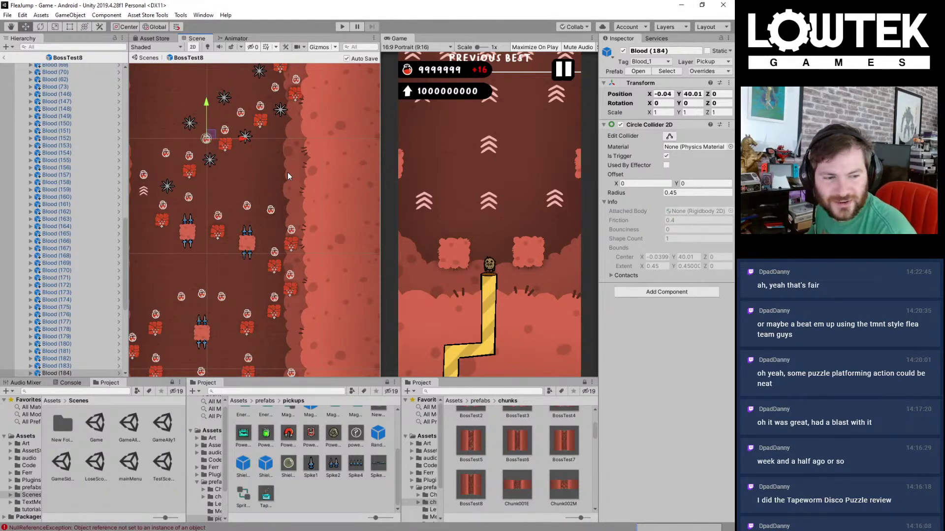
middle_click_drag(287, 172, 294, 59)
scroll(282, 146, "down", 4)
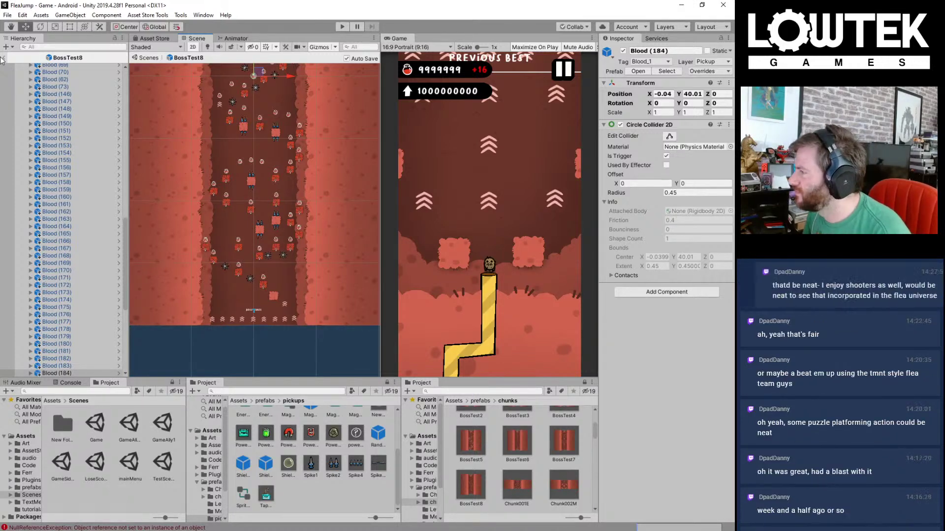
Step: Return to the Game scene and expand the ChunkSpawner's Boss Chunks list to size 8, assigning BossTest8 to Element 7
left_click(3, 58)
left_click(57, 92)
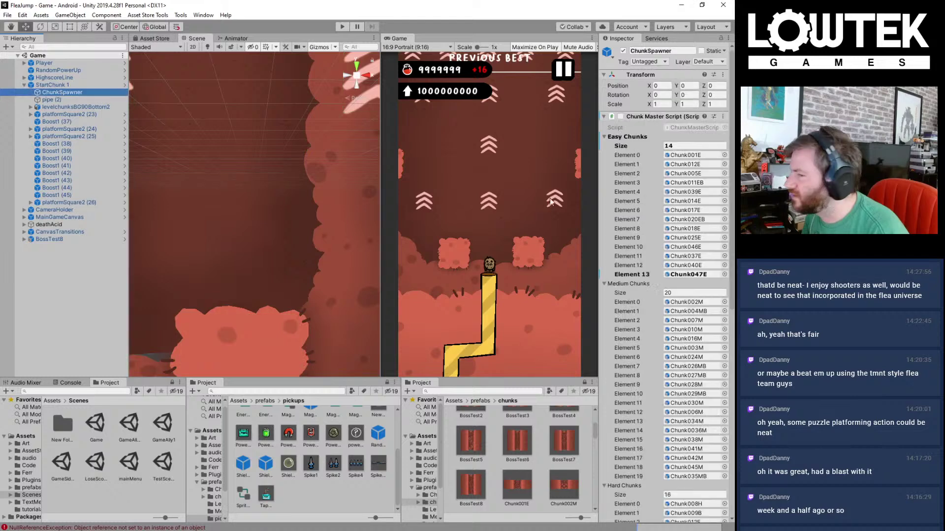
scroll(657, 258, "down", 10)
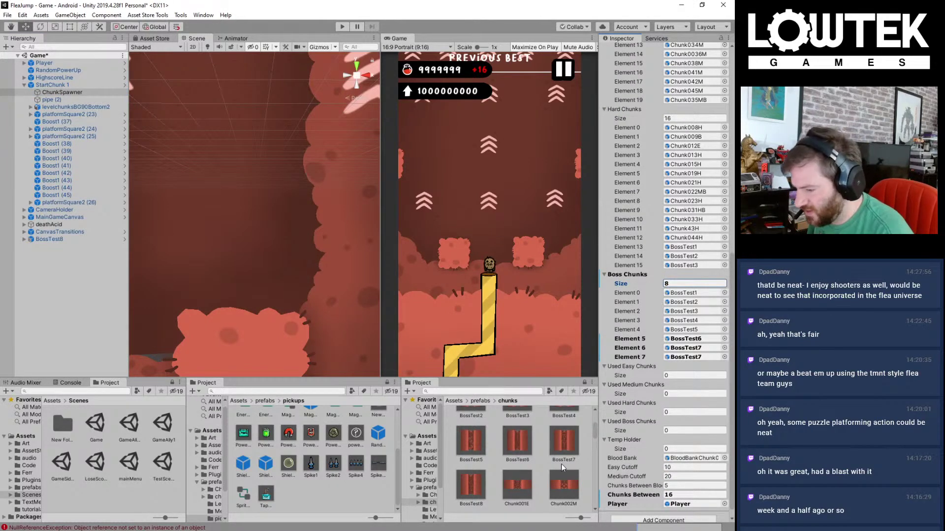
left_click_drag(473, 494, 694, 358)
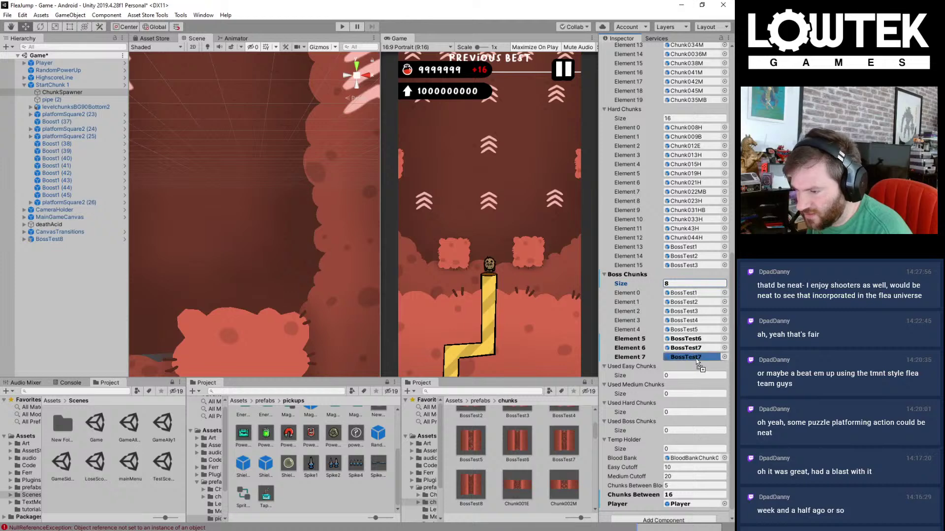
left_click(93, 94)
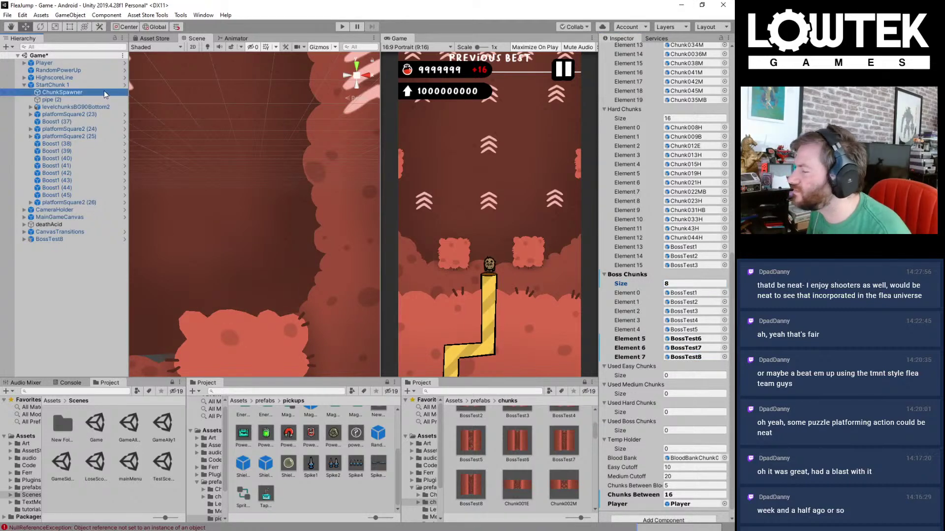
Step: Apply all overrides of StartChunk 1 to its prefab
scroll(695, 116, "up", 8)
left_click(80, 85)
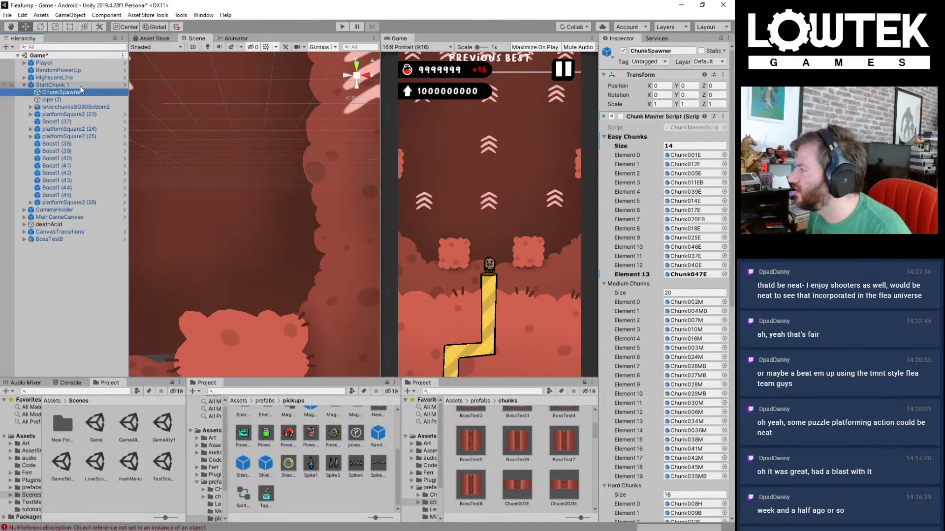
left_click(712, 72)
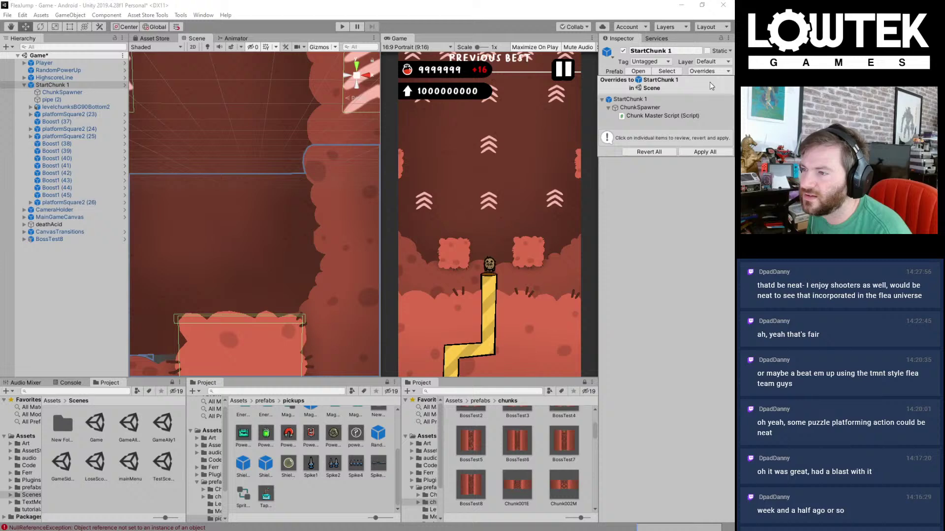
left_click(698, 151)
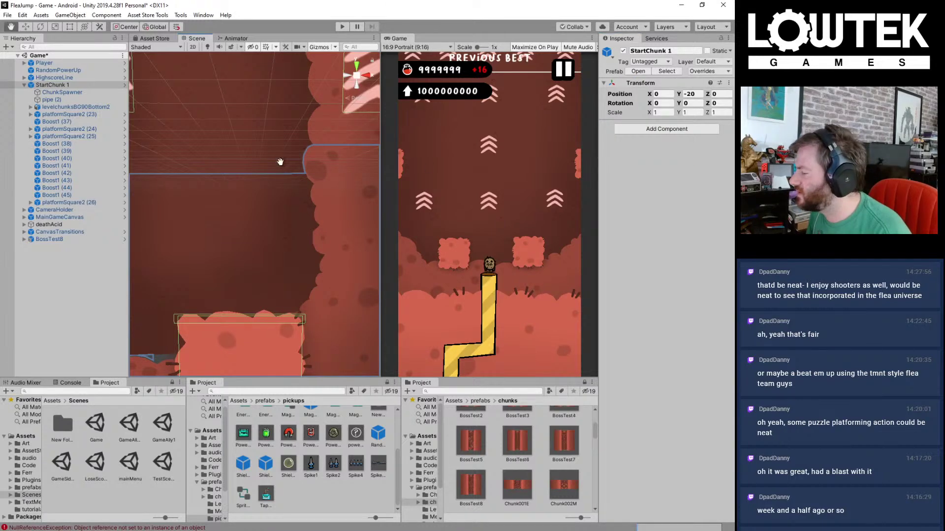
Step: Remove the BossTest8 instance from the Game scene and save the scene
scroll(299, 211, "down", 4)
scroll(296, 210, "down", 3)
left_click(324, 149)
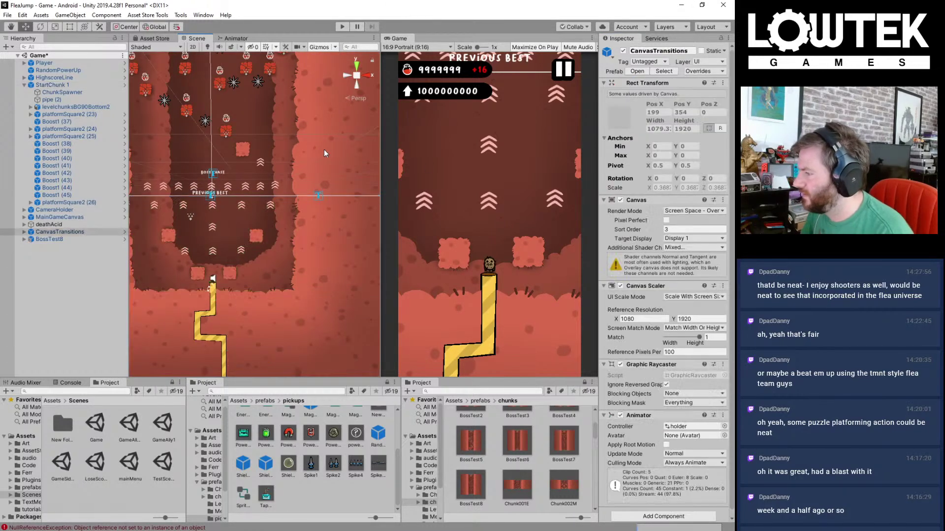
scroll(313, 149, "down", 5)
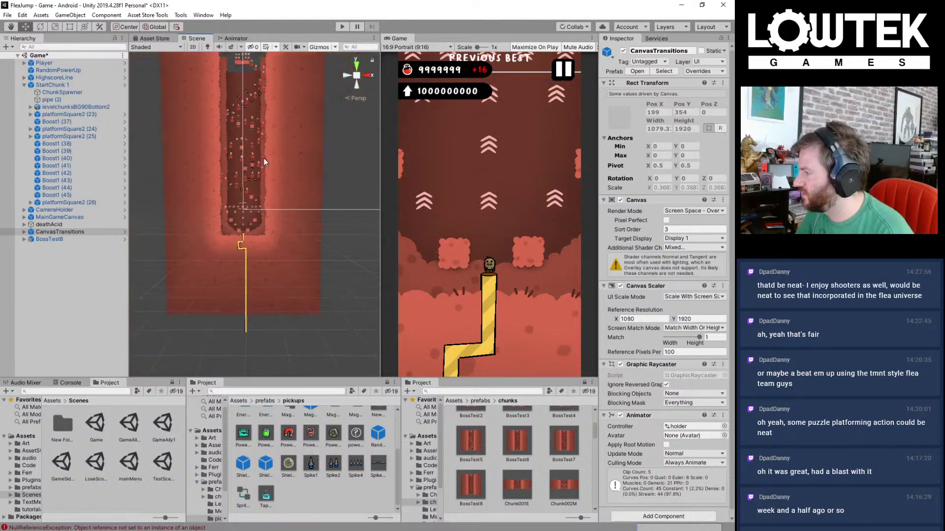
left_click(211, 163)
key("ctrl+z")
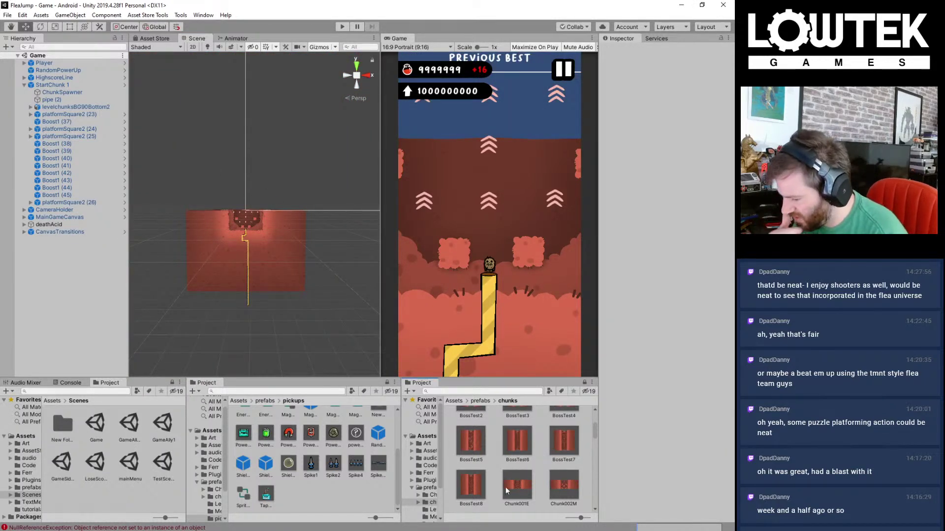
Step: Duplicate the BossTest8 chunk prefab and open the copy for editing in 2D view
left_click(479, 494)
key("ctrl+d")
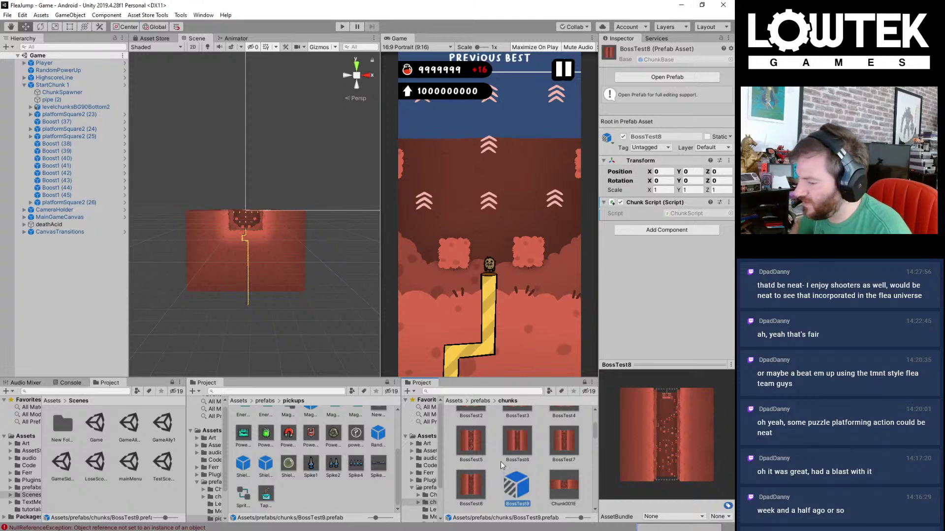
double_click(516, 492)
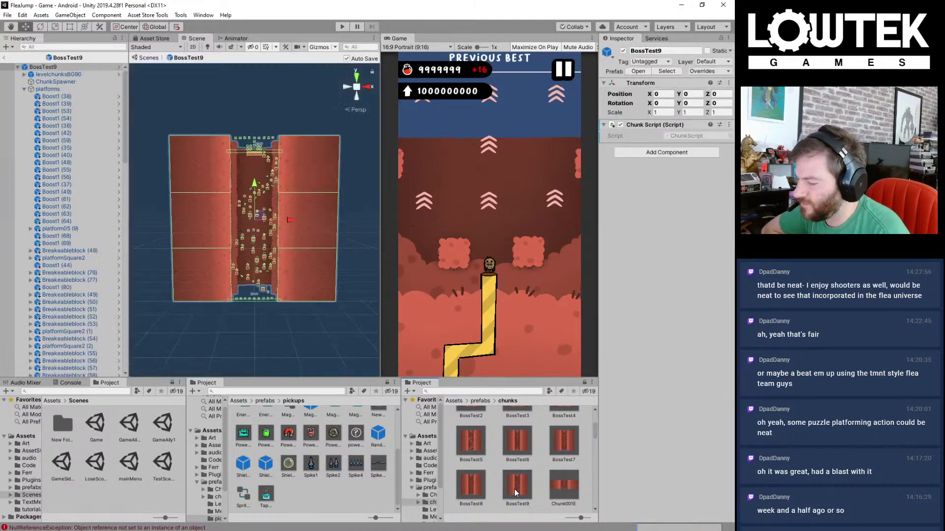
left_click(193, 47)
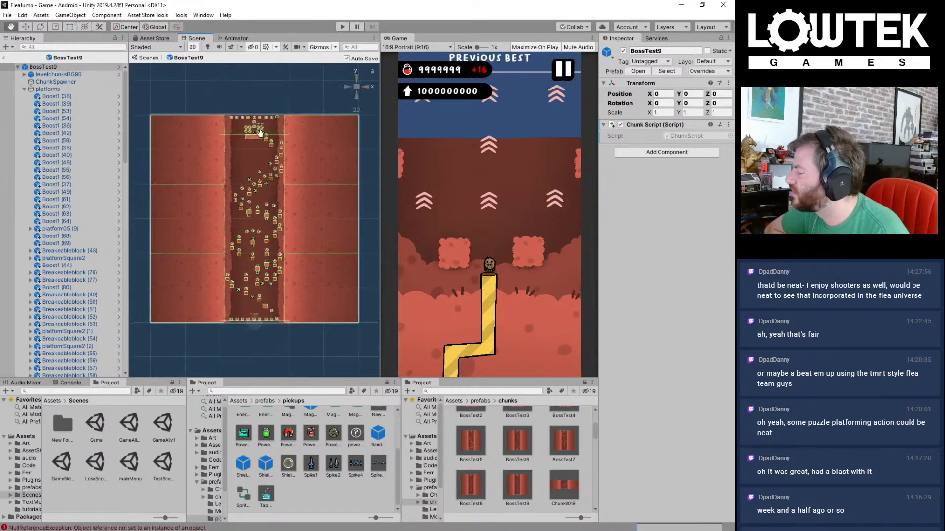
Step: Delete the blocks, pickups, spikes and death circles in the chunk's middle section, keeping the bottom cluster and the top end
scroll(259, 207, "up", 7)
middle_click_drag(260, 214, 266, 190)
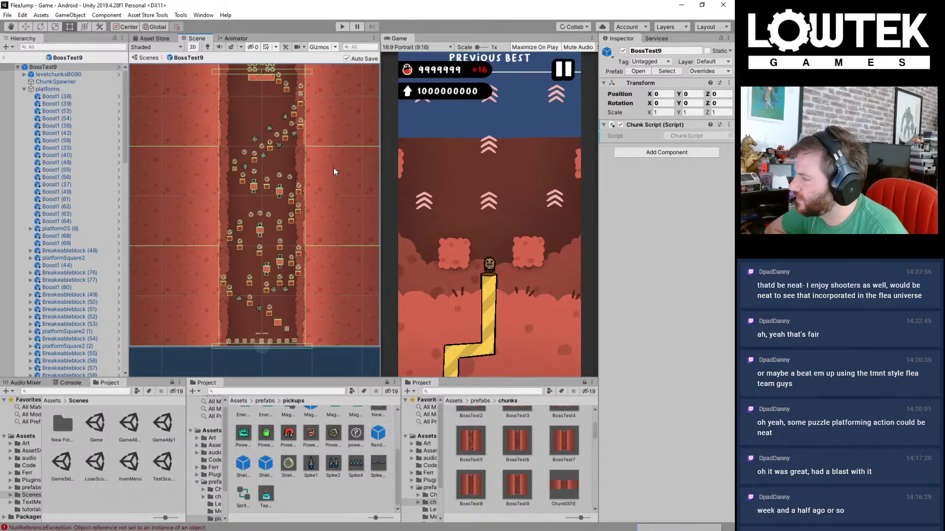
middle_click_drag(327, 164, 331, 153)
left_click_drag(203, 83, 345, 246)
key("Delete")
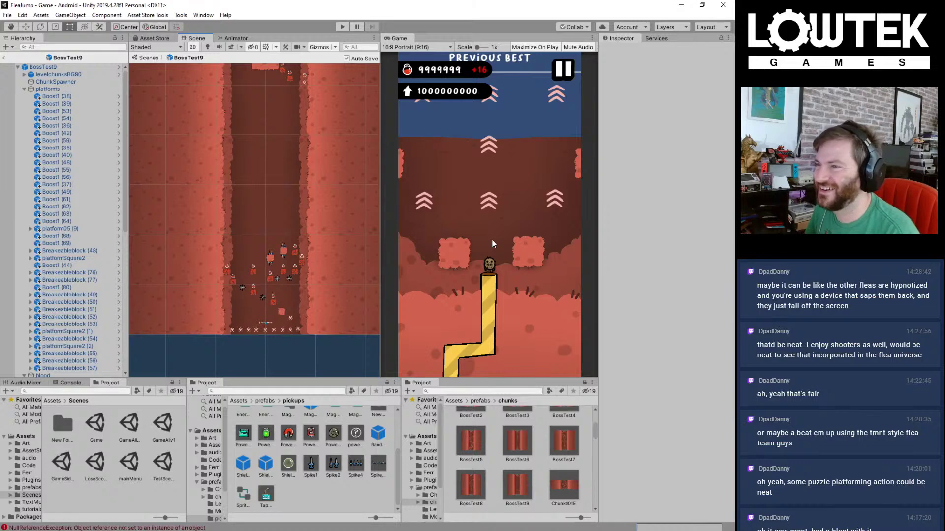
left_click(672, 273)
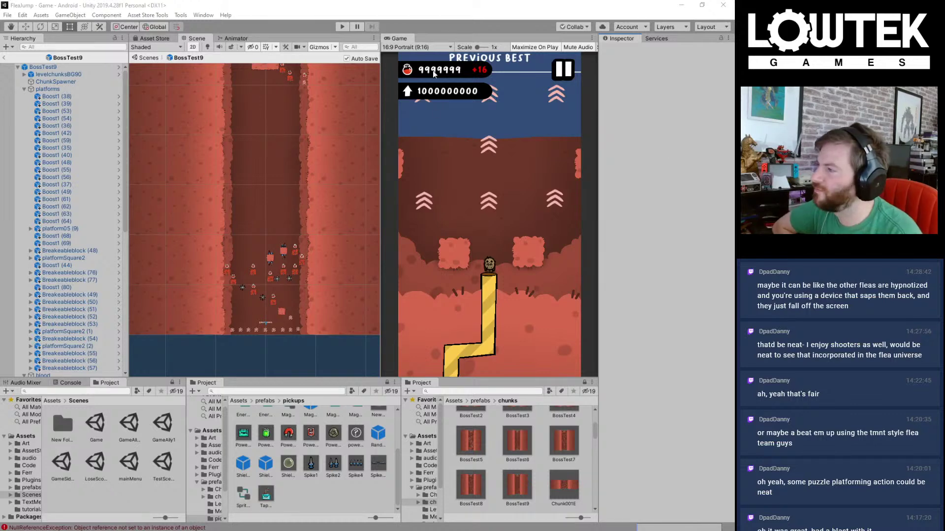
left_click(430, 2)
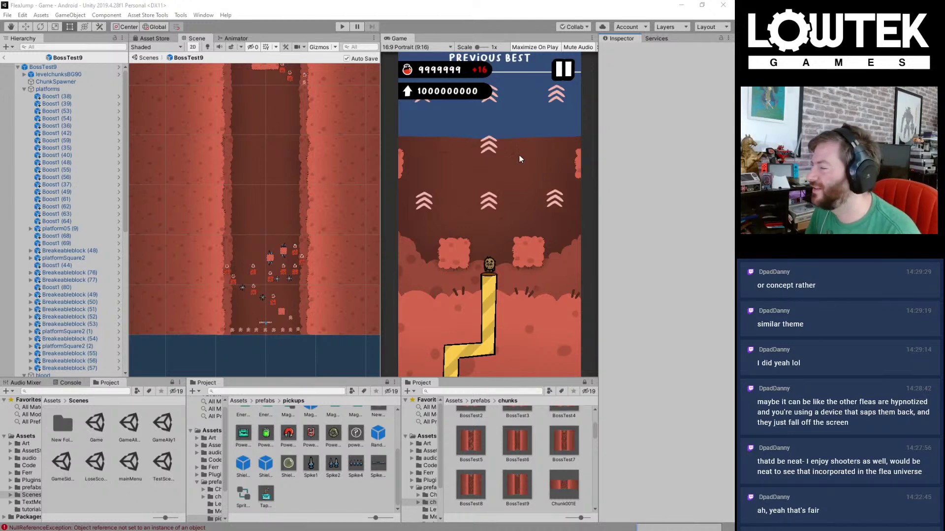
scroll(285, 265, "up", 3)
scroll(285, 265, "up", 4)
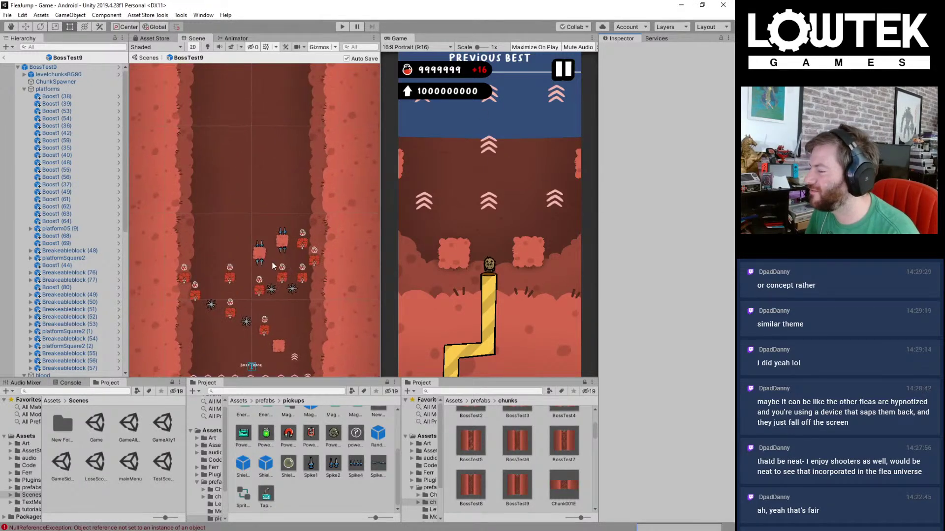
scroll(275, 261, "down", 2)
middle_click_drag(279, 258, 270, 202)
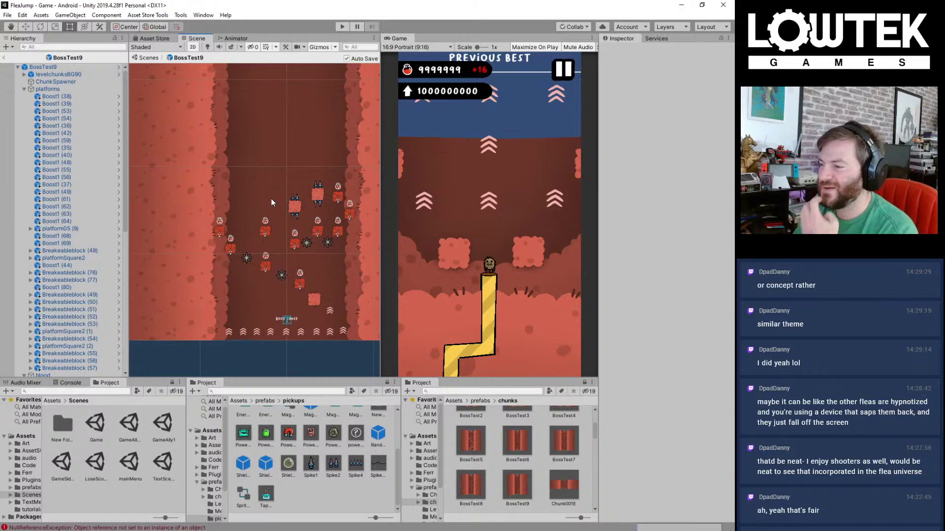
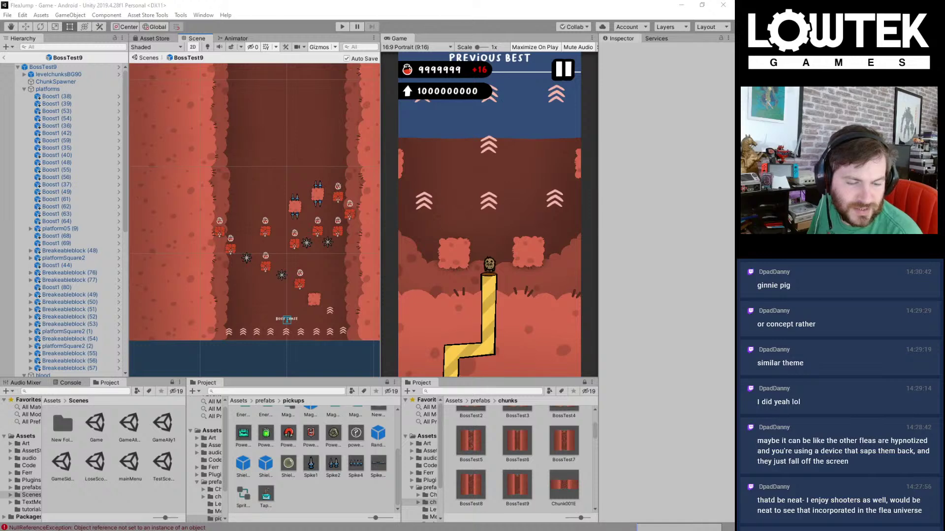
middle_click_drag(297, 146, 279, 126)
scroll(216, 162, "up", 2)
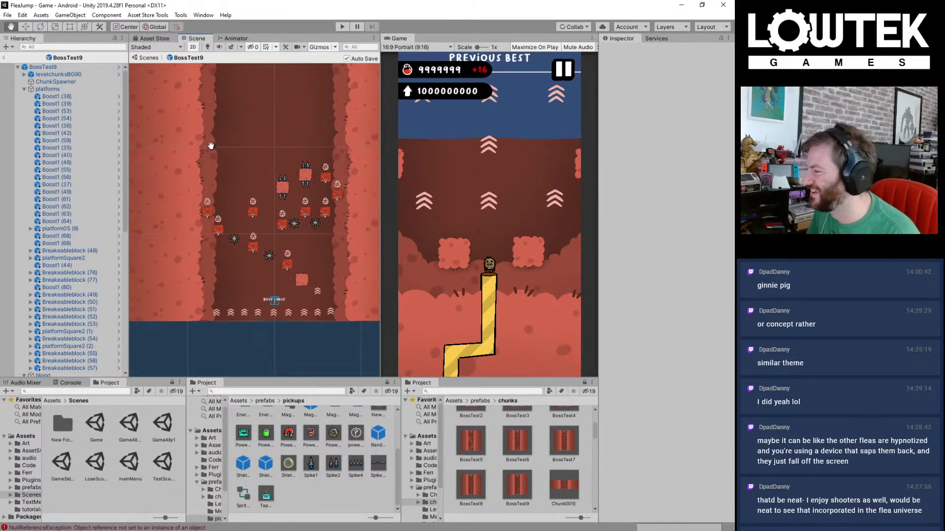
mouse_move(226, 182)
middle_mouse_down()
mouse_move(218, 163)
mouse_move(220, 171)
middle_mouse_up()
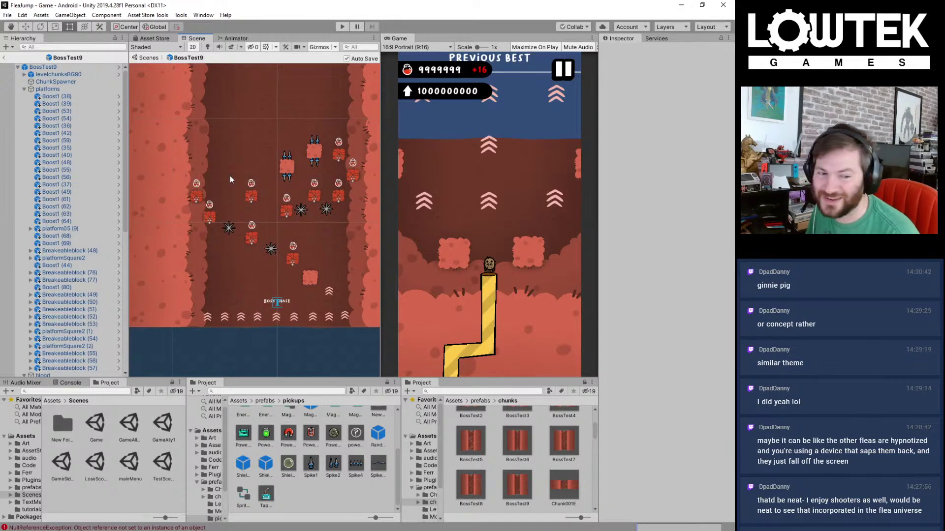
middle_click_drag(226, 169, 223, 166)
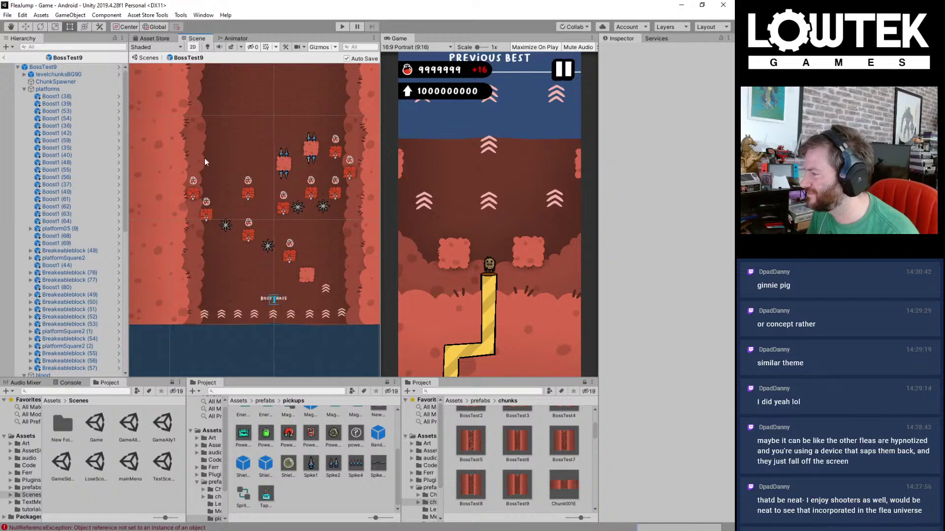
Step: Delete the left part of the lower cluster: four breakable blocks with their blood pickups and the two death circles
middle_click_drag(213, 175, 219, 170)
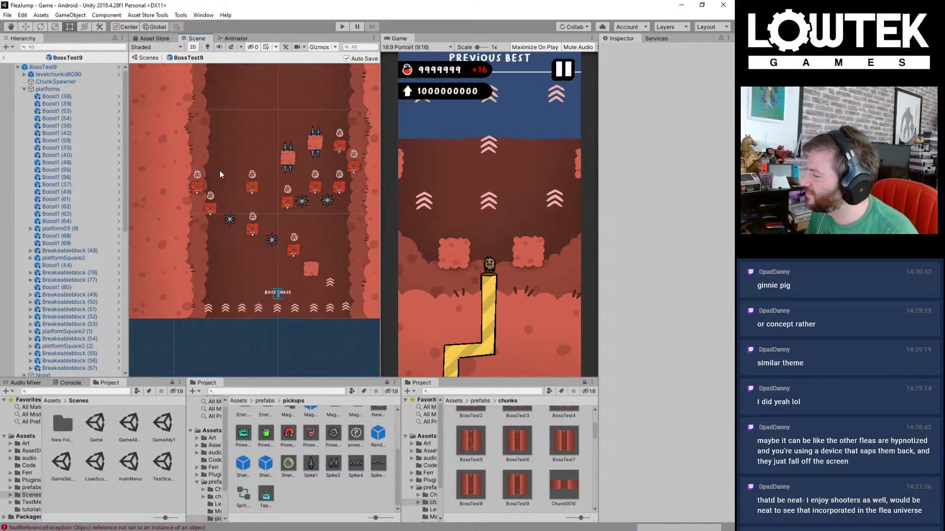
scroll(295, 207, "up", 2)
mouse_move(298, 188)
middle_mouse_down()
mouse_move(262, 257)
mouse_move(303, 211)
mouse_move(273, 220)
middle_mouse_up()
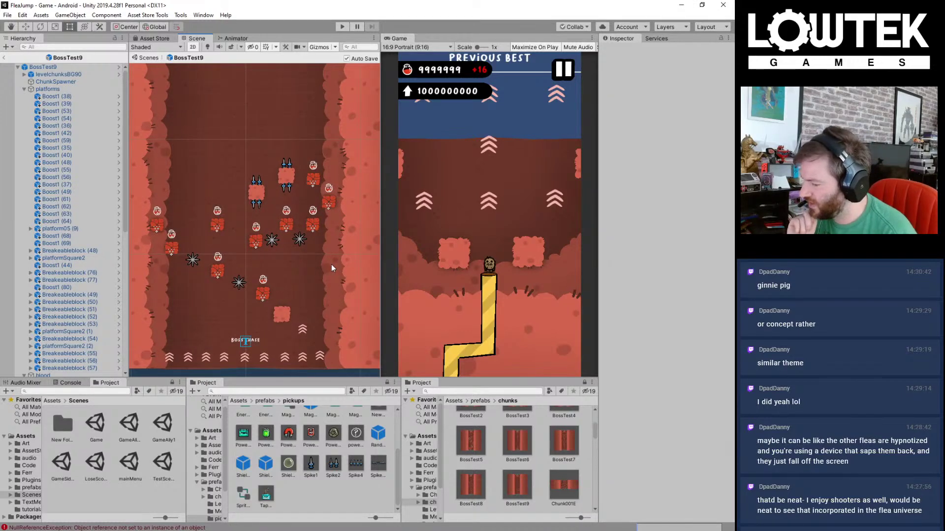
middle_click_drag(320, 262, 342, 260)
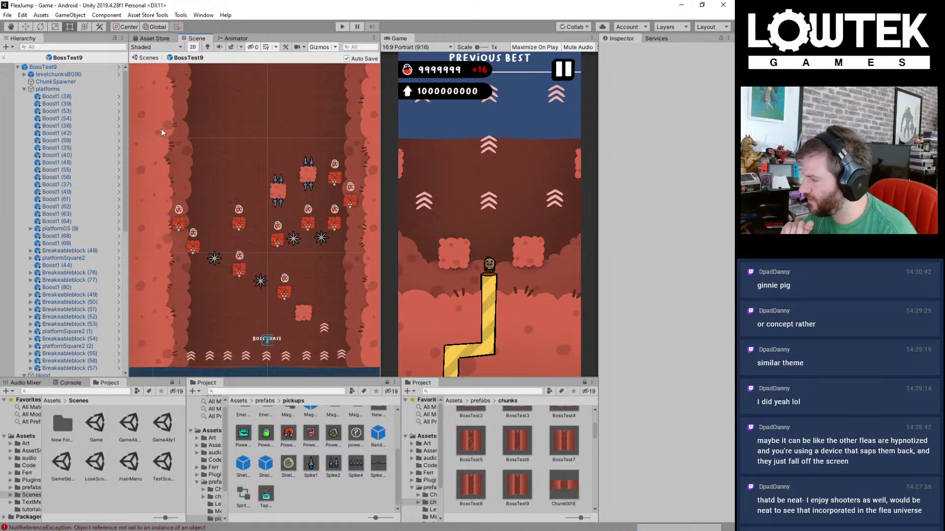
middle_click_drag(188, 156, 167, 153)
scroll(158, 150, "down", 2)
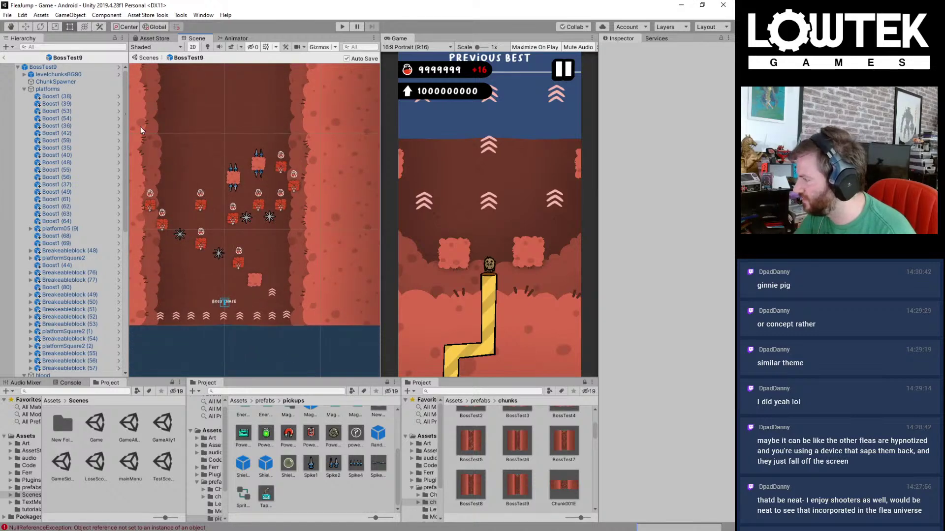
left_click_drag(137, 135, 229, 276)
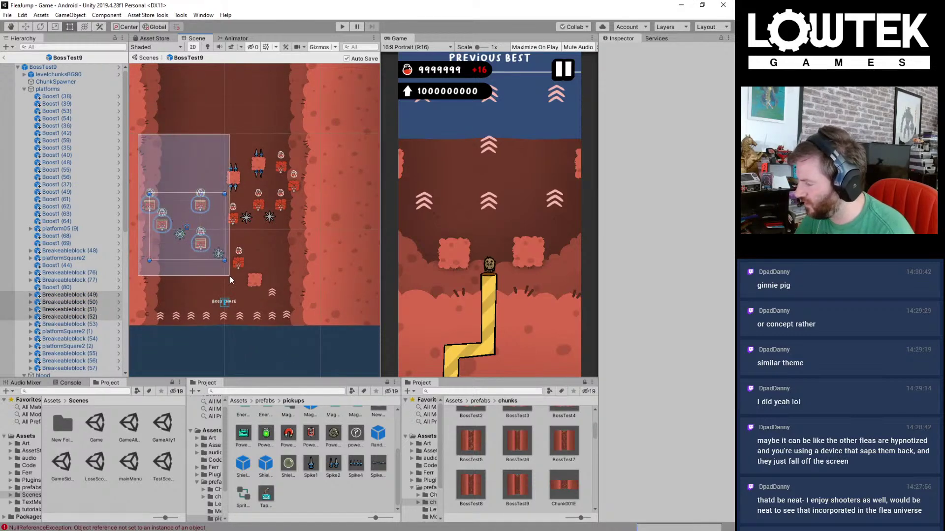
key("Delete")
Step: Delete the three rightmost breakable blocks of the lower cluster with their blood pickups and the nearby death circle
middle_click_drag(286, 216, 266, 215)
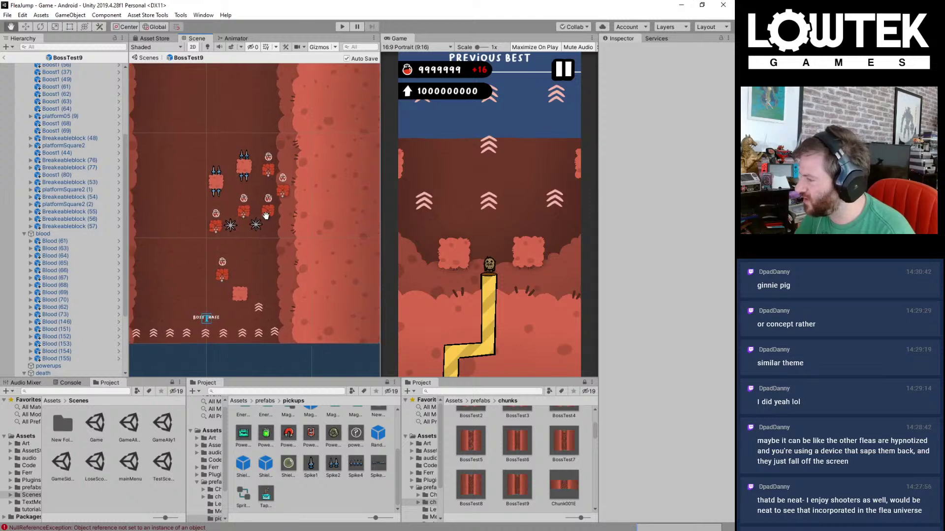
scroll(219, 231, "up", 1)
left_click(203, 96)
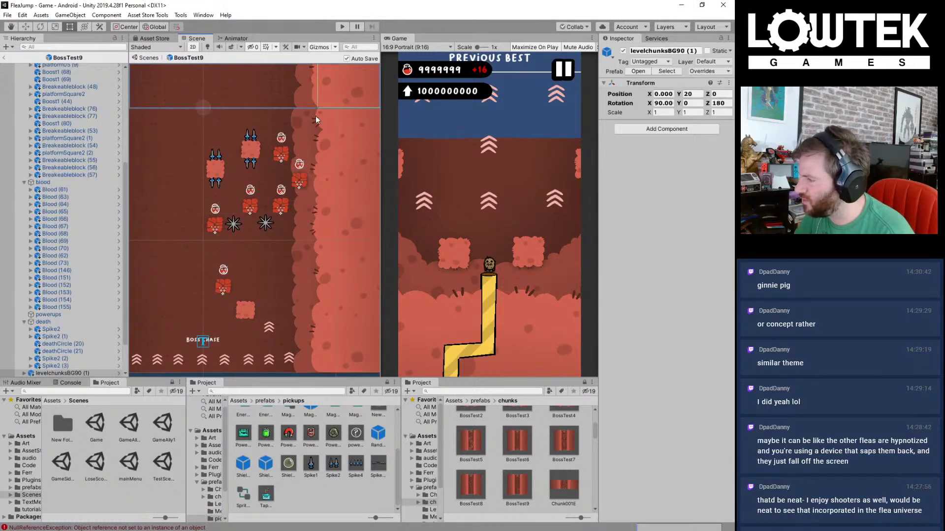
left_click_drag(342, 112, 255, 257)
key("Delete")
Step: Move the remaining death circle down to the right wall near the chunk's start, at about X 7.29, Y 3.24
middle_click_drag(261, 248, 317, 197)
left_click(282, 180)
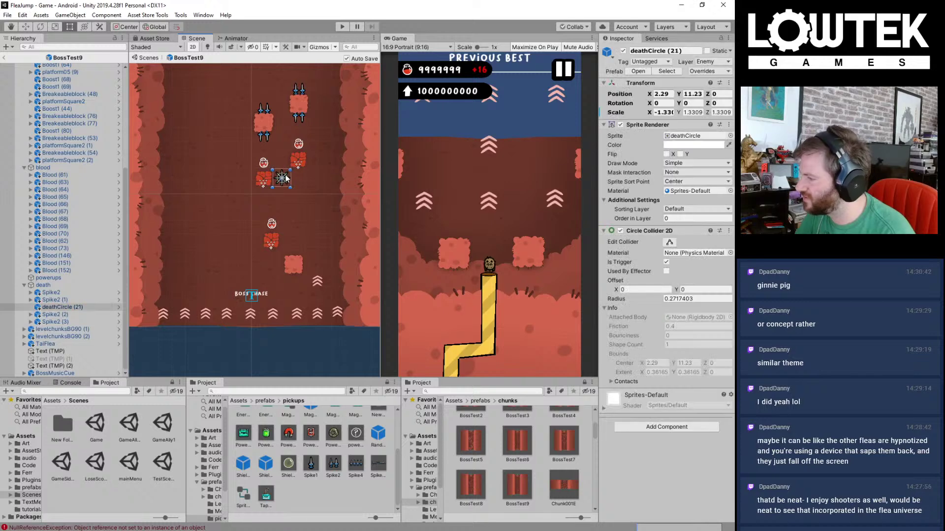
key("w")
left_click_drag(290, 175, 357, 280)
middle_click_drag(357, 280, 320, 267)
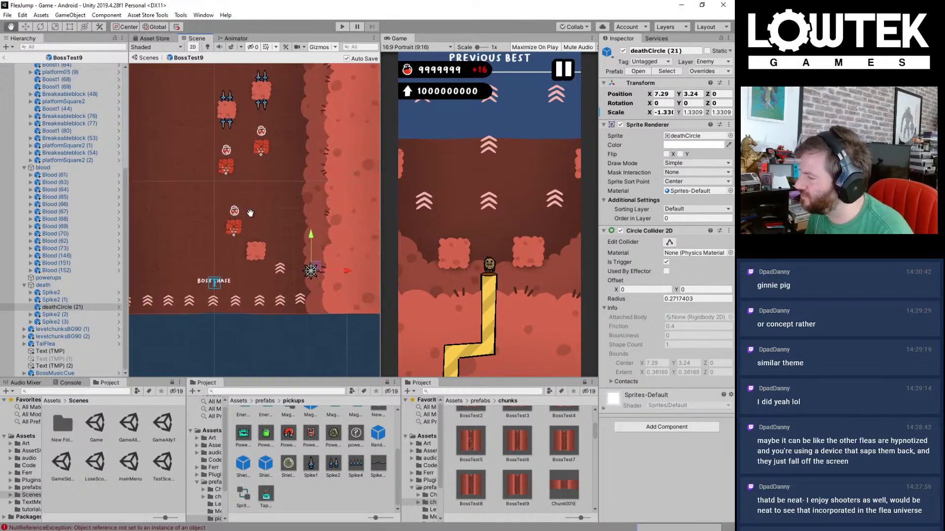
Step: Delete the upper right spiked square platform together with the breakable block and blood pickup beneath it
middle_click_drag(150, 255, 187, 301)
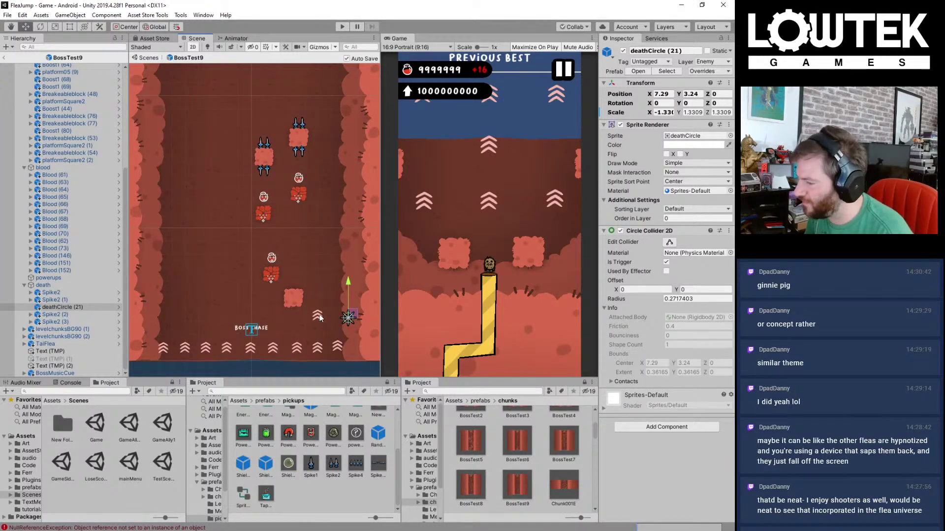
middle_click_drag(320, 318, 336, 235)
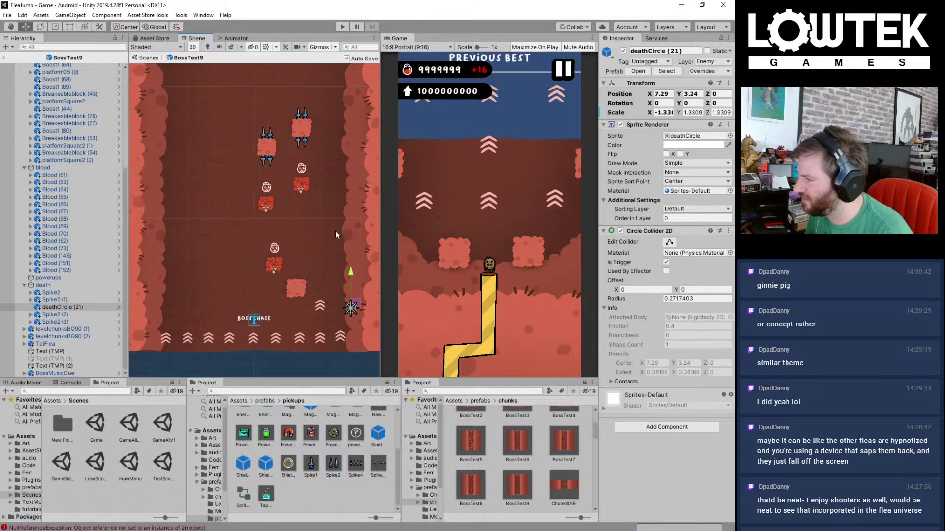
left_click_drag(344, 232, 286, 94)
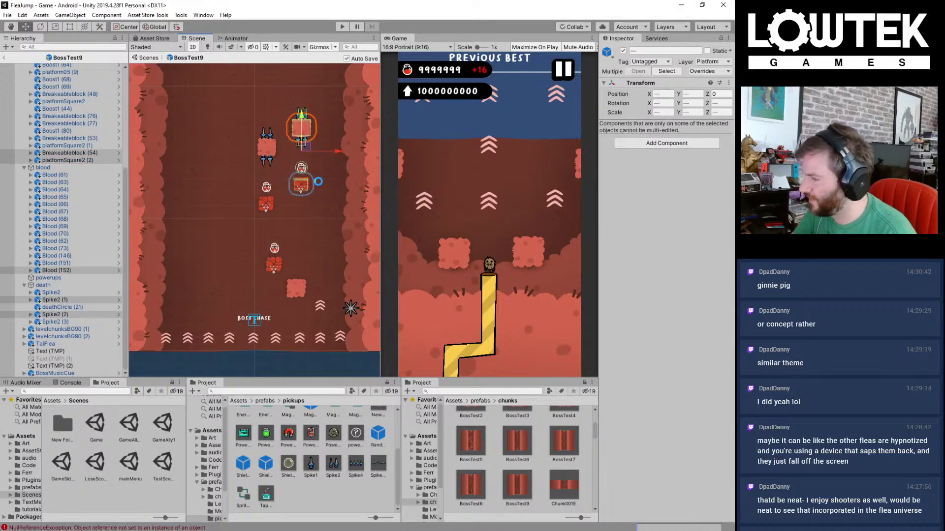
key("Delete")
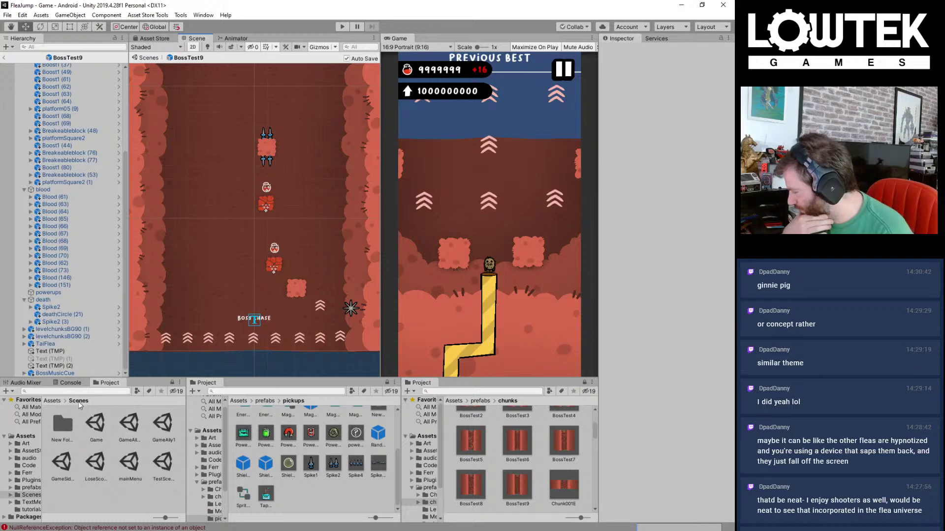
Step: Place a horizontal platform05 from the platforms prefabs above the spiked square, at about X 0.34, Y 18.61, and save
left_click(52, 400)
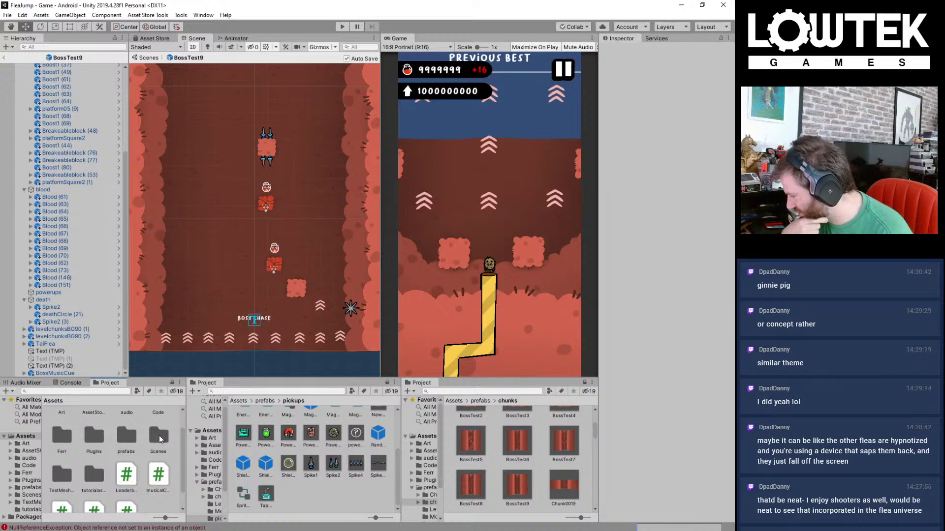
double_click(120, 443)
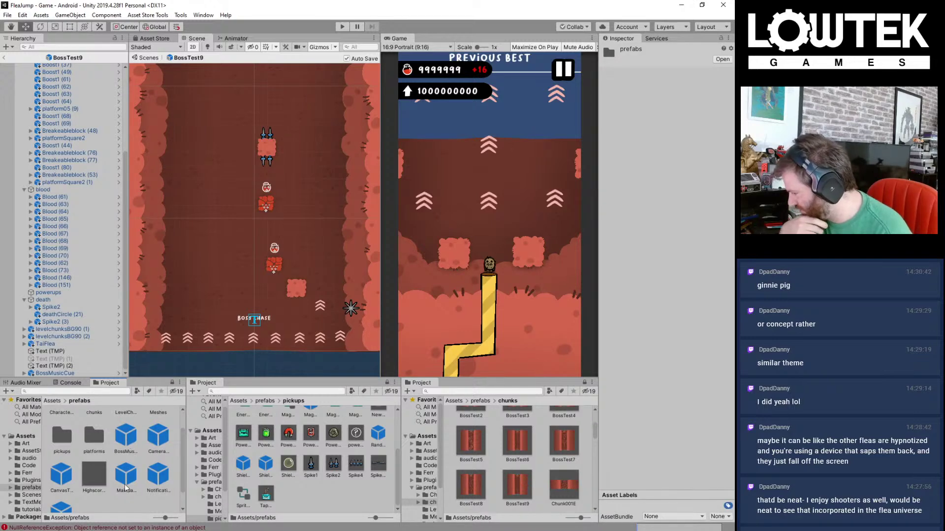
double_click(99, 440)
middle_click_drag(214, 326, 241, 283)
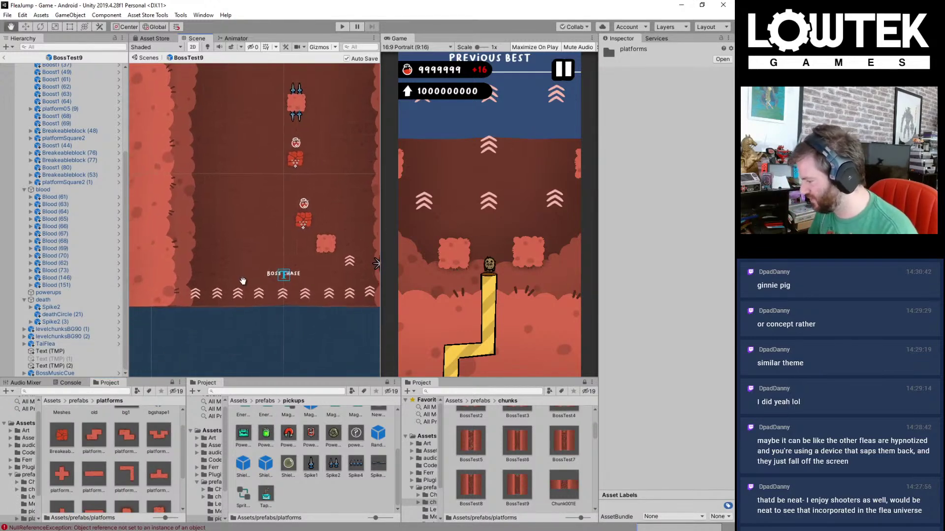
left_click_drag(93, 476, 250, 159)
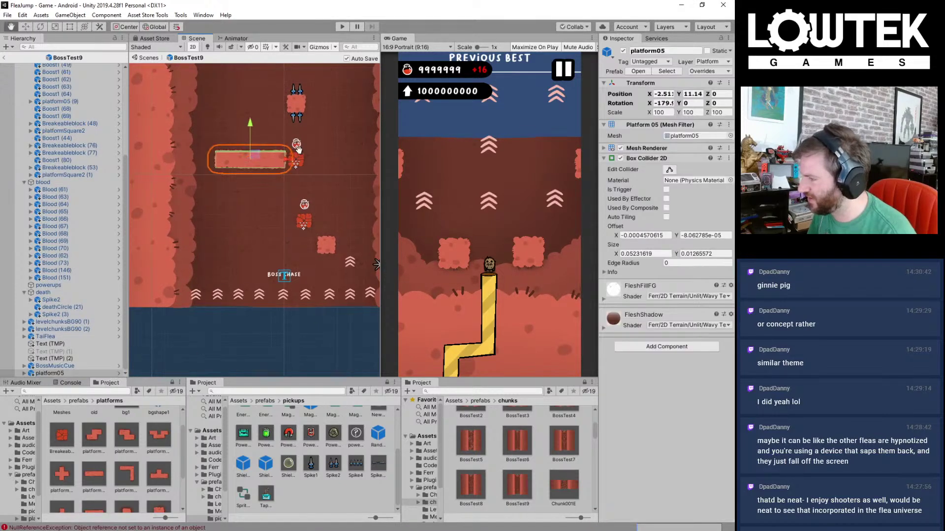
middle_click_drag(262, 159, 231, 239)
left_click_drag(231, 238, 266, 139)
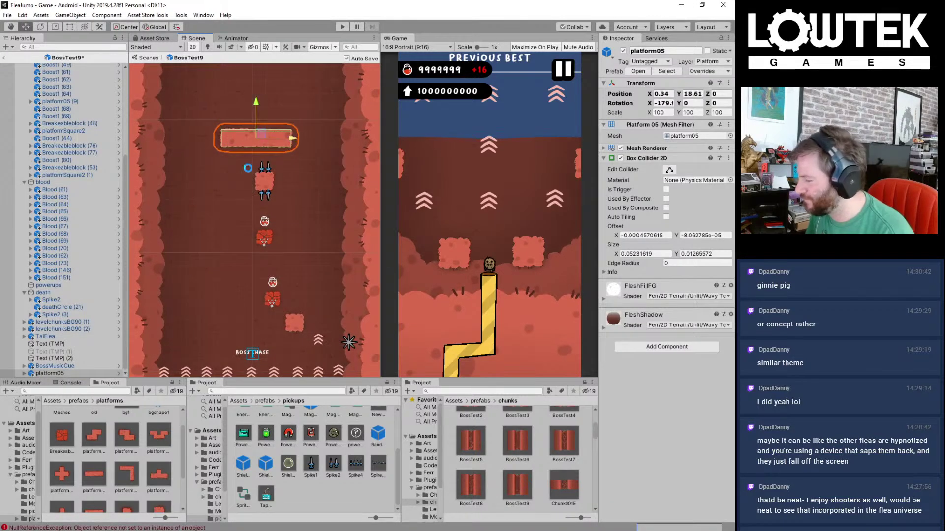
key("ctrl+s")
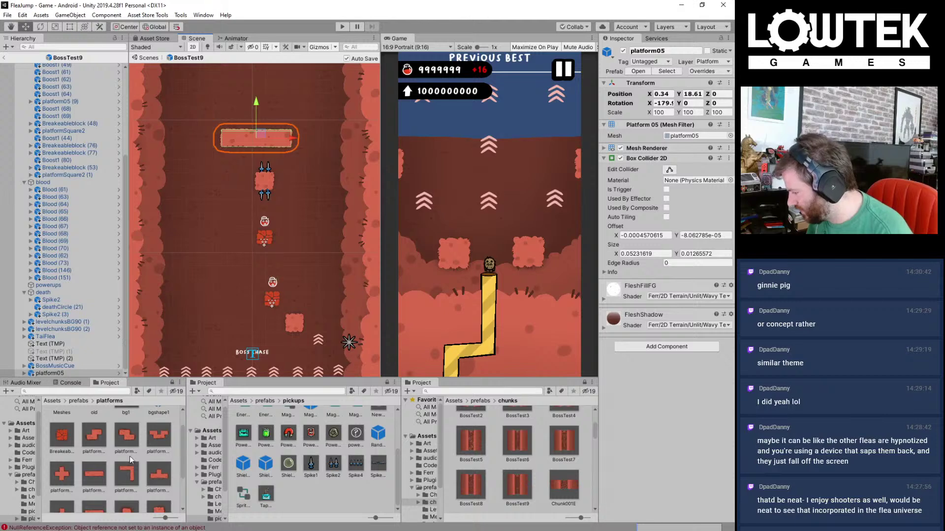
Step: Add a vertical platform08 near the left wall and a cross-shaped platform03 left of the horizontal platform
scroll(111, 485, "down", 2)
left_click_drag(96, 479, 174, 218)
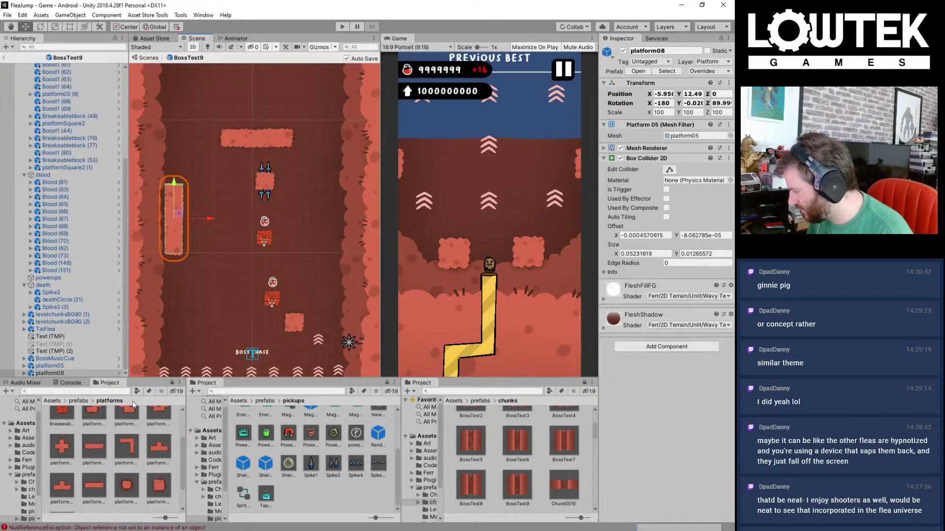
middle_click_drag(227, 248, 256, 307)
left_click_drag(63, 447, 230, 208)
Step: Move the three new platforms into the platforms group and shift them together slightly right and up
left_click(58, 359, "shift")
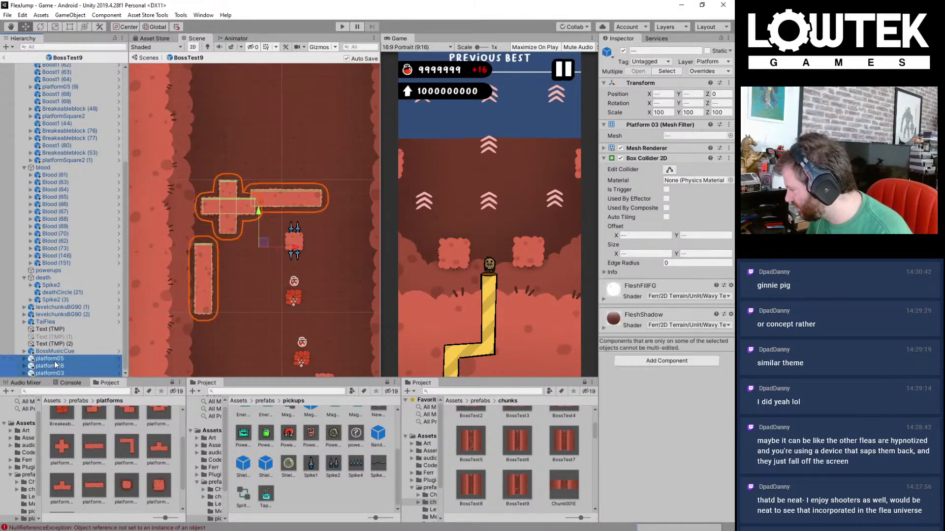
left_click_drag(58, 360, 82, 119)
middle_click_drag(258, 277, 216, 279)
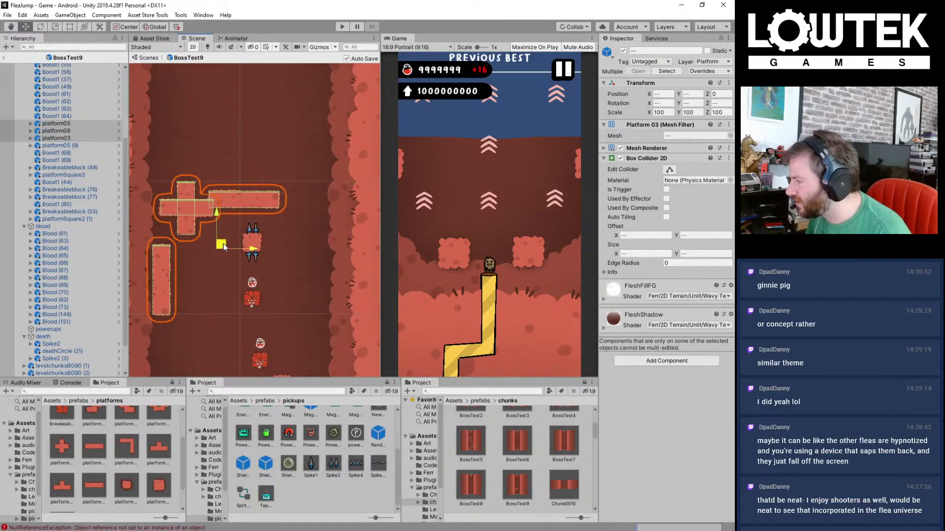
left_click_drag(224, 246, 233, 241)
Step: Move the cross-shaped platform higher up the chunk, to about X -3.52, Y 27.53
left_click(199, 205)
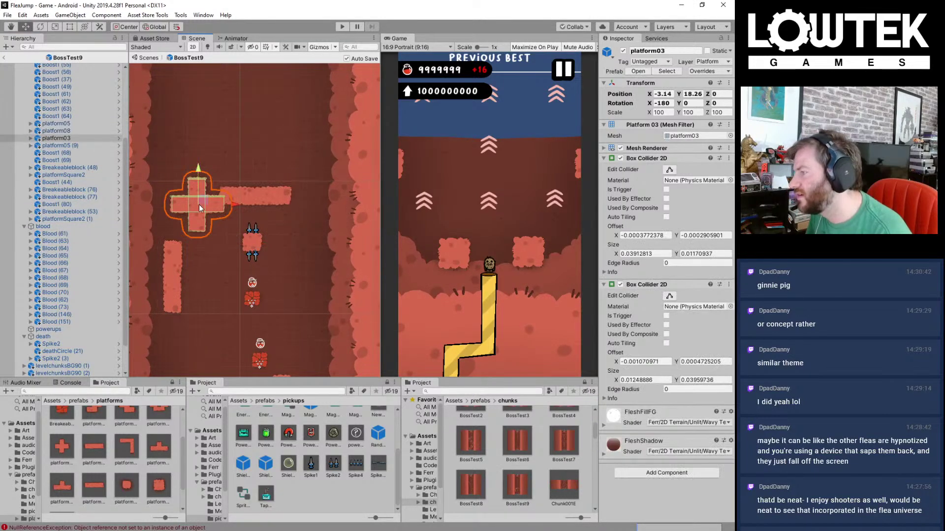
left_click_drag(199, 204, 188, 84)
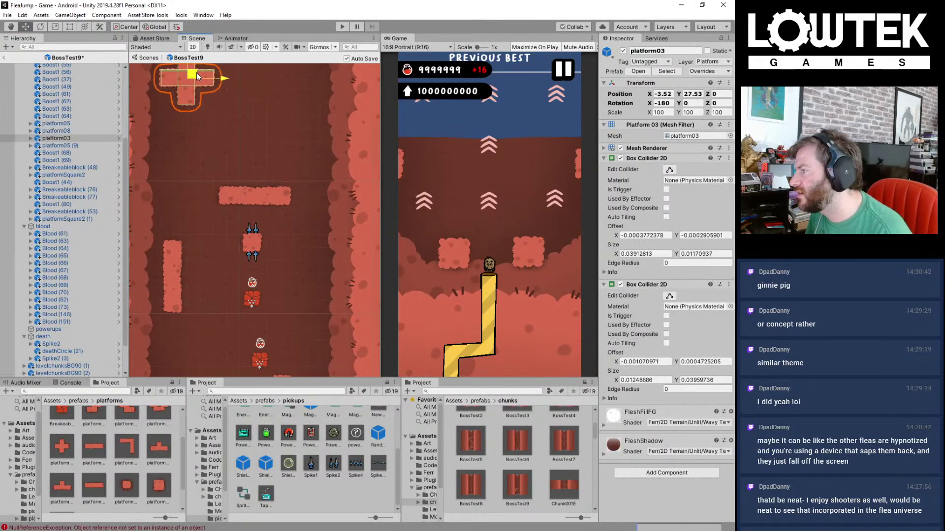
left_click(245, 197)
Step: Open the pickups prefab folder and bring its spike prefabs into view
left_click(85, 402)
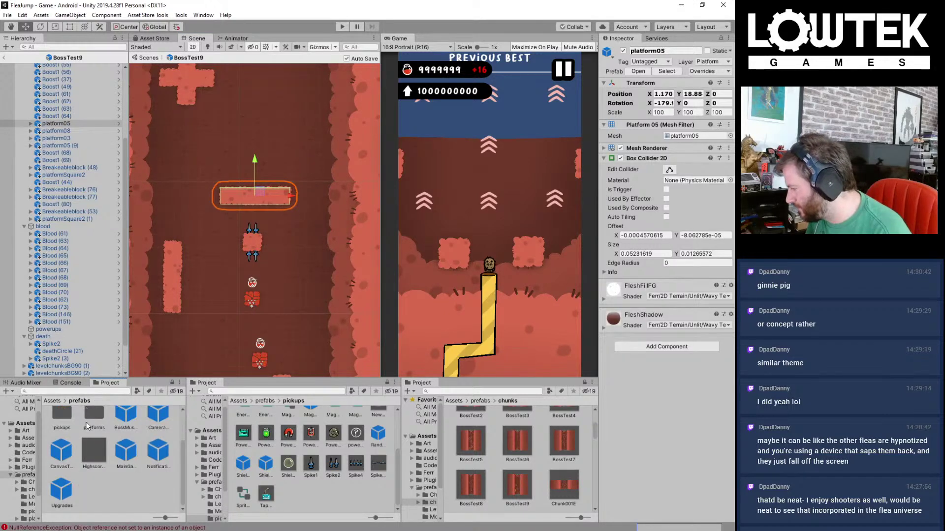
scroll(94, 428, "up", 2)
double_click(67, 464)
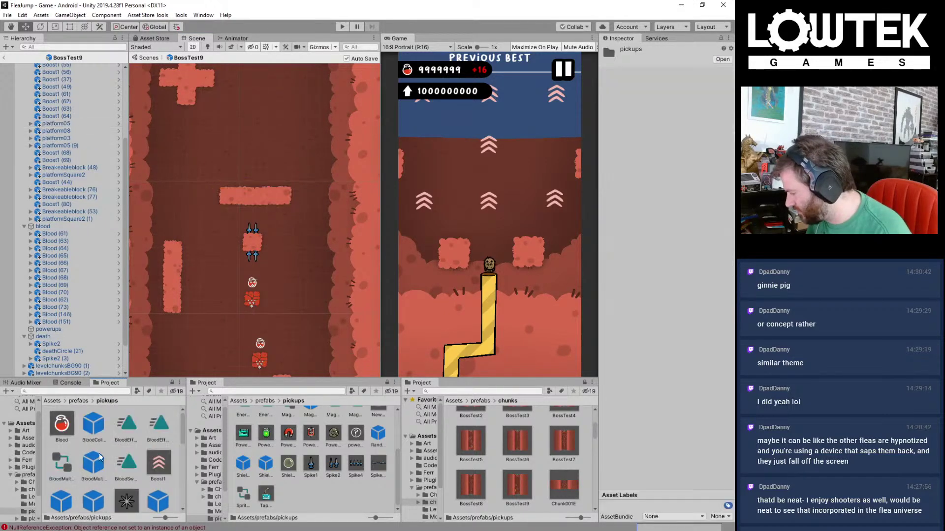
scroll(107, 453, "down", 3)
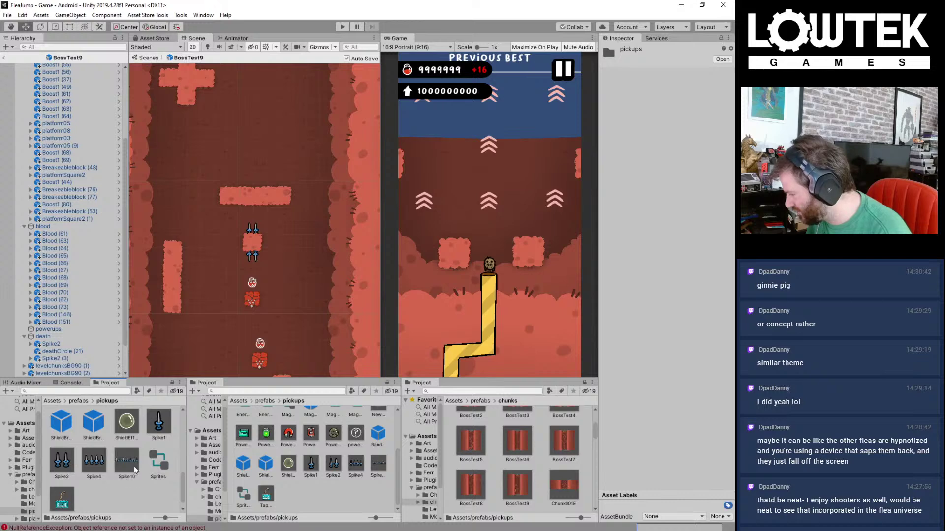
left_click_drag(150, 425, 230, 184)
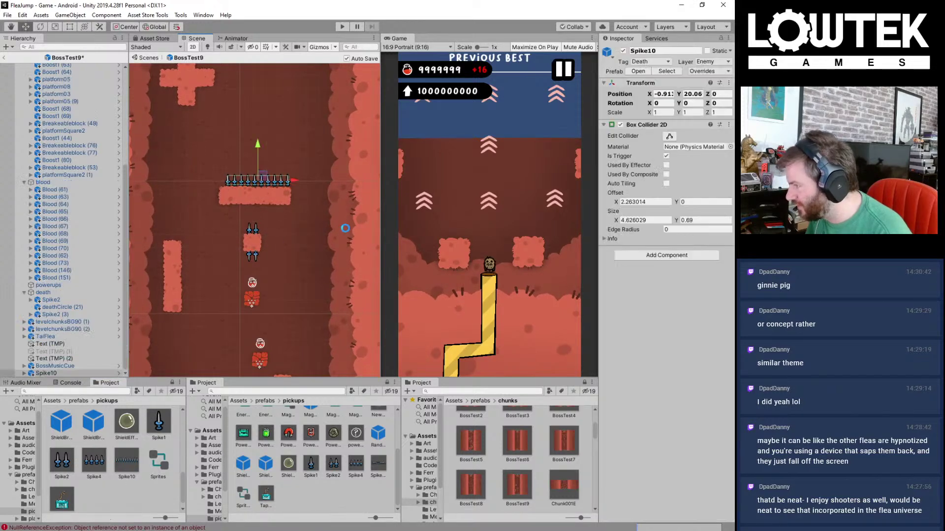
key("ctrl+z")
left_click_drag(94, 460, 246, 182)
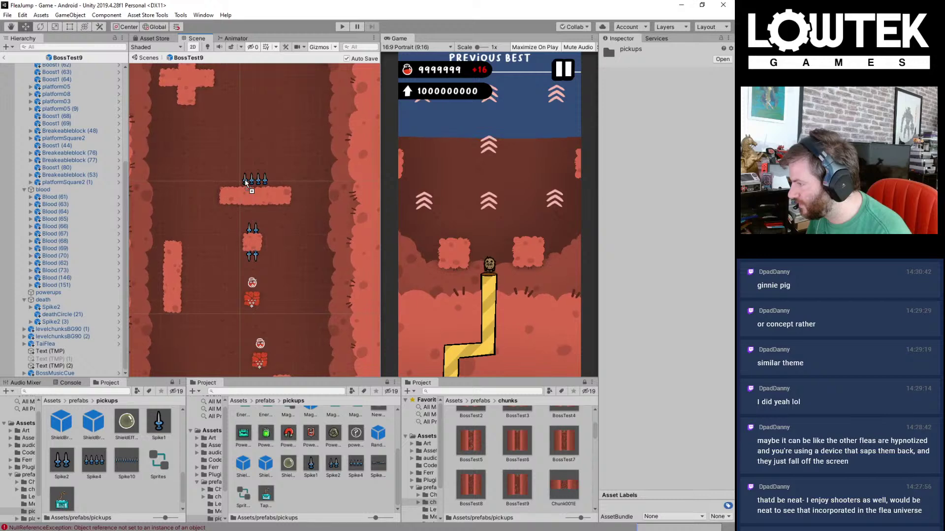
key("ctrl+z")
Step: Add a Spike10 row to the death group and set it on top of the horizontal platform, at about X -1.18, Y 19.9
left_click_drag(127, 462, 39, 305)
left_click_drag(246, 252, 259, 176)
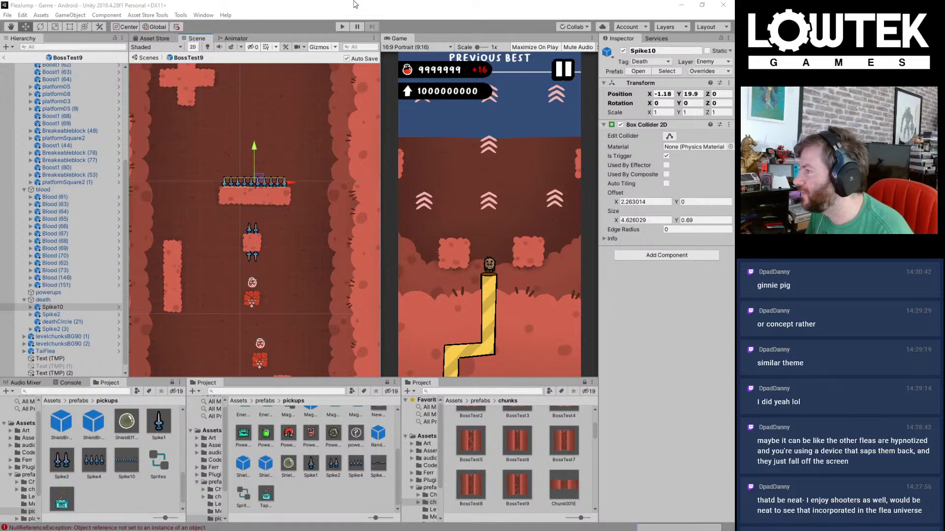
Step: Move the vertical platform against the left end of the spiked horizontal platform, at about X -0.87, Y 16.91, and save
middle_click_drag(223, 272, 261, 213)
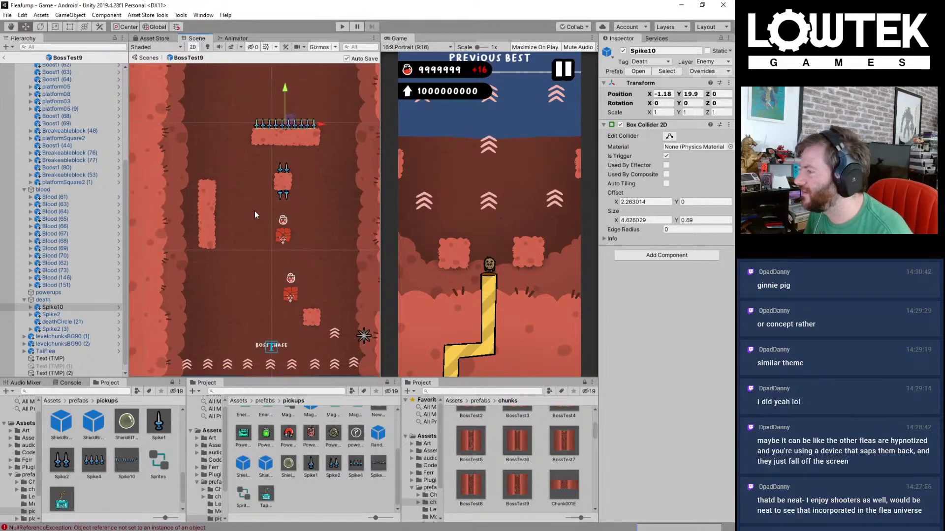
middle_click_drag(258, 152, 237, 233)
left_click(205, 269)
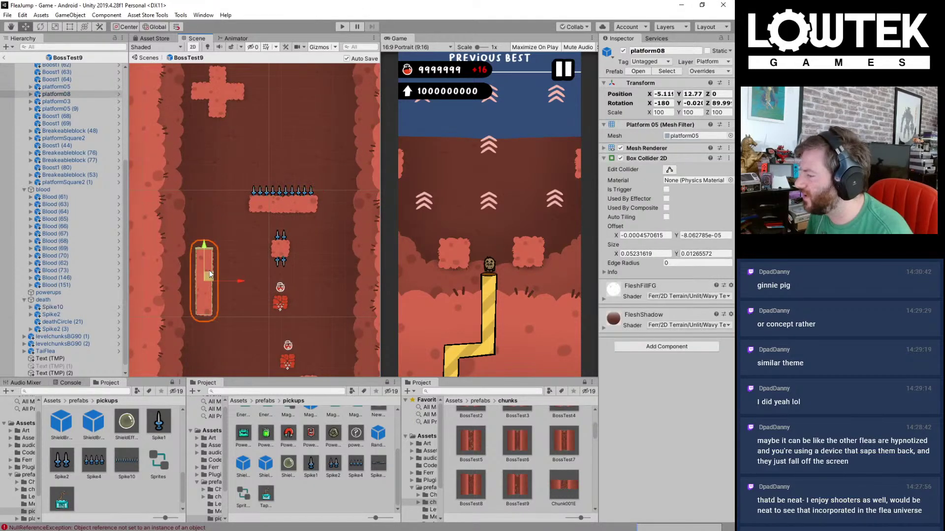
left_click_drag(208, 271, 262, 224)
key("ctrl+s")
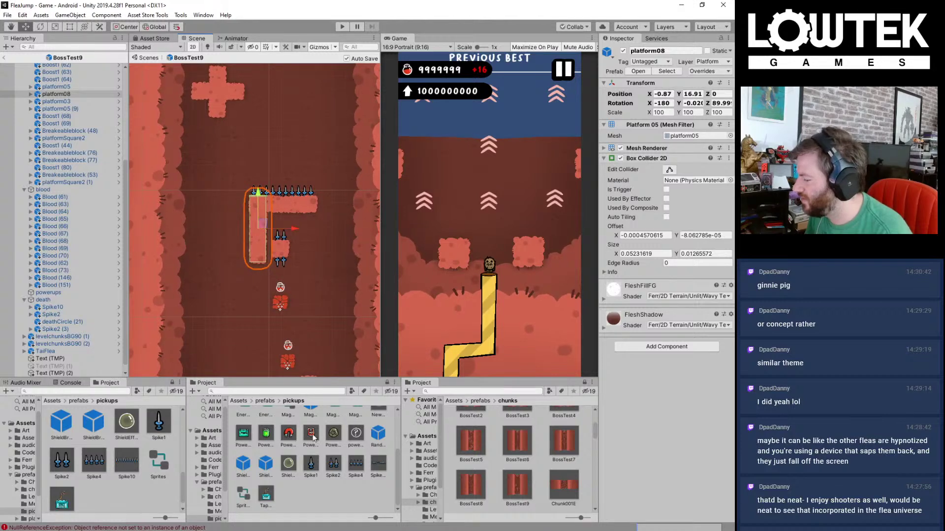
Step: Move the vertical platform left, clear of the spiked horizontal platform, to about X -4.06, Y 16.47
scroll(341, 450, "up", 2)
scroll(341, 450, "up", 1)
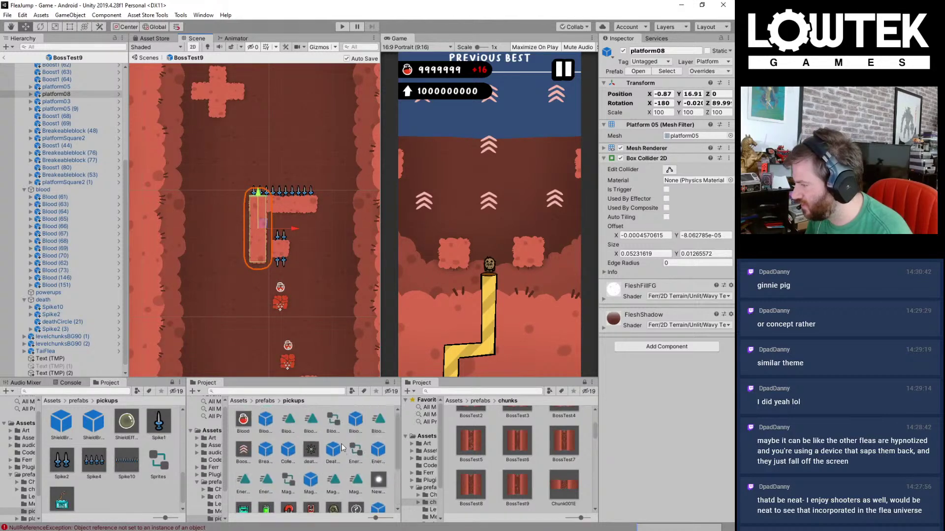
mouse_move(266, 284)
middle_mouse_down()
mouse_move(286, 277)
mouse_move(303, 244)
mouse_move(275, 274)
middle_mouse_up()
left_click_drag(275, 217, 234, 223)
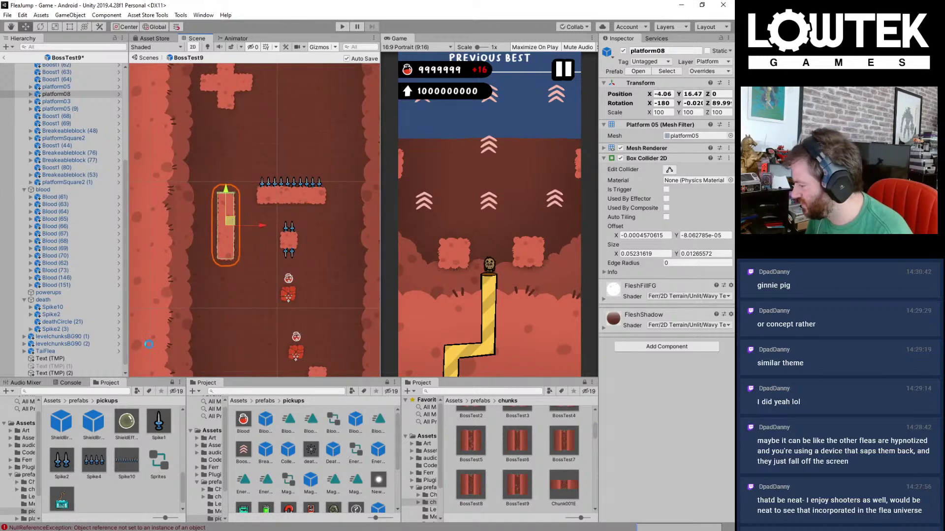
Step: Open the platforms prefab folder and place the L-shaped platform06 below the spiked horizontal platform, at about X -1.14, Y 14.6
left_click(80, 402)
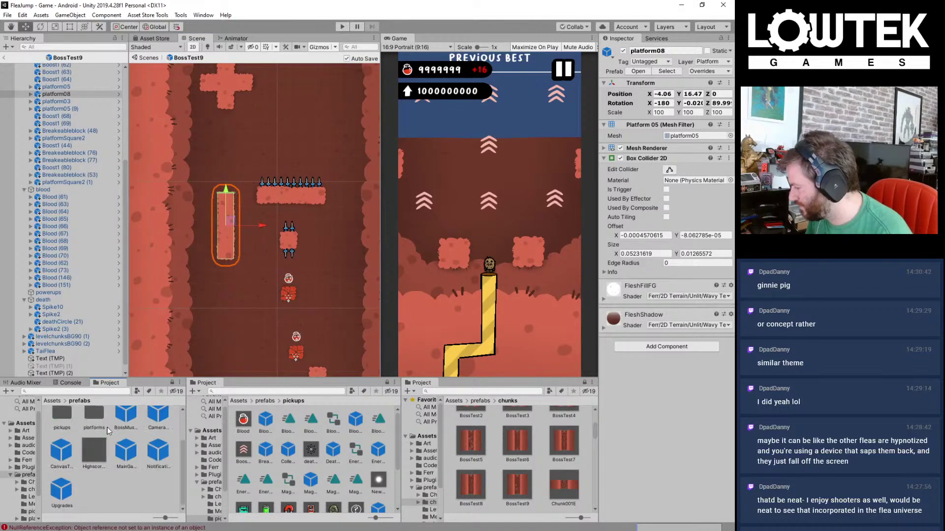
double_click(97, 441)
left_click_drag(126, 475, 262, 250)
scroll(258, 250, "up", 5)
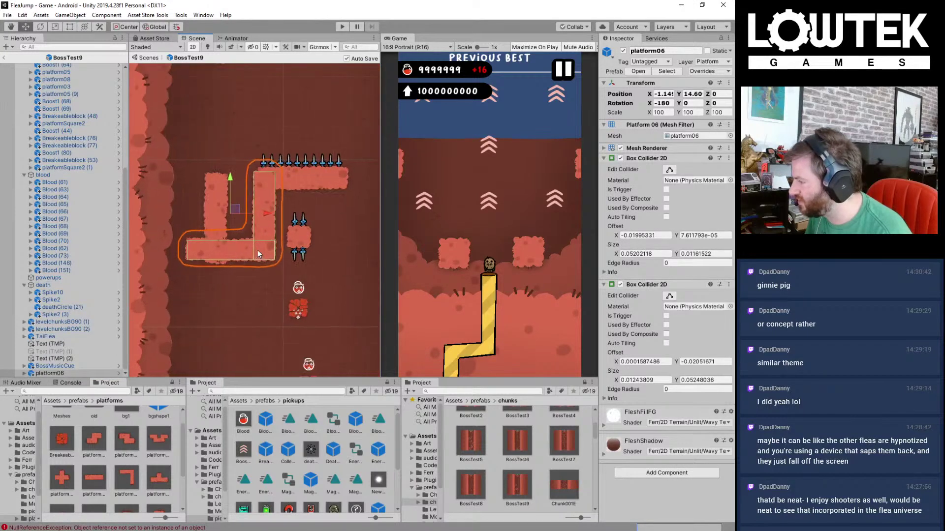
middle_click_drag(267, 250, 294, 226)
scroll(115, 436, "up", 2)
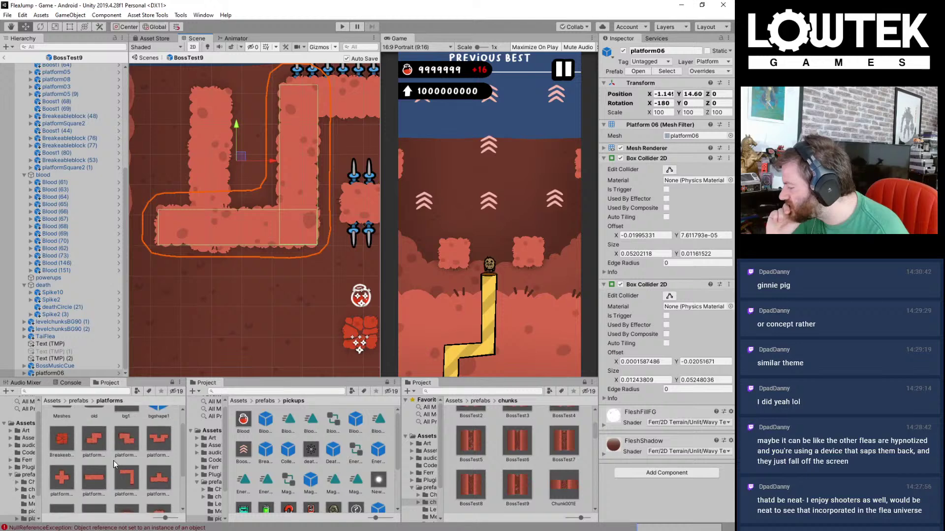
middle_click_drag(271, 223, 226, 273)
scroll(258, 195, "down", 1)
Step: Rotate the L-shaped platform 180 degrees about Z and move it just under the horizontal platform, to about X -0.64, Y 17.36
key("e")
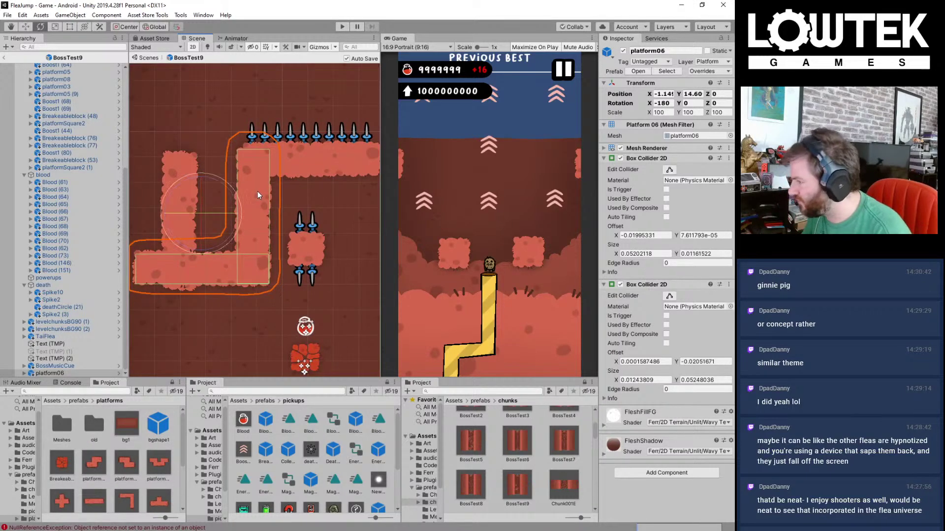
left_click_drag(225, 190, 460, 228)
middle_click_drag(246, 204, 253, 223)
key("w")
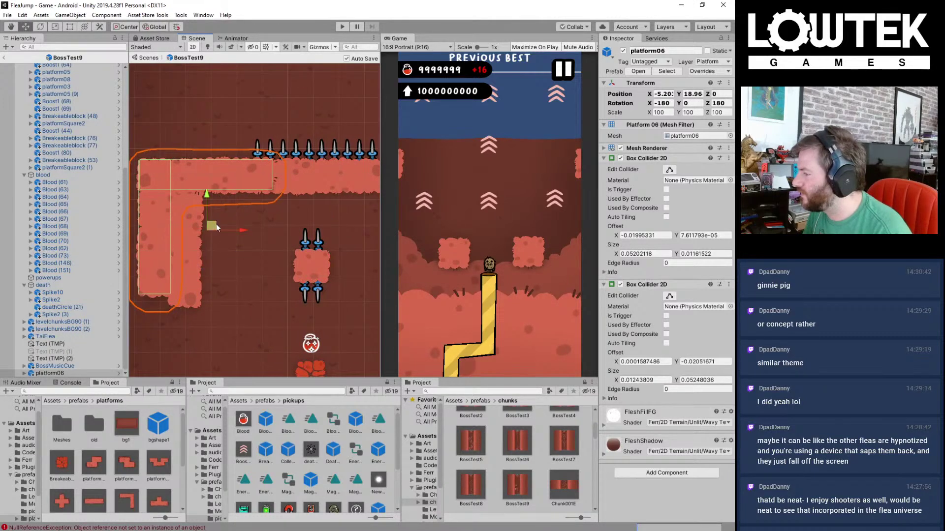
left_click_drag(216, 223, 333, 258)
Step: Delete the spiked horizontal platform and move the L-shaped platform up under the spike row, to about X -1.07, Y 19
left_click(301, 180)
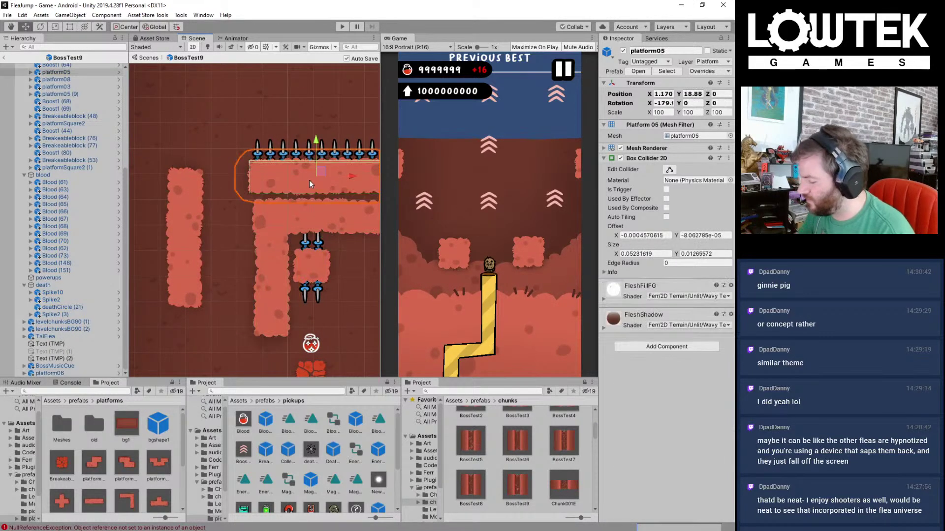
key("Delete")
middle_click_drag(286, 187, 258, 195)
left_click(277, 224)
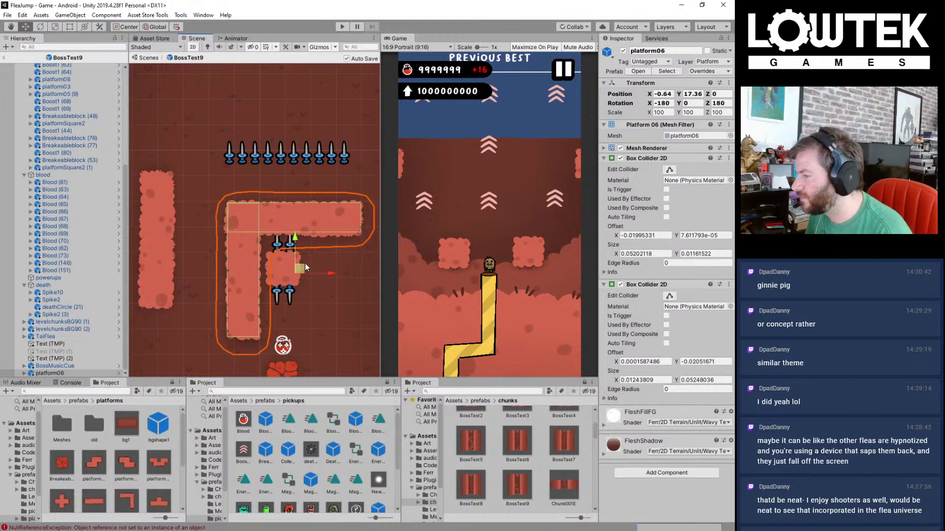
left_click_drag(305, 263, 295, 222)
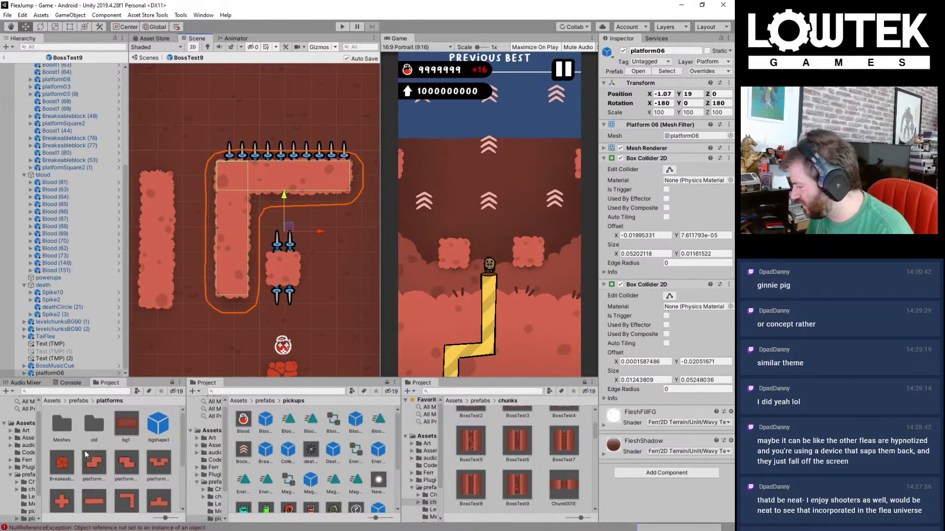
Step: Undo the L-shaped platform's last move and the deletion of the horizontal platform
middle_click_drag(267, 297, 291, 195)
scroll(295, 196, "down", 5)
key("ctrl+z")
key("ctrl+z")
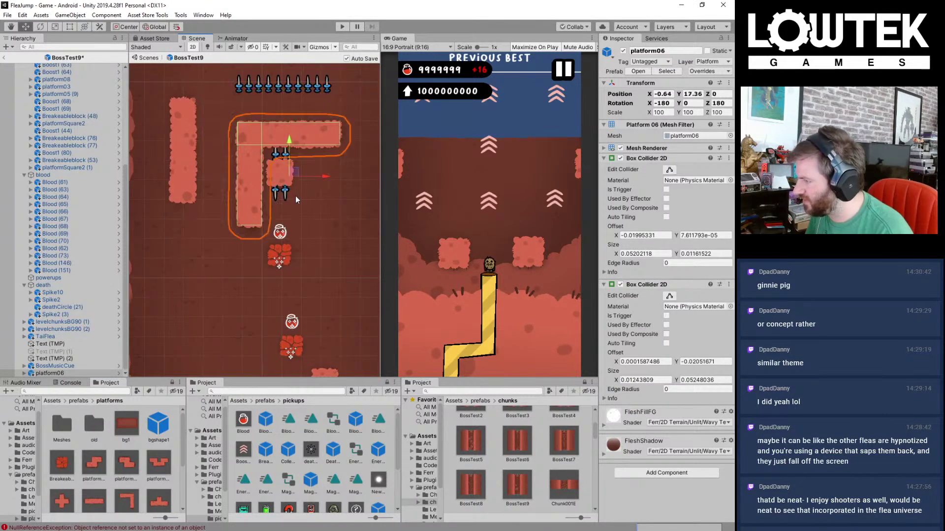
key("ctrl+z")
Step: Move the horizontal platform above the spike row to about X 0.82, Y 21.7, and the L-shaped platform under it to X -1.03, Y 18.91
middle_click_drag(301, 140, 307, 227)
scroll(297, 185, "up", 5)
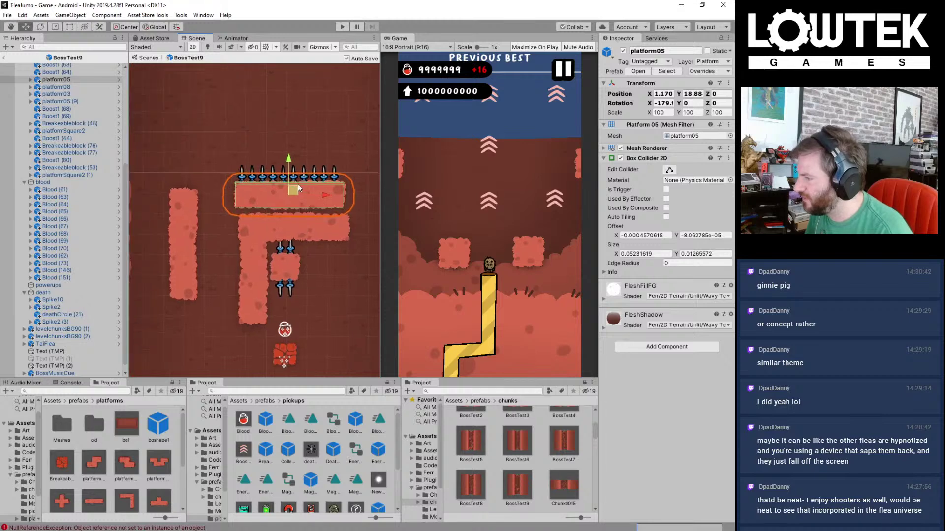
left_click_drag(296, 192, 289, 123)
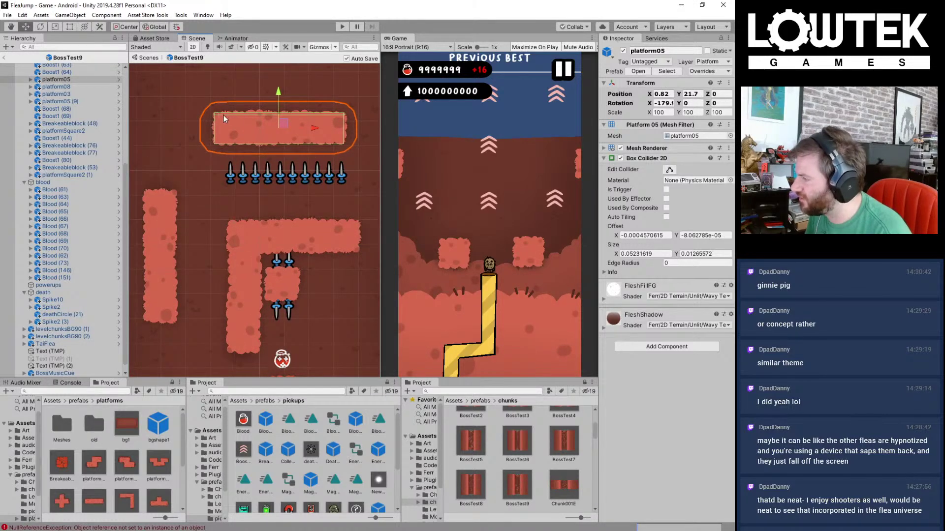
left_click(251, 248)
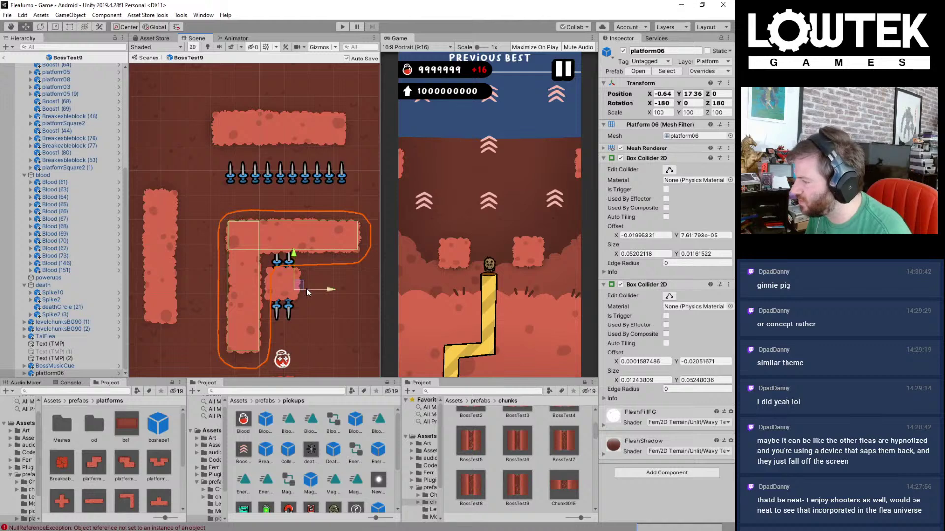
left_click_drag(298, 285, 293, 250)
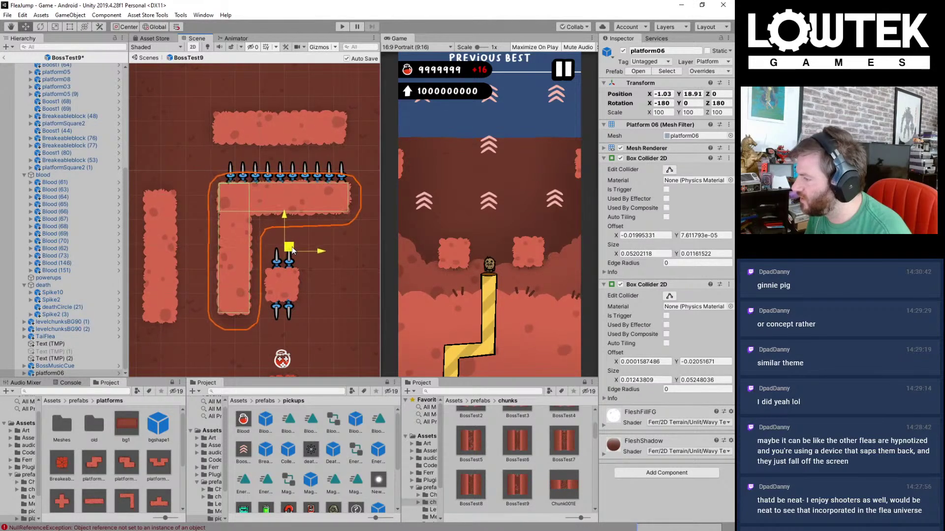
Step: Shift the vertical platform farther left of the L-shaped platform, to about X -4.73, Y 16.77
middle_click_drag(179, 215, 233, 200)
left_click(211, 215)
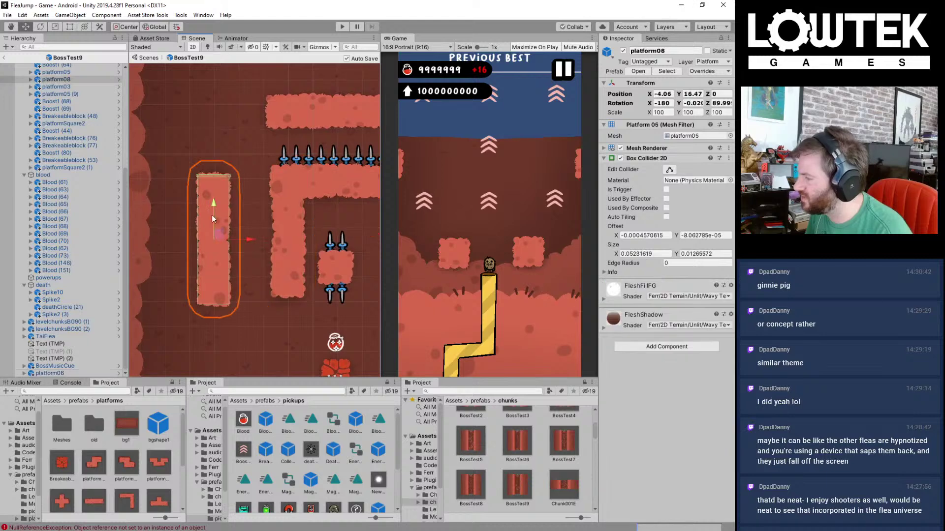
left_click_drag(225, 238, 206, 234)
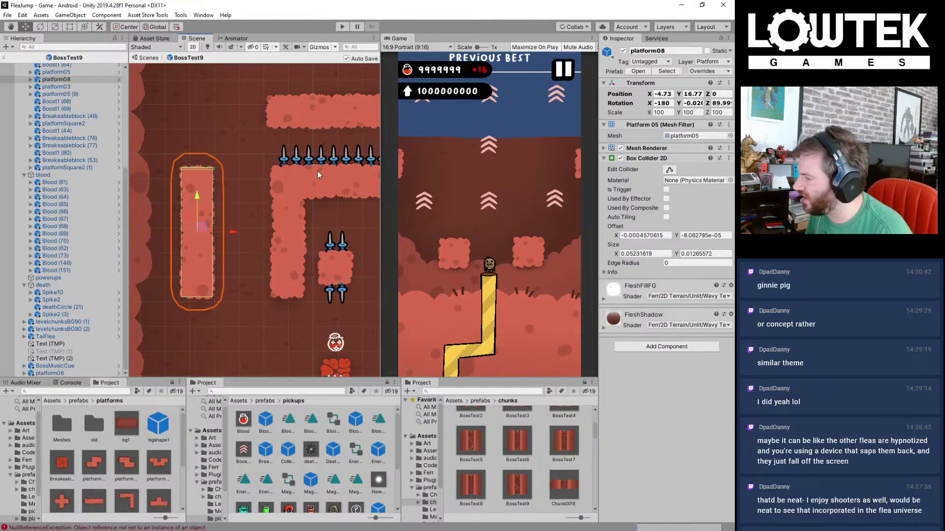
Step: Raise the upper horizontal platform well above the spike row, to about X 1.14, Y 23.62
middle_click_drag(321, 122, 271, 153)
left_click(293, 146)
left_click_drag(294, 138, 300, 91)
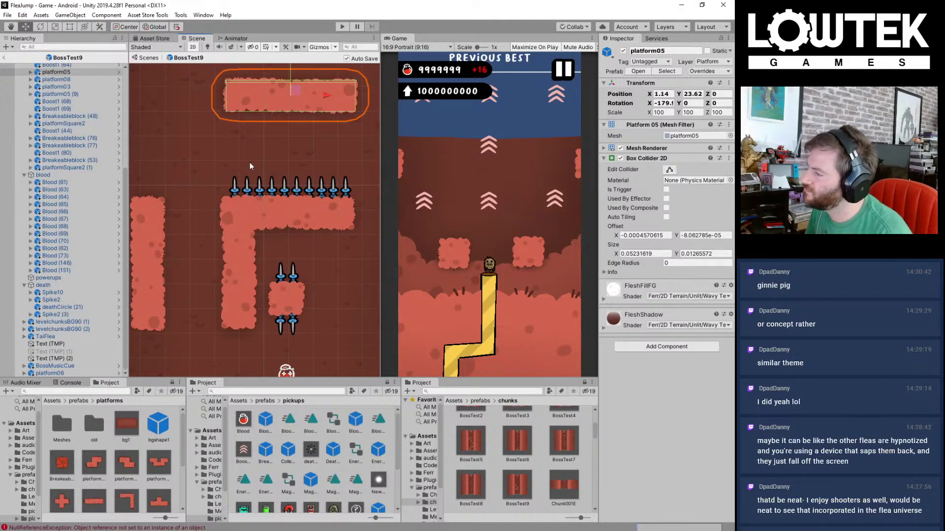
Step: Duplicate the downward spike pair and set the copy under the upper platform's left end, at about X -0.7, Y 22.66
left_click(294, 328)
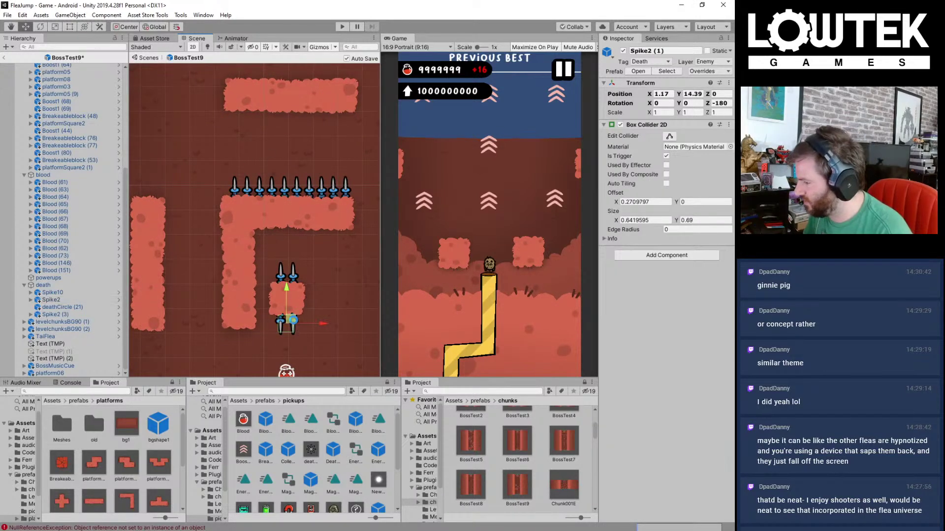
key("ctrl+d")
left_click_drag(290, 324, 248, 118)
middle_click_drag(265, 184, 281, 189)
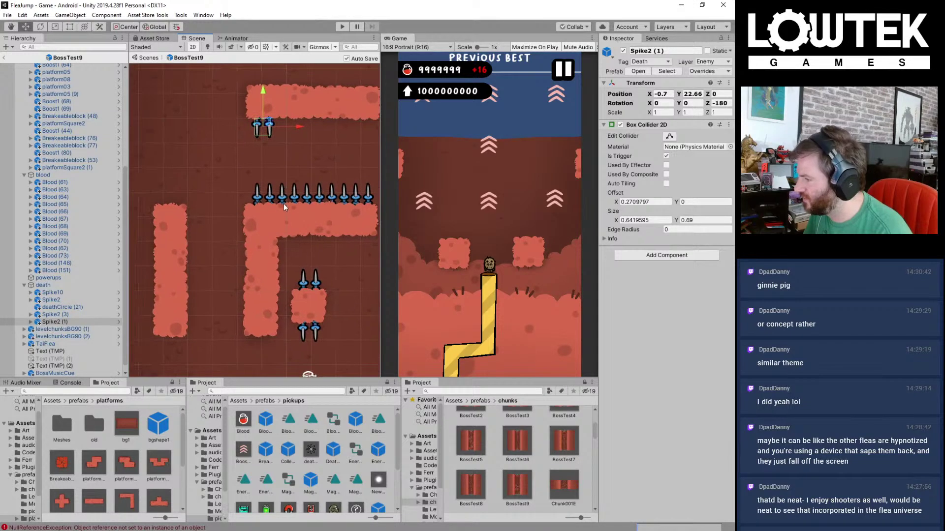
Step: Duplicate the Spike10 row, rotate it to -90 degrees along the vertical platform's right side, shift both left together, and save
left_click(294, 196)
key("ctrl+d")
key("e")
left_click_drag(336, 174, 189, 271)
key("w")
left_click(204, 268, "shift")
key("ctrl+s")
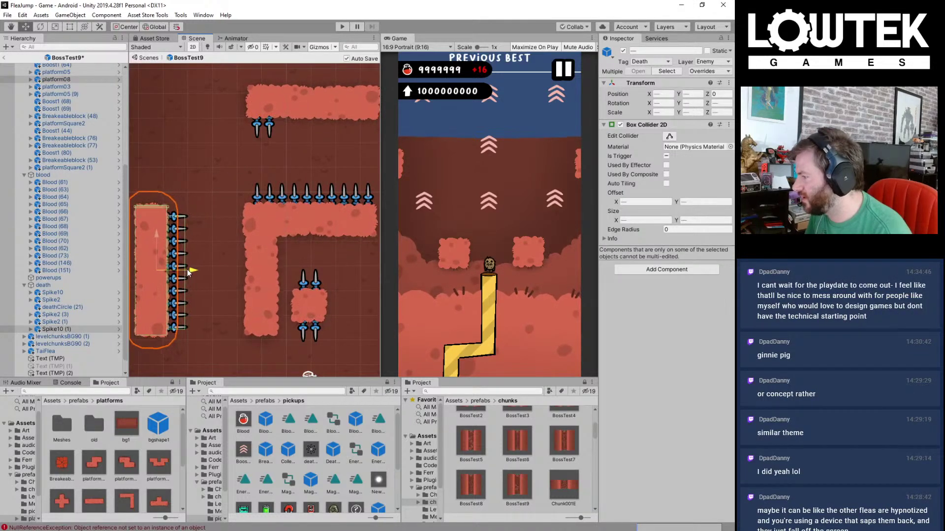
key("ctrl+s")
Step: Duplicate the vertical spike row, turn the copy 180 degrees, and set it against the L-shaped platform's left side, at about X -2.11, Y 14.51
left_click(179, 234)
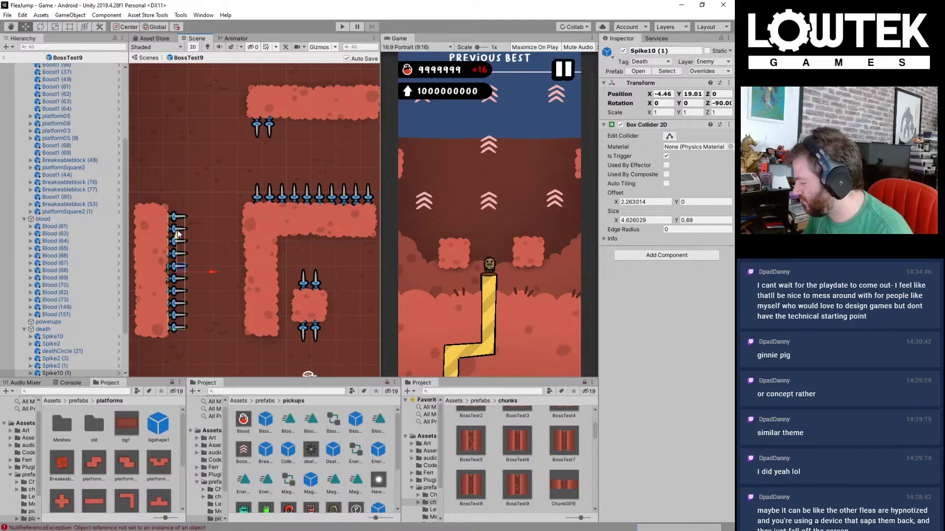
key("e")
left_click_drag(195, 241, 423, 304, "ctrl")
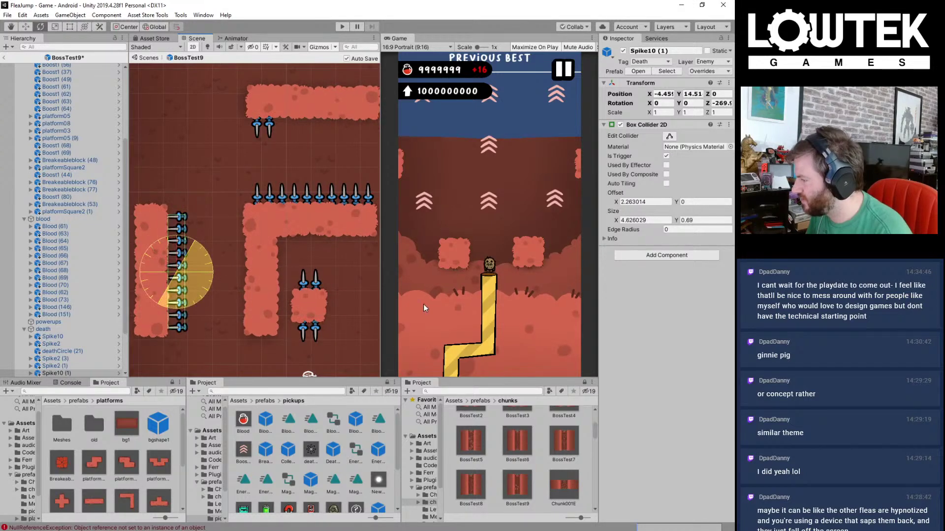
key("ctrl+z")
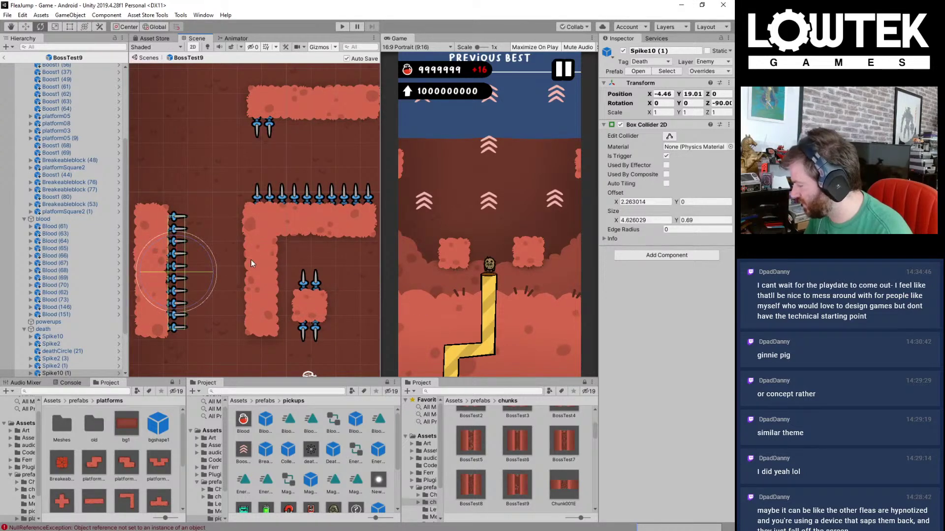
key("ctrl+d")
left_click_drag(195, 240, 270, 273, "ctrl")
key("w")
scroll(269, 273, "down", 3)
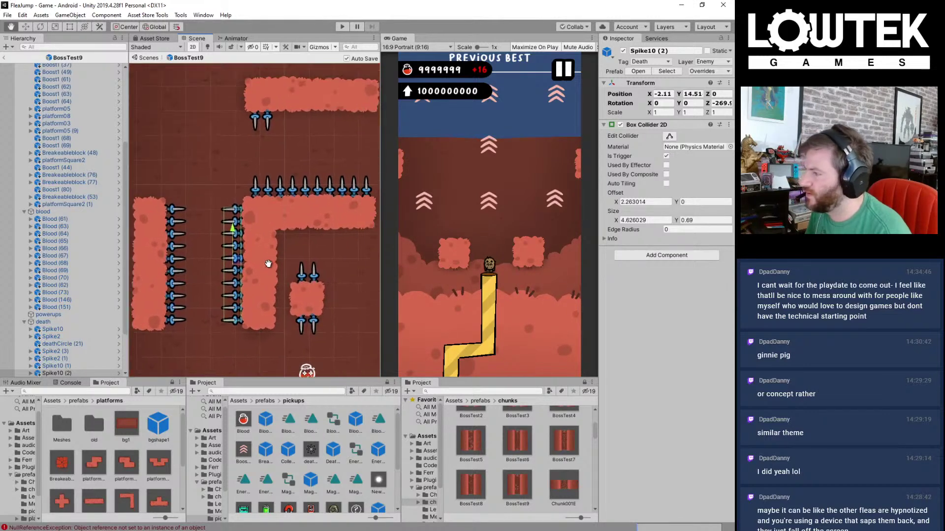
Step: Duplicate the boost near the Boss Chase text and place the copy just below the gap between the two spike-lined platforms
middle_click_drag(266, 262, 287, 165)
scroll(316, 248, "down", 2)
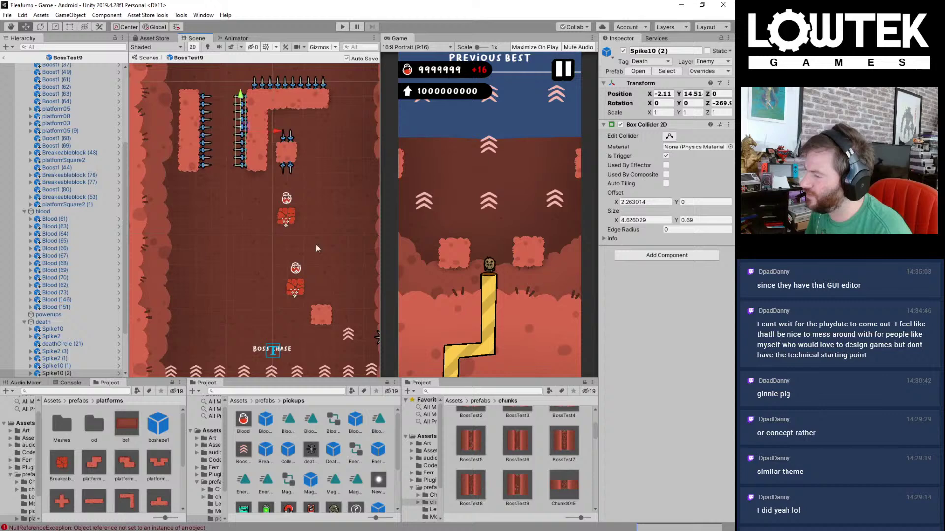
left_click(349, 336)
key("ctrl+d")
left_click_drag(356, 329, 232, 105)
scroll(215, 136, "up", 3)
Step: Add two more boost copies up the spiked gap, at X -3.27 with Y about 16.35 and 18.96
key("ctrl+d")
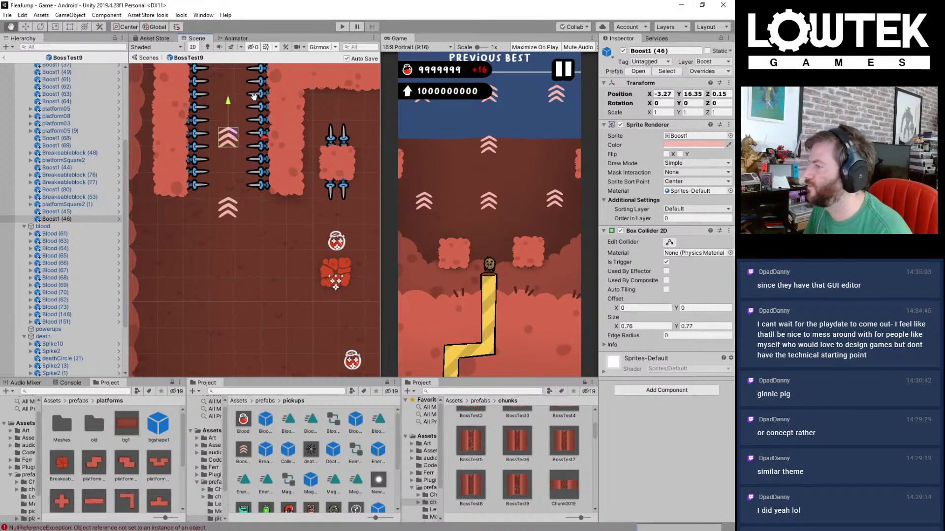
middle_click_drag(232, 104, 215, 224)
key("ctrl+d")
left_click_drag(210, 226, 215, 156)
middle_click_drag(234, 163, 248, 190)
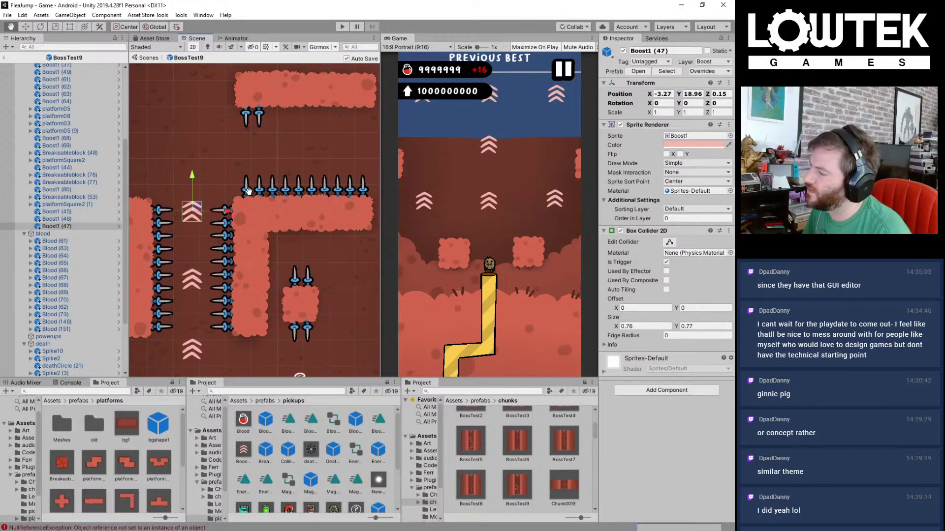
Step: Duplicate the deathCircle beside the lower wall and place the copy above the spiked boost corridor, at about X -3.28, Y 23.06
middle_click_drag(247, 191, 286, 205)
scroll(265, 177, "down", 10)
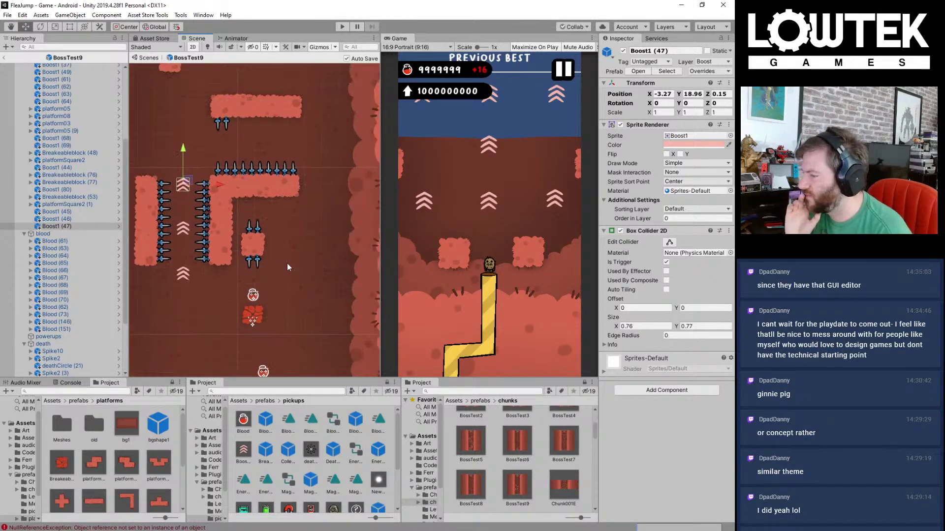
left_click(326, 355)
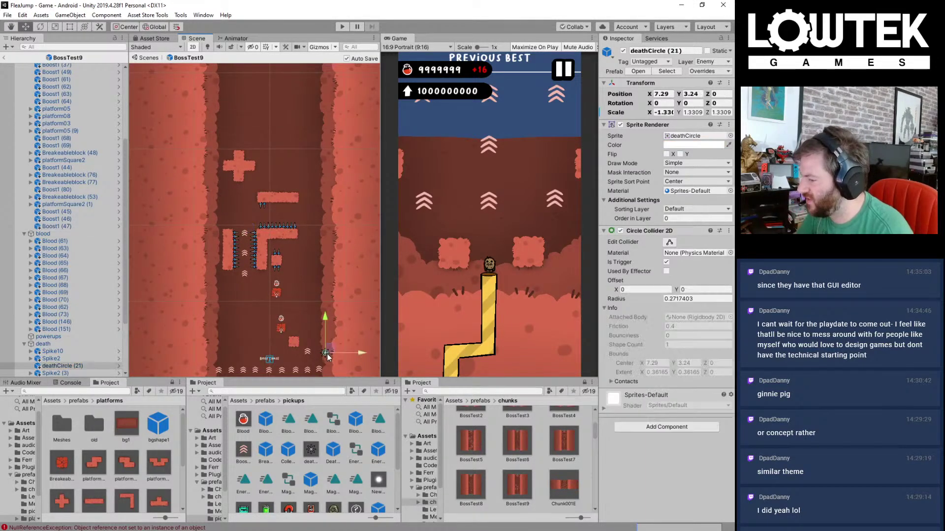
key("ctrl+d")
left_click_drag(326, 354, 250, 201)
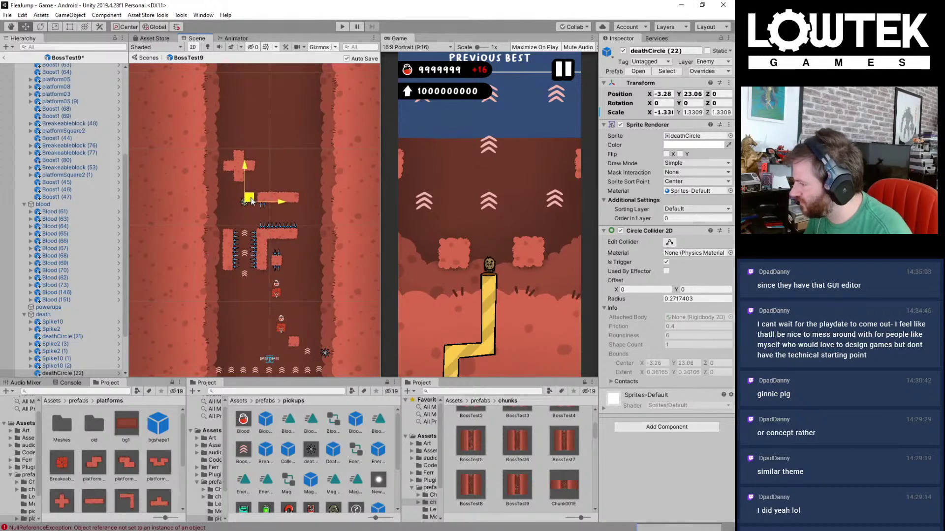
scroll(282, 291, "up", 3)
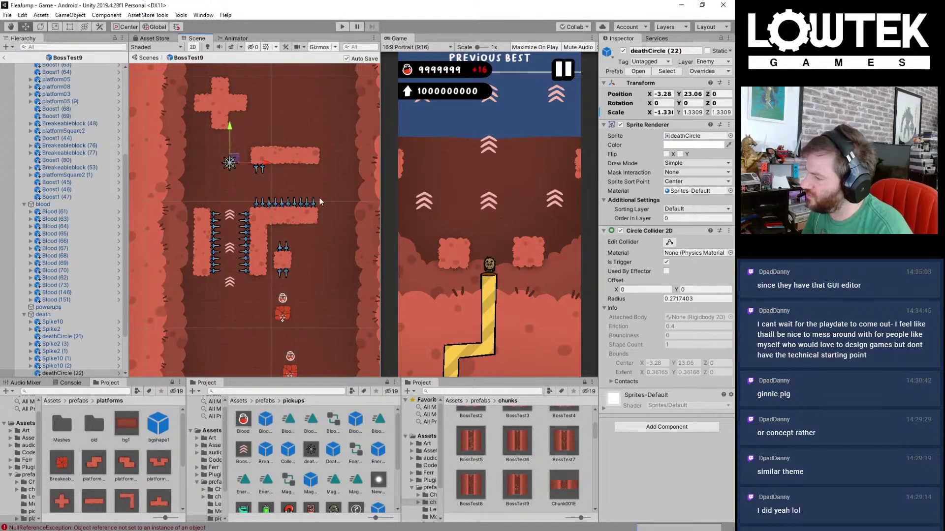
Step: Duplicate the breakable block and blood pickup below the small spiked square, place the copies at the spiked ledge's wall-side end, and save the prefab
scroll(286, 316, "up", 2)
left_click_drag(314, 282, 261, 336)
key("ctrl+d")
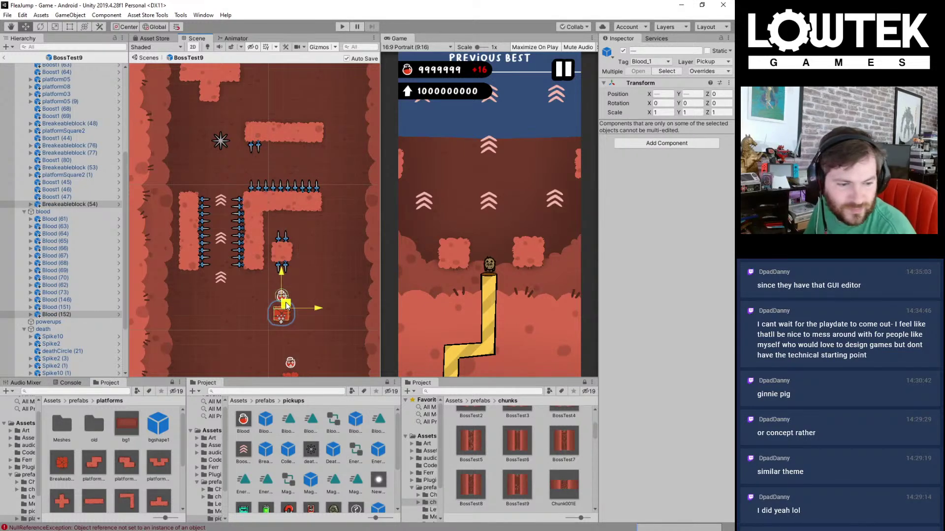
left_click_drag(286, 305, 337, 189)
key("ctrl+s")
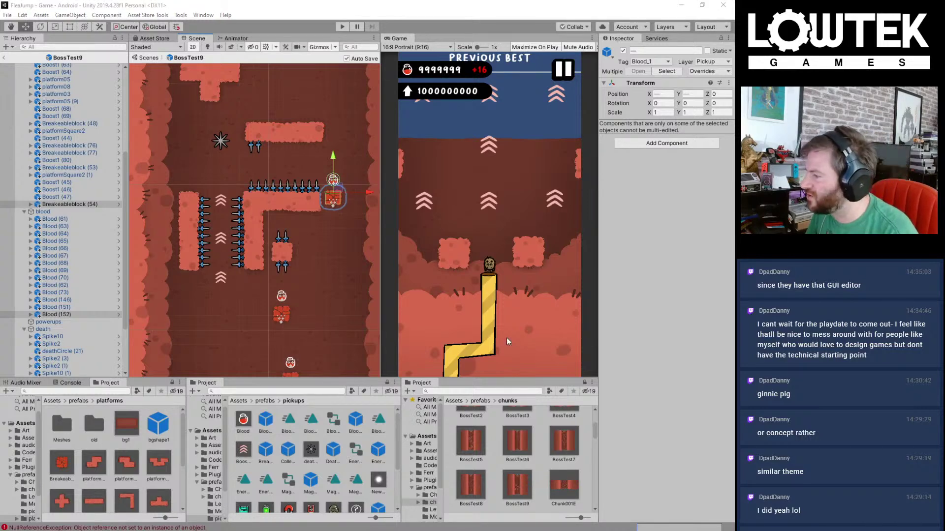
Step: Duplicate the breakable block and blood pair twice, stepping the copies diagonally upward from the spiked ledge to the side wall
key("f")
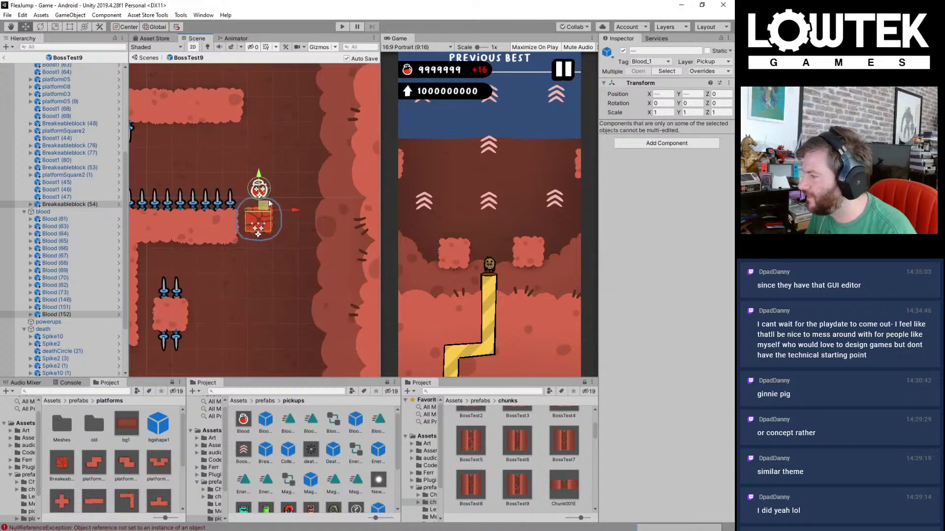
key("ctrl+d")
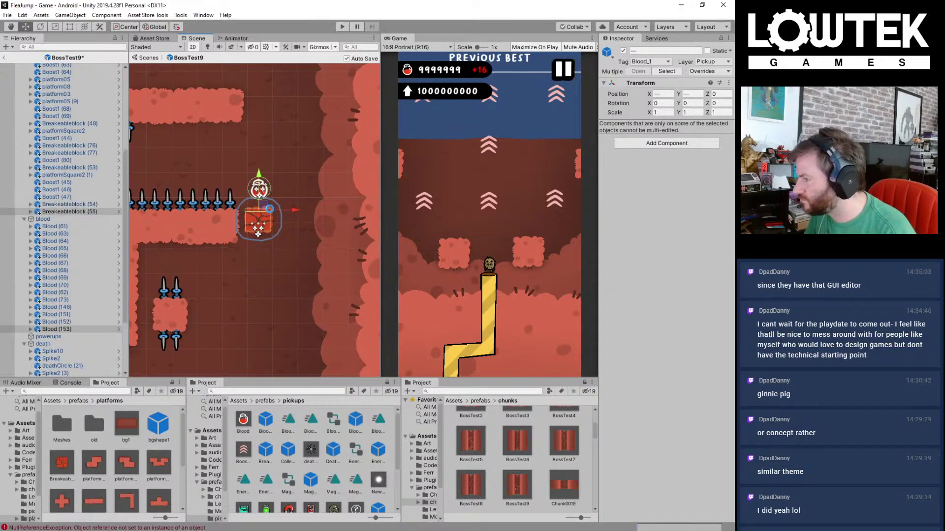
left_click_drag(267, 207, 322, 158)
key("ctrl+d")
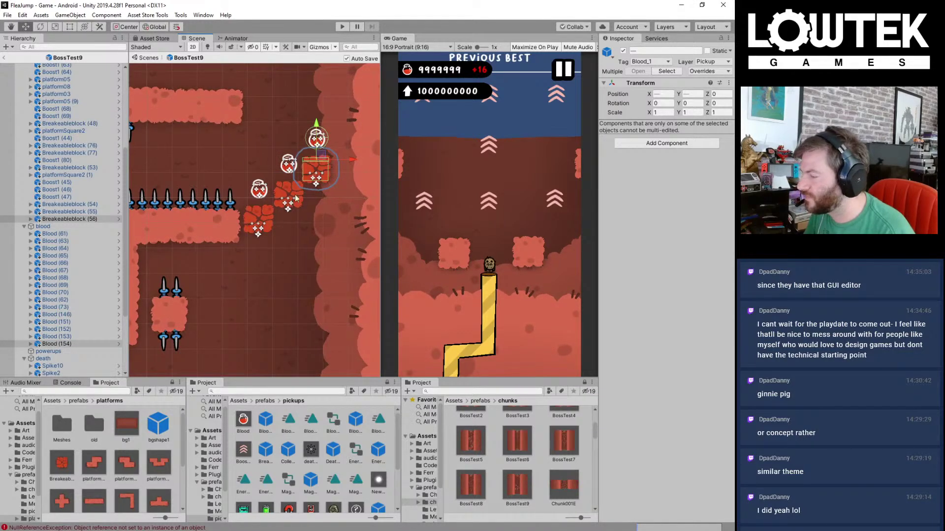
middle_click_drag(284, 201, 307, 253)
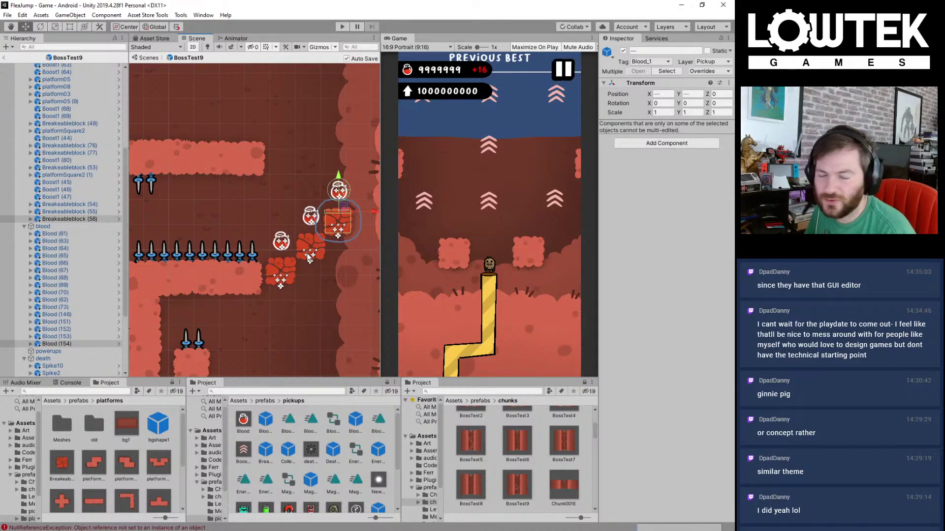
middle_click_drag(308, 255, 304, 300)
middle_click_drag(244, 298, 338, 271)
Step: Switch to File Explorer, open a second window, and go to the art folder inside nessnake
key("alt+Tab")
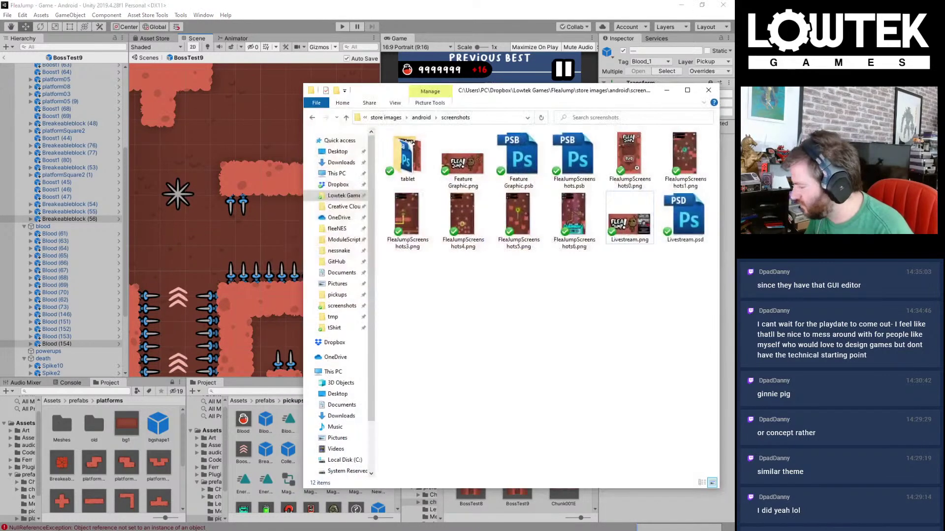
key("ctrl+n")
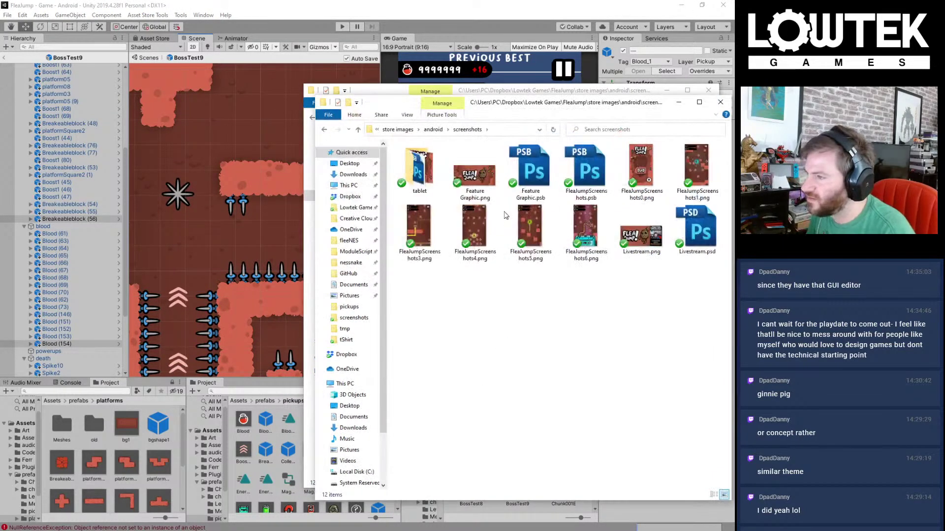
left_click_drag(507, 109, 398, 104)
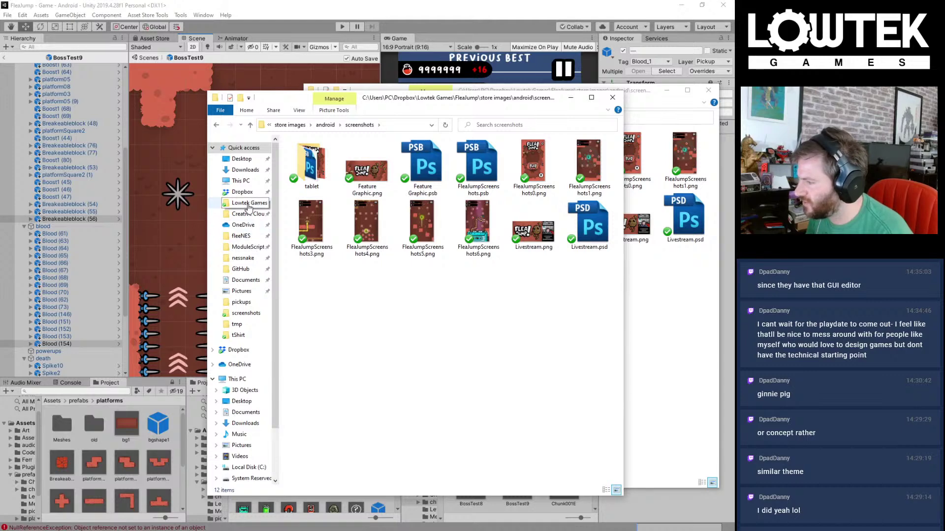
left_click(242, 262)
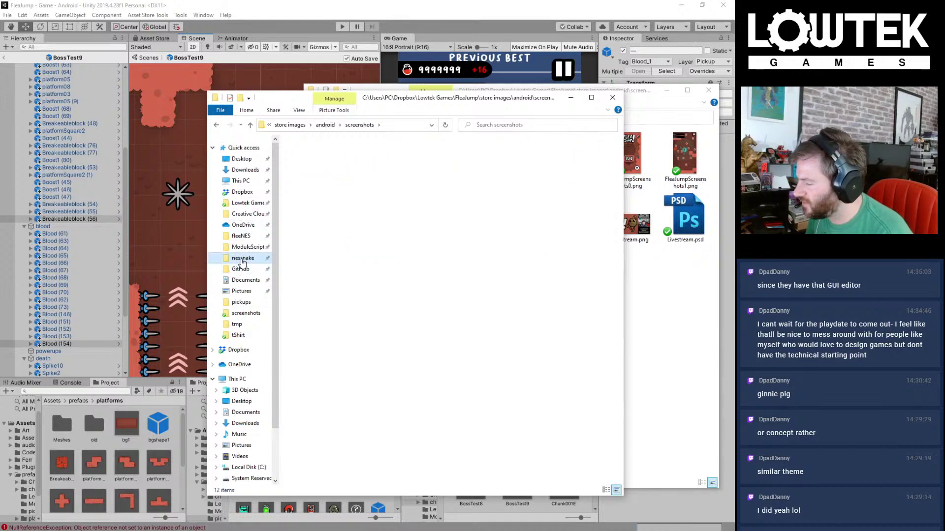
double_click(320, 166)
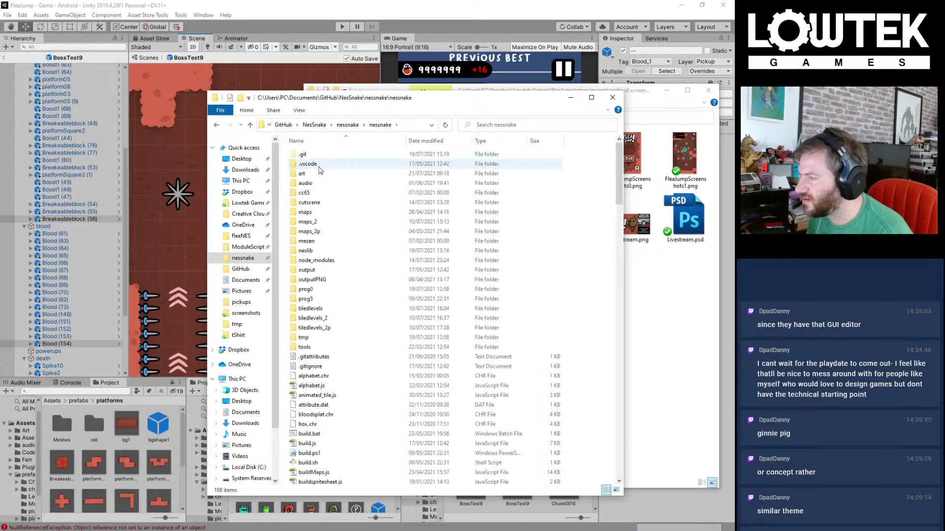
left_click(323, 280)
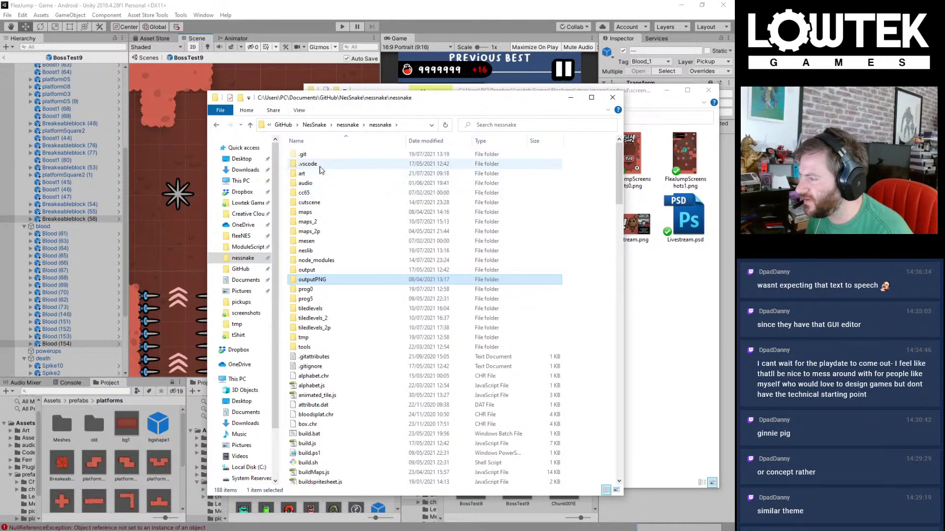
double_click(308, 174)
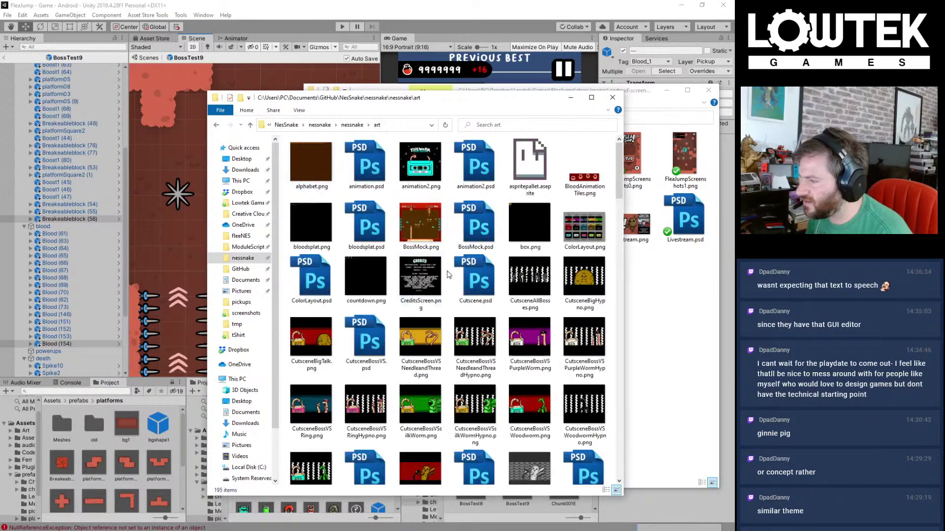
Step: View CutsceneFleada02Playdate.png, compare it with the coloured CutsceneFleada02.png, and close the image viewer
scroll(449, 275, "down", 3)
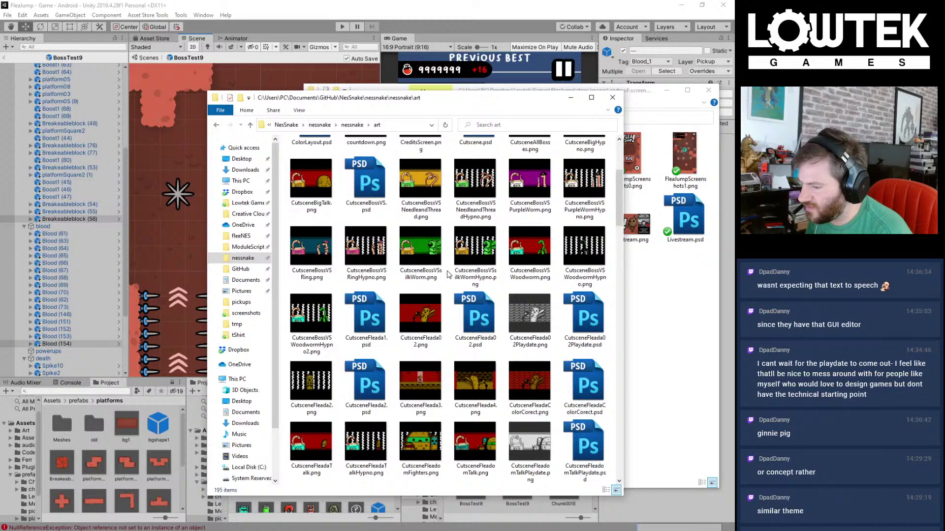
double_click(530, 315)
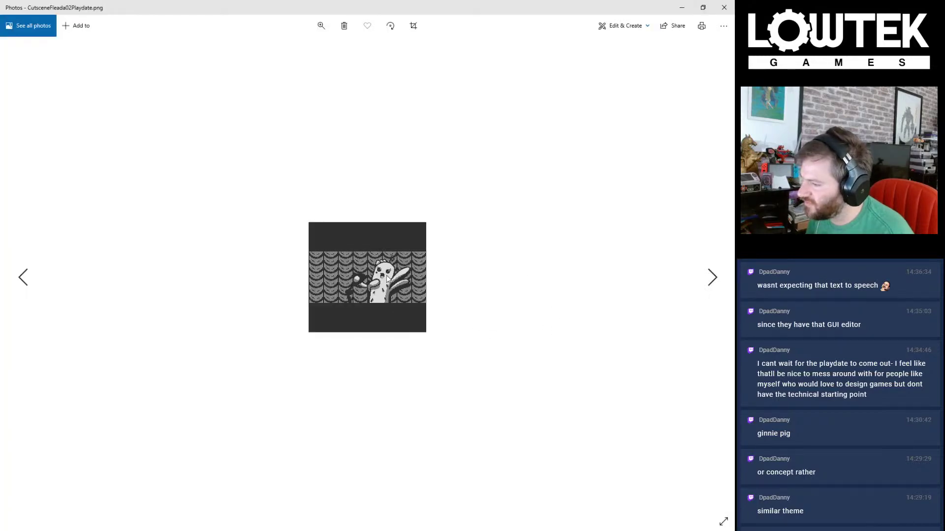
scroll(386, 276, "up", 1)
scroll(386, 275, "down", 1)
scroll(385, 276, "up", 1)
scroll(443, 299, "down", 1)
scroll(461, 306, "up", 1)
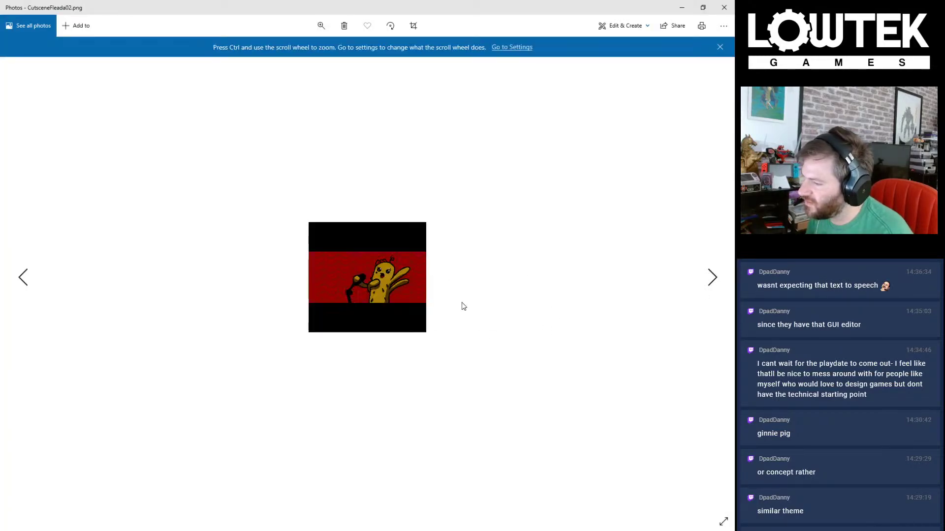
scroll(461, 306, "down", 1)
scroll(462, 306, "up", 1)
scroll(462, 306, "down", 1)
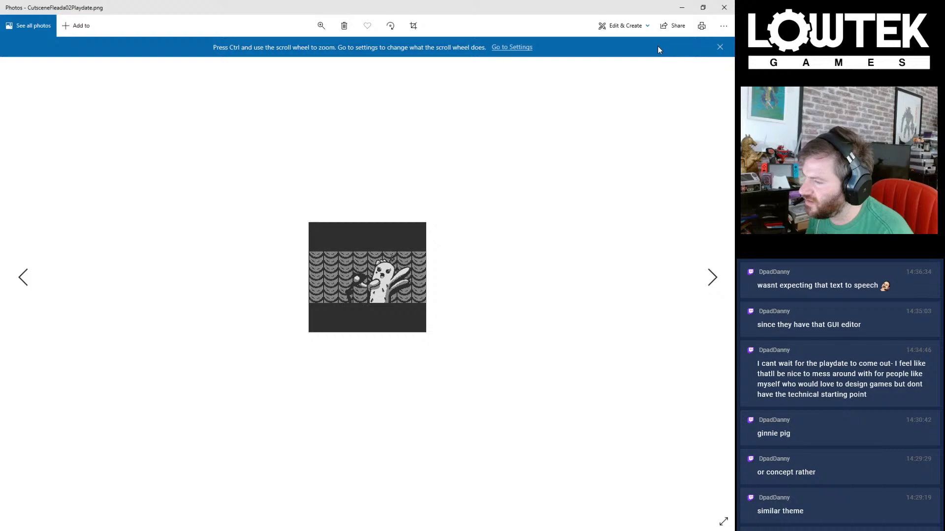
left_click(731, 12)
Step: View CutsceneFleadomTalkPlaydate.png from the art folder and close it
left_click(476, 386)
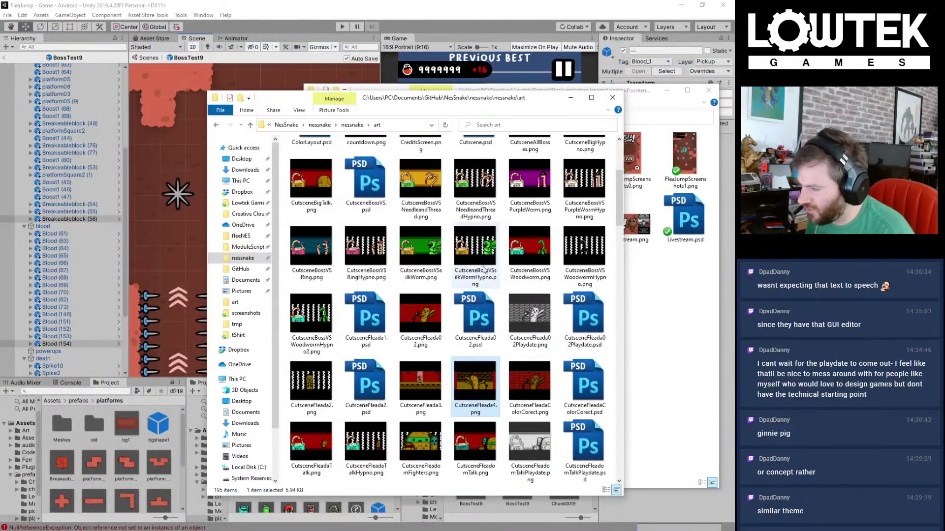
double_click(529, 445)
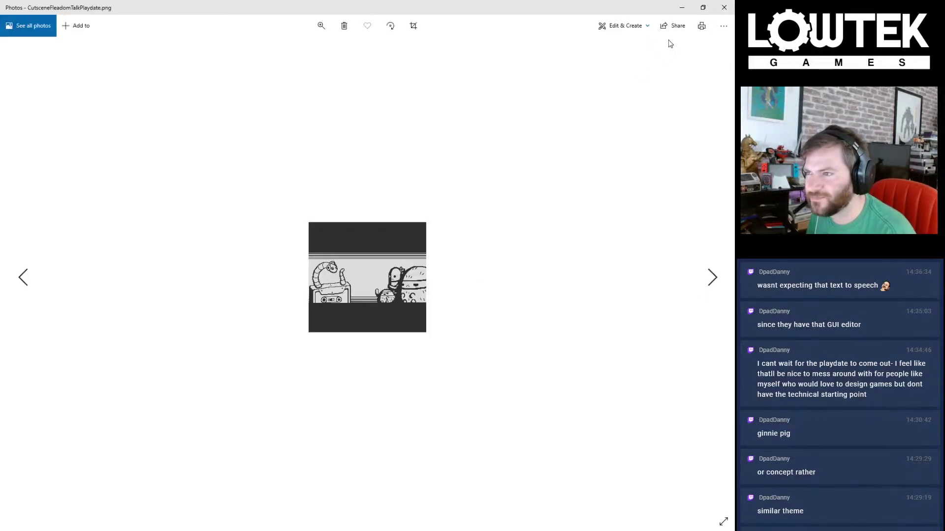
left_click(724, 7)
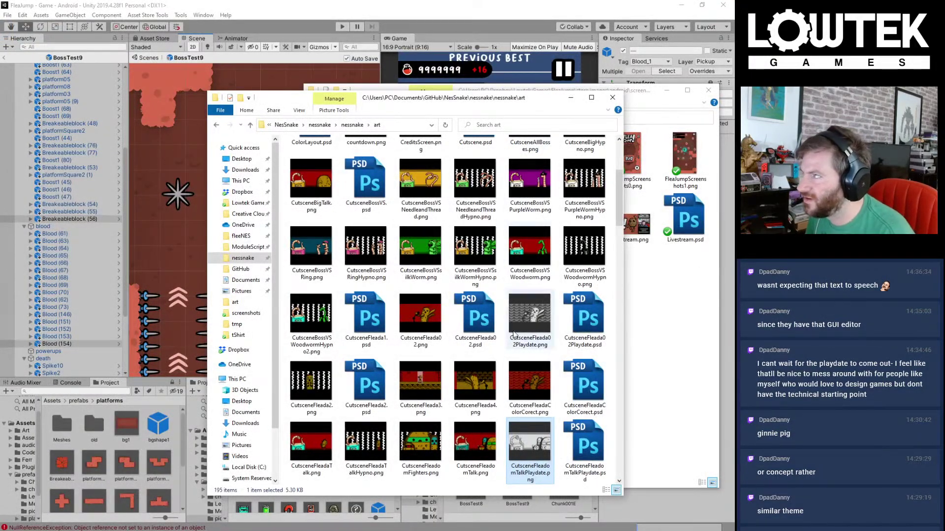
Step: Browse the art folder, reopen CutsceneFleada02Playdate.png, examine its dithered artwork up close, and close it
scroll(479, 323, "down", 5)
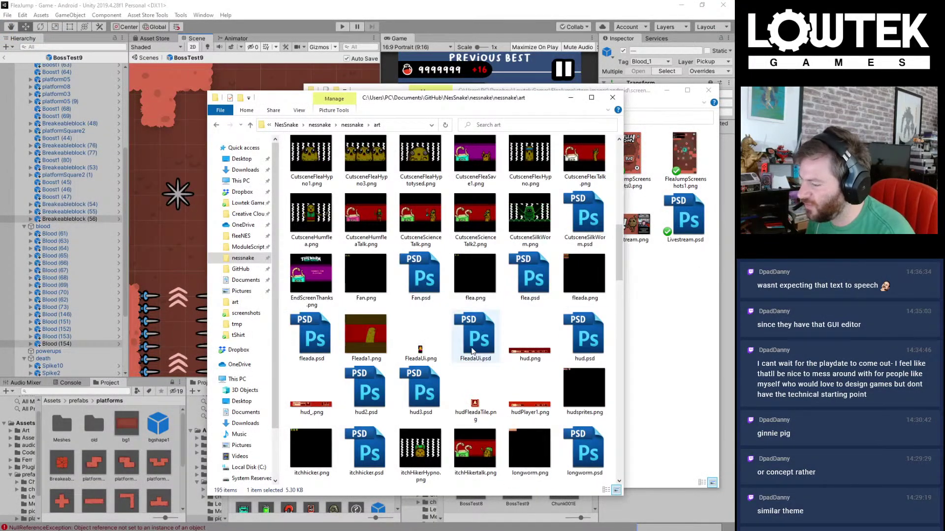
scroll(475, 351, "down", 8)
scroll(474, 350, "up", 7)
scroll(473, 350, "up", 10)
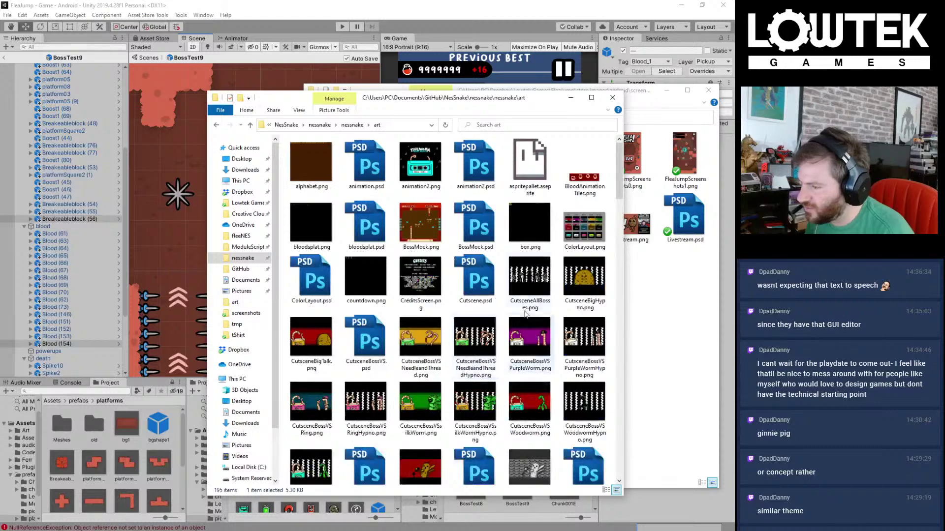
scroll(548, 405, "down", 2)
left_click(530, 318)
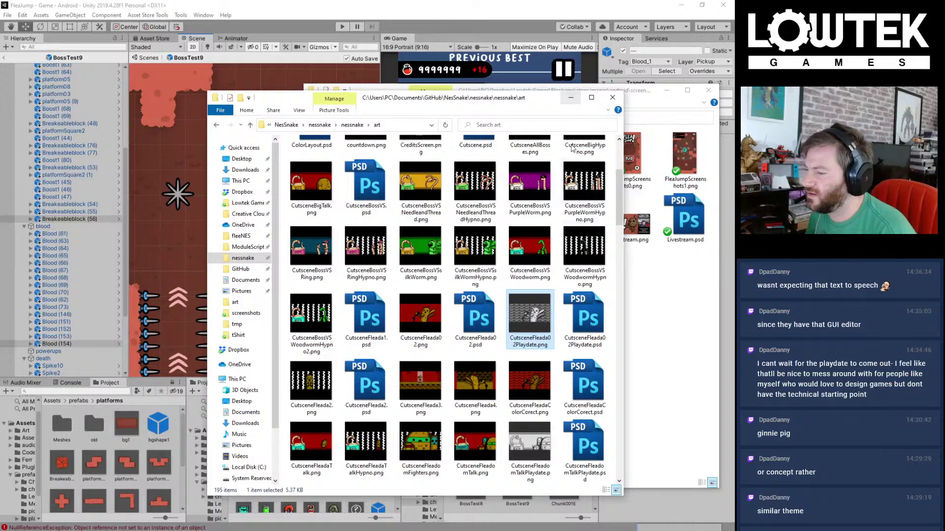
double_click(529, 323)
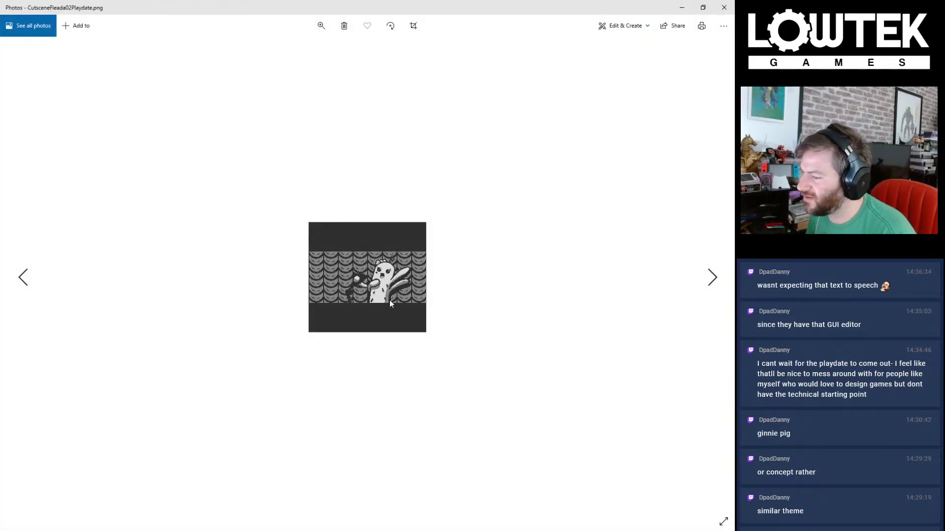
scroll(378, 293, "up", 5)
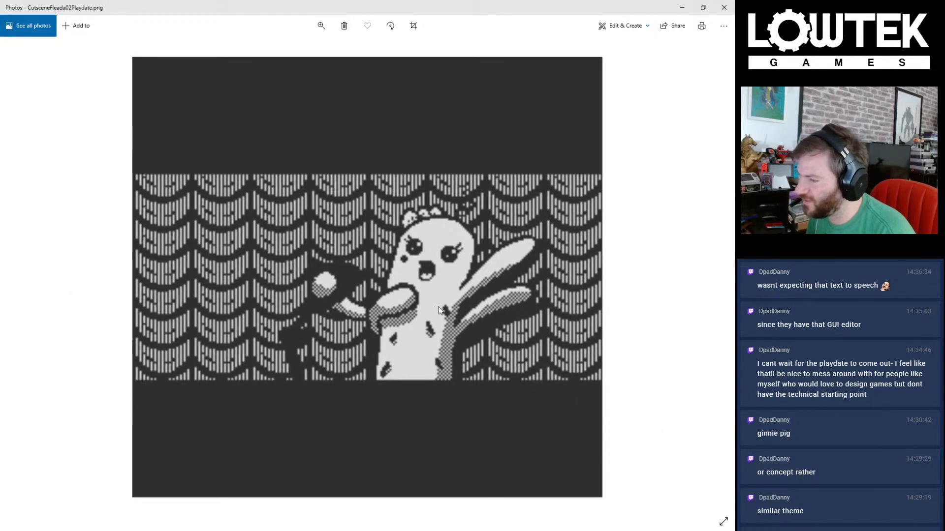
left_click(718, 10)
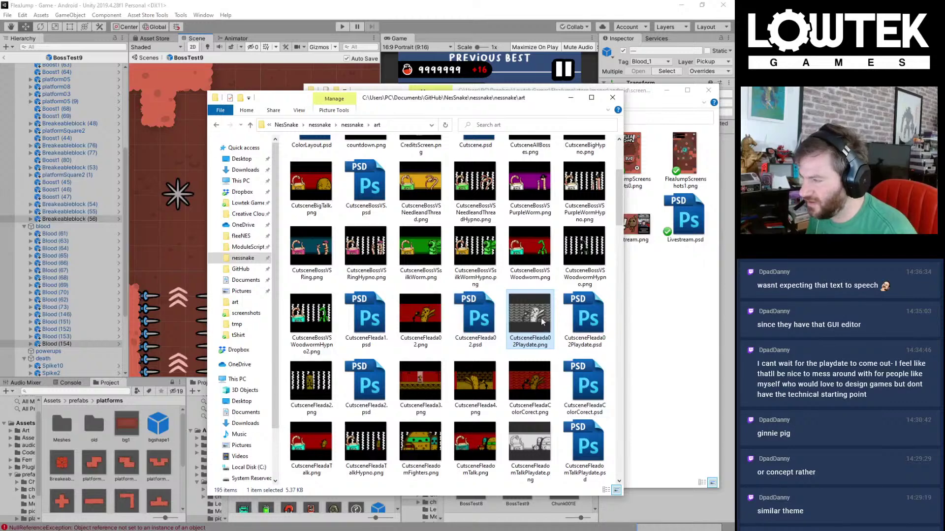
Step: Look through the remaining artwork in the art folder and return to the BossTest9 prefab in Unity
scroll(542, 321, "down", 15)
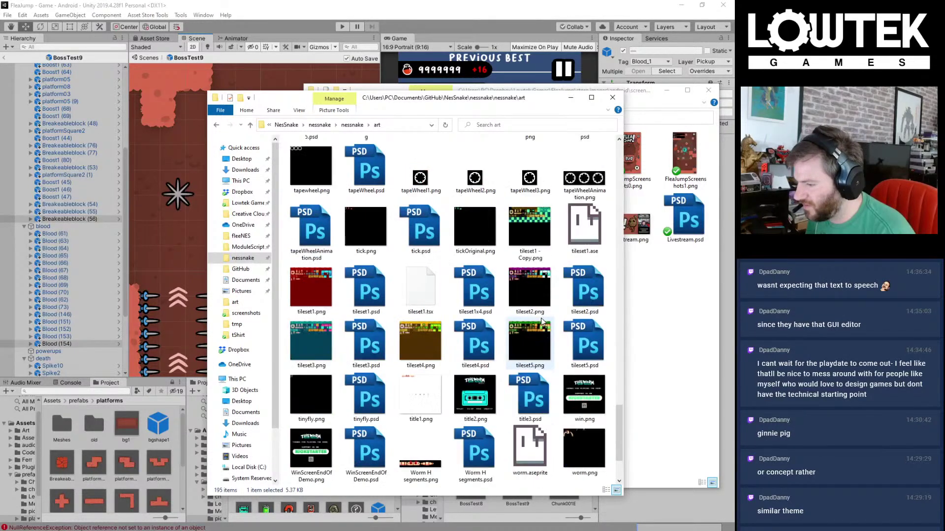
scroll(542, 318, "up", 10)
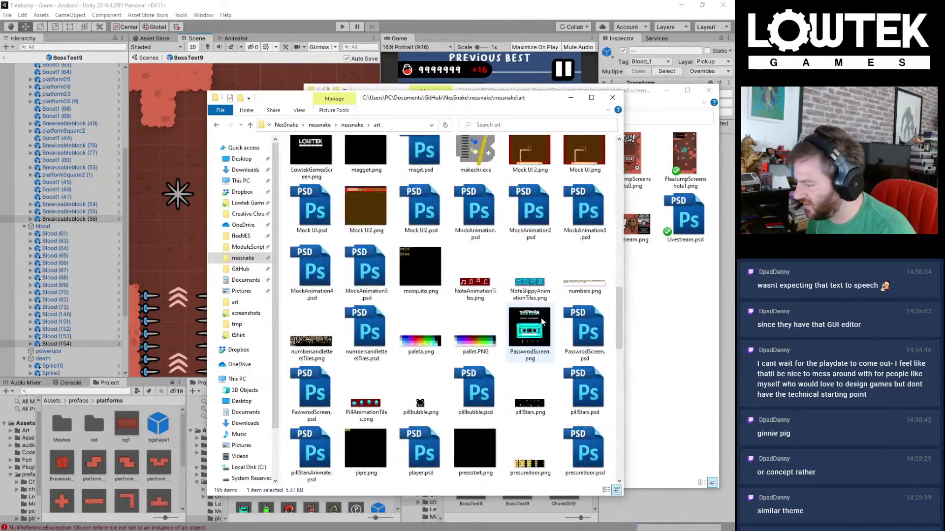
scroll(542, 319, "down", 12)
left_click(673, 339)
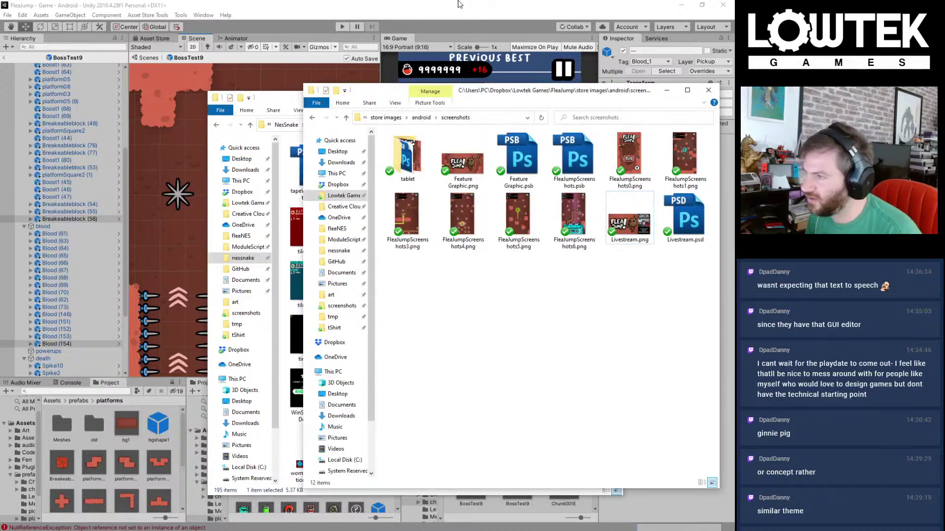
left_click(464, 4)
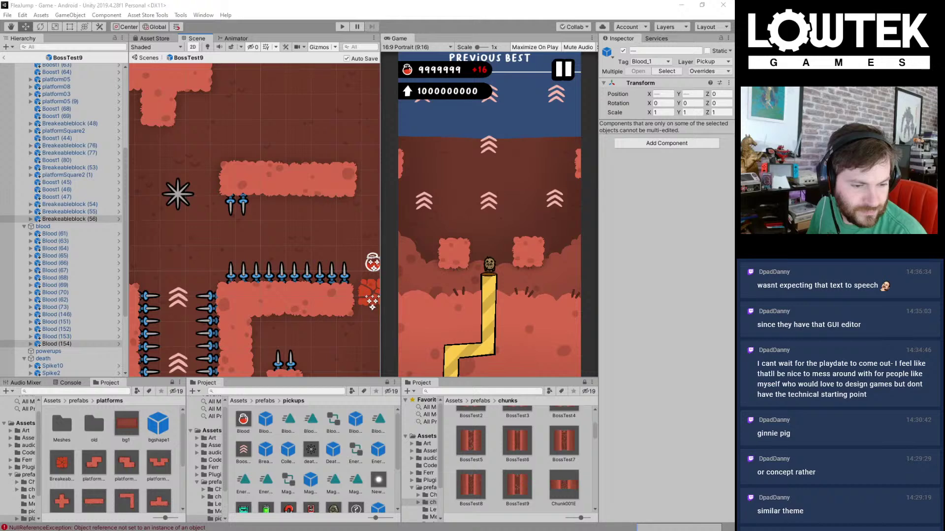
left_click(494, 5)
scroll(327, 163, "down", 2)
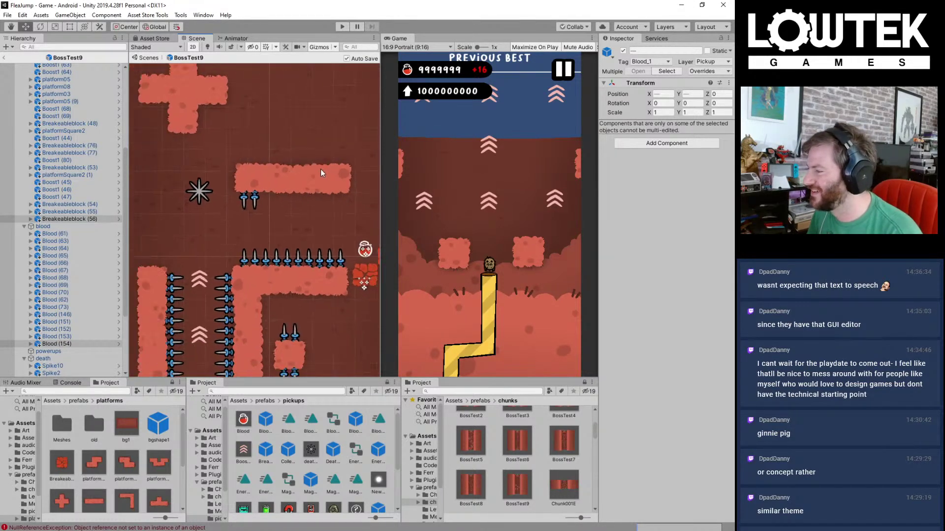
Step: Duplicate the topmost staircase breakable block with its blood pickup and place the copy at the end of the upper horizontal platform
middle_click_drag(334, 187, 276, 187)
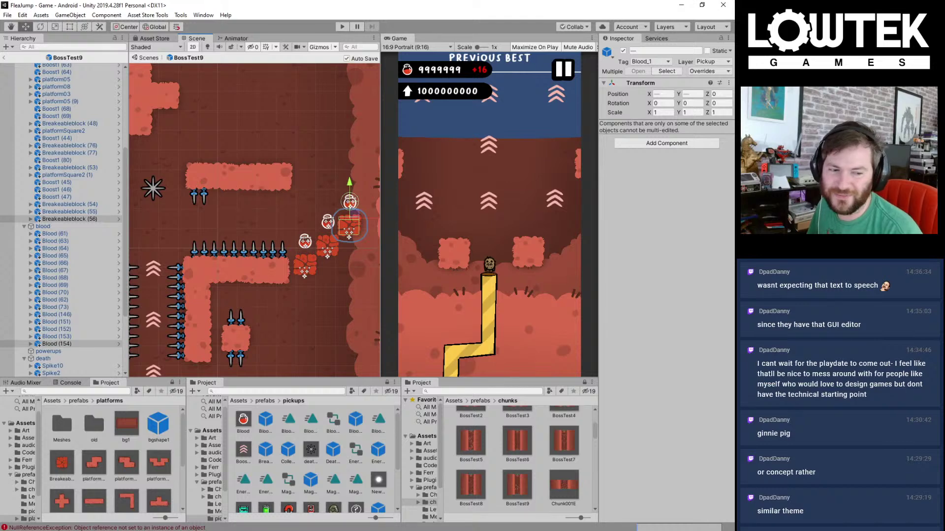
middle_click_drag(272, 229, 220, 224)
scroll(273, 188, "up", 2)
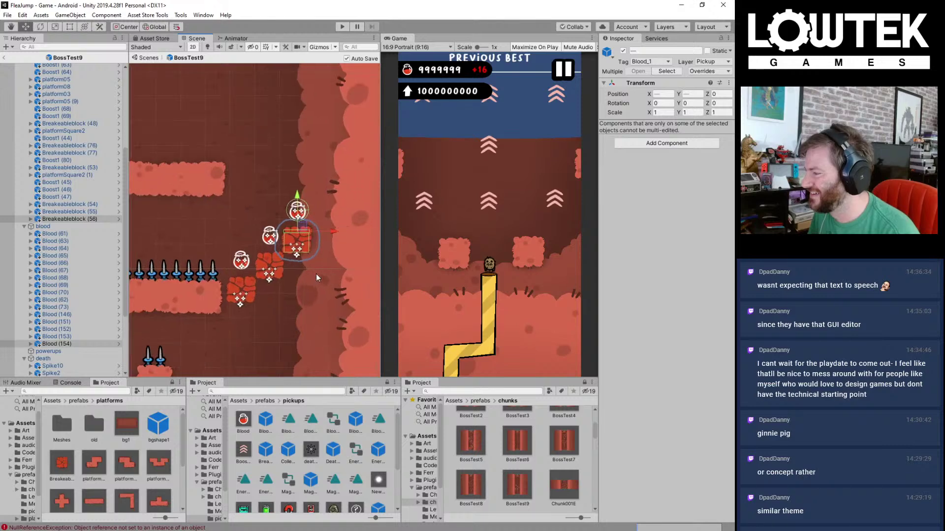
scroll(316, 273, "up", 1)
scroll(221, 241, "down", 3)
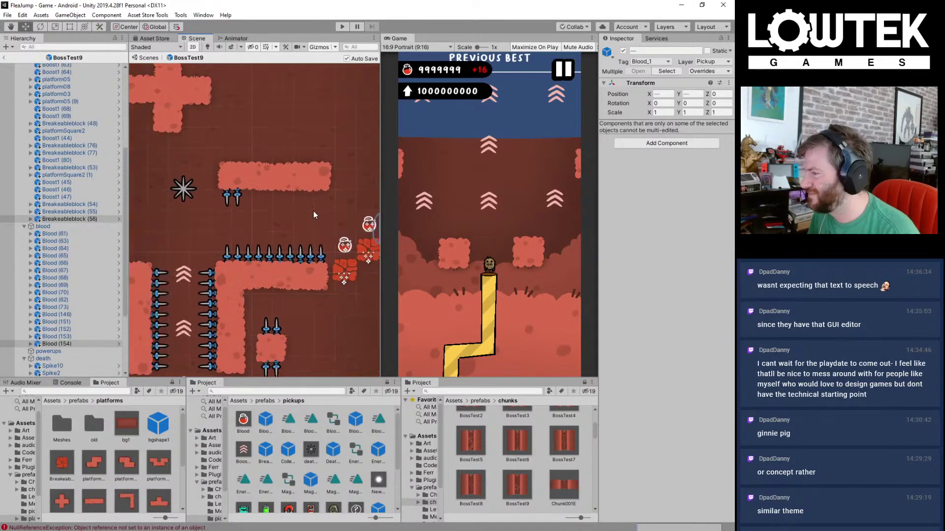
scroll(293, 235, "up", 4)
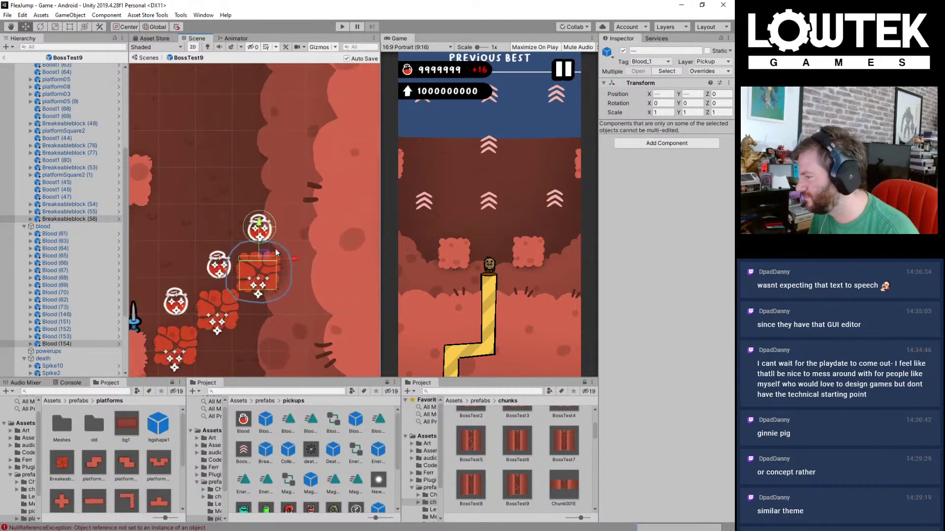
key("ctrl+d")
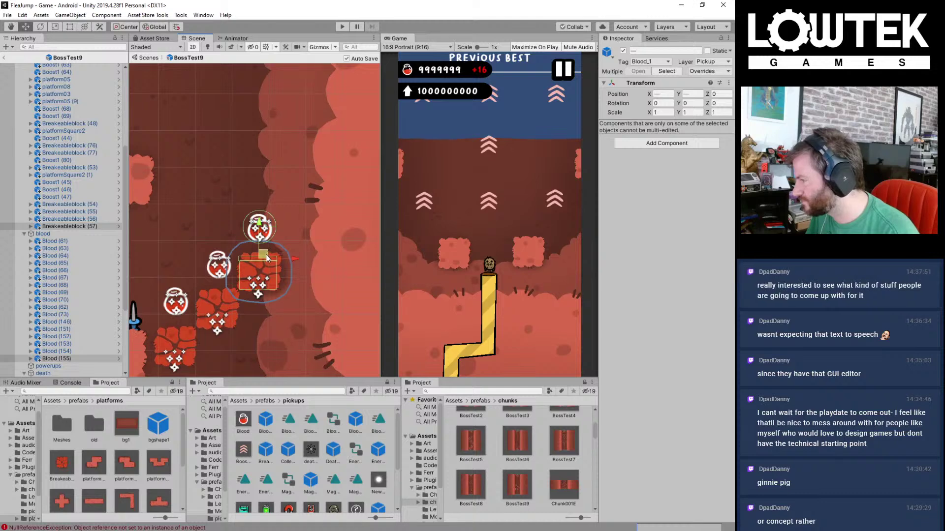
left_click_drag(266, 255, 186, 167)
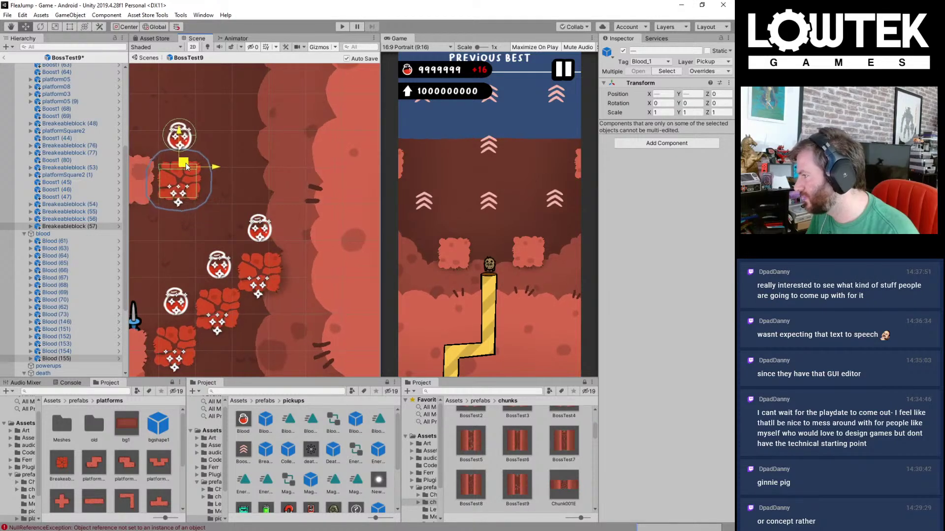
scroll(284, 230, "down", 3)
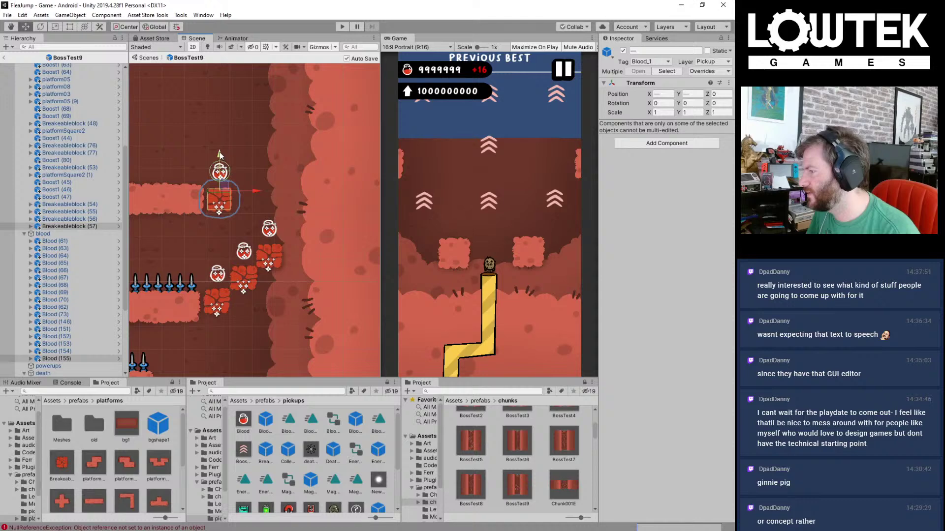
left_click_drag(220, 152, 219, 156)
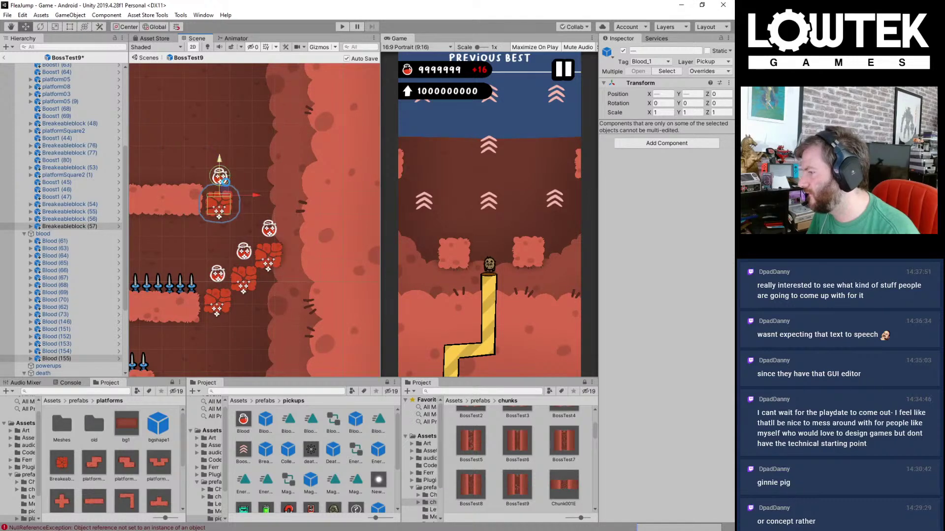
Step: Duplicate the lowest boost arrow of the spiked shaft and place the copy above the highest staircase block, about X 6.74, Y 24.12
middle_click_drag(236, 275, 279, 255)
left_click(269, 278)
scroll(265, 281, "up", 1)
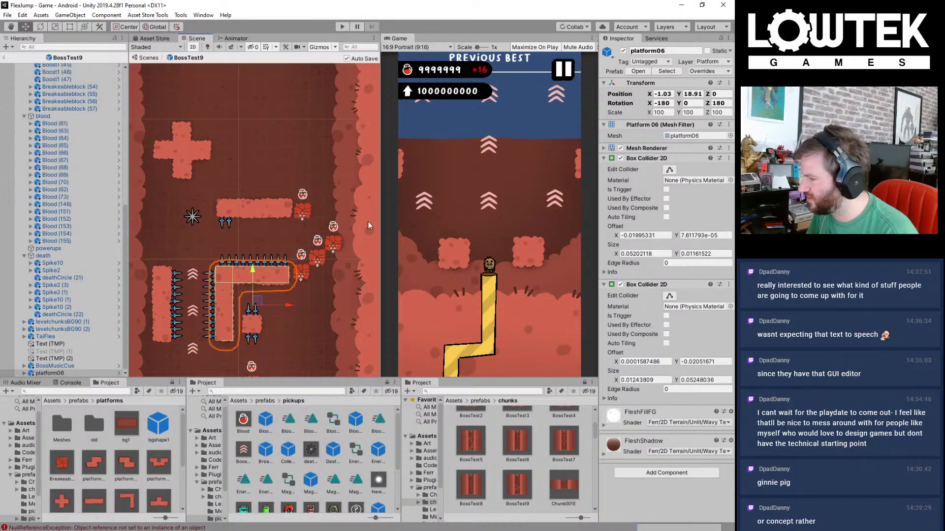
left_click(197, 350)
left_click(193, 350)
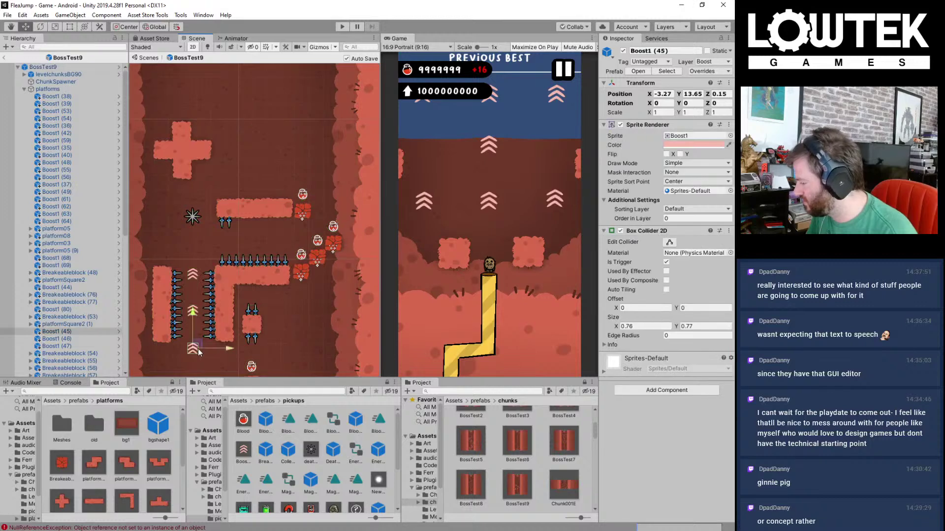
left_click_drag(197, 341, 338, 197)
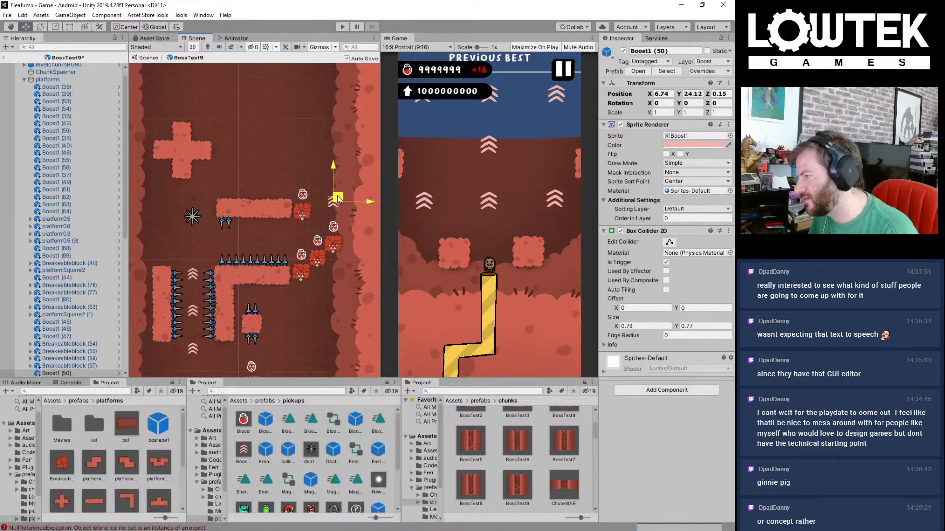
Step: Select the cluster of platforms, spikes, boosts, breakable blocks and blood pickups and move it down closer to the lower blocks
scroll(291, 191, "down", 8)
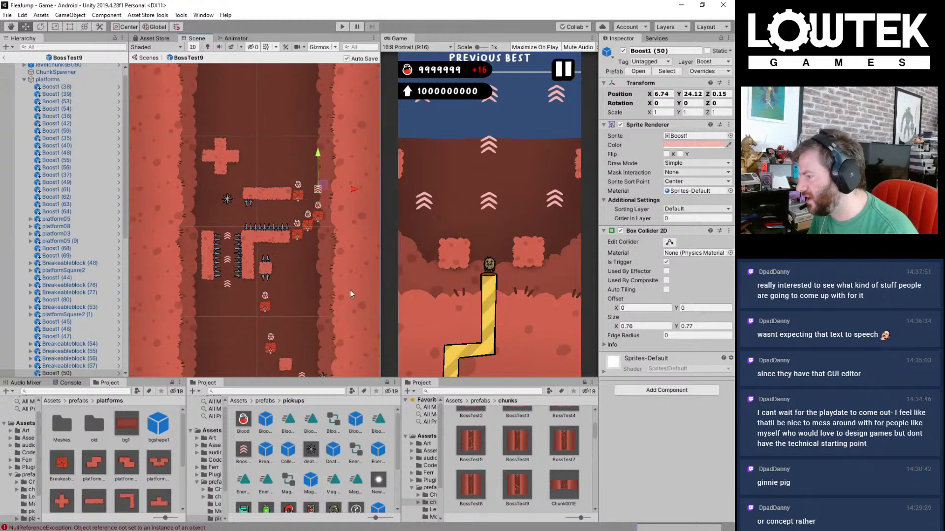
left_click_drag(360, 291, 182, 175)
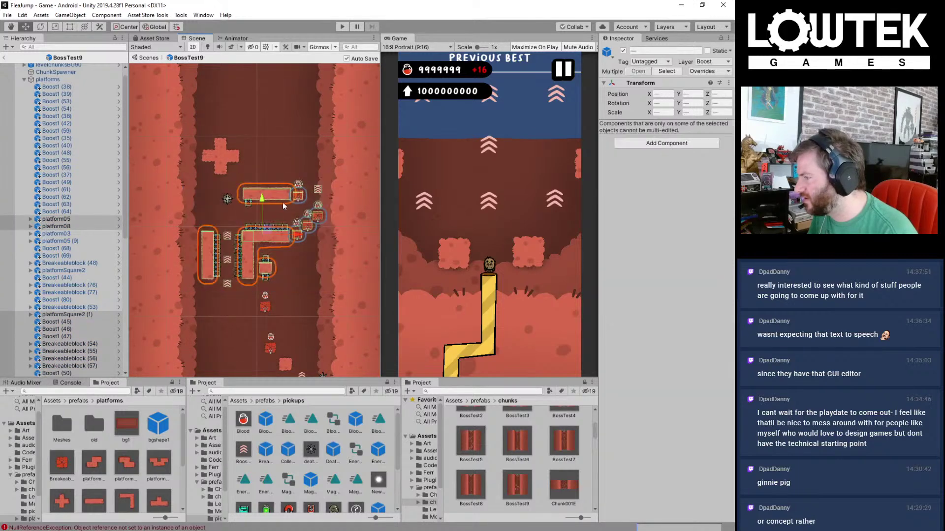
left_click_drag(296, 237, 294, 235)
middle_click_drag(299, 237, 307, 189)
scroll(307, 191, "up", 3)
left_click_drag(304, 287, 254, 244)
left_click_drag(360, 273, 184, 119)
left_click_drag(260, 150, 278, 216)
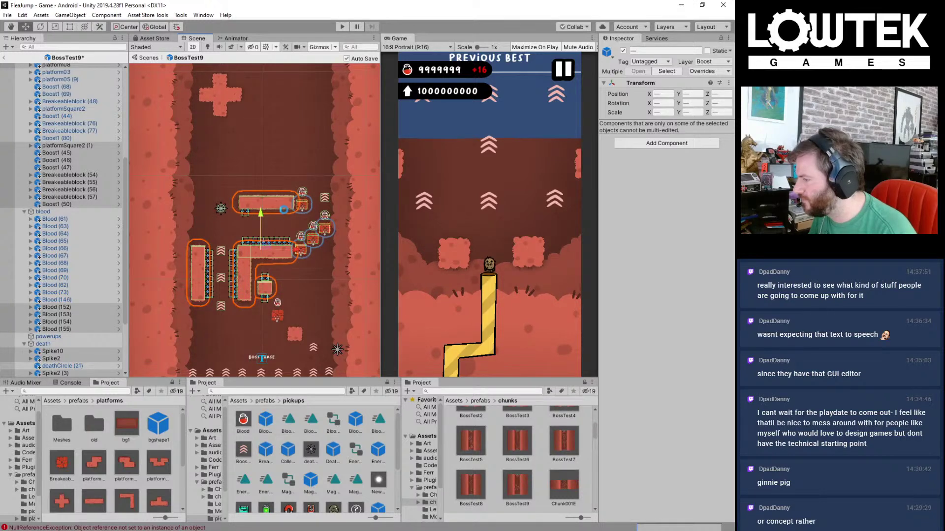
Step: Duplicate the L-shaped platform06 above the upper horizontal platform, about X -1.15, Y 20.87, and flip it by setting its X rotation to 0
scroll(290, 221, "up", 3)
left_click(244, 269)
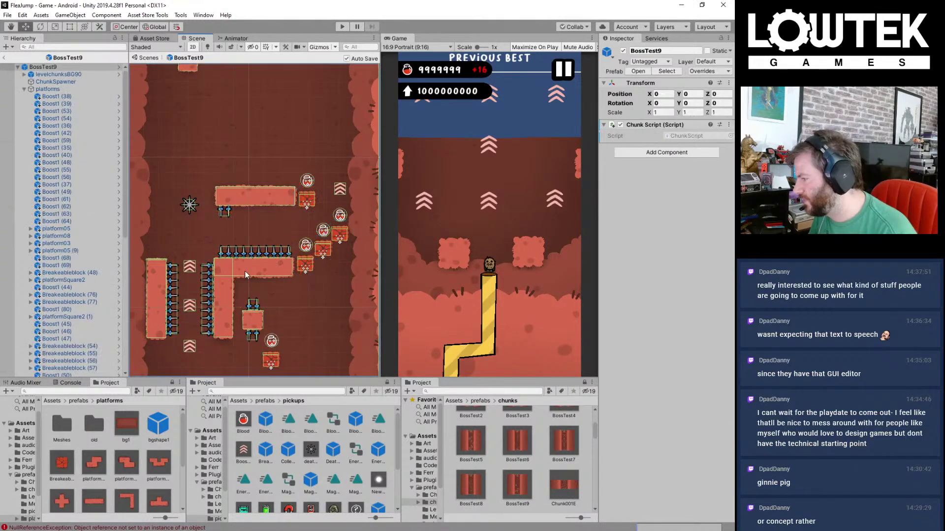
scroll(232, 256, "up", 2)
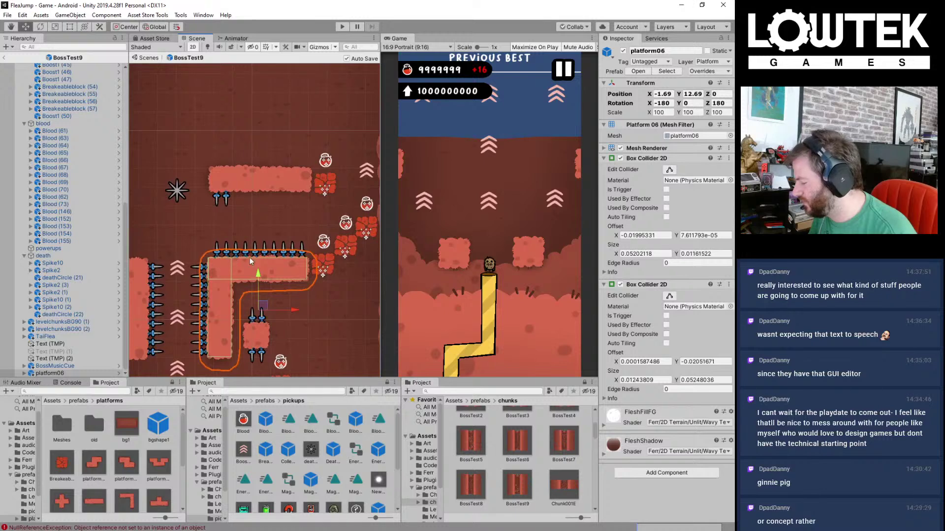
middle_click_drag(296, 270, 270, 276)
key("ctrl+d")
left_click_drag(240, 309, 252, 155)
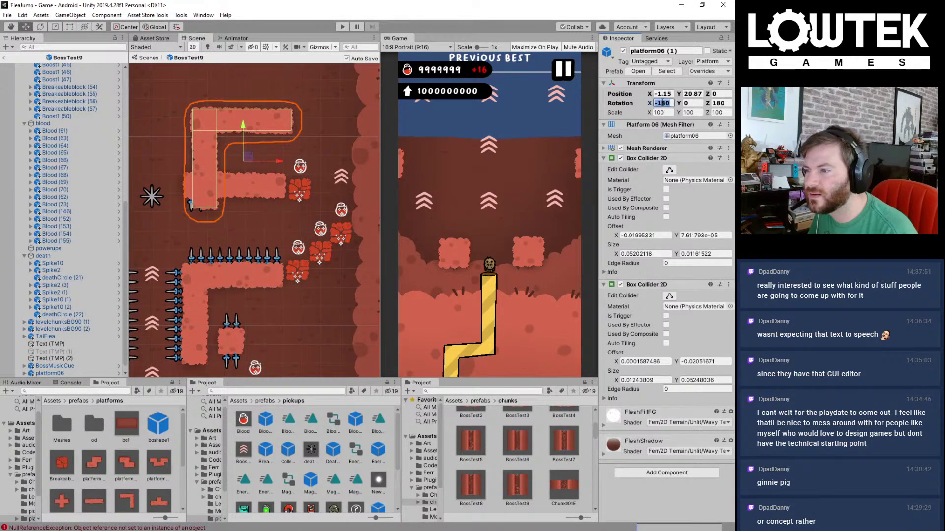
key("BackSpace")
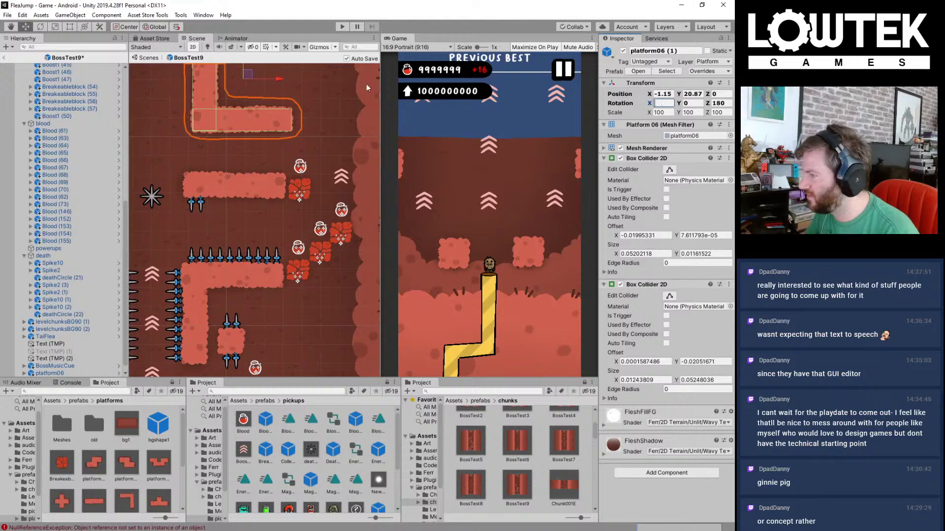
scroll(275, 148, "down", 1)
middle_click_drag(291, 154, 285, 180)
Step: Rotate the L-shaped copy to 0 on Z and move it to about X 3.74, Y 22.68, joining the end of the horizontal platform
key("e")
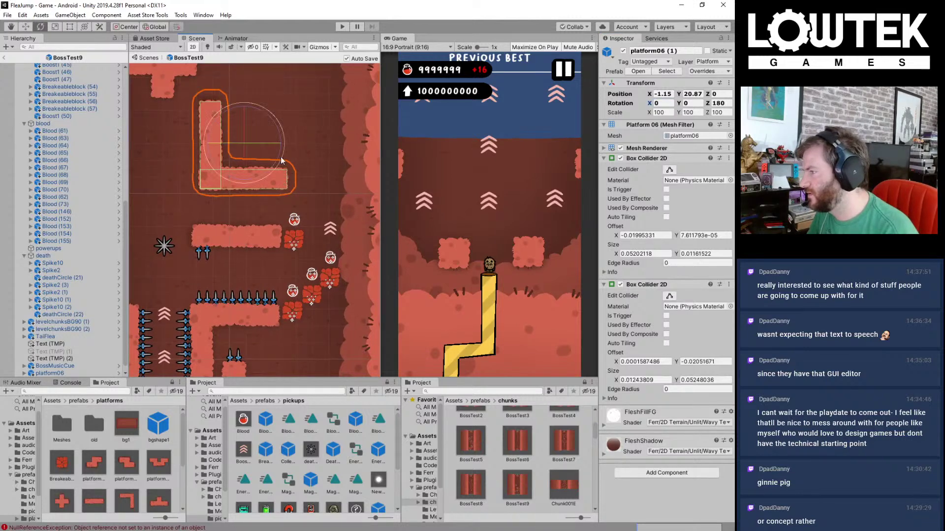
left_click_drag(274, 124, 351, 198)
middle_click_drag(341, 208, 305, 204)
key("w")
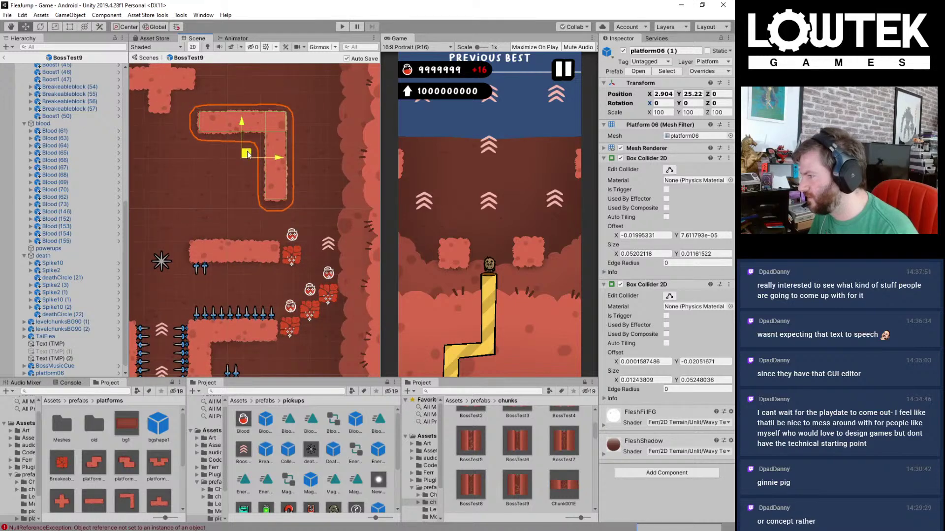
left_click_drag(245, 154, 243, 194)
middle_click_drag(298, 253, 300, 230)
left_click_drag(246, 172, 265, 174)
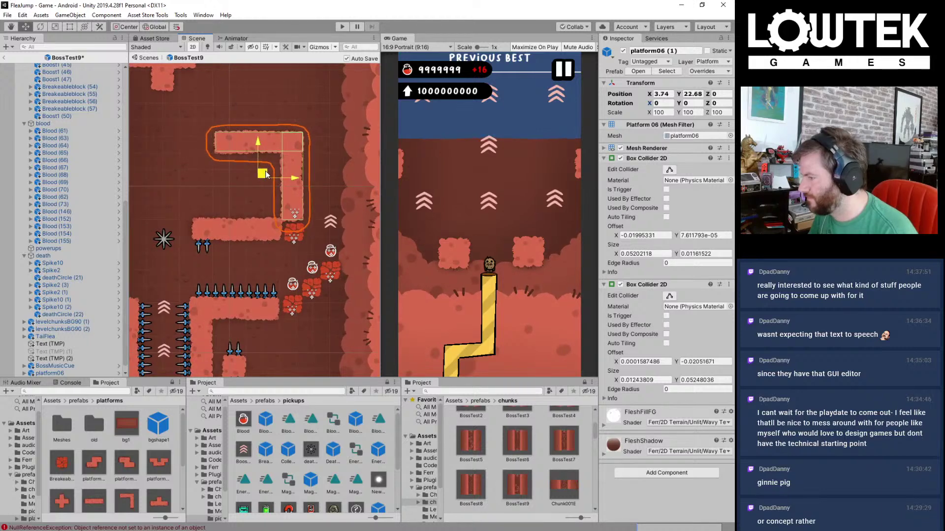
Step: Delete the breakable block where the L-shaped copy meets the horizontal platform
left_click(338, 321)
left_click(297, 235)
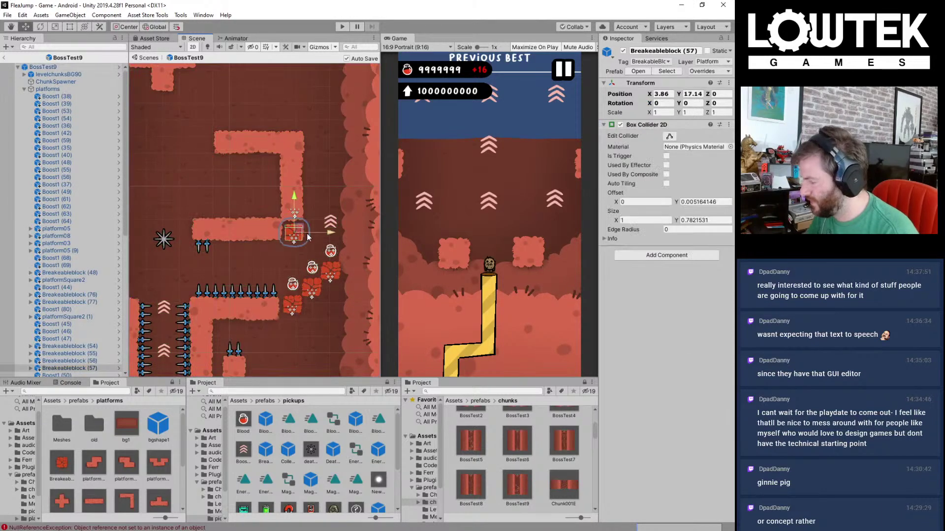
key("Delete")
Step: Duplicate the spiked shaft's three boost arrows and both spike columns, and place the copies along the outer side of the upper L-shaped platform
left_click(330, 222)
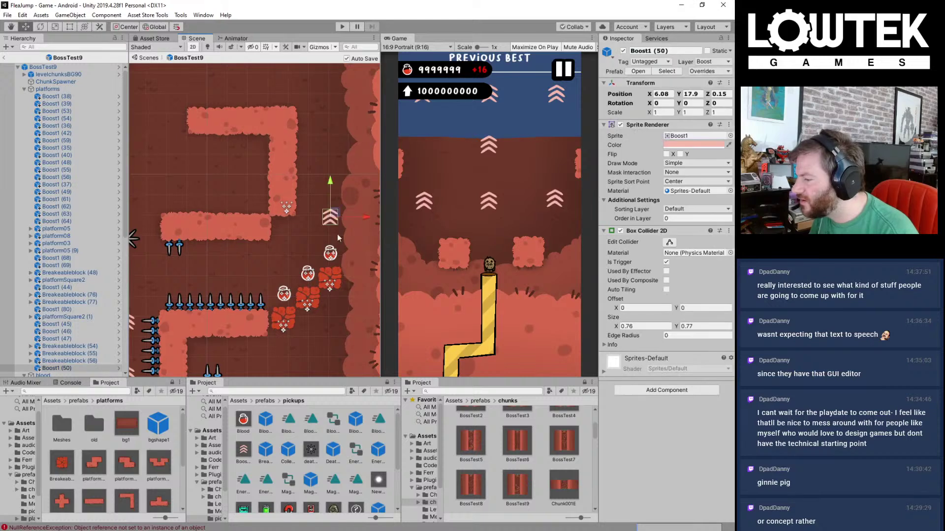
scroll(168, 332, "down", 1)
left_click(144, 331)
middle_click_drag(153, 323, 211, 241)
left_click_drag(184, 191, 241, 321)
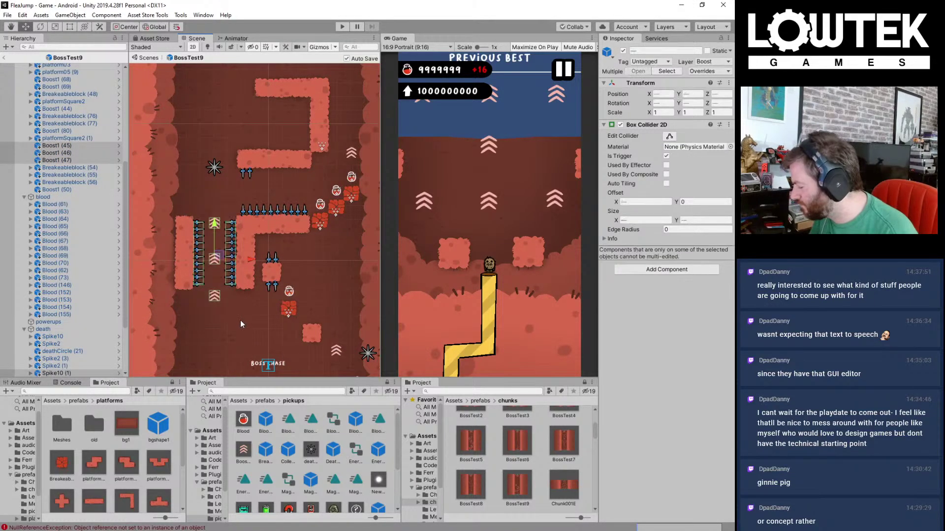
key("ctrl+d")
left_click_drag(220, 257, 354, 119)
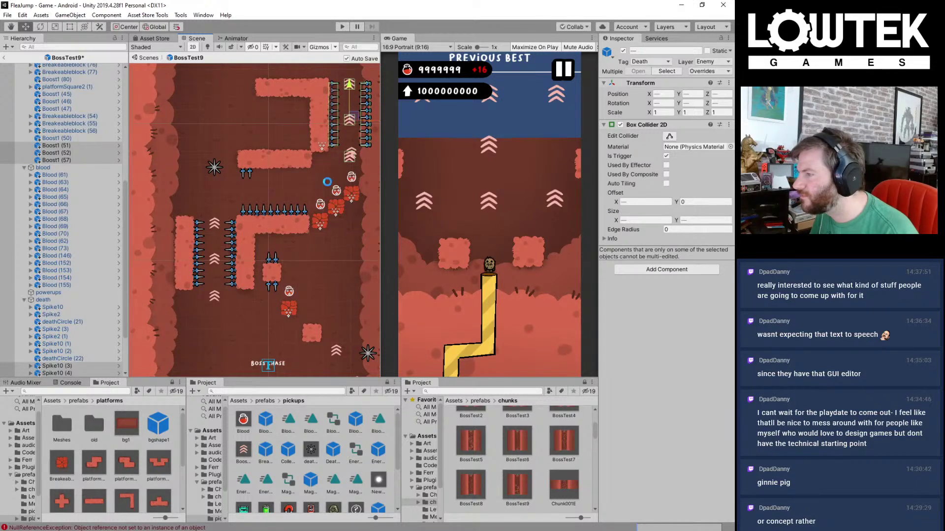
Step: Duplicate the vertical platform08, place the copy behind the new outer spike column at about X 8.12, Y 20.69, and save the prefab
middle_click_drag(299, 182, 214, 226)
scroll(235, 204, "up", 3)
left_click(235, 129)
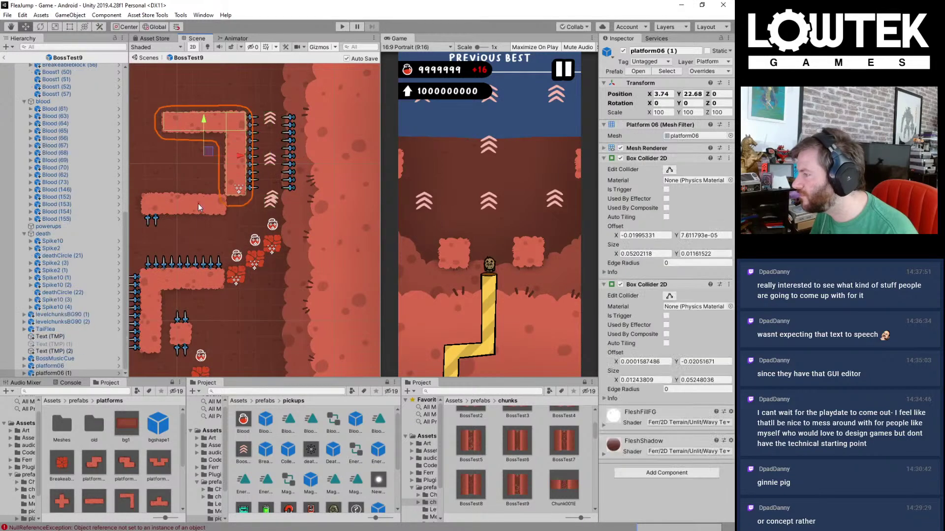
middle_click_drag(180, 253, 293, 189)
left_click(198, 248)
scroll(217, 227, "up", 1)
middle_click_drag(217, 228, 150, 267)
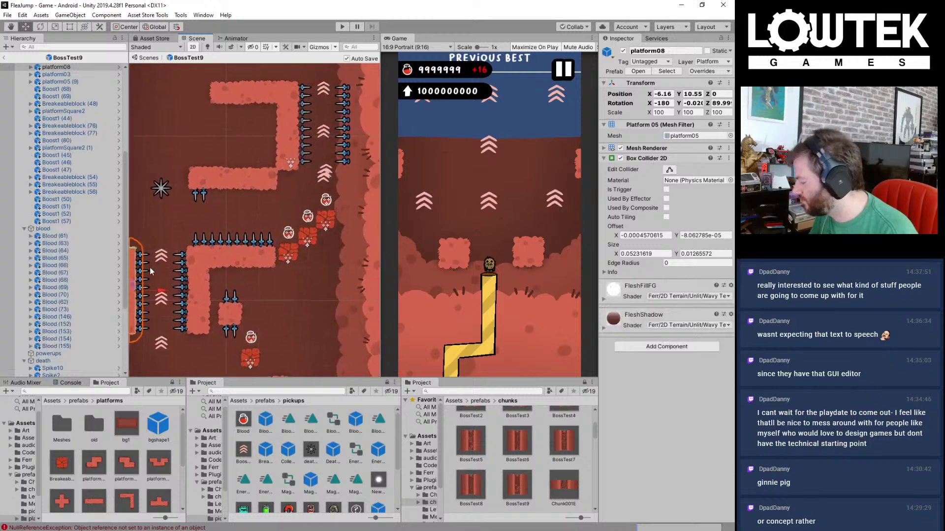
key("ctrl+d")
left_click_drag(148, 288, 368, 119)
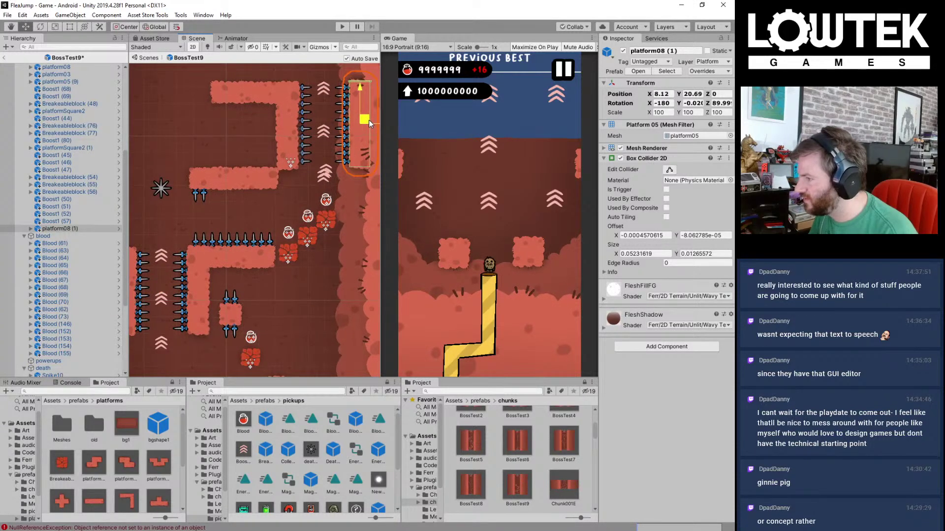
key("ctrl+s")
Step: Duplicate the spike pair under the horizontal platform, place it on top of the original vertical platform at about X -5.9, Y 13.64, and save
middle_click_drag(296, 193, 308, 189)
left_click(213, 187)
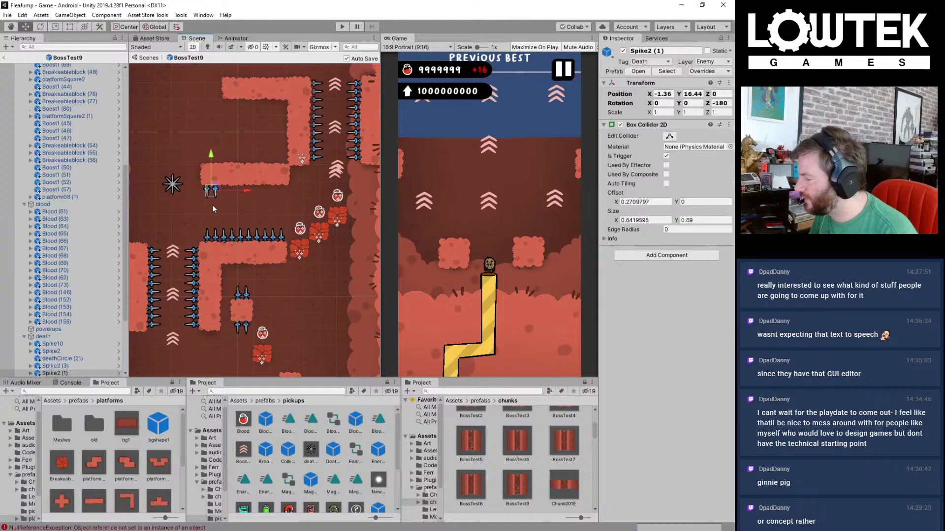
middle_click_drag(212, 204, 316, 183)
key("ctrl+d")
left_click_drag(316, 183, 245, 226)
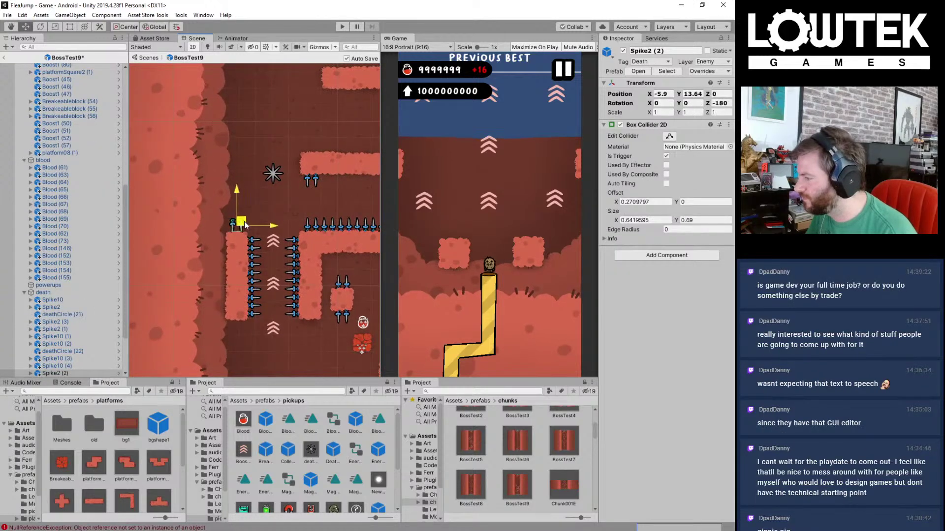
key("ctrl+s")
Step: Rotate the copied spike pair half a turn on the vertical platform's top and save the prefab
key("e")
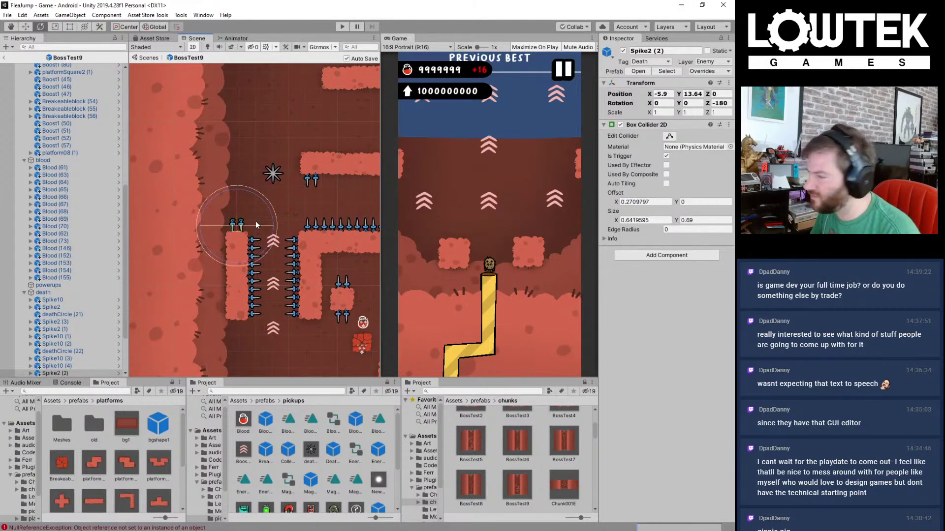
left_click_drag(255, 195, 363, 252)
key("ctrl+s")
middle_click_drag(363, 252, 277, 258)
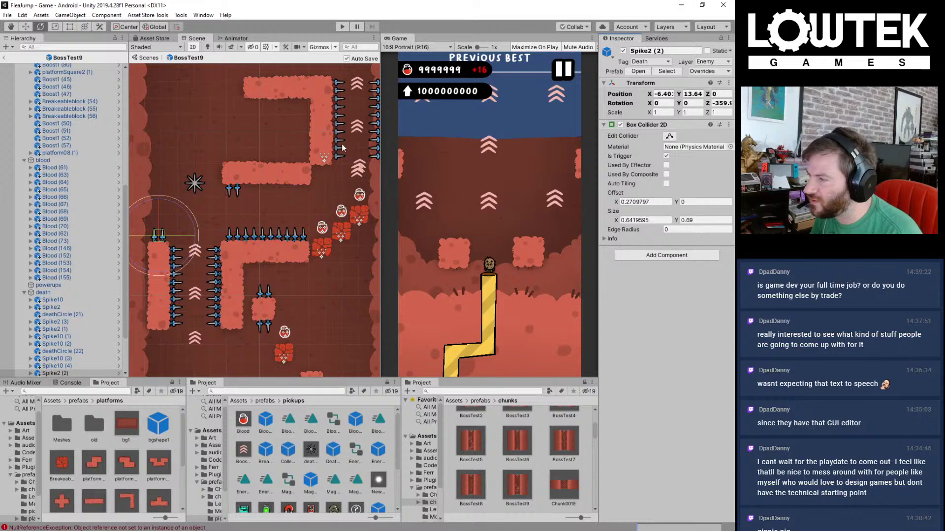
Step: Delete the duplicate boost arrow that overlaps another one at the lower entrance of the new spiked shaft
middle_click_drag(343, 148, 275, 217)
scroll(328, 189, "up", 3)
left_click(310, 183)
key("Delete")
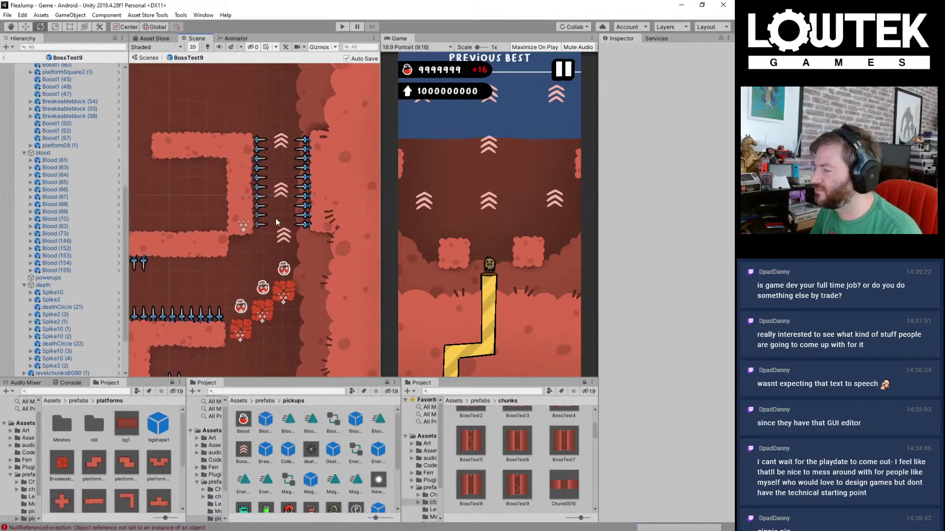
Step: Shift the remaining boost arrow below the new spiked shaft sideways to about X 5.98, closer in line with the arrows above
scroll(275, 218, "up", 3)
left_click(292, 252)
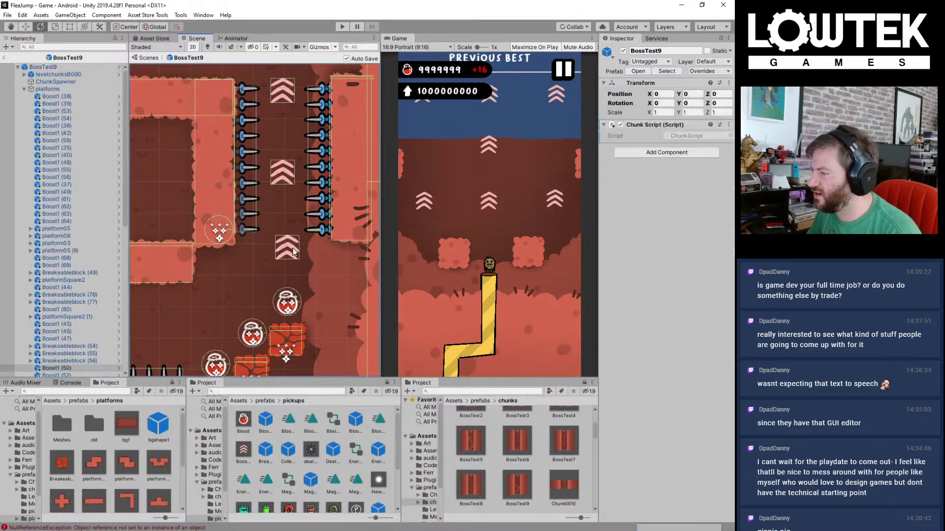
left_click(293, 252)
key("w")
left_click_drag(315, 247, 311, 247)
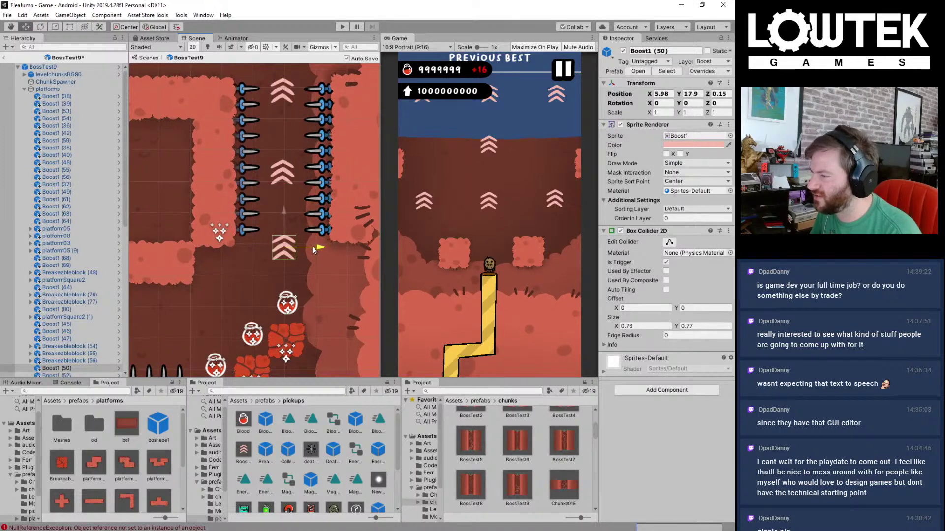
Step: Lower the boost arrow below the new spiked shaft to about Y 17.58, save, and raise the shaft's uppermost boost arrow to about Y 23.13
left_click_drag(282, 208, 282, 224)
middle_click_drag(282, 224, 292, 324)
key("ctrl+s")
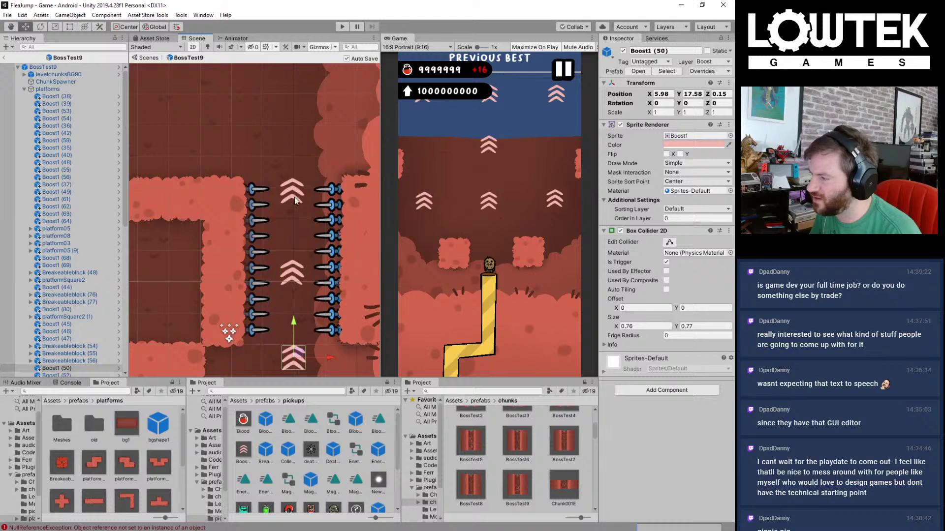
left_click(294, 196)
left_click_drag(292, 168, 293, 158)
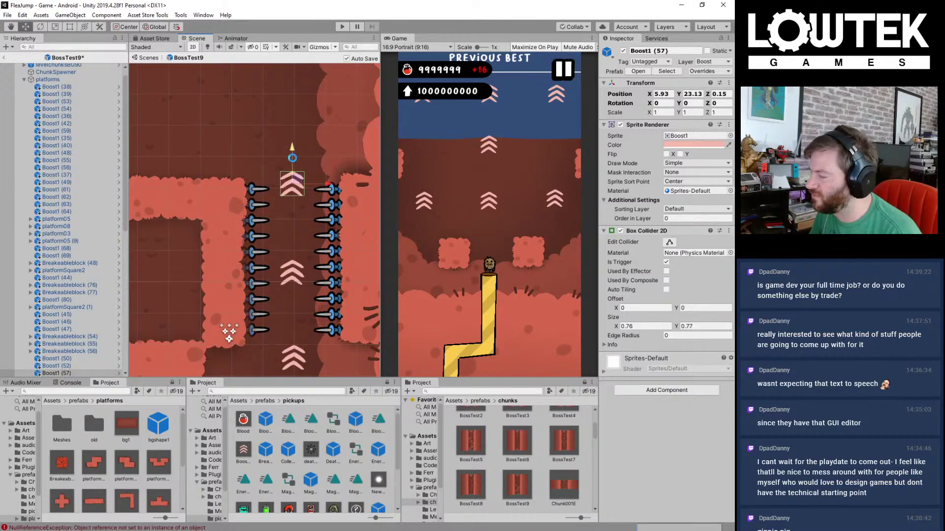
Step: Duplicate the shaft's inner spike row, rotate it to point upward, place it on the upper horizontal platform at about X -0.42, Y 23.67, and save
scroll(292, 162, "down", 3)
left_click(272, 210)
mouse_move(271, 210)
middle_mouse_down()
mouse_move(301, 172)
mouse_move(317, 123)
mouse_move(283, 211)
middle_mouse_up()
key("ctrl+d")
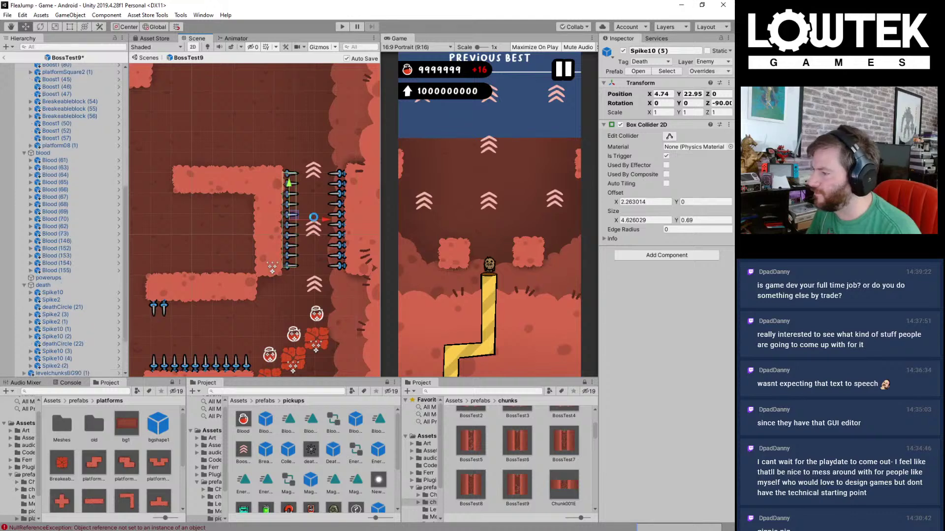
key("e")
left_click_drag(321, 205, 190, 161)
key("w")
left_click_drag(304, 217, 238, 156)
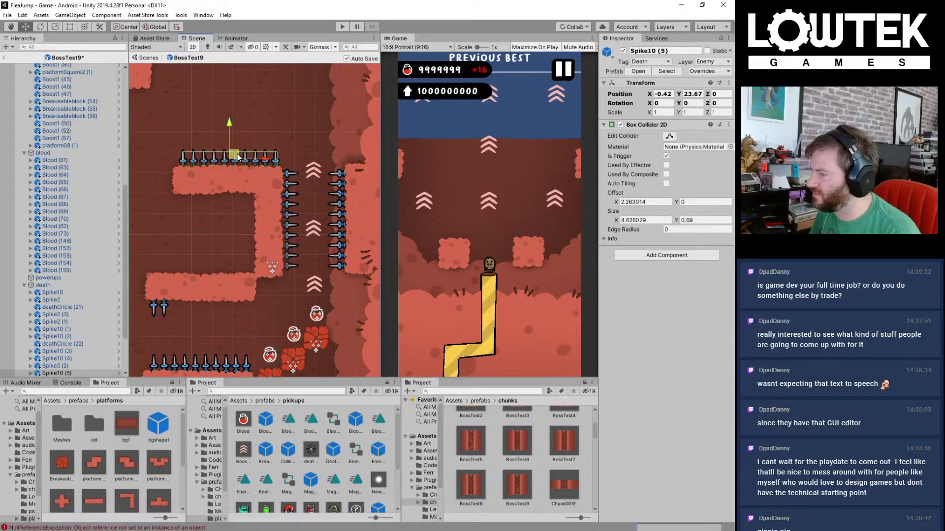
key("ctrl+s")
Step: Duplicate the upward spike row, rotate the copy to -180 degrees, and place it above the original at about X 4.12, Y 26.09
middle_click_drag(237, 154, 281, 223)
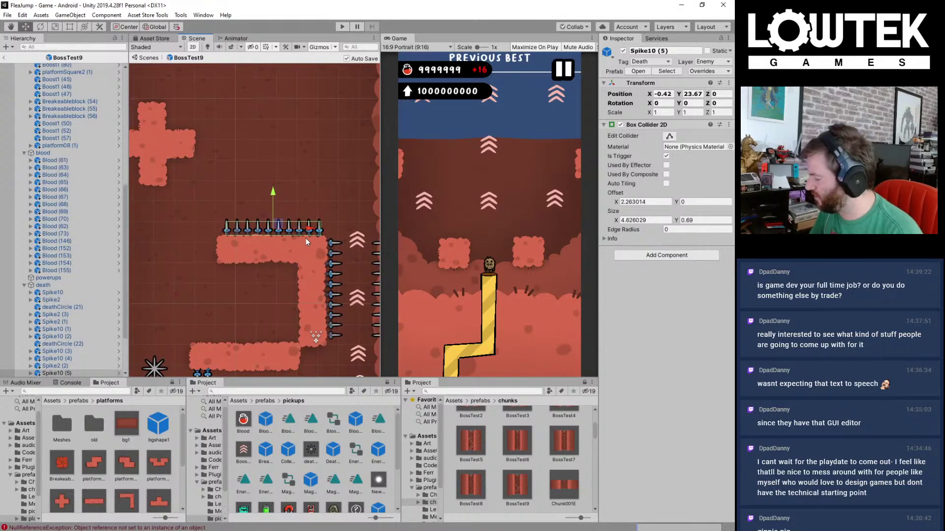
key("ctrl+d")
key("e")
left_click_drag(280, 188, 495, 256)
key("q")
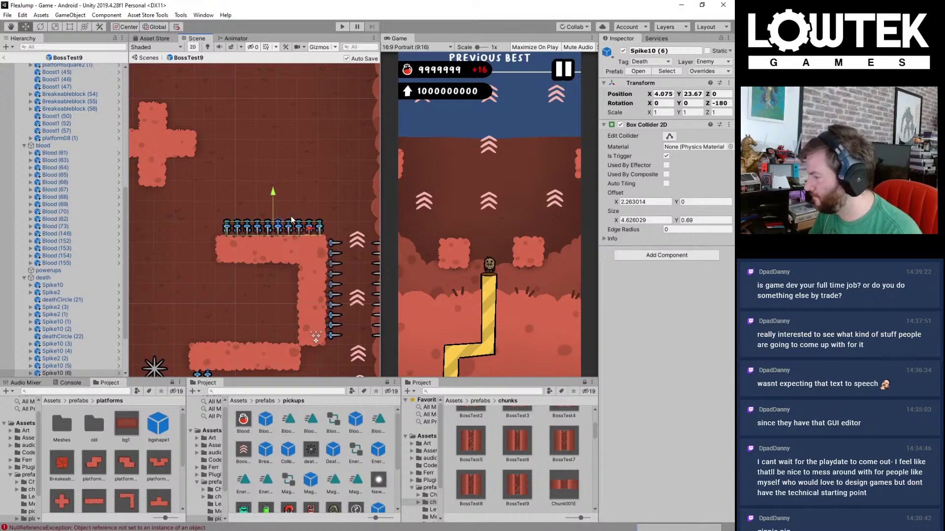
left_click_drag(288, 224, 288, 174)
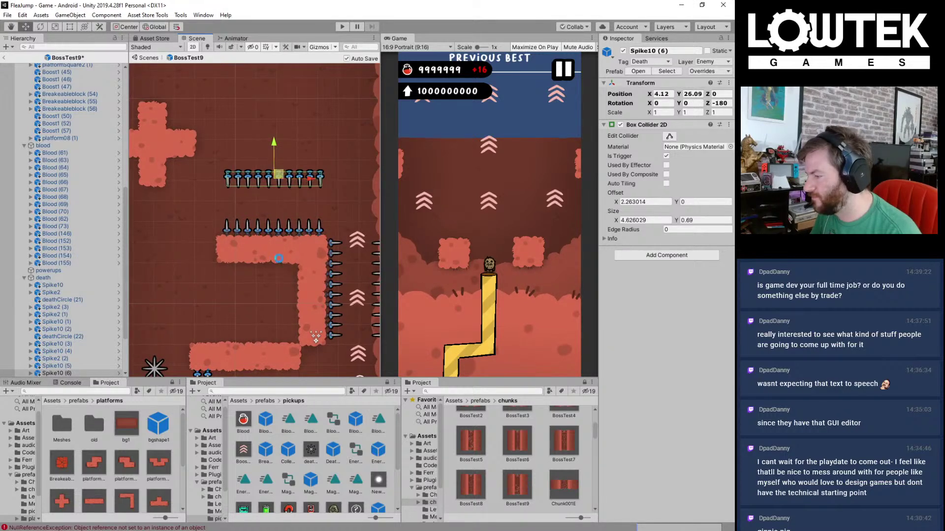
Step: Duplicate the horizontal platform beside the death circle and place the copy directly above the downward-pointing spike row
left_click(266, 350)
key("ctrl+d")
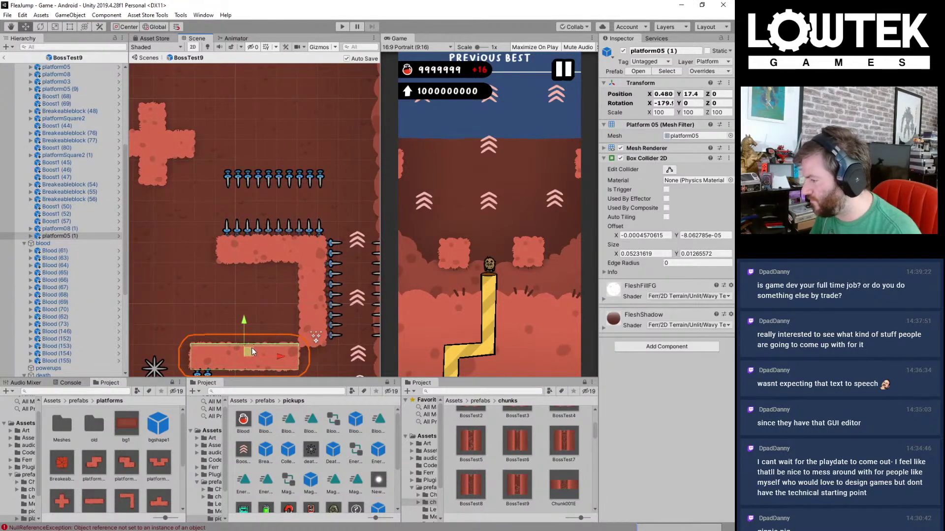
left_click_drag(252, 347, 270, 137)
scroll(321, 176, "up", 1)
Step: Seat the downward-pointing spike row against the copied platform at about Y 26.36, and raise the spikes and platform together slightly
left_click(321, 176)
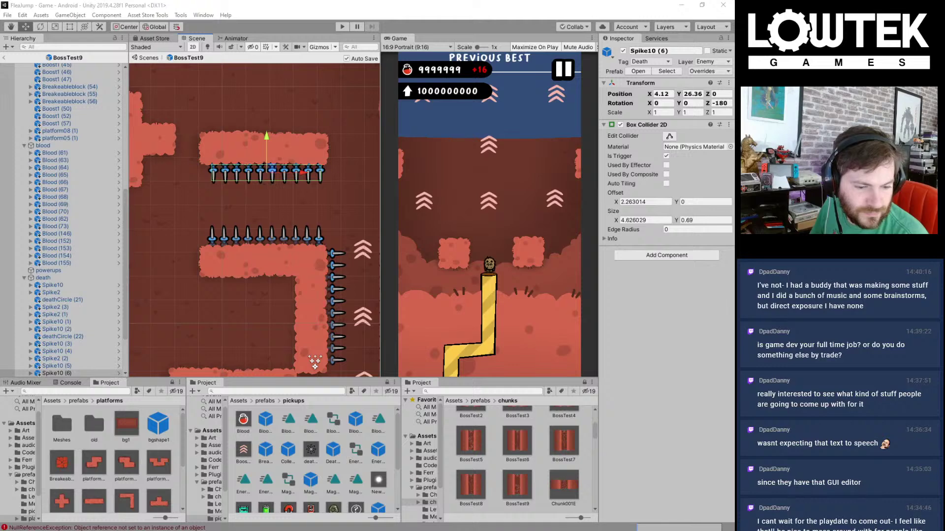
middle_click_drag(305, 214, 303, 239)
left_click_drag(352, 217, 168, 128)
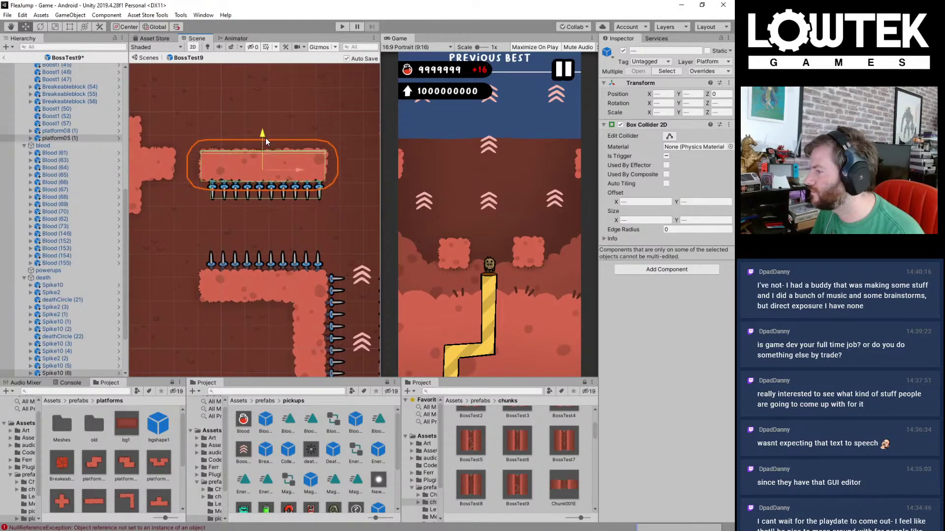
Step: Duplicate the death circle near the horizontal platform's open end, place the copy at about X -3.52, Y 17.47, and save the prefab
scroll(284, 259, "down", 2)
middle_click_drag(285, 259, 305, 129)
left_click(308, 128)
scroll(308, 129, "up", 1)
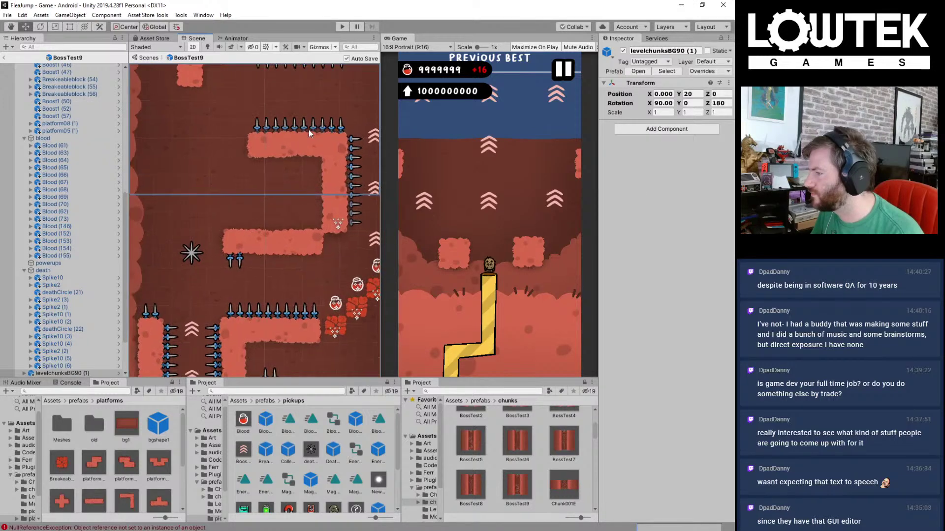
left_click(192, 254)
scroll(192, 254, "up", 2)
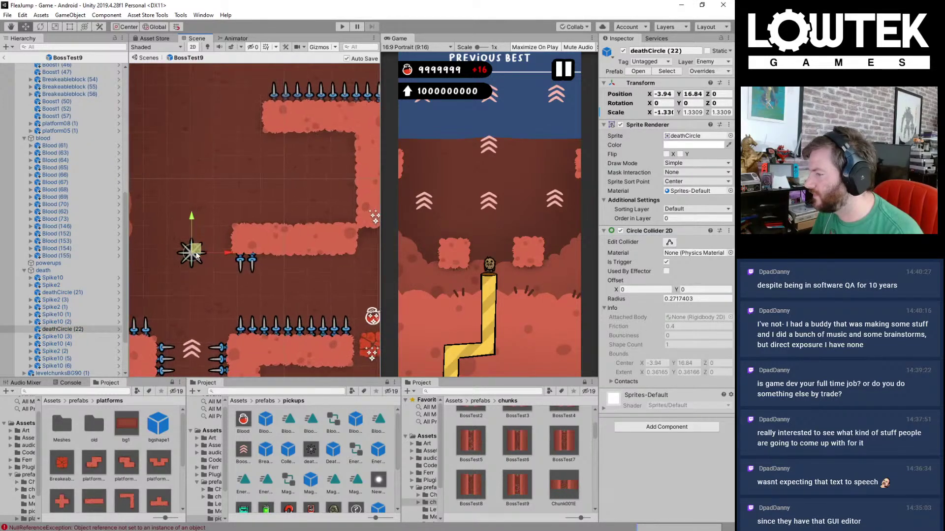
left_click_drag(195, 256, 205, 236)
key("ctrl+d")
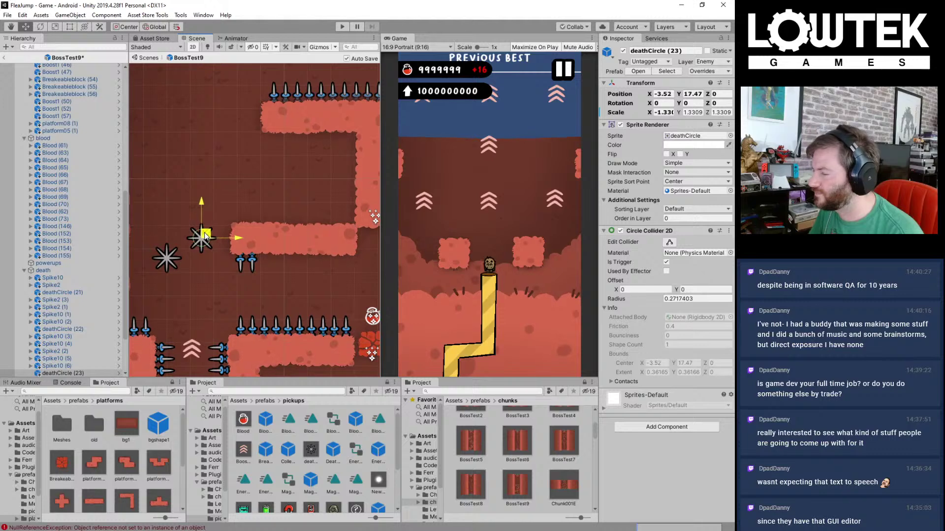
key("ctrl+s")
middle_click_drag(271, 212, 281, 193)
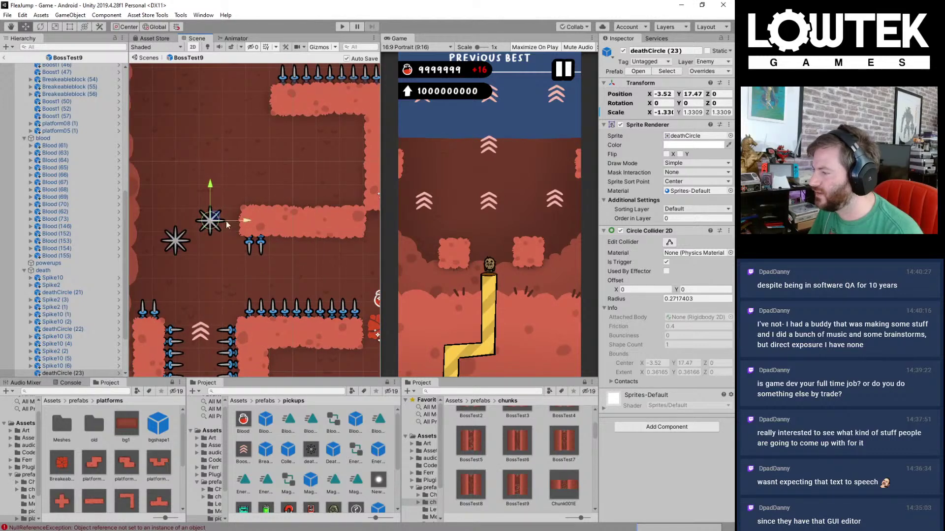
Step: Reposition the original death circle to about X -5, Y 17.17 beside its copy and save the prefab
left_click(176, 241)
left_click_drag(176, 214, 179, 200)
key("ctrl+s")
middle_click_drag(230, 203, 240, 220)
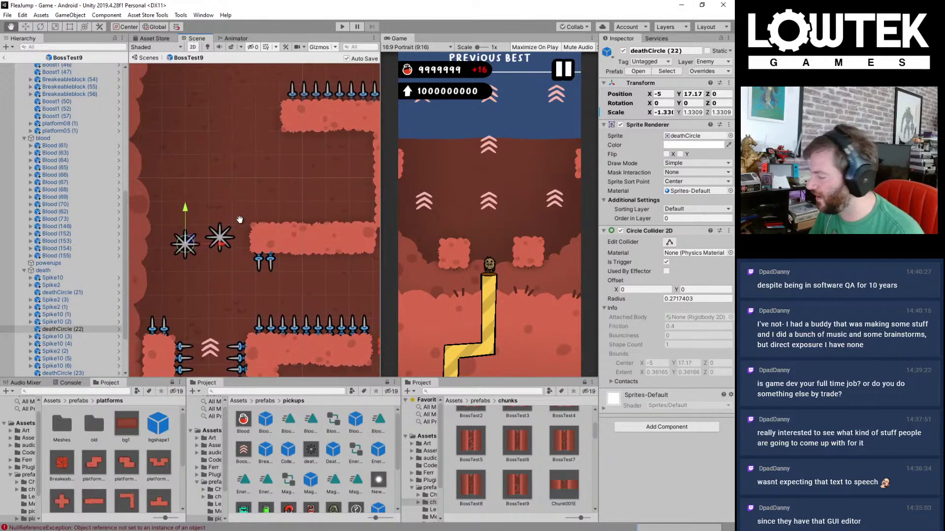
Step: Move the plus-shaped platform down beside the spiked corner platform, to about X -5.31, Y 22.71
middle_click_drag(326, 204, 293, 282)
scroll(286, 214, "down", 8)
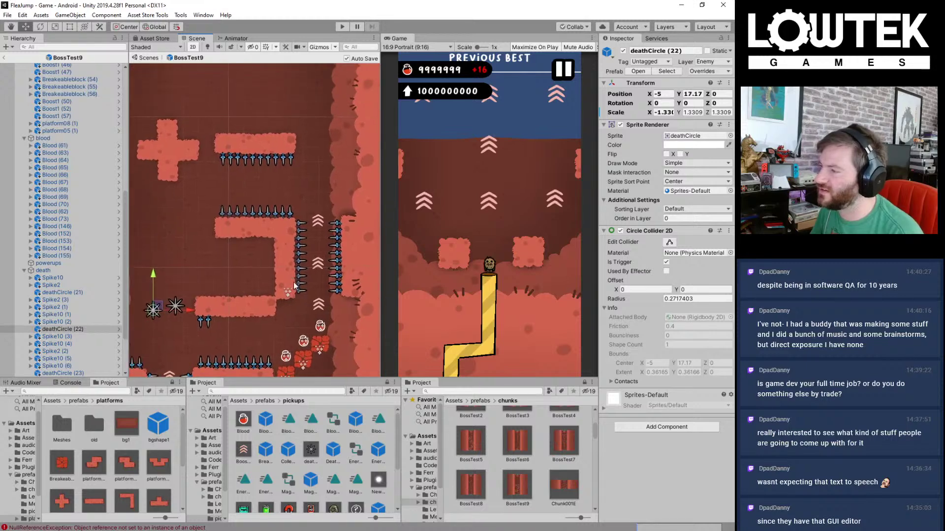
middle_click_drag(257, 206, 312, 237)
left_click(230, 179)
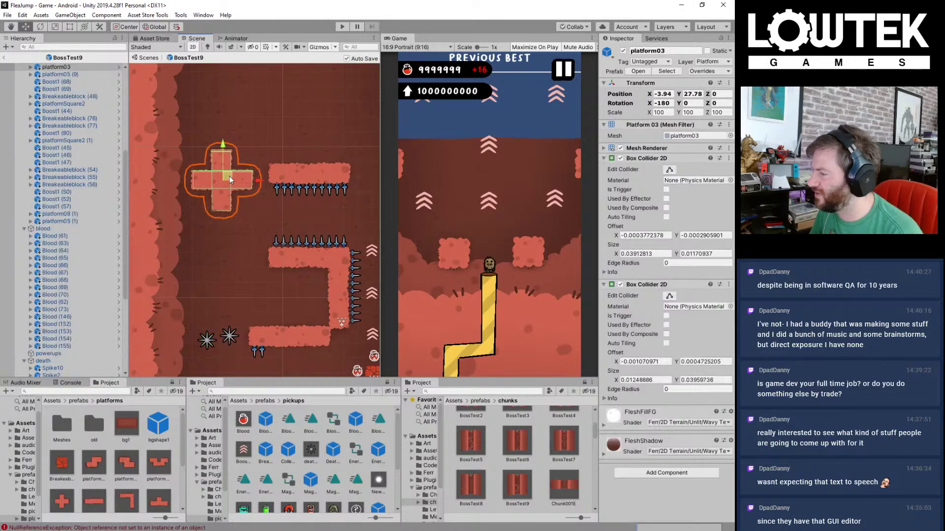
left_click_drag(230, 178, 207, 251)
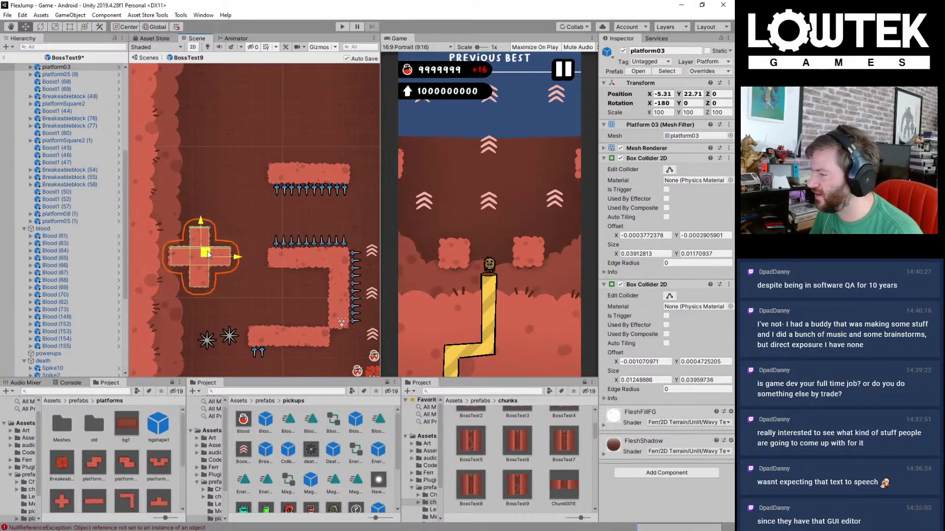
Step: Duplicate the uppermost breakable block of the diagonal, place it against the corner platform's free end at about X -1.63, Y 22.81, and save
middle_click_drag(282, 256, 230, 173)
left_click(323, 293)
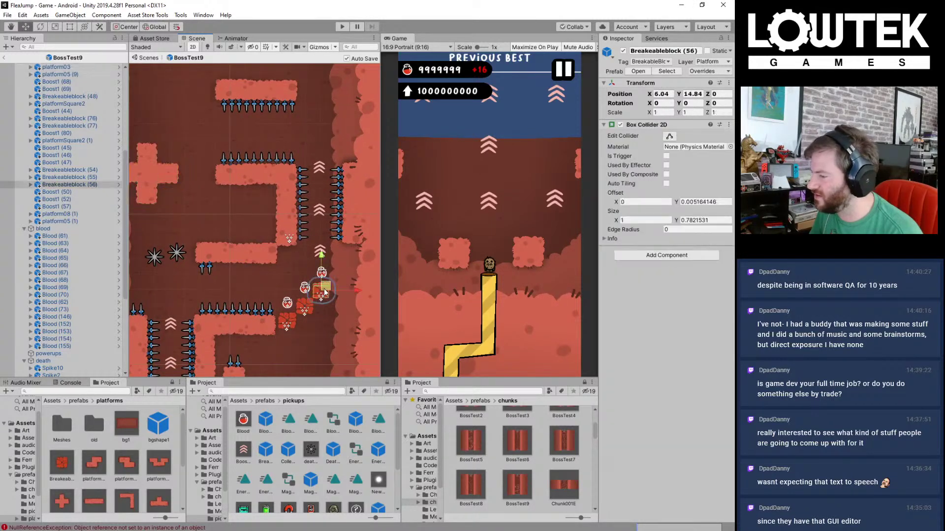
key("ctrl+d")
left_click_drag(326, 289, 211, 169)
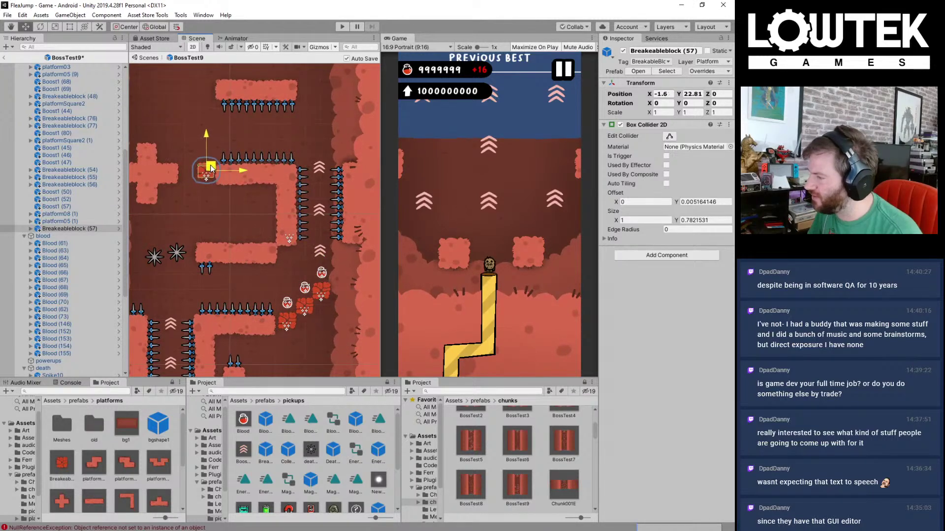
key("ctrl+s")
Step: Move the plus-shaped platform up toward the side wall, to about X -6.21, Y 24.89
left_click(185, 149)
key("f")
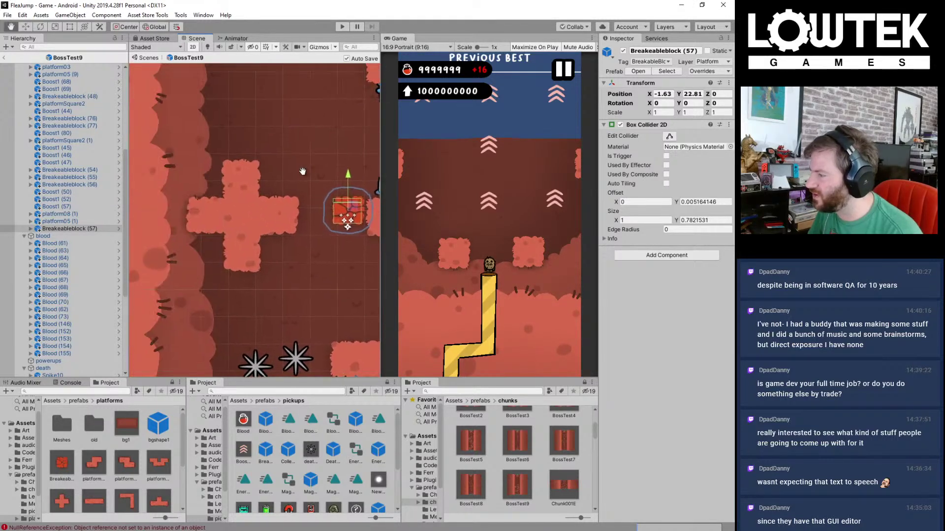
left_click_drag(253, 217, 231, 157)
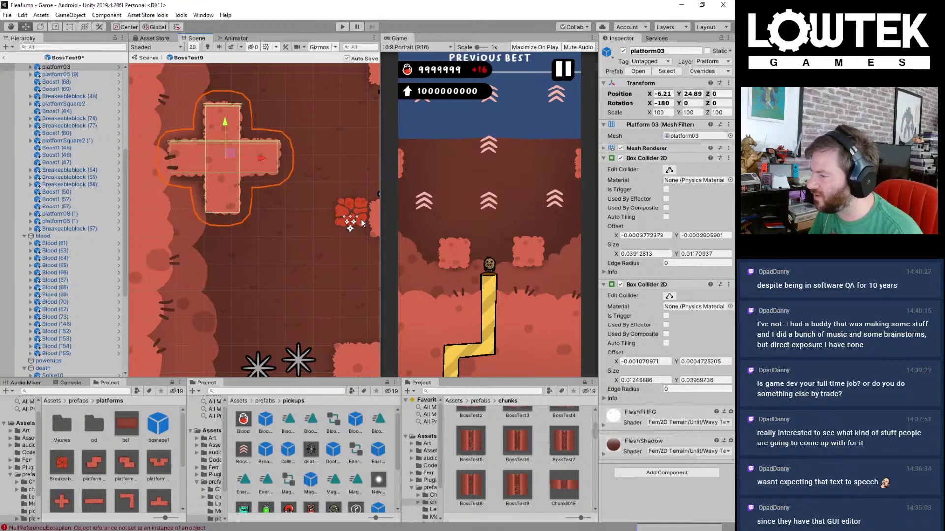
Step: Duplicate the breakable block at the corner platform's end and place the copy diagonally above it at about X -2.68, Y 23.81
left_click(359, 218)
middle_click_drag(358, 218, 319, 226)
left_click(302, 217)
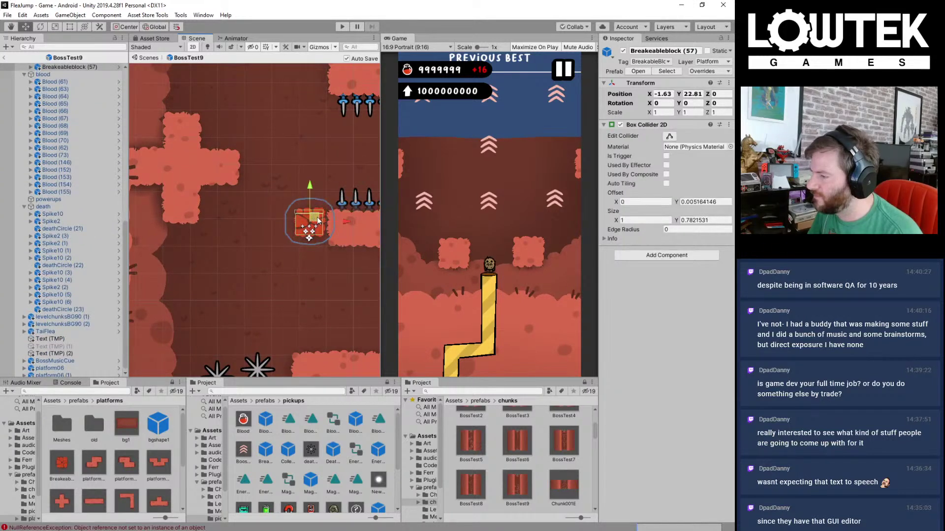
key("ctrl+d")
left_click_drag(317, 220, 289, 192)
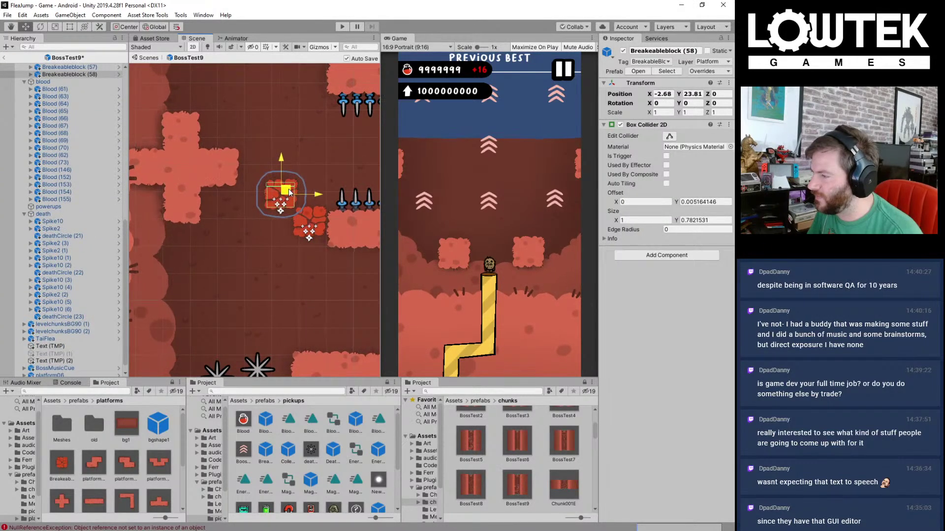
Step: Raise the plus-shaped platform to about X -5.82, Y 26.57, clear of the breakable blocks
middle_click_drag(261, 116, 248, 126)
left_click(211, 185)
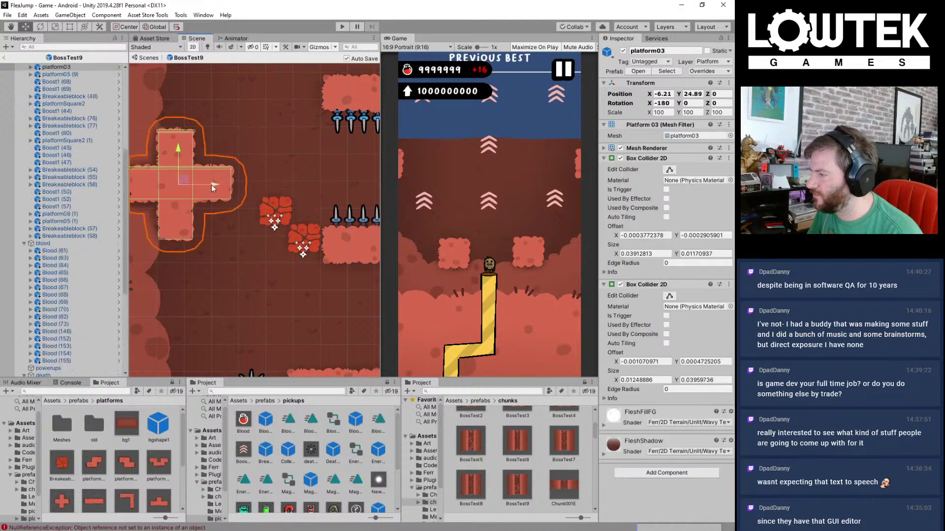
left_click_drag(193, 181, 205, 133)
Step: Duplicate the upper breakable block and extend the diagonal with the copy at about X -3.66, Y 24.81
left_click(277, 214)
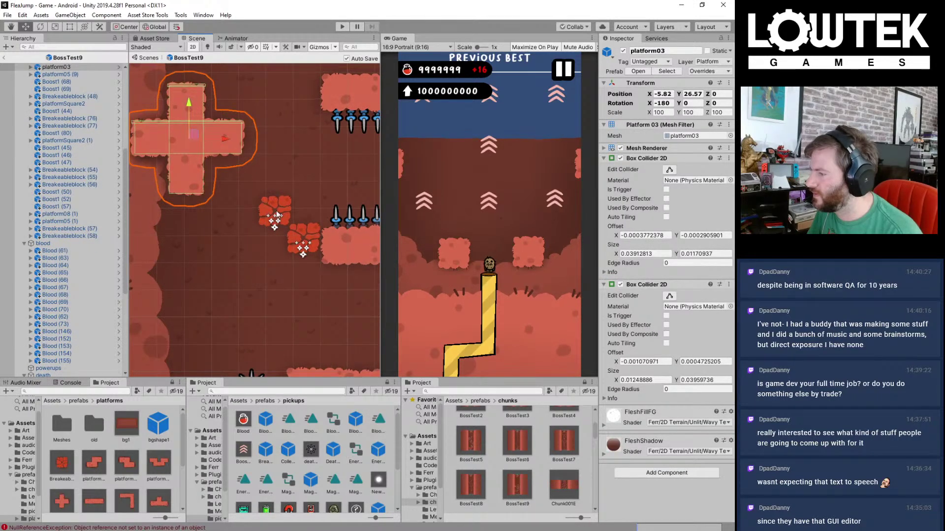
key("ctrl+d")
left_click_drag(277, 214, 257, 183)
Step: Move the plus-shaped platform to about X -6.09, Y 26.03, next to the end of the breakable block diagonal
left_click(208, 134)
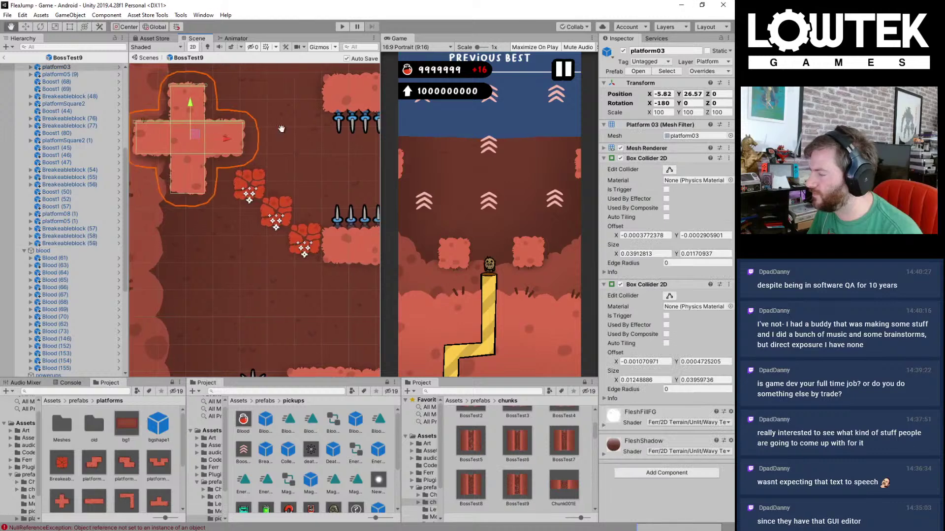
key("f")
left_click_drag(222, 177, 227, 172)
middle_click_drag(260, 153, 240, 190)
scroll(264, 201, "down", 10)
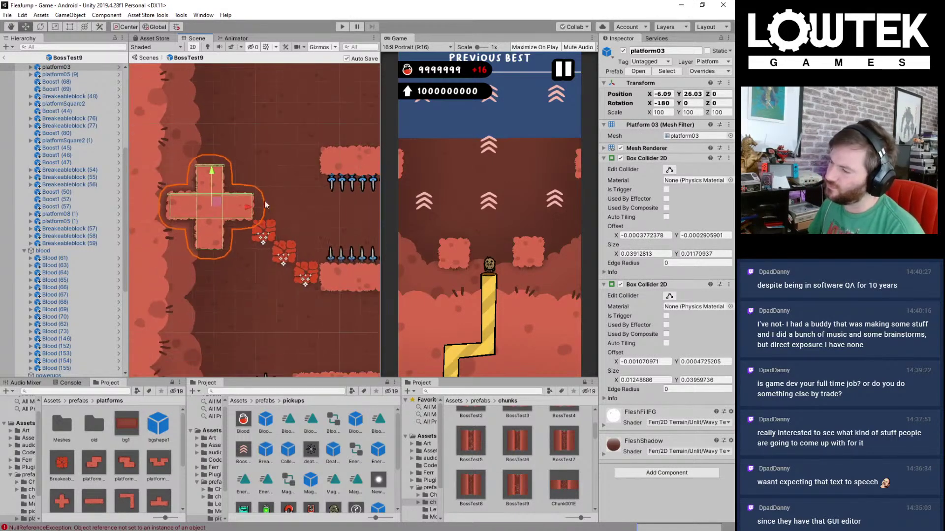
Step: Delete the plus-shaped platform beside the diagonal of breakable blocks
middle_click_drag(315, 225, 268, 219)
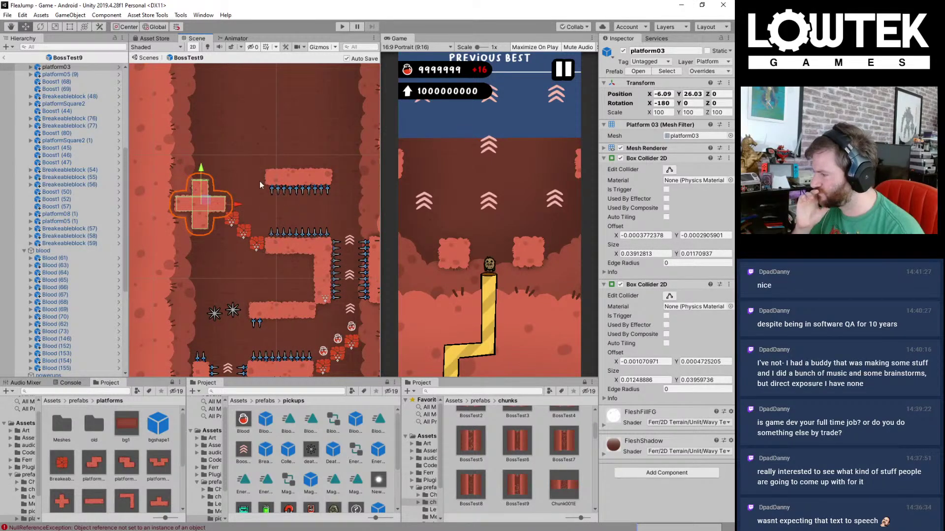
mouse_move(259, 185)
middle_mouse_down()
mouse_move(302, 187)
mouse_move(246, 158)
mouse_move(266, 179)
middle_mouse_up()
scroll(246, 158, "down", 5)
key("Delete")
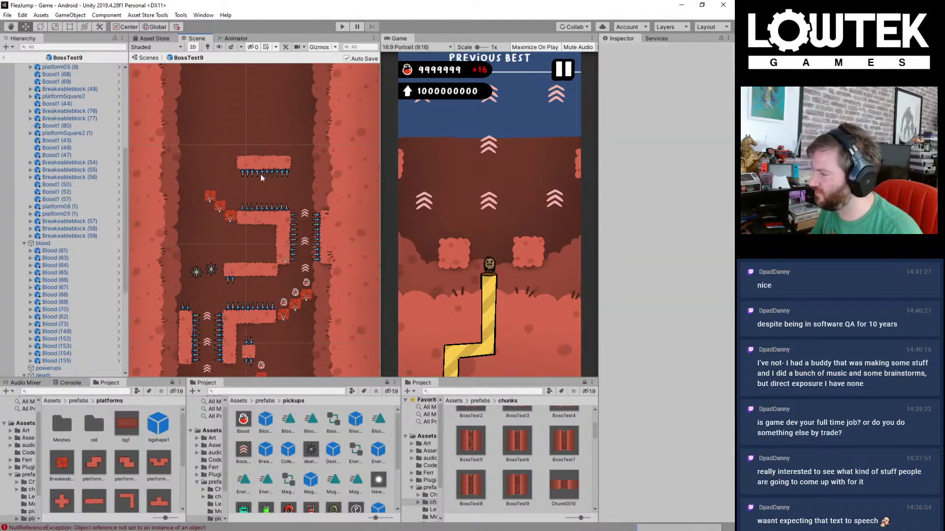
Step: Duplicate the uppermost block of the new breakable diagonal and place the copy diagonally above it at about X -4.69, Y 25.84
scroll(283, 196, "up", 1)
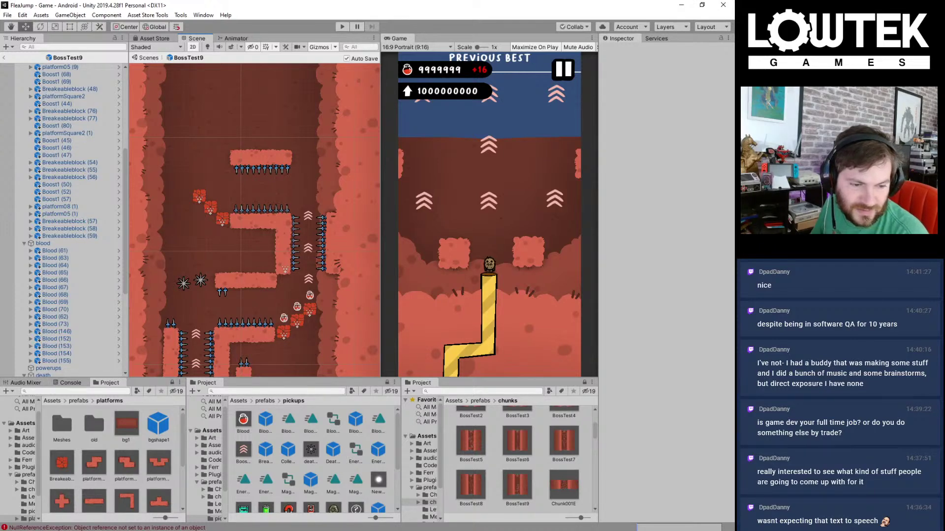
scroll(262, 180, "up", 3)
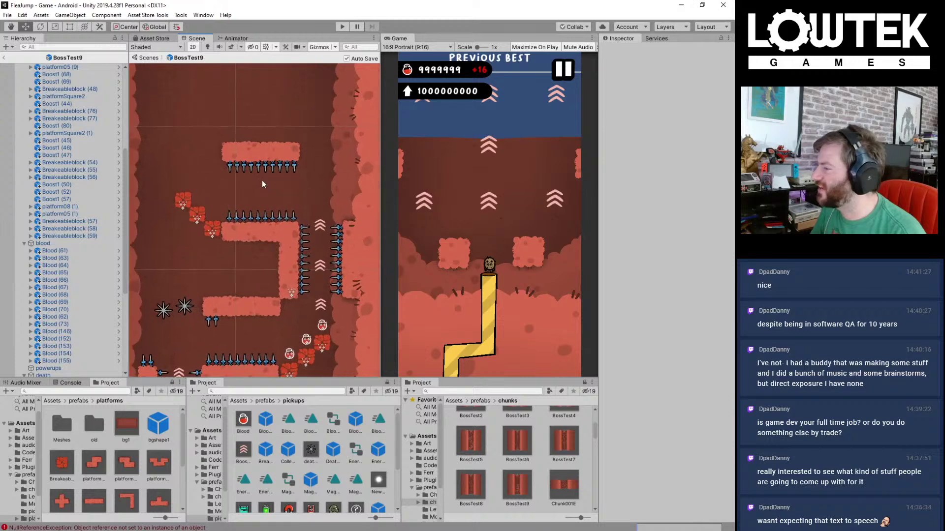
left_click(232, 227)
scroll(233, 227, "up", 1)
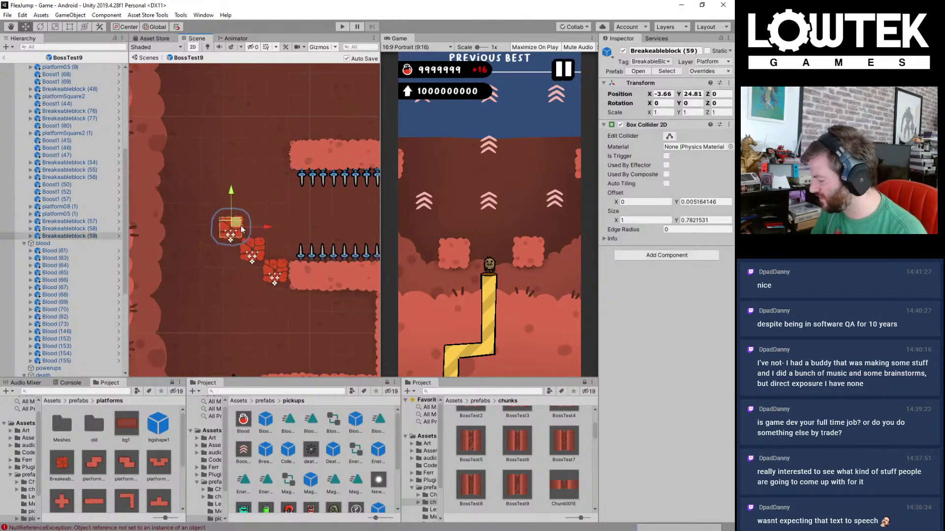
key("ctrl+d")
left_click_drag(240, 226, 216, 201)
middle_click_drag(287, 232, 166, 221)
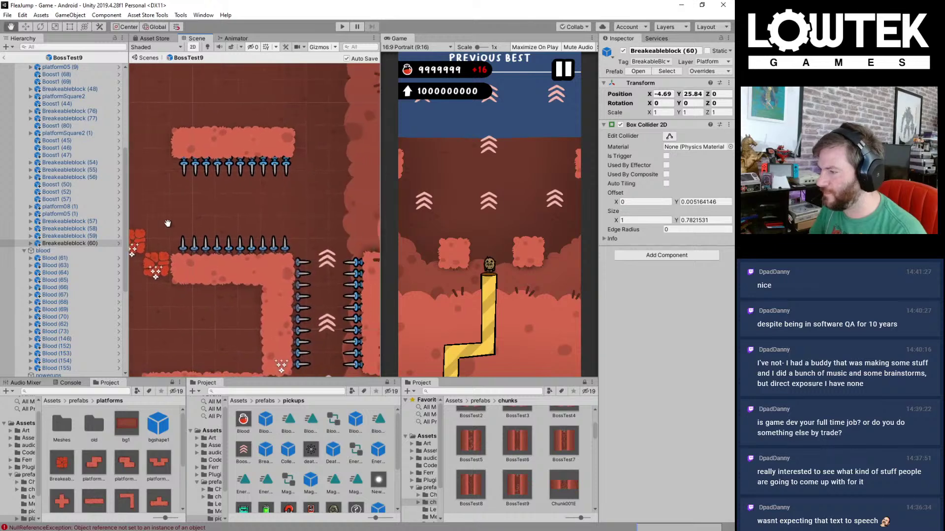
scroll(270, 226, "down", 5)
middle_click_drag(276, 215, 278, 113)
middle_click_drag(233, 151, 273, 204)
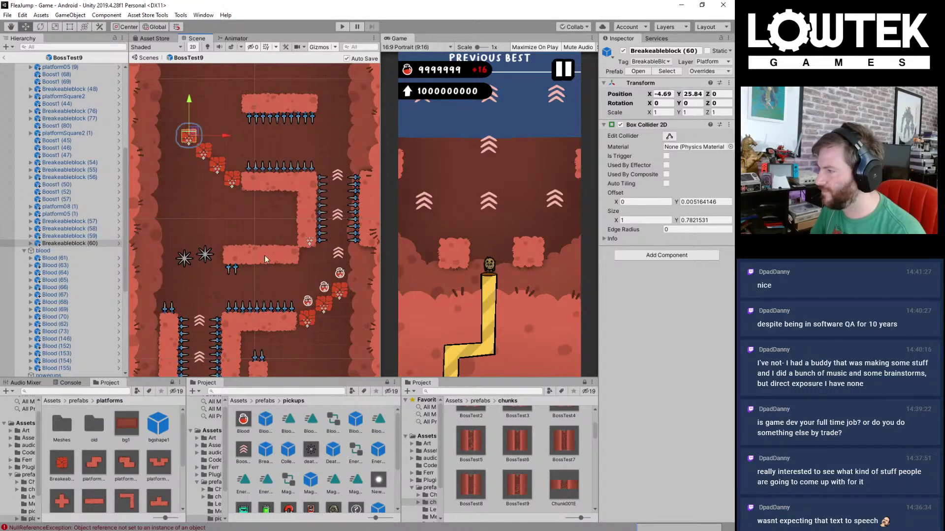
left_click(232, 320)
middle_click_drag(234, 312, 265, 219)
left_click(203, 248, "shift")
scroll(204, 246, "up", 5)
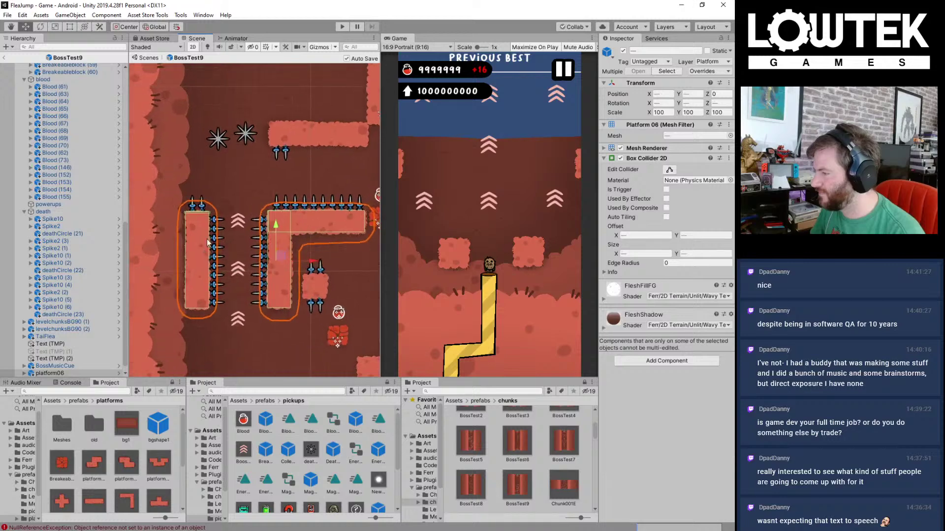
left_click(292, 226, "shift")
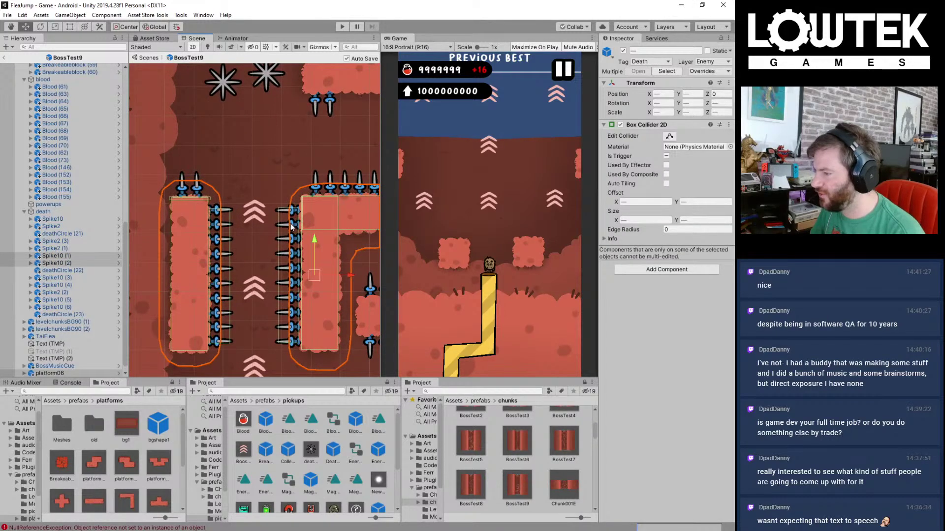
left_click(257, 217, "shift")
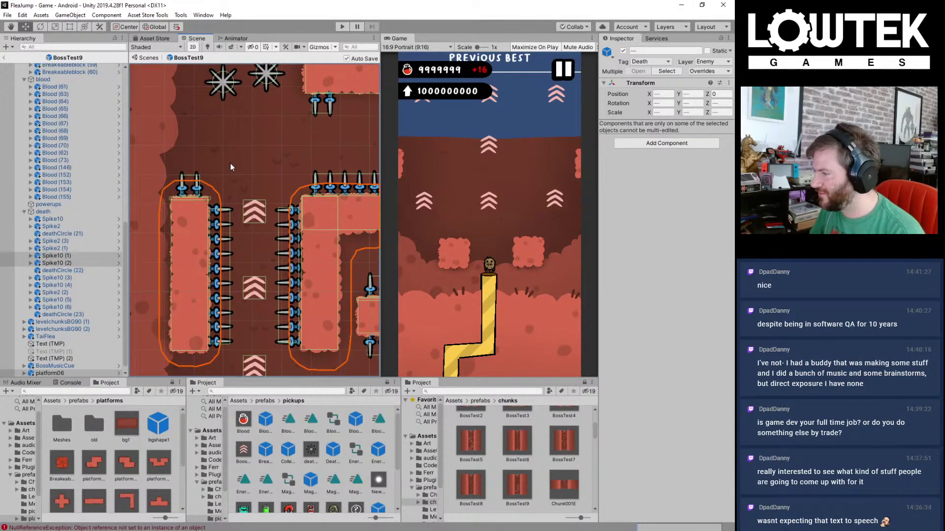
Step: Duplicate the lower boost shaft's straight platform, both spike columns and three boosts, and place the copy above the breakable block diagonal
left_click_drag(230, 164, 295, 394)
key("f")
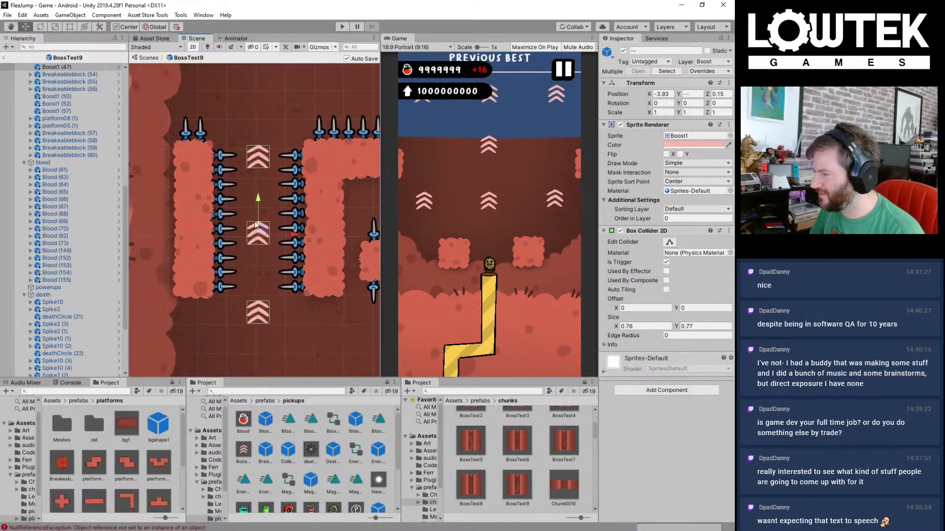
left_click(227, 200, "shift")
left_click(295, 198, "shift")
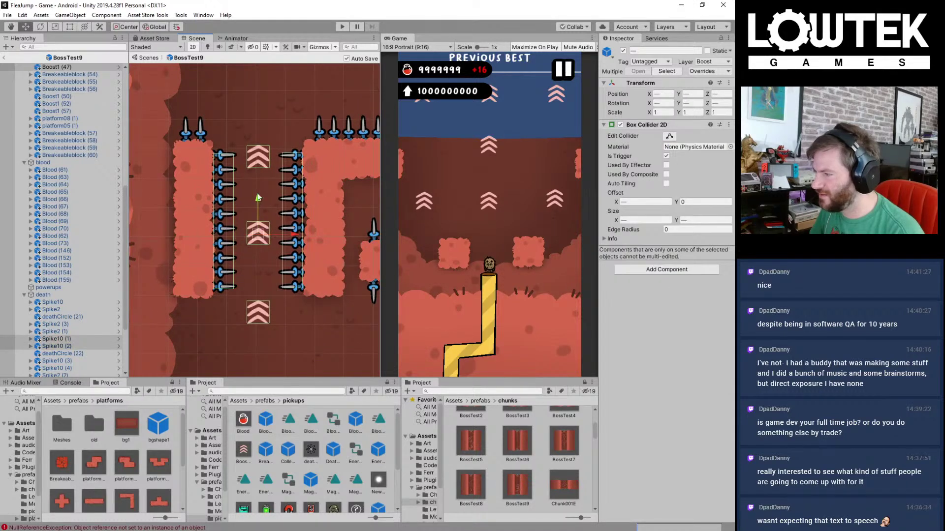
left_click(178, 192, "shift")
scroll(230, 182, "down", 1)
middle_click_drag(322, 141, 268, 257)
scroll(276, 231, "down", 2)
scroll(275, 233, "down", 2)
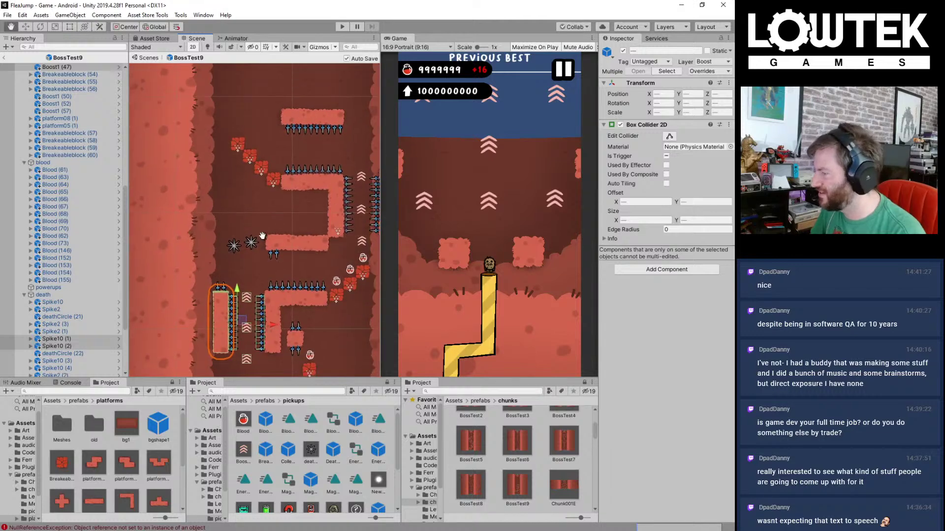
key("ctrl+d")
left_click_drag(244, 321, 232, 82)
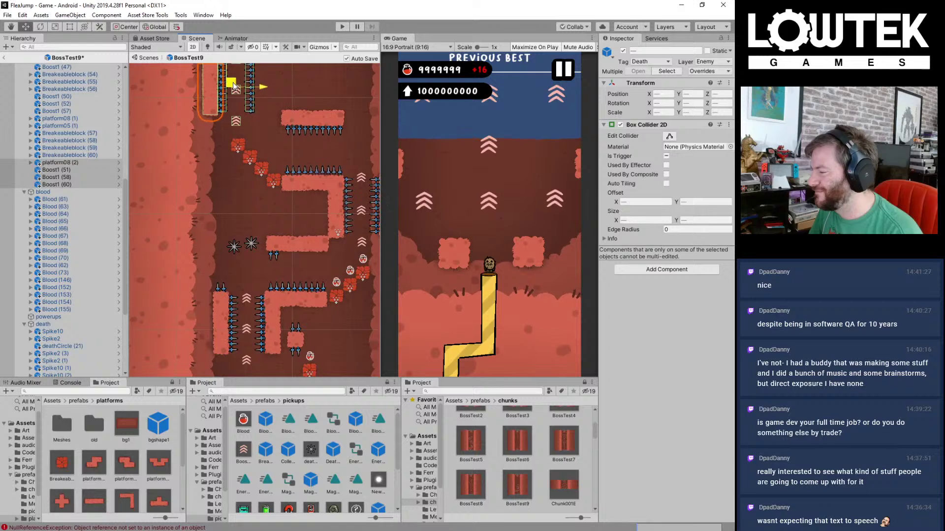
Step: Duplicate the lower L-shaped platform and place the copy beside the new shaft's inner spikes at about X -2.63, Y 33.1
left_click(276, 307)
middle_click_drag(276, 307, 258, 354)
left_click_drag(286, 371, 291, 154)
scroll(262, 131, "up", 1)
scroll(262, 132, "up", 2)
key("ctrl+s")
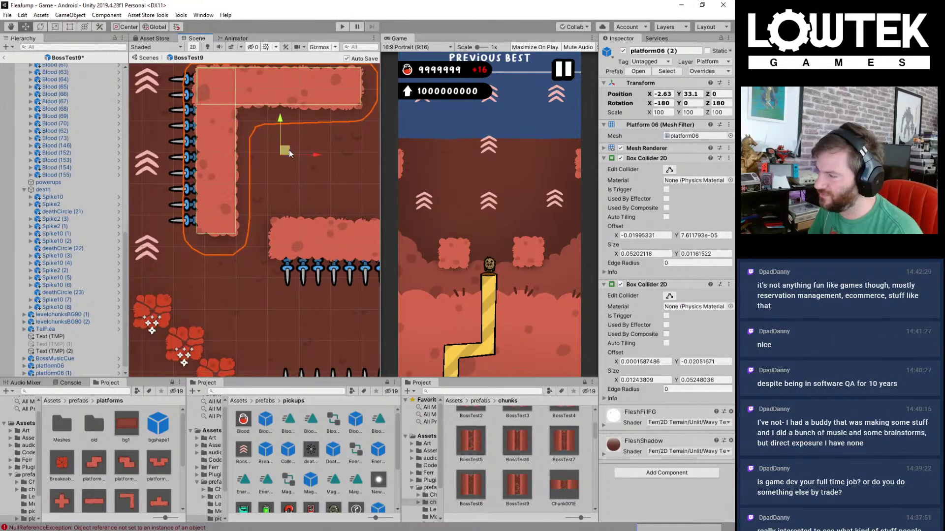
Step: Duplicate a death circle twice beyond the end of the upper spiked platform, at about X 5.81, Y 27.47 and X 7.37, Y 26.46
scroll(267, 155, "down", 3)
middle_click_drag(263, 156, 261, 133)
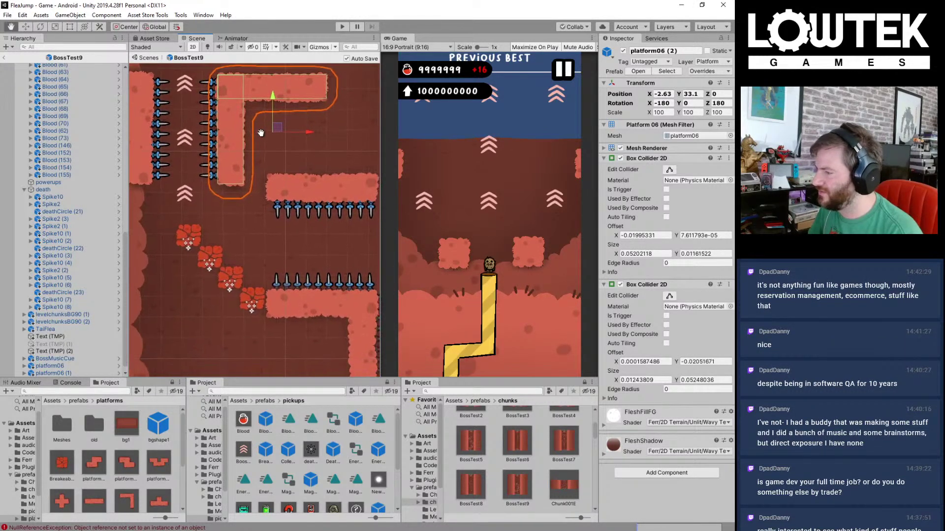
middle_click_drag(275, 207, 203, 271)
left_click(197, 256)
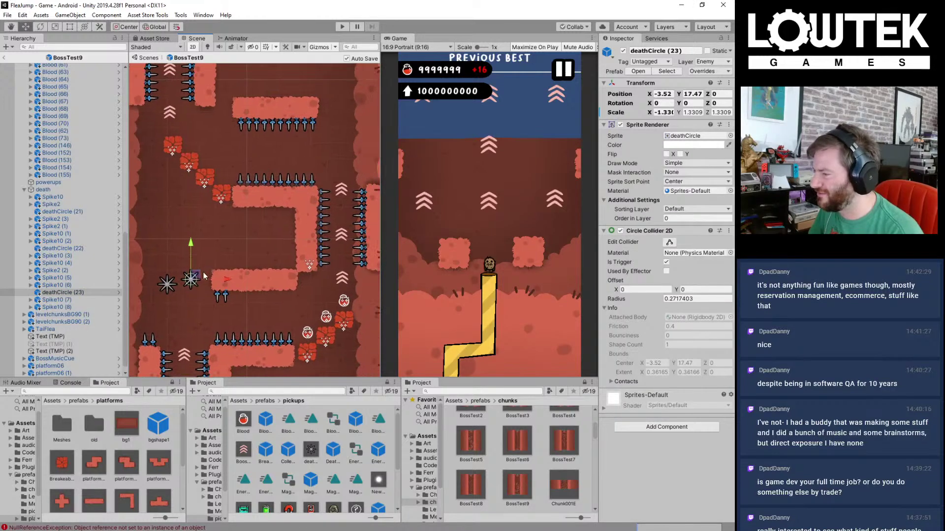
key("ctrl+d")
left_click_drag(196, 276, 347, 120)
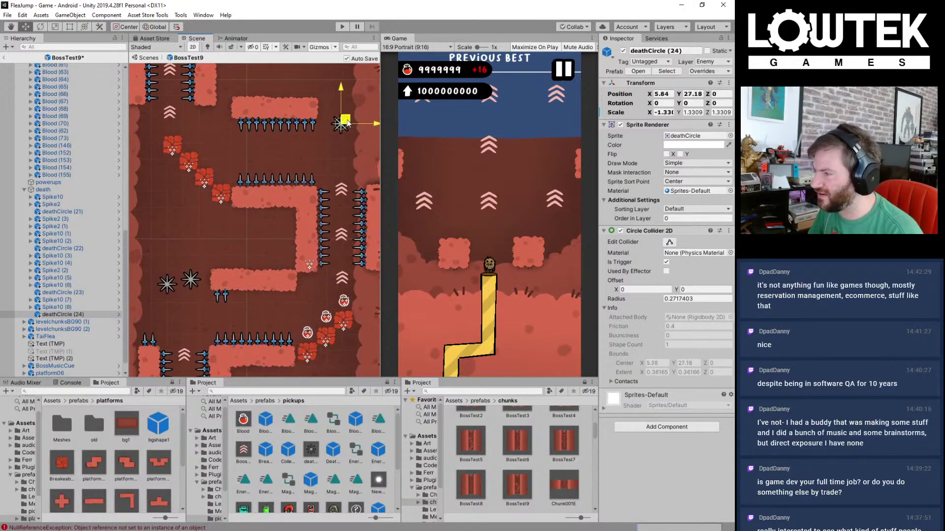
middle_click_drag(341, 154, 327, 160)
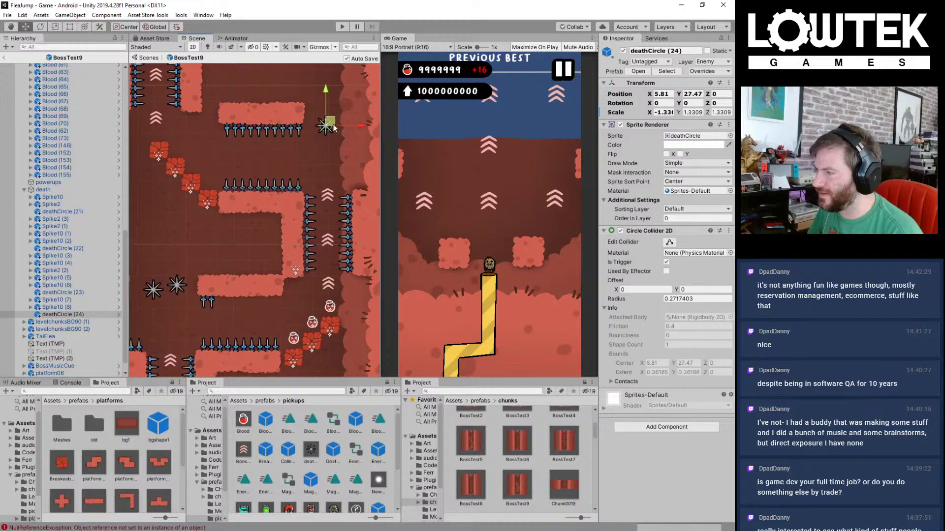
key("ctrl+d")
left_click_drag(330, 122, 358, 138)
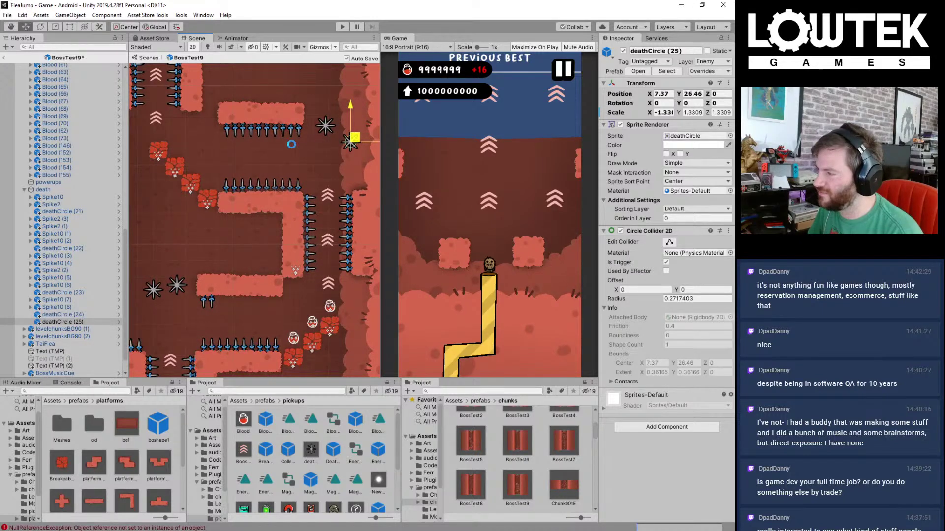
Step: Duplicate the blood pickup above the outermost lower breakable block three times, forming a row over the lower L-shaped platform's spikes
middle_click_drag(219, 141, 247, 215)
middle_click_drag(308, 211, 267, 186)
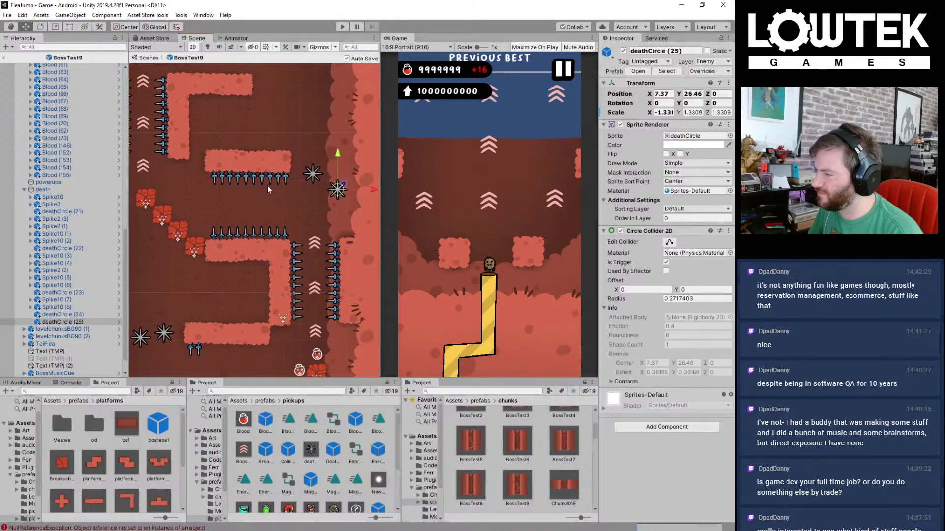
middle_click_drag(267, 233, 266, 143)
scroll(315, 267, "up", 3)
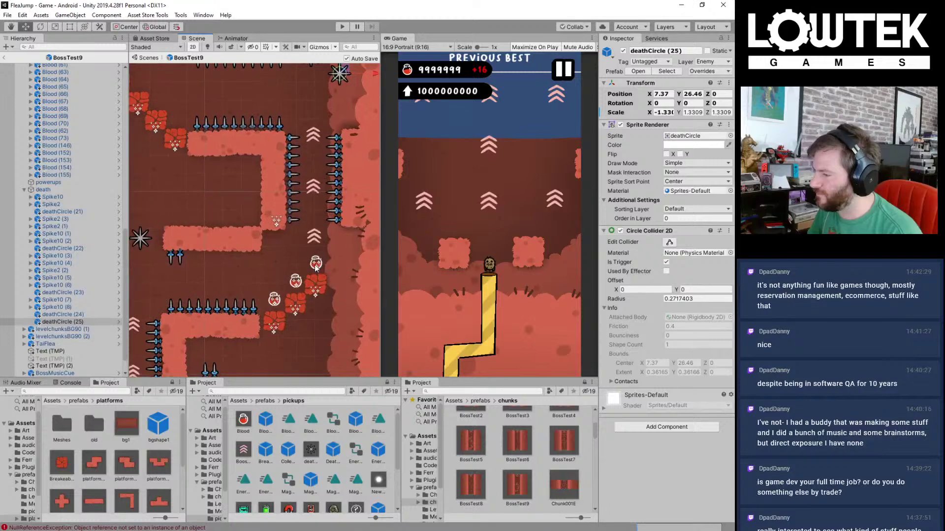
left_click(315, 267)
key("ctrl+d")
left_click_drag(316, 266, 271, 281)
key("ctrl+d")
key("ctrl+d")
Step: Add three blood pickup copies in a column down the lower boost shaft at X -3.91, from about Y 14.3 to Y 8.97
middle_click_drag(245, 277, 309, 210)
key("ctrl+d")
left_click_drag(309, 210, 202, 229)
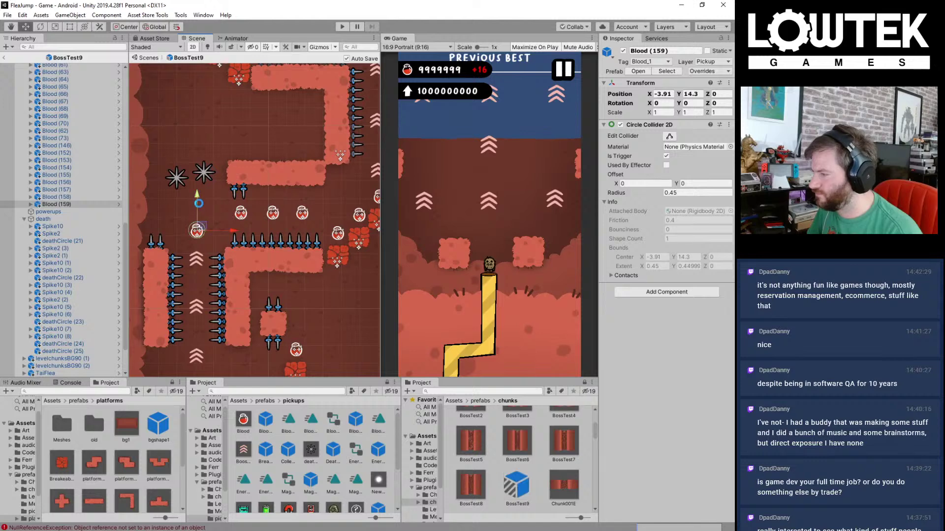
key("ctrl+d")
left_click_drag(199, 197, 201, 295)
key("ctrl+d")
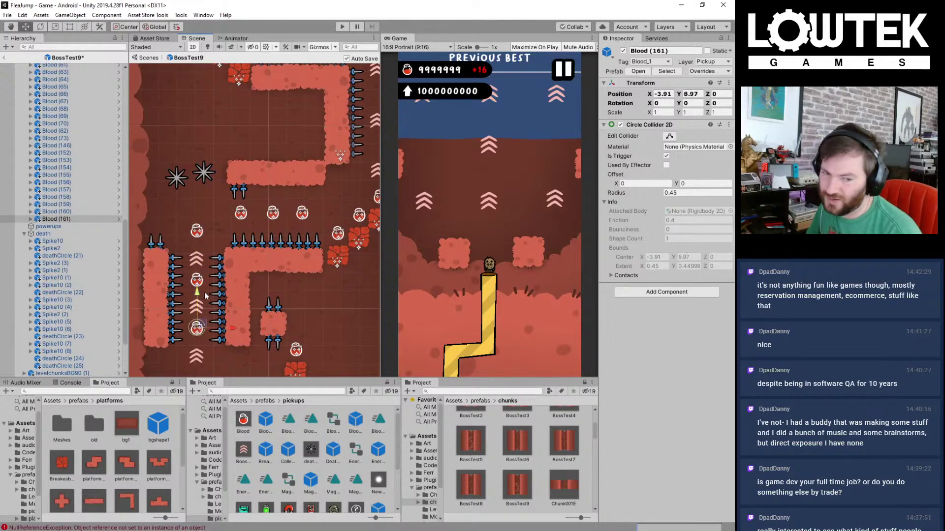
Step: Move the bare square platform near the chunk's start to about X -3.98, Y 3.12, below the boost shaft
mouse_move(232, 277)
middle_mouse_down()
mouse_move(247, 179)
mouse_move(228, 139)
mouse_move(243, 173)
middle_mouse_up()
scroll(300, 230, "up", 1)
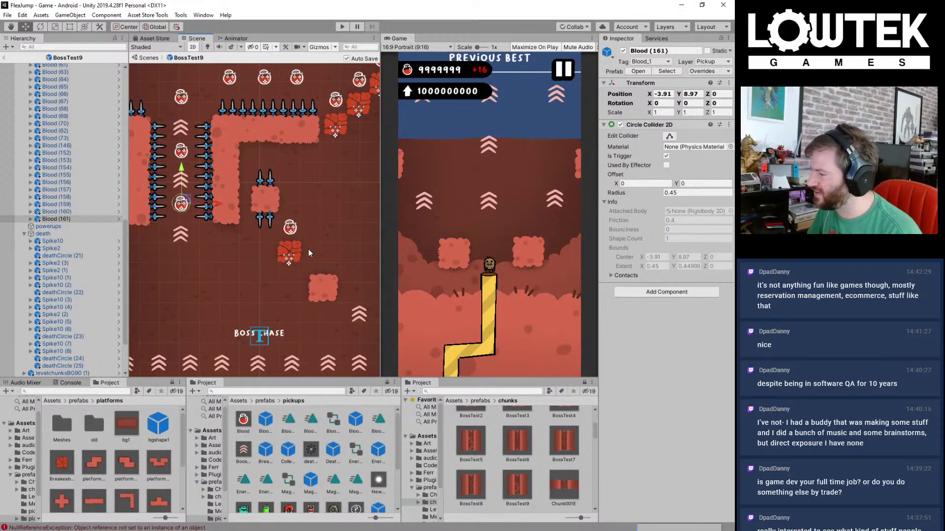
middle_click_drag(308, 253, 325, 192)
left_click(335, 235)
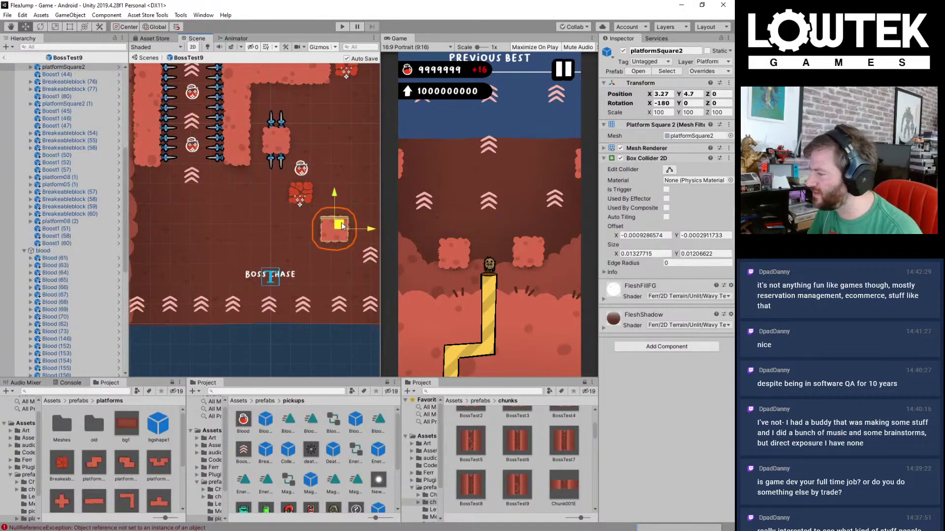
left_click_drag(341, 232, 199, 257)
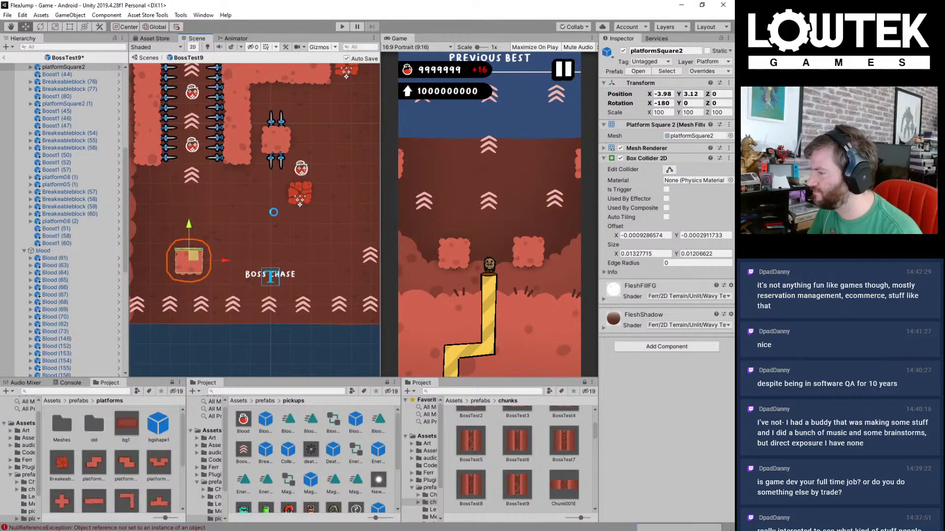
Step: Move the lone breakable block to the relocated square platform and duplicate it twice, covering the square's top and both sides
middle_click_drag(274, 212, 321, 213)
left_click(335, 206)
left_click_drag(335, 204, 285, 267)
key("ctrl+d")
key("ctrl+d")
Step: Delete the two spike pairs and the blood pickup around the small square platform below the lower L-shaped platform
middle_click_drag(291, 187, 251, 252)
left_click_drag(324, 265, 253, 169)
scroll(305, 195, "down", 3)
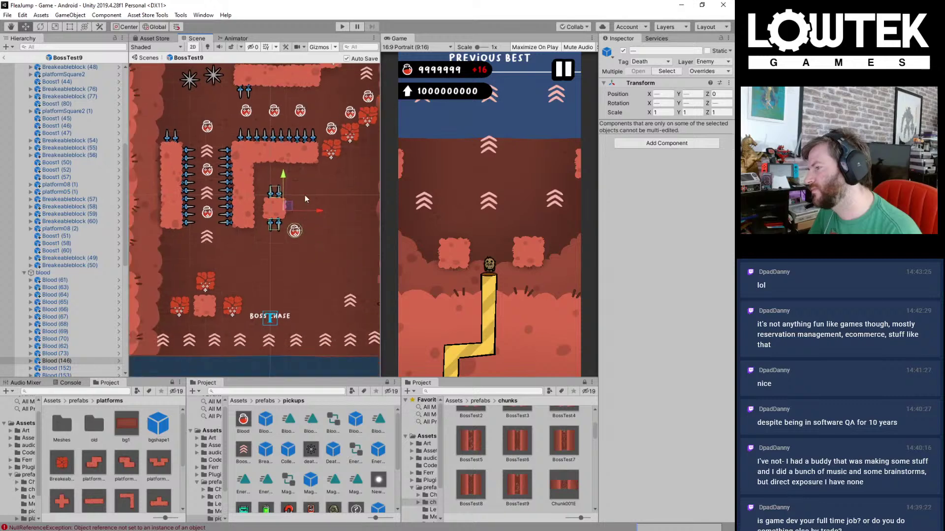
middle_click_drag(305, 195, 250, 240)
left_click_drag(245, 252, 270, 256)
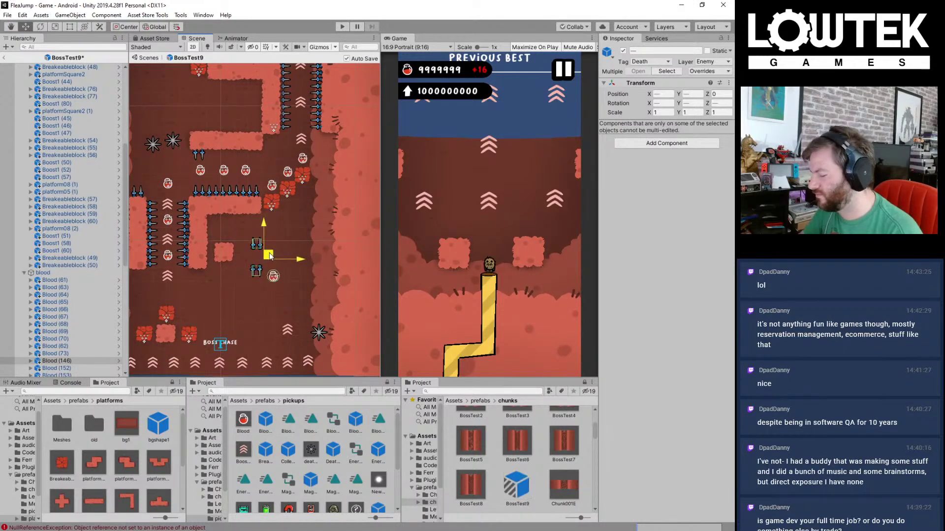
key("ctrl+z")
key("ctrl+z")
Step: Delete the small square platform under the L-shaped platform, plus the lone boost and death circle near the chunk's start
left_click(227, 252)
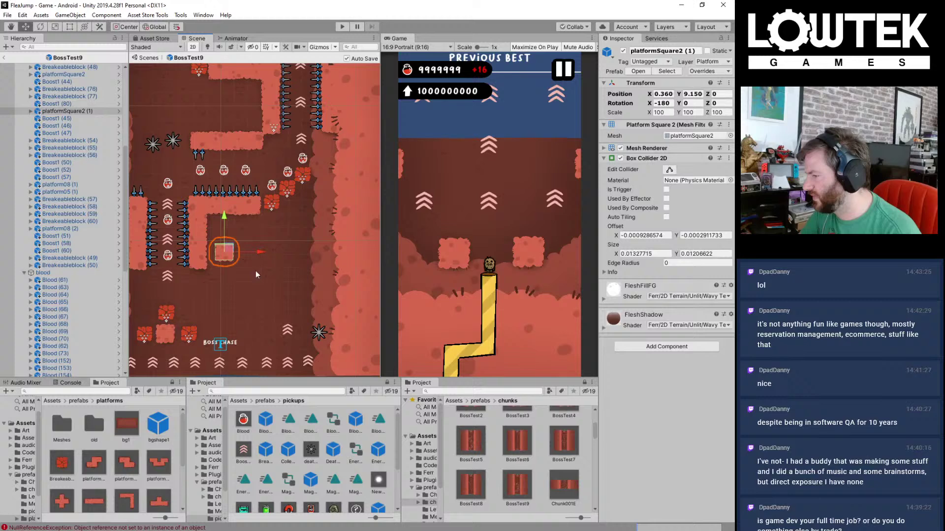
left_click(290, 330)
left_click(289, 332)
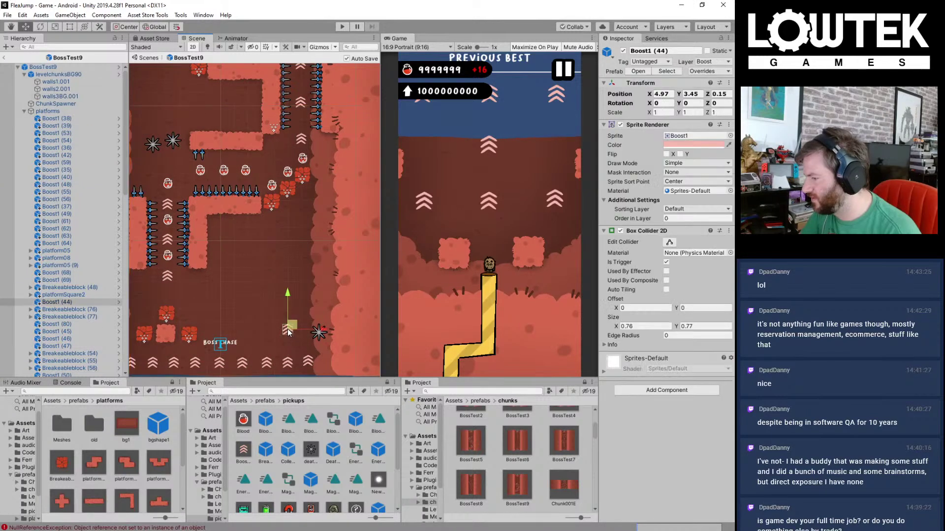
key("Delete")
left_click(320, 335)
key("Delete")
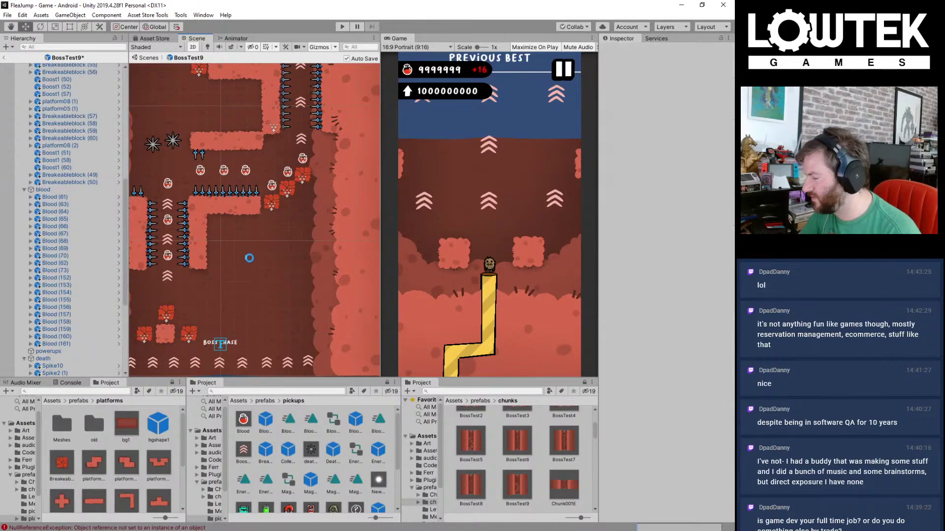
Step: Duplicate the row of three blood pickups and place the copy between the two upper horizontal spike rows at about Y 25.52
middle_click_drag(249, 257, 279, 327)
scroll(279, 328, "down", 1)
middle_click_drag(316, 195, 318, 250)
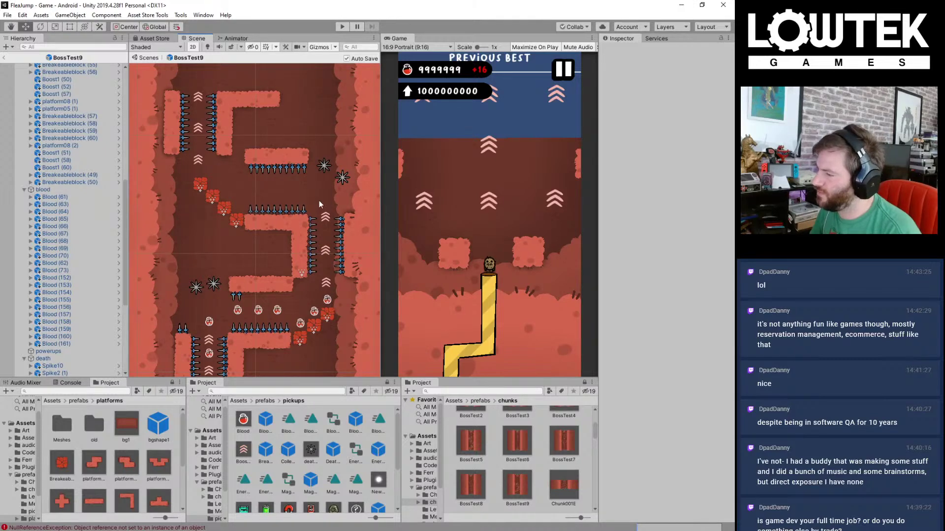
left_click_drag(293, 300, 288, 188)
key("ctrl+d")
Step: Duplicate the blood pickup at X 6.08 three times up the spiked boost shaft, with the highest at about Y 24.45
left_click(328, 301)
middle_click_drag(330, 288, 270, 283)
scroll(270, 283, "up", 8)
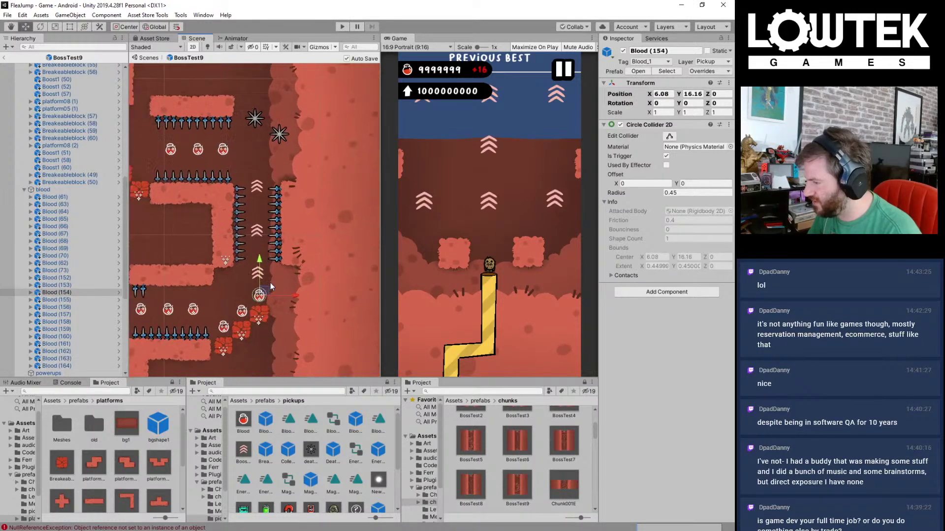
key("ctrl+d")
left_click_drag(255, 271, 258, 100)
key("ctrl+d")
key("ctrl+d")
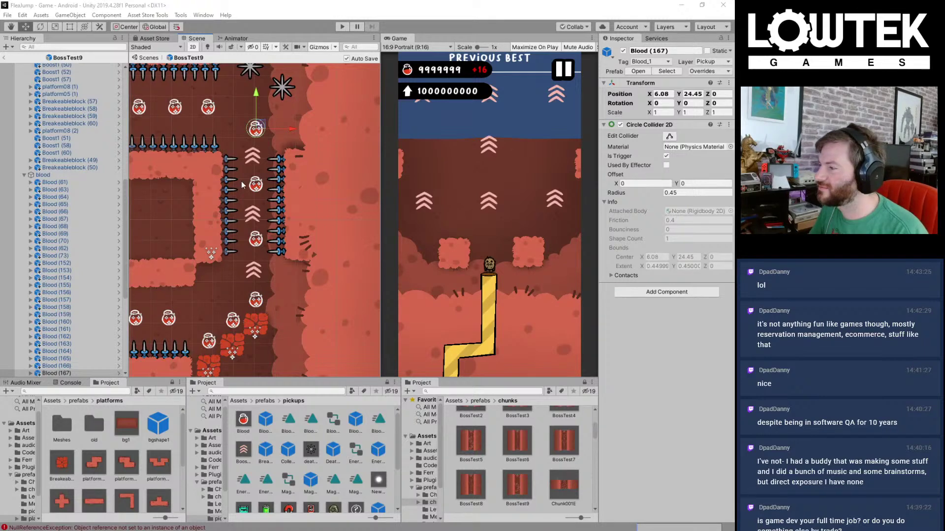
Step: Place four blood pickup copies above the upper breakable block diagonal, with the highest at about X -4.73, Y 27.06
middle_click_drag(242, 185, 325, 236)
scroll(316, 230, "down", 8)
left_click(290, 208)
scroll(290, 207, "up", 10)
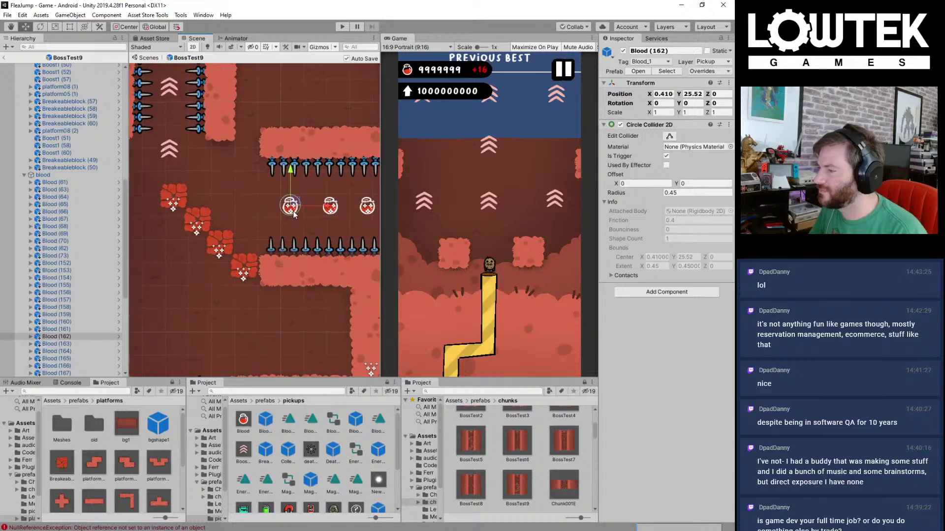
key("ctrl+d")
left_click_drag(290, 207, 181, 169)
key("ctrl+d")
key("ctrl+d")
key("ctrl+d")
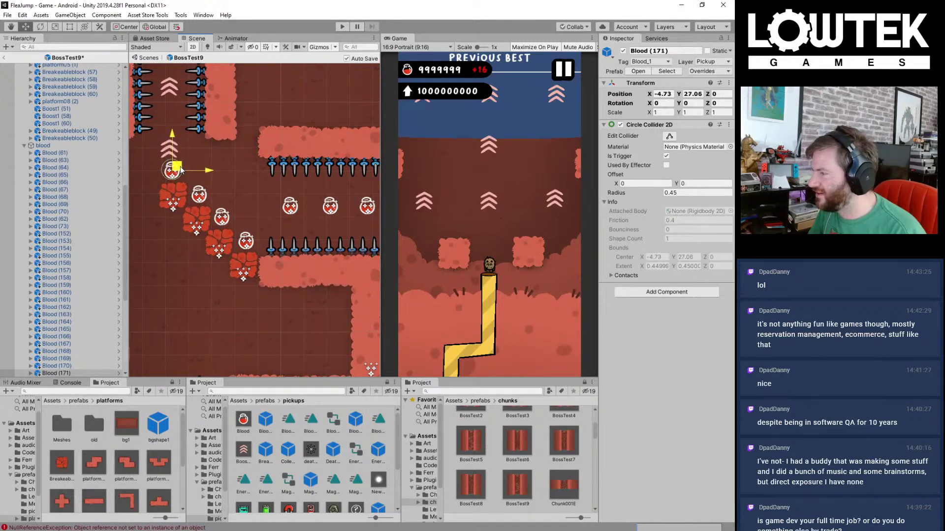
Step: Shift the whole upper boost shaft, including both platforms, spikes and boosts, slightly up and towards the chunk's centre
middle_click_drag(207, 134, 267, 247)
left_click_drag(158, 120, 298, 278)
left_click(287, 181, "shift")
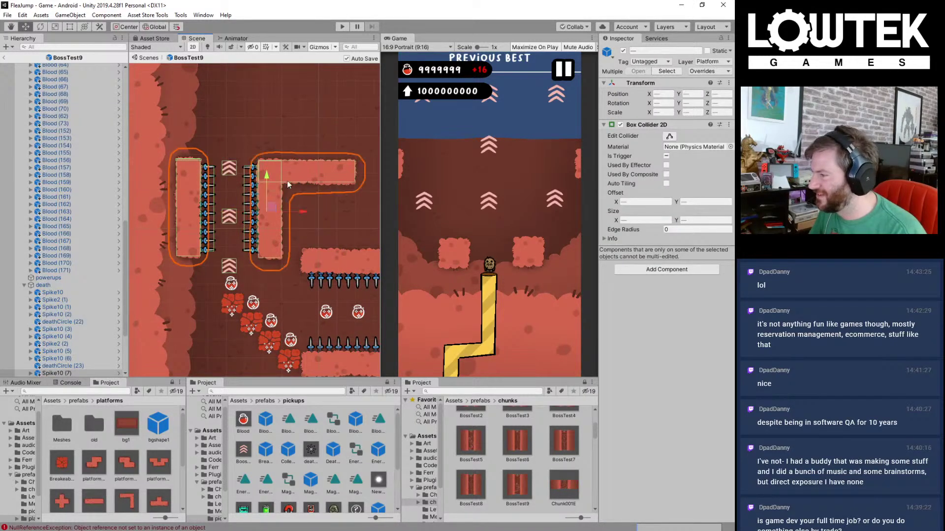
left_click_drag(276, 207, 279, 202)
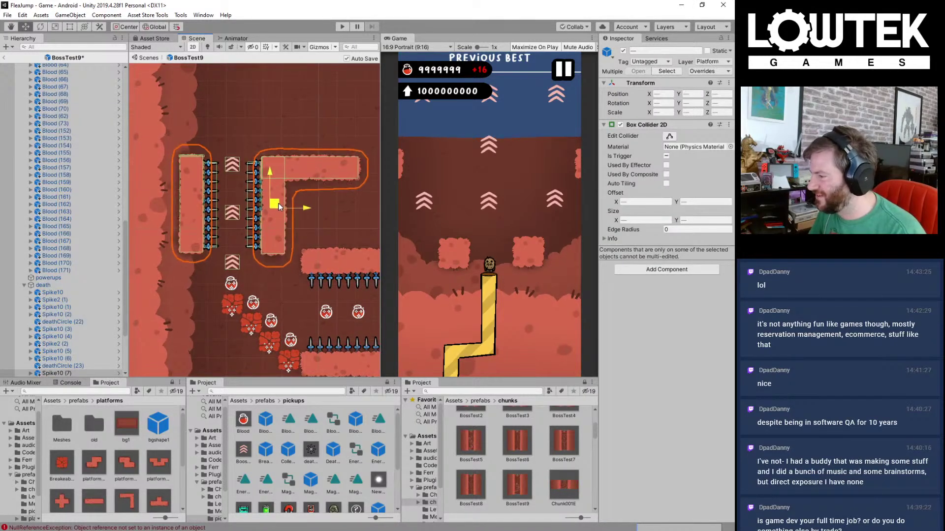
Step: Duplicate the highest diagonal blood pickup three times in a vertical column through the upper boost shaft
left_click(234, 285)
key("ctrl+d")
left_click_drag(232, 254, 235, 116)
key("ctrl+d")
key("ctrl+d")
Step: Duplicate the downward spike pair, rotate the copy upright and place it atop the upper shaft's straight platform at about X -7.05, Y 34.38
middle_click_drag(270, 249, 251, 270)
left_click(243, 286)
left_click(243, 284)
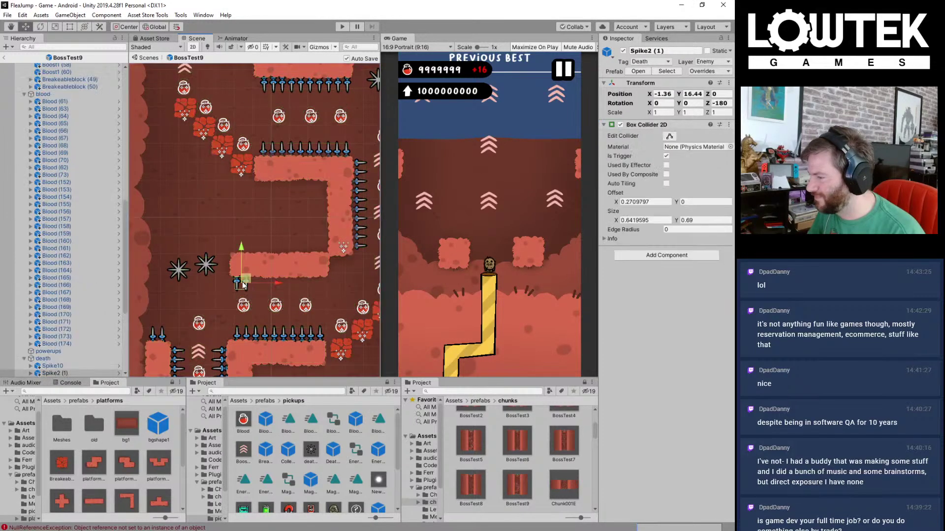
left_click_drag(250, 281, 187, 128)
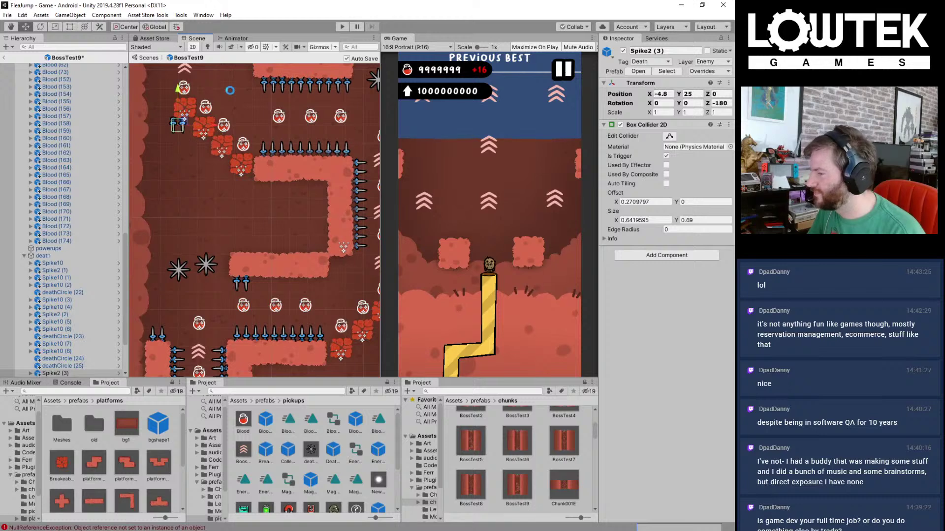
middle_click_drag(206, 112, 245, 250)
key("e")
left_click_drag(228, 231, 194, 93)
key("q")
middle_click_drag(235, 119, 221, 122)
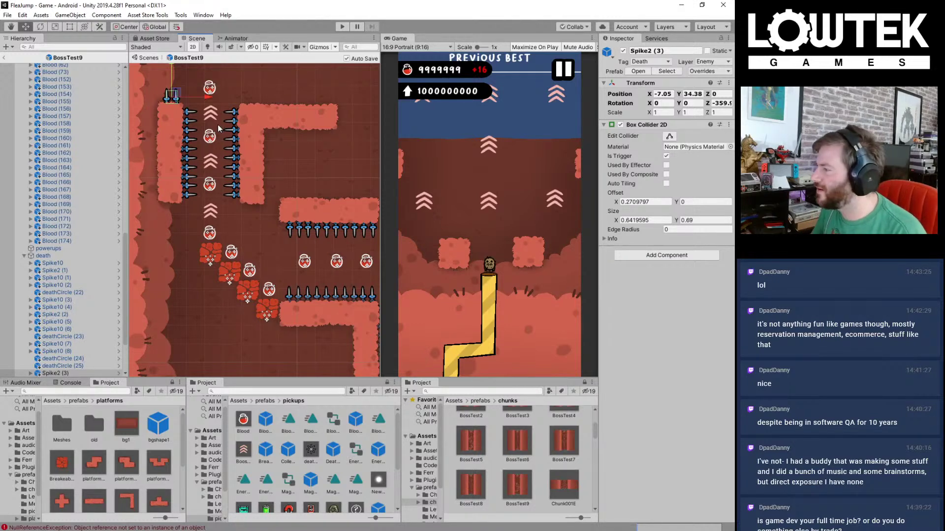
Step: Duplicate the upright spike pair twice along the top of the L-shaped platform, with the end copy at about X 1.44, Y 34.38
middle_click_drag(217, 125, 281, 117)
scroll(165, 189, "up", 2)
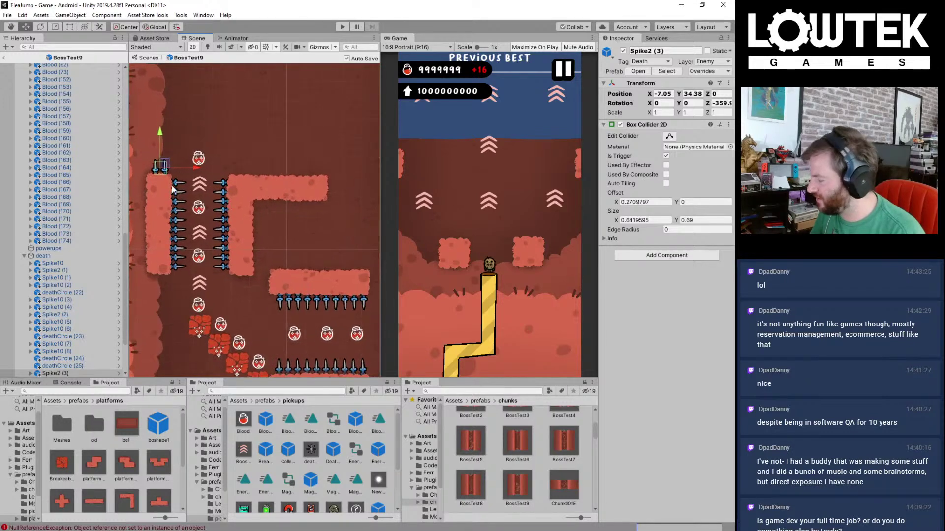
key("ctrl+d")
left_click_drag(191, 171, 357, 168)
key("ctrl+d")
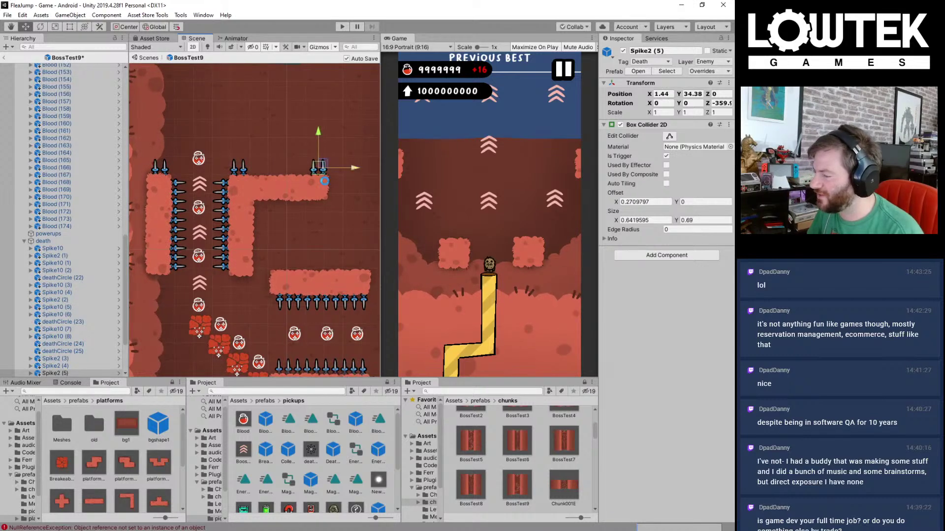
Step: Review the chunk layout around the upper boost shaft and the spiked corridors below it
scroll(323, 185, "up", 1)
middle_click_drag(323, 185, 235, 169)
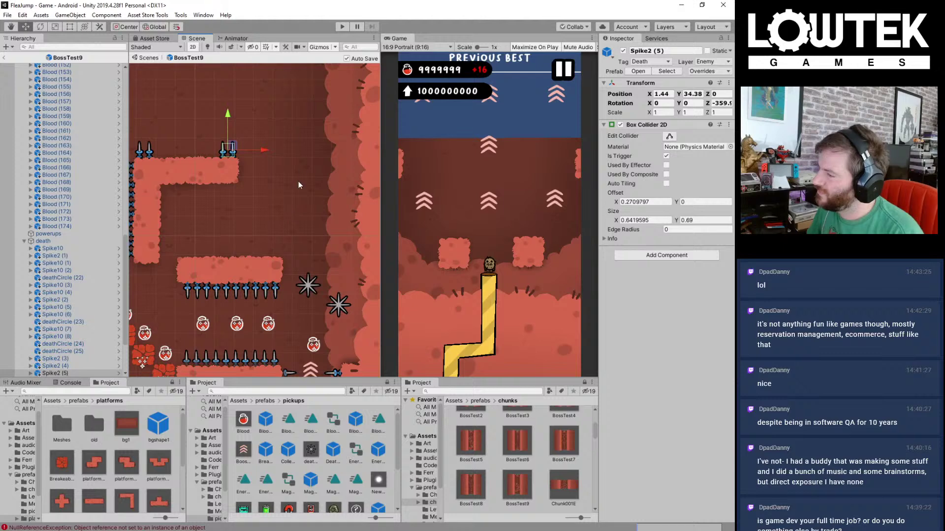
middle_click_drag(268, 213, 299, 228)
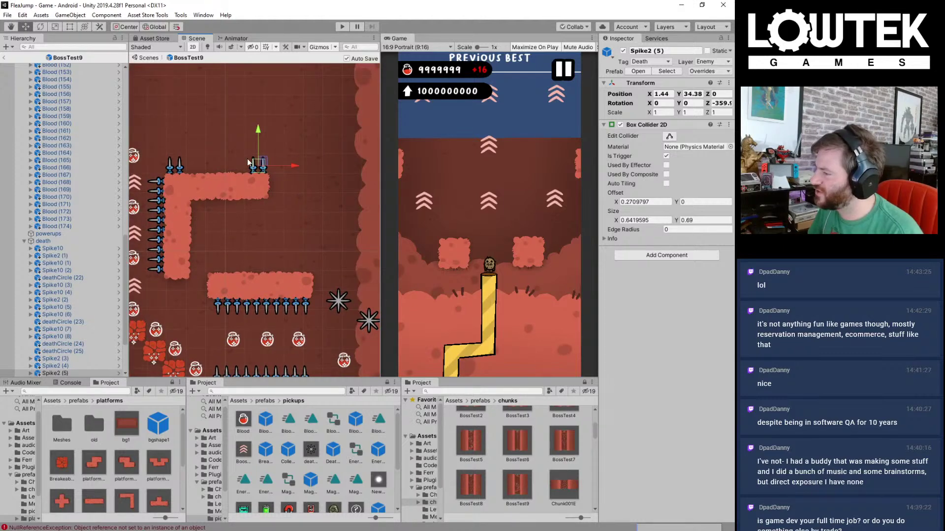
scroll(264, 249, "down", 5)
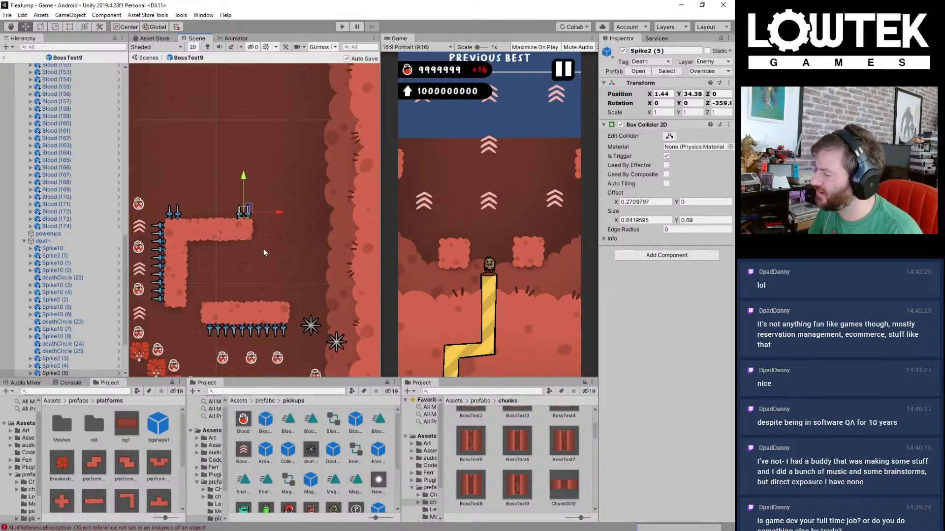
middle_click_drag(266, 244, 278, 171)
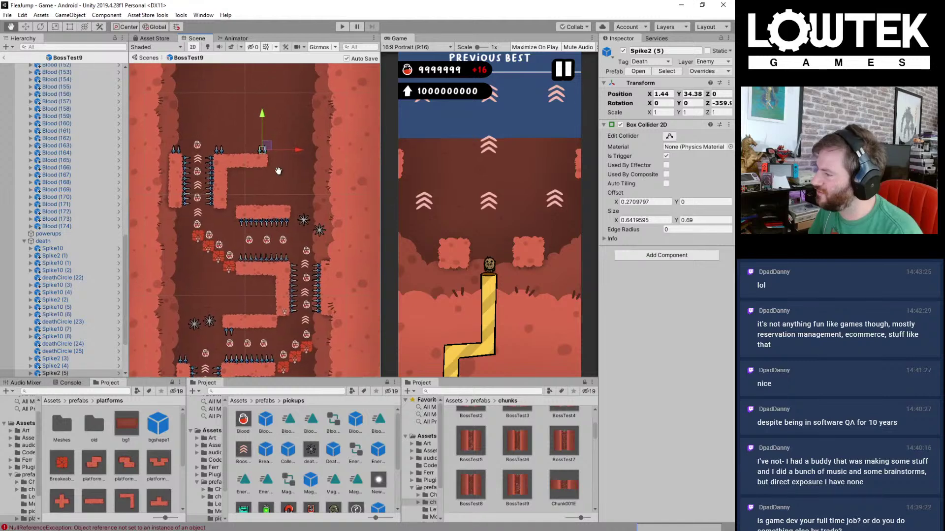
scroll(251, 203, "up", 2)
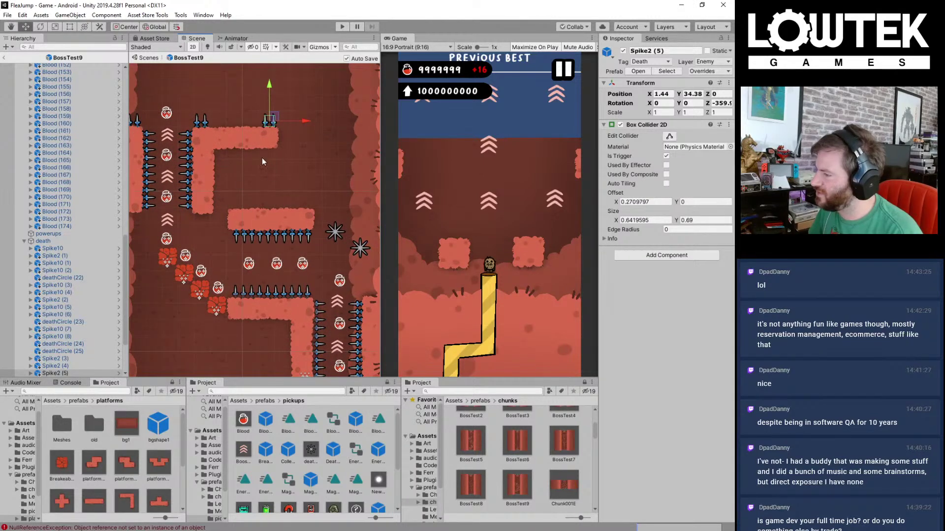
middle_click_drag(222, 147, 275, 225)
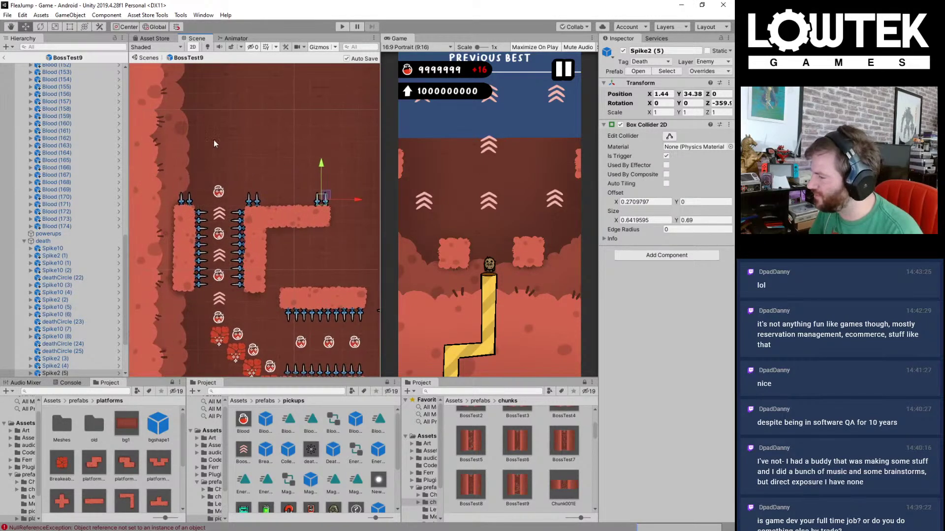
middle_click_drag(327, 290, 291, 231)
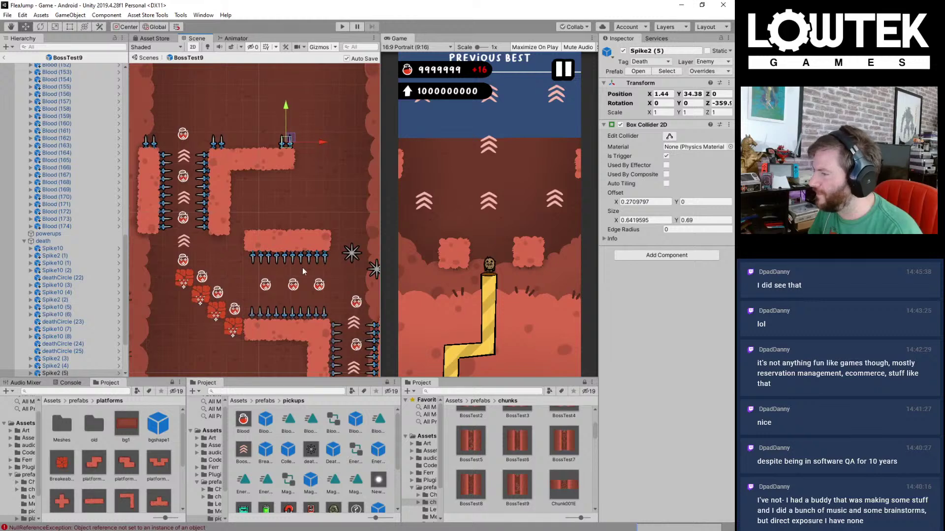
Step: Duplicate the small square platform near the chunk's start, place it above the L-shaped platform at about X -0.42, Y 37.65, and save
middle_click_drag(302, 267, 274, 187)
scroll(274, 187, "down", 2)
left_click(212, 332)
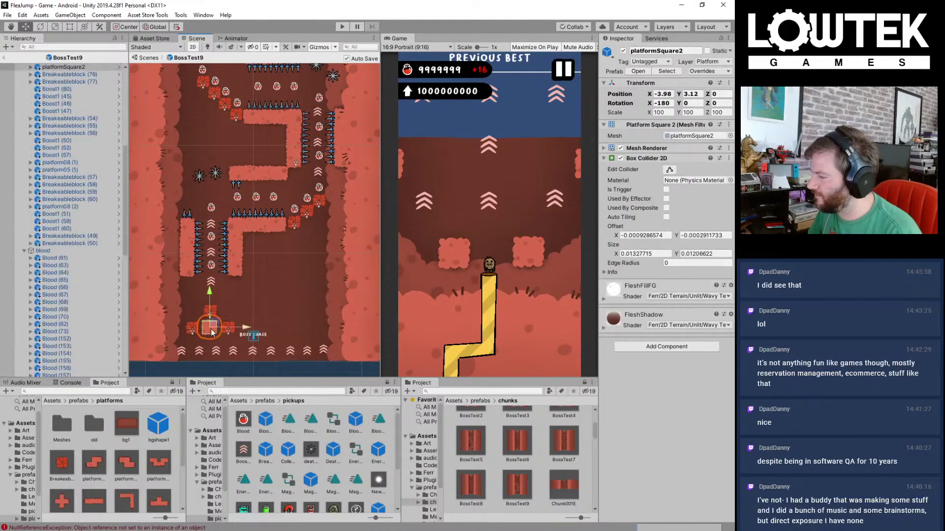
key("ctrl+d")
left_click_drag(217, 325, 240, 73)
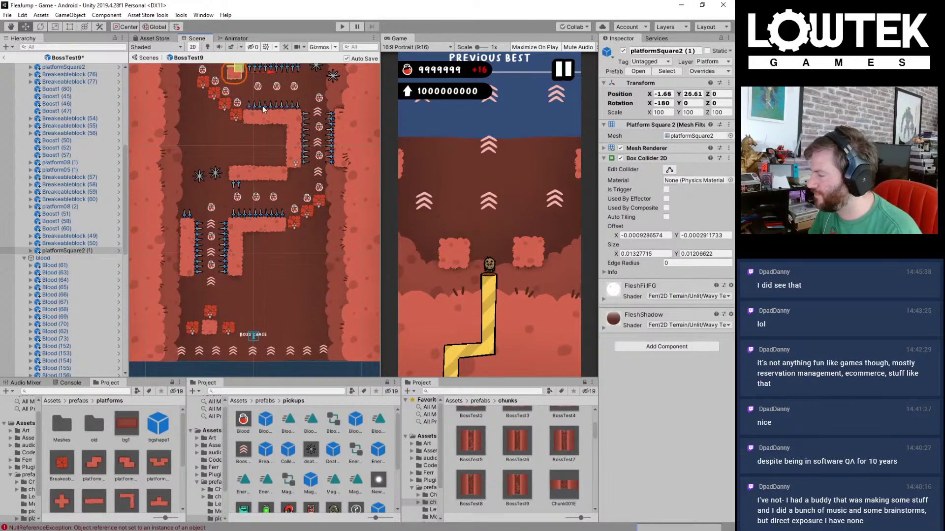
middle_click_drag(240, 73, 294, 291)
left_click_drag(294, 285, 304, 160)
key("ctrl+s")
Step: Duplicate the end spike pair, flip the copy downward beneath the new square platform at about Y 36.69, and save
scroll(317, 170, "up", 4)
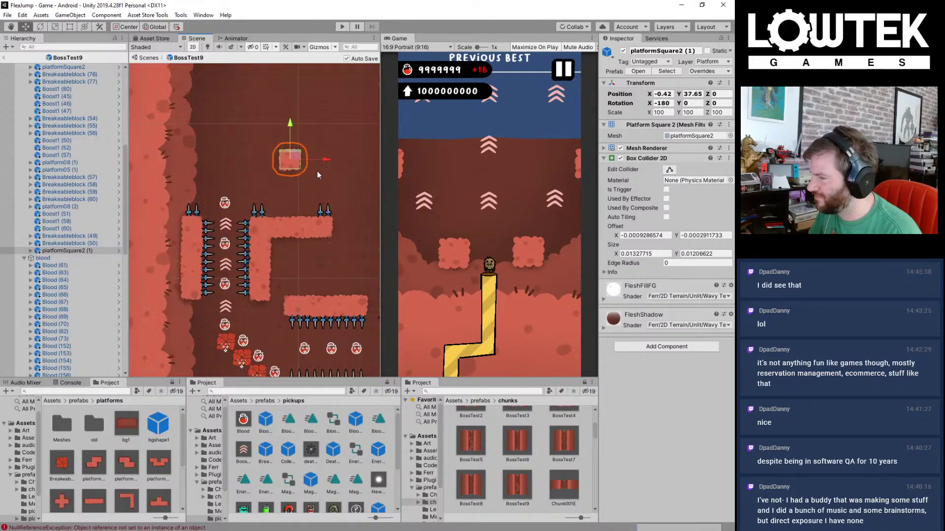
left_click(326, 241)
key("ctrl+d")
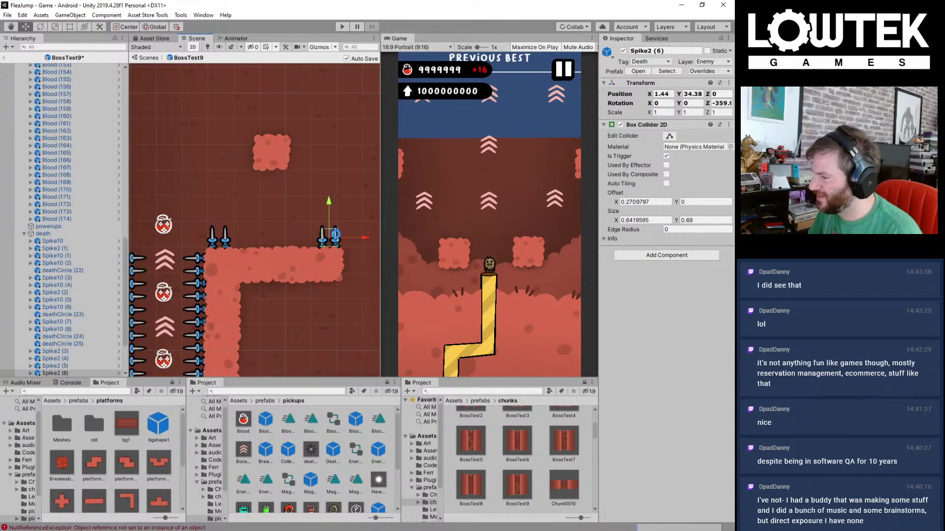
left_click_drag(325, 240, 507, 210)
key("e")
key("w")
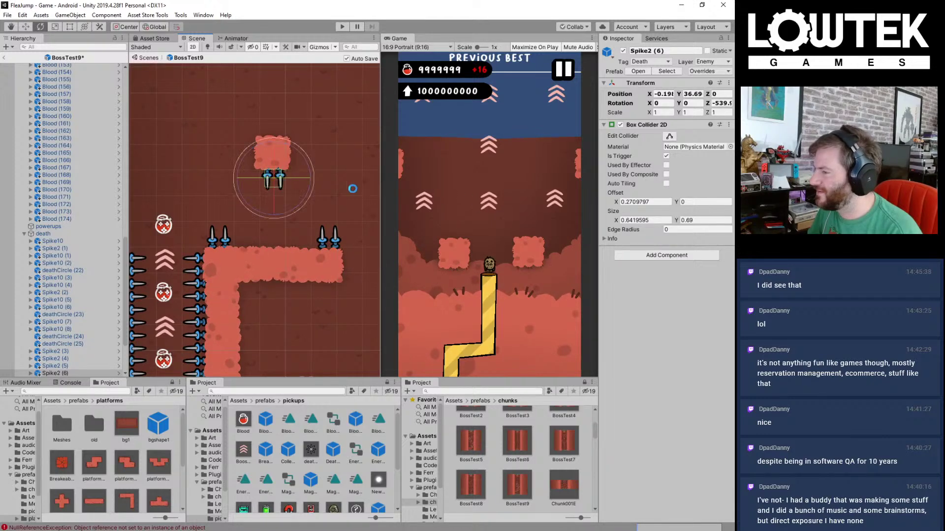
key("ctrl+s")
Step: Nudge the square platform to about X -0.33, Y 37.63, centred over its spike pair
left_click(287, 175)
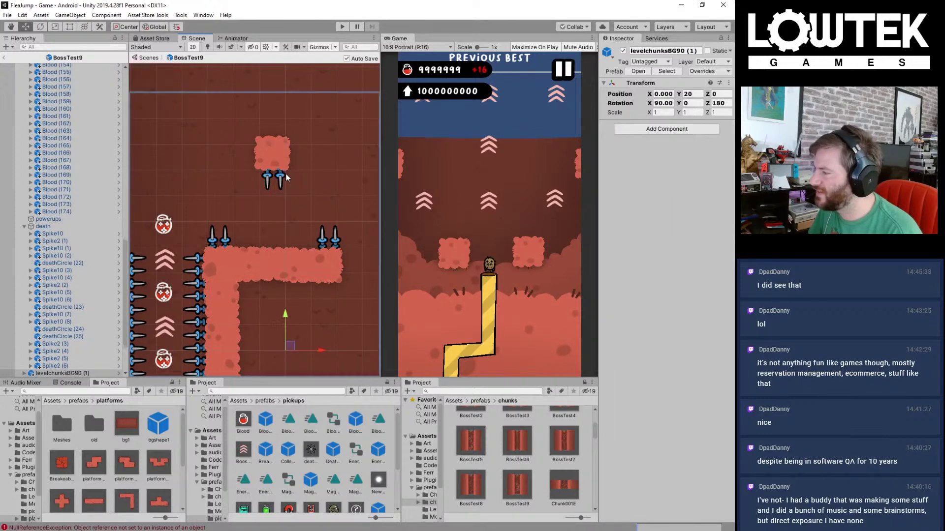
left_click(274, 158)
left_click_drag(277, 150, 282, 149)
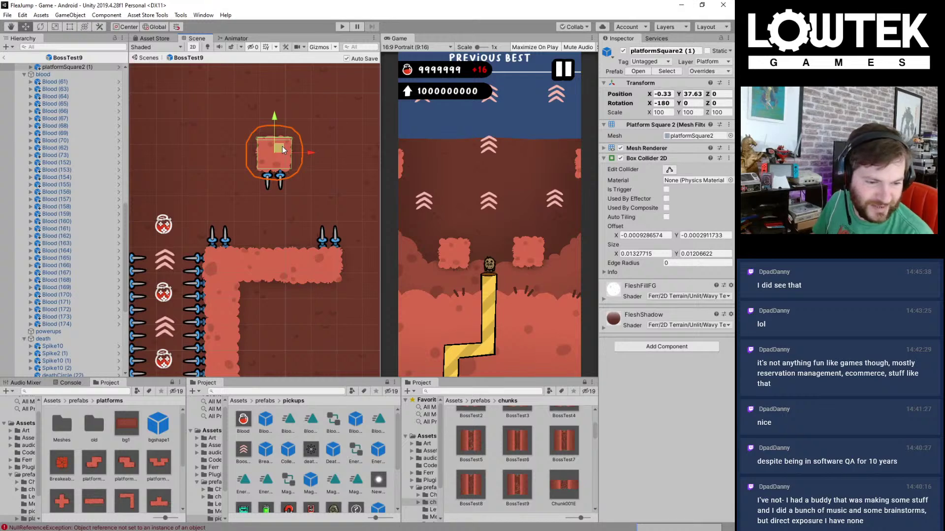
Step: Duplicate the death circle beside the spiked straight platform and place the copy above the upper shaft exit at about X -4.72, Y 36.94
middle_click_drag(242, 194, 271, 158)
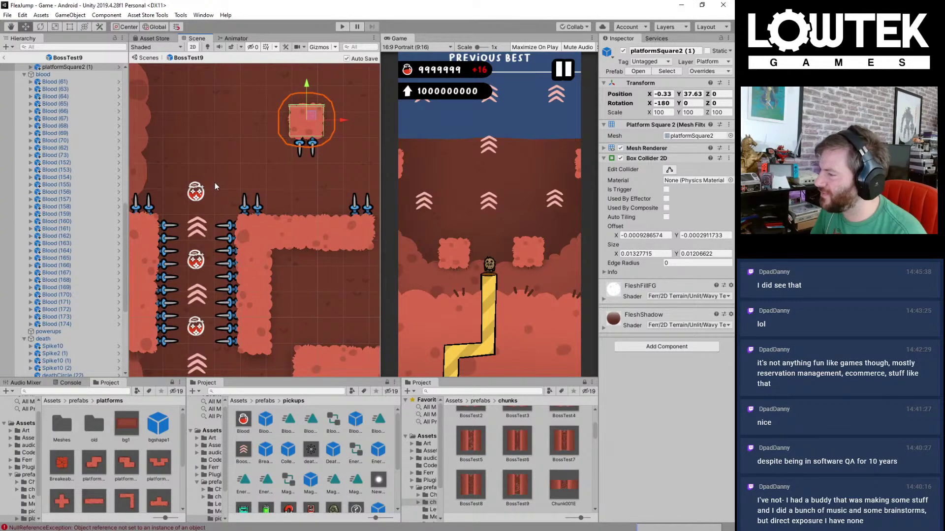
scroll(261, 265, "down", 5)
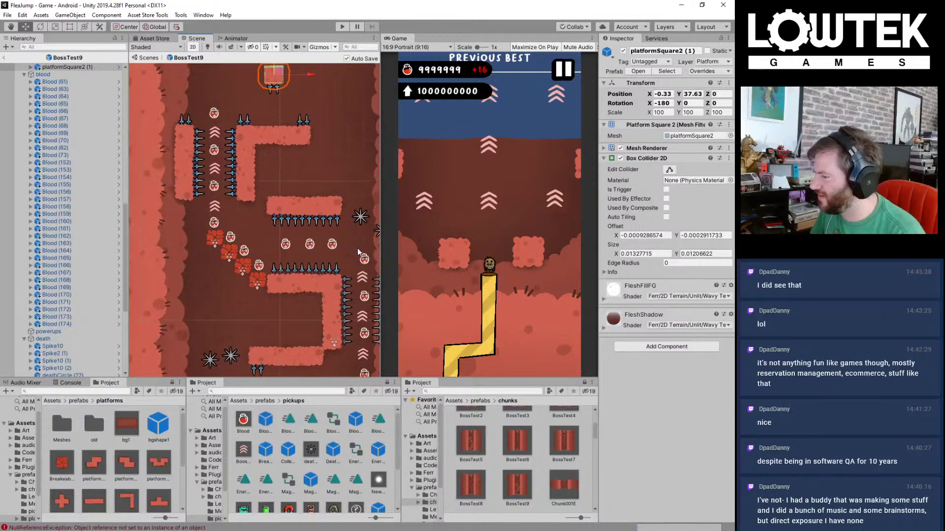
left_click(362, 217)
left_click(362, 218)
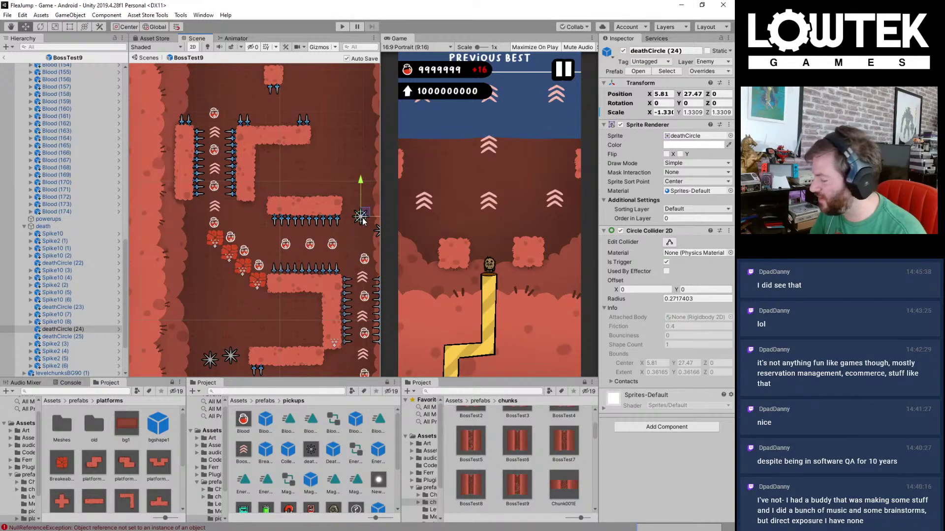
key("ctrl+d")
left_click_drag(364, 218, 222, 84)
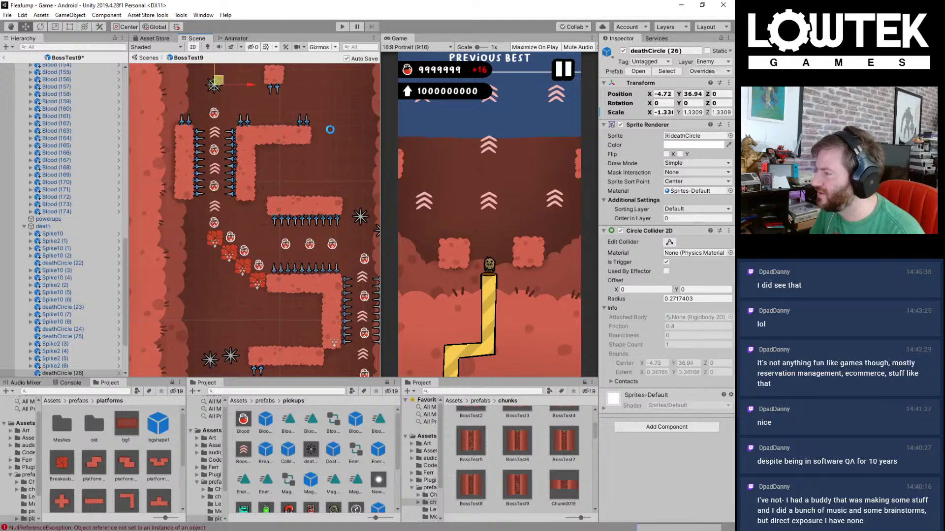
middle_click_drag(319, 156, 259, 334)
scroll(263, 276, "down", 9)
middle_click_drag(266, 267, 248, 239)
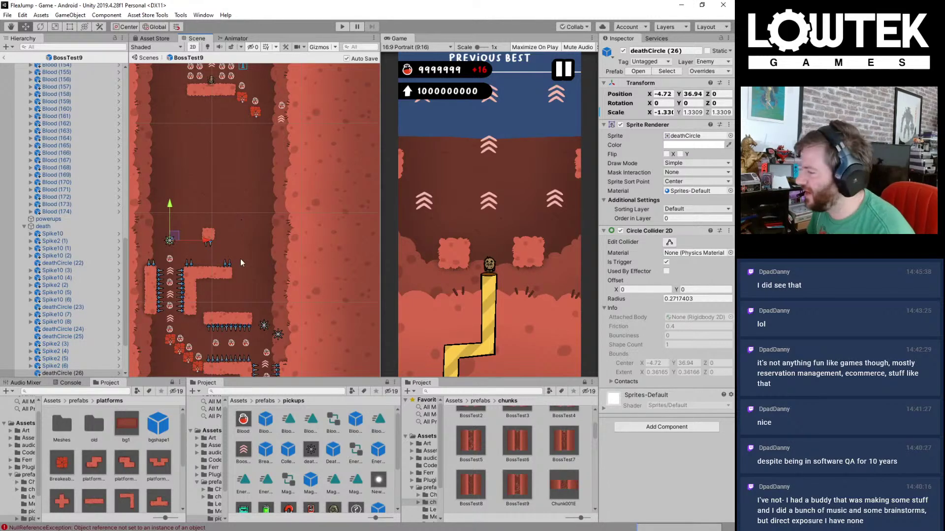
middle_click_drag(209, 301, 273, 235)
scroll(235, 285, "up", 6)
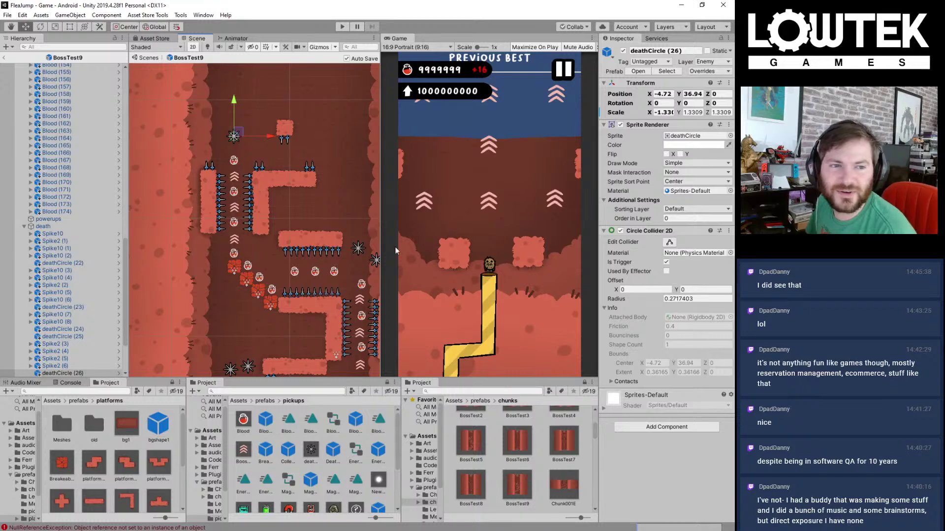
Step: Switch to the browser and skim the video and comments of the Reddit post "Steam Deck First Look. One word: WOOW"
left_click_drag(0, 305, 362, 3)
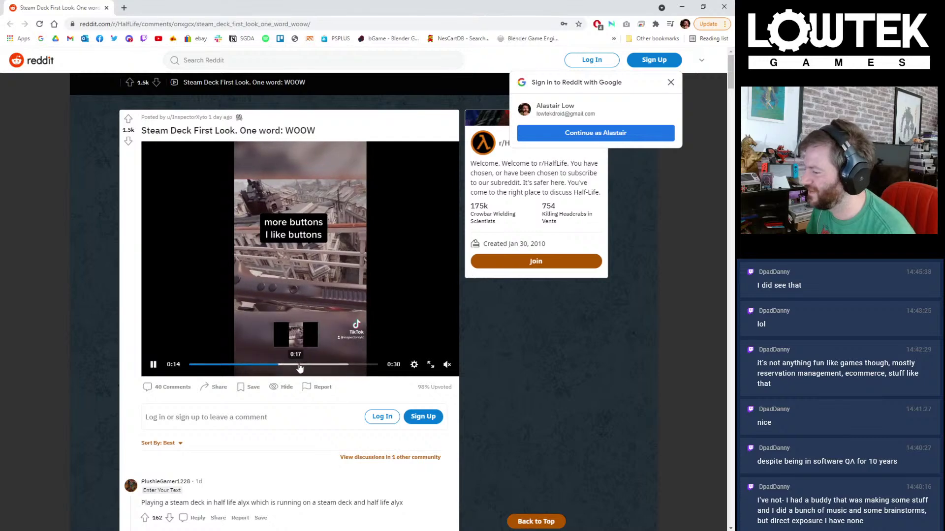
left_click(317, 365)
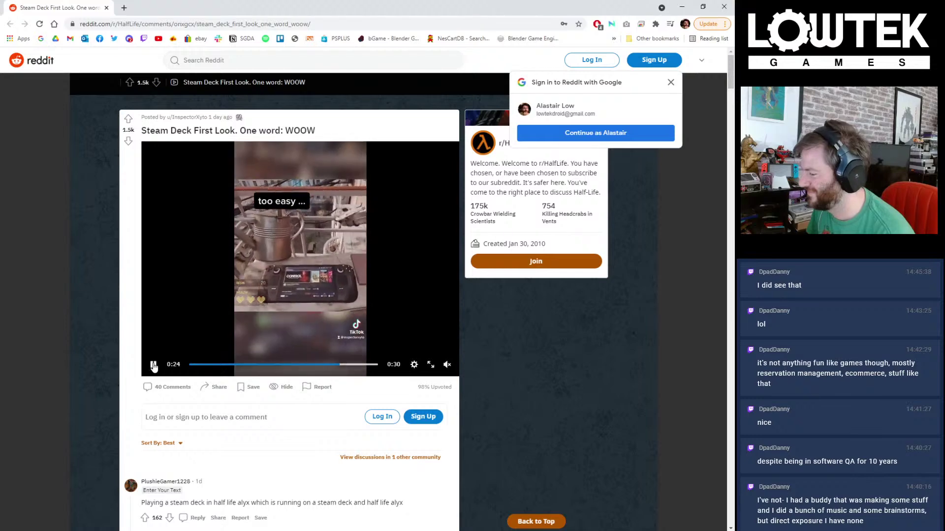
scroll(108, 358, "down", 3)
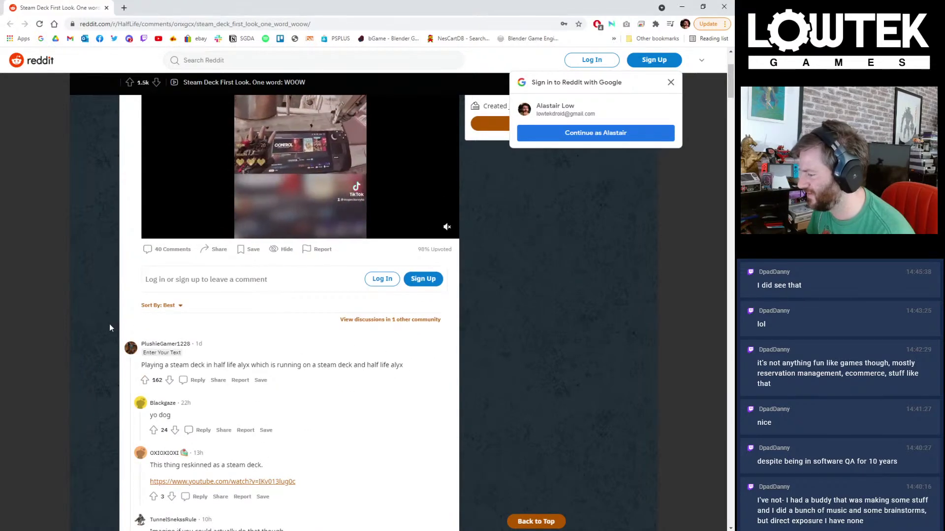
scroll(110, 325, "up", 3)
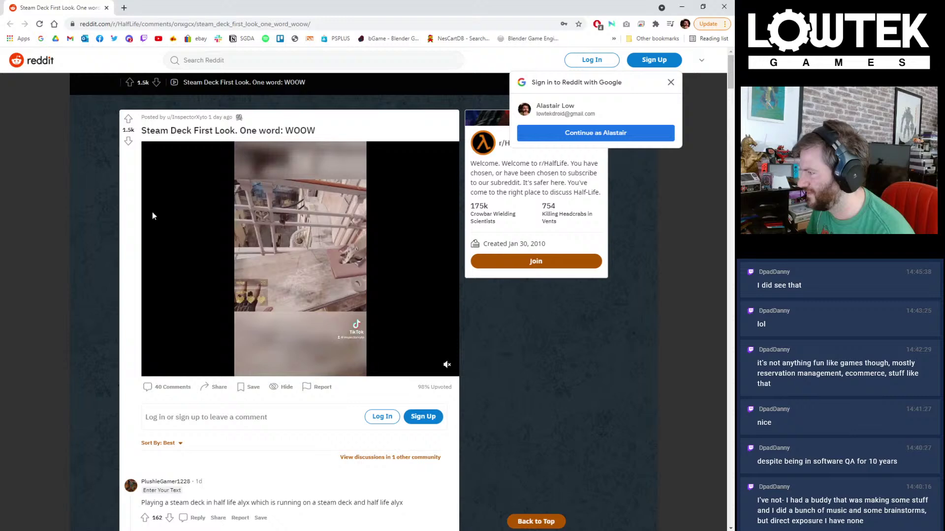
Step: Try to upvote the Reddit post, dismiss the sign-up dialog and return to Unity
left_click(128, 118)
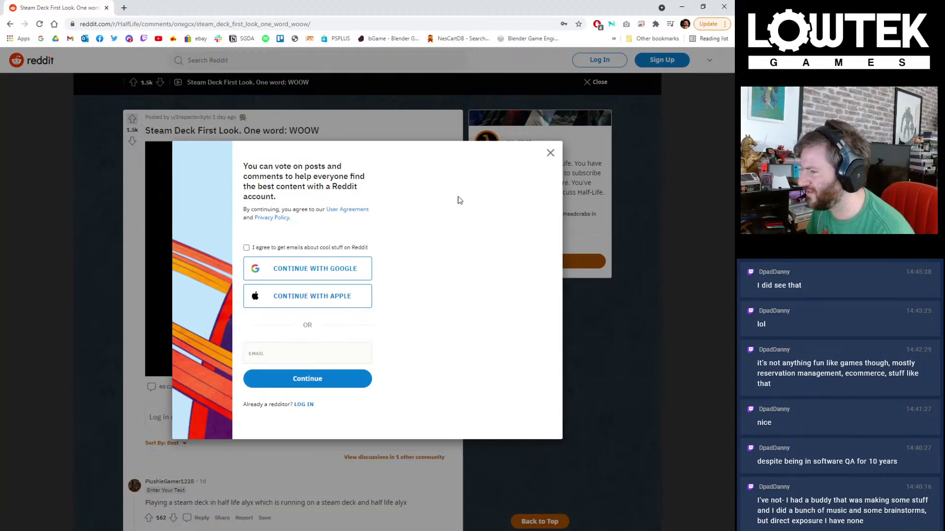
left_click(551, 153)
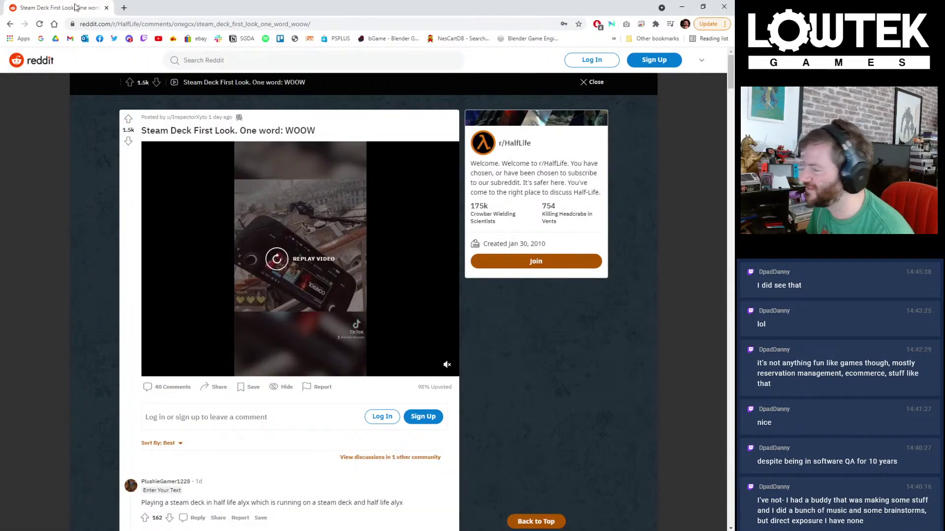
left_click_drag(74, 7, 734, 4)
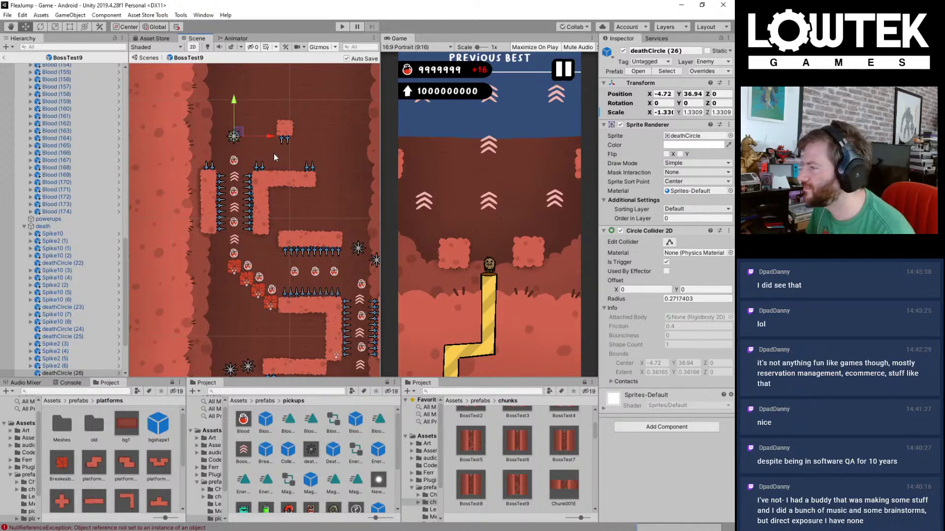
Step: Duplicate the straight platform below the L-shaped one and place the copy against the side wall at about X 5.57, Y 35.48
scroll(273, 226, "up", 3)
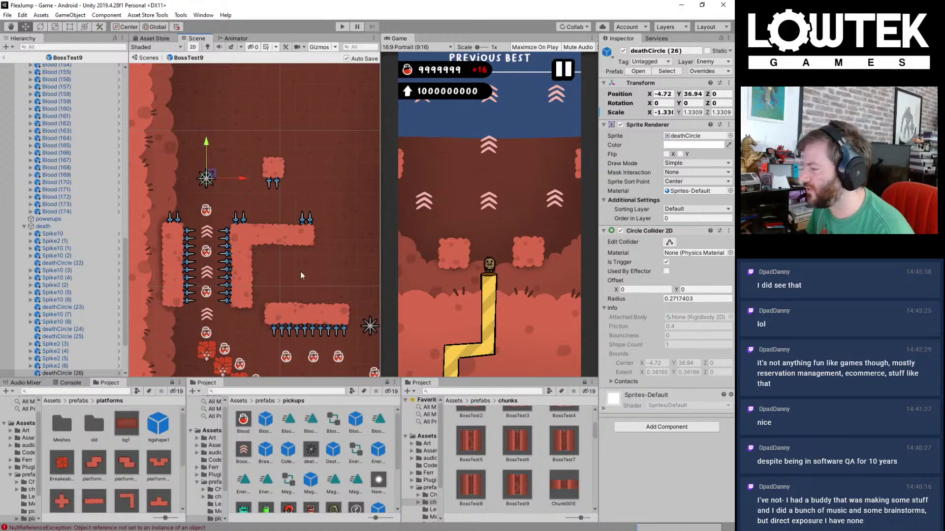
left_click(306, 315)
middle_click_drag(306, 315, 280, 291)
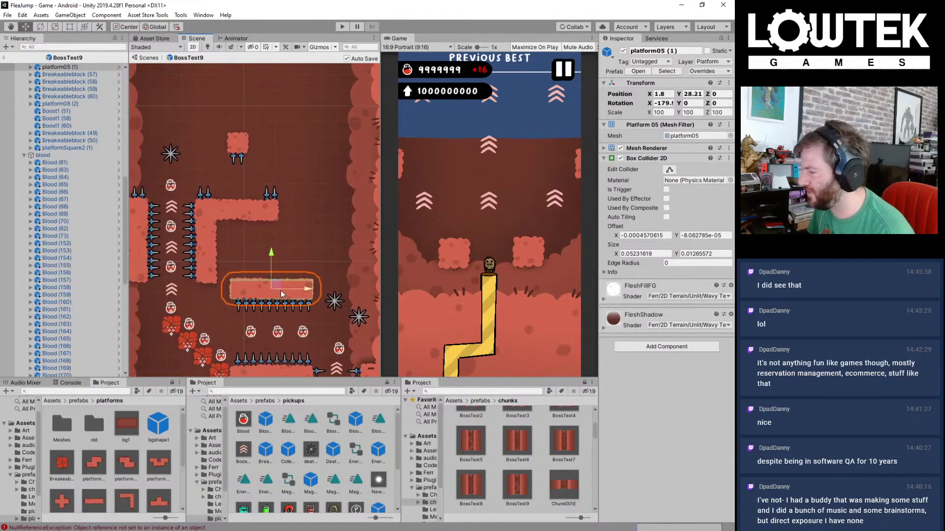
scroll(281, 290, "up", 2)
key("ctrl+d")
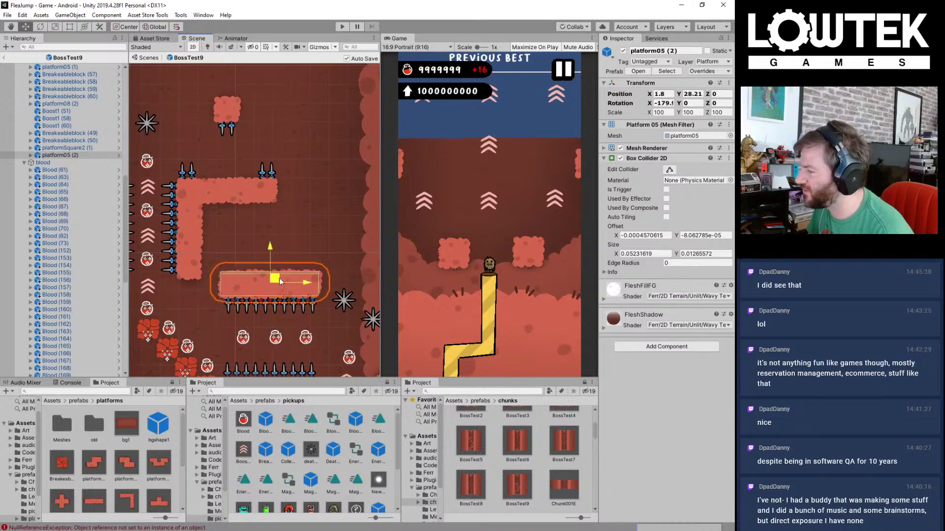
left_click_drag(274, 282, 341, 136)
middle_click_drag(319, 163, 254, 208)
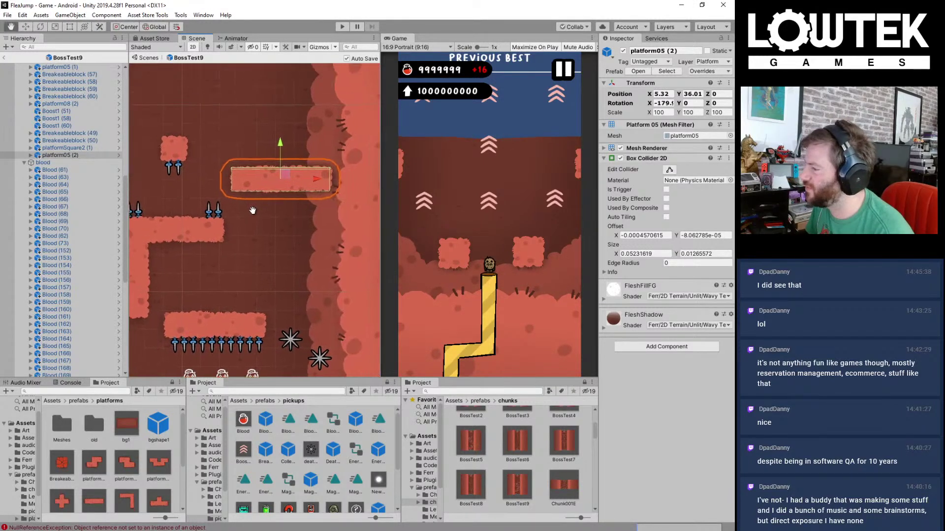
scroll(254, 207, "up", 2)
left_click_drag(300, 173, 304, 185)
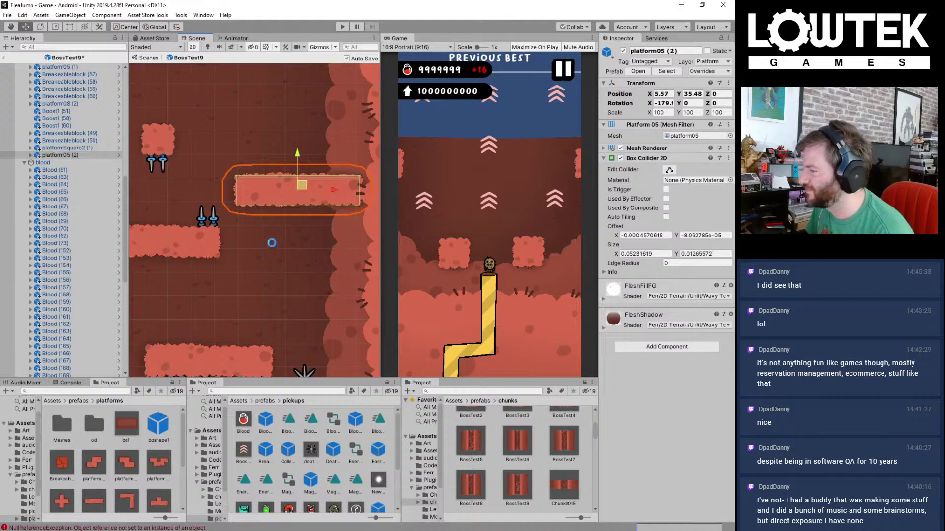
middle_click_drag(269, 243, 268, 199)
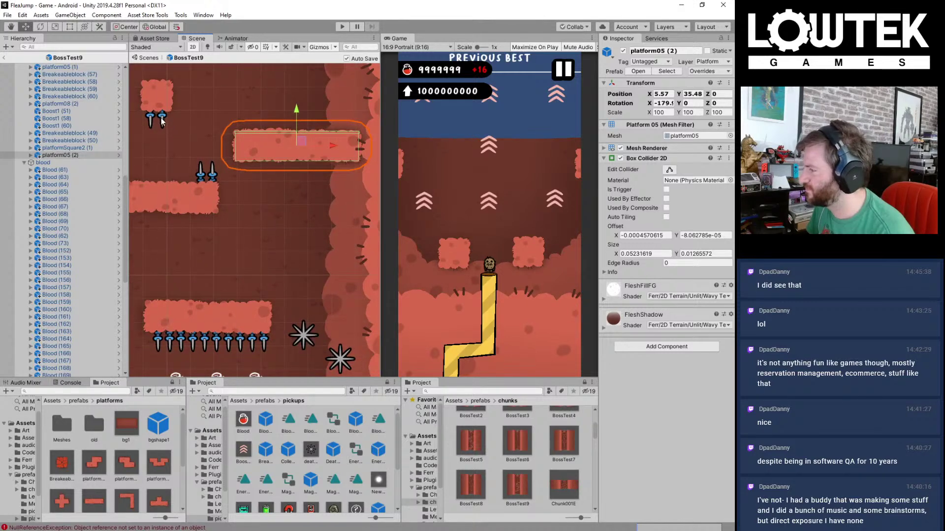
left_click(161, 121)
middle_click_drag(185, 115, 205, 174)
key("ctrl+d")
left_click_drag(179, 173, 293, 139)
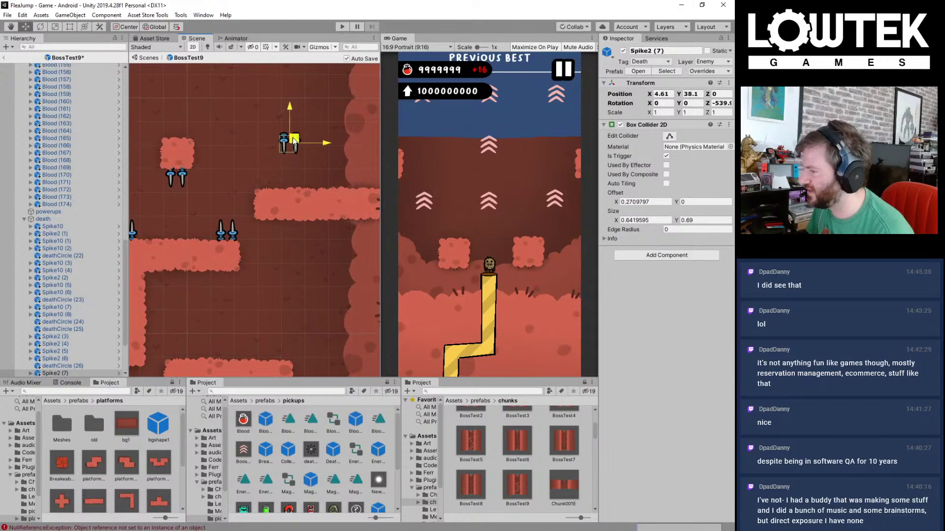
key("ctrl+z")
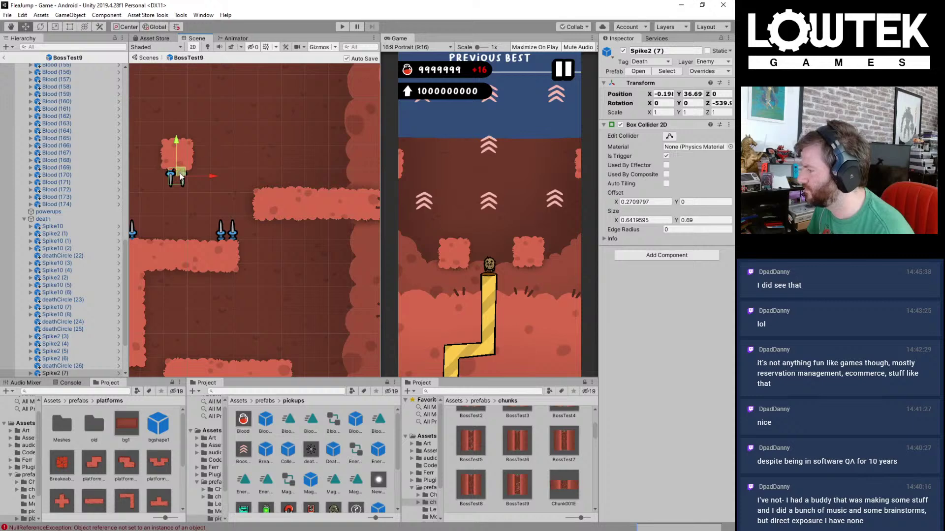
left_click_drag(180, 172, 235, 153)
key("Delete")
Step: Duplicate the square platform with its spike pair, place the copy above the straight platform near the side wall, and save
left_click_drag(229, 108, 150, 203)
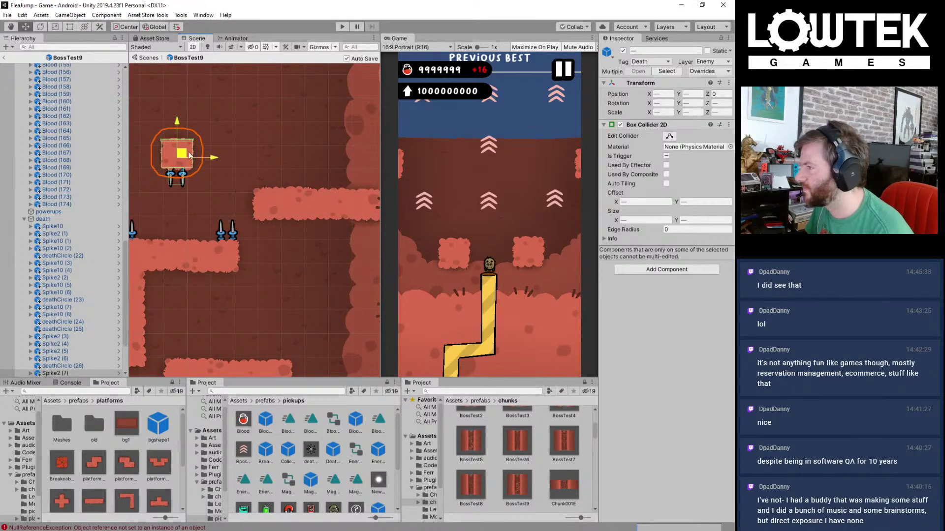
left_click_drag(189, 156, 330, 103)
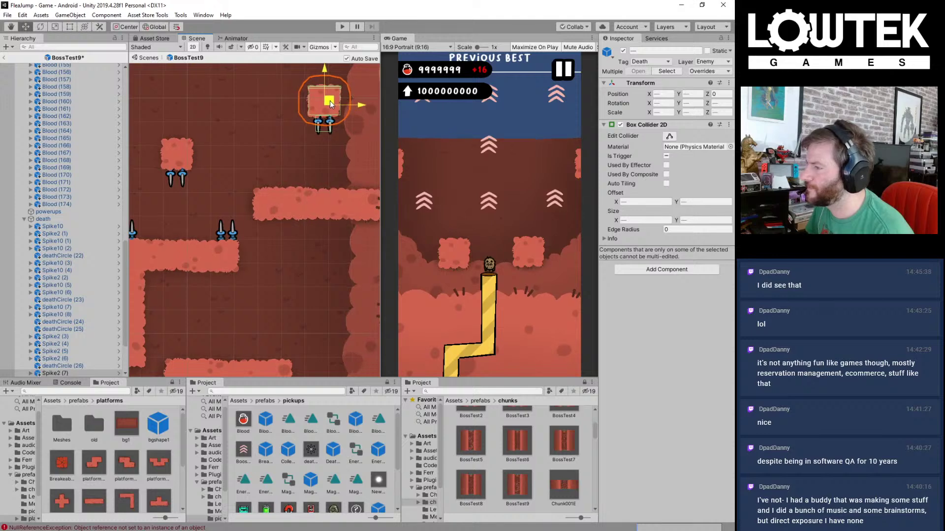
key("ctrl+s")
Step: Duplicate the upper shaft's boost twice and stack the copies by the side wall at about X 7.51, Y 37.71 and Y 39.94
middle_click_drag(283, 177, 341, 149)
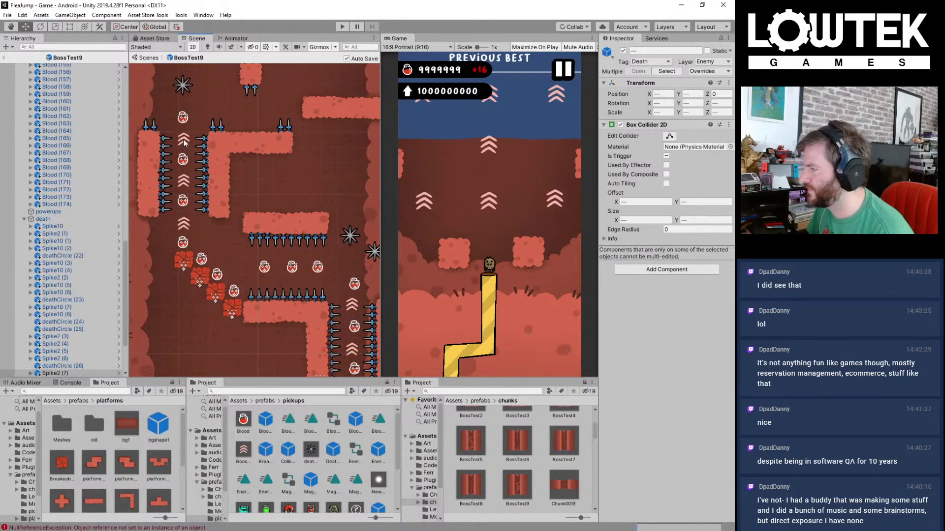
left_click(184, 143)
middle_click_drag(203, 134, 192, 198)
key("ctrl+d")
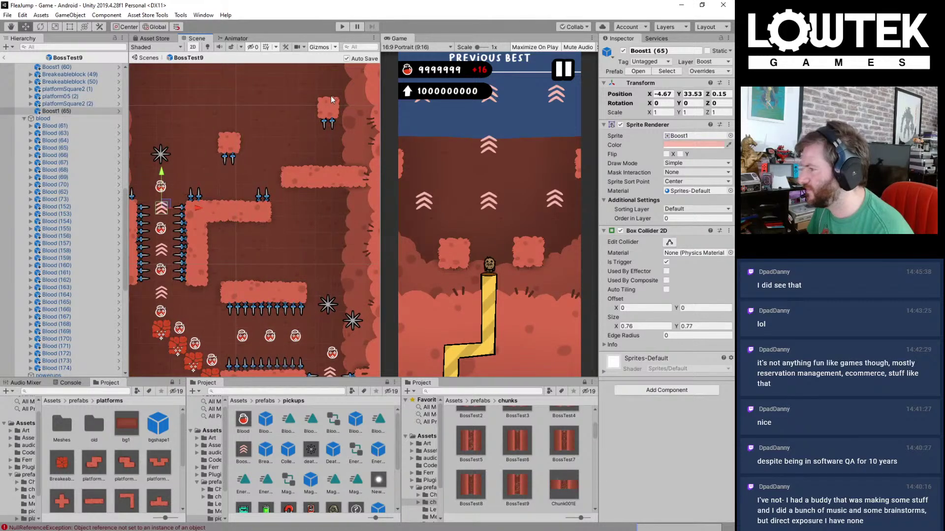
left_click_drag(170, 202, 365, 138)
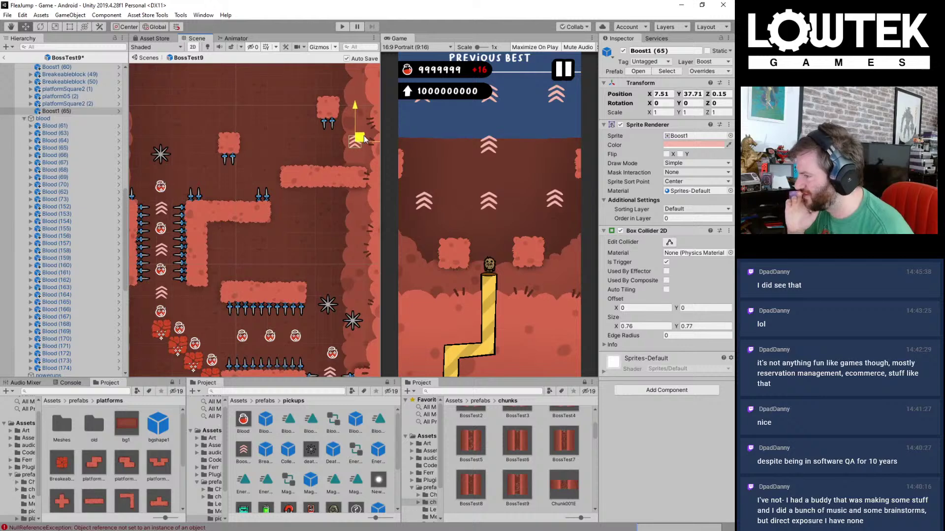
middle_click_drag(241, 190, 207, 260)
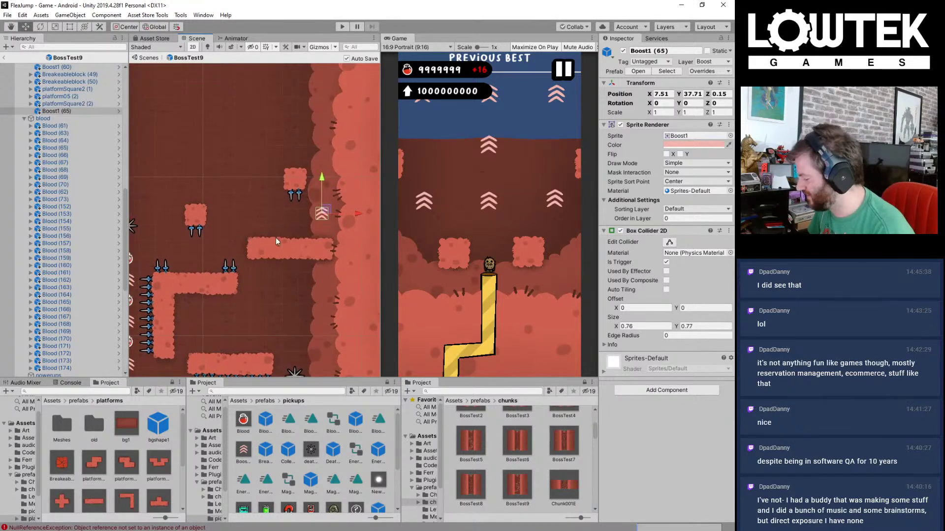
key("ctrl+d")
left_click_drag(321, 185, 329, 150)
Step: Duplicate the shaft's spiked vertical platform, place the copy by the opposite side wall from the boosts, below the chill-out platform, and save
middle_click_drag(308, 125, 311, 244)
middle_click_drag(294, 200, 286, 176)
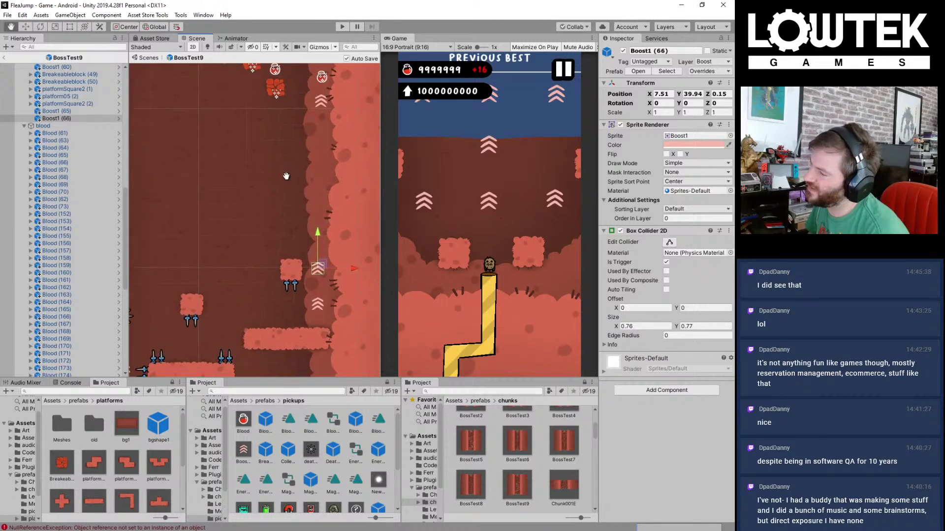
middle_click_drag(261, 220, 277, 95)
scroll(264, 170, "down", 4)
middle_click_drag(264, 170, 293, 160)
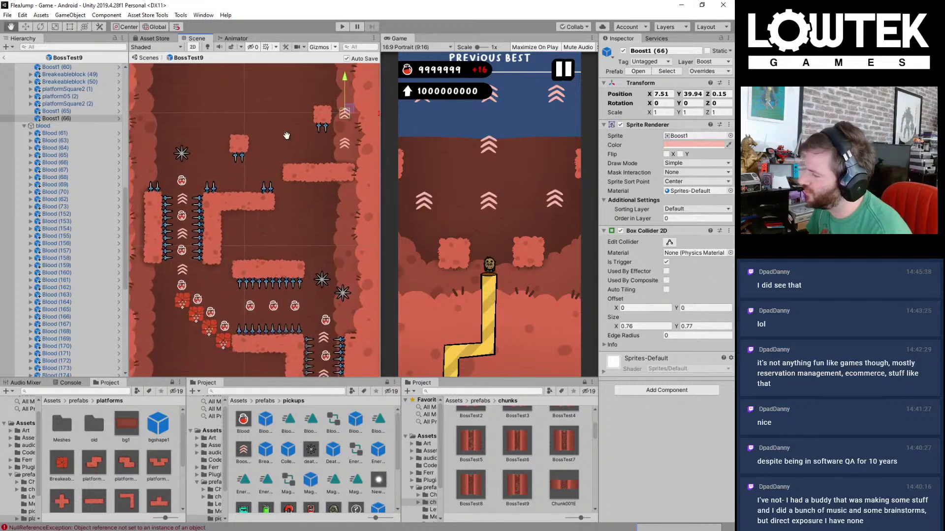
middle_click_drag(232, 207, 251, 200)
middle_click_drag(239, 239, 189, 264)
left_click(214, 226)
left_click(202, 233, "shift")
key("ctrl+d")
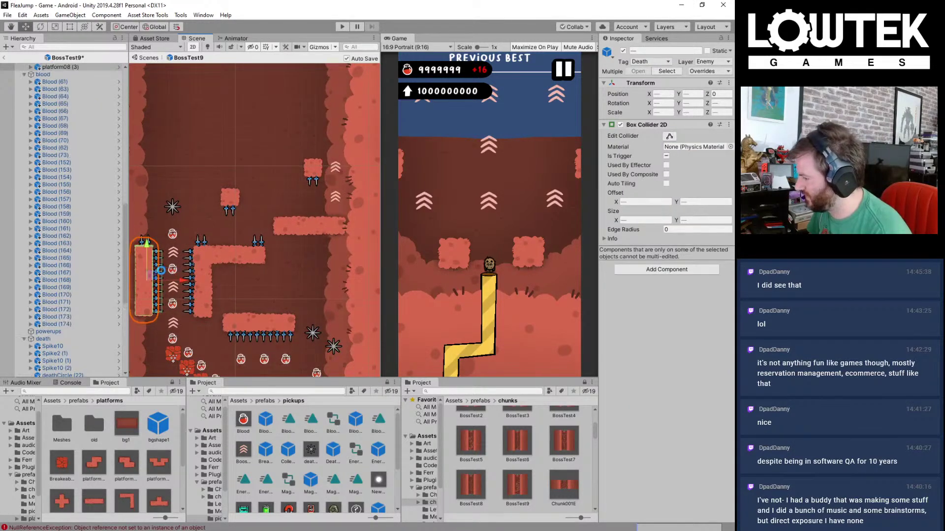
left_click_drag(161, 270, 209, 99)
middle_click_drag(240, 112, 276, 250)
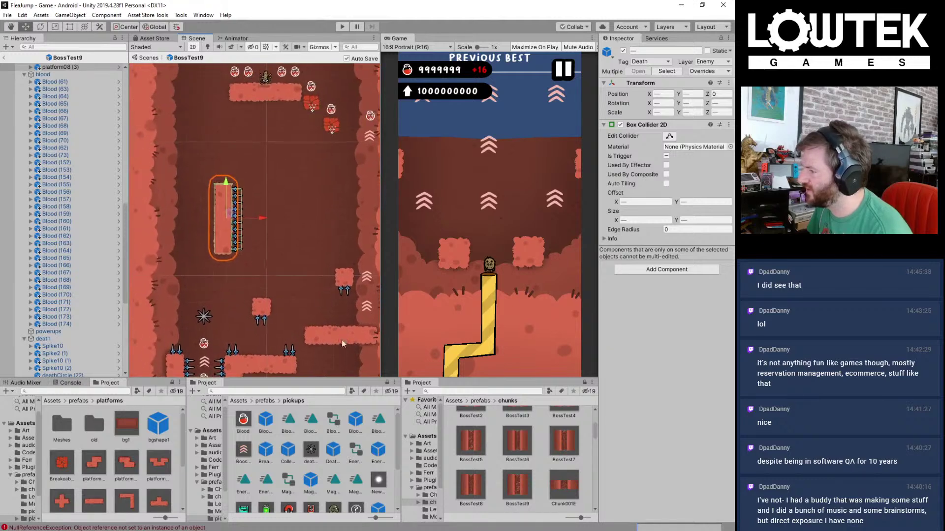
key("ctrl+s")
left_click_drag(235, 241, 263, 166)
key("ctrl+s")
Step: Duplicate the new spiked vertical platform beside itself and flip the copy's spikes onto its other side so they face the original
key("ctrl+d")
key("ctrl+s")
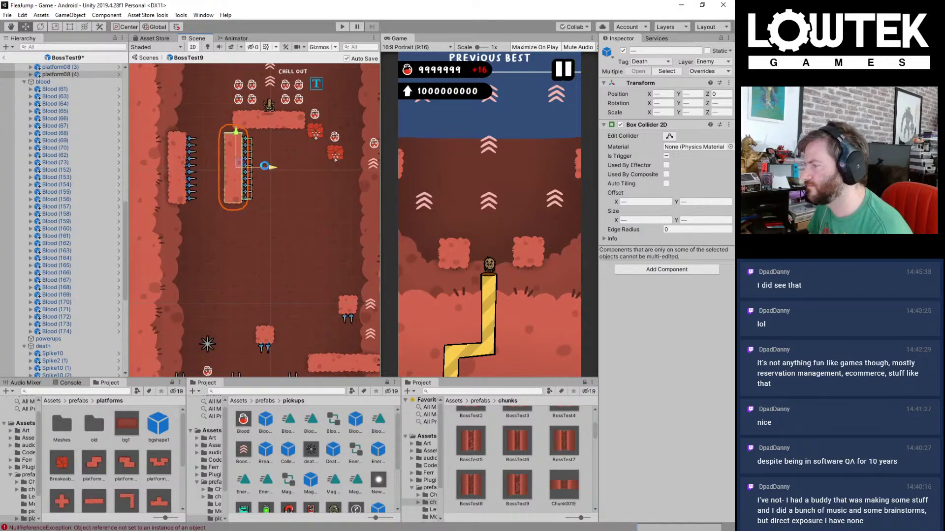
scroll(265, 155, "up", 4)
left_click(251, 153)
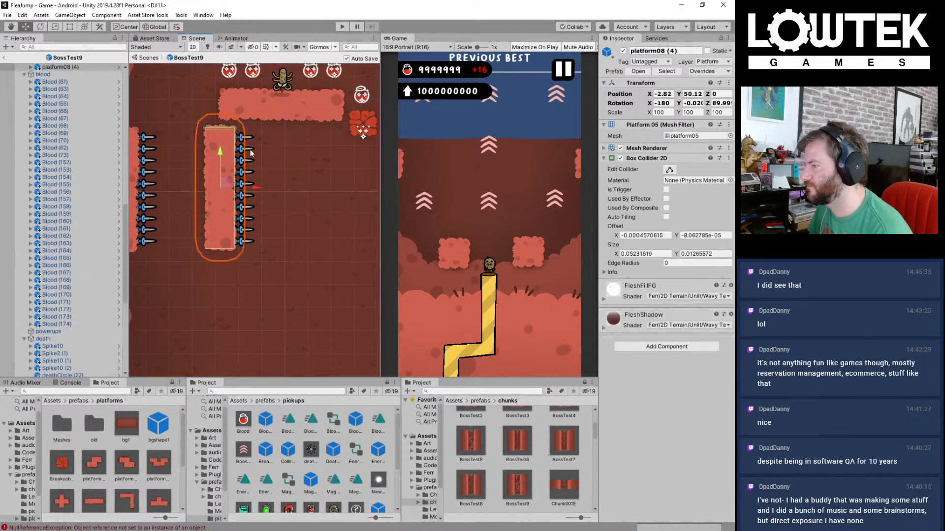
left_click(249, 185)
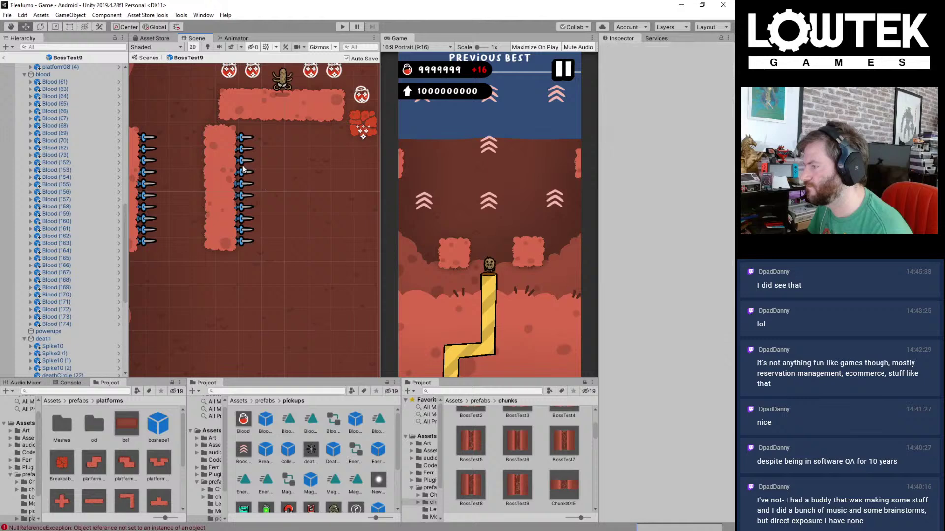
key("e")
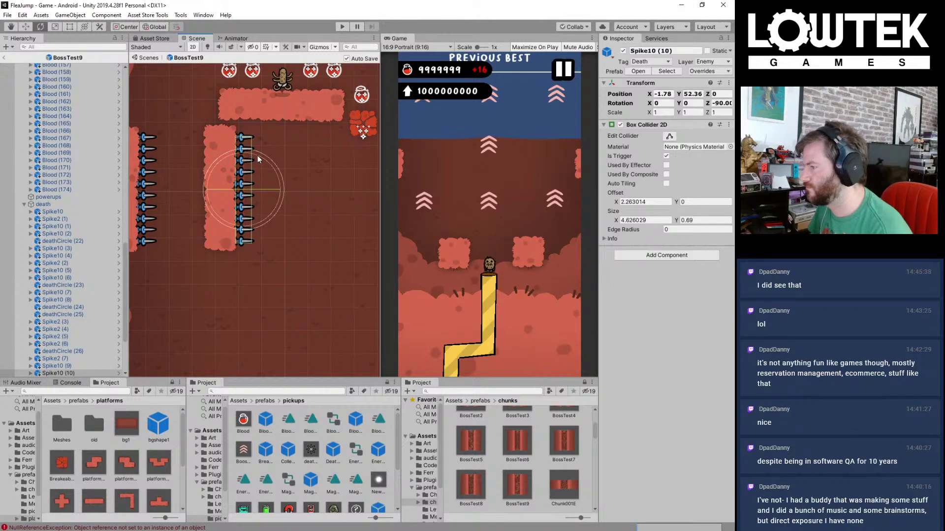
left_click_drag(258, 155, 261, 187)
key("w")
left_click(230, 224, "shift")
middle_click_drag(212, 168, 291, 167)
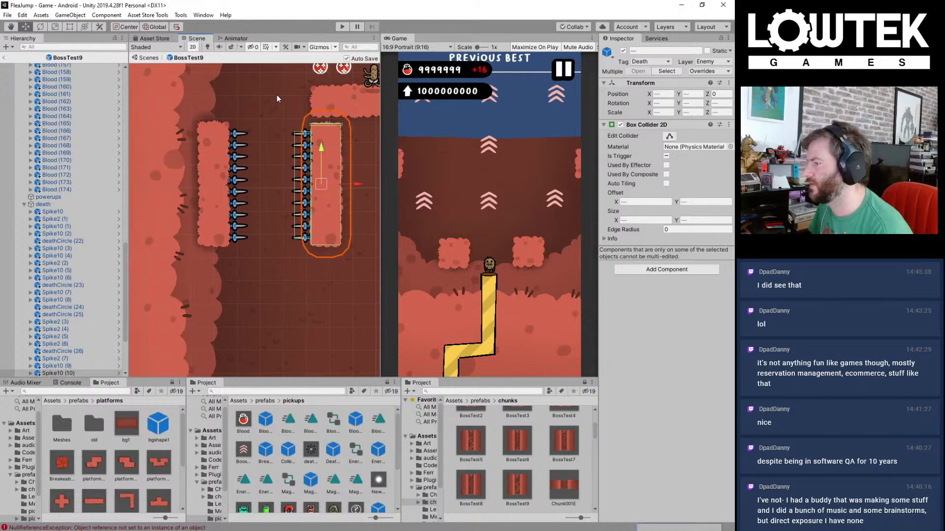
Step: Move both spiked vertical platforms of the new shaft slightly upward together and save
left_click_drag(276, 98, 145, 293, "shift")
left_click_drag(270, 150, 270, 137)
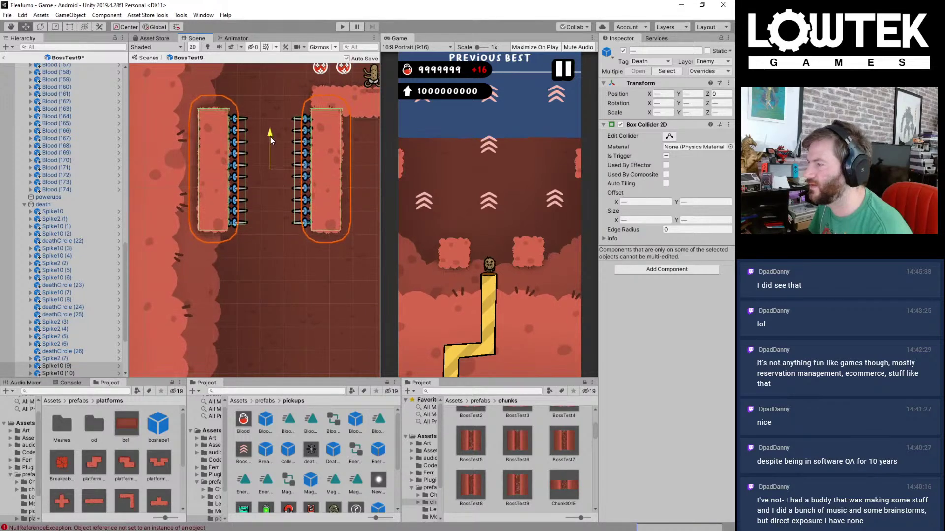
key("ctrl+s")
Step: Duplicate the spike pair on the end of the L-shaped platform and place the copy on top of the square platform by the boosts
middle_click_drag(307, 183, 238, 216)
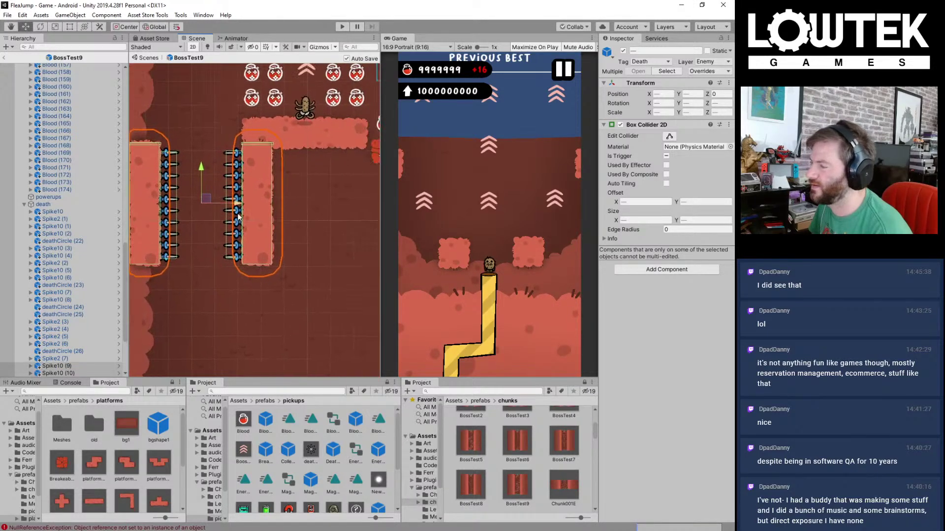
middle_click_drag(300, 263, 249, 154)
scroll(249, 154, "down", 3)
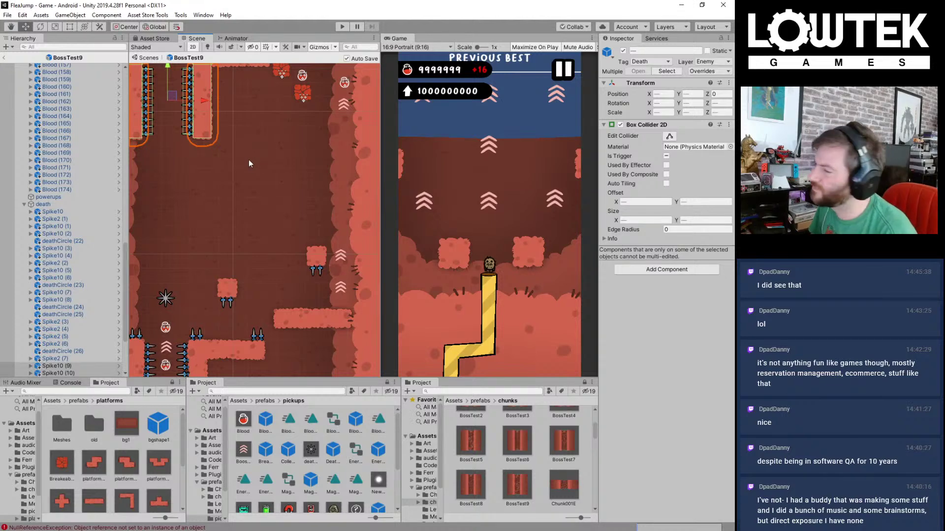
middle_click_drag(252, 169, 274, 115)
middle_click_drag(268, 196, 241, 187)
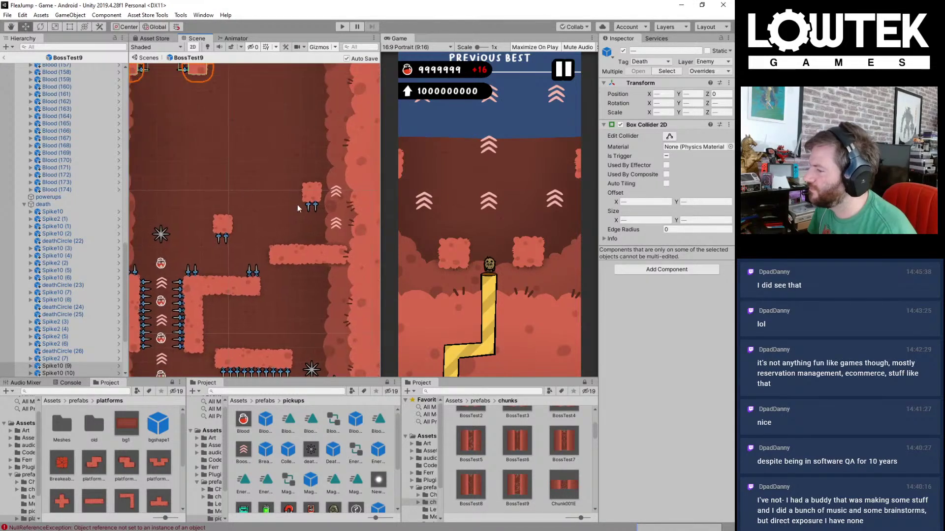
left_click(254, 272)
left_click(253, 272)
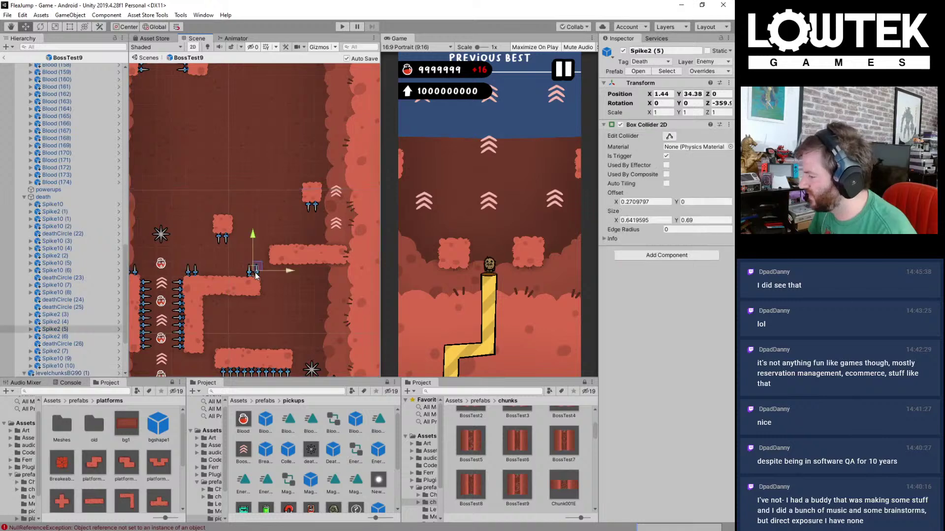
key("ctrl+d")
left_click_drag(255, 272, 135, 237)
Step: Duplicate the spike pair, rotate it to -270, and attach it to the straight platform's free end at about X 2.52, Y 35.27
key("ctrl+d")
key("e")
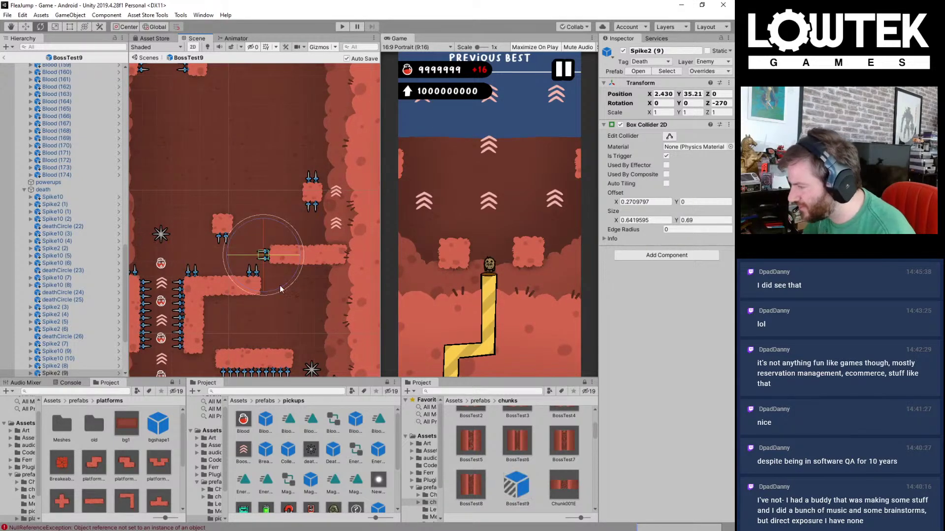
scroll(291, 288, "up", 2)
key("w")
scroll(259, 255, "up", 3)
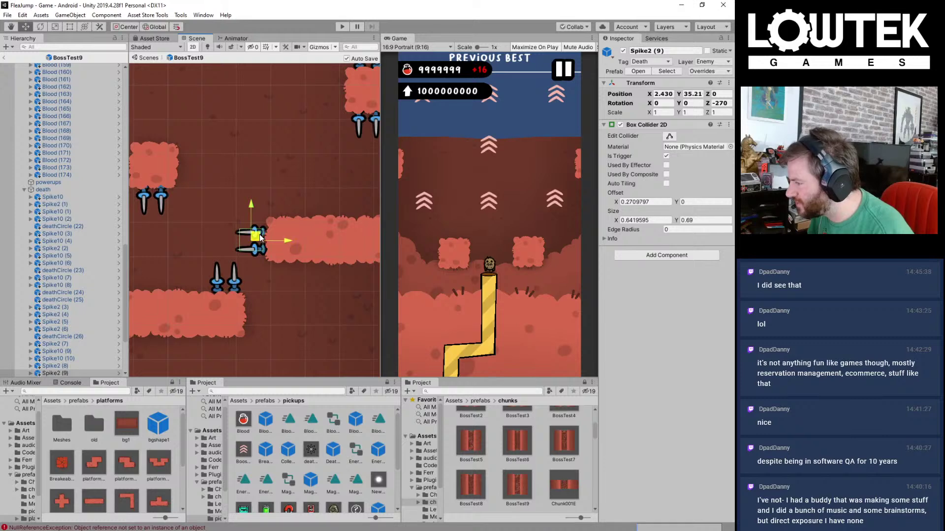
left_click_drag(260, 239, 263, 233)
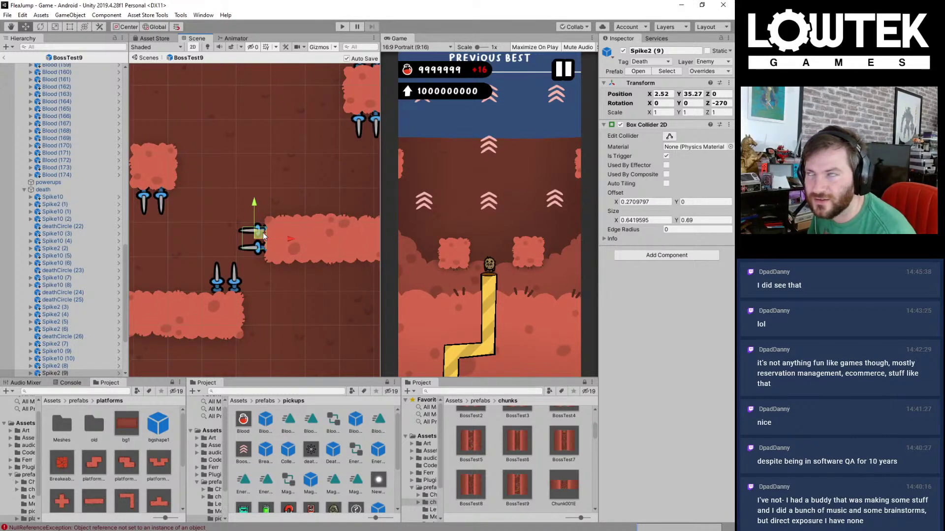
Step: Move the square platform above the L-shaped platform slightly upward together with its spike pair
middle_click_drag(261, 239, 302, 231)
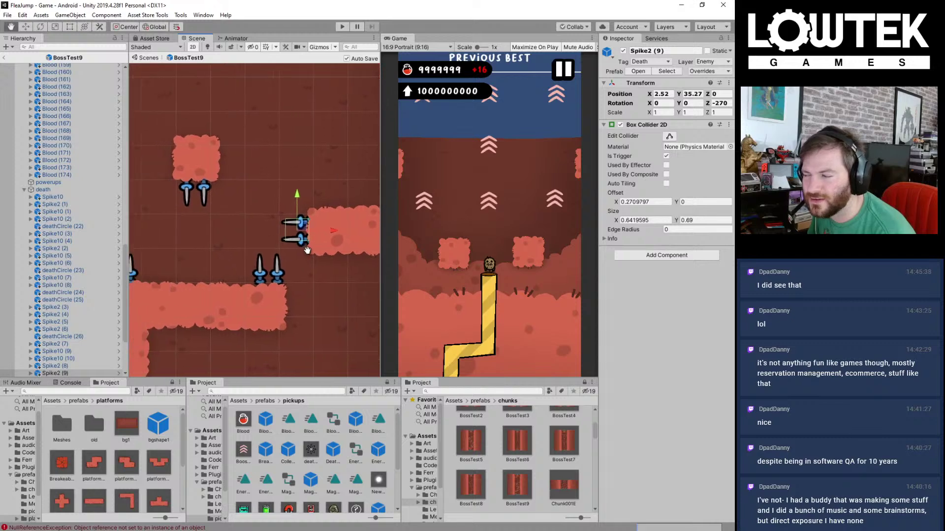
scroll(323, 254, "down", 3)
middle_click_drag(264, 196, 235, 167)
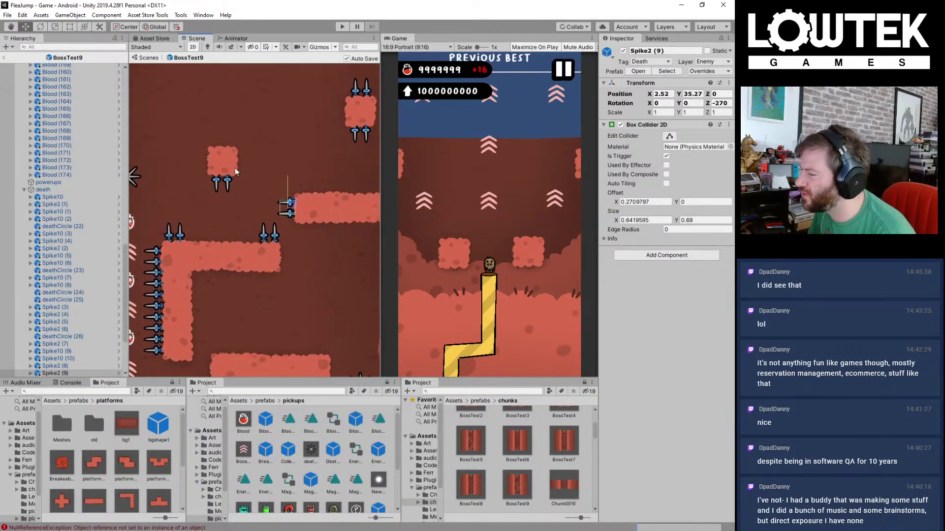
left_click_drag(197, 121, 253, 211)
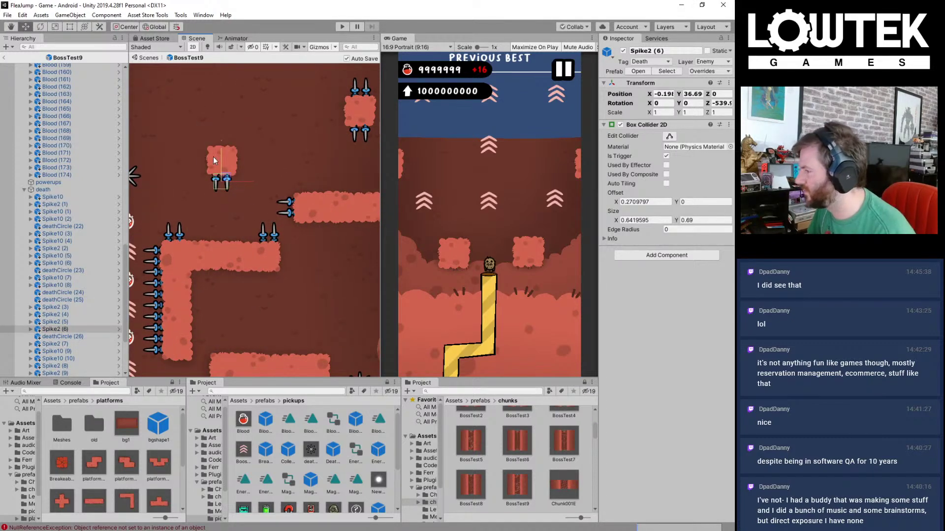
key("e")
key("f")
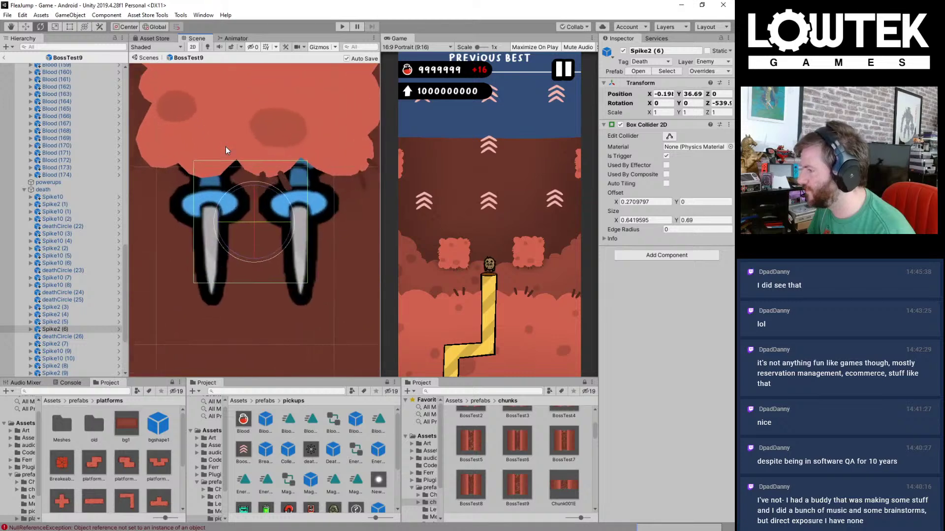
scroll(249, 127, "down", 3)
left_click(253, 109, "shift")
middle_click_drag(254, 106, 275, 173)
key("w")
scroll(275, 173, "down", 2)
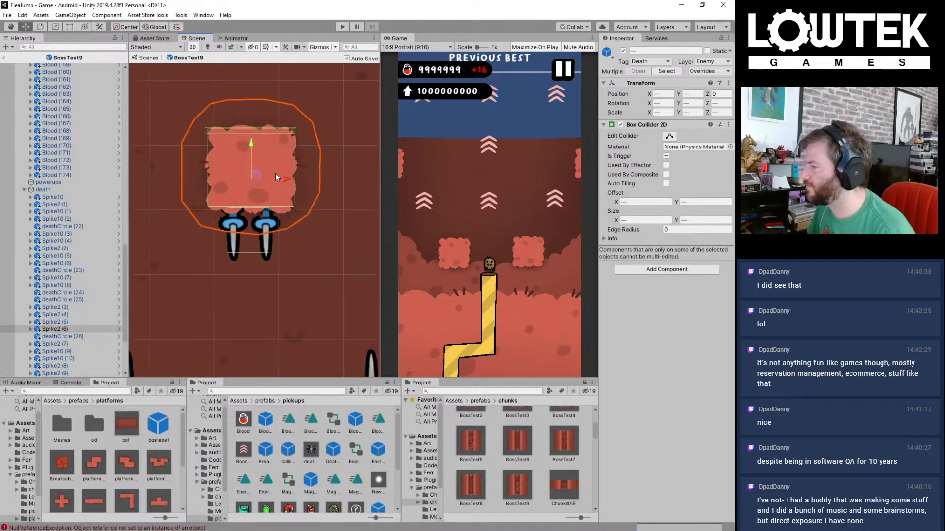
scroll(258, 154, "down", 1)
left_click_drag(257, 166, 257, 148)
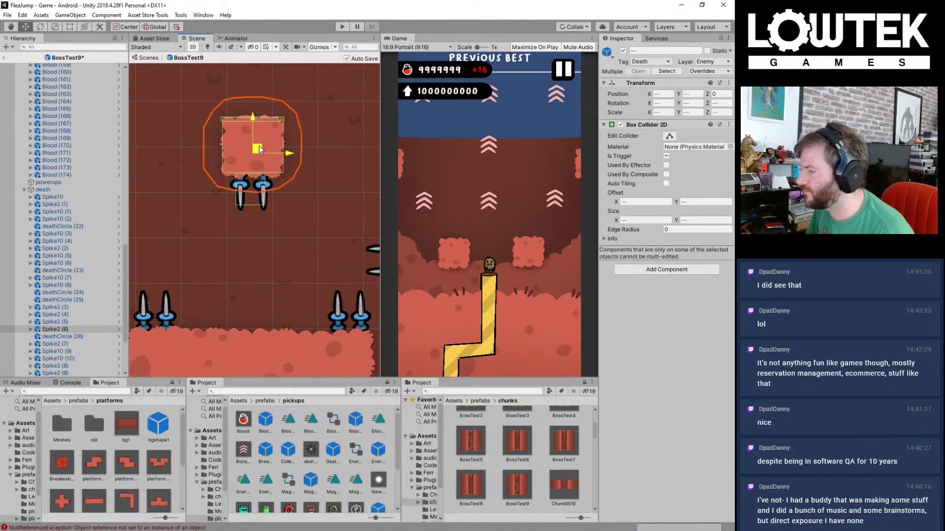
scroll(292, 171, "down", 8)
middle_click_drag(308, 197, 218, 220)
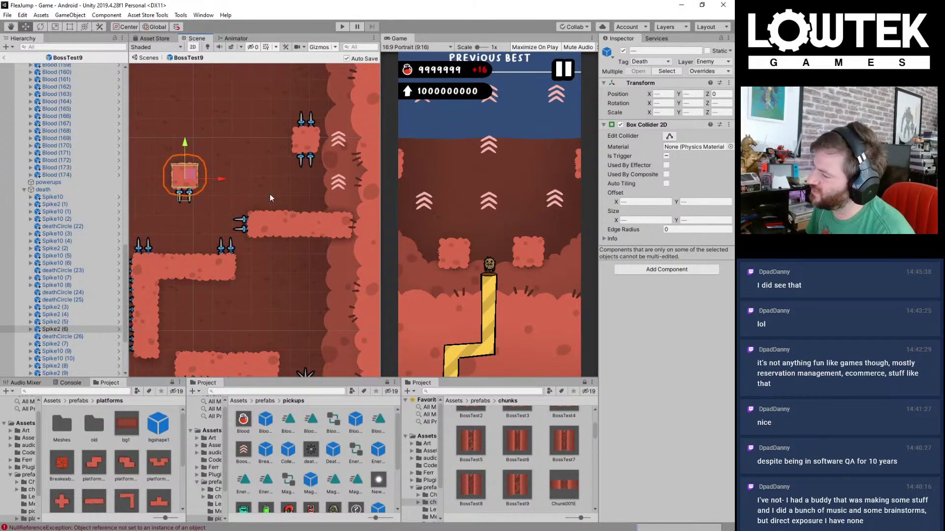
left_click_drag(270, 77, 325, 178)
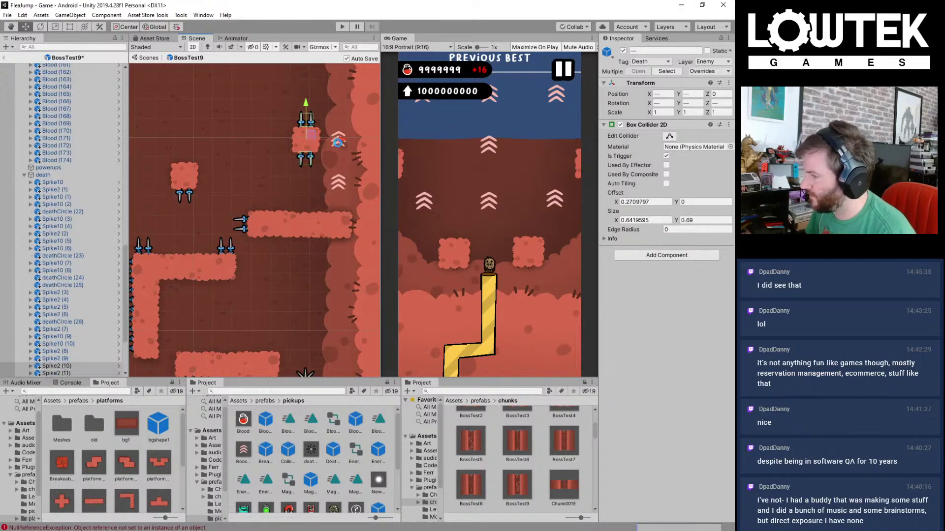
left_click_drag(341, 143, 292, 143)
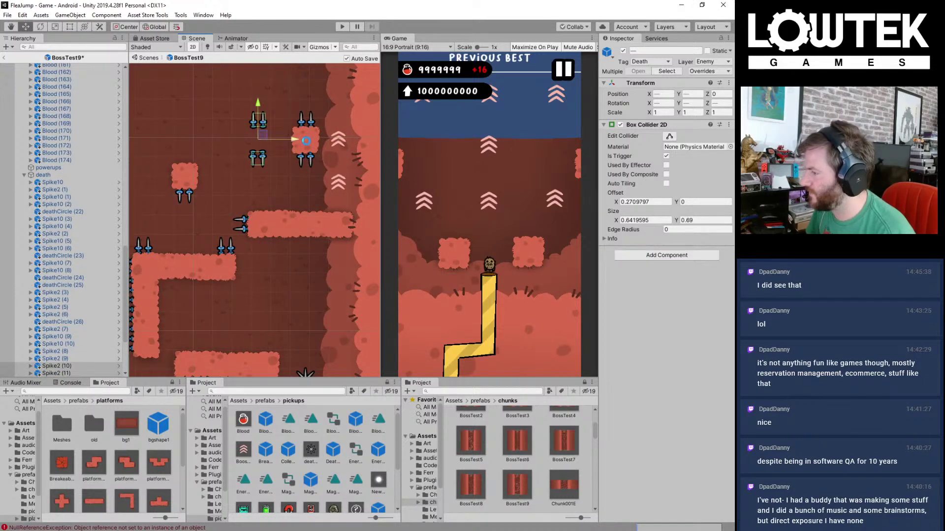
key("ctrl+z")
scroll(320, 140, "up", 7)
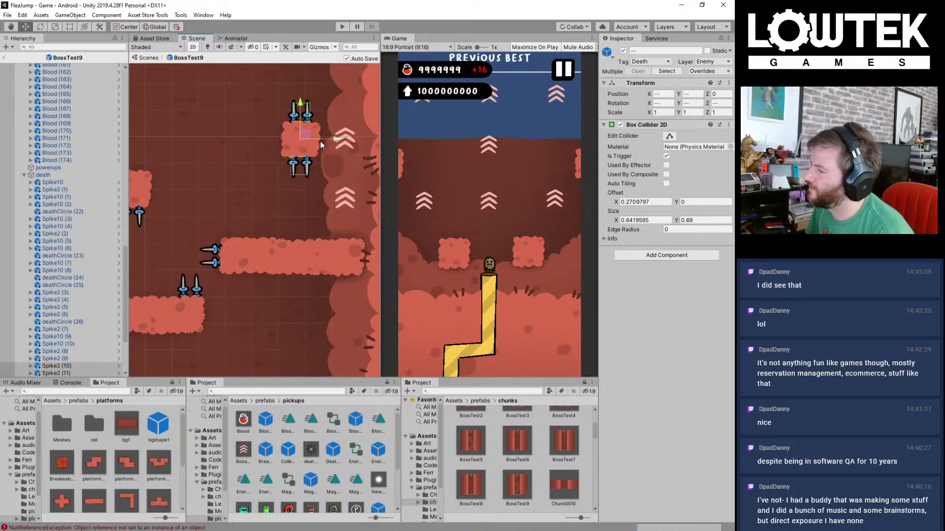
Step: Duplicate the death circle above the spiked boost shaft and place the copy beside the spiked square platform at about X 3.3, Y 39.45
scroll(302, 158, "down", 4)
scroll(298, 197, "down", 7)
middle_click_drag(287, 214, 291, 187)
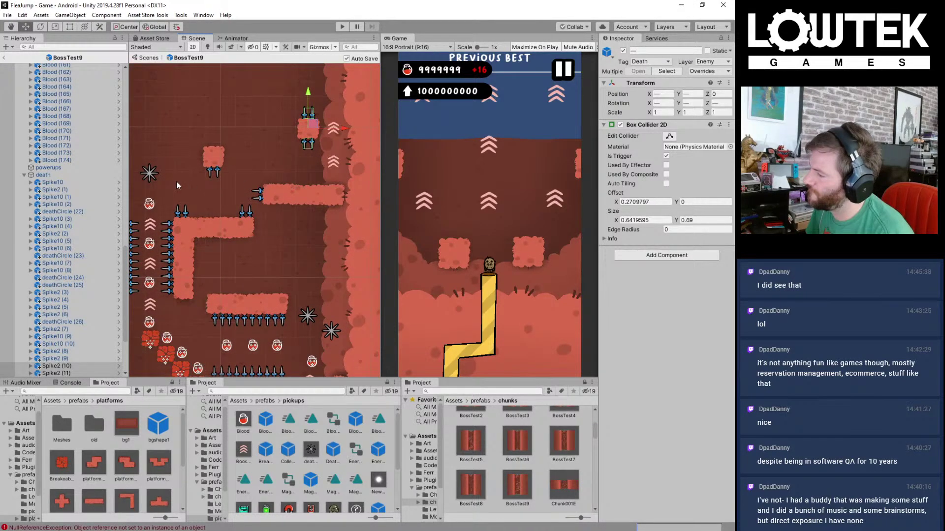
left_click(147, 172)
key("ctrl+d")
left_click_drag(147, 172, 277, 134)
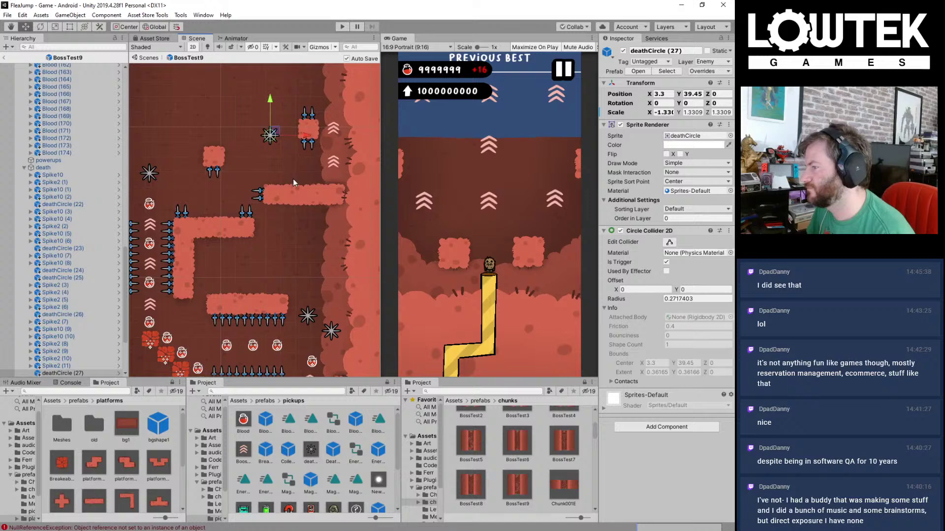
Step: Duplicate the spike pair under the square platform, rotate it upright, place it on the straight platform at about X 4.12, Y 36.54, and save
scroll(293, 178, "up", 2)
left_click(317, 131)
key("ctrl+d")
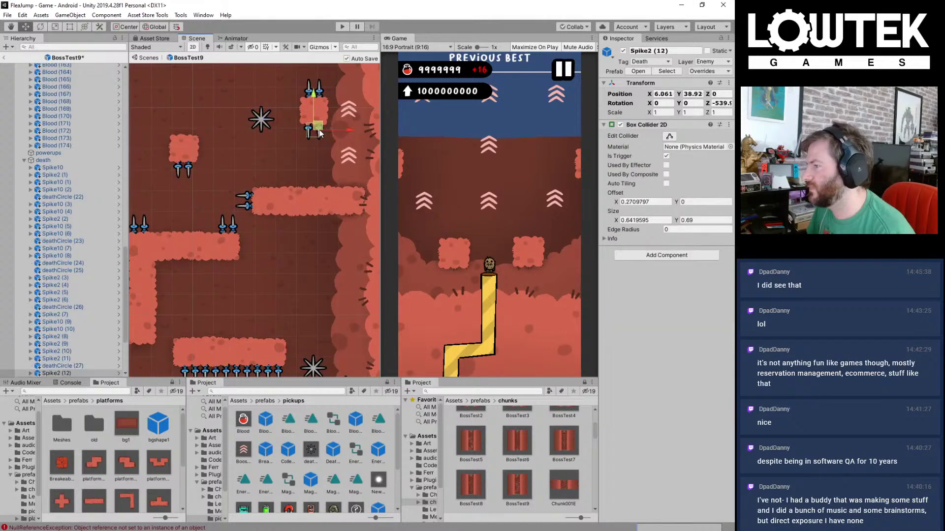
left_click_drag(318, 123, 539, 192)
key("e")
key("ctrl+s")
key("ctrl+s")
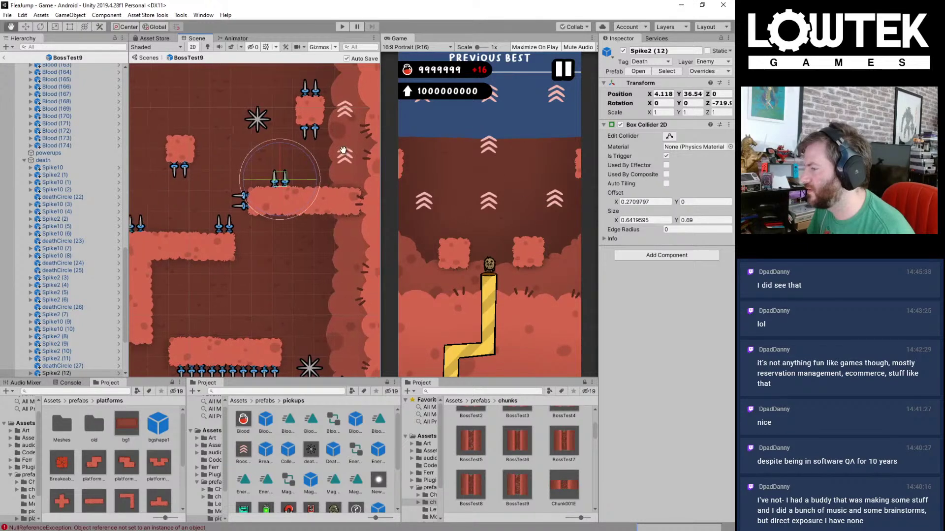
Step: Move the death circle beside the spiked square platform left to about X 2.48 and save
middle_click_drag(350, 116, 305, 132)
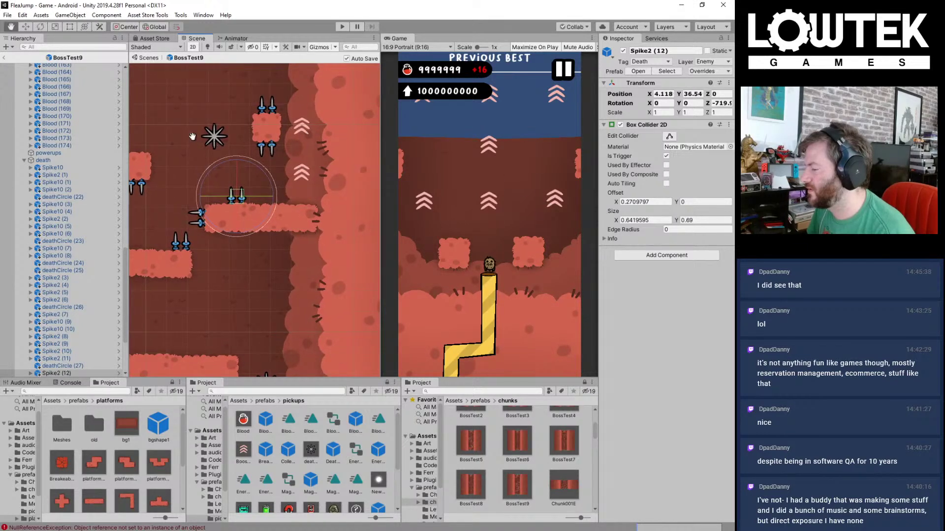
middle_click_drag(189, 138, 280, 137)
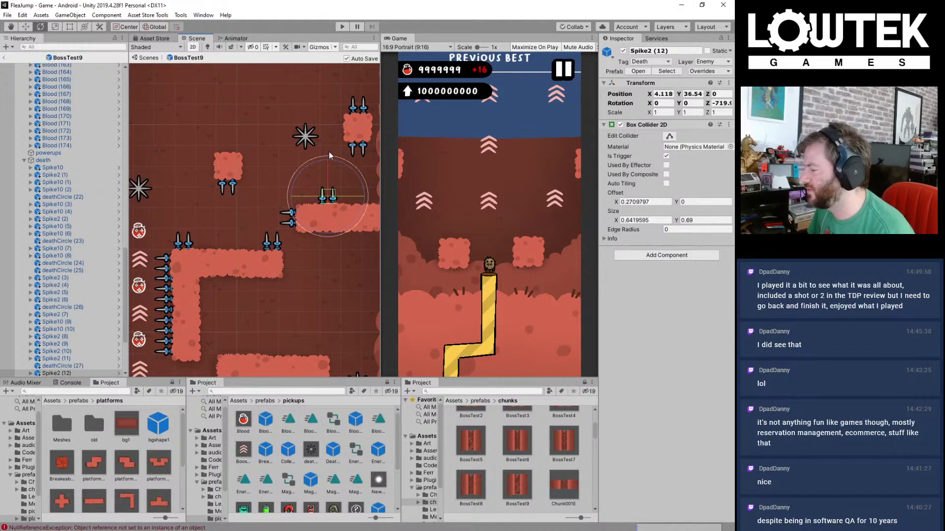
middle_click_drag(329, 155, 314, 160)
left_click(290, 141)
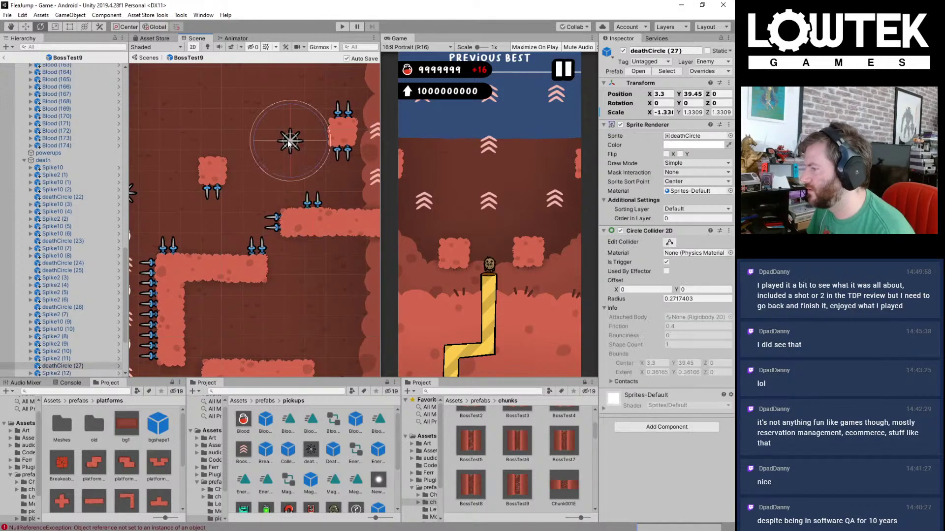
key("w")
left_click_drag(317, 141, 302, 141)
key("ctrl+s")
middle_click_drag(302, 201, 279, 196)
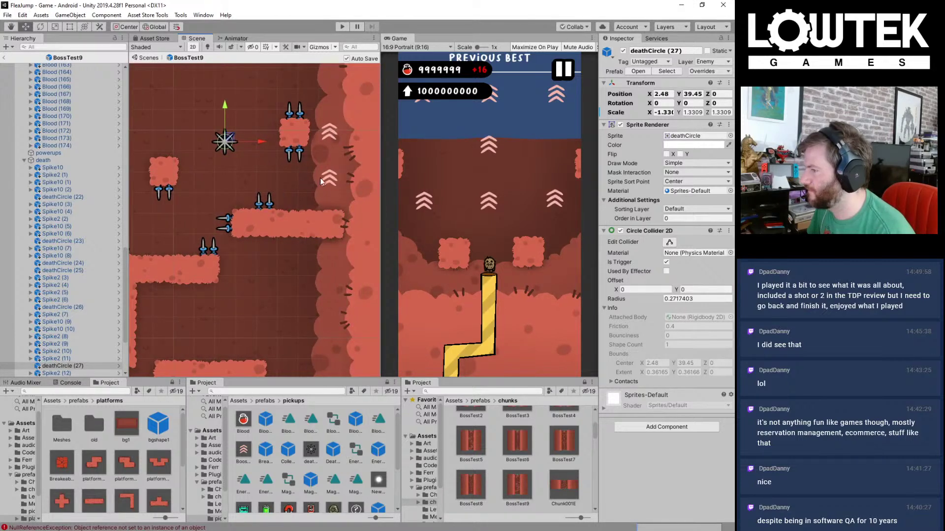
Step: Shift the square platform by the boosts slightly right together with its spike pairs
left_click_drag(320, 178, 265, 69)
left_click_drag(328, 135, 335, 134)
Step: Duplicate the lowest breakable block in the diagonal row with its blood pickup, placing the block copy beside the spiked square platform at about X 4.7, Y 40.8
scroll(251, 143, "down", 8)
middle_click_drag(244, 245, 300, 181)
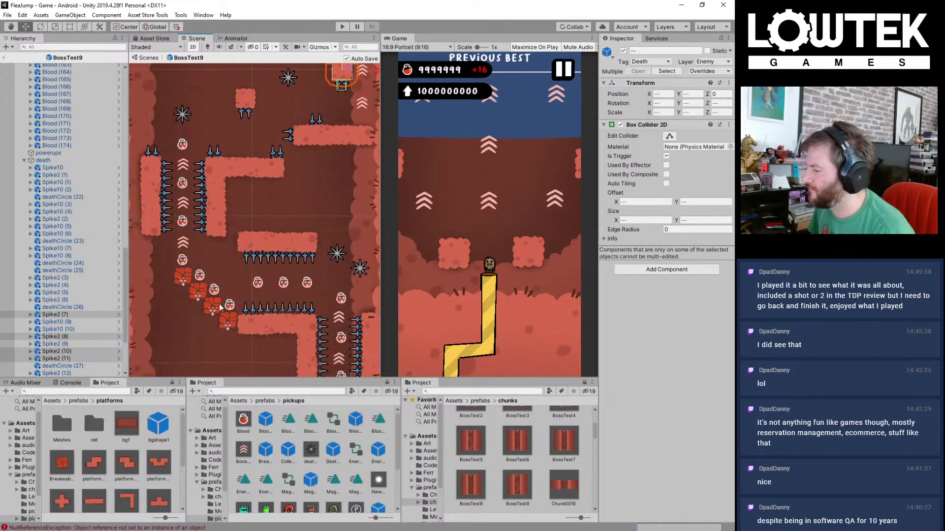
left_click_drag(221, 279, 238, 348)
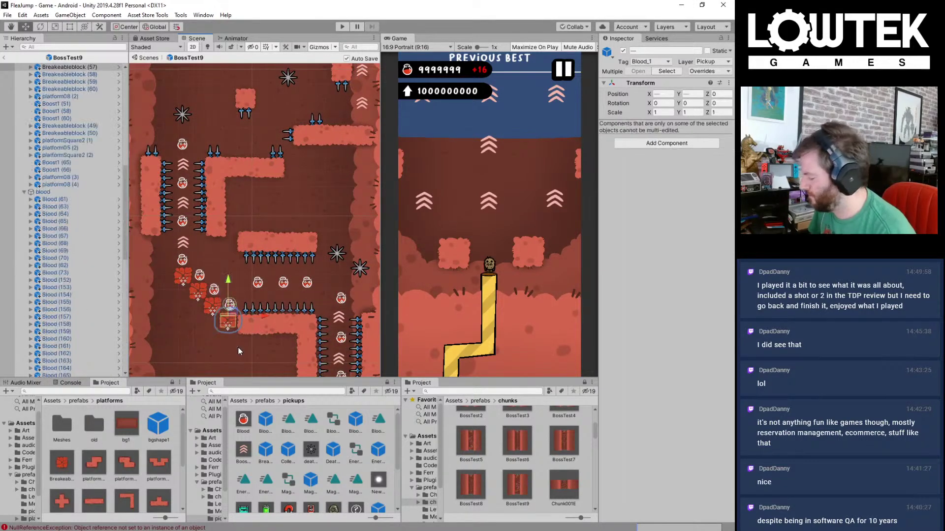
key("ctrl+d")
left_click_drag(250, 312, 338, 111)
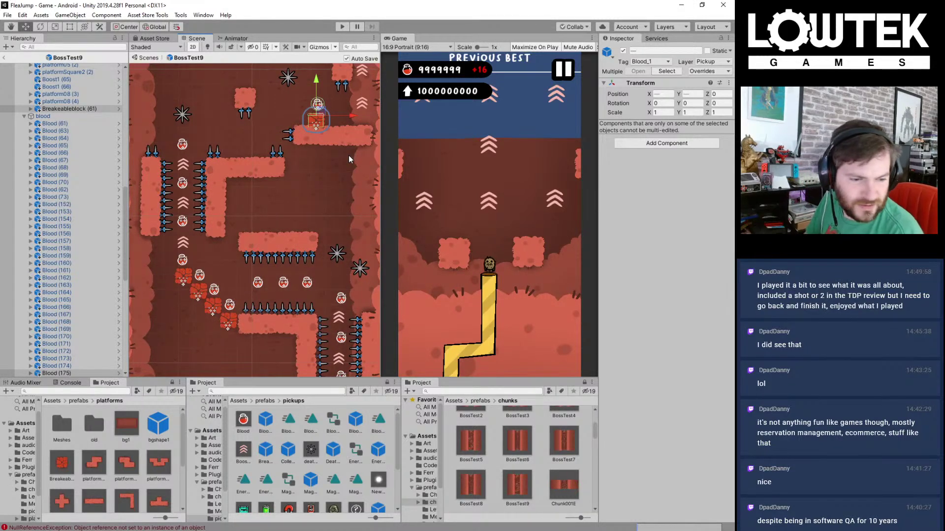
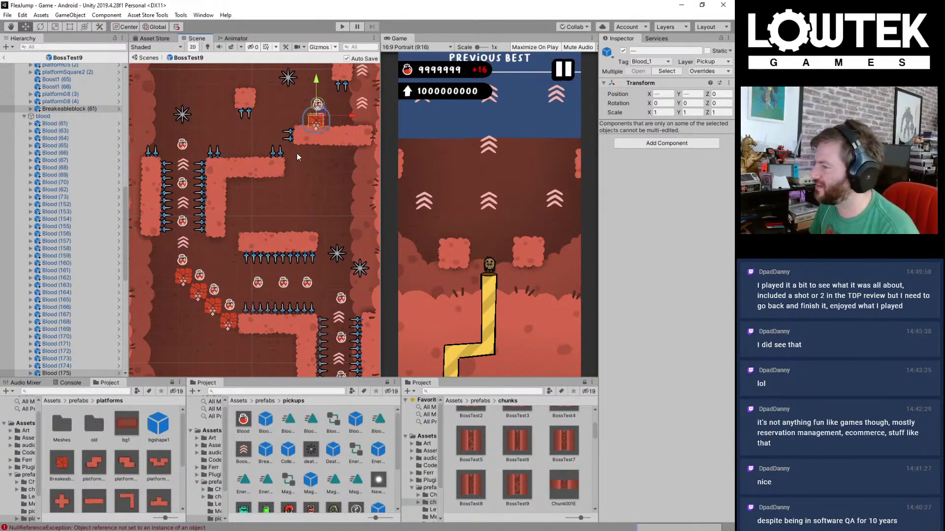
middle_click_drag(296, 153, 214, 275)
scroll(222, 255, "up", 10)
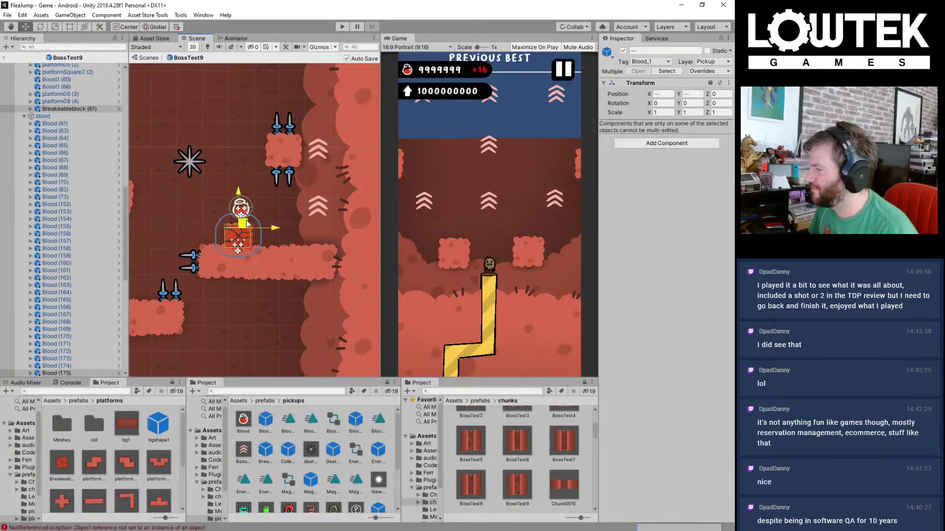
left_click_drag(247, 224, 256, 114)
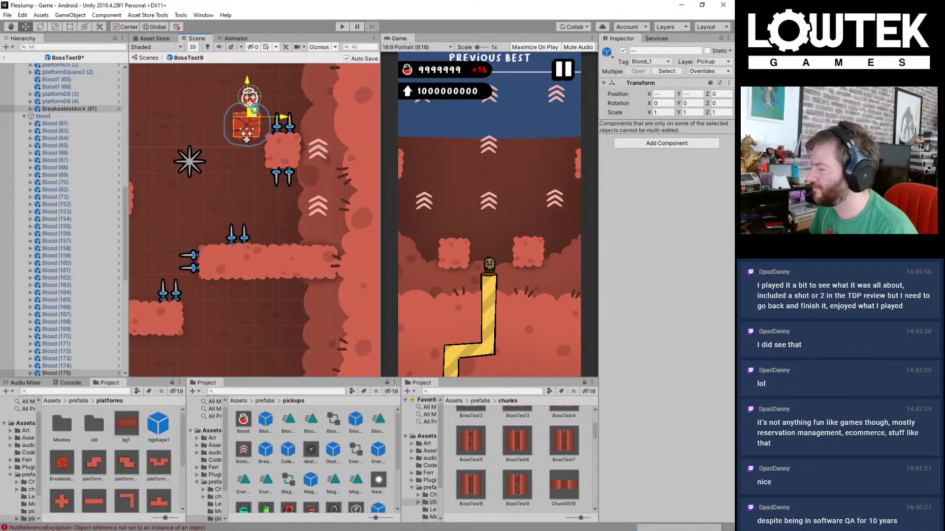
middle_click_drag(277, 123, 282, 210)
scroll(282, 211, "down", 10)
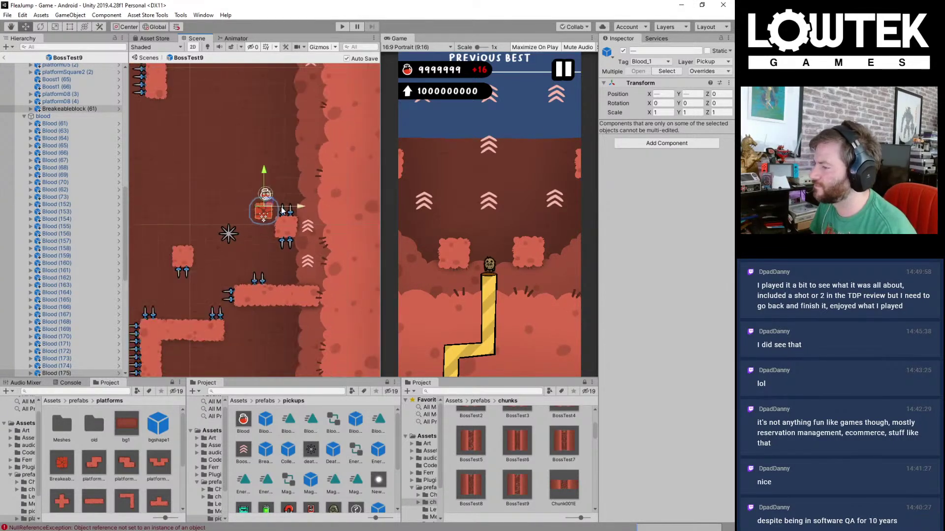
Step: Raise both boosts beside the spiked square platform slightly
scroll(282, 210, "up", 5)
left_click(310, 221)
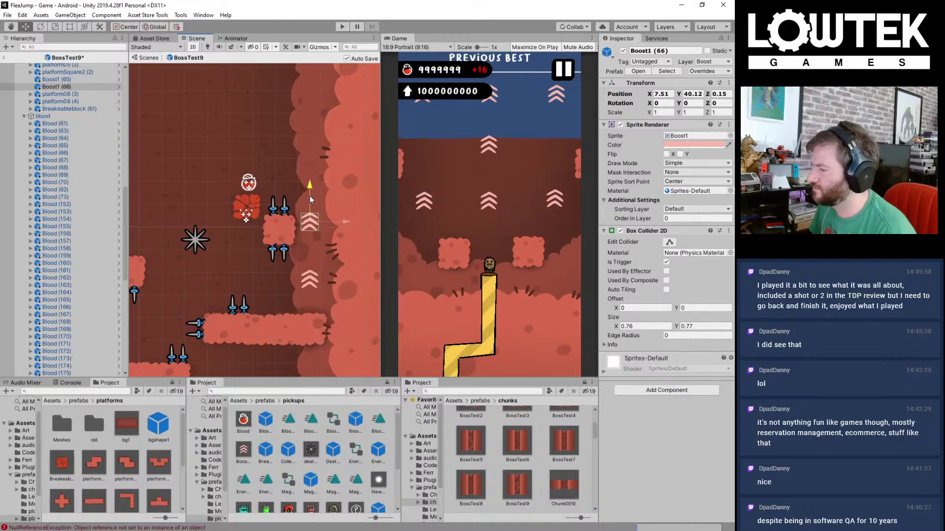
left_click_drag(309, 196, 310, 188)
left_click(309, 283)
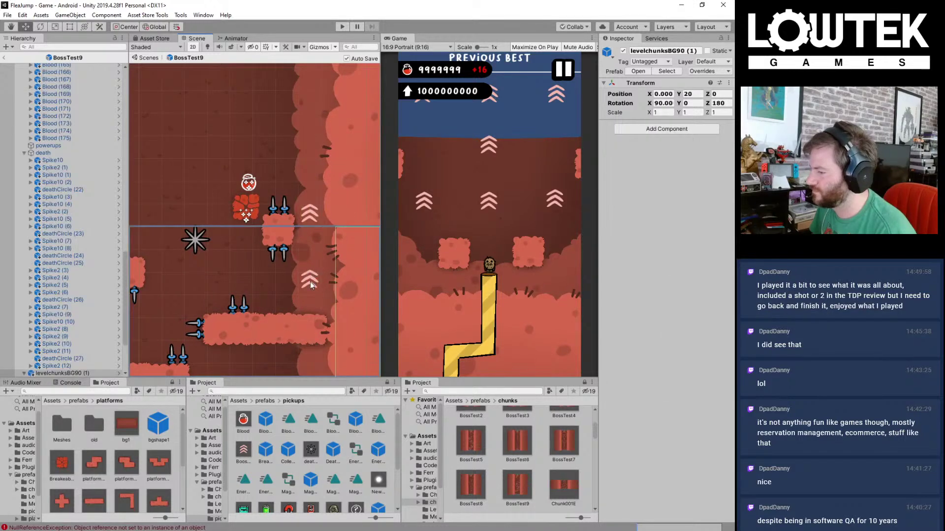
left_click(311, 283)
left_click_drag(309, 258, 308, 246)
Step: Duplicate the straight platform above the blood row, place the copy level with the upper breakable block at about X 1.1, Y 40.83, and save
middle_click_drag(237, 187, 313, 225)
left_click(317, 243)
scroll(315, 242, "down", 2)
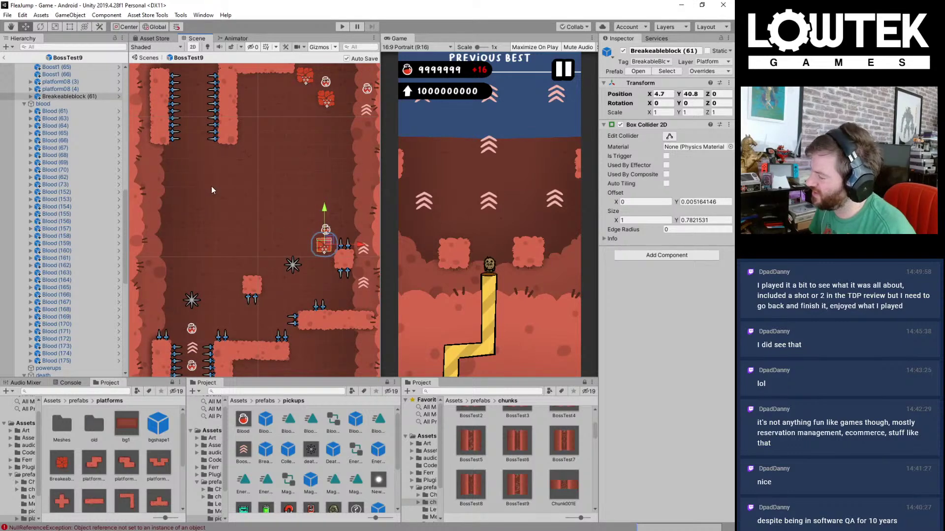
scroll(294, 218, "down", 3)
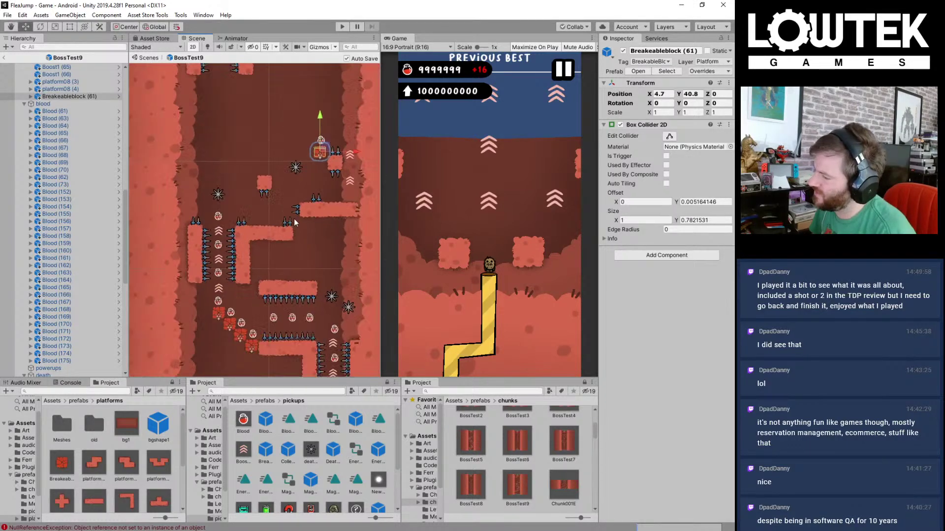
middle_click_drag(293, 219, 296, 256)
scroll(293, 275, "up", 2)
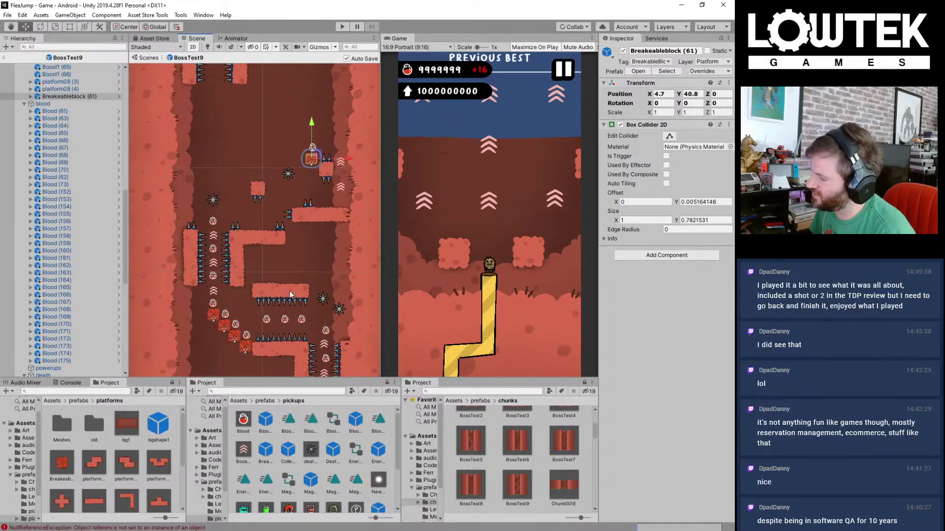
left_click(289, 291)
scroll(289, 291, "up", 1)
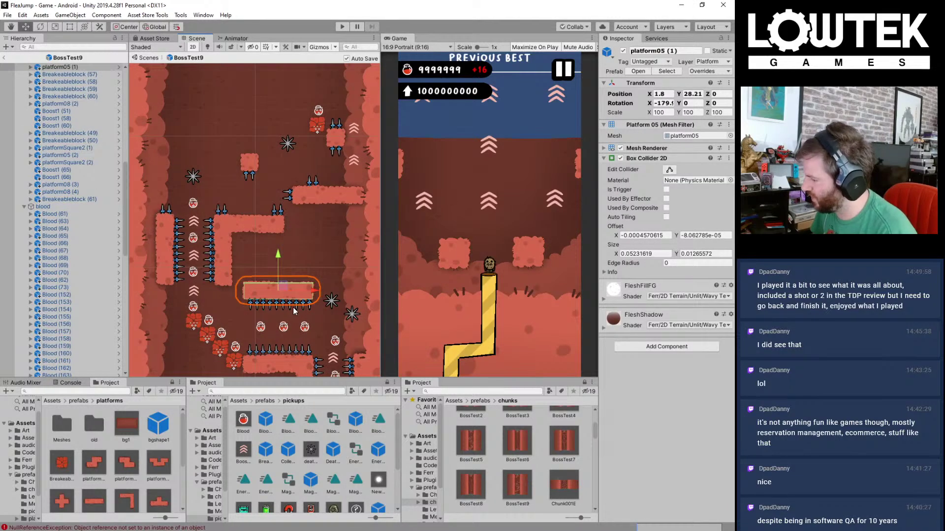
key("ctrl+d")
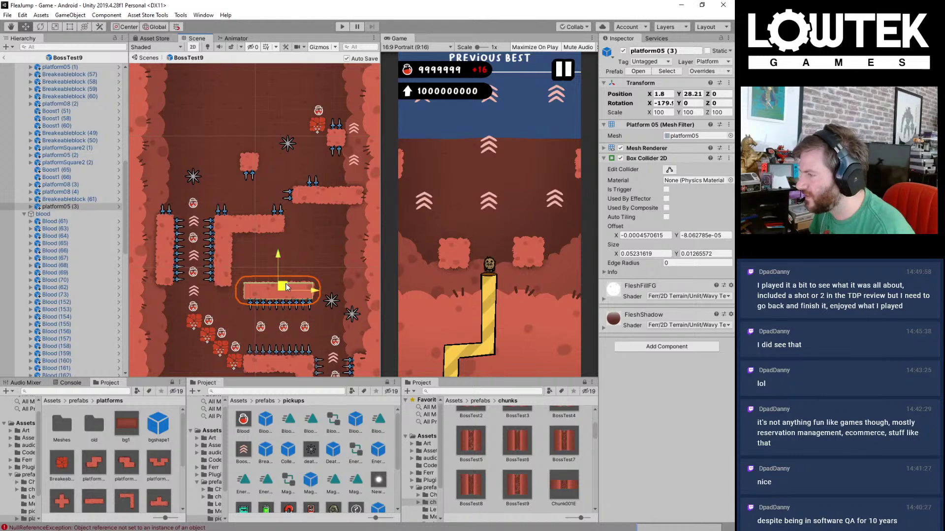
left_click_drag(287, 288, 277, 122)
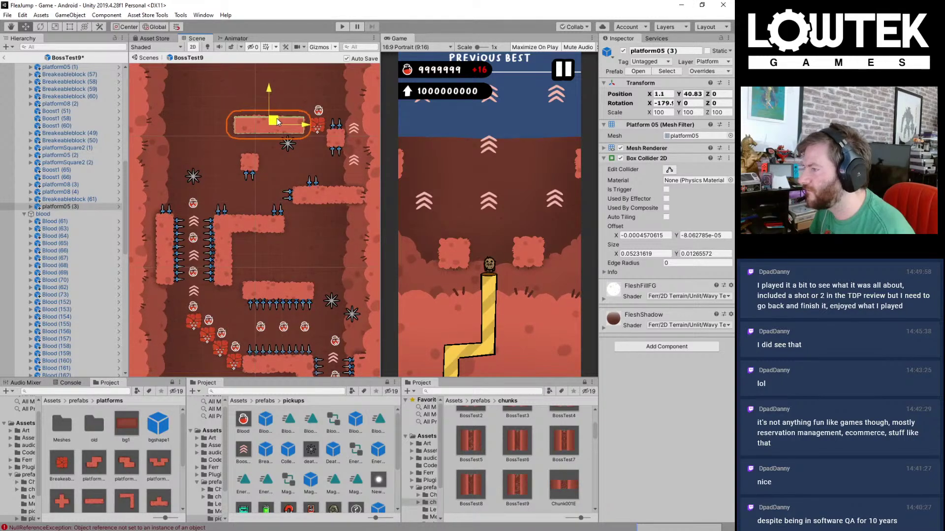
key("ctrl+s")
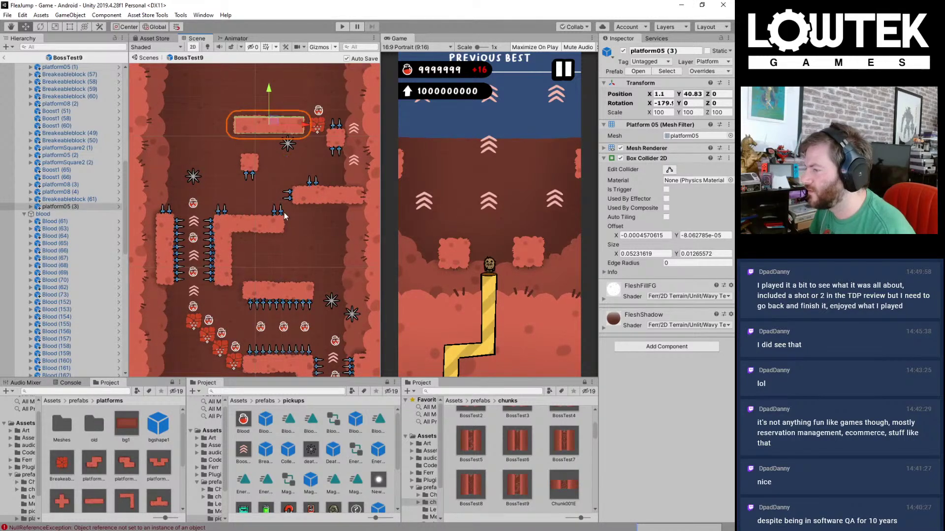
Step: Duplicate the spike pair on the L-shaped platform's free end and place the copy on top of the straight platform beside the breakable block
left_click(279, 215)
middle_click_drag(290, 180, 290, 256)
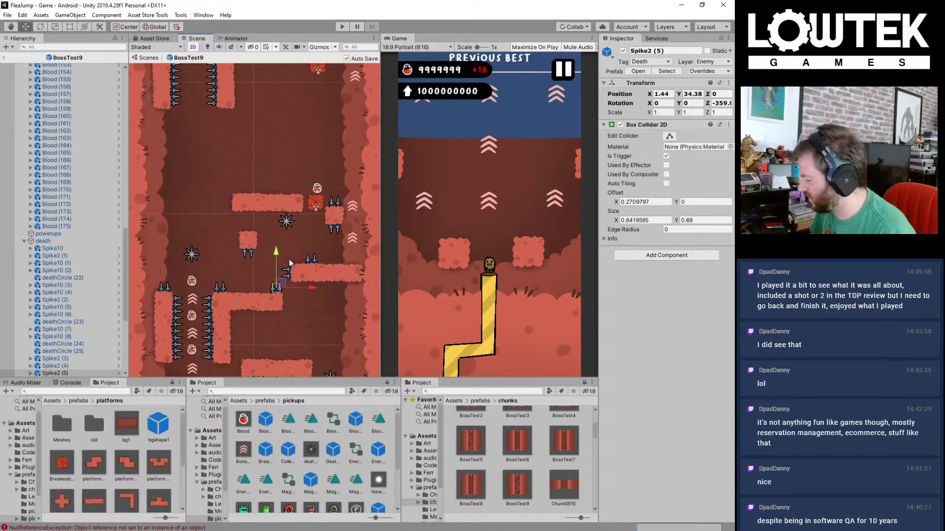
left_click_drag(284, 285, 278, 188)
left_click_drag(279, 189, 278, 189)
Step: Duplicate the straight platform beside the breakable block and place the copy above it at about X 1.1, Y 45.05
left_click(264, 209)
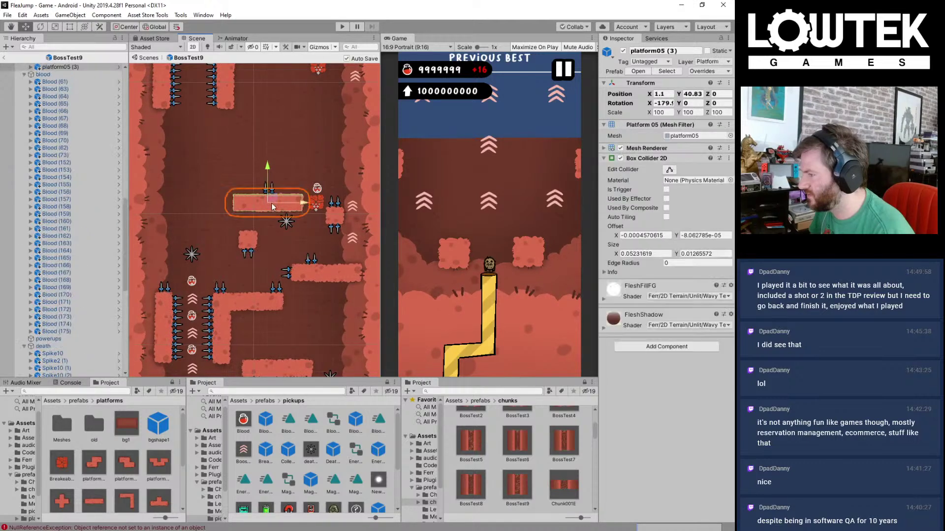
scroll(275, 201, "up", 6)
key("ctrl+d")
left_click_drag(268, 166, 268, 93)
Step: Duplicate the spike pair on the lower of the two straight platforms and rotate the copy to point downward
scroll(303, 175, "up", 2)
scroll(303, 175, "up", 1)
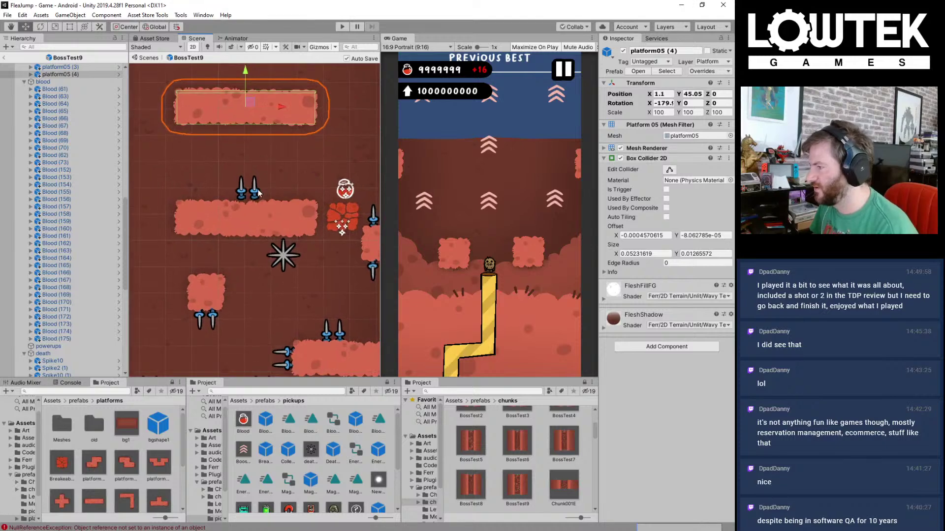
left_click(249, 190)
left_click_drag(249, 165, 497, 218)
key("ctrl+d")
key("e")
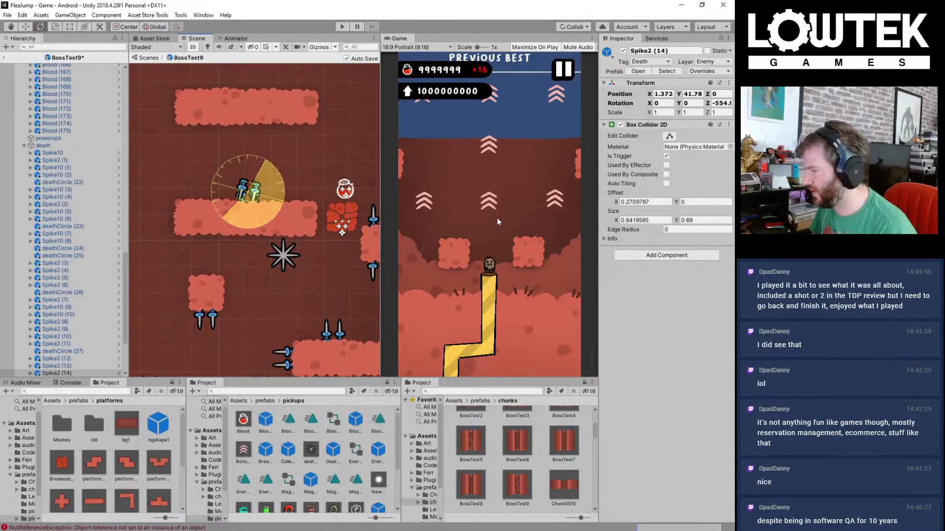
key("ctrl+s")
key("w")
key("e")
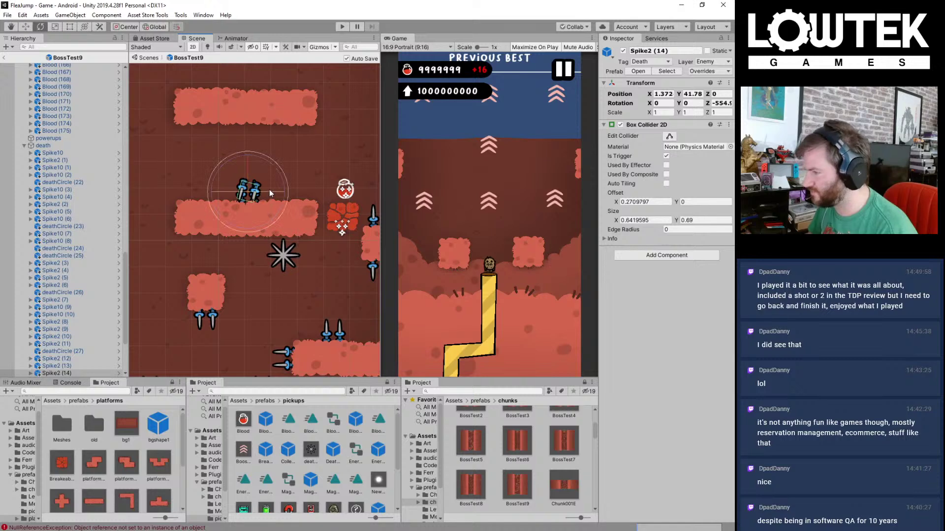
left_click_drag(282, 173, 272, 158)
key("w")
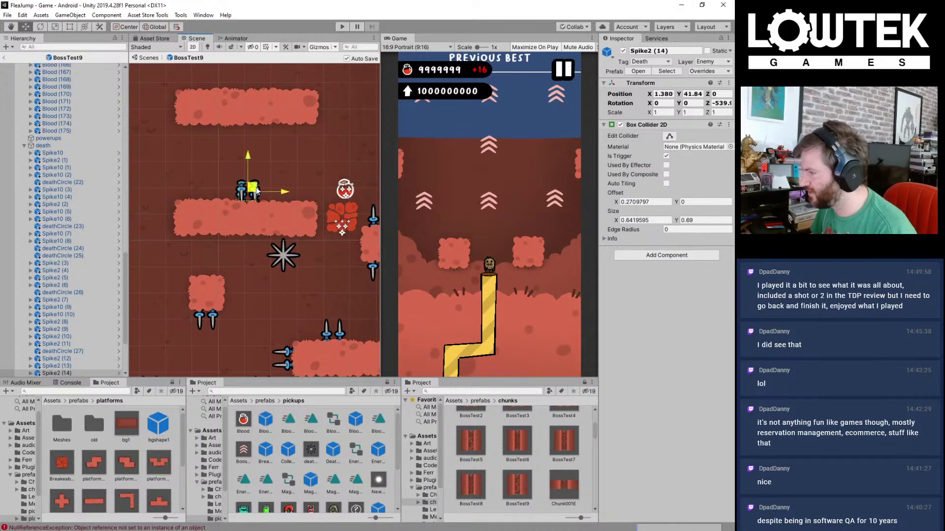
Step: Hang the downward spike pair under the upper straight platform and duplicate it so one pair sits at each end
left_click_drag(256, 190, 217, 134)
key("ctrl+d")
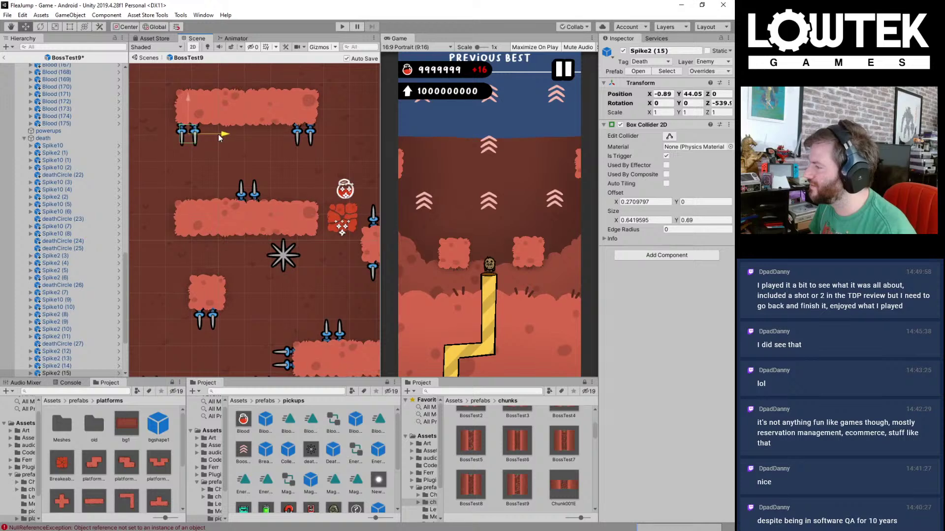
Step: Duplicate the breakable block with its blood pickup four times and line the copies up between the left wall and the lower straight platform
key("ctrl+s")
middle_click_drag(186, 167, 194, 180)
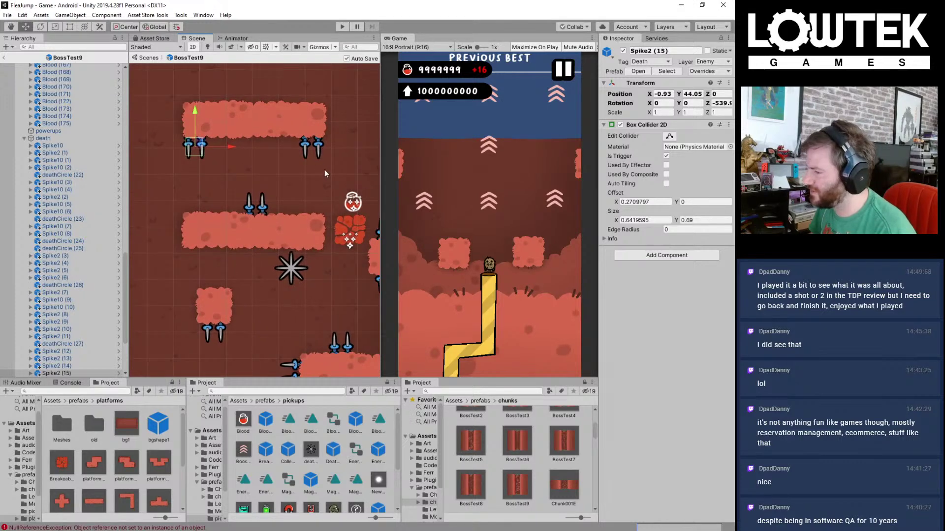
left_click_drag(320, 165, 375, 270)
scroll(321, 247, "down", 2)
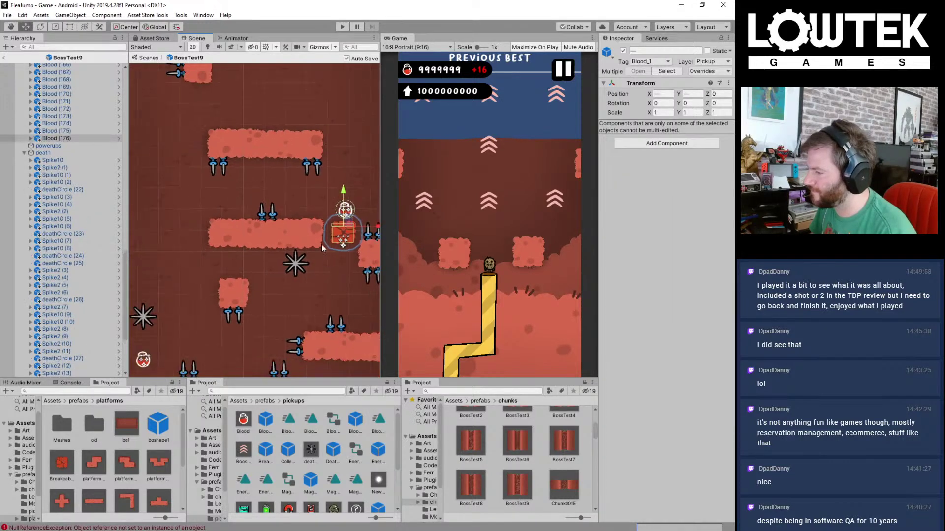
scroll(322, 249, "down", 2)
key("ctrl+d")
left_click_drag(350, 224, 184, 228)
key("ctrl+d")
key("ctrl+d")
key("ctrl+d")
Step: Duplicate the lower boost beside the right wall and place the copy above the row of four breakable blocks at about X -4.45, Y 43.7
middle_click_drag(233, 197, 187, 152)
left_click(342, 228)
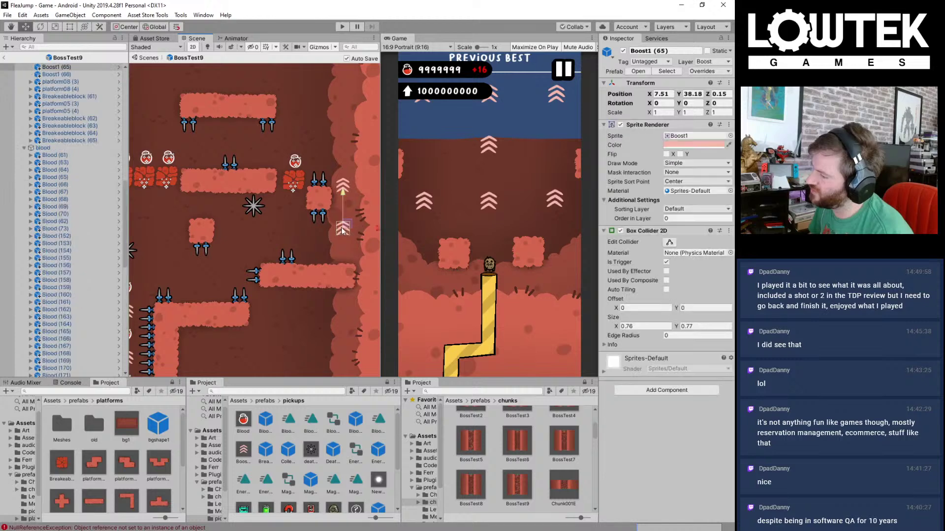
key("ctrl+d")
left_click_drag(344, 228, 141, 105)
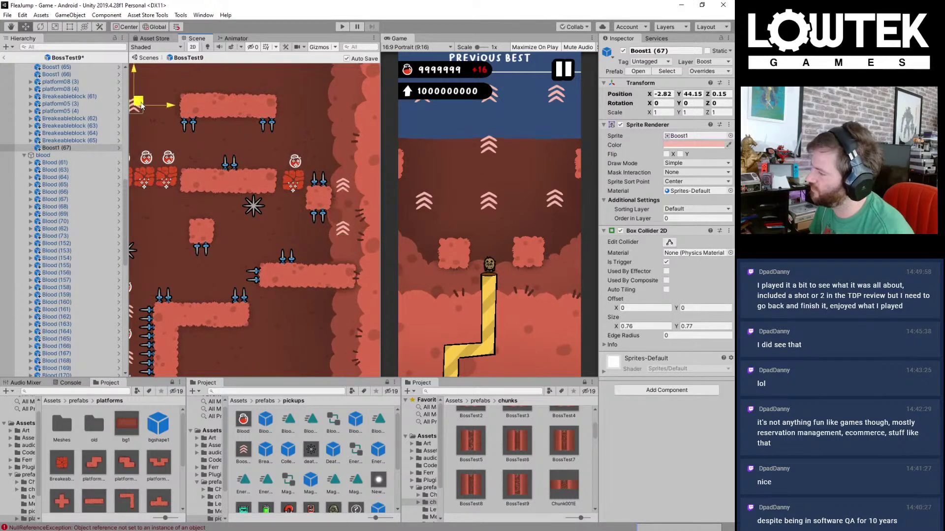
middle_click_drag(212, 162, 326, 241)
scroll(254, 178, "up", 8)
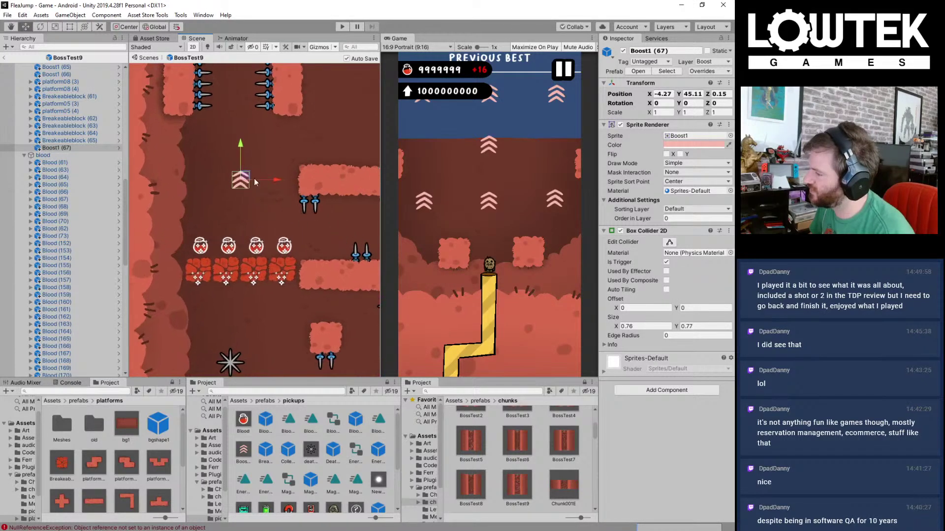
left_click_drag(245, 178, 241, 217)
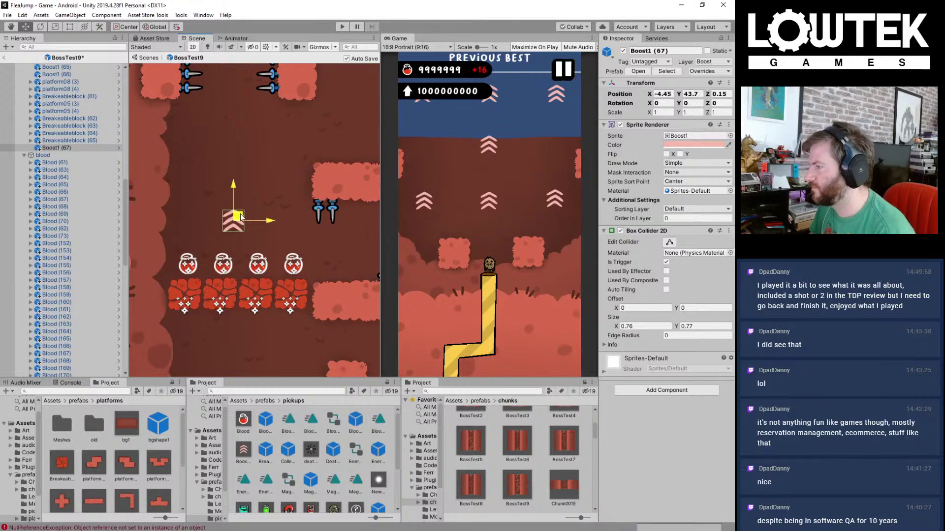
Step: Duplicate the boost above the breakable row upward, placing copies at about Y 46.32 and Y 48.92 toward the spiked corridor
key("ctrl+d")
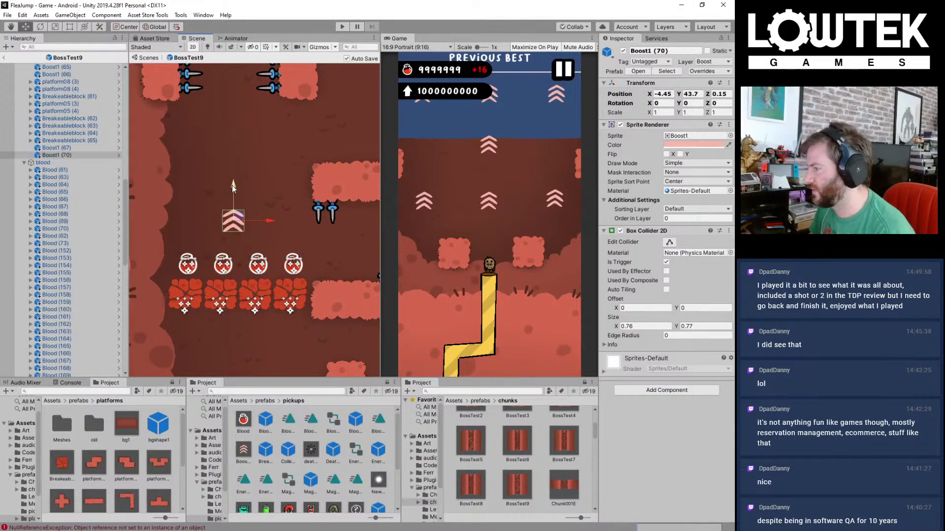
left_click_drag(232, 185, 237, 111)
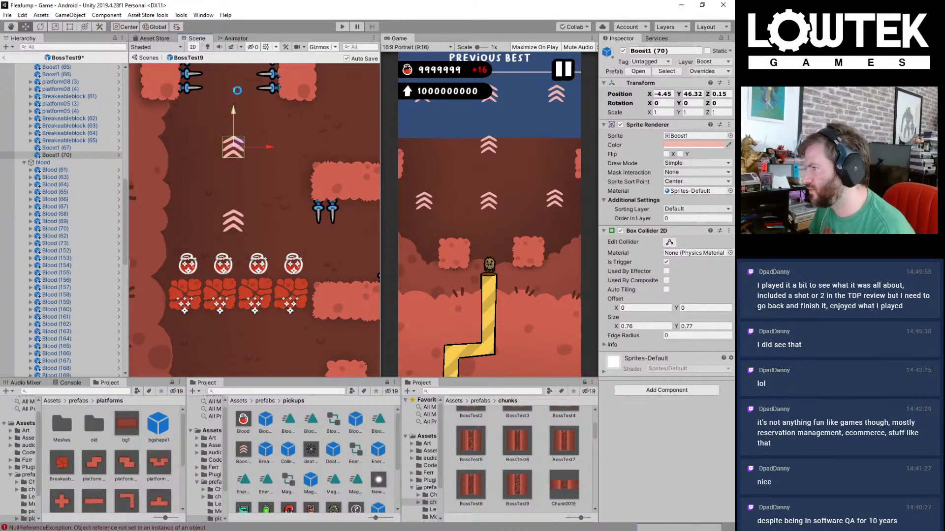
key("ctrl+s")
key("ctrl+d")
key("f")
scroll(283, 187, "down", 4)
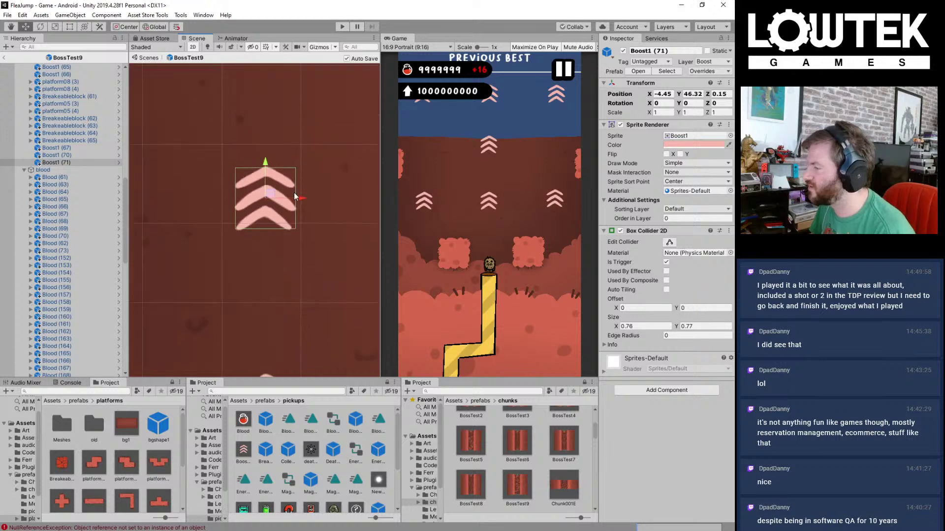
scroll(305, 195, "down", 3)
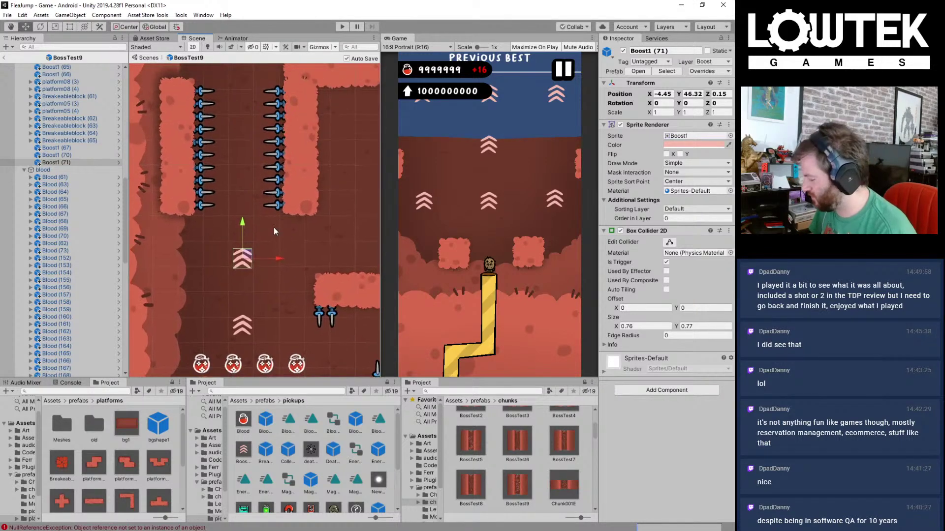
key("ctrl+d")
left_click_drag(243, 225, 246, 159)
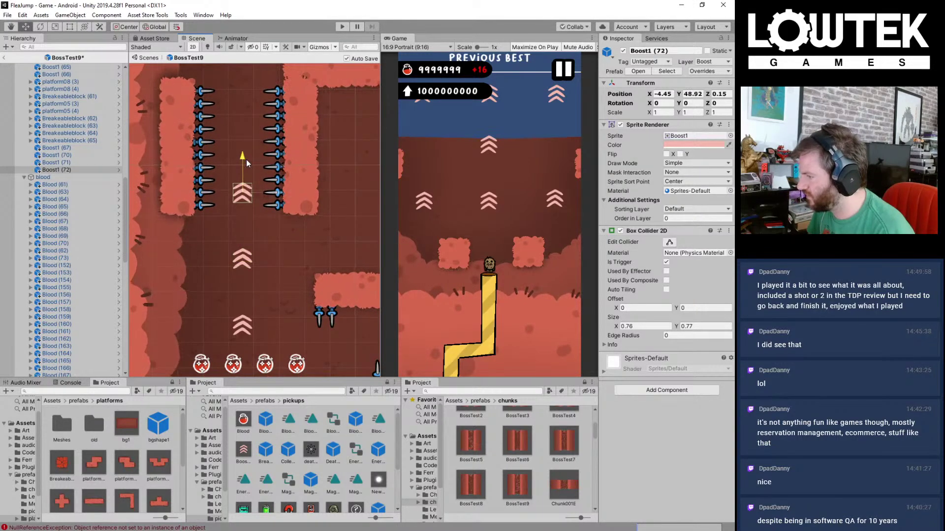
Step: Duplicate the boost at the spiked corridor's entrance, placing one copy inside the corridor and one at its upper exit at about Y 53.84, and save
middle_click_drag(267, 122, 268, 185)
key("ctrl+d")
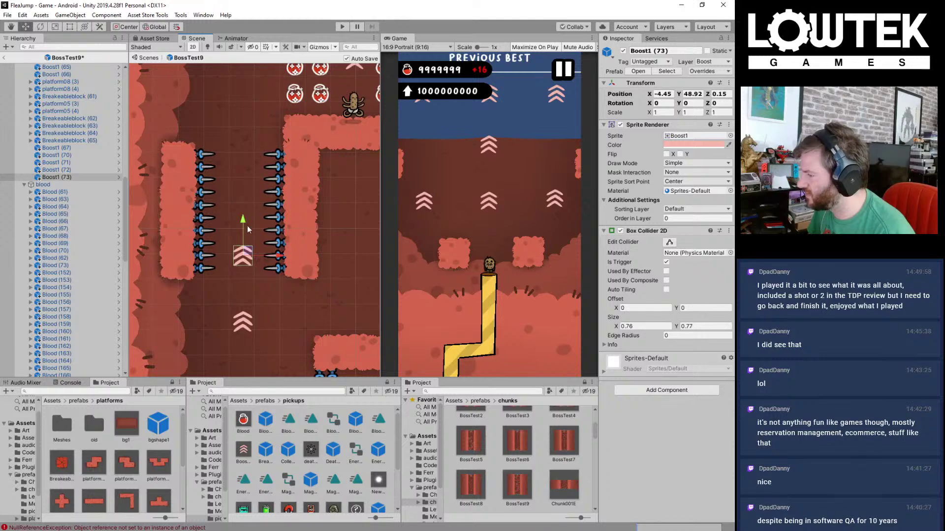
key("ctrl+s")
key("ctrl+d")
left_click_drag(243, 221, 243, 150)
left_click(247, 257)
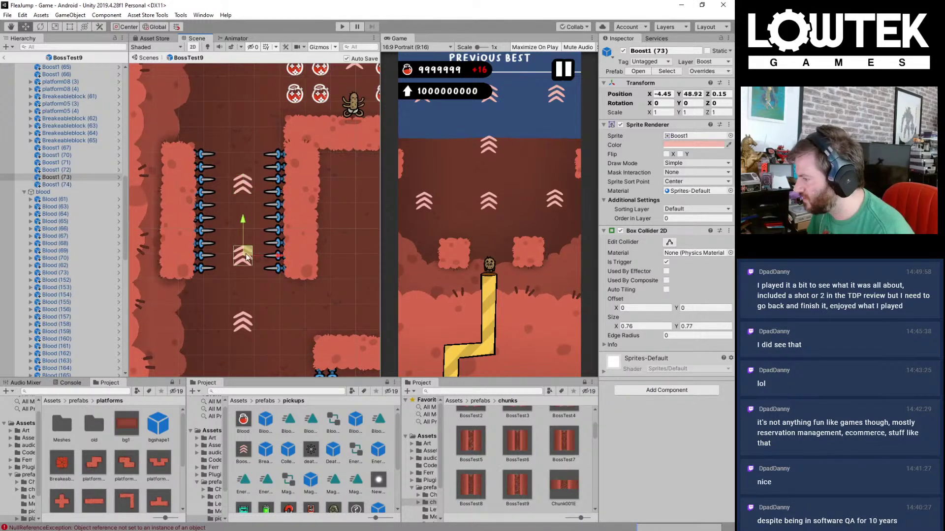
left_click_drag(242, 229, 258, 101)
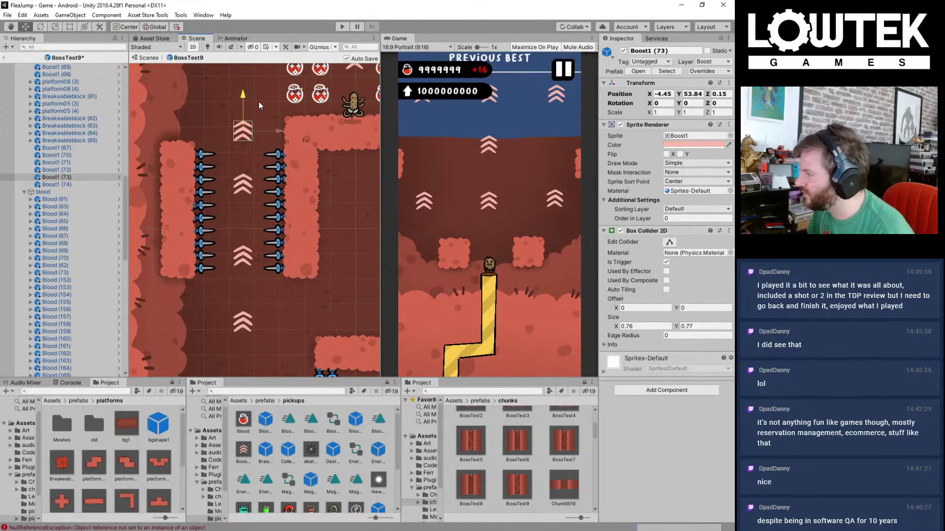
key("ctrl+s")
Step: Lower the boost in the upper part of the spiked corridor to about Y 51.5 to even out the boost spacing
scroll(292, 182, "down", 5)
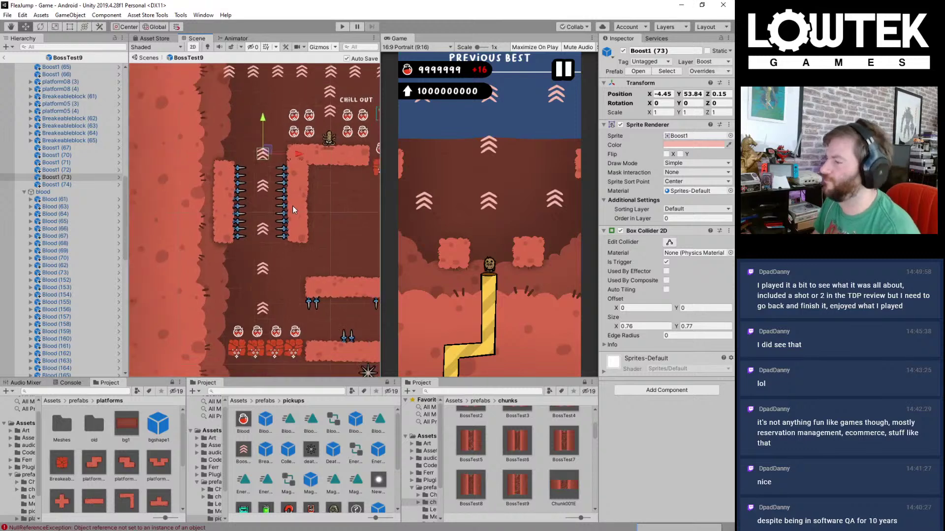
middle_click_drag(328, 258, 304, 227)
left_click(248, 159)
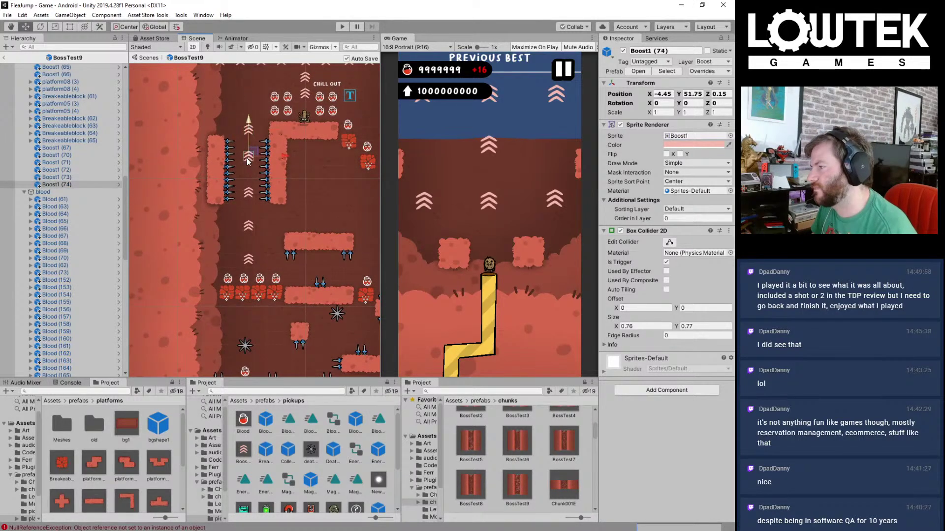
left_click_drag(249, 120, 251, 124)
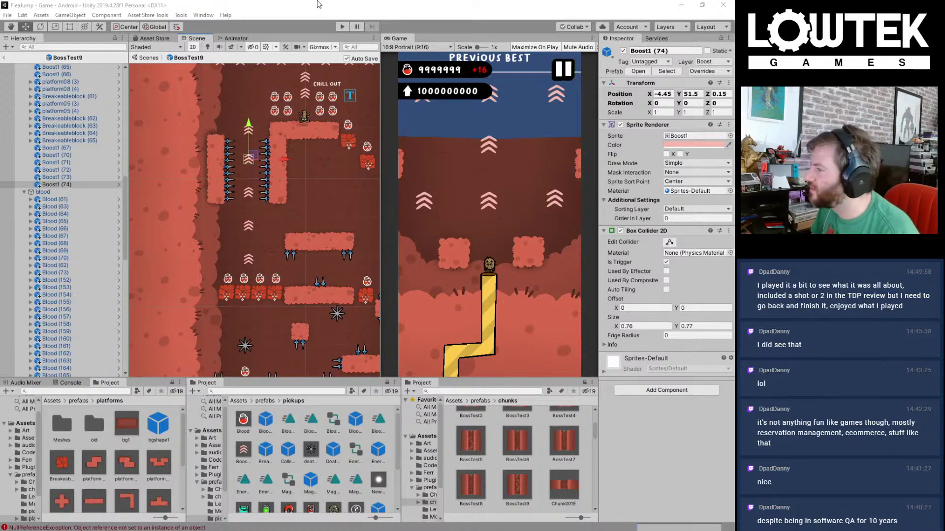
Step: Close the gaps in the row of four breakable blocks by nudging the blocks and their blood pickups closer together
middle_click_drag(288, 230, 243, 203)
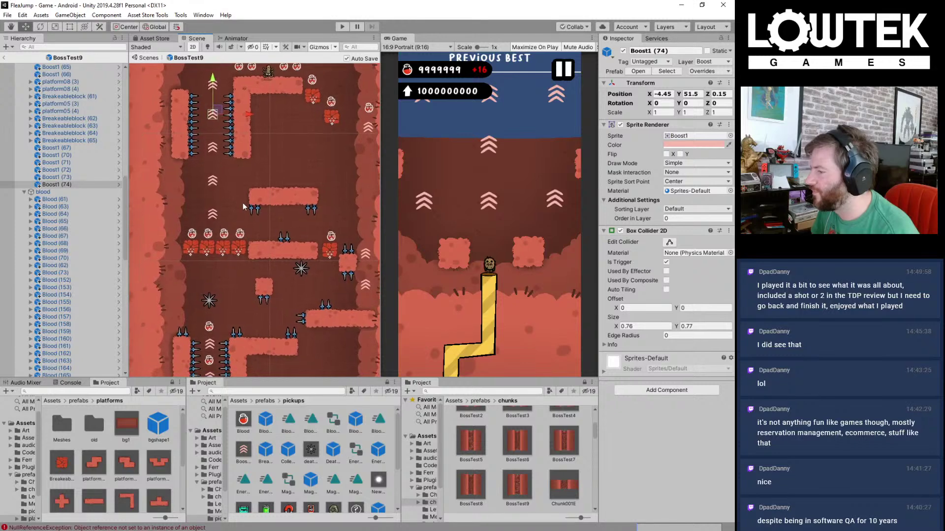
scroll(243, 203, "up", 2)
left_click_drag(162, 228, 170, 167)
scroll(234, 279, "up", 4)
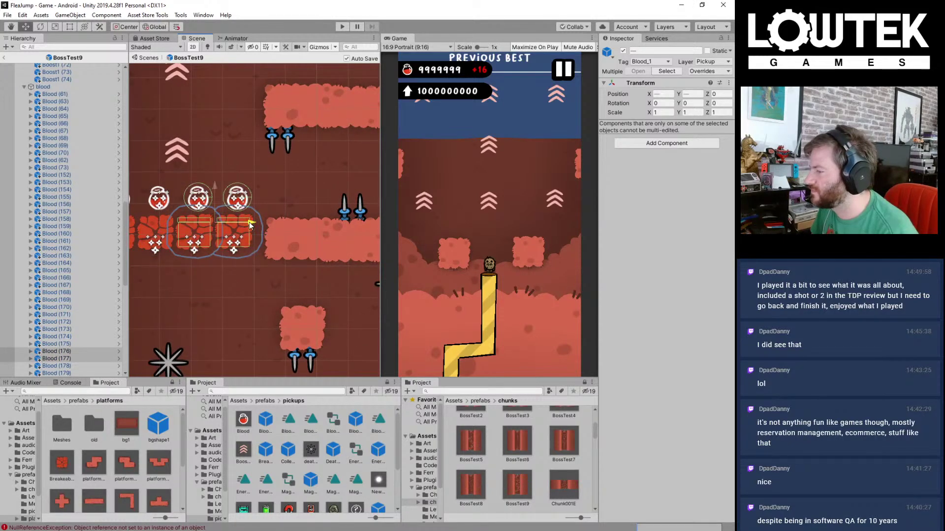
left_click_drag(251, 223, 247, 224)
middle_click_drag(232, 274, 285, 277)
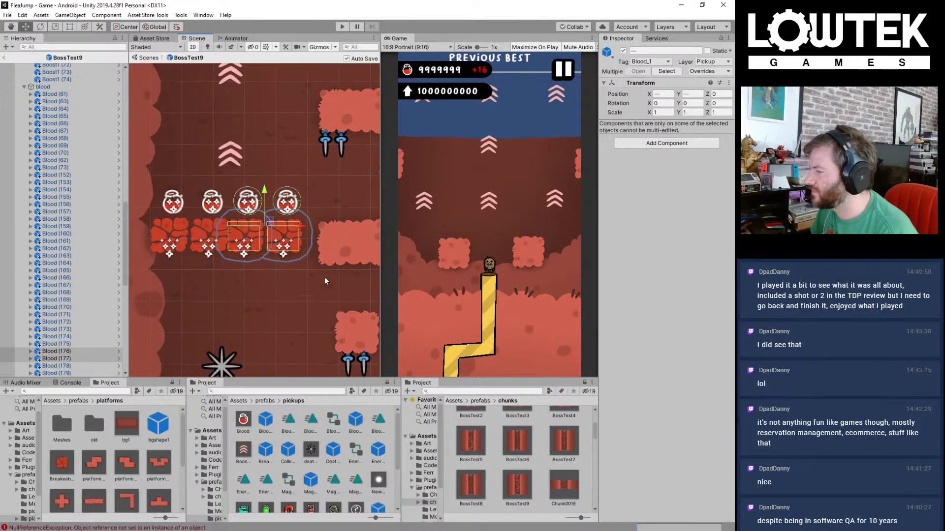
left_click_drag(278, 249, 218, 211)
left_click_drag(335, 295, 260, 157)
left_click_drag(321, 227, 318, 226)
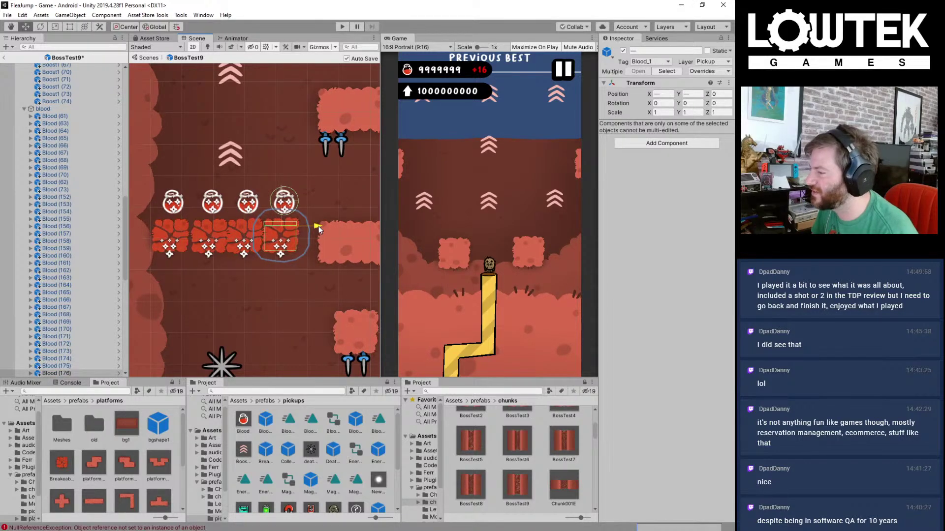
left_click_drag(134, 149, 199, 288)
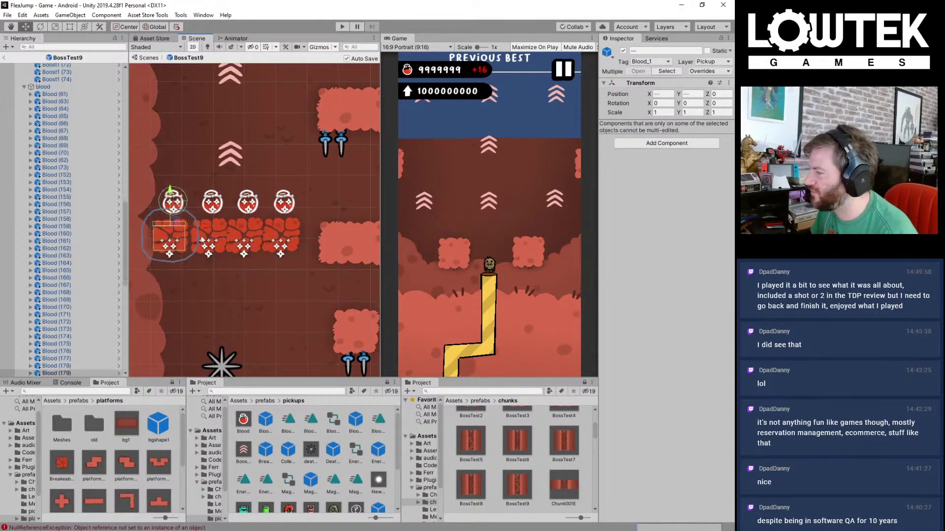
left_click_drag(203, 227, 205, 226)
middle_click_drag(269, 211, 209, 258)
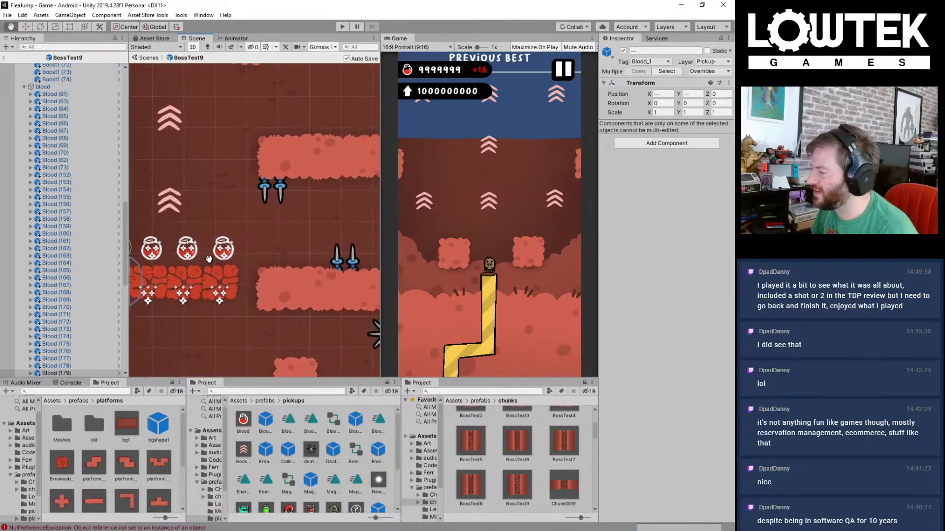
Step: Shift both straight platforms together with their spikes slightly left toward the breakable block row
scroll(211, 258, "down", 5)
middle_click_drag(280, 232, 271, 205)
left_click_drag(199, 137, 330, 285)
left_click(308, 264, "shift")
left_click(299, 181, "shift")
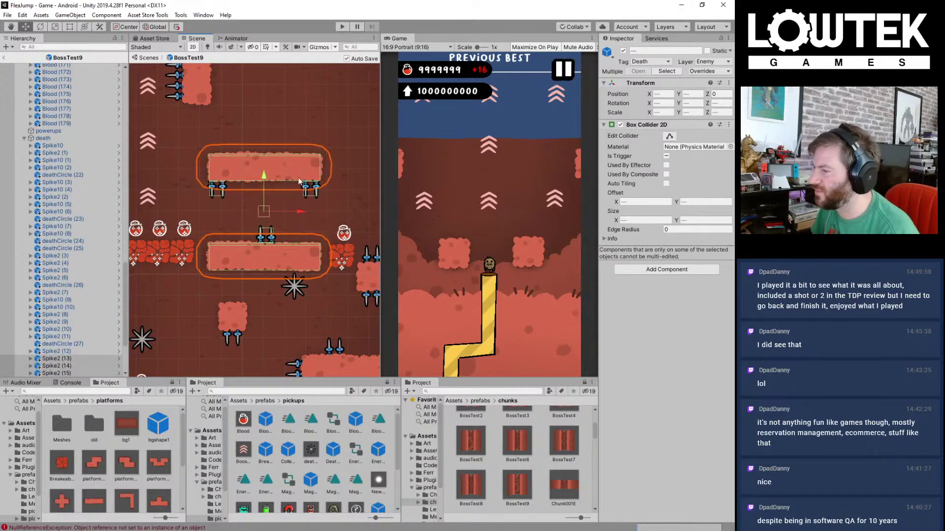
left_click_drag(302, 213, 300, 213)
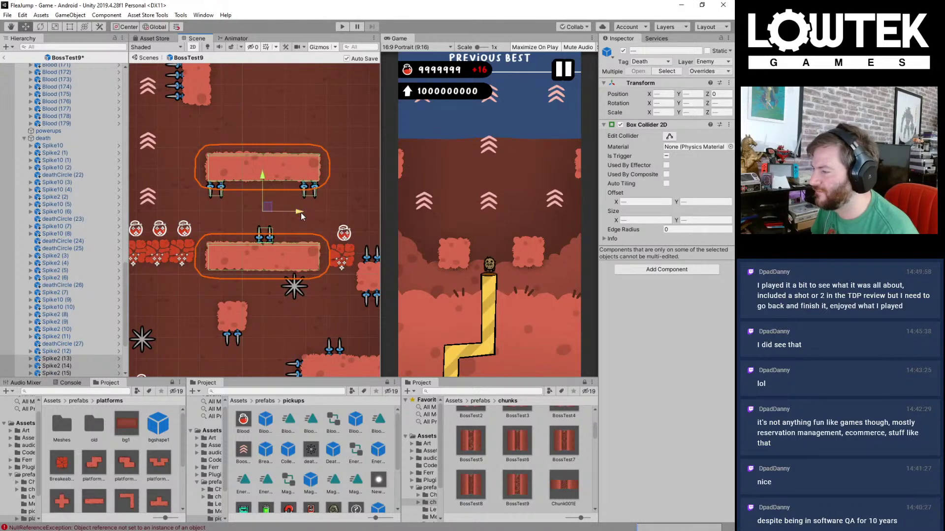
scroll(305, 241, "down", 6)
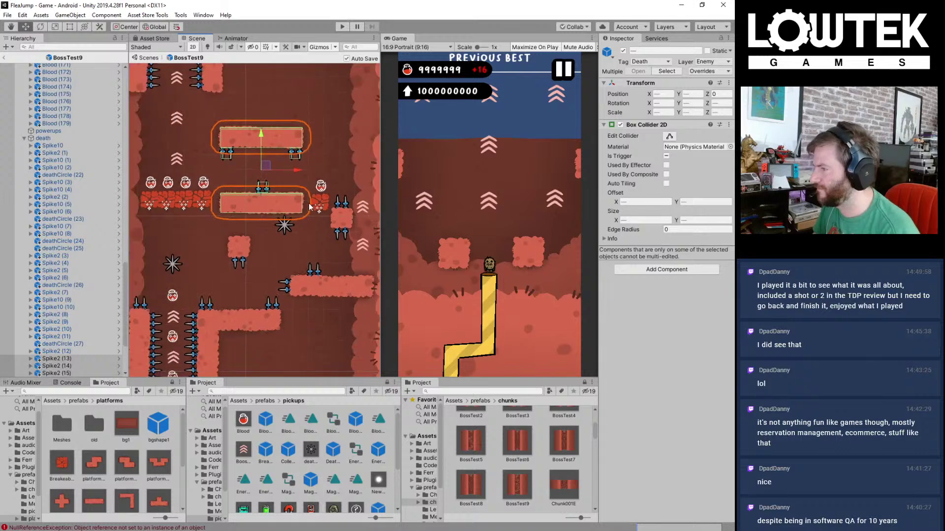
scroll(335, 206, "down", 3)
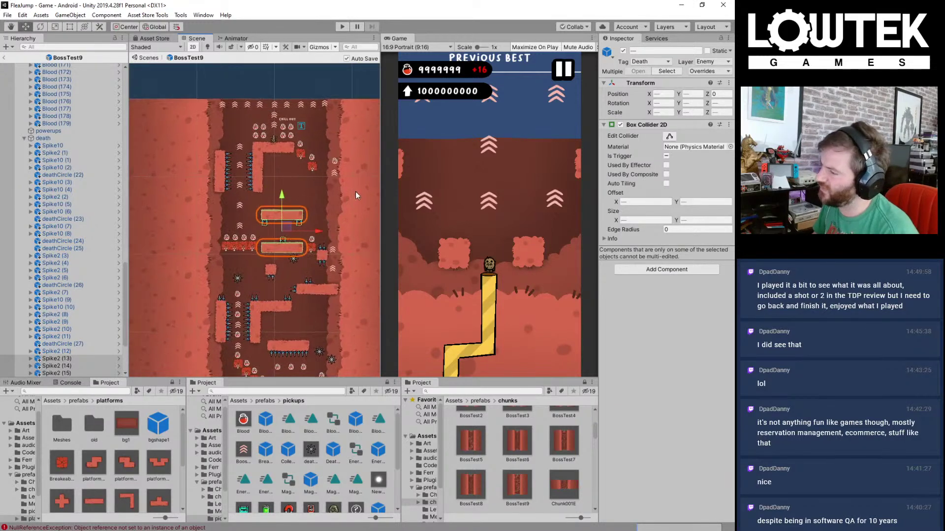
left_click_drag(355, 191, 295, 135)
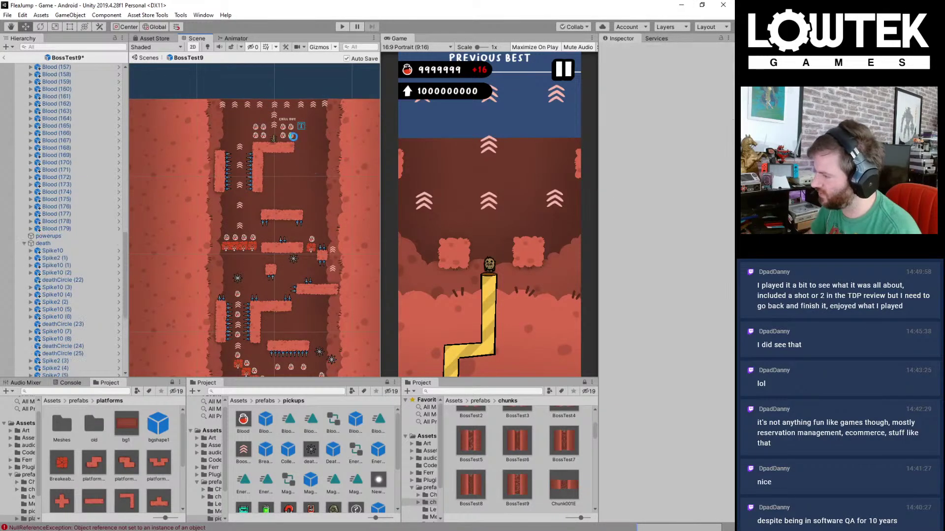
middle_click_drag(295, 134, 300, 160)
scroll(308, 237, "down", 5)
middle_click_drag(292, 326, 298, 249)
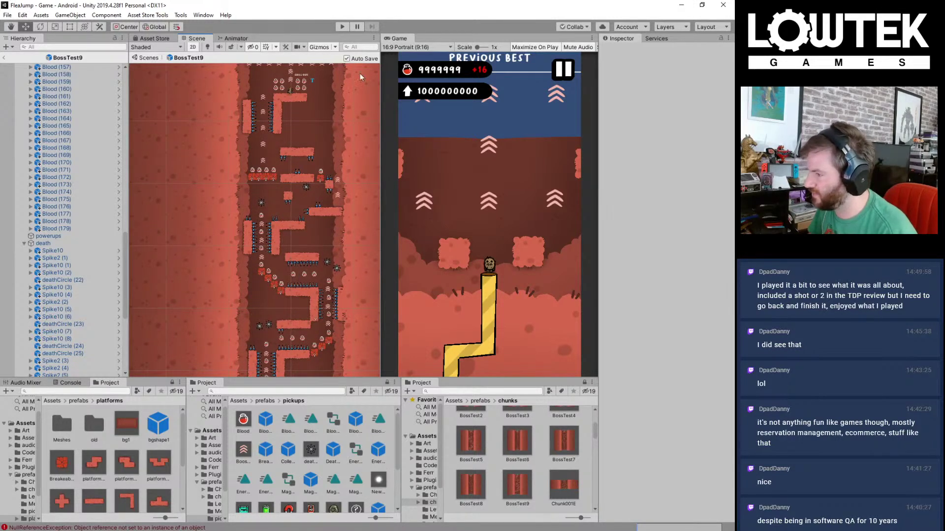
Step: Add five blood pickup copies: two above the lower straight platform's ends, two by the right-wall boosts, and one at about X -4.45, Y 45.1
scroll(317, 163, "up", 3)
left_click(317, 163)
scroll(317, 163, "up", 3)
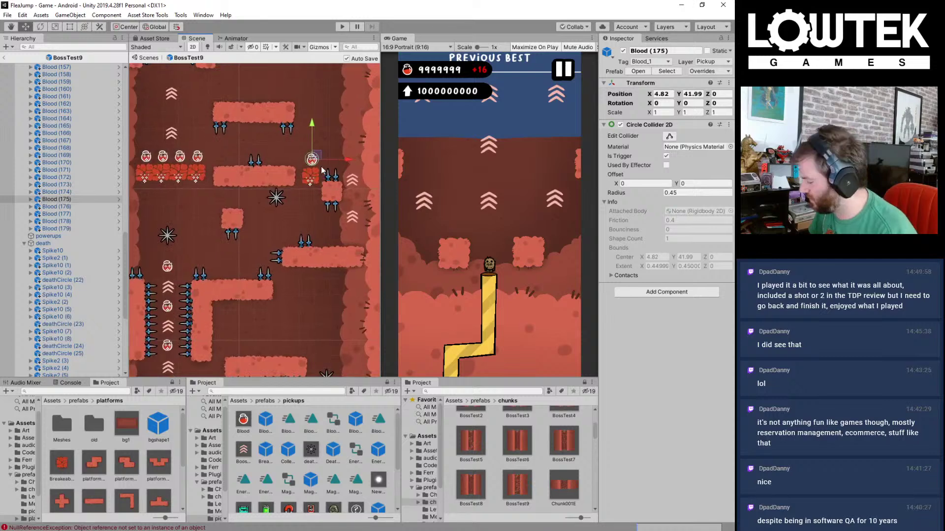
left_click_drag(319, 158, 178, 108)
key("ctrl+d")
key("ctrl+d")
key("ctrl+d")
key("ctrl+d")
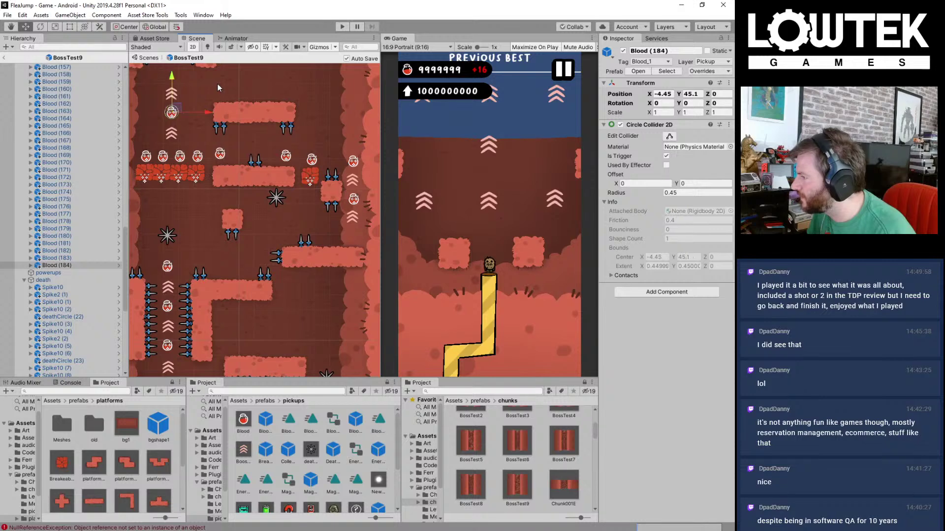
Step: Duplicate the blood pickup up the left boost column between the boosts, from about Y 47.51 to about Y 52.69 inside the spiked corridor
middle_click_drag(217, 84, 221, 207)
key("ctrl+d")
left_click_drag(225, 216, 224, 181)
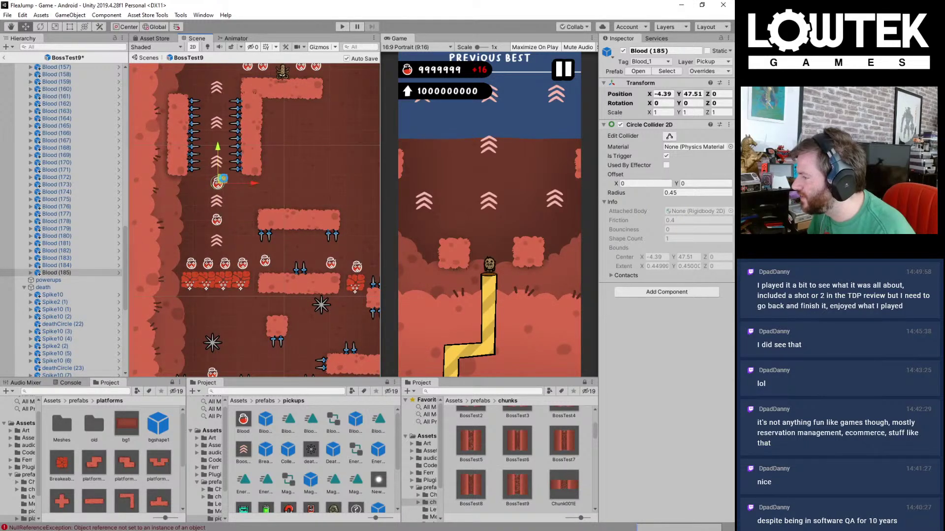
key("ctrl+d")
left_click_drag(225, 182, 224, 102)
key("ctrl+d")
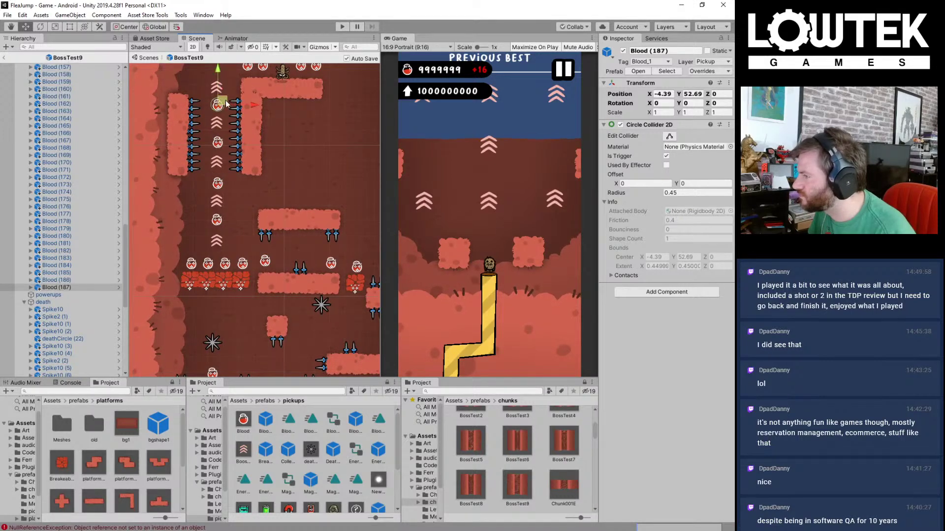
Step: Duplicate the topmost blood pickup in the spiked corridor and place the copy between the two straight platforms at about X 1.03, Y 43.52
key("ctrl+d")
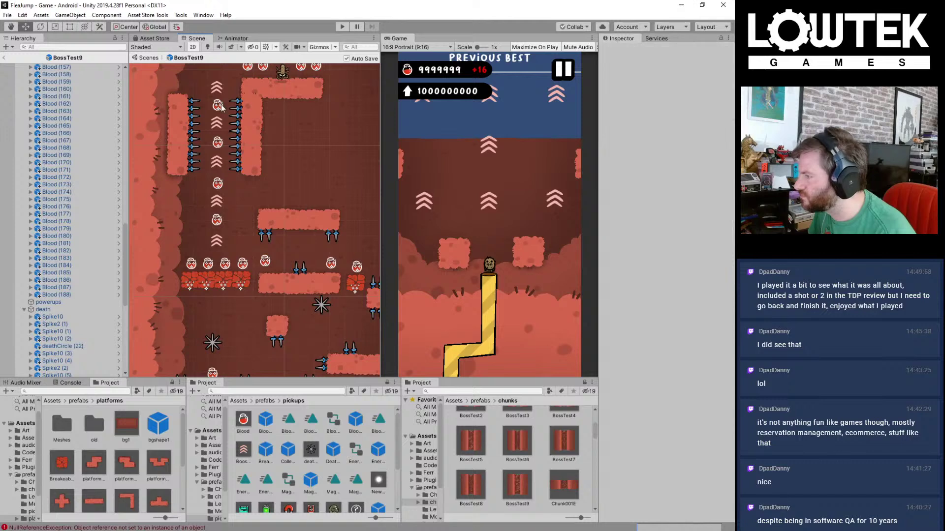
left_click_drag(224, 105, 306, 241)
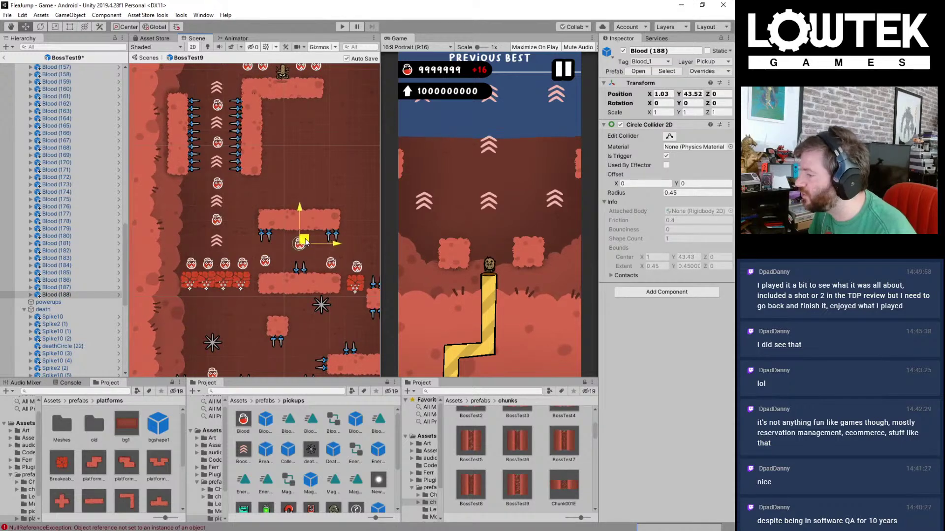
Step: Duplicate the blood pickup six times, placing one at about X 6.22, Y 43.19 and five around the lower square and straight platforms
middle_click_drag(249, 180, 167, 83)
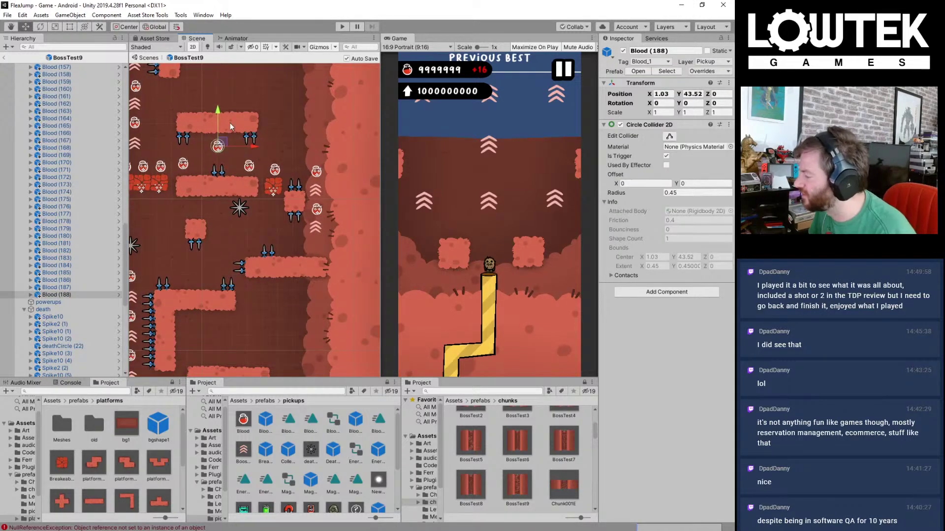
key("ctrl+d")
left_click_drag(222, 142, 294, 125)
key("ctrl+d")
key("ctrl+d")
key("ctrl+d")
key("ctrl+d")
key("ctrl+d")
middle_click_drag(236, 280, 259, 253)
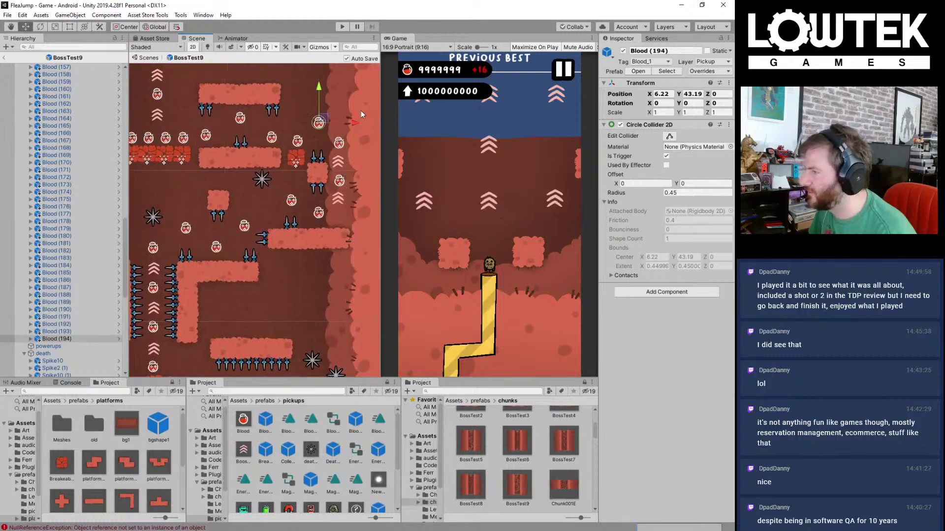
Step: Duplicate the blood pickup near the right wall and place the copy above the lowest breakable block at about X -3.89, Y 6.03
key("ctrl+d")
left_click_drag(323, 125, 230, 324)
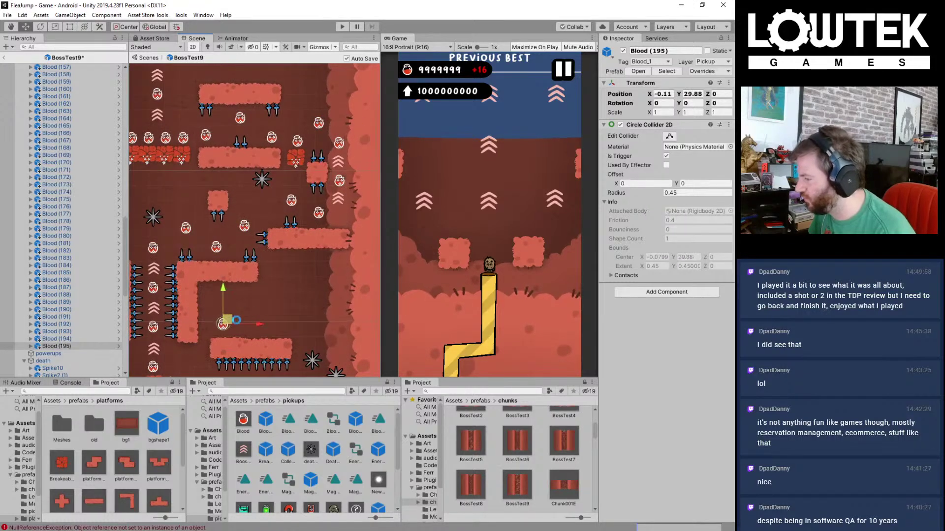
middle_click_drag(256, 312, 320, 154)
left_click_drag(320, 153, 306, 319)
middle_click_drag(306, 318, 248, 140)
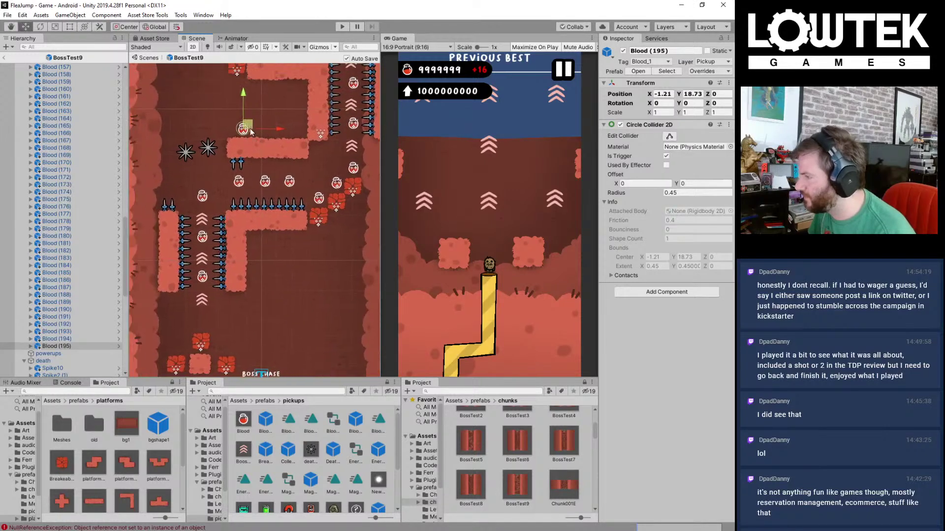
left_click_drag(249, 140, 211, 320)
middle_click_drag(253, 370, 253, 267)
scroll(253, 267, "up", 2)
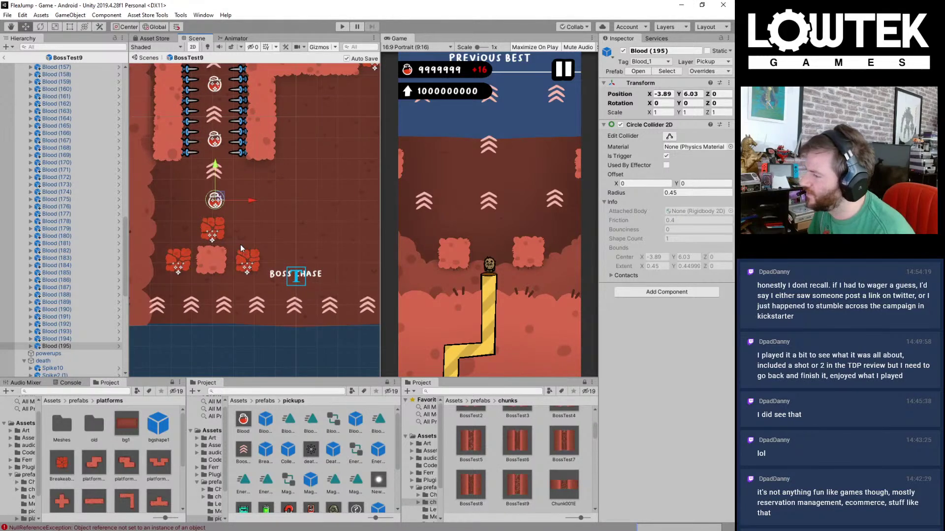
Step: Delete the two breakable blocks flanking the square platform near the chunk's start
left_click(245, 268)
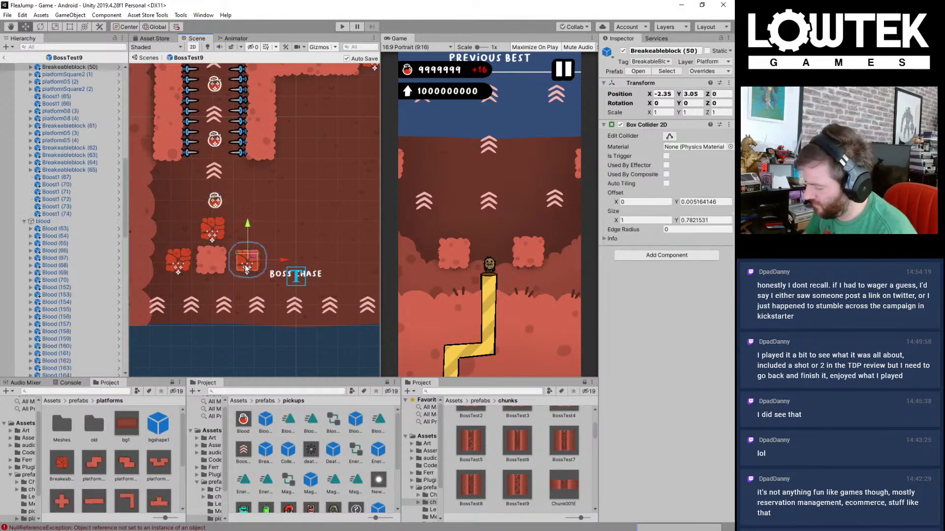
key("Delete")
left_click(180, 263)
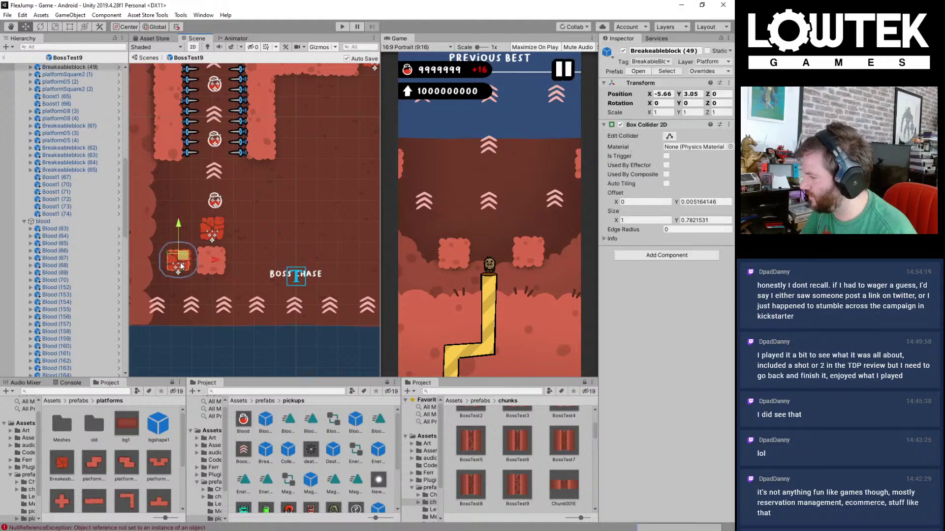
key("Delete")
Step: Add two boost copies flanking the starting square platform, at about X -5.84 and X -2.02, both at Y 3.14, and save the prefab
left_click(192, 309)
key("ctrl+d")
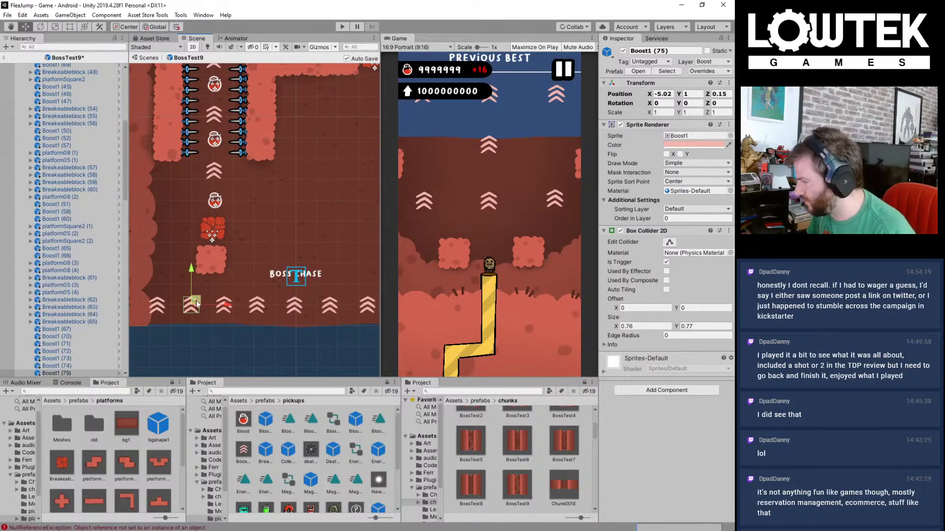
left_click_drag(193, 303, 180, 255)
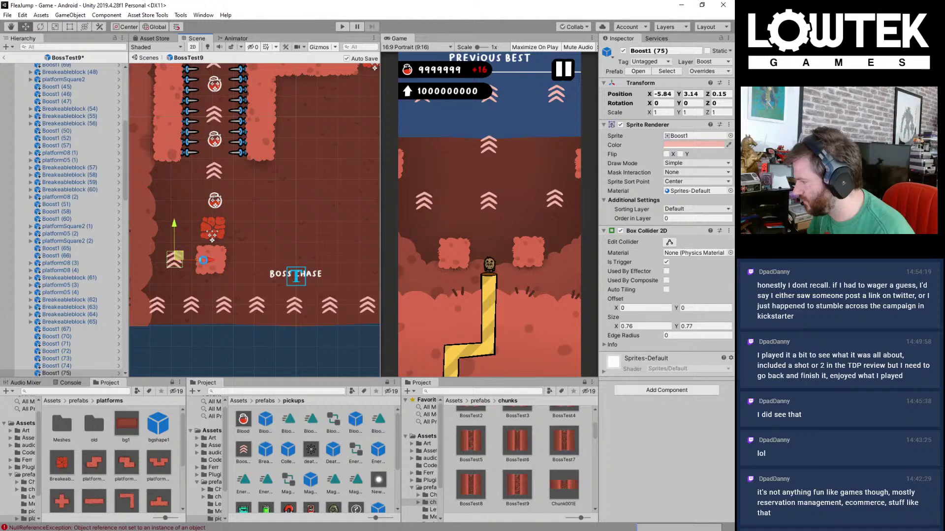
key("ctrl+d")
left_click_drag(279, 264, 285, 263)
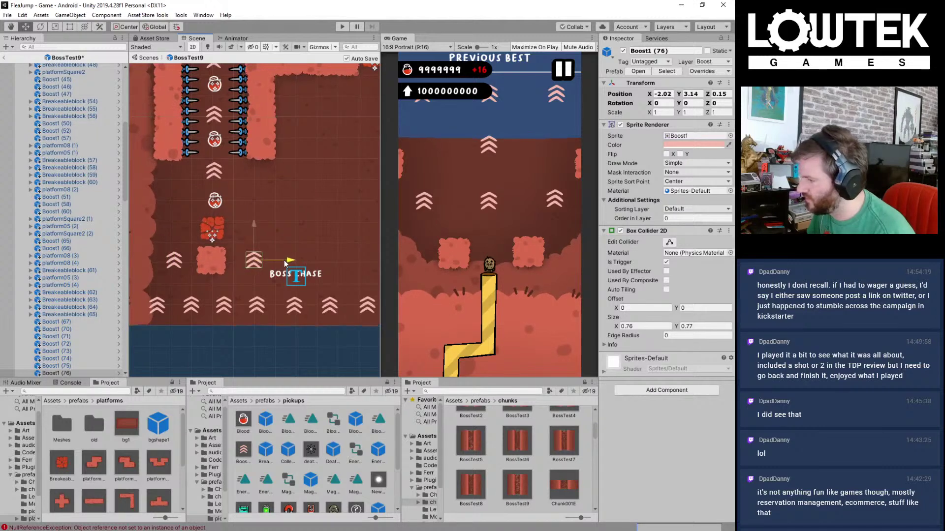
key("ctrl+s")
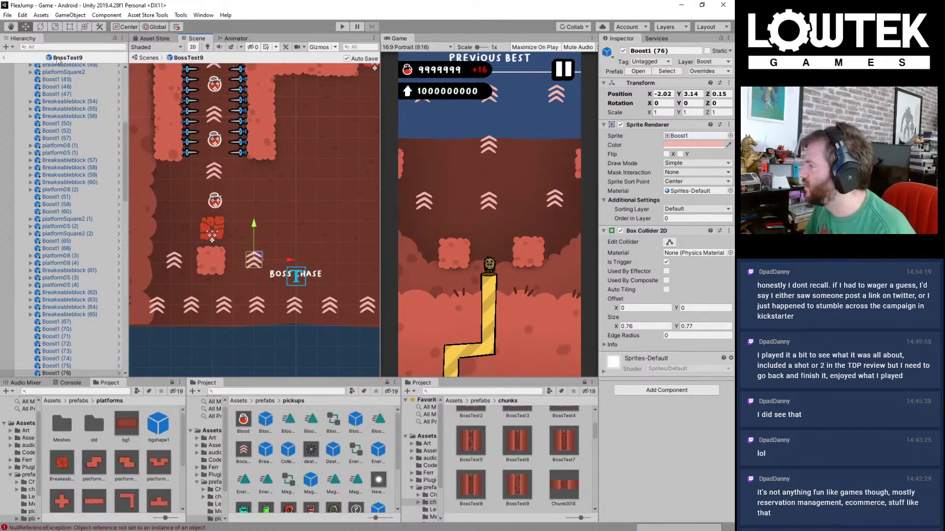
Step: Leave prefab editing and add the BossTest9 chunk prefab to the Game scene at its root level
left_click(4, 58)
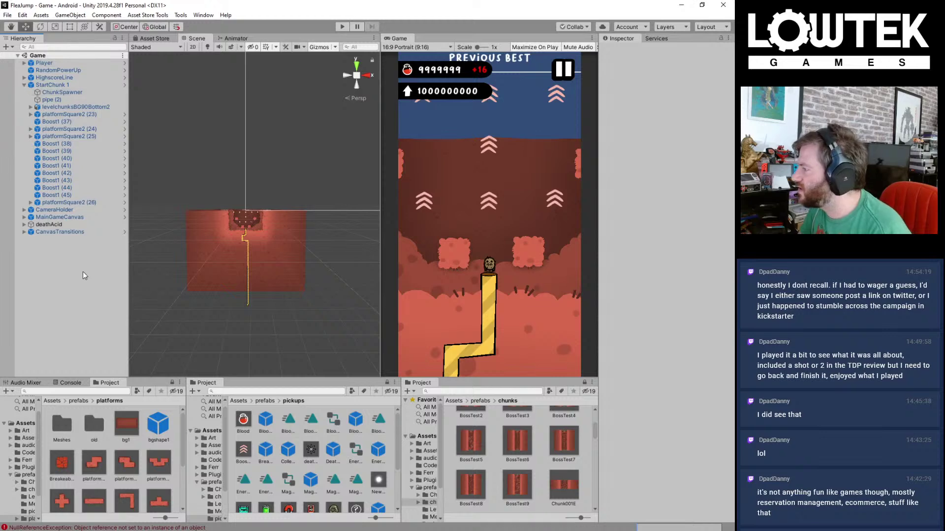
left_click(74, 93)
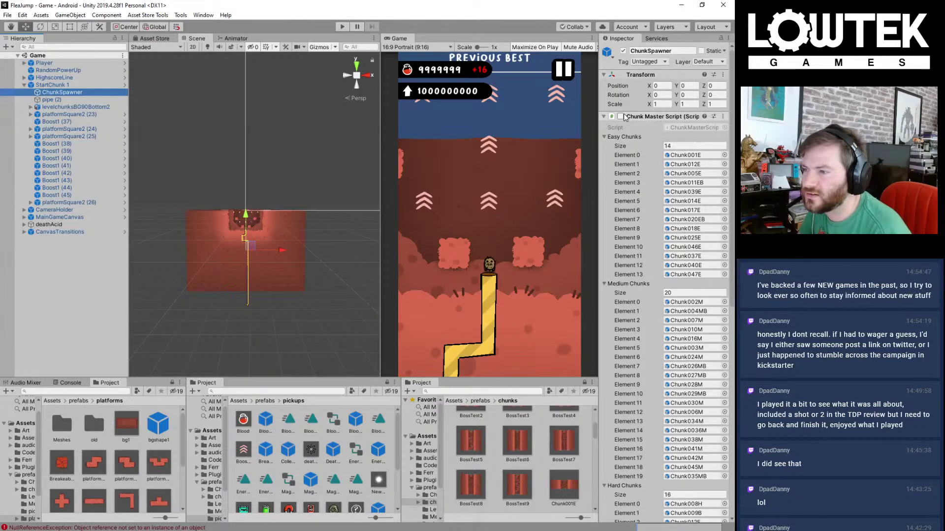
left_click_drag(529, 502, 85, 274)
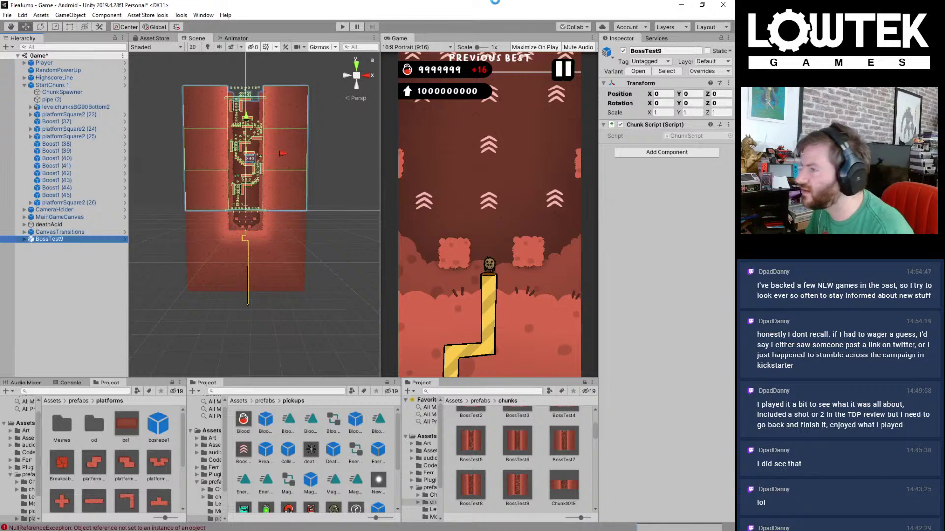
Step: Run the game, go back from the Try Again screen to the main menu, and start a new run to playtest the level
key("ctrl+p")
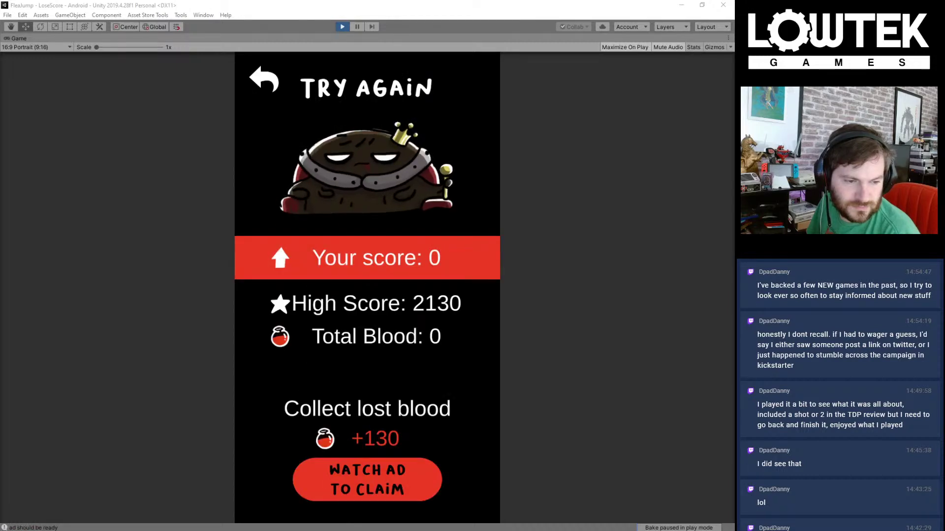
left_click(268, 87)
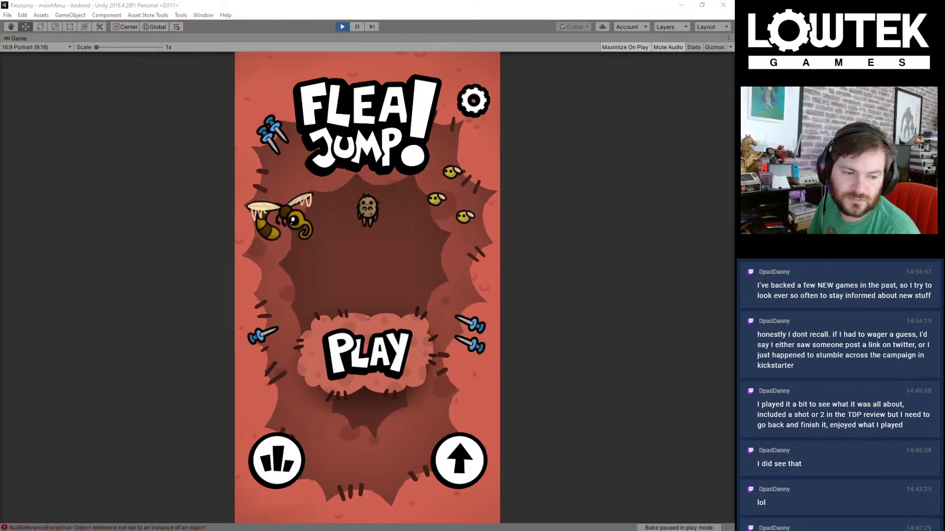
left_click(372, 362)
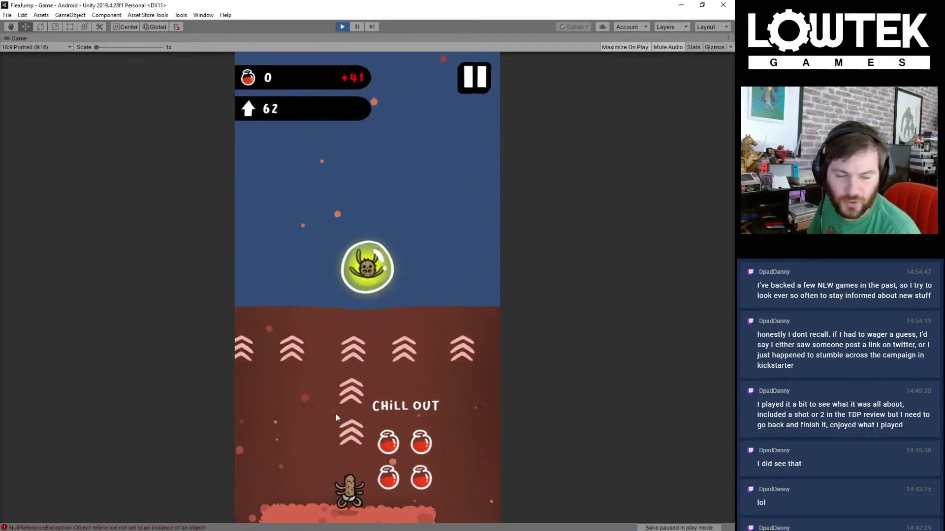
mouse_move(335, 415)
left_mouse_down()
mouse_move(394, 414)
mouse_move(244, 412)
mouse_move(495, 418)
mouse_move(270, 426)
mouse_move(186, 415)
mouse_move(393, 432)
mouse_move(329, 428)
mouse_move(362, 422)
left_mouse_up()
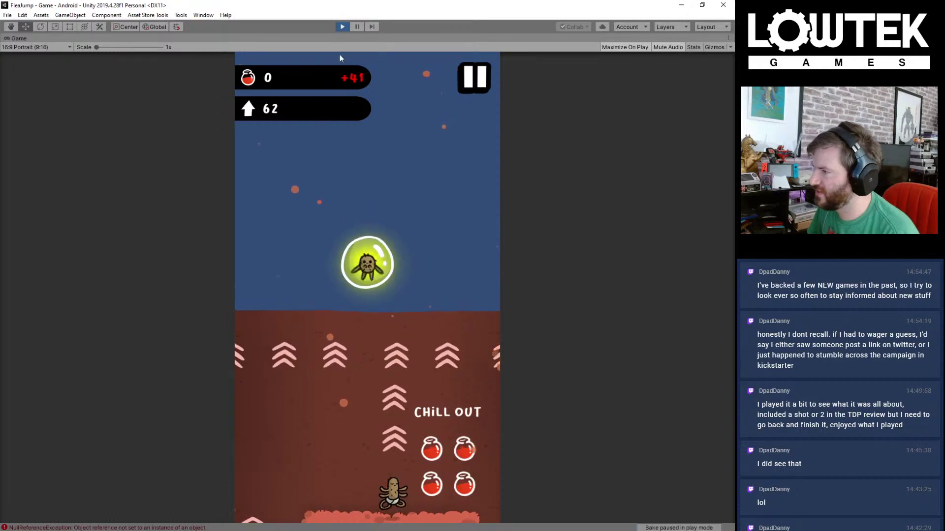
Step: Stop the playtest and delete the BossTest9 instance from the Game scene
left_click(343, 26)
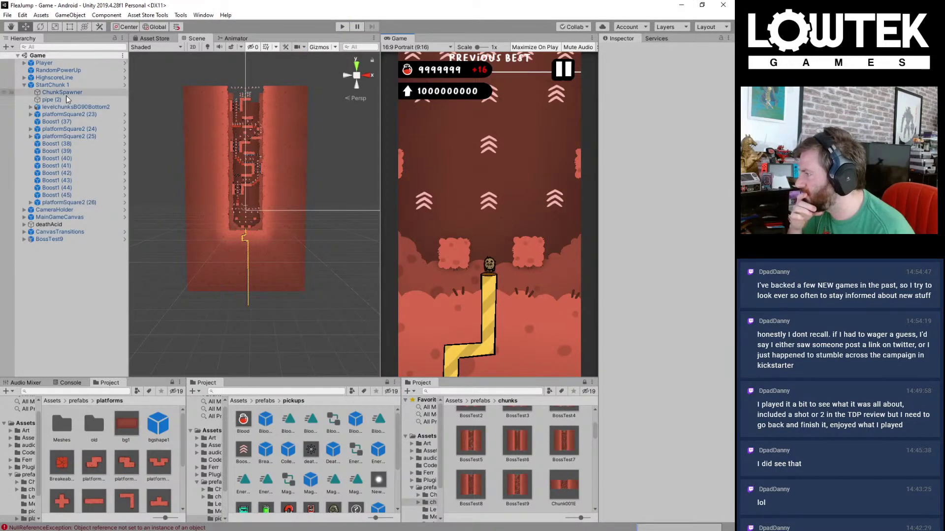
left_click(70, 239)
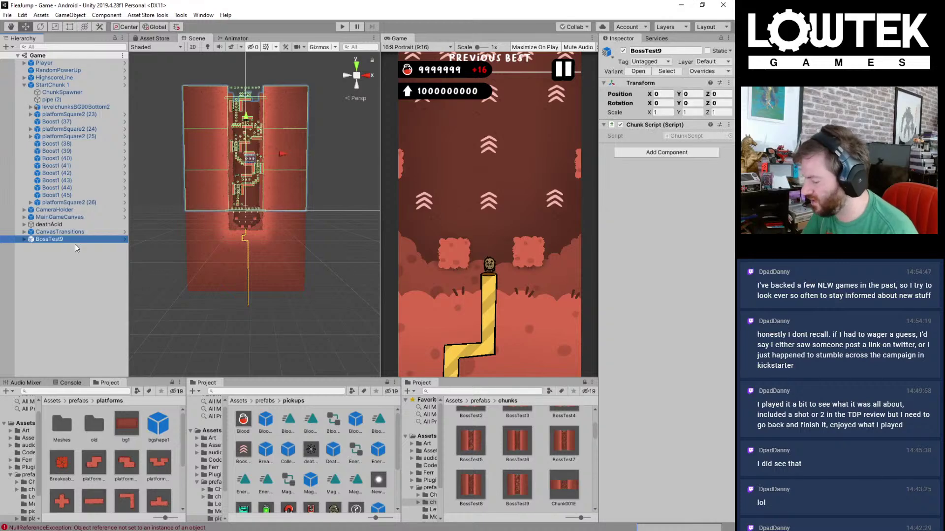
key("Delete")
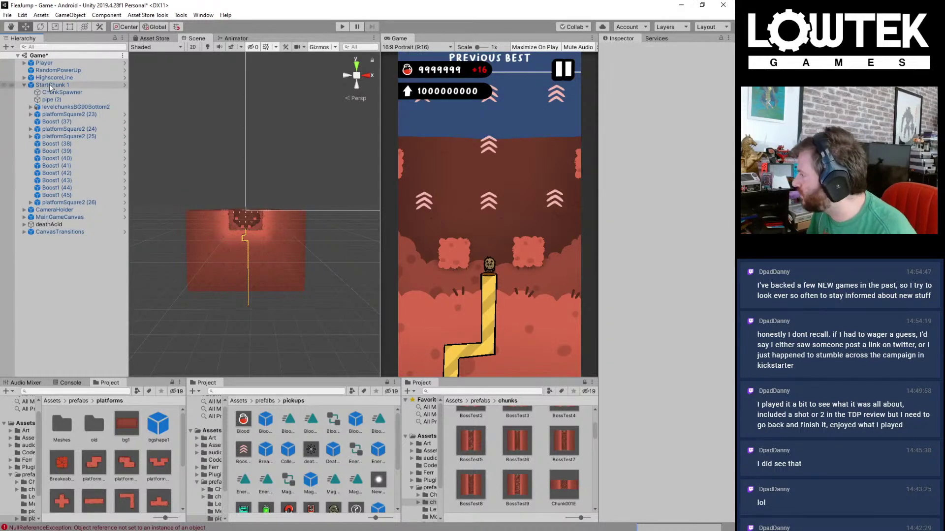
Step: Set the ChunkSpawner's Boss Chunks size to 9 and assign the BossTest9 prefab to Element 8
left_click(62, 92)
scroll(682, 275, "down", 3)
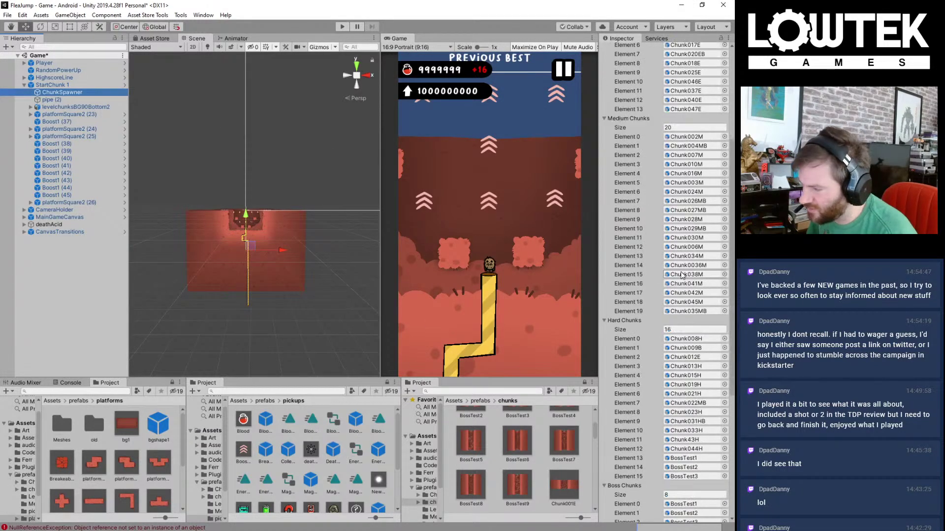
scroll(682, 275, "down", 6)
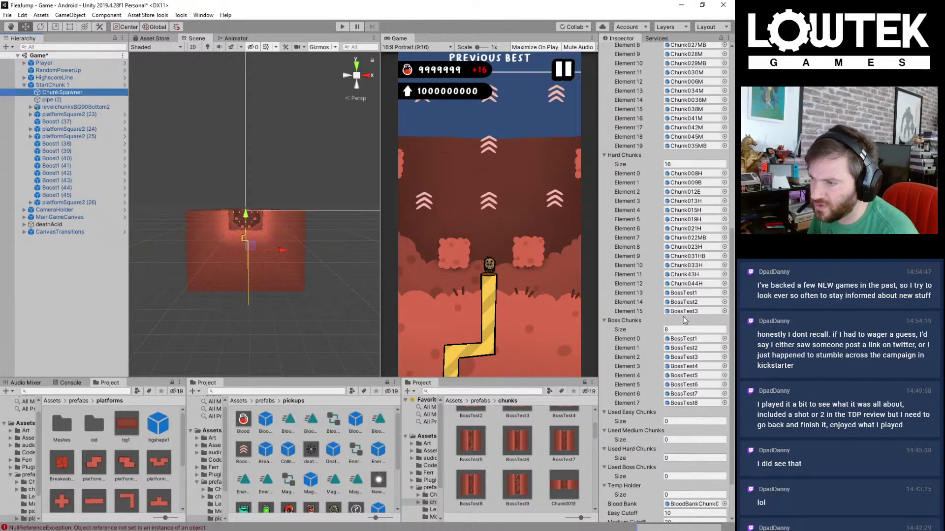
scroll(679, 314, "down", 2)
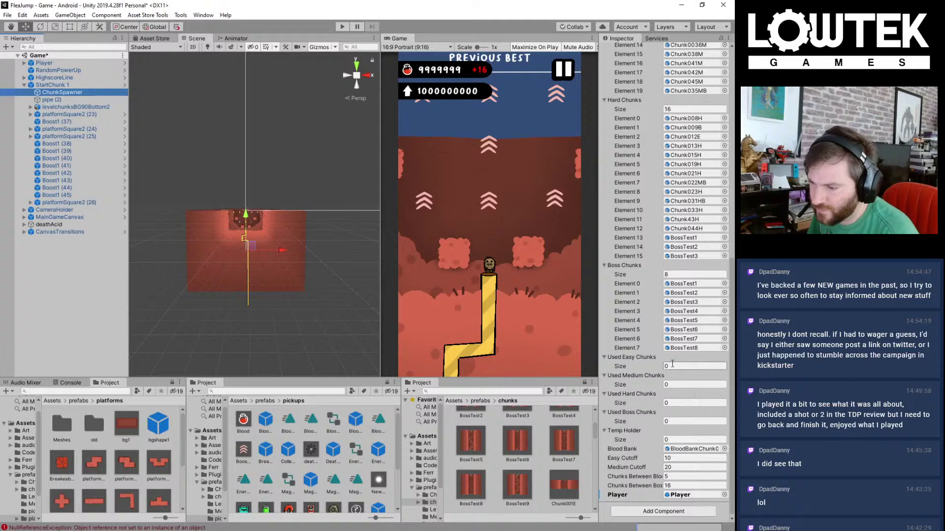
left_click(684, 274)
type("9")
key("Return")
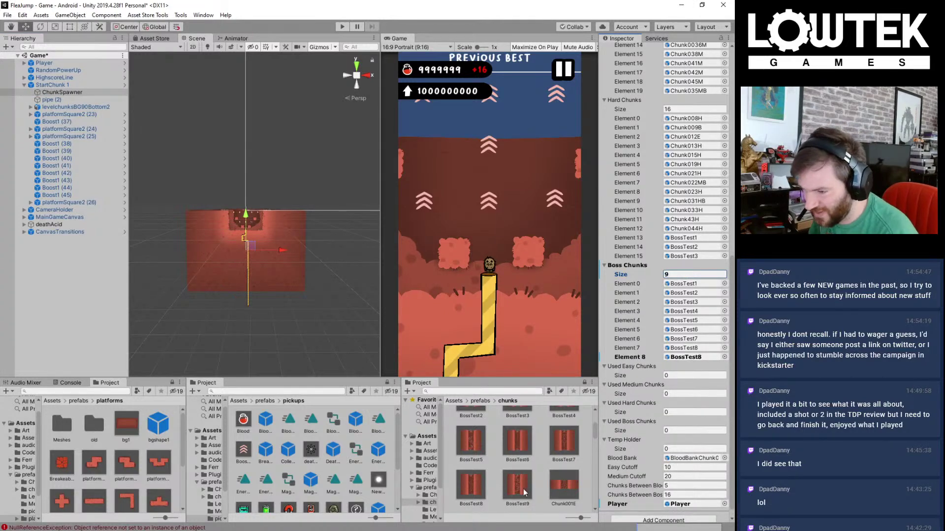
left_click_drag(687, 360, 691, 361)
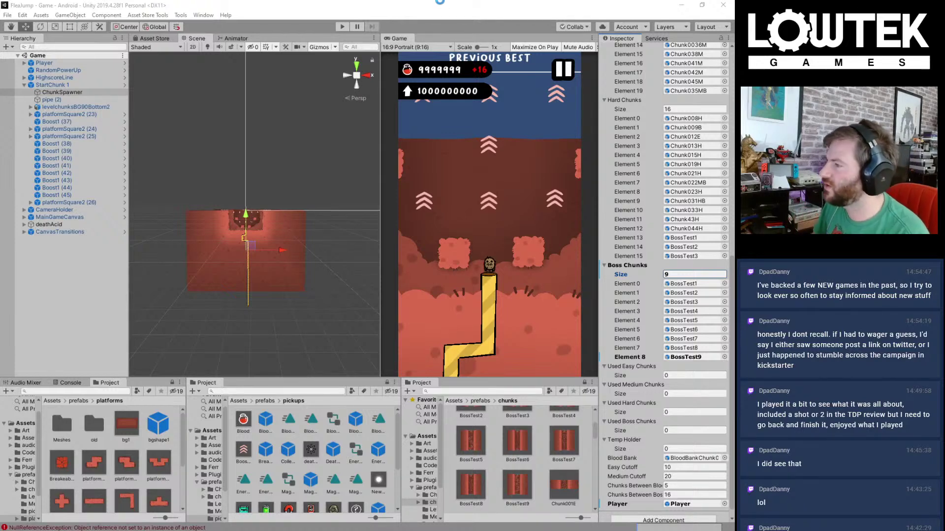
Step: Make the asset browsers below the Scene and Game views slightly taller
scroll(229, 148, "up", 1)
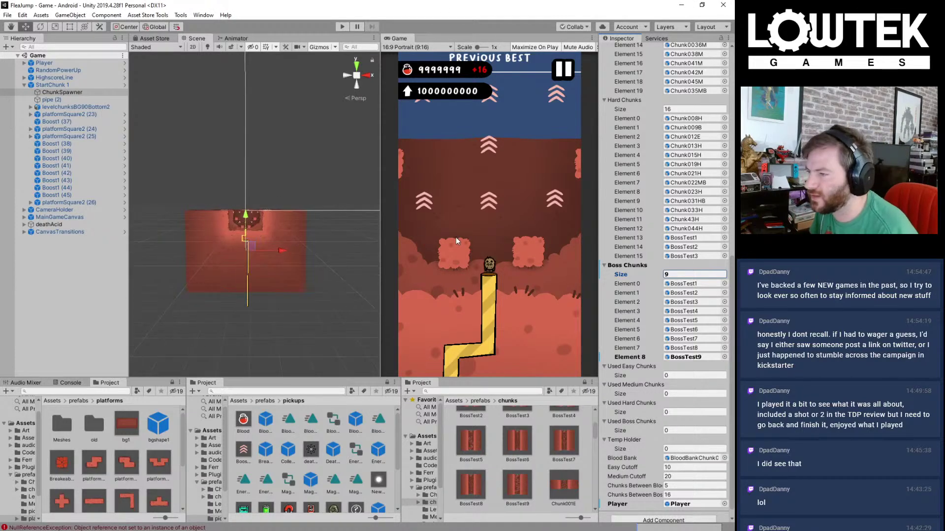
left_click_drag(487, 378, 495, 348)
middle_click_drag(340, 206, 327, 204)
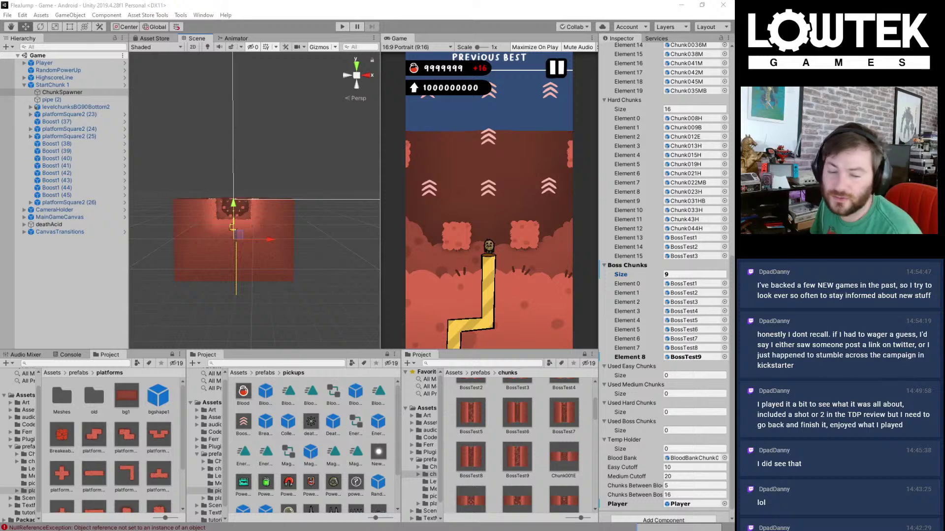
Step: Enlarge the project browsers by raising their border with the scene and game views
left_click(488, 220)
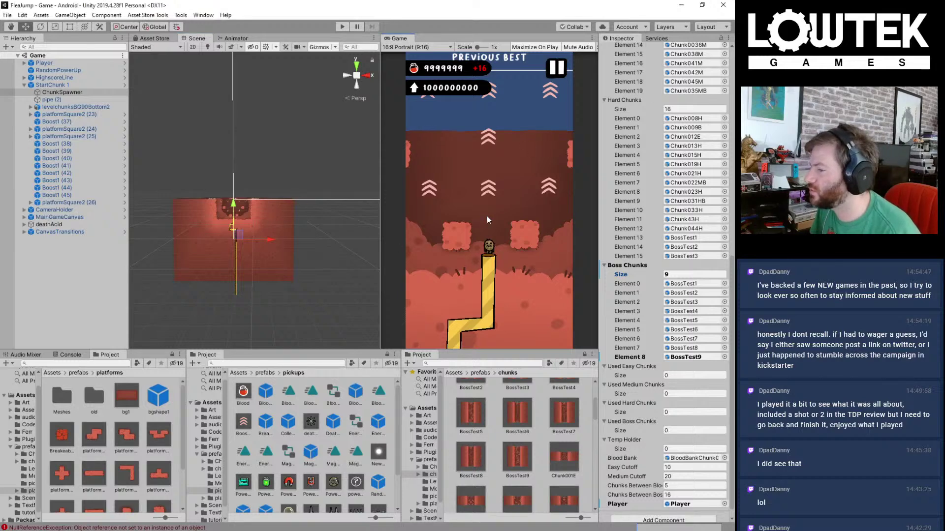
left_click_drag(493, 351, 509, 268)
left_click(495, 337)
Step: Duplicate the Chunk047E prefab in the chunks folder and rename the copy Chunk048E
scroll(495, 340, "up", 2)
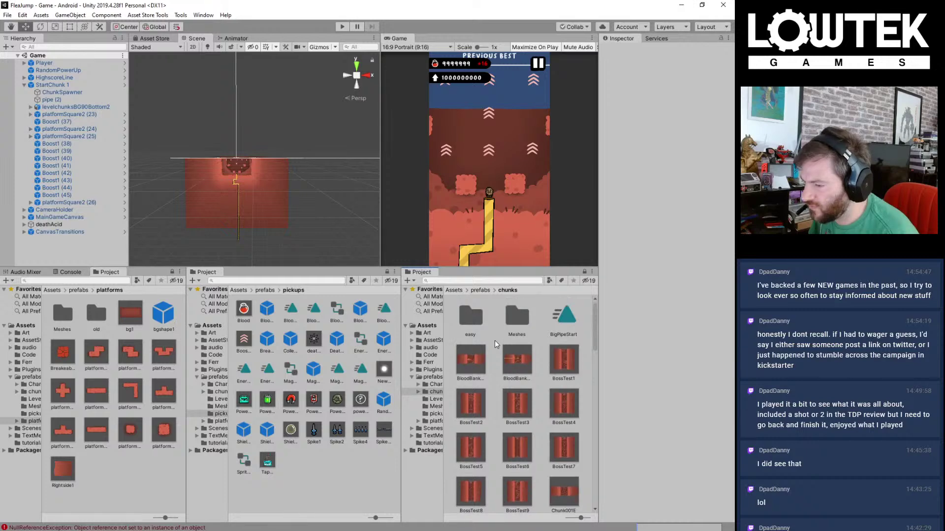
scroll(492, 361, "up", 2)
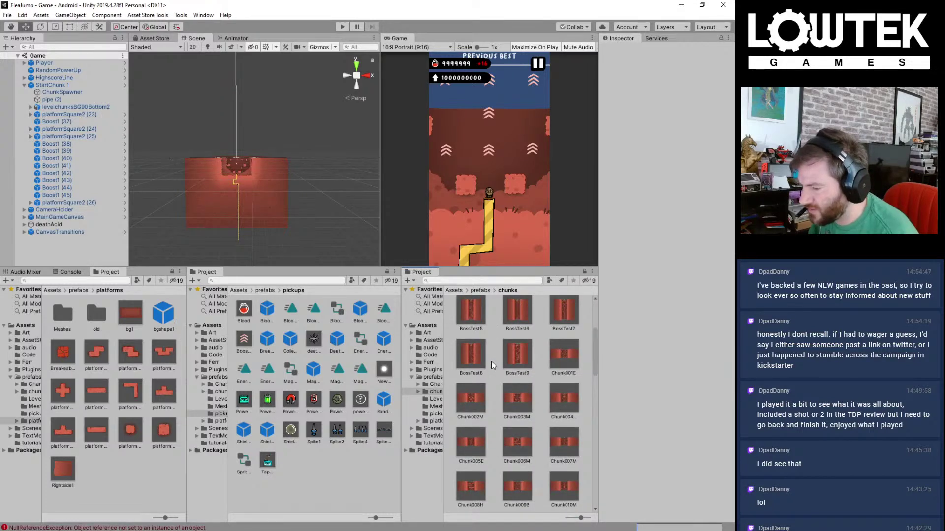
scroll(492, 361, "down", 10)
scroll(491, 361, "down", 10)
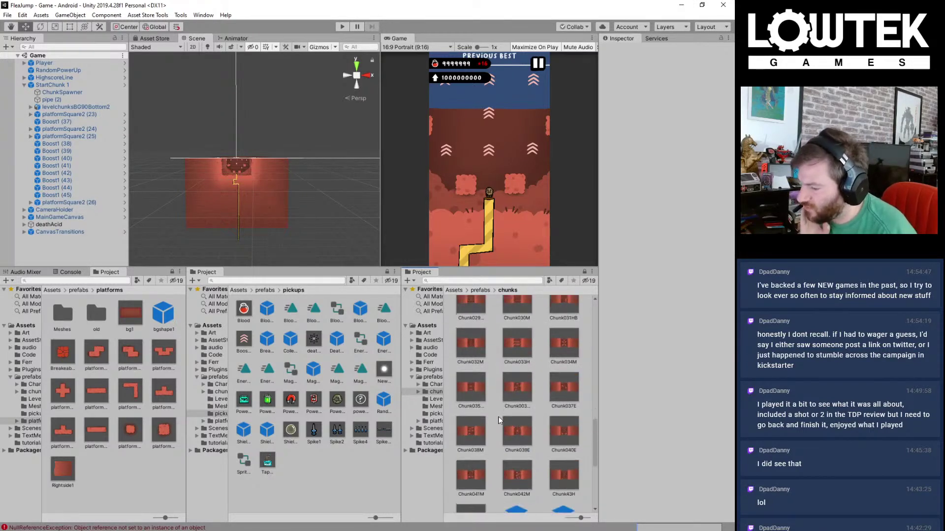
left_click(469, 429)
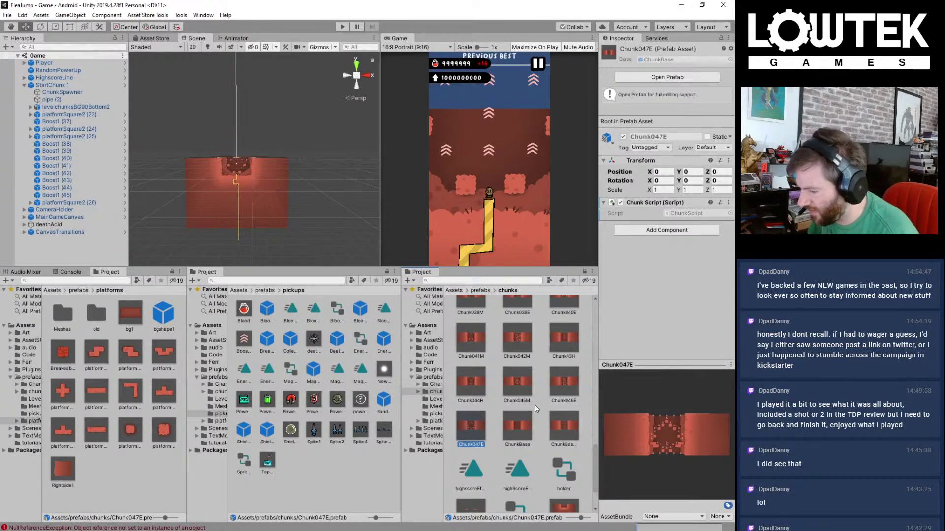
key("ctrl+d")
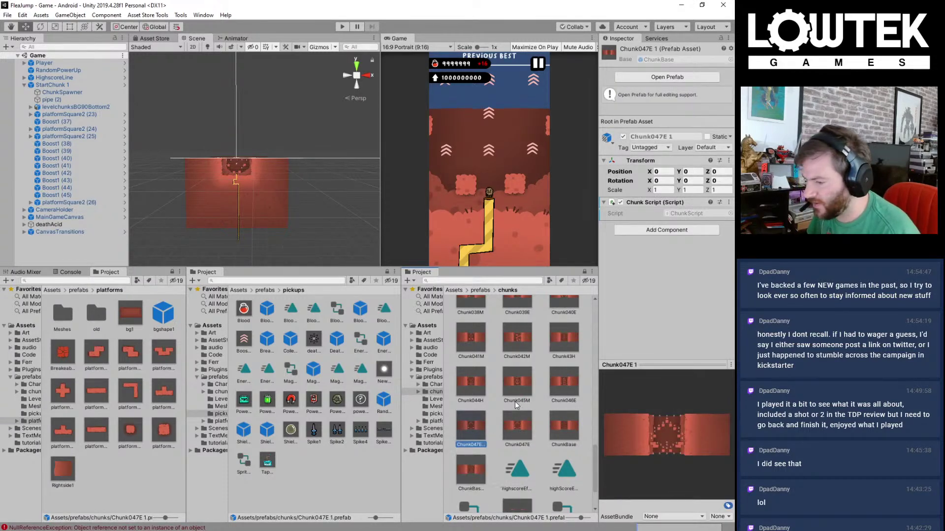
left_click(473, 445)
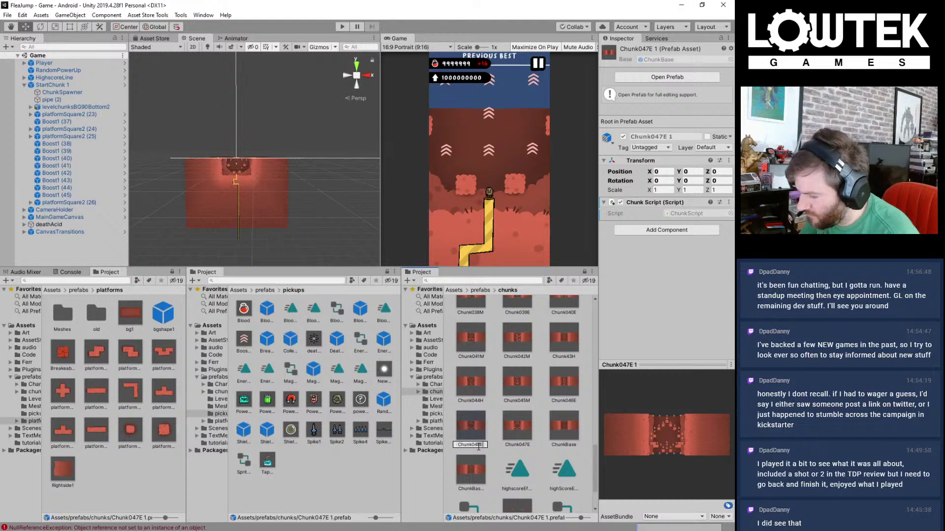
key("BackSpace")
type("8")
key("Return")
Step: Open the Chunk048E prefab for editing and switch the scene view to 2D
double_click(521, 401)
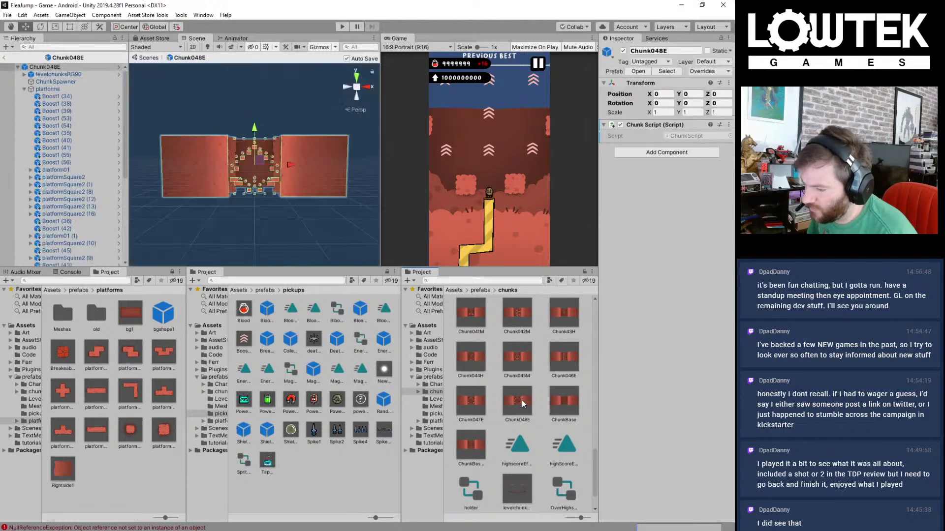
left_click(193, 46)
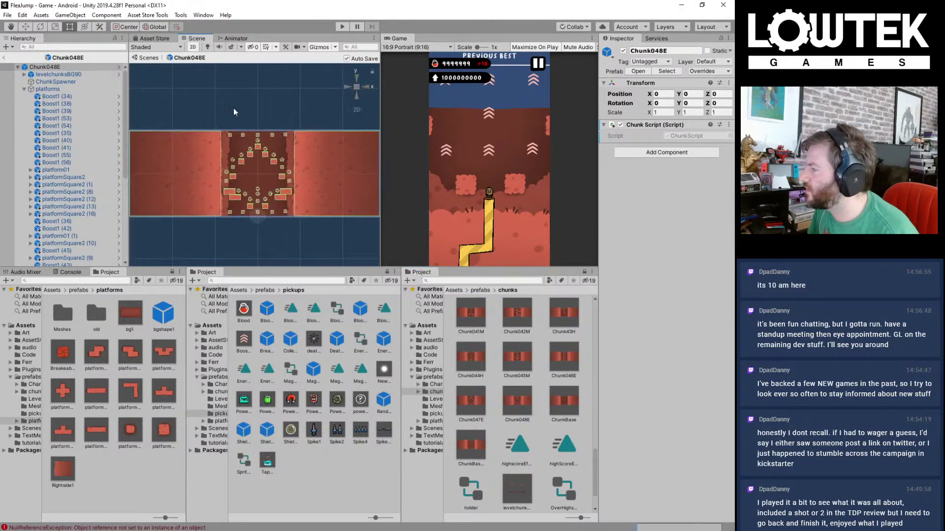
scroll(266, 169, "up", 4)
mouse_move(266, 169)
middle_mouse_down()
mouse_move(238, 105)
mouse_move(265, 153)
middle_mouse_up()
scroll(206, 174, "up", 6)
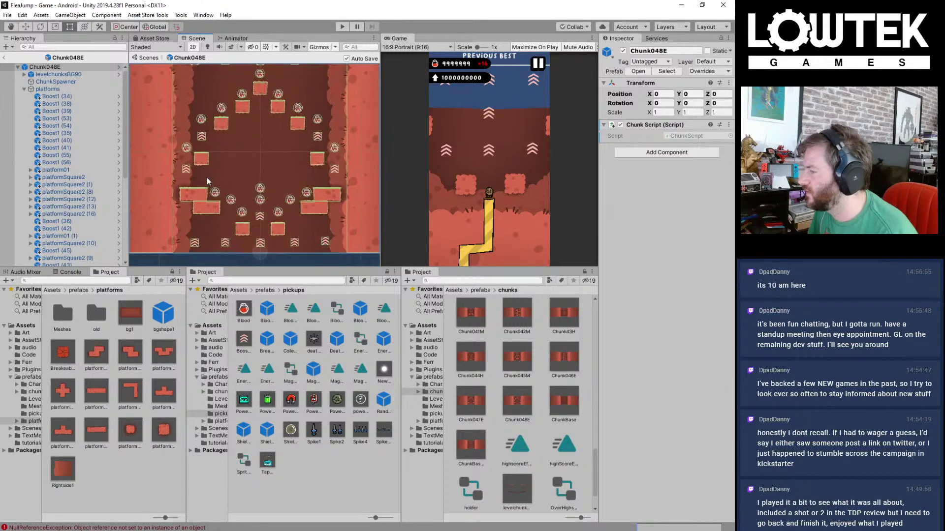
Step: Move the stepped platform from the left wall to about X -1.86, Y 6.85 near the middle of the shaft
middle_click_drag(207, 180, 217, 214)
left_click(217, 214)
scroll(219, 210, "up", 2)
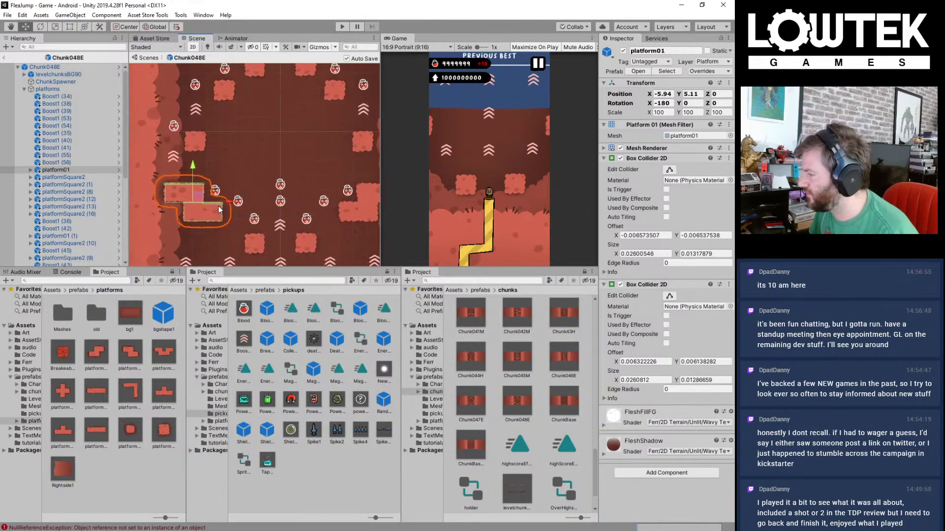
left_click_drag(206, 198, 263, 173)
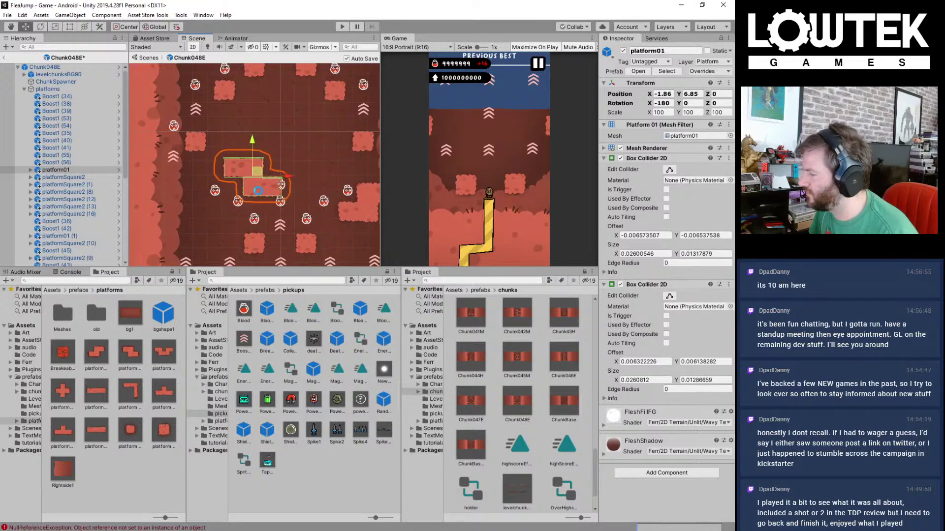
Step: Delete the two blood pickups in the centre that overlap the moved stepped platform
middle_click_drag(300, 201, 283, 192)
scroll(282, 192, "up", 3)
left_click_drag(283, 144, 236, 207)
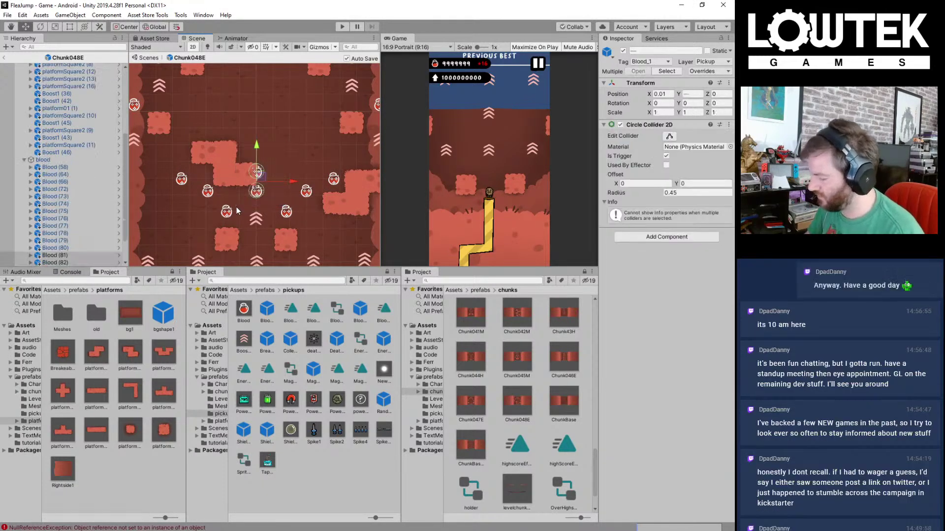
scroll(236, 207, "up", 2)
Step: Add a platform01_90 prefab to the chunk's platforms and place it near the left wall at about X -5.5, Y 11.67
left_click(256, 216)
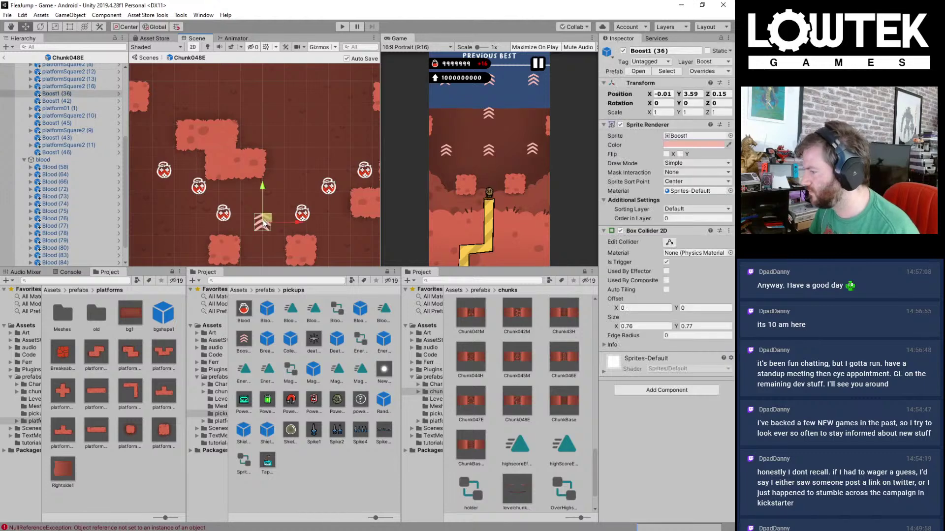
middle_click_drag(262, 219, 250, 185)
left_click(220, 127)
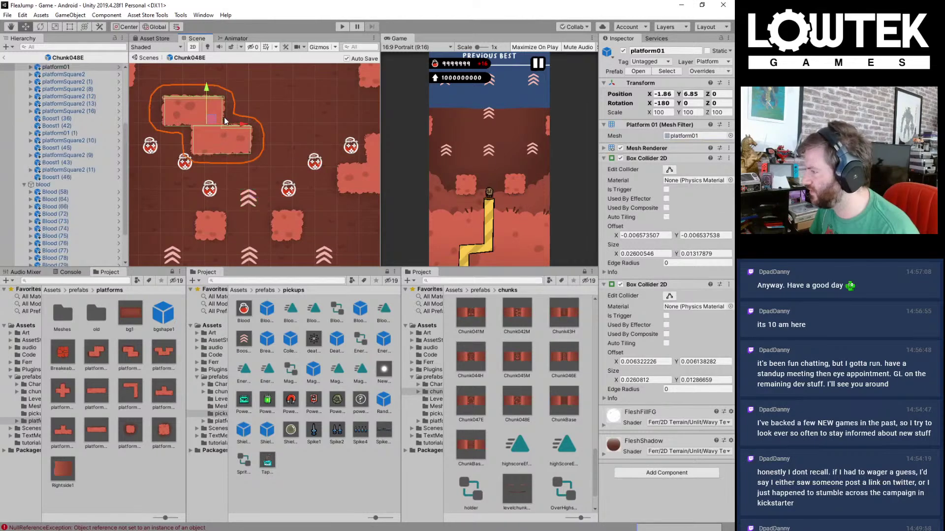
middle_click_drag(213, 224, 230, 191)
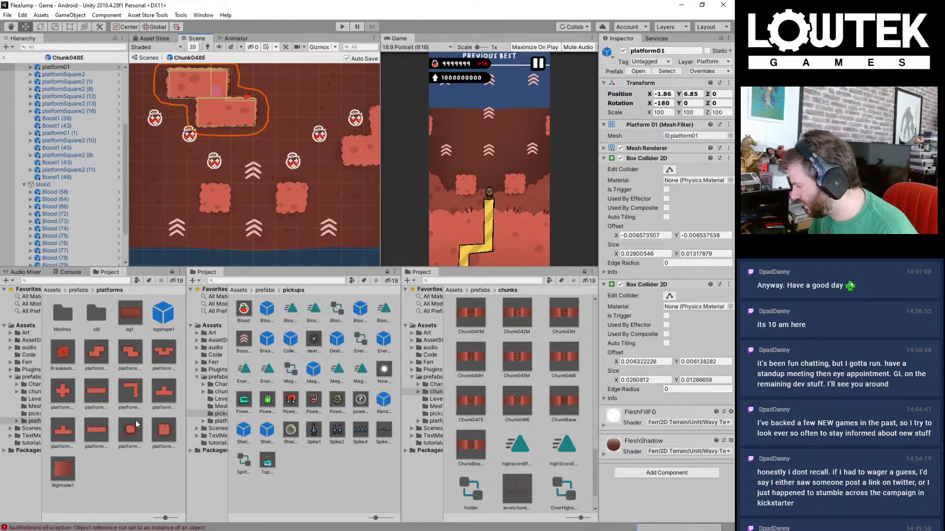
left_click_drag(131, 353, 61, 74)
middle_click_drag(321, 119, 285, 188)
scroll(285, 187, "down", 3)
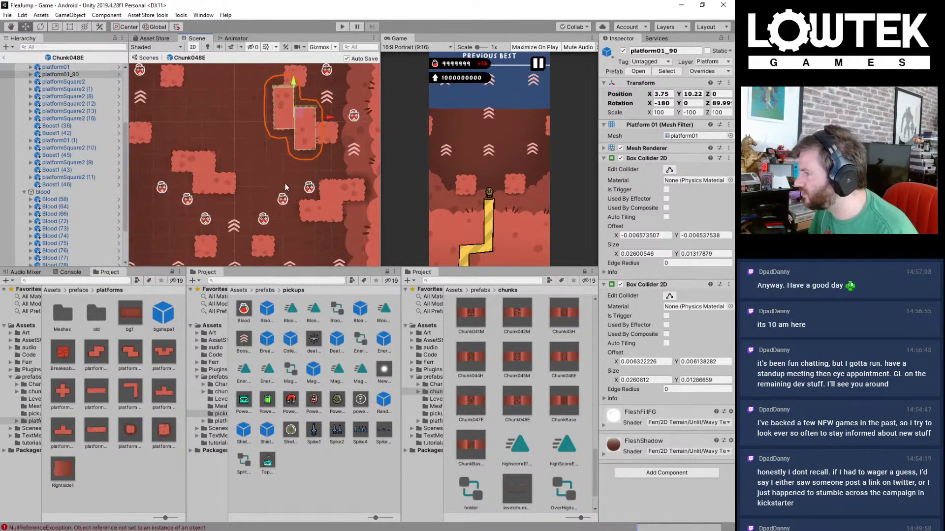
left_click_drag(307, 108, 153, 88)
middle_click_drag(155, 93, 240, 137)
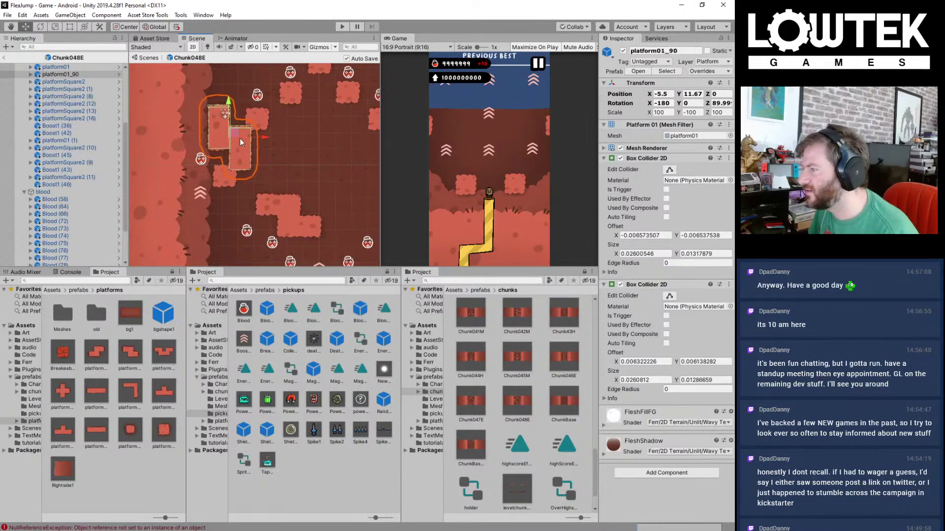
Step: Move the vertical stepped platform aside to about X 0.22, Y 10.73 and delete the two lower square platforms near the left wall
left_click_drag(239, 136, 326, 147)
left_click(228, 176)
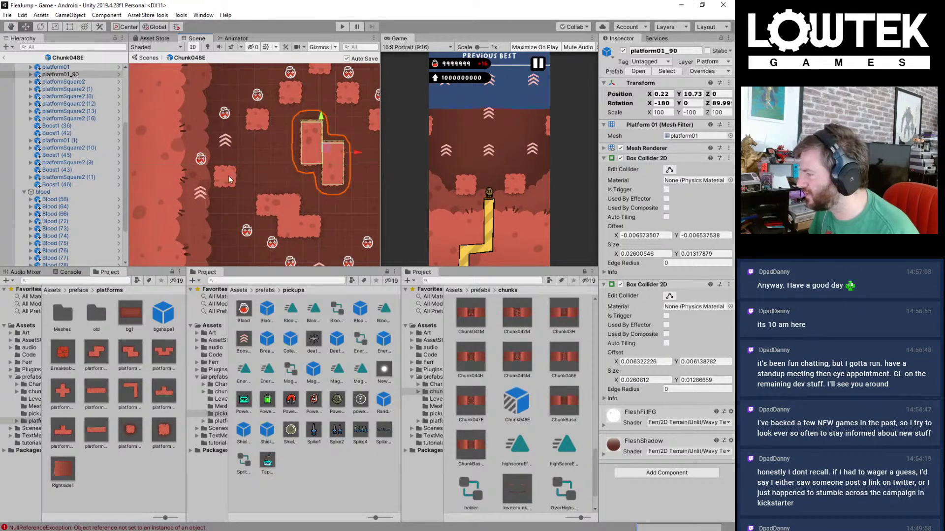
key("Delete")
left_click(259, 121)
key("Delete")
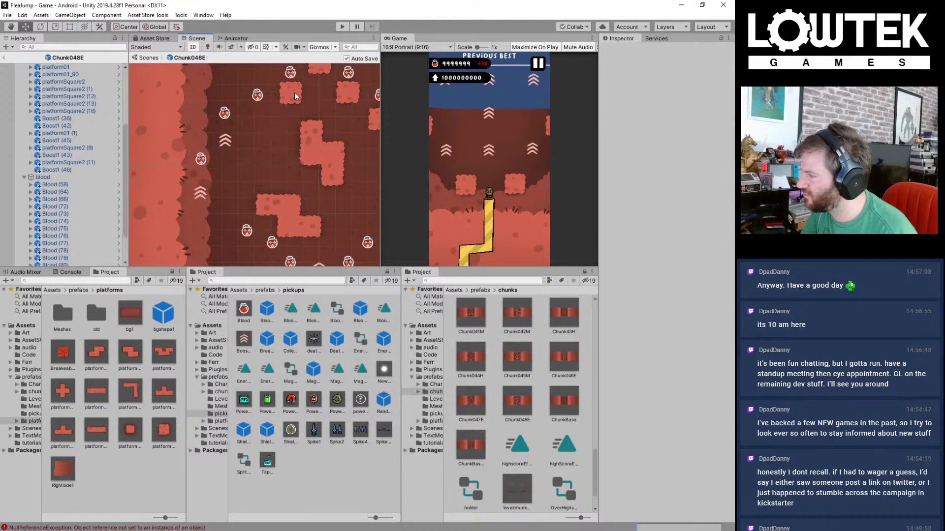
Step: Delete the two lower blood pickups and two boosts near the left wall and place the vertical stepped platform against that wall
left_click(322, 149)
middle_click_drag(322, 149, 301, 147)
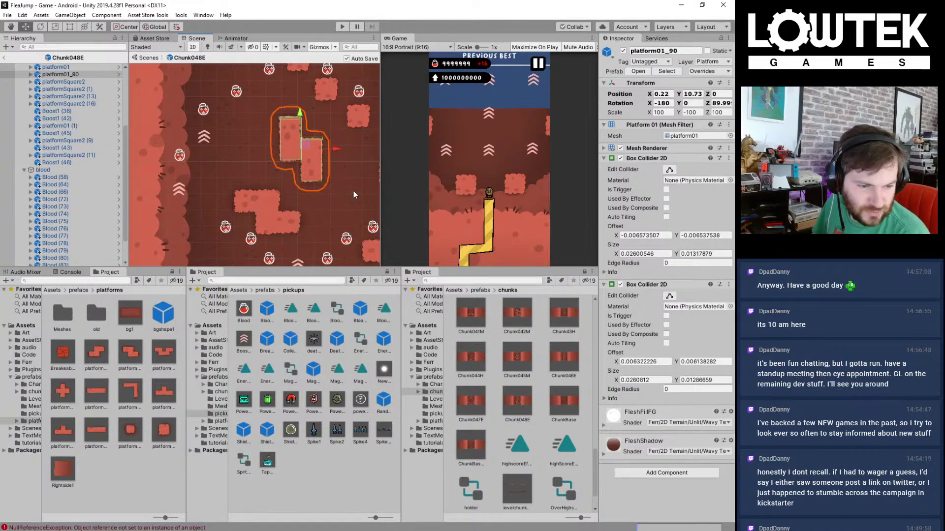
middle_click_drag(315, 163, 299, 191)
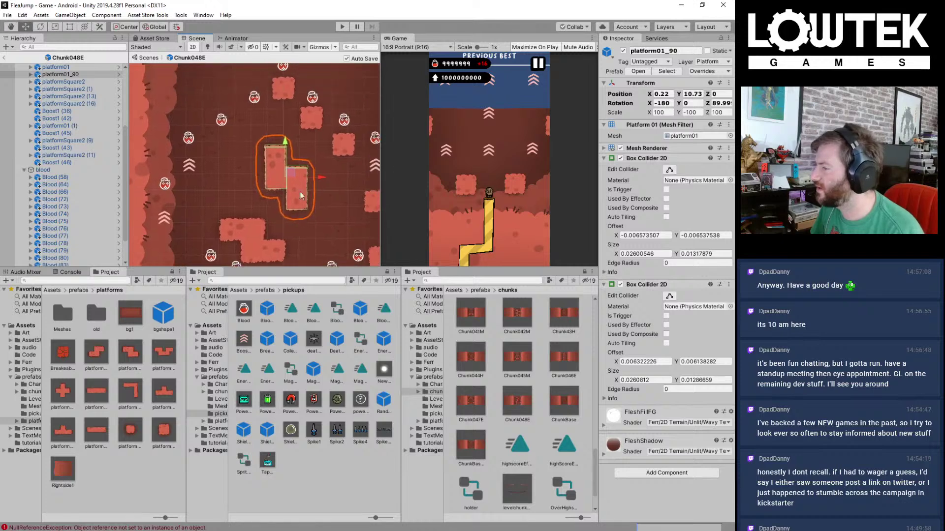
left_click_drag(291, 169, 160, 125)
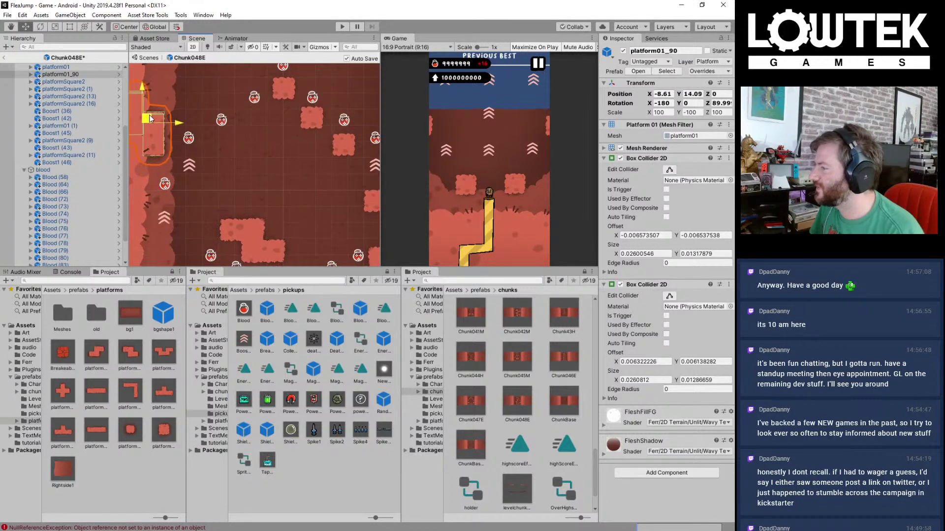
left_click_drag(217, 198, 175, 108)
key("Delete")
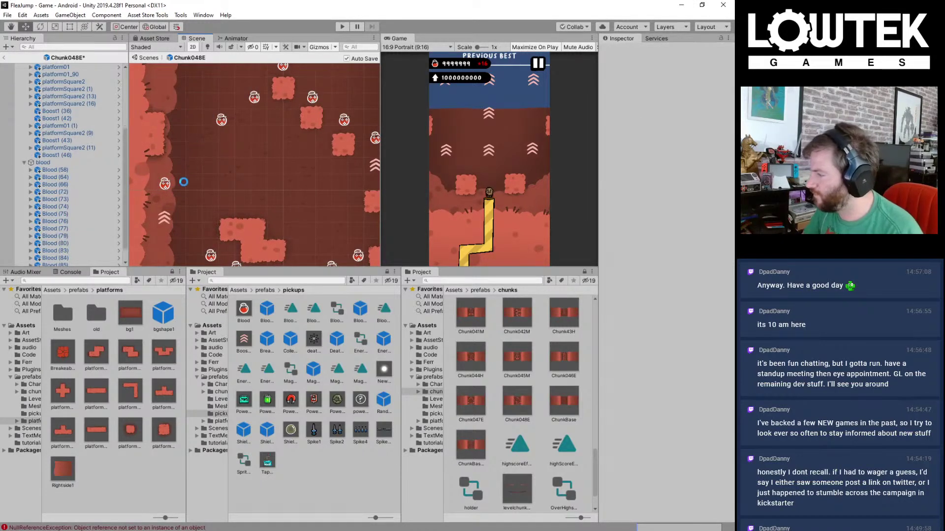
left_click_drag(192, 162, 146, 238)
key("Delete")
left_click(158, 123)
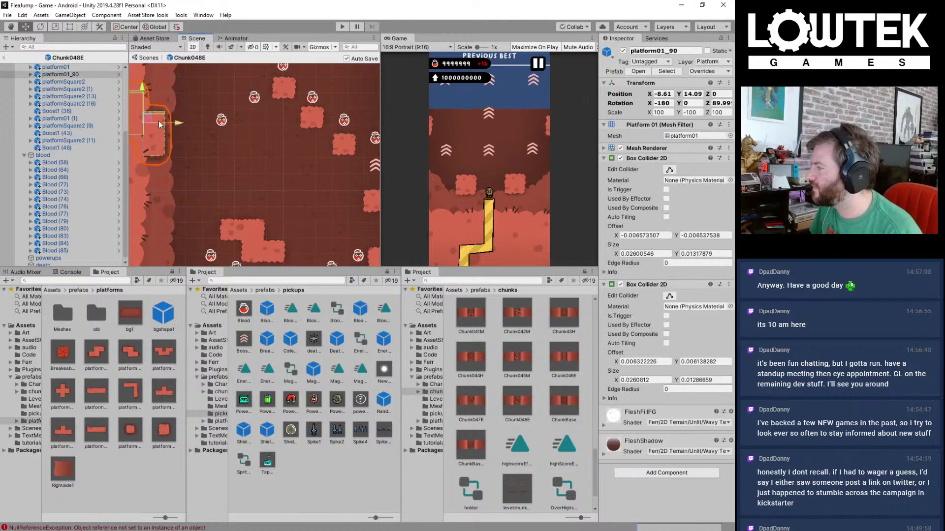
left_click_drag(158, 125, 188, 164)
Step: Duplicate the centre boost from the lower part of the chunk twice, stacking the copies to the right of the vertical stepped platform
middle_click_drag(221, 197, 238, 121)
left_click(295, 218)
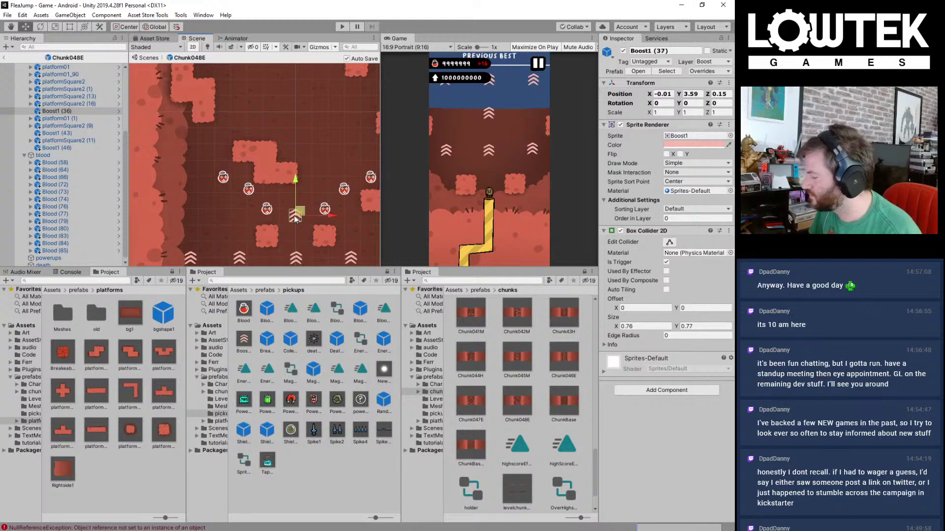
key("ctrl+d")
left_click_drag(295, 218, 247, 109)
middle_click_drag(266, 93, 259, 147)
key("ctrl+d")
left_click_drag(251, 133, 256, 106)
Step: Move a blood pickup onto the central stepped platform at about X -0.46, Y 7.62 and place a duplicate on the vertical platform's ledge
left_click(236, 240)
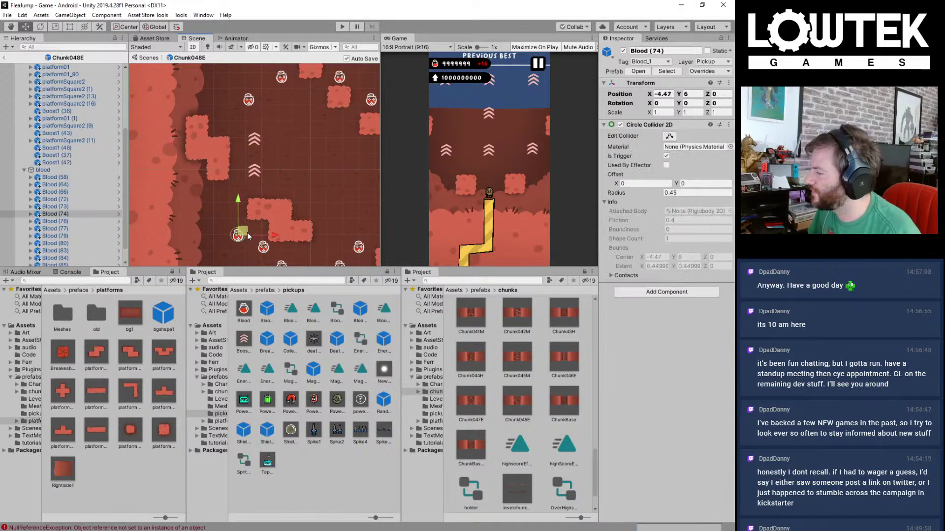
left_click_drag(242, 235, 312, 207)
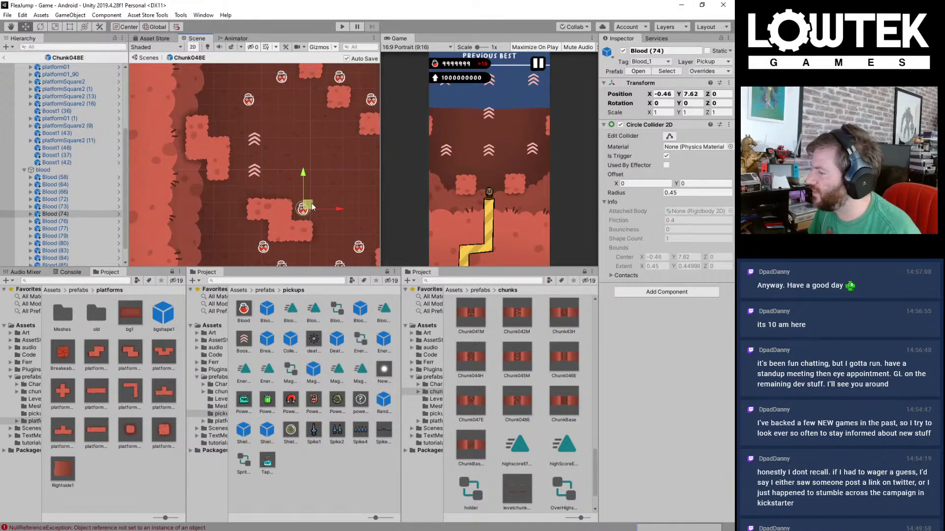
key("ctrl+d")
left_click_drag(309, 203, 228, 123)
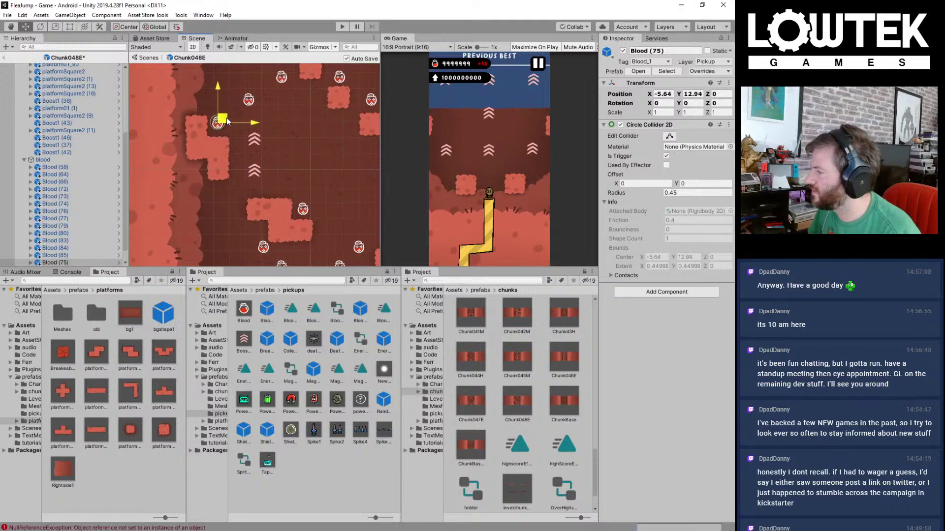
Step: Delete the platforms, boosts and blood pickups along the right side of the chunk
scroll(211, 161, "down", 3)
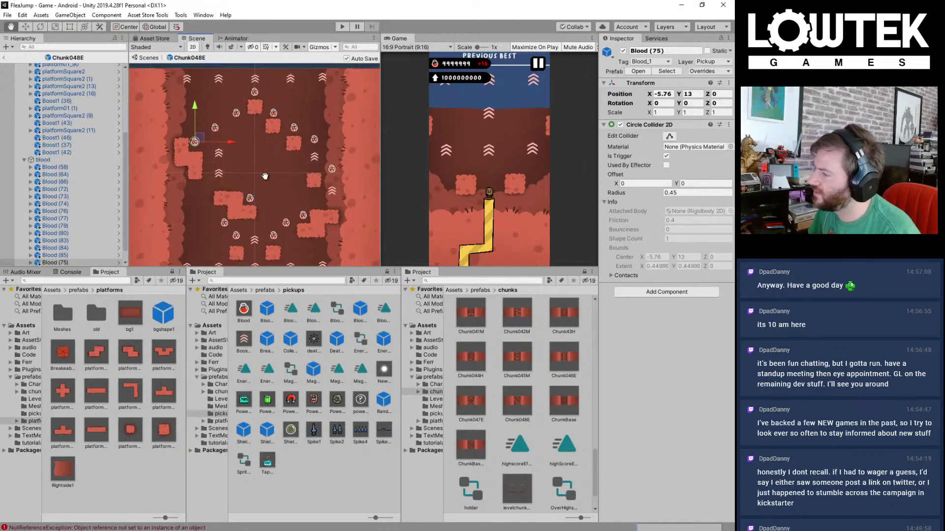
middle_click_drag(270, 177, 247, 157)
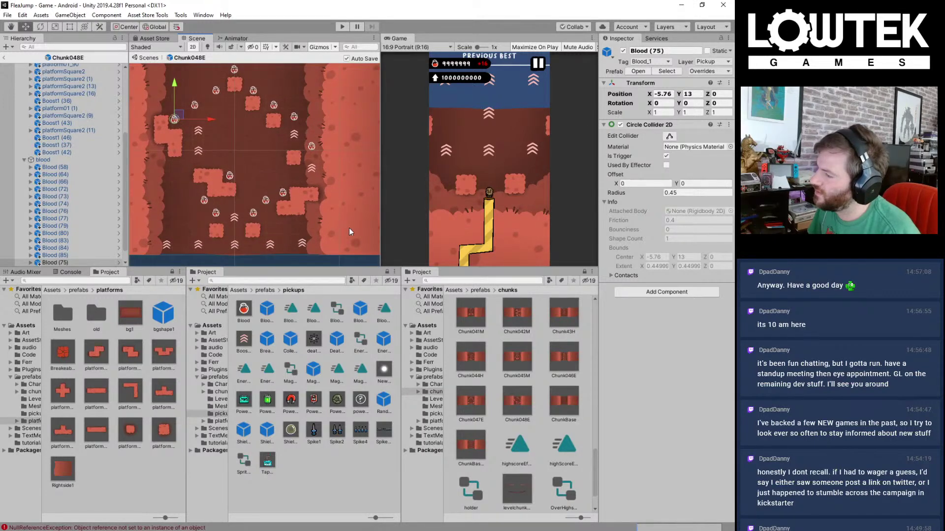
left_click_drag(352, 230, 241, 123)
key("Delete")
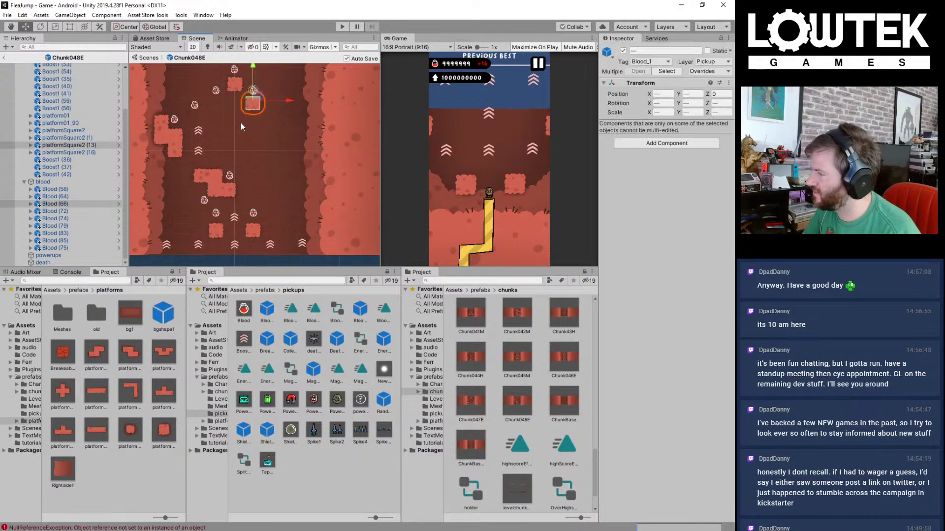
middle_click_drag(230, 125, 246, 160)
Step: Duplicate the central stepped platform, mirror it with an X scale of -100, and move it to about X -0.55, Y 13.85
left_click(230, 209)
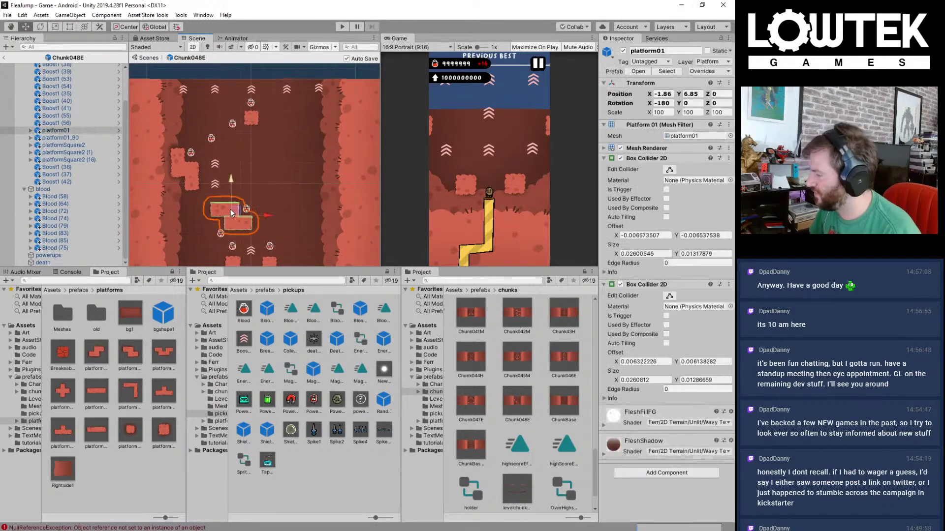
key("ctrl+d")
key("r")
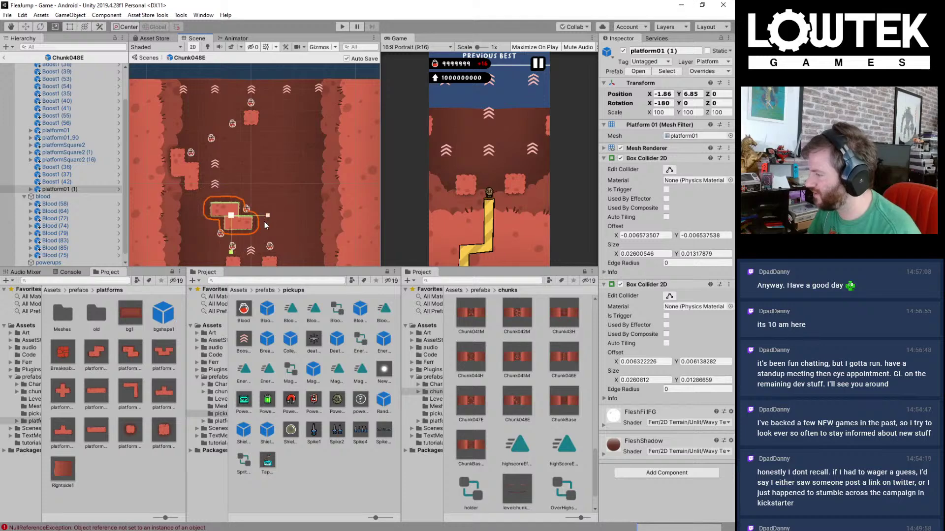
left_click_drag(267, 215, 256, 128)
key("w")
scroll(236, 222, "up", 1)
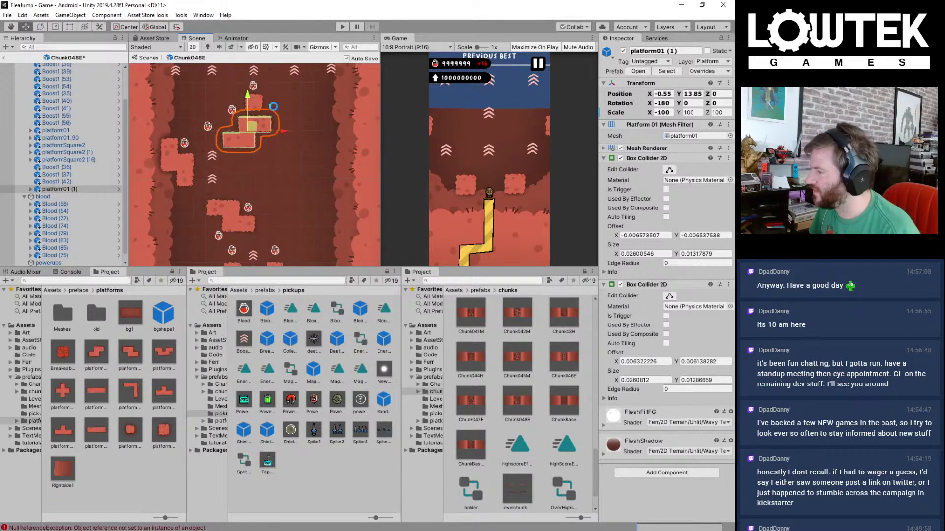
Step: Delete the square platform and three blood pickups near the chunk's top and place the mirrored stepped platform there at about X -3.11, Y 15.96
middle_click_drag(284, 92, 335, 146)
scroll(334, 147, "up", 4)
left_click_drag(299, 189, 344, 210)
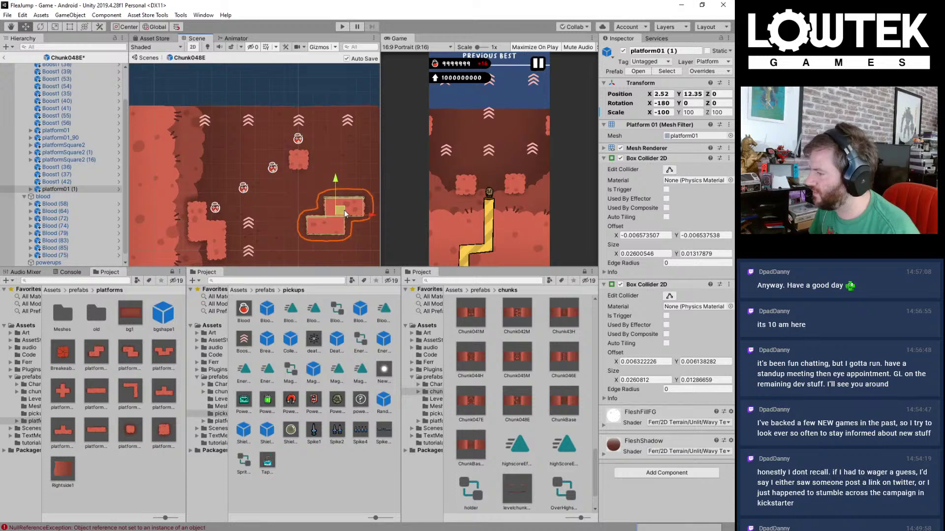
left_click_drag(327, 131, 235, 197)
key("Delete")
left_click(346, 211)
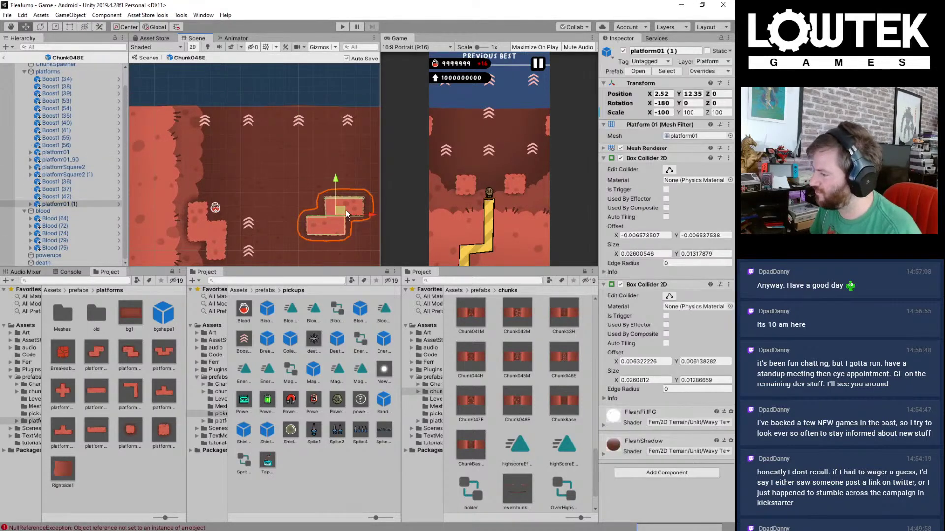
left_click_drag(346, 210, 265, 160)
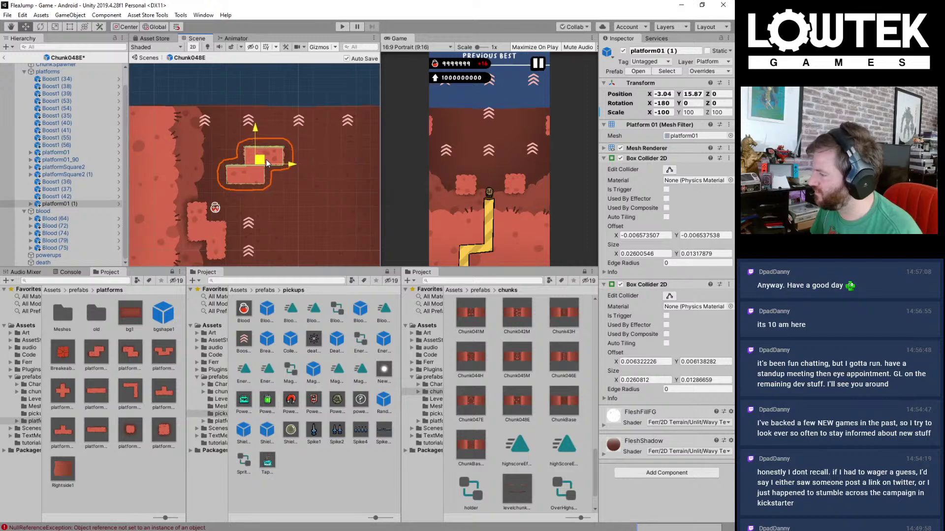
Step: Duplicate a centre-left boost twice and stack the copies above the vertical platform at X -6.97, Y 14.85 and 16.83
left_click(249, 225)
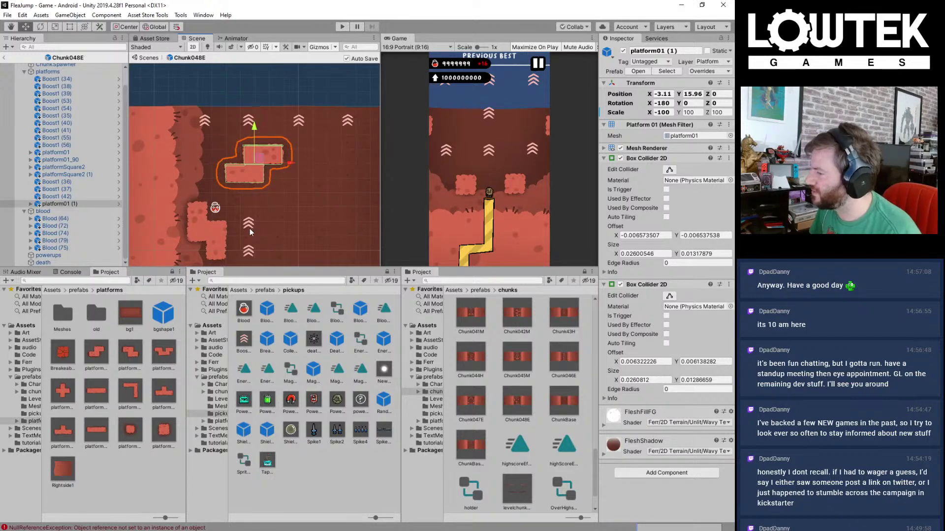
key("ctrl+d")
left_click_drag(250, 227, 205, 179)
key("ctrl+d")
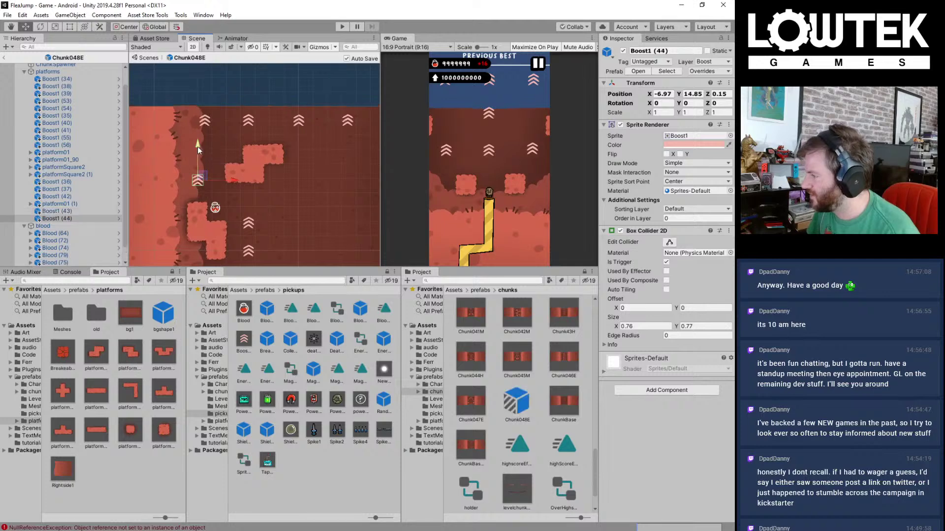
left_click_drag(197, 145, 199, 120)
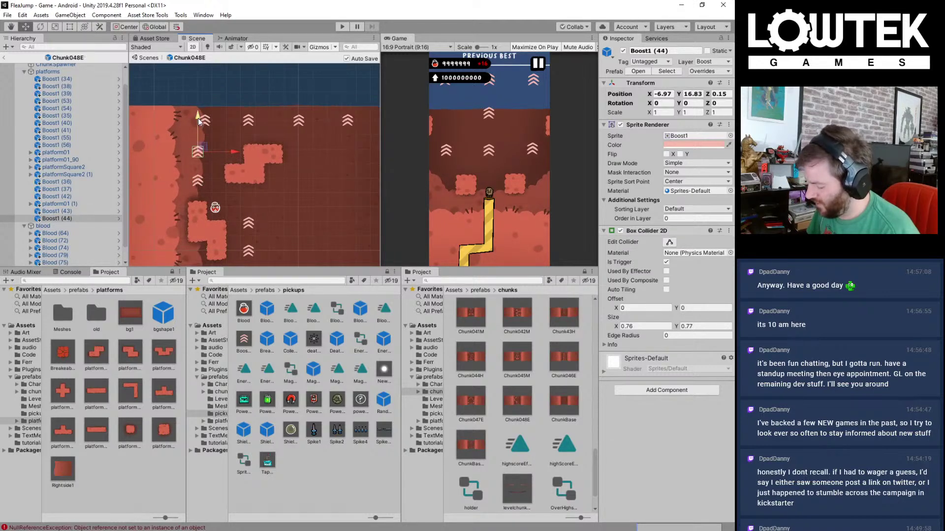
Step: Shift the central stepped platform together with the blood pickup on its ledge slightly to the left
scroll(199, 124, "down", 3)
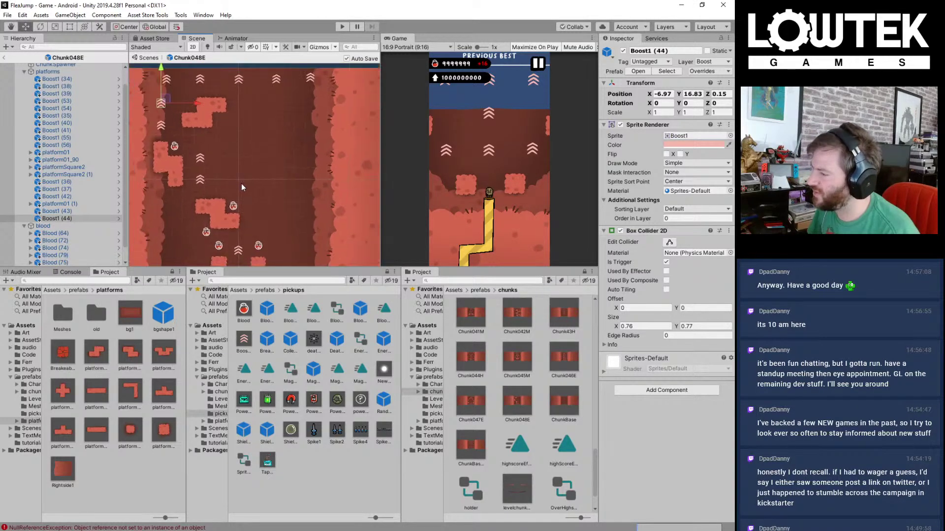
scroll(252, 197, "up", 3)
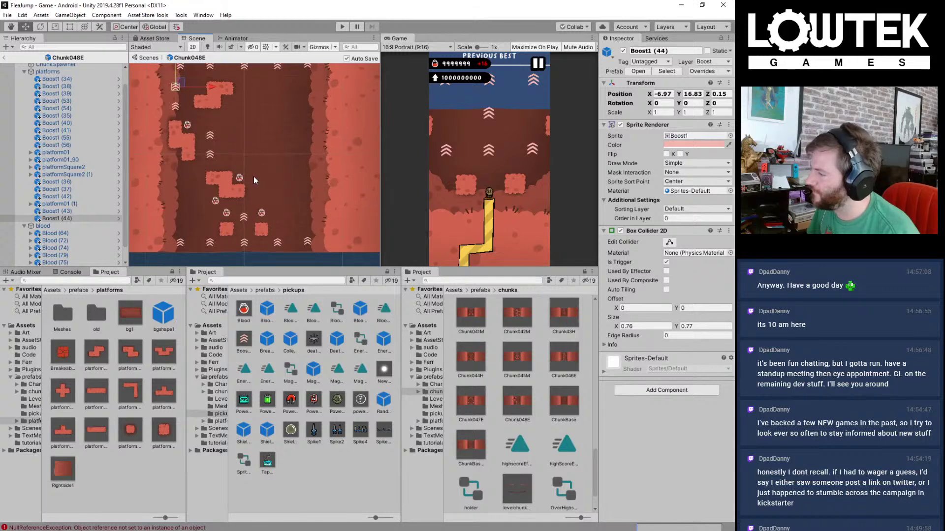
scroll(252, 209, "up", 2)
left_click(229, 208)
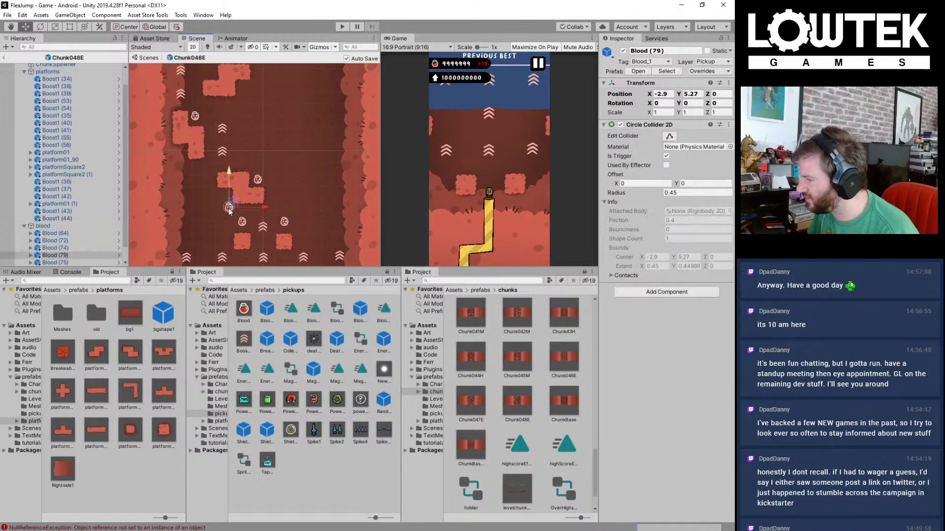
scroll(250, 207, "up", 2)
left_click(244, 168)
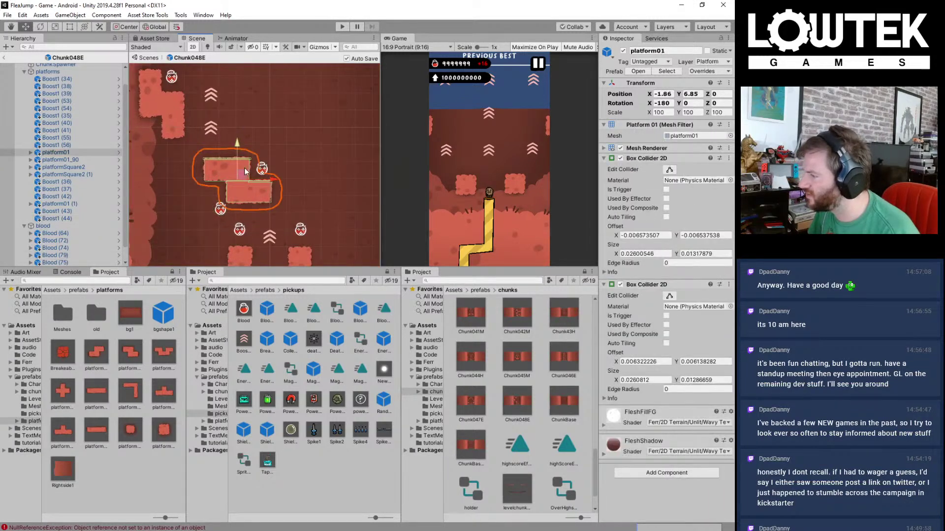
scroll(271, 172, "up", 2)
left_click(273, 173, "shift")
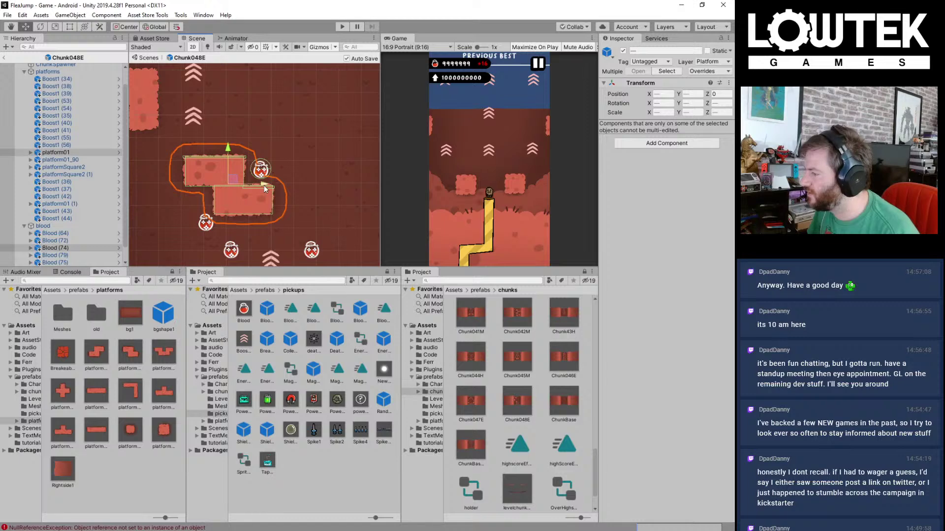
left_click_drag(265, 184, 243, 184)
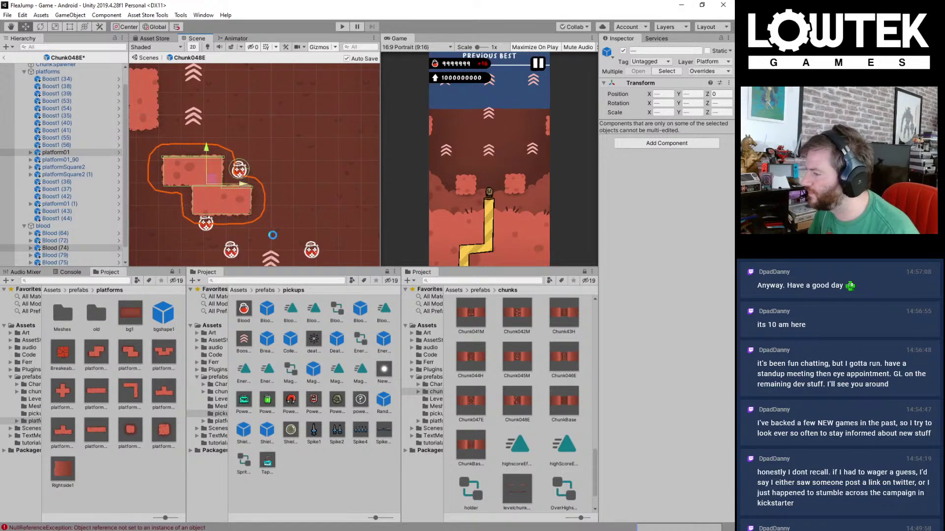
Step: Duplicate the boost above the two lower square platforms and raise the copy to about X -0.01, Y 5.66
middle_click_drag(272, 235, 268, 168)
left_click(267, 188)
key("ctrl+d")
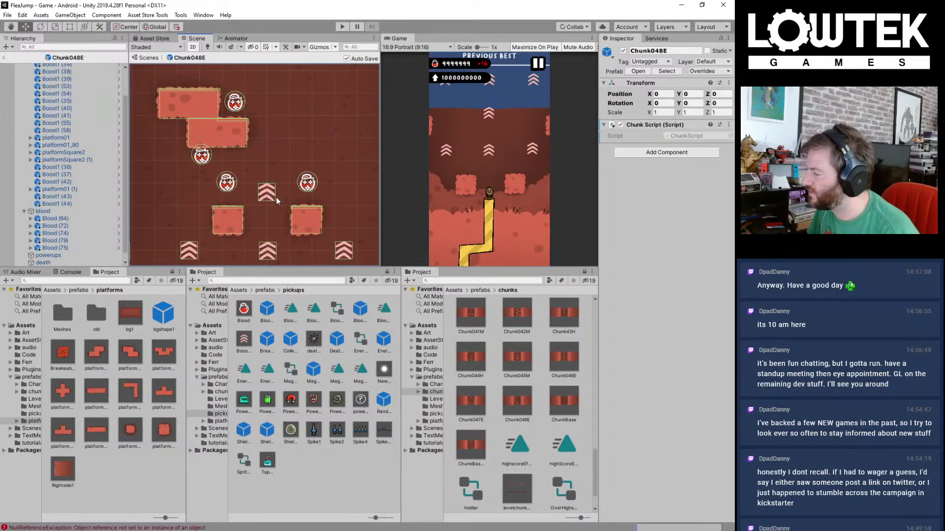
left_click(275, 198)
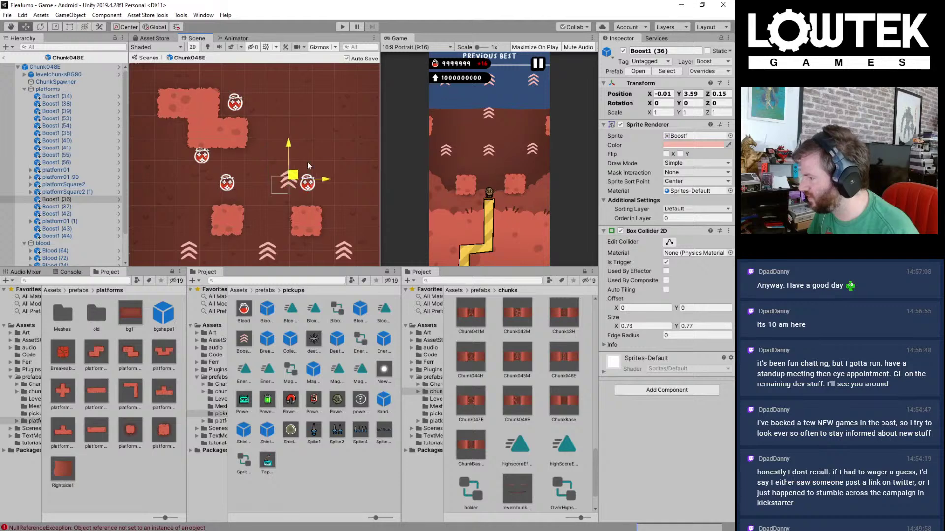
key("ctrl+d")
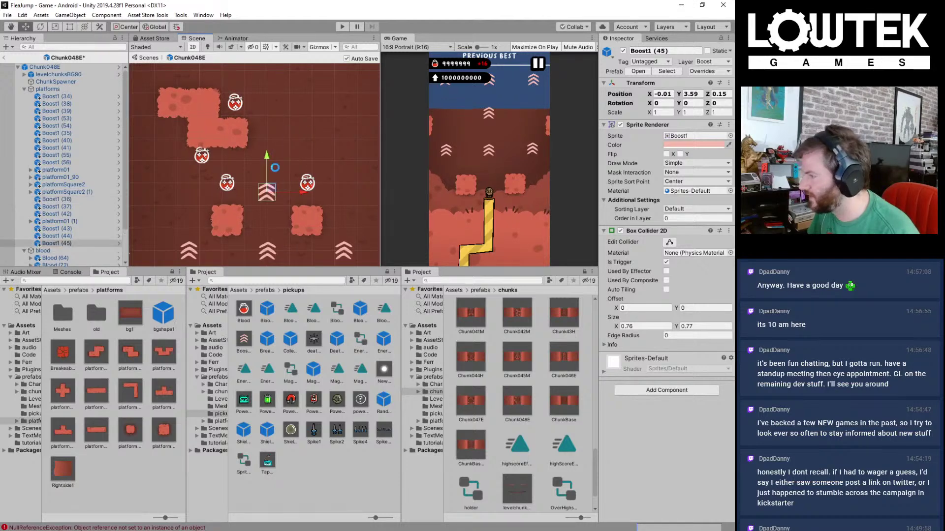
left_click_drag(266, 158, 262, 111)
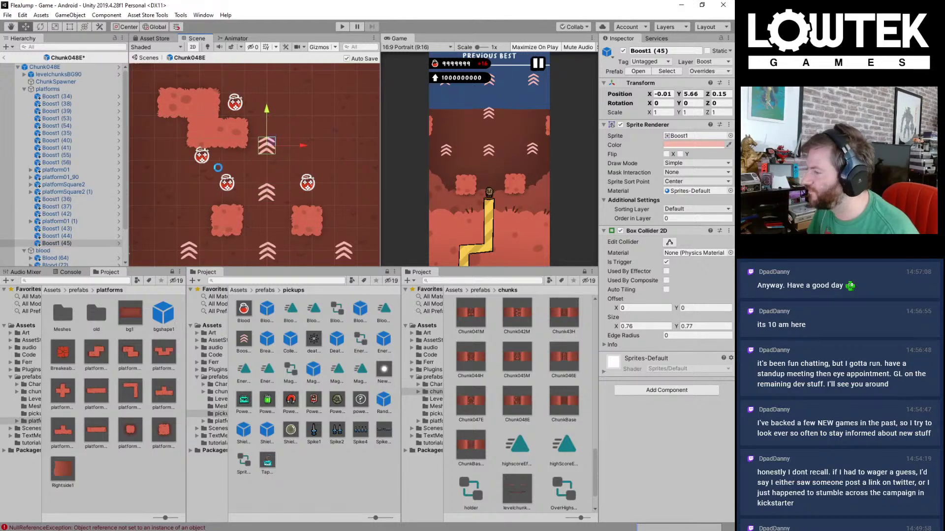
Step: Move the blood pickup from below the central stepped platform to about X -4.19, Y 8.96, place a duplicate on the top platform's ledge, and save
left_click(202, 156)
left_click_drag(209, 156, 180, 73)
scroll(214, 190, "down", 5)
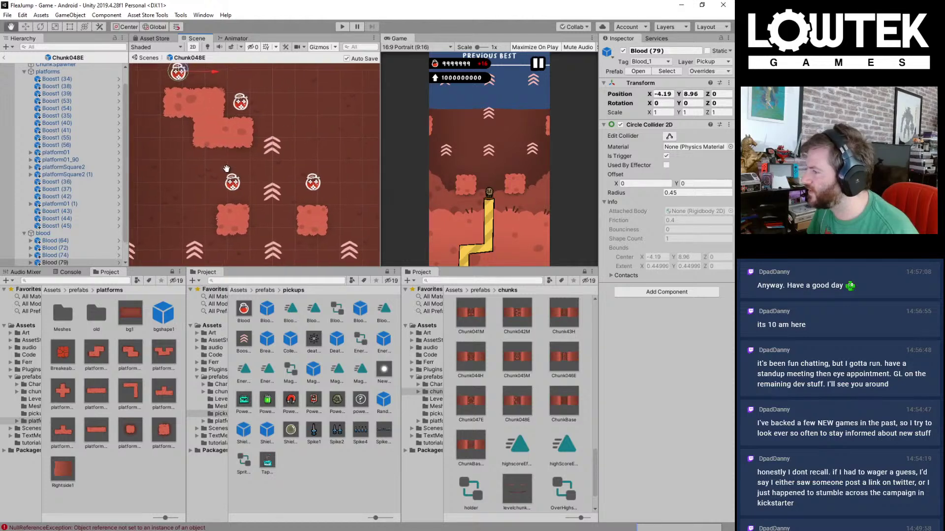
middle_click_drag(223, 187, 256, 238)
left_click_drag(217, 212, 220, 124)
key("ctrl+s")
middle_click_drag(224, 180, 234, 152)
left_click(199, 185)
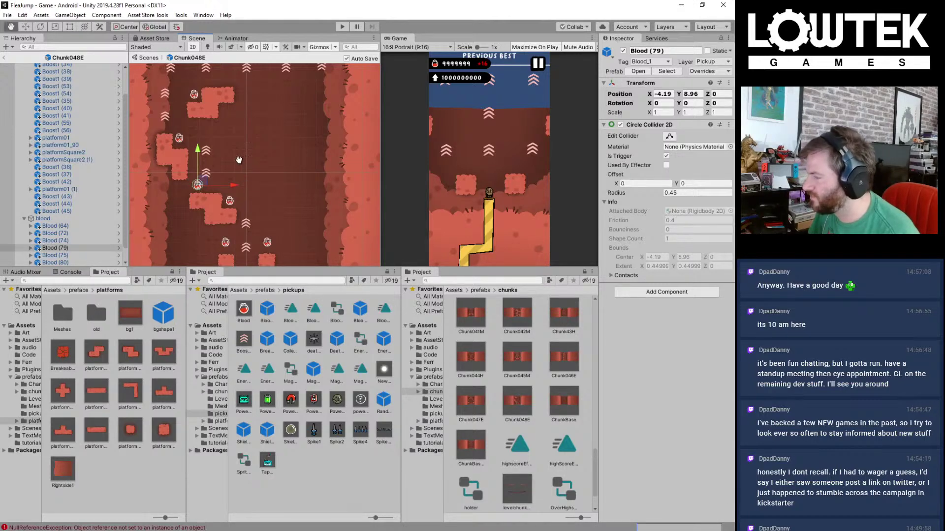
Step: Duplicate all stepped platforms, boosts and blood pickups on the chunk's left half, mirror the copies horizontally, and move them to the right half
middle_click_drag(245, 182, 242, 200)
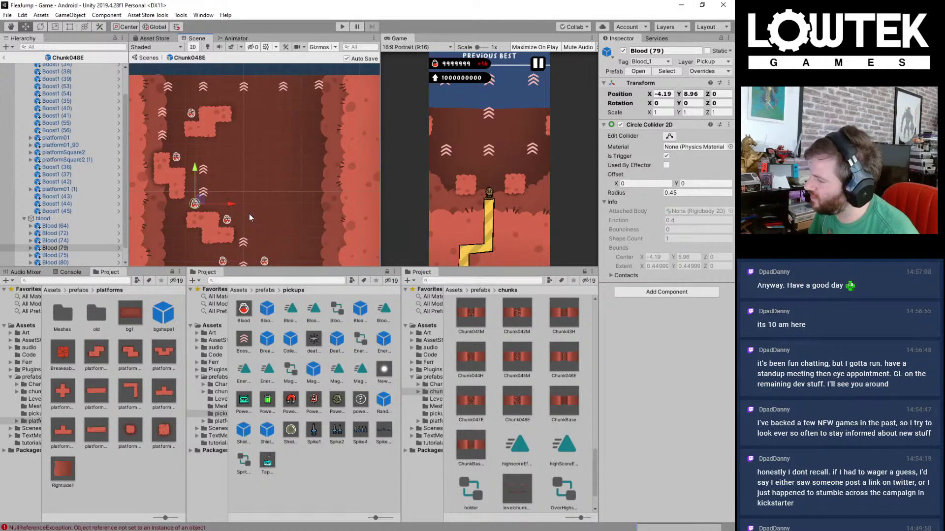
scroll(235, 183, "down", 2)
middle_click_drag(231, 170, 210, 130)
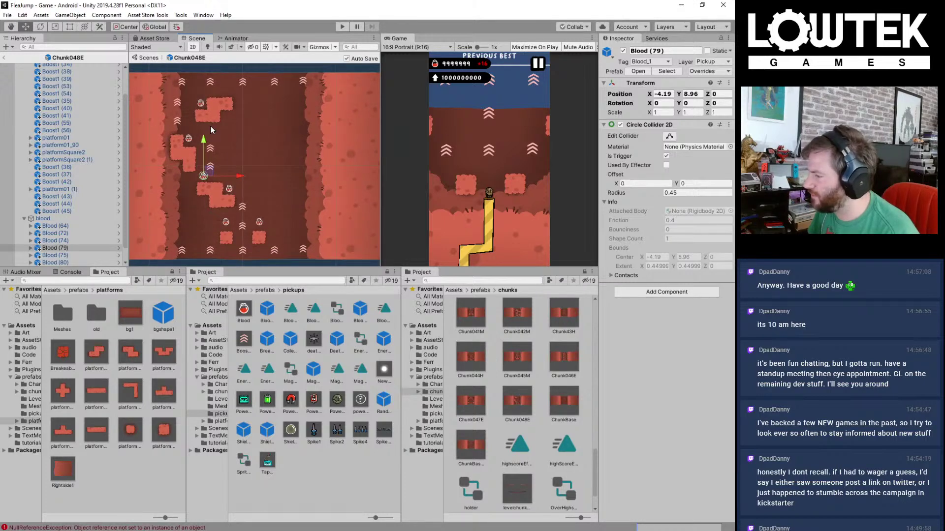
left_click_drag(158, 87, 240, 216)
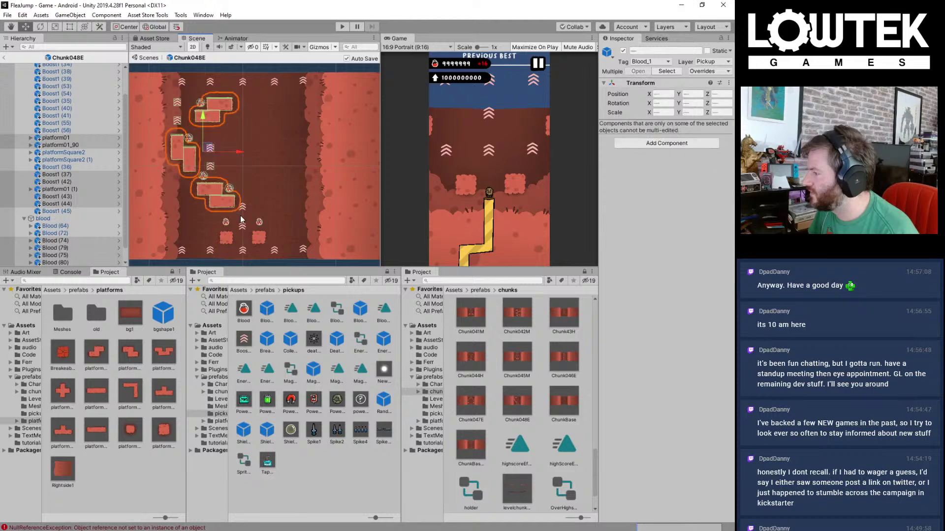
key("ctrl+d")
key("e")
key("r")
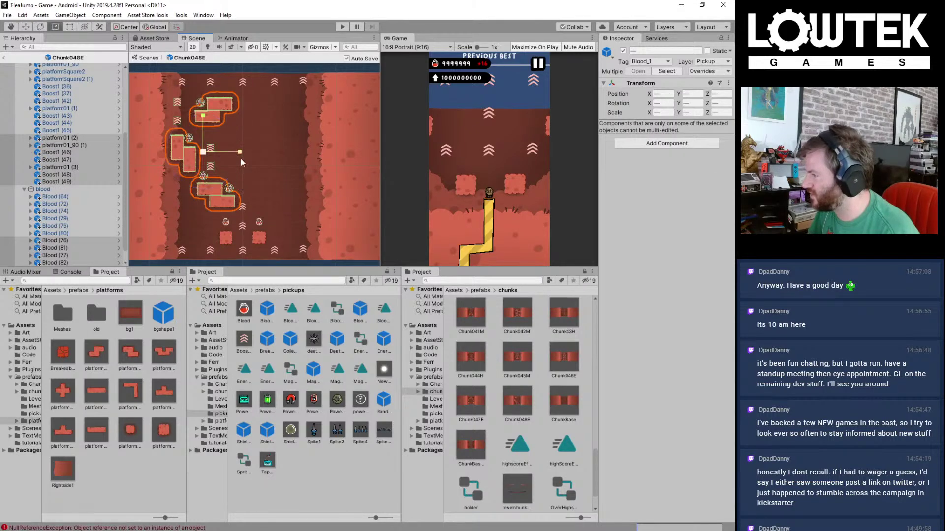
left_click_drag(231, 152, 167, 152)
key("w")
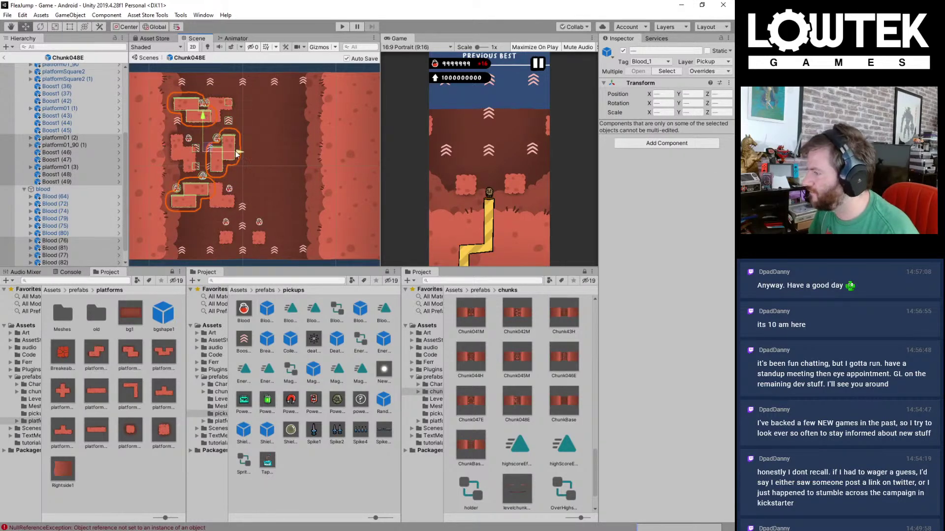
left_click_drag(239, 152, 317, 154)
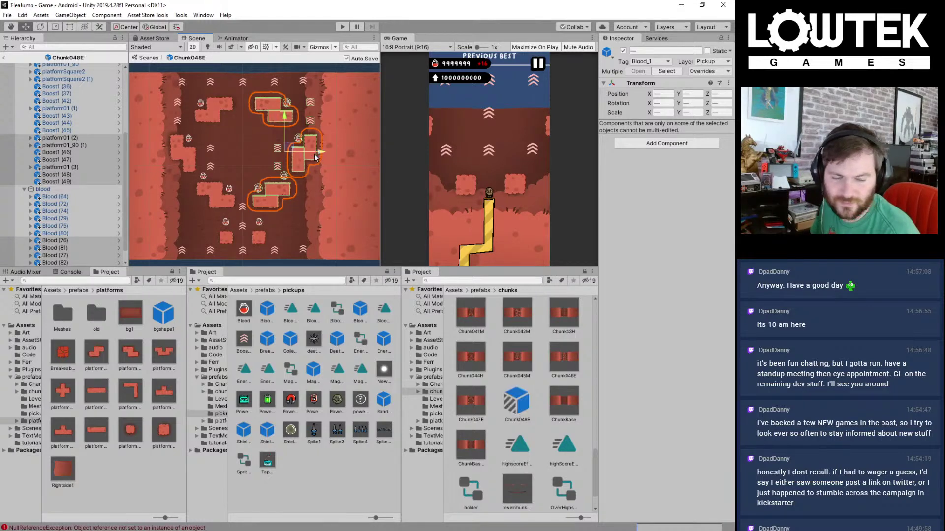
Step: Nudge the upper boosts beside both side walls inward, to about X 6.89 on the right and X -6.62 on the left
middle_click_drag(307, 151, 310, 174)
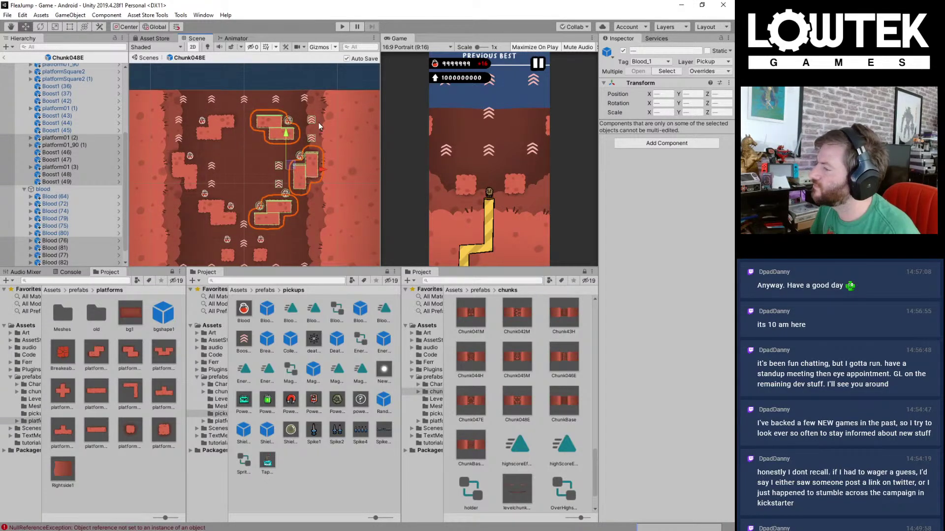
middle_click_drag(318, 122, 318, 137)
scroll(310, 142, "up", 2)
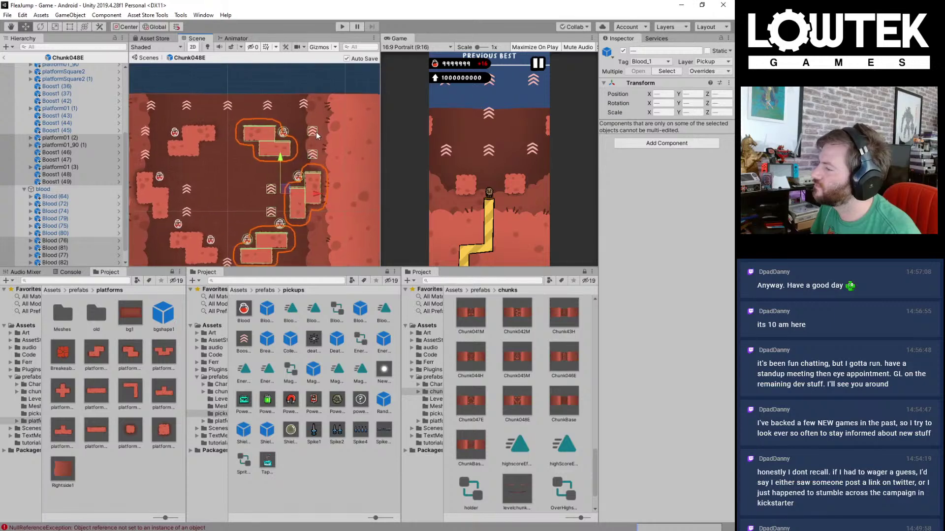
left_click(316, 132)
left_click_drag(341, 131, 335, 131)
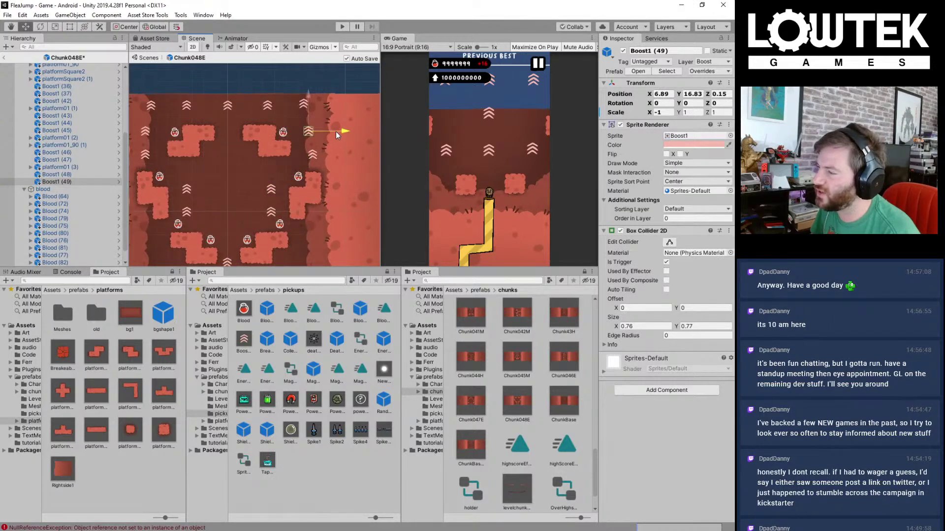
left_click(143, 133)
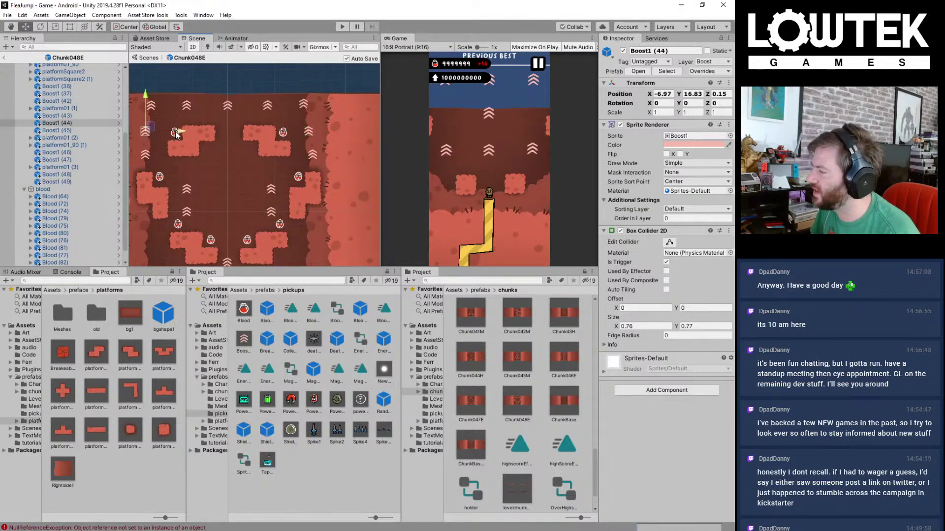
left_click_drag(180, 132, 184, 132)
Step: Duplicate the blood pickup of the upper-right platform twice and place the copies above the two top platforms' inner ends at about Y 18.18
scroll(276, 156, "up", 1)
middle_click_drag(276, 156, 316, 222)
scroll(324, 185, "up", 5)
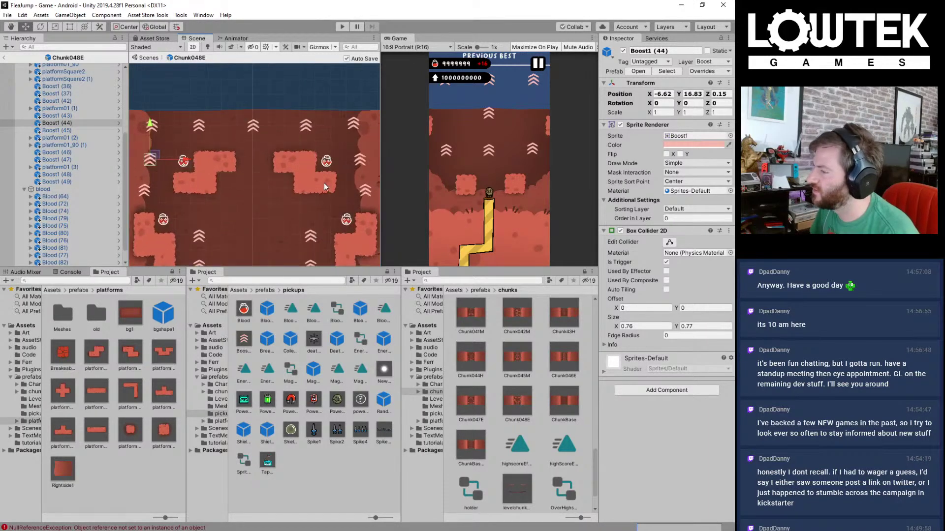
left_click(327, 164)
key("ctrl+d")
left_click_drag(329, 165, 262, 138)
key("ctrl+d")
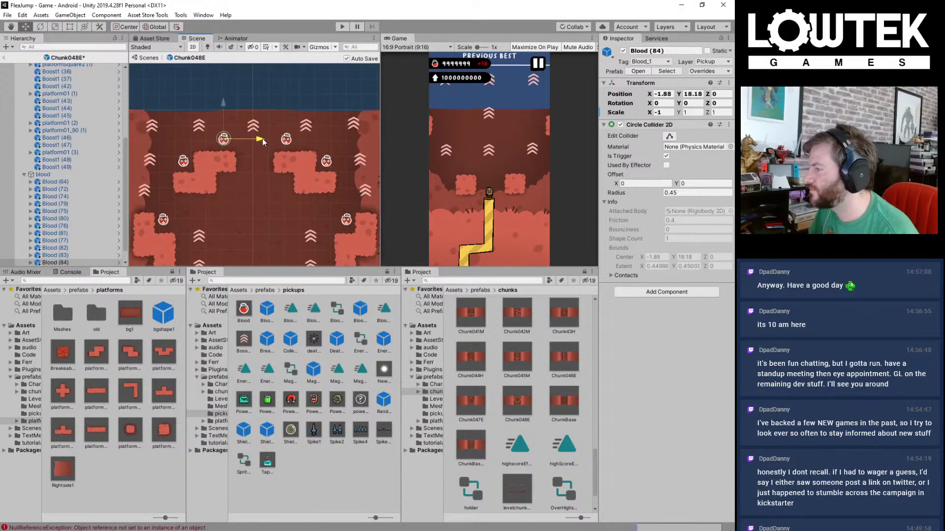
Step: Duplicate the blood pickup into a two-by-two cluster in the chunk's centre, with the lower pair at about Y 12.47
middle_click_drag(270, 210, 271, 137)
scroll(276, 152, "down", 3)
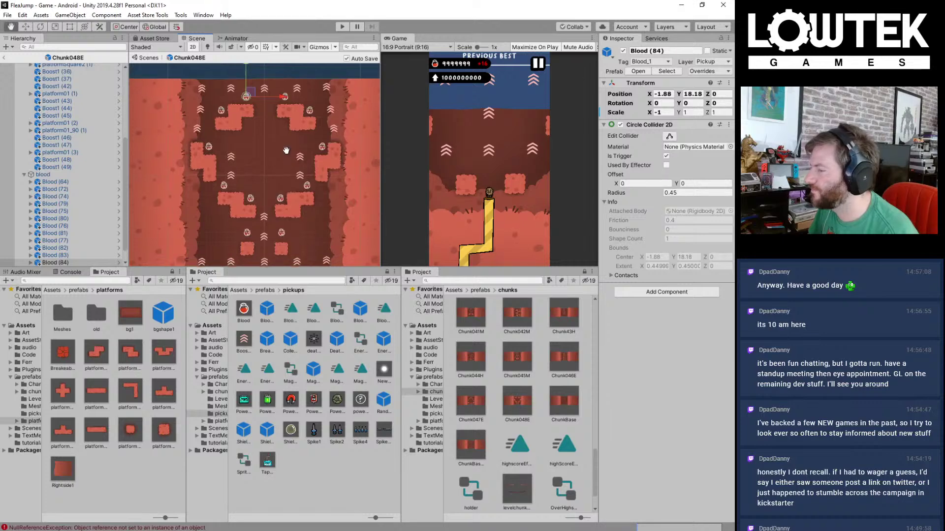
scroll(259, 138, "up", 3)
key("ctrl+d")
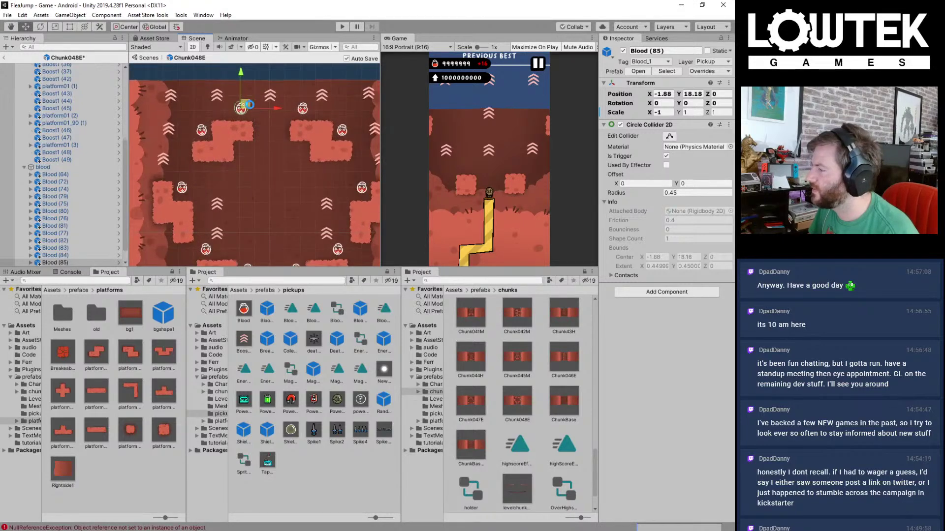
left_click_drag(248, 108, 306, 182)
key("ctrl+d")
key("ctrl+d")
left_click_drag(241, 155, 312, 208)
left_click_drag(270, 145, 273, 160)
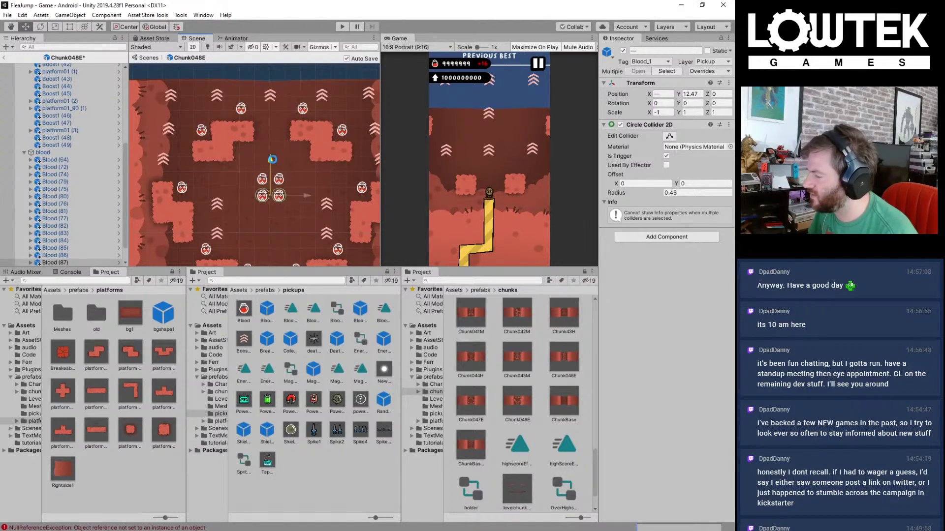
middle_click_drag(293, 221, 292, 178)
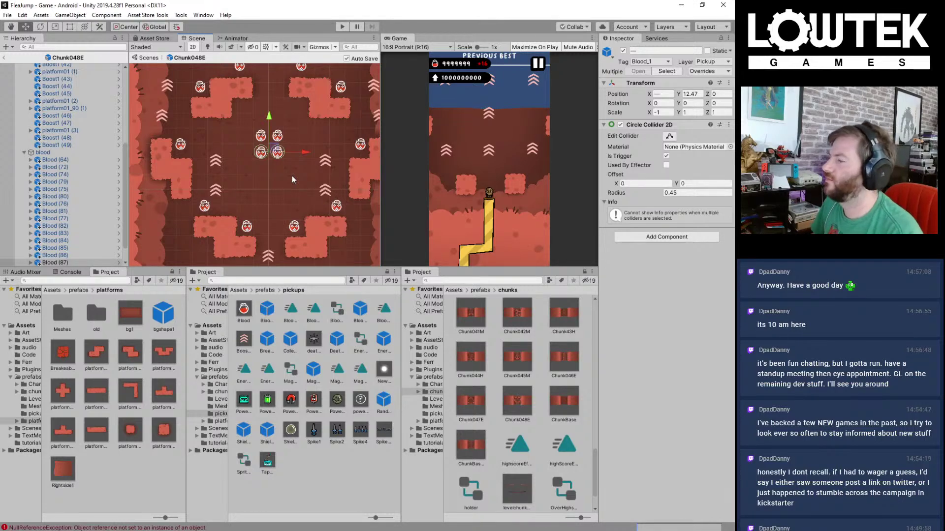
scroll(292, 179, "up", 3)
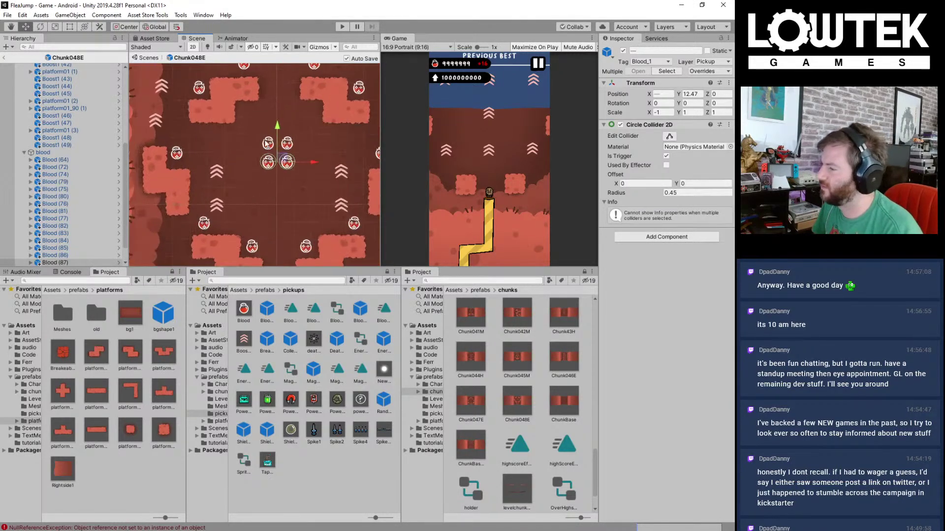
Step: Shift the central cluster of four blood pickups slightly down and return from the chunk prefab to the scene
left_click_drag(253, 116, 279, 123)
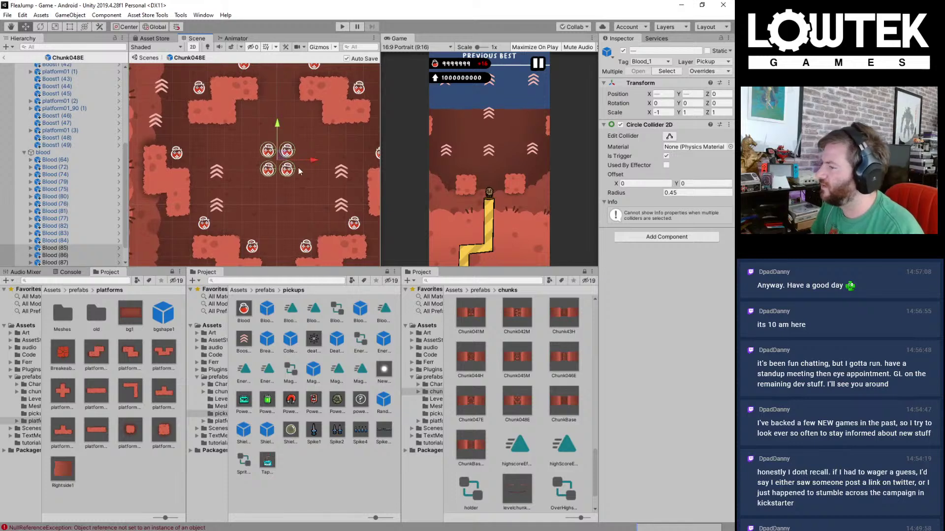
left_click(4, 60)
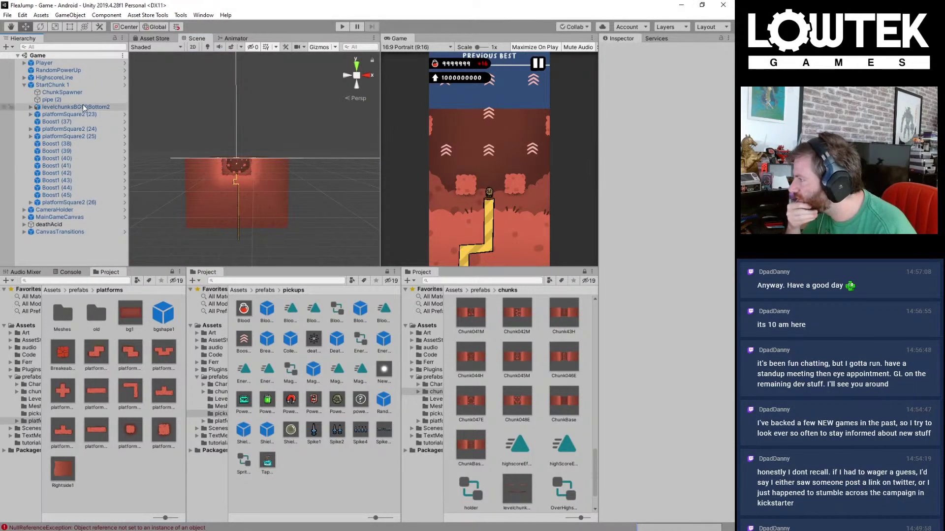
Step: Enlarge the ChunkSpawner's Easy Chunks list to 15, assign Chunk048E to Element 14, and save the scene
left_click(68, 93)
left_click(620, 117)
left_click(683, 146)
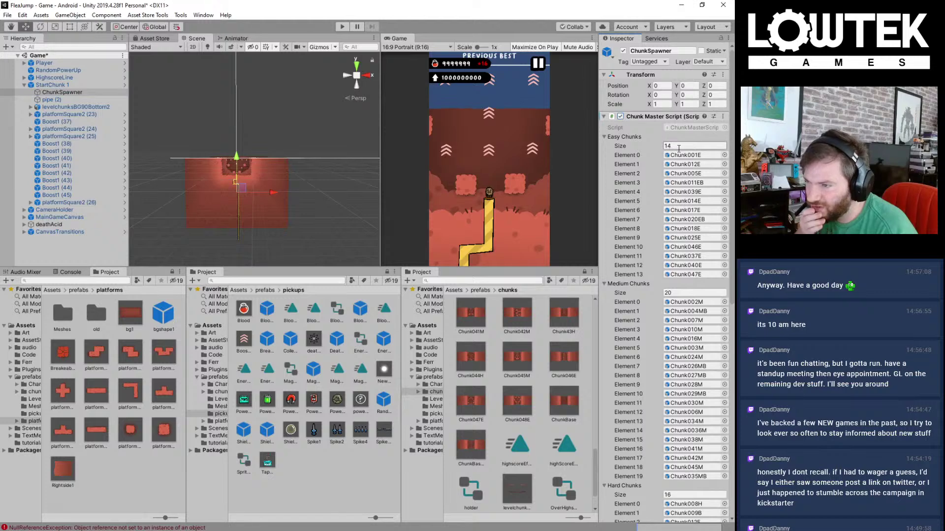
type("15")
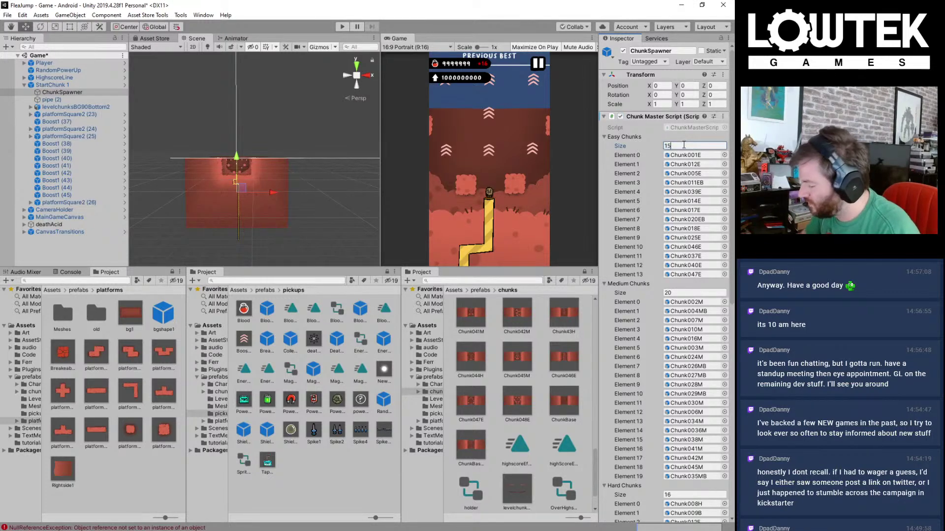
key("Return")
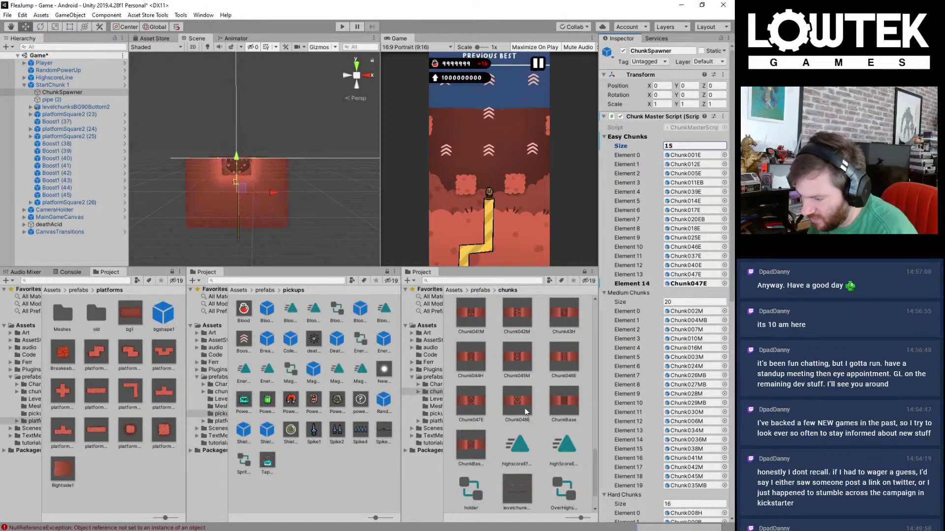
left_click_drag(525, 408, 691, 283)
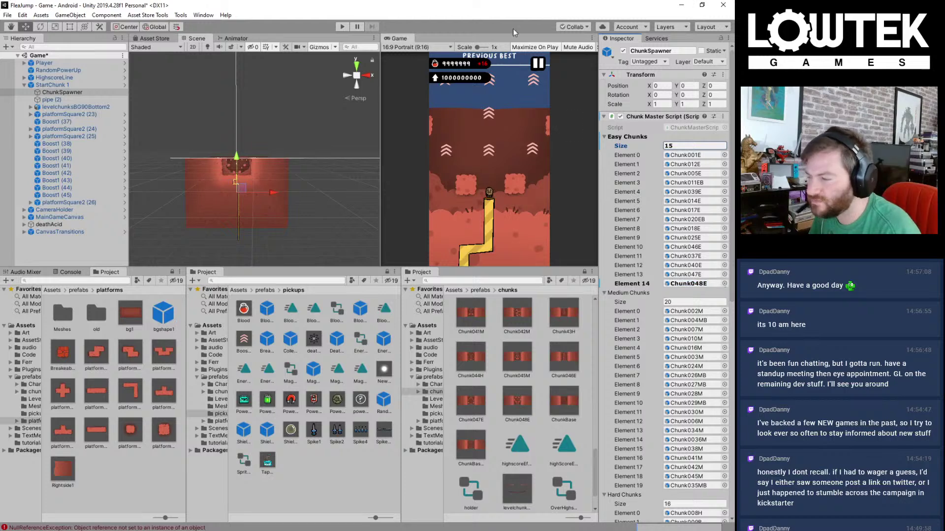
key("ctrl+s")
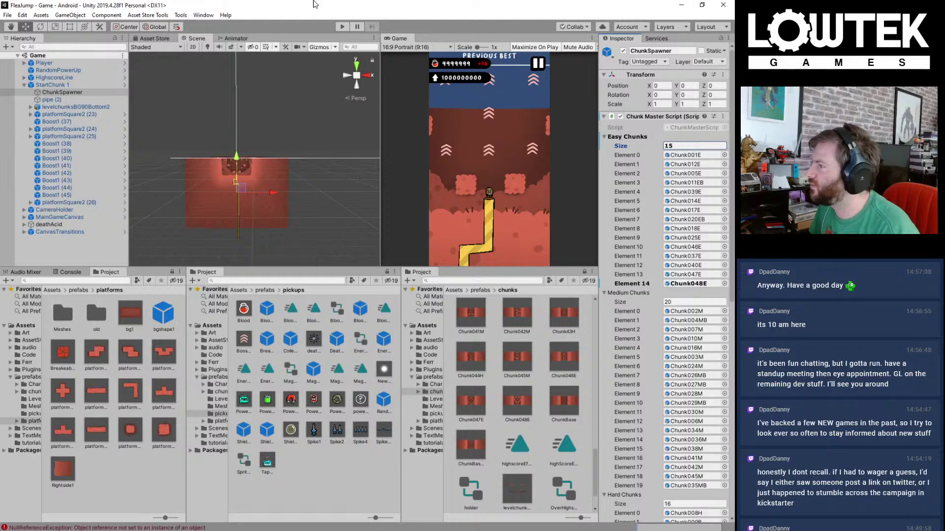
Step: Disable the ChunkSpawner's Chunk Master Script and add a Chunk048E instance to the scene above the start chunk
left_click(76, 251)
mouse_move(319, 150)
middle_mouse_down()
mouse_move(319, 166)
mouse_move(321, 143)
middle_mouse_up()
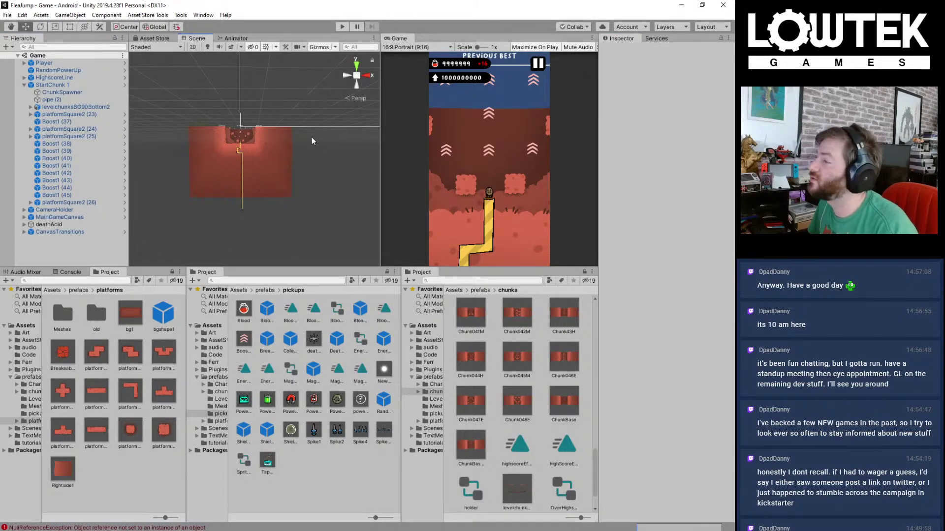
left_click_drag(311, 136, 268, 185, "alt")
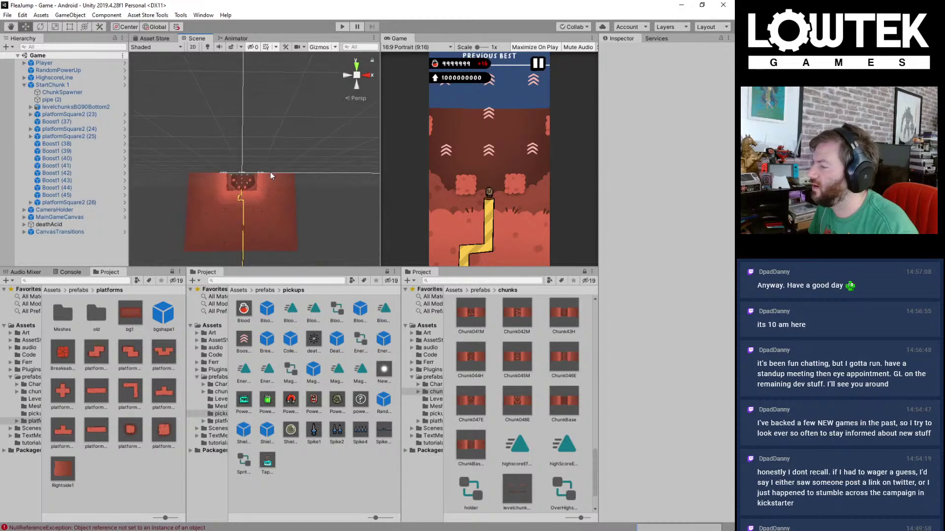
scroll(270, 173, "up", 5)
scroll(286, 190, "up", 5)
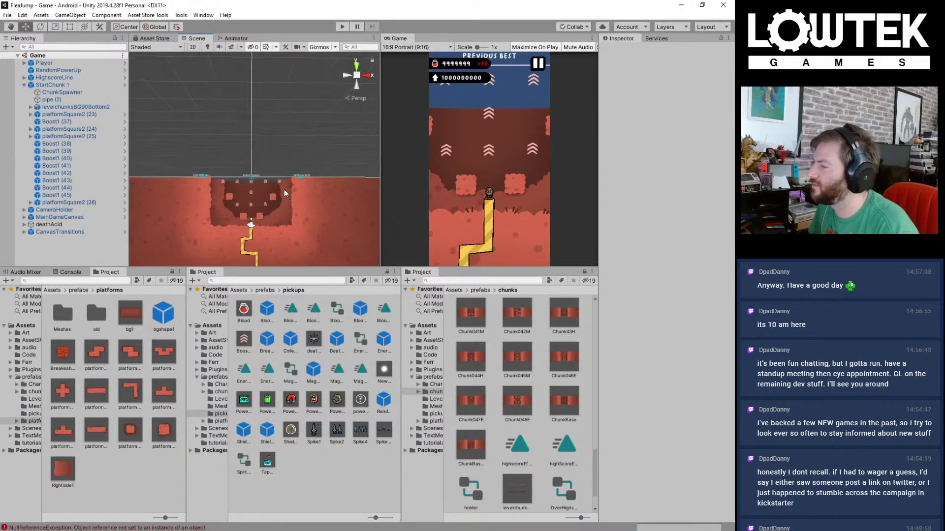
middle_click_drag(293, 195, 282, 183)
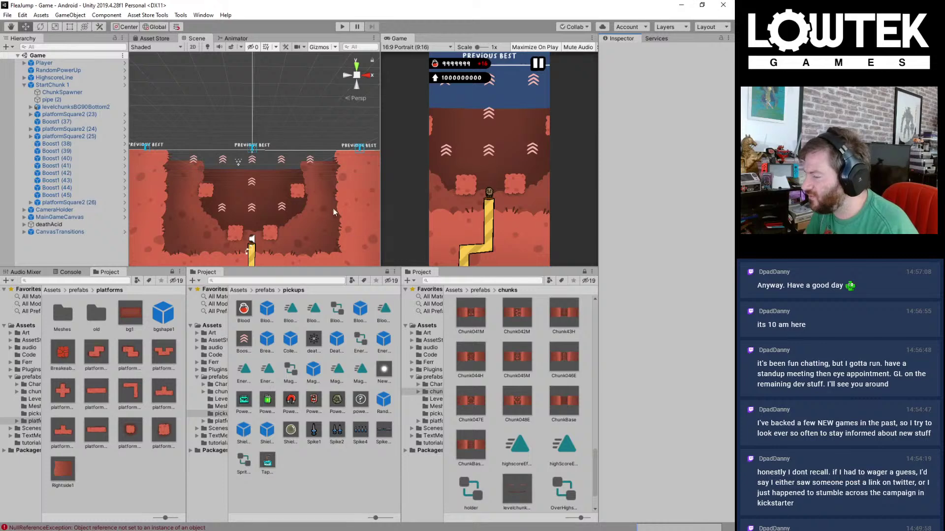
middle_click_drag(293, 181, 293, 199)
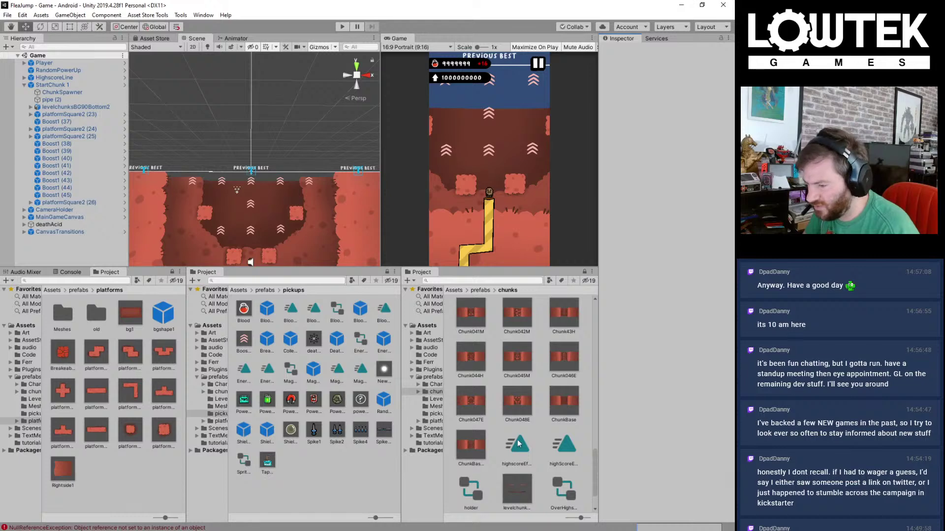
left_click(62, 92)
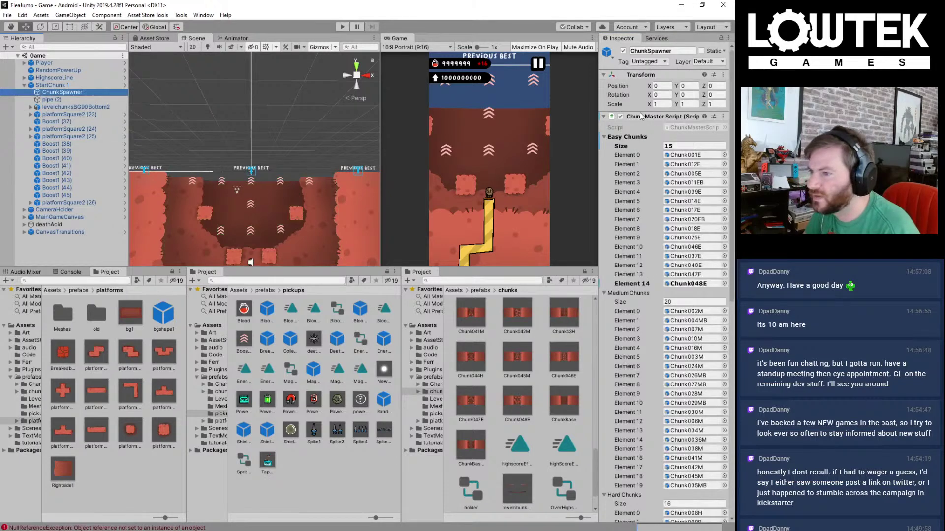
left_click(620, 117)
left_click(640, 116)
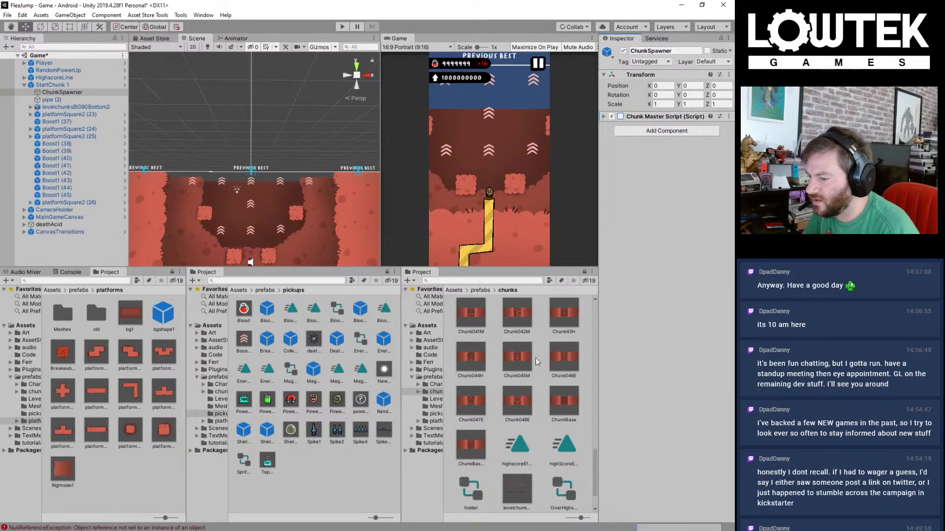
left_click_drag(515, 403, 98, 249)
Step: Run the game, start a round from the main menu to playtest the chunk, and stop play mode
left_click(342, 27)
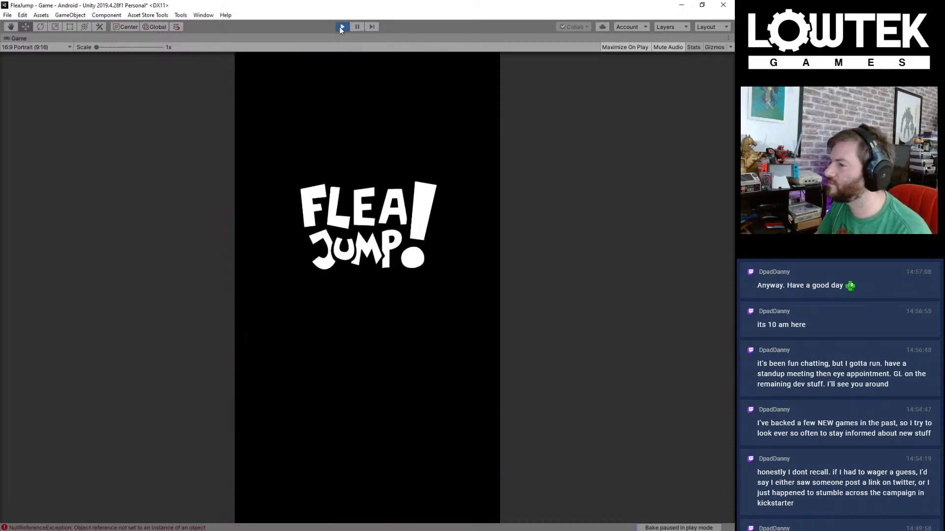
left_click(273, 77)
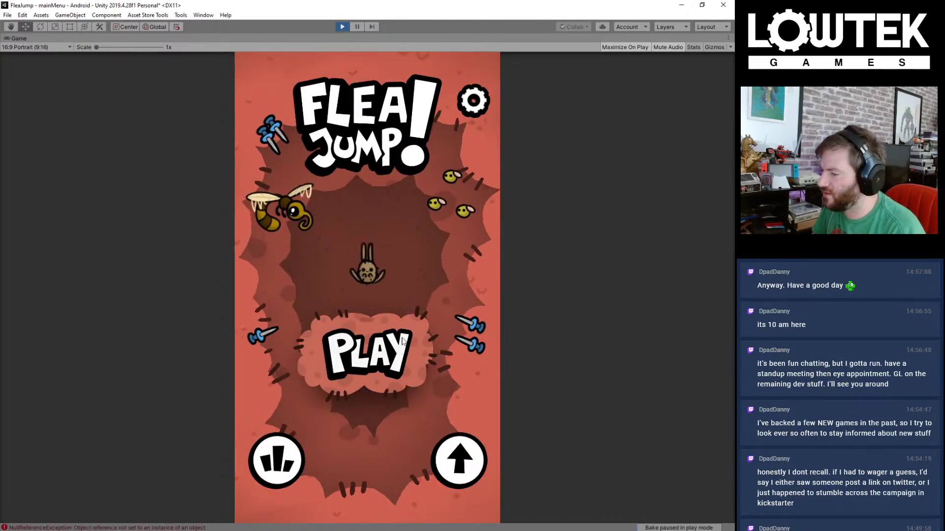
left_click(394, 358)
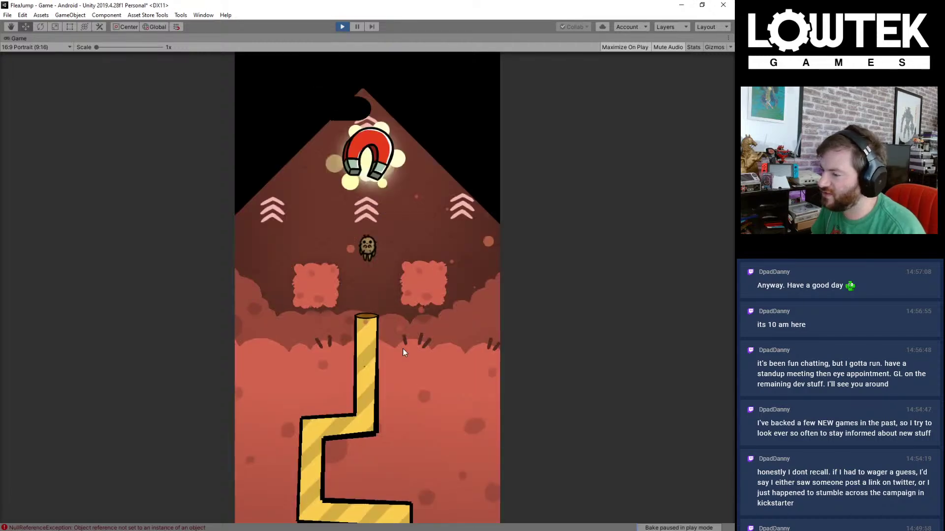
mouse_move(410, 346)
left_mouse_down()
mouse_move(375, 346)
mouse_move(427, 359)
mouse_move(273, 370)
mouse_move(522, 382)
mouse_move(409, 386)
mouse_move(283, 371)
mouse_move(515, 377)
mouse_move(393, 386)
mouse_move(509, 386)
mouse_move(395, 386)
left_mouse_up()
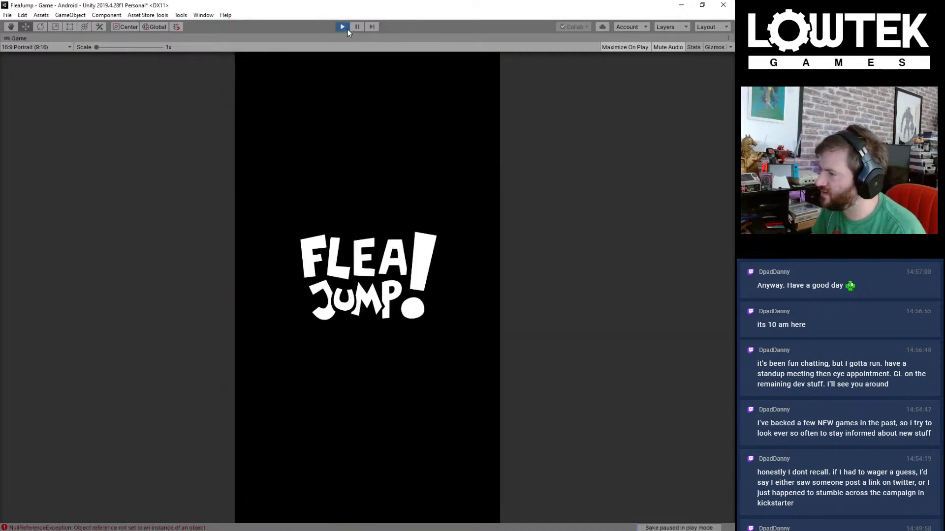
key("ctrl+p")
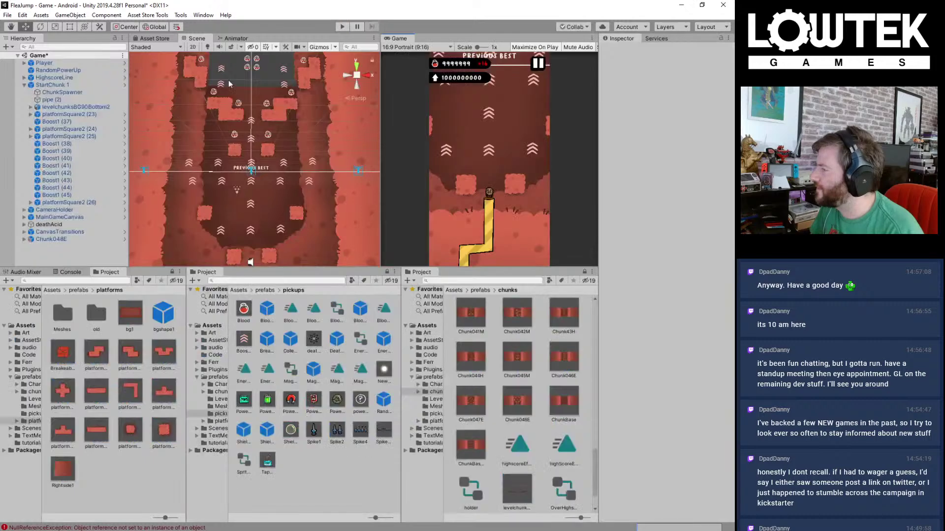
Step: Delete the Chunk048E test instance from the scene and re-enable the ChunkSpawner's Chunk Master Script
left_click(53, 239)
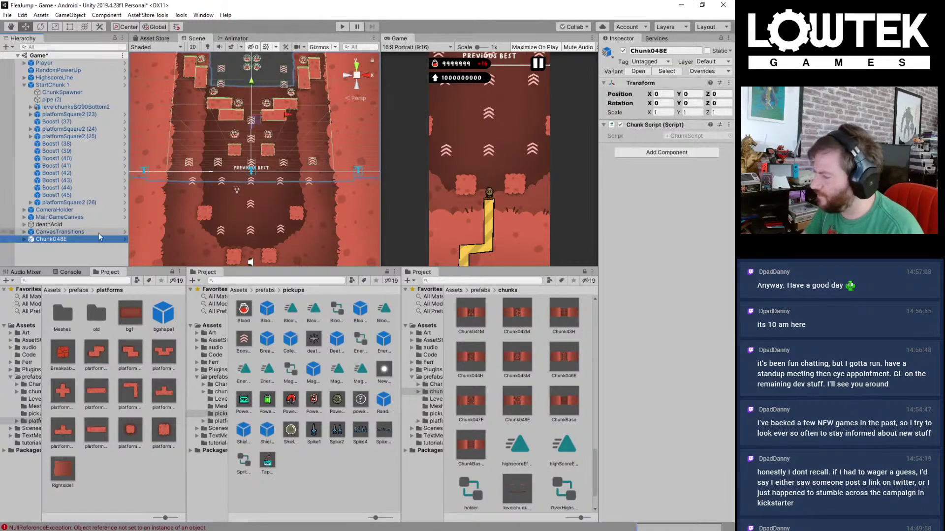
key("Delete")
left_click(63, 92)
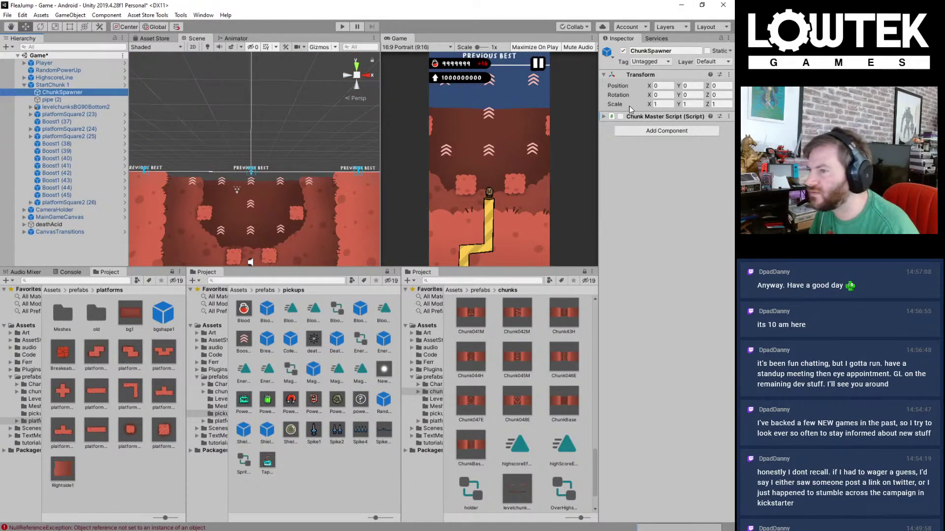
left_click(604, 116)
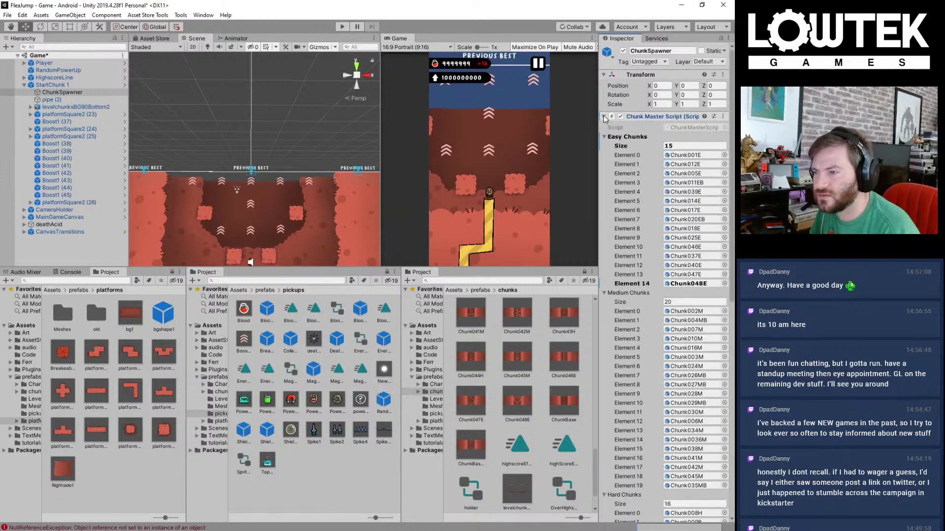
Step: Apply all overrides of StartChunk 1 to its prefab and save the scene
left_click(91, 85)
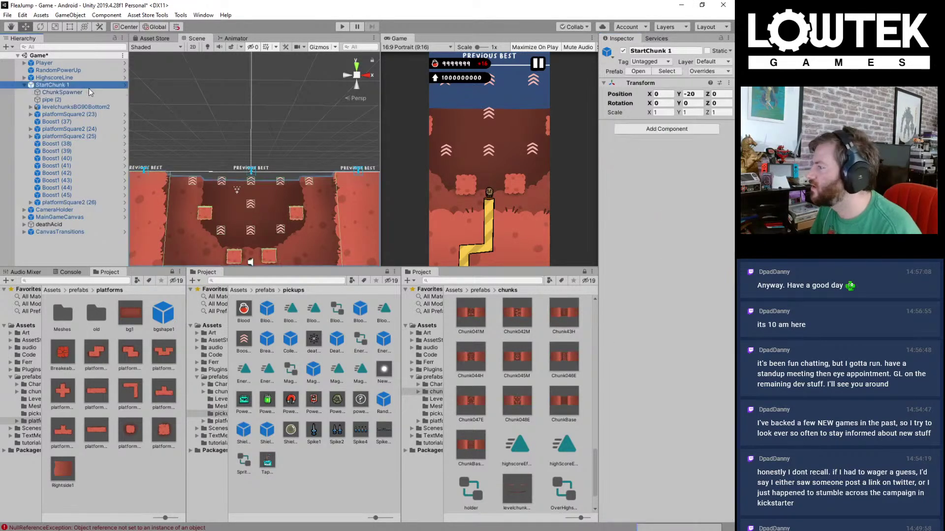
left_click(719, 72)
left_click(692, 151)
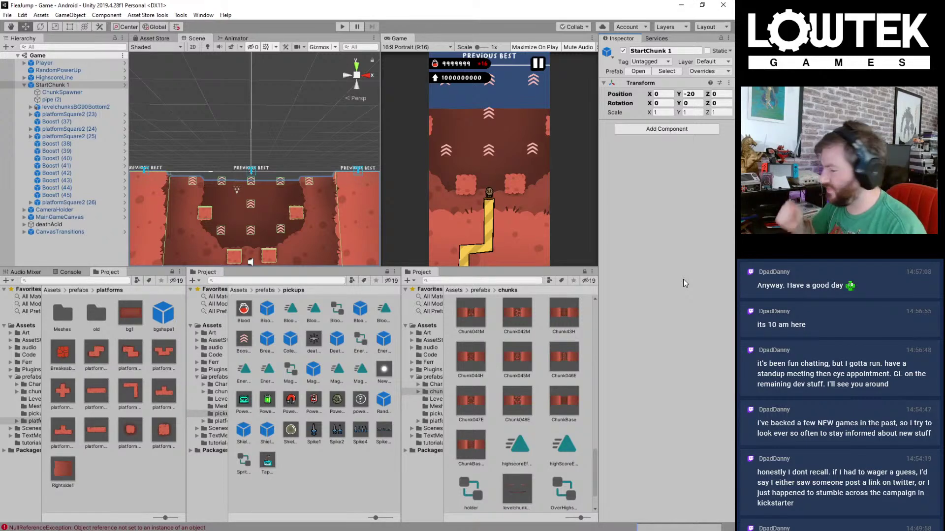
Step: Duplicate the Chunk048E prefab and rename the one named Chunk048E as Chunk049
left_click(359, 470)
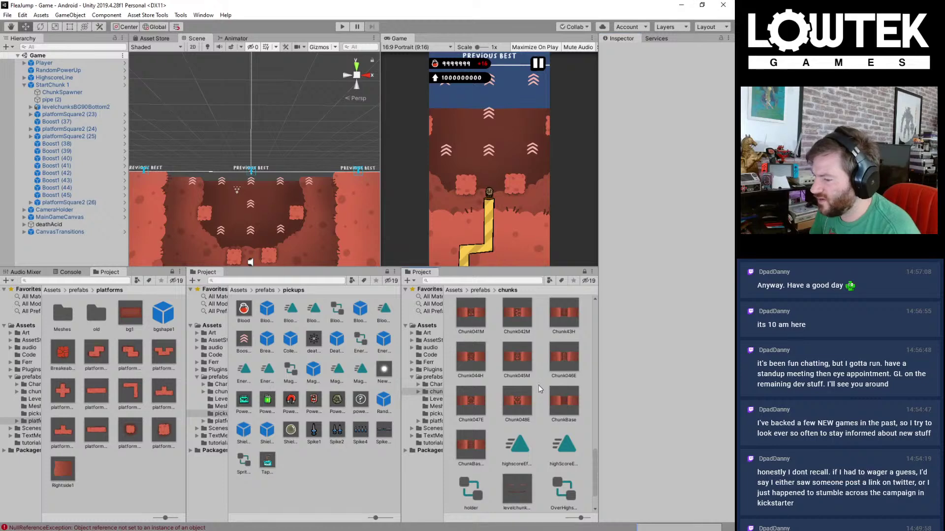
left_click(524, 401)
key("ctrl+d")
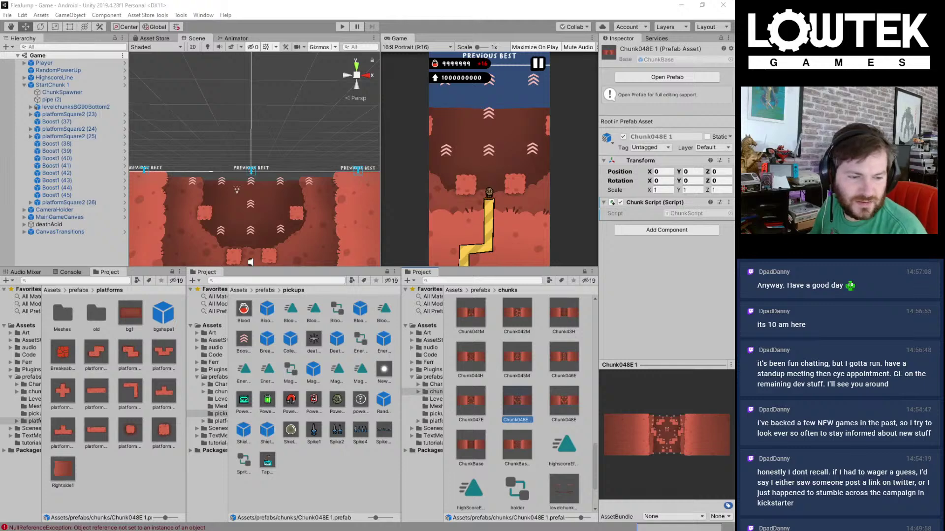
left_click(359, 4)
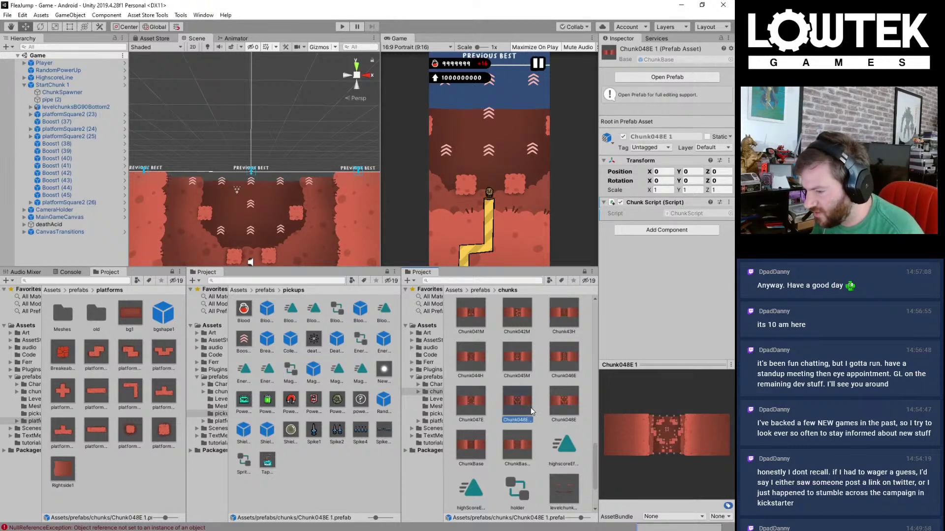
left_click(566, 409)
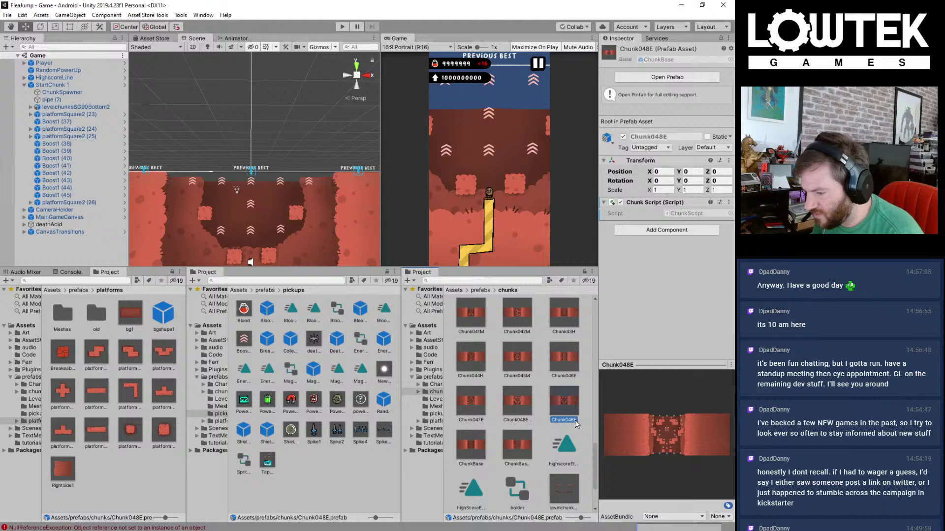
left_click(575, 420)
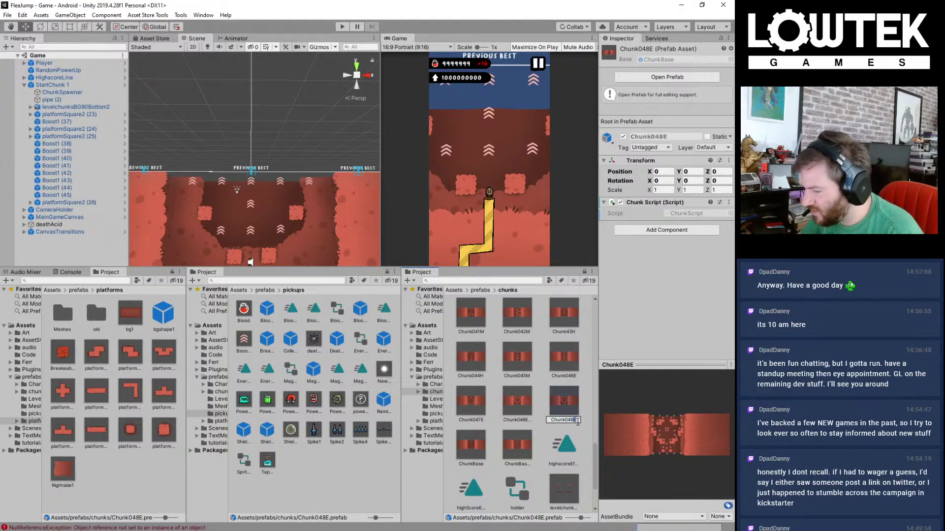
key("BackSpace")
key("BackSpace")
type("9")
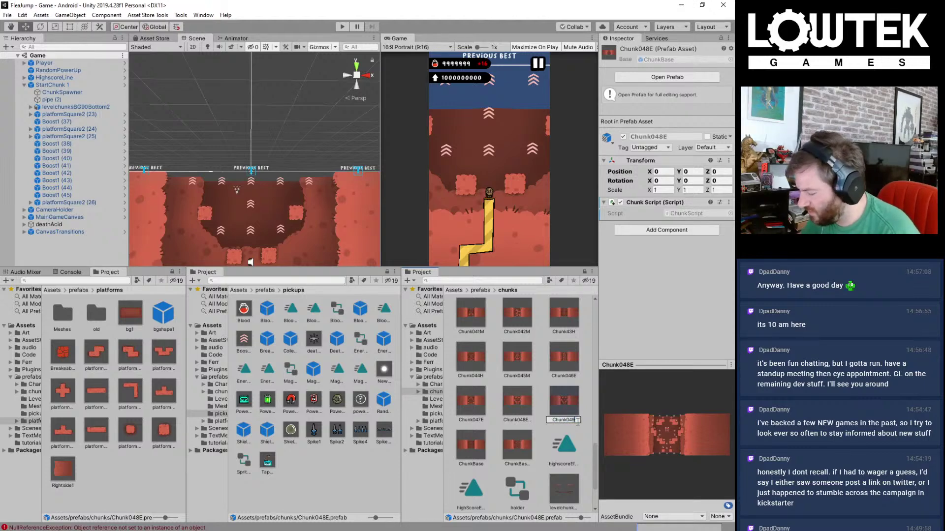
key("Return")
Step: Open Chunk049 to examine its layout and platforms group, return to the scene, and examine the ChunkSpawner's Easy Chunks list
double_click(565, 405)
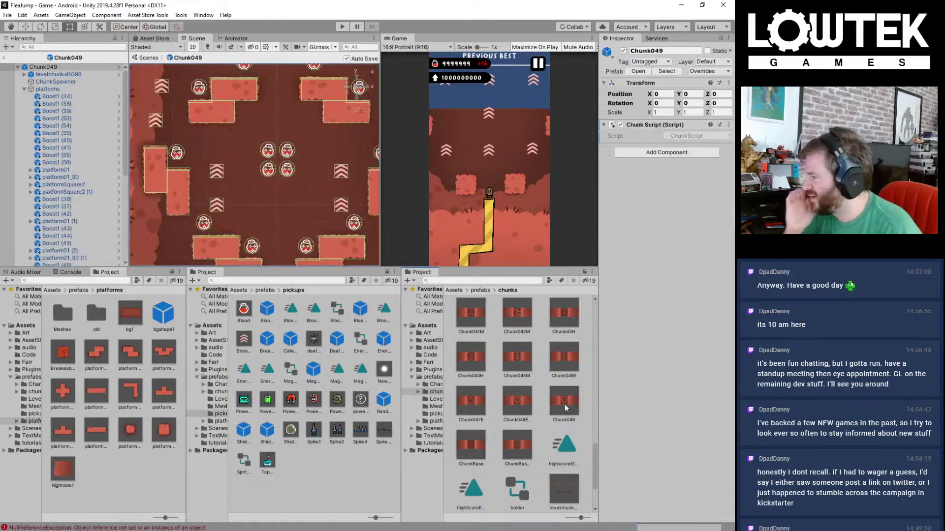
scroll(279, 157, "down", 3)
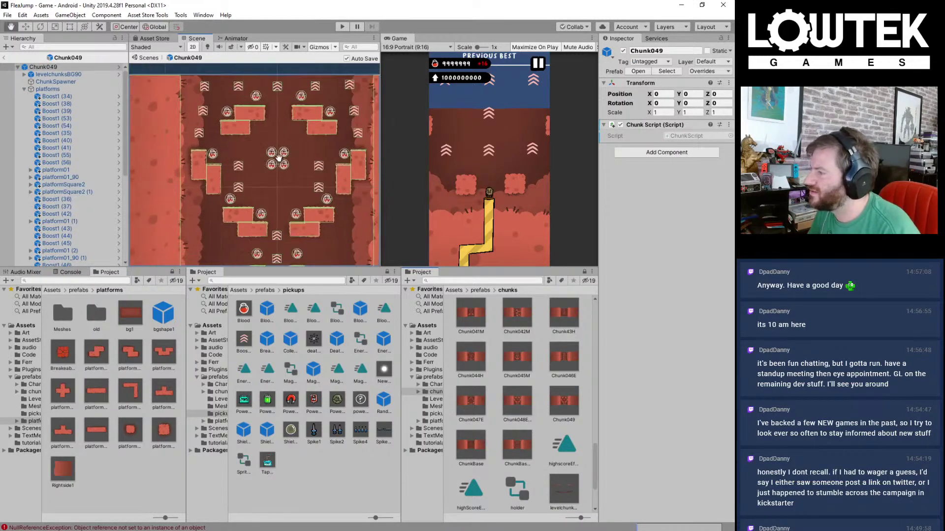
scroll(266, 156, "up", 2)
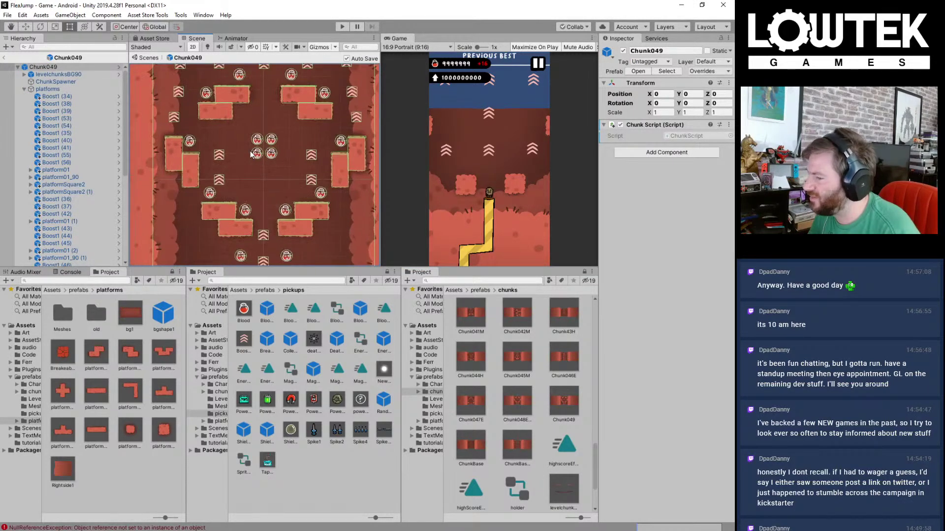
left_click(69, 91)
left_click(4, 57)
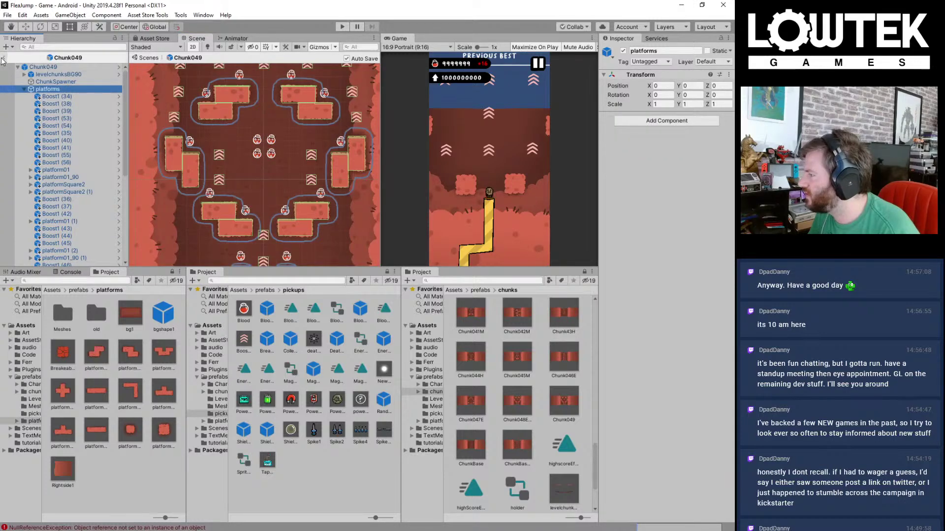
left_click(75, 92)
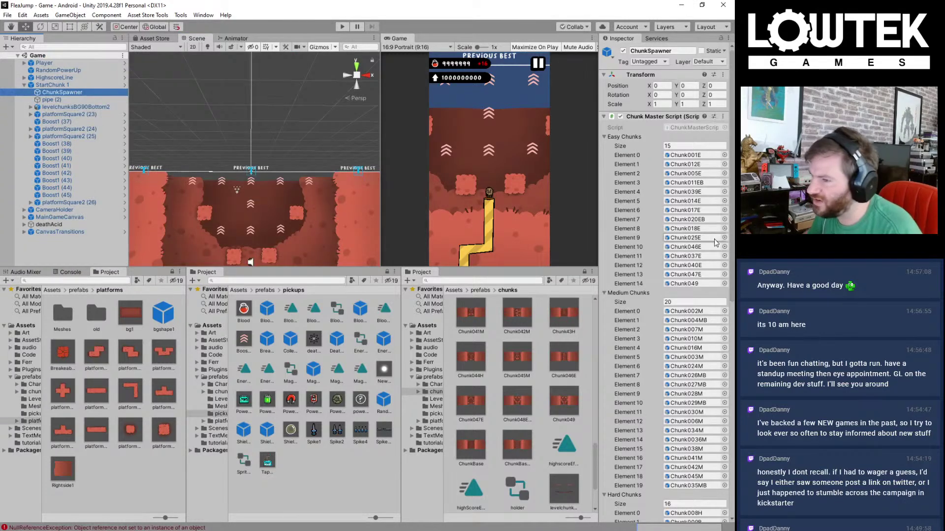
Step: Examine the ChunkSpawner's easy, medium, hard and boss chunk lists together with its difficulty cutoff and chunk spacing settings
scroll(655, 224, "down", 8)
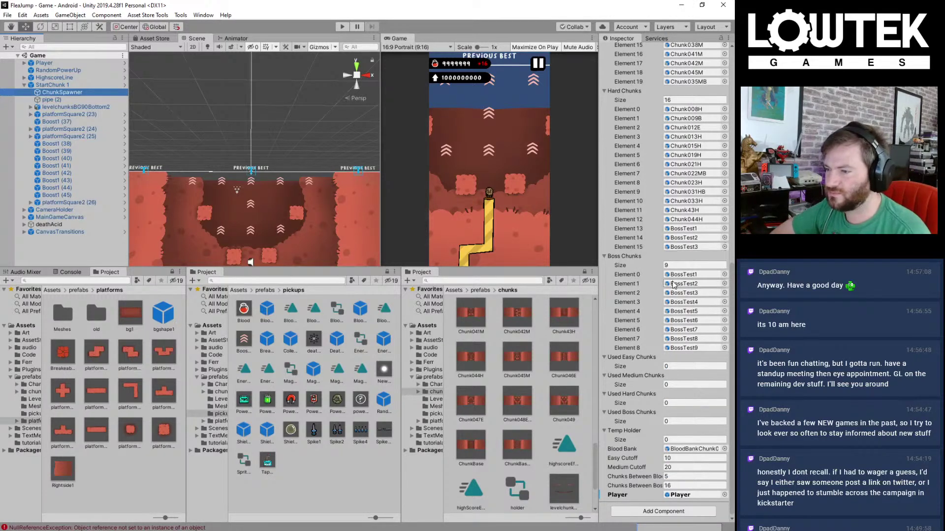
scroll(673, 286, "up", 4)
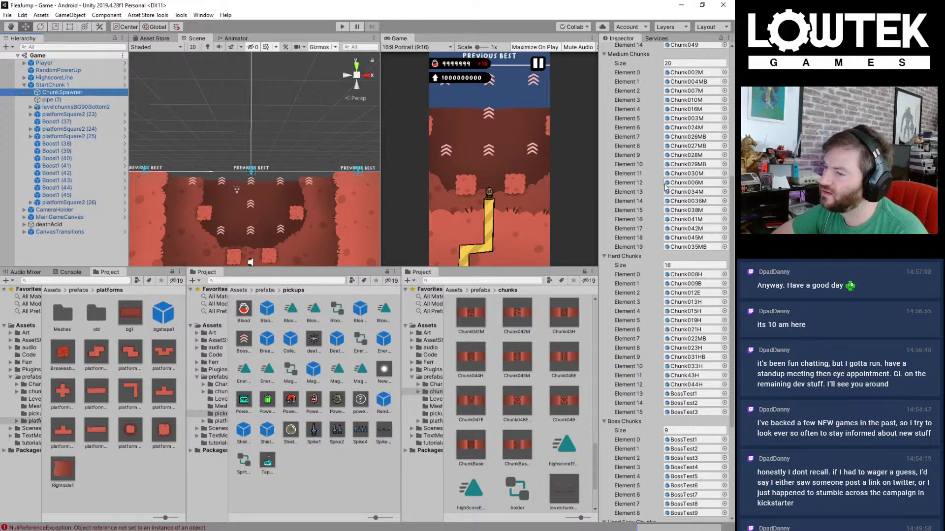
scroll(663, 188, "up", 3)
scroll(663, 188, "up", 5)
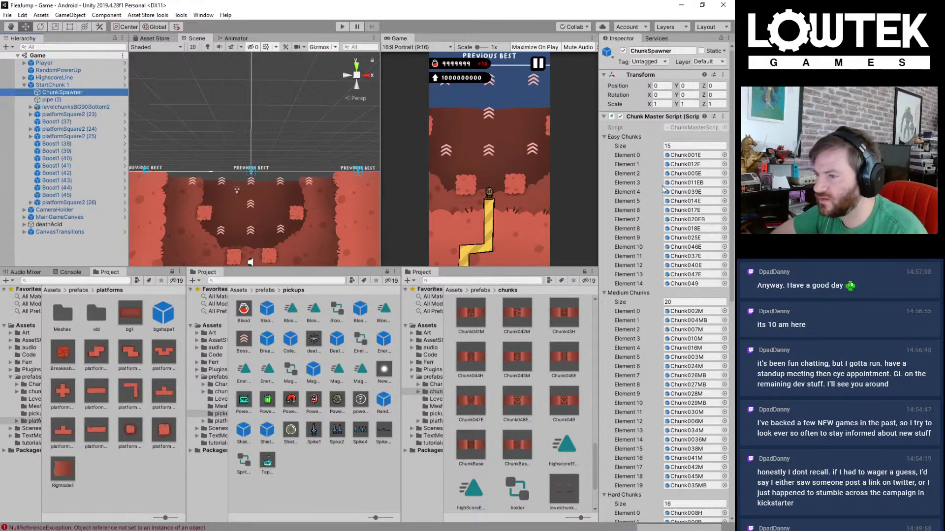
scroll(654, 218, "down", 13)
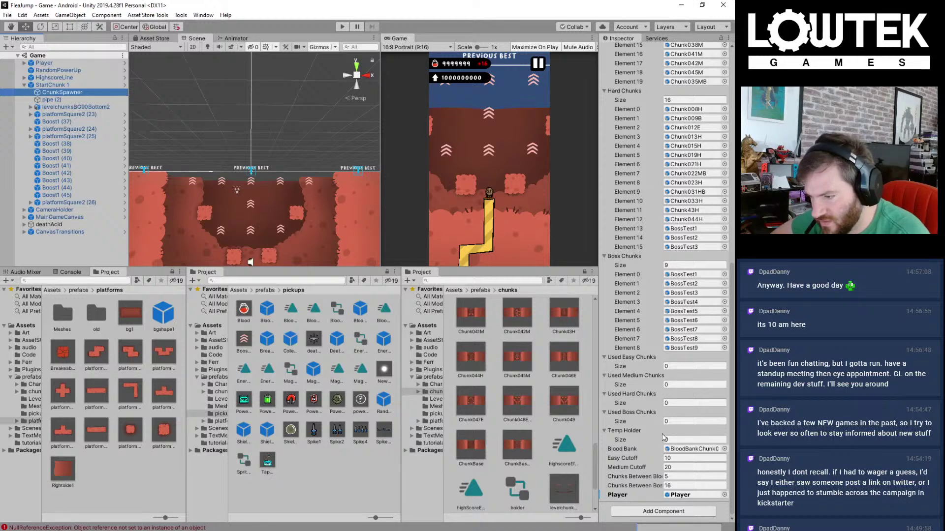
left_click(675, 457)
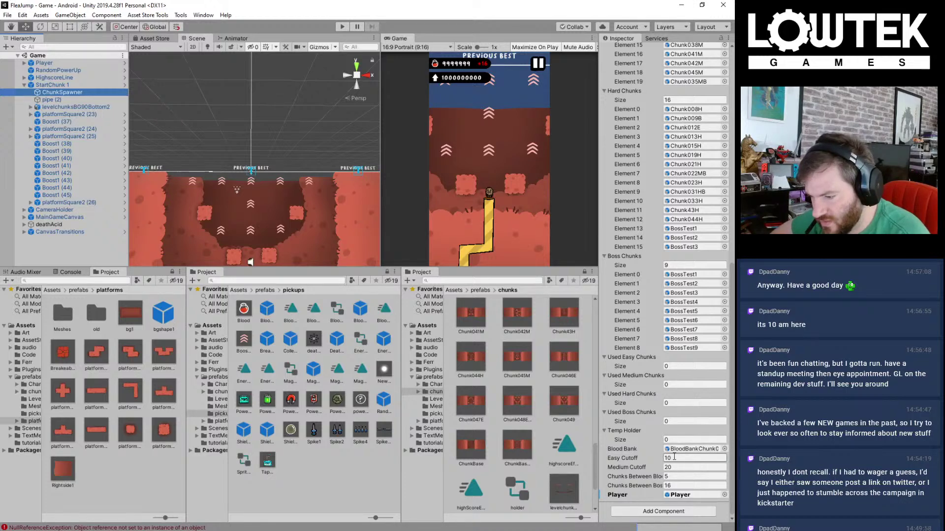
scroll(657, 339, "up", 13)
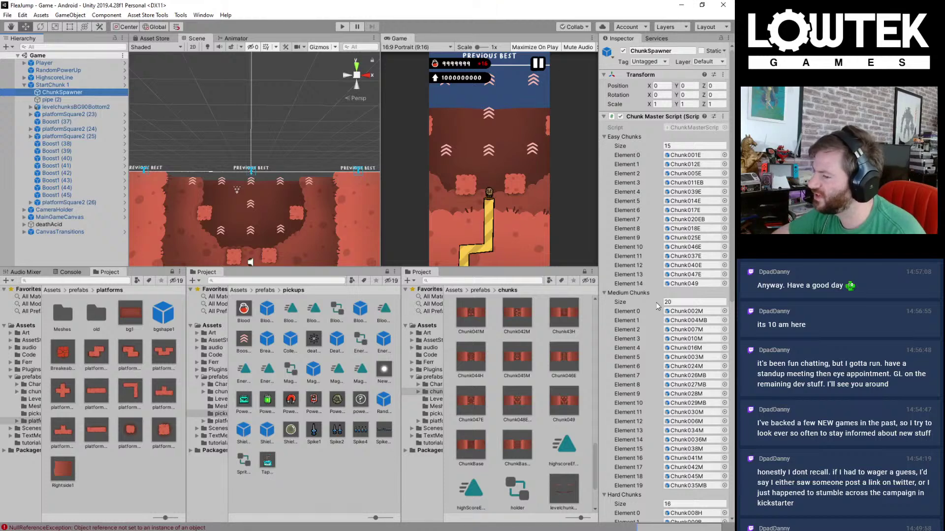
scroll(657, 304, "down", 10)
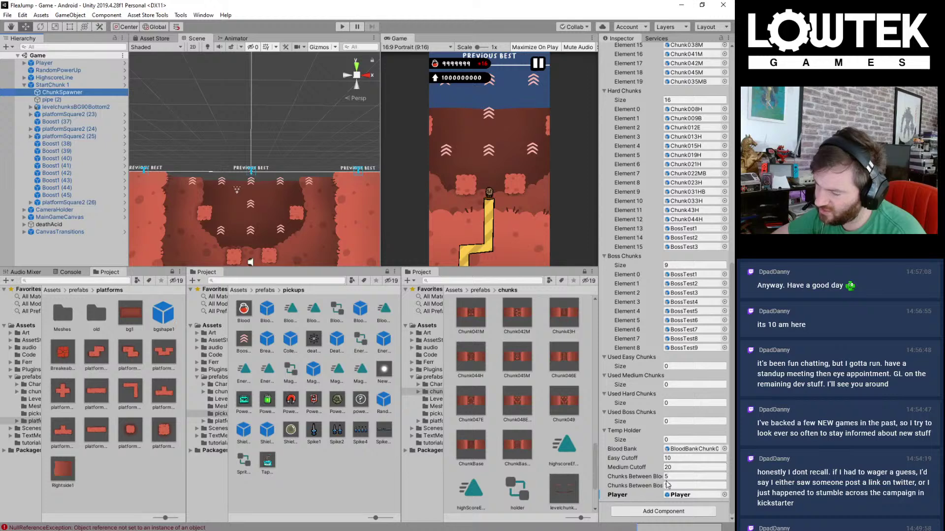
scroll(668, 368, "up", 3)
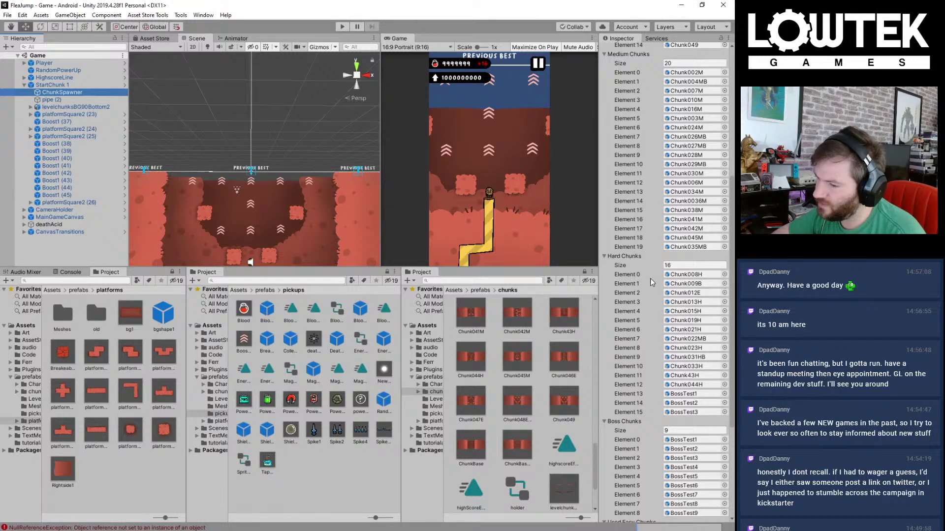
scroll(649, 281, "up", 6)
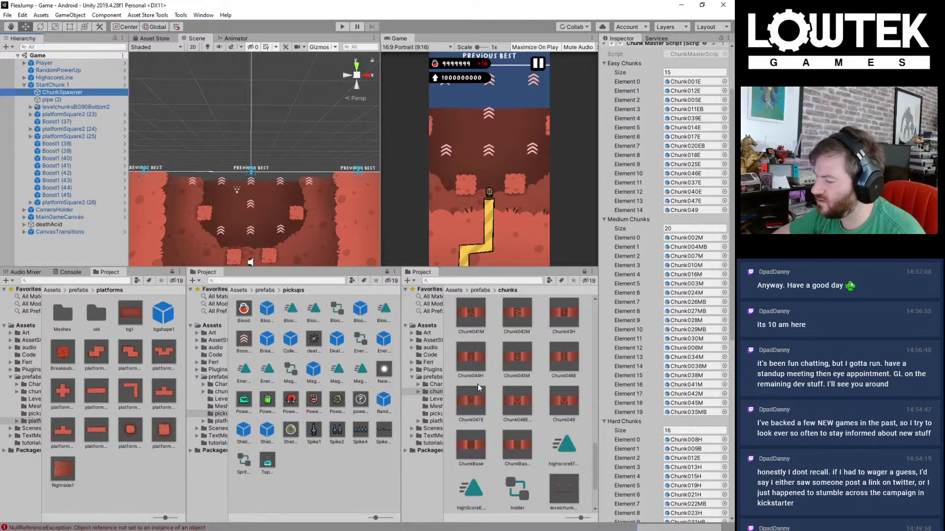
Step: Rename the Chunk049 prefab as Chunk049E and open it for editing
left_click(565, 403)
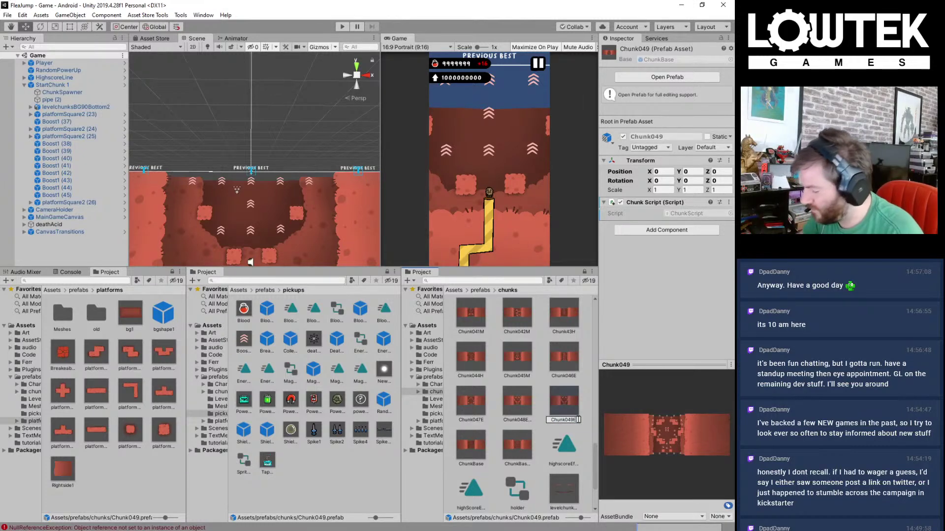
key("Return")
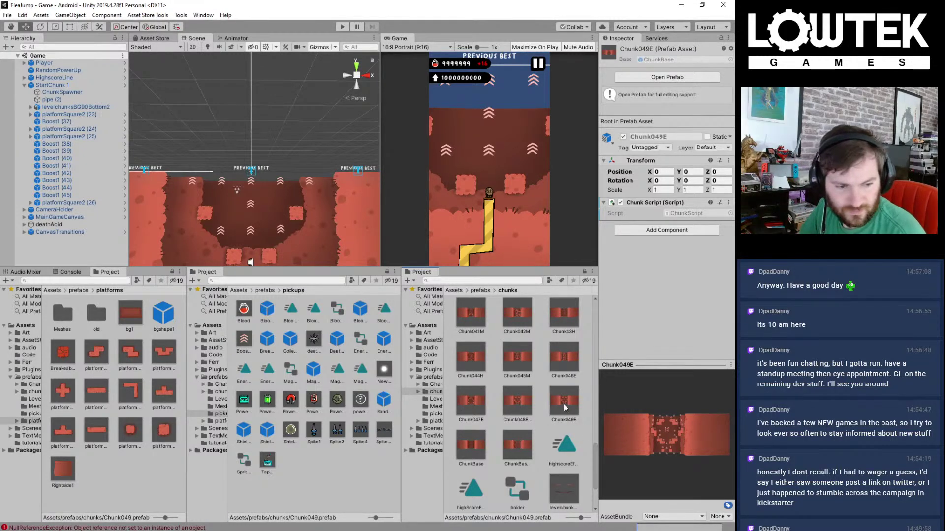
double_click(569, 402)
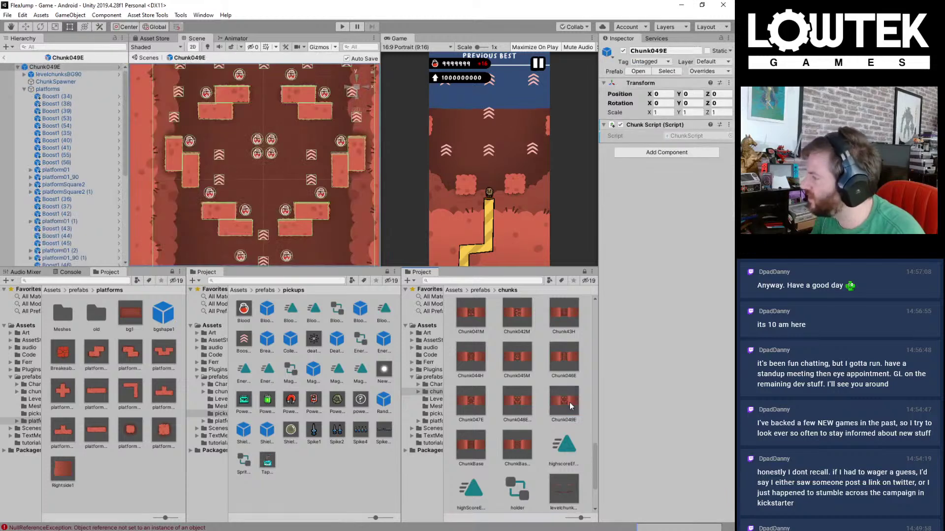
Step: Delete the four blood pickups in the centre of Chunk049E and the two stepped platforms beside the side walls
scroll(302, 173, "down", 4)
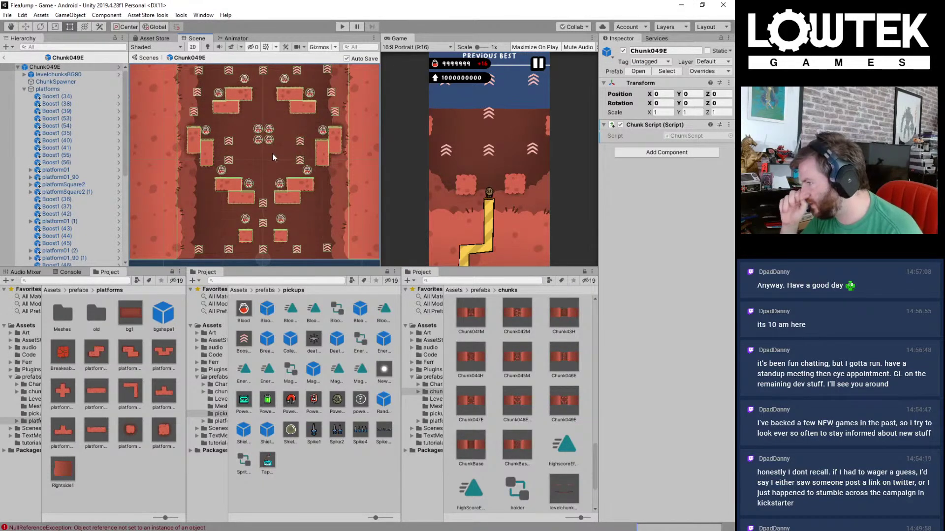
middle_click_drag(274, 160, 292, 153)
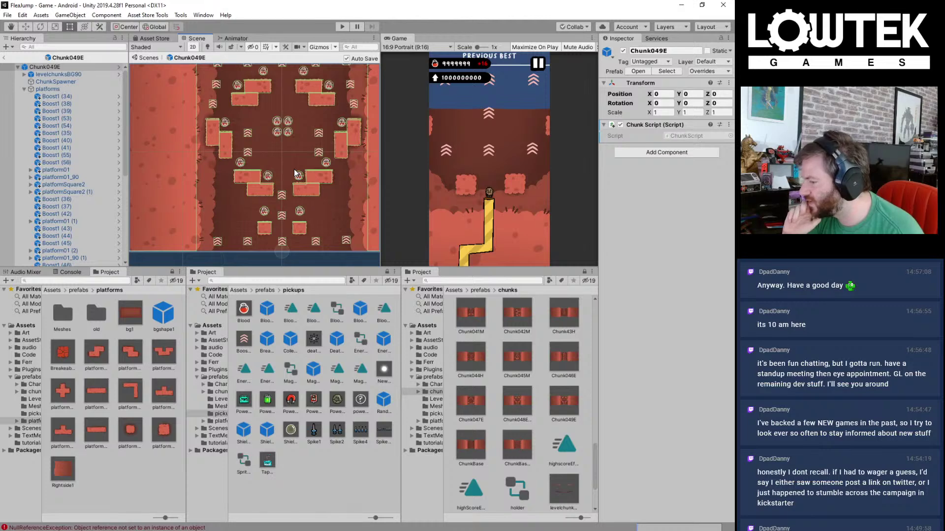
scroll(299, 167, "up", 2)
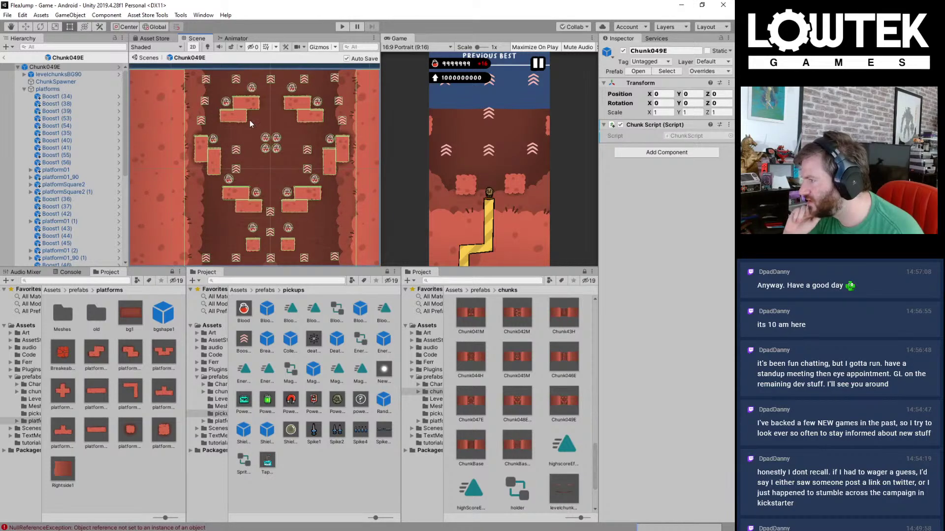
left_click_drag(250, 120, 299, 163)
key("Delete")
scroll(253, 166, "up", 1)
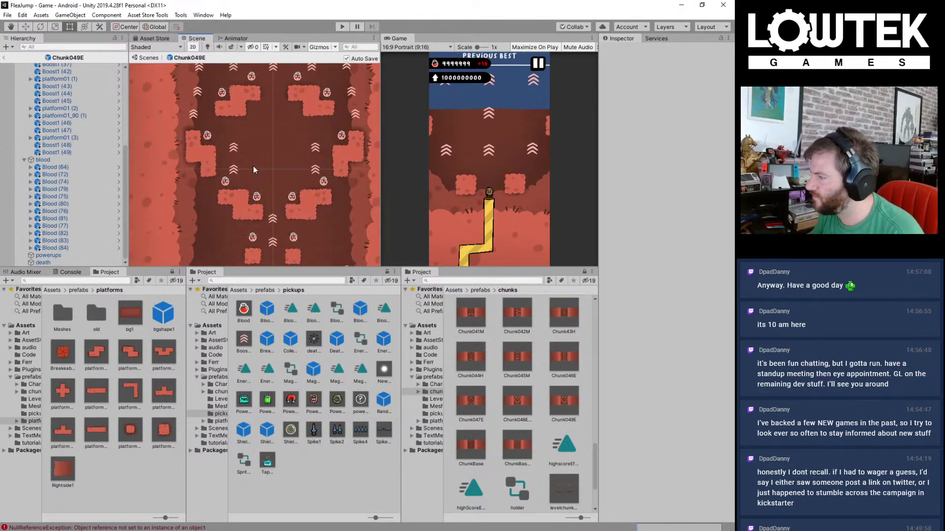
middle_click_drag(253, 166, 292, 141)
left_click_drag(206, 155, 339, 146)
key("Delete")
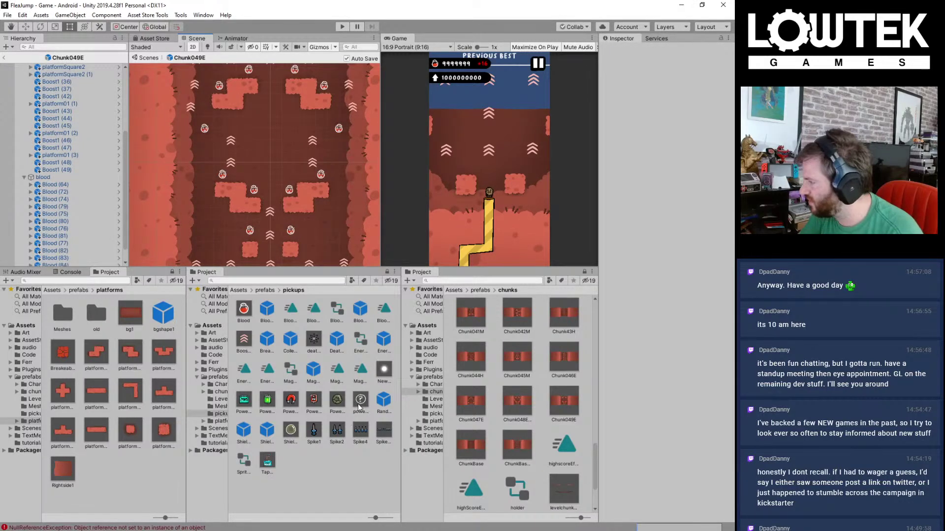
Step: Add a powerupspawner to the powerups group, place it by the left wall at about X -6.49, Y 10.91, and save
scroll(69, 246, "down", 2)
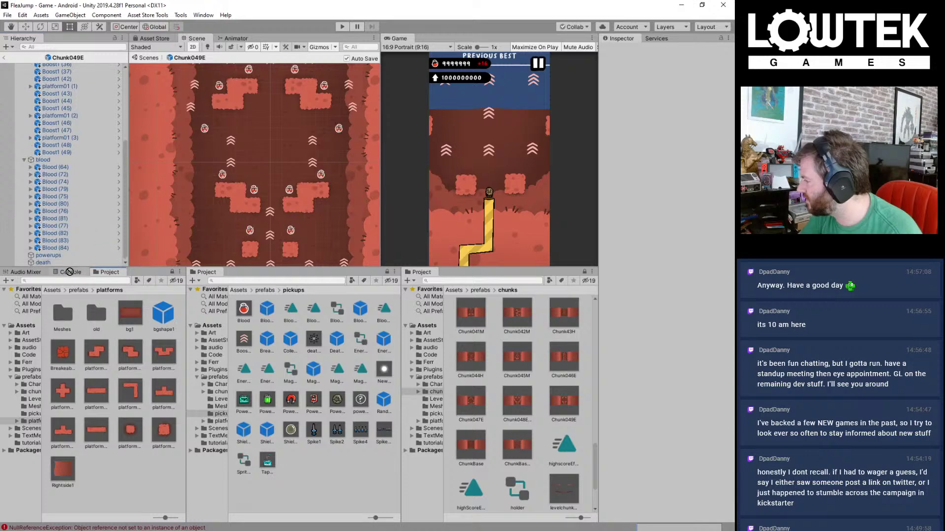
left_click(25, 256)
double_click(64, 263)
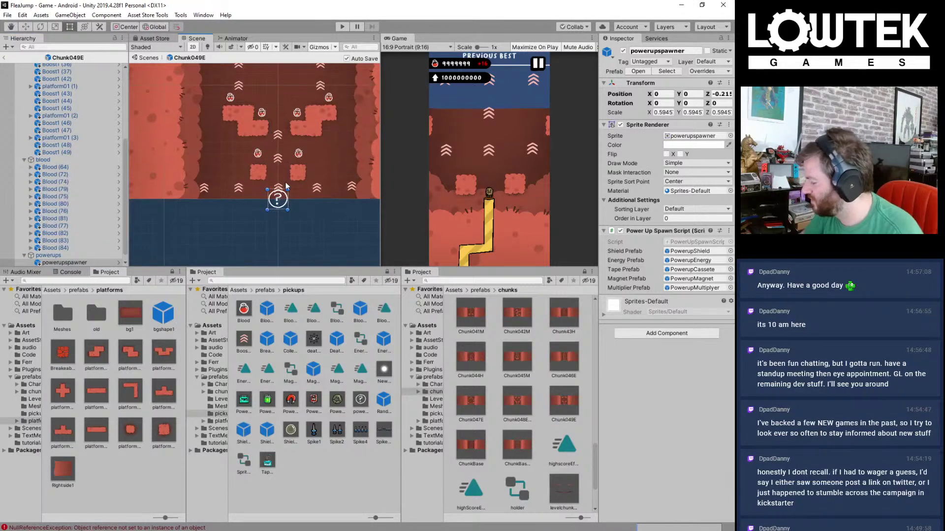
left_click_drag(286, 200, 210, 95)
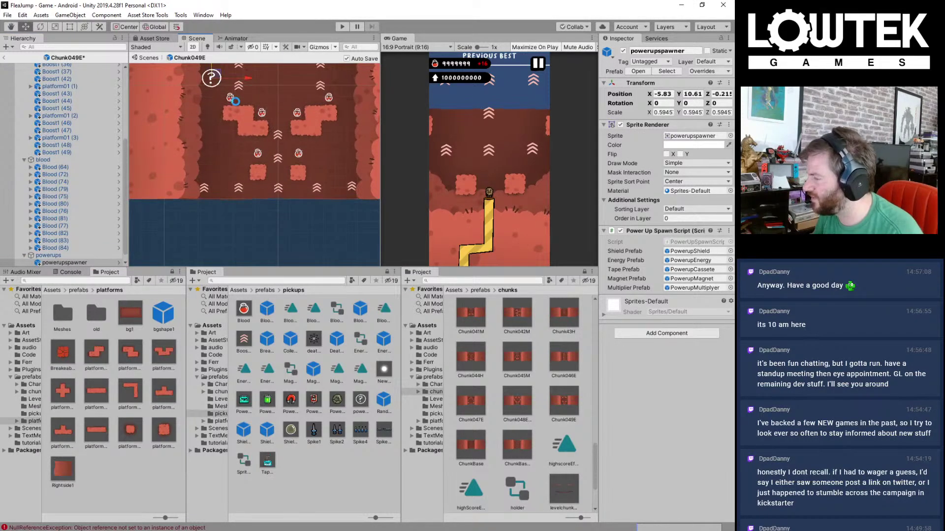
middle_click_drag(216, 118, 228, 223)
scroll(229, 223, "up", 1)
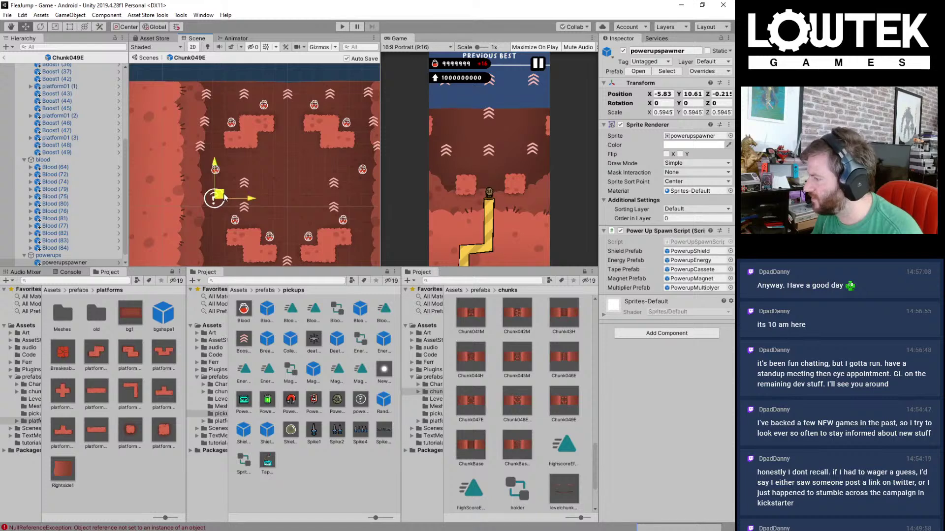
left_click_drag(225, 197, 216, 195)
key("ctrl+s")
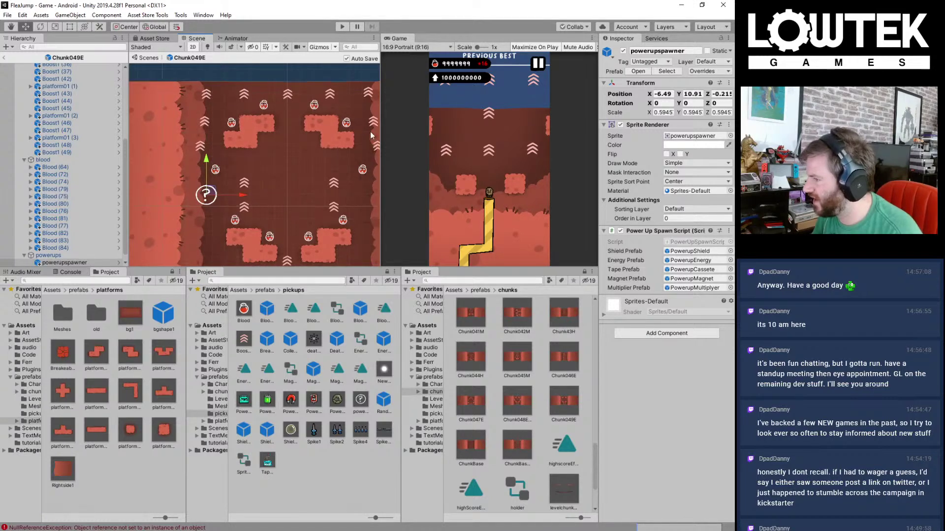
Step: Delete the lower-left stepped platform from Chunk049E
middle_click_drag(365, 211, 350, 152)
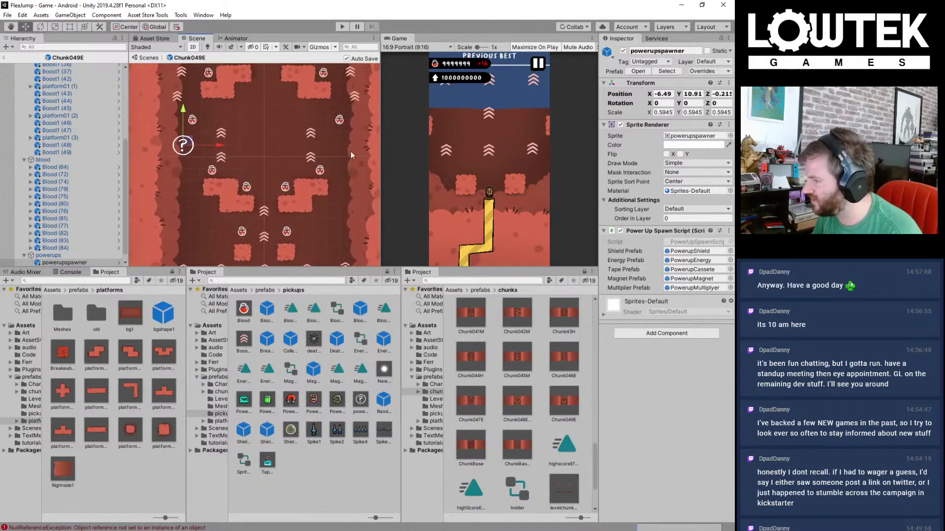
middle_click_drag(309, 129, 350, 126)
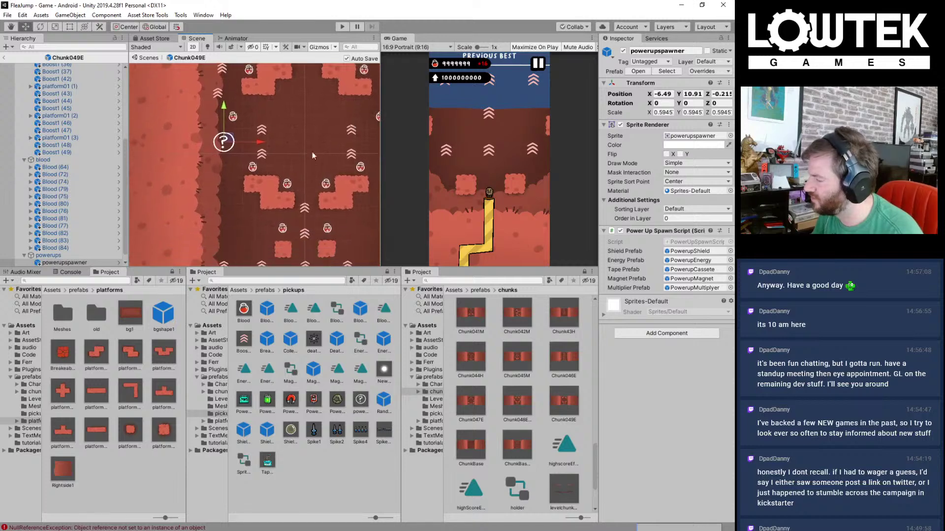
left_click(265, 185)
key("Delete")
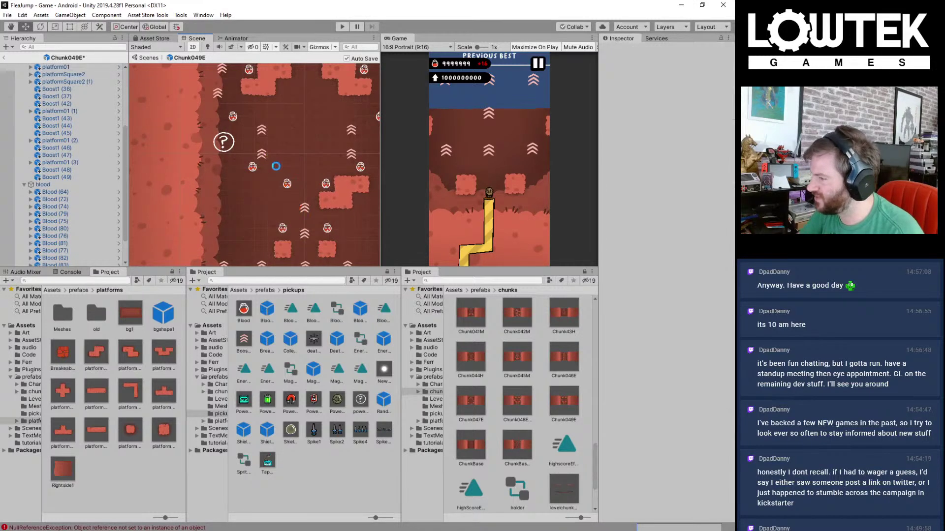
Step: Move the bottom-left square platform toward the left wall, to about X -4.94, Y 2.32
middle_click_drag(264, 167, 269, 162)
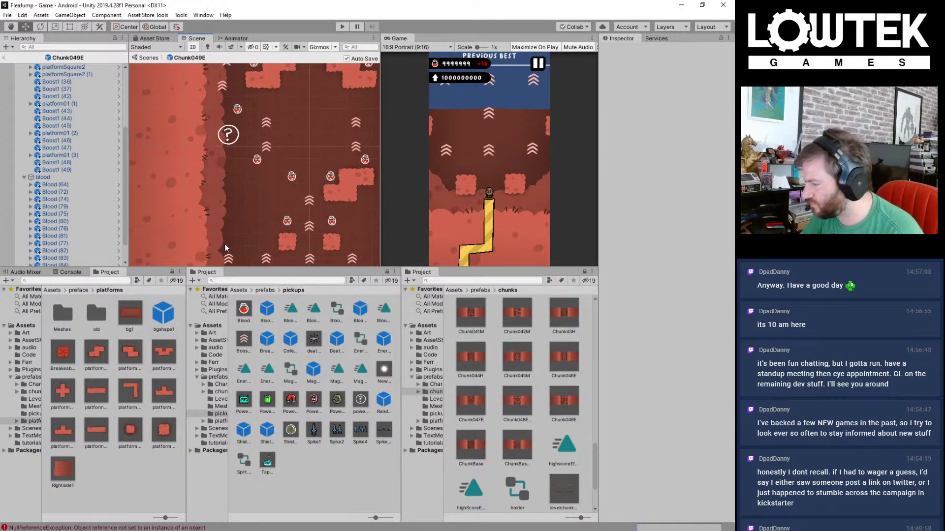
left_click(291, 242)
left_click_drag(317, 243, 279, 244)
middle_click_drag(276, 217, 278, 215)
scroll(277, 232, "up", 2)
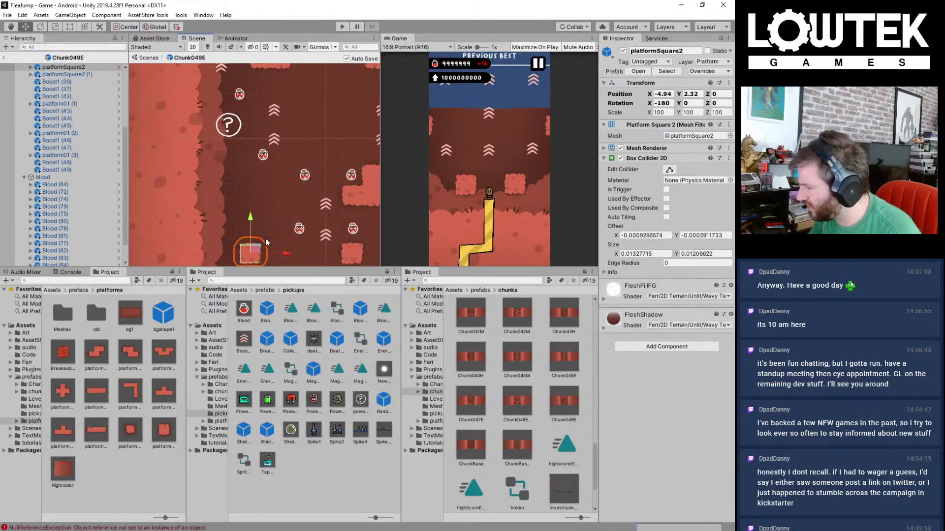
Step: Duplicate the square platform three times, zigzagging upward along the left wall from about X -7.89, Y 4.38 to X -7.77, Y 8.47
key("ctrl+d")
left_click_drag(258, 253, 214, 221)
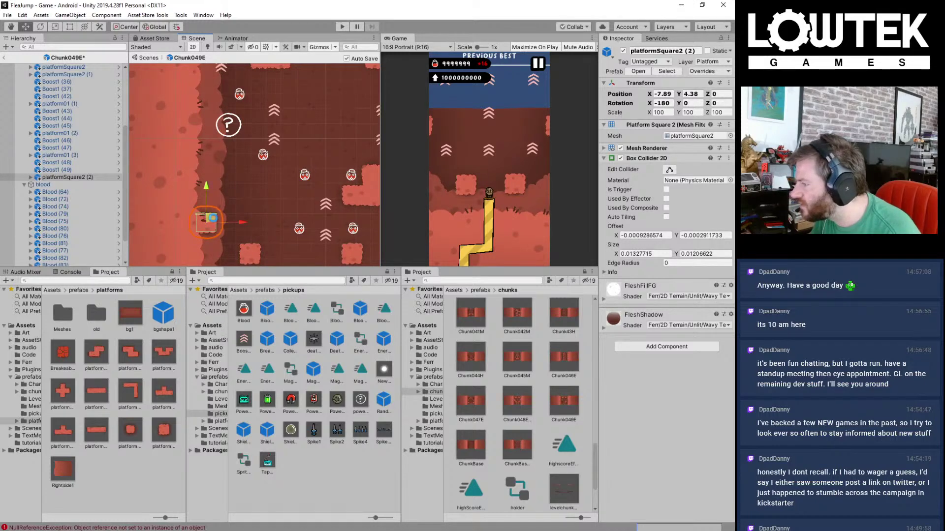
key("ctrl+d")
left_click_drag(213, 221, 255, 190)
middle_click_drag(280, 128, 279, 149)
key("ctrl+d")
left_click_drag(258, 215, 217, 182)
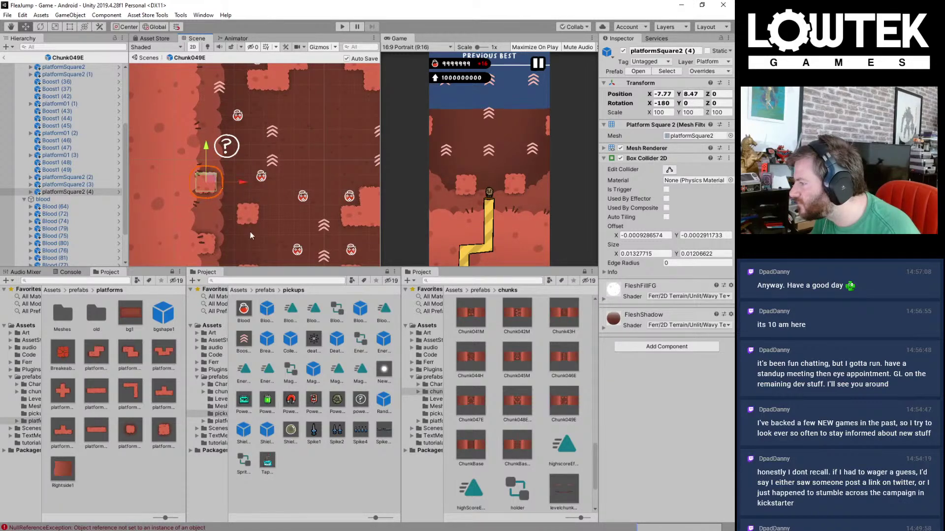
Step: Duplicate the topmost wall-side square platform and place the copy up and to its right, beside the left boosts
middle_click_drag(251, 257, 256, 233)
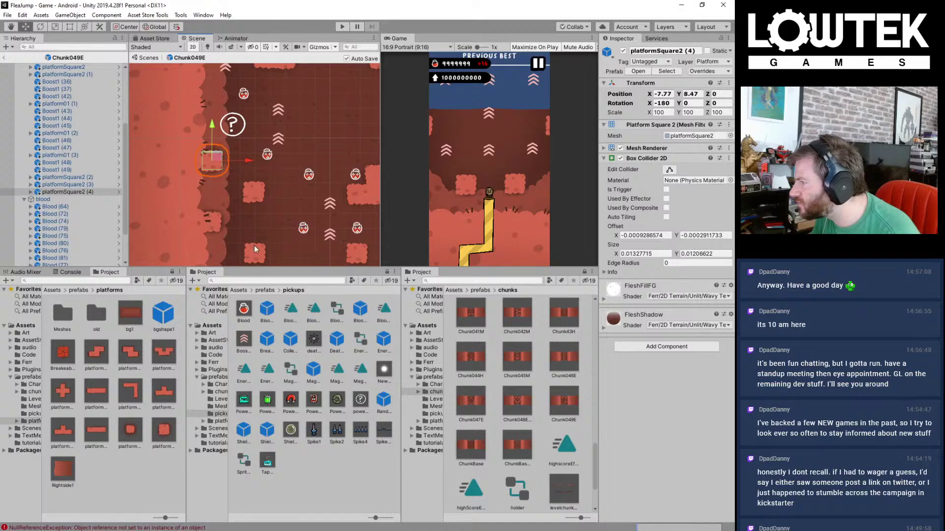
middle_click_drag(235, 129, 222, 192)
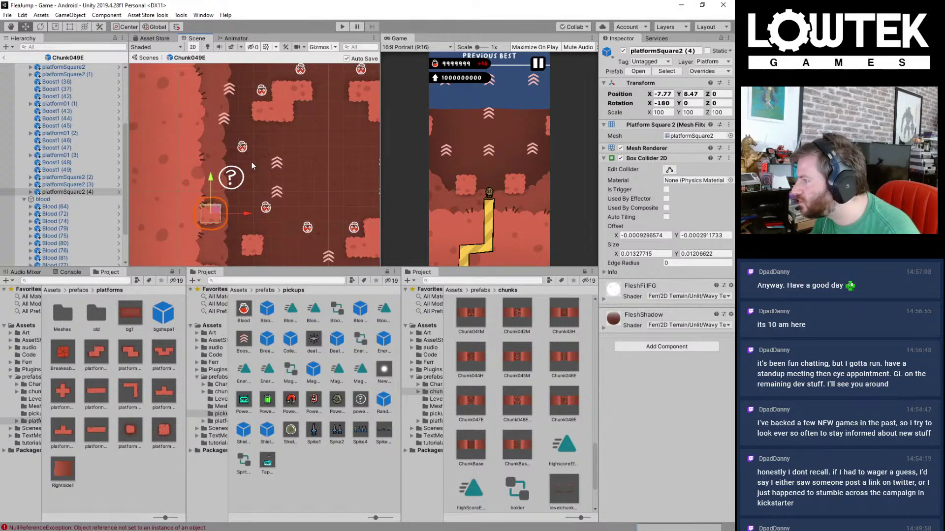
key("ctrl+d")
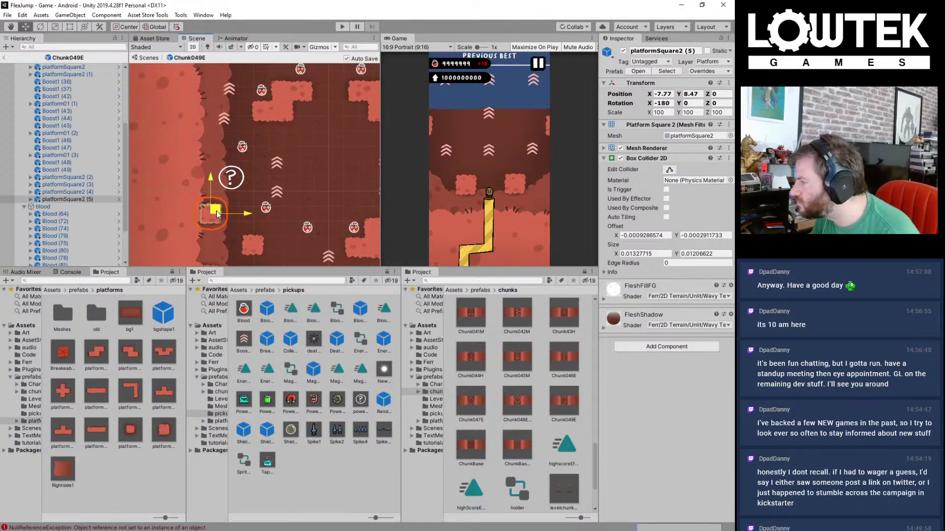
left_click_drag(216, 211, 269, 193)
Step: Move the two left boosts and the blood pickup beside the highest square platform toward the chunk's centre
left_click_drag(309, 137, 262, 204)
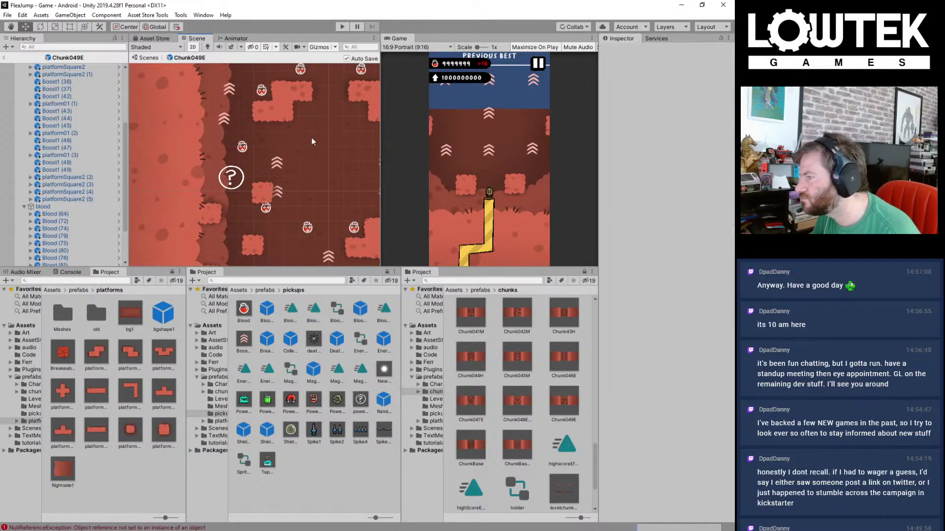
left_click_drag(312, 137, 260, 222)
left_click_drag(298, 184, 357, 183)
Step: Shift the powerupspawner closer to the left wall, to about X -6.89, Y 11.16
middle_click_drag(255, 173, 255, 191)
left_click(232, 194)
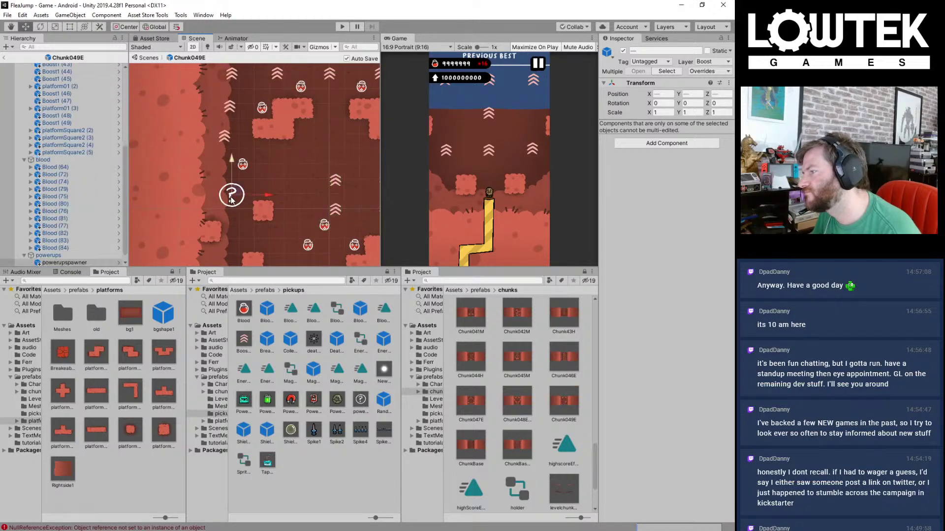
mouse_move(239, 194)
left_mouse_down()
mouse_move(271, 180)
mouse_move(235, 192)
left_mouse_up()
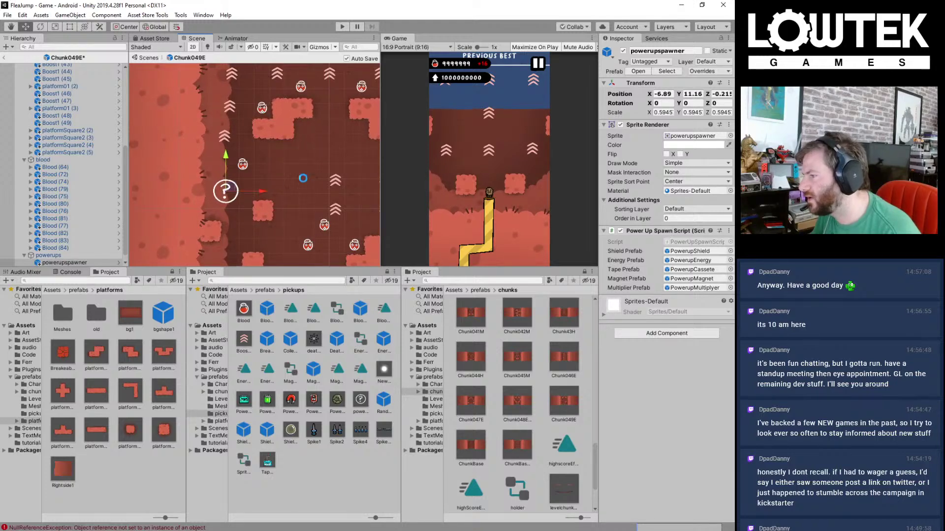
Step: Duplicate the lower boost of the right-hand pair and place the copy above the highest left-side square platform
left_click(336, 209)
key("ctrl+d")
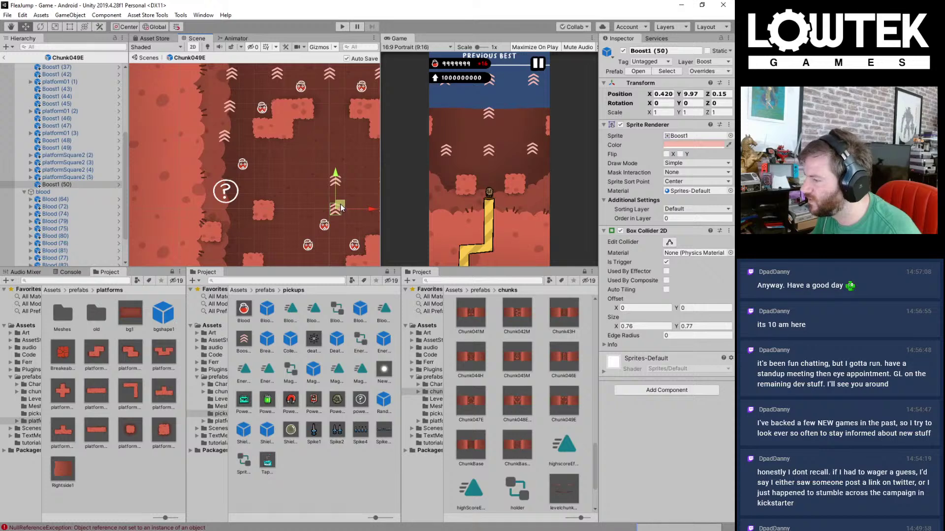
left_click_drag(344, 205, 264, 172)
Step: Delete the two stepped platforms in the centre and right of the chunk's upper area
middle_click_drag(283, 157, 225, 182)
left_click(237, 146)
key("Delete")
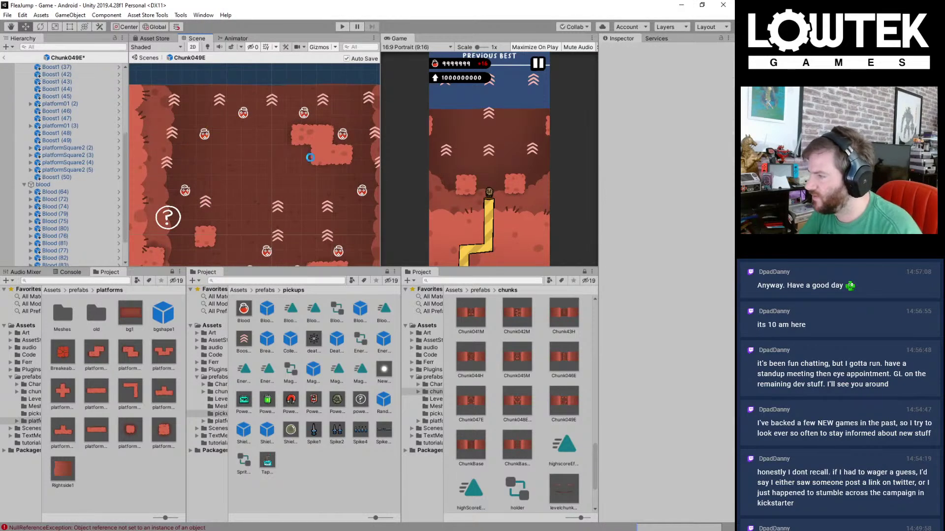
left_click(318, 148)
key("Delete")
Step: Delete the centre pair of boosts and the three blood pickups just beneath them
middle_click_drag(318, 149, 266, 161)
scroll(251, 133, "down", 2)
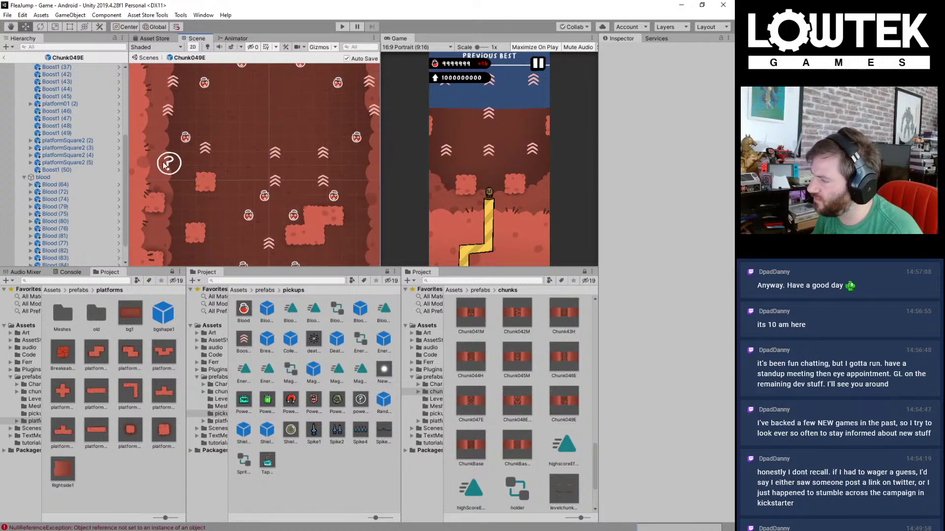
middle_click_drag(330, 166, 303, 162)
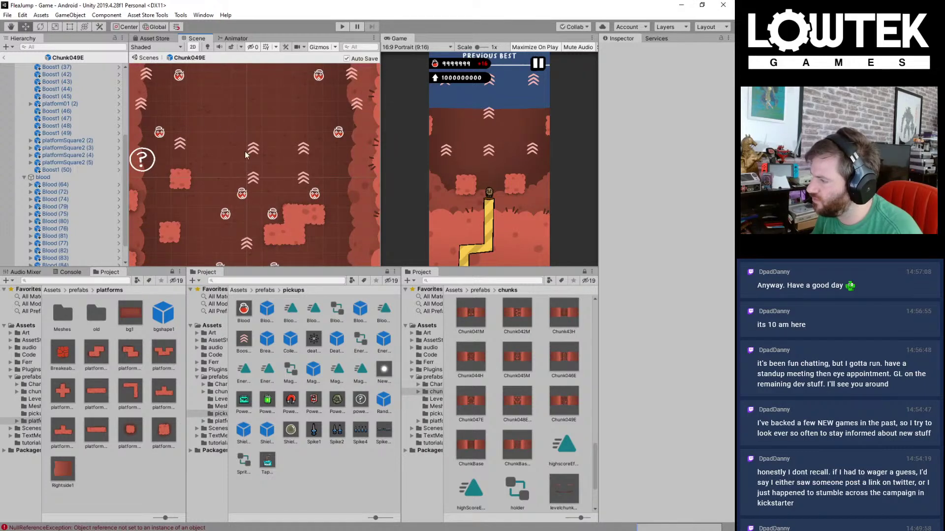
left_click_drag(231, 117, 275, 187)
key("Delete")
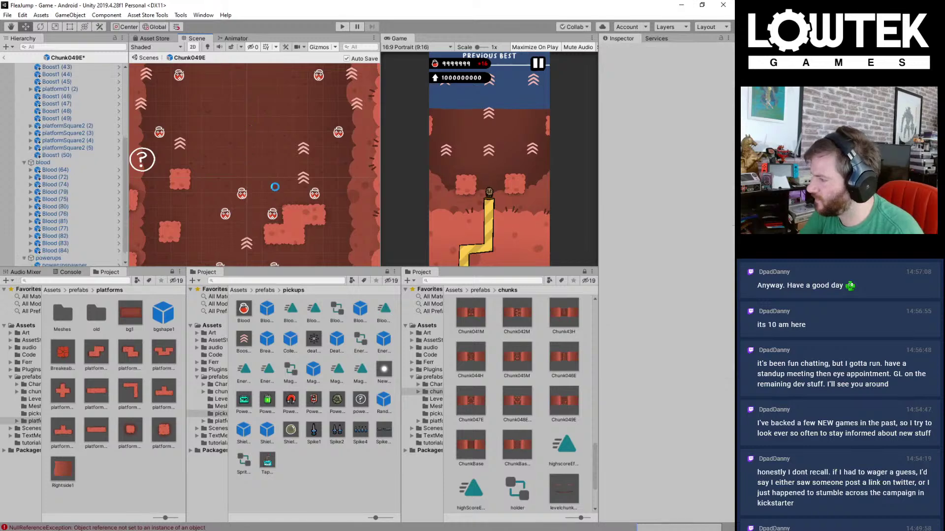
middle_click_drag(269, 189, 272, 166)
left_click_drag(212, 139, 297, 214)
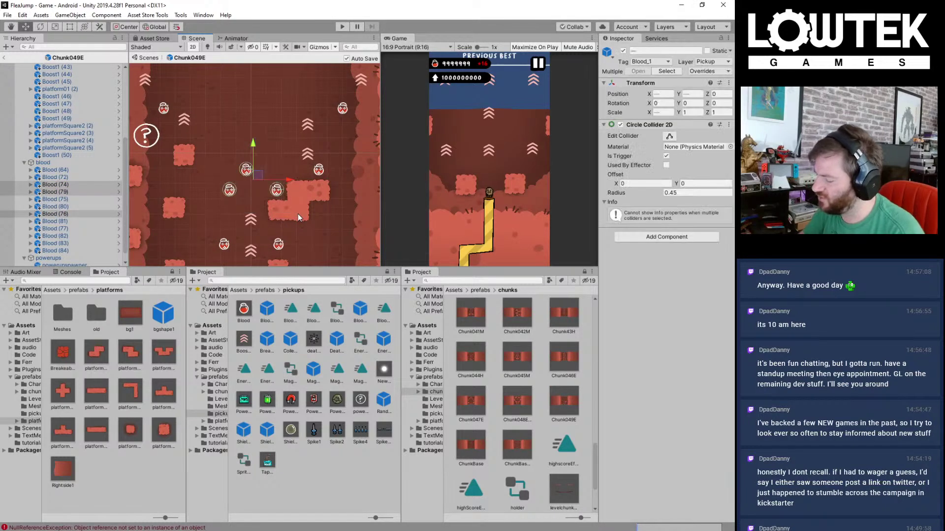
key("Delete")
Step: Delete the upper of the two lower-centre boosts and the blood pickup left of that column
middle_click_drag(278, 200, 290, 167)
left_click_drag(250, 168, 279, 202)
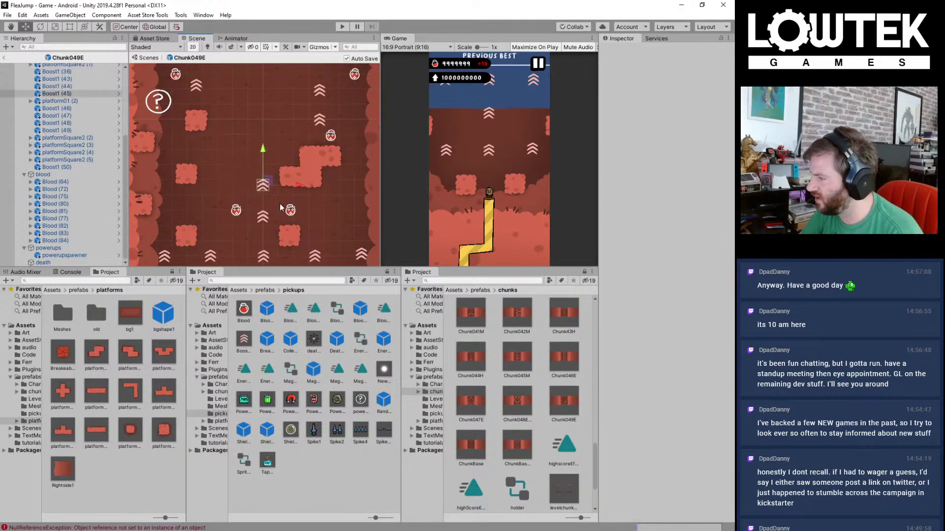
key("Delete")
left_click(238, 211)
key("Delete")
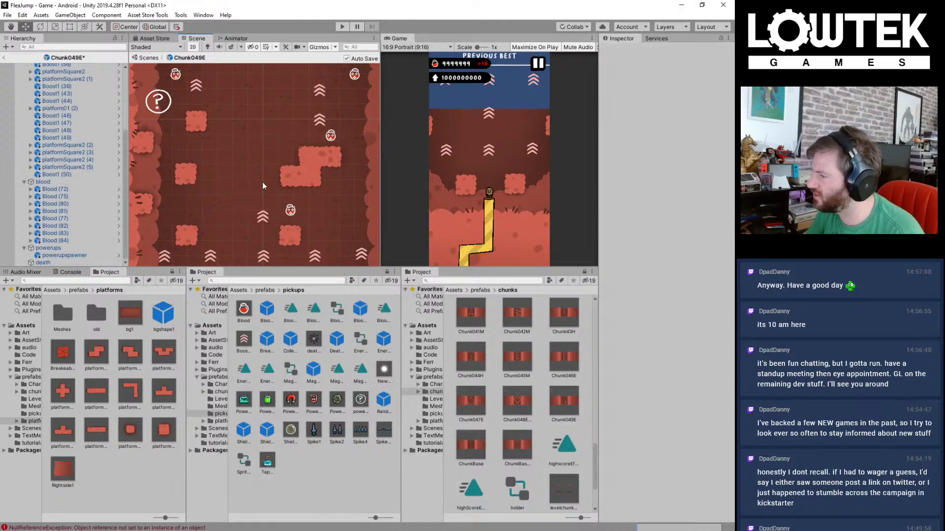
Step: Delete the remaining stepped platform near the right wall together with the blood pickup above it
middle_click_drag(340, 64, 319, 116)
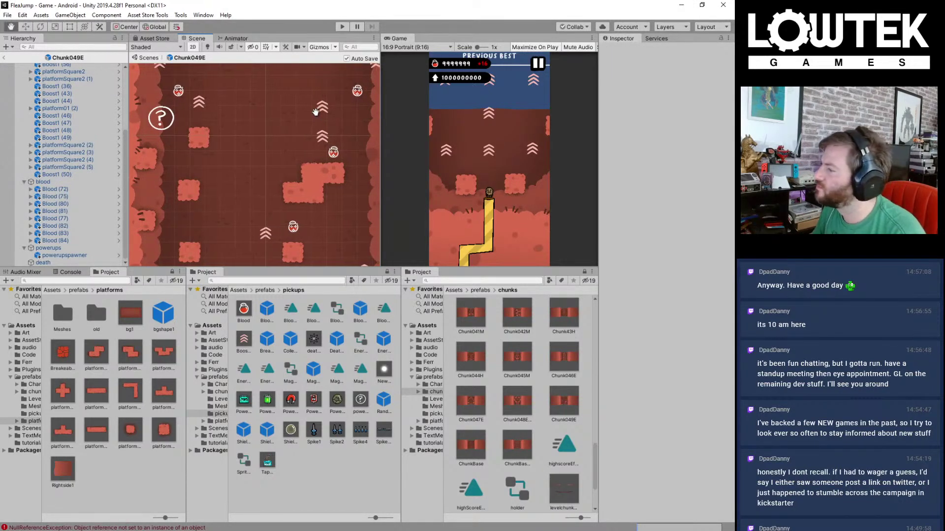
scroll(297, 140, "down", 2)
left_click_drag(345, 199, 272, 142)
key("Delete")
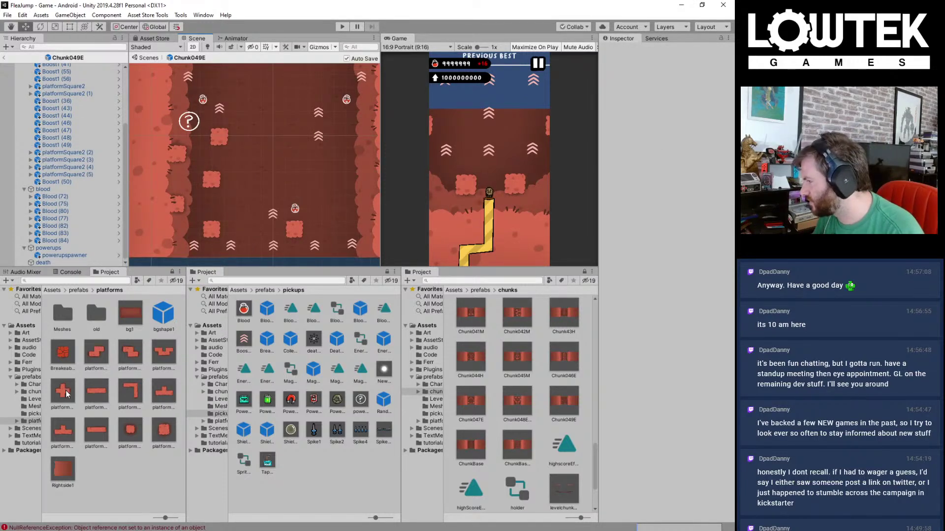
Step: Add the cross-shaped platform03 near the right wall at about X 5.15 and raise it above the lower square platforms
mouse_move(66, 394)
left_mouse_down()
mouse_move(131, 367)
mouse_move(88, 181)
mouse_move(90, 100)
left_mouse_up()
left_click_drag(281, 244, 346, 193)
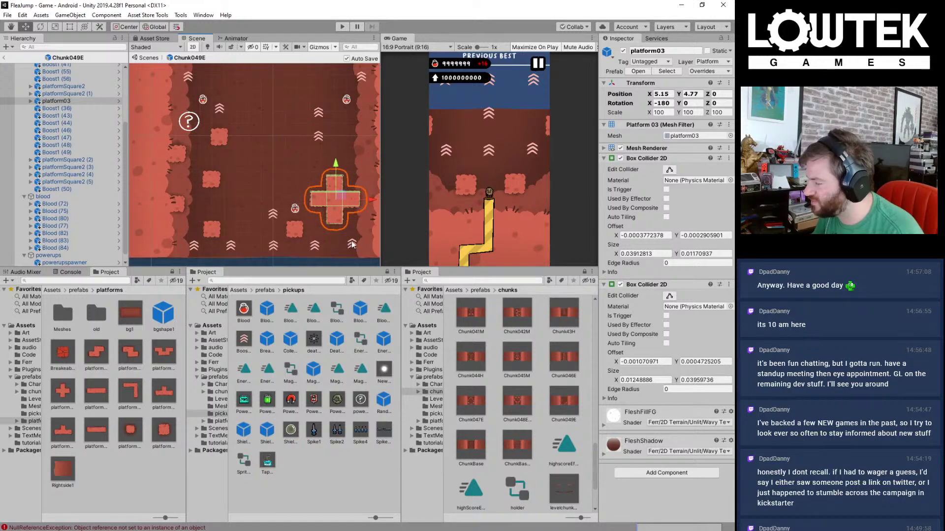
scroll(351, 244, "up", 3)
left_click(344, 222)
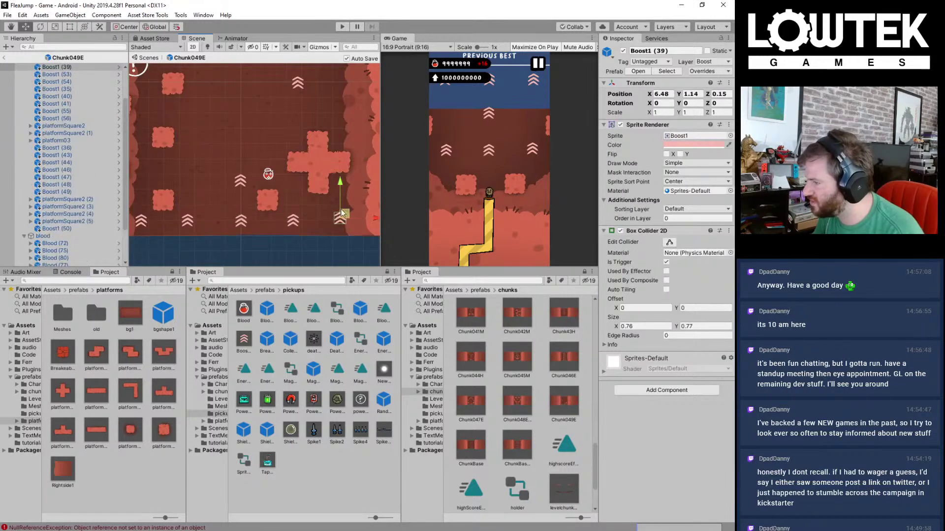
left_click(323, 156)
middle_click_drag(323, 155, 322, 192)
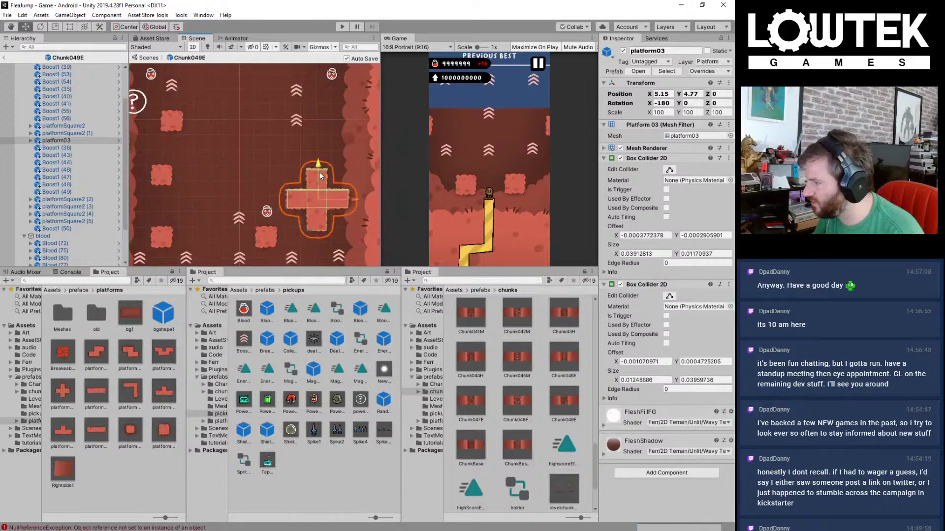
left_click_drag(318, 166, 319, 126)
Step: Duplicate the lower right square platform to about X 0.03, Y 4.84 and delete the boost directly beneath the copy
left_click(272, 236)
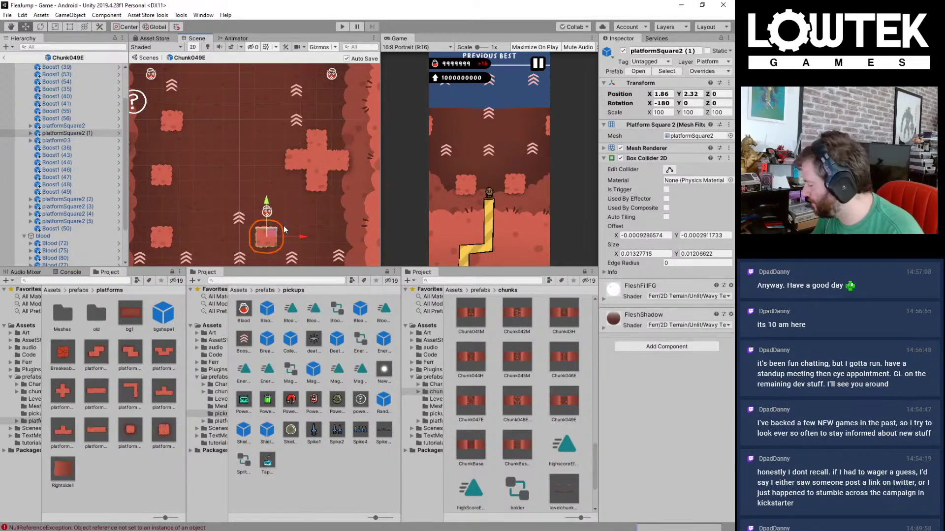
key("ctrl+d")
left_click_drag(273, 233, 246, 193)
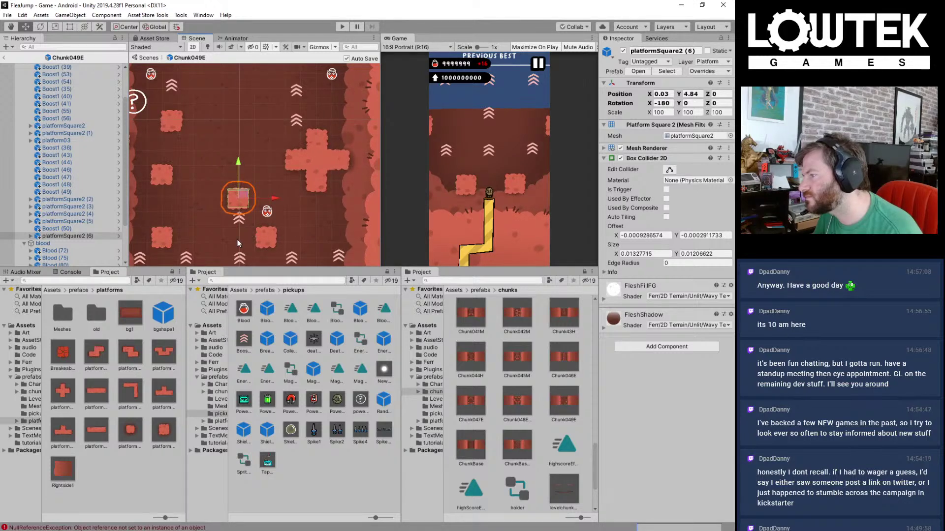
left_click_drag(226, 237, 257, 207)
key("Delete")
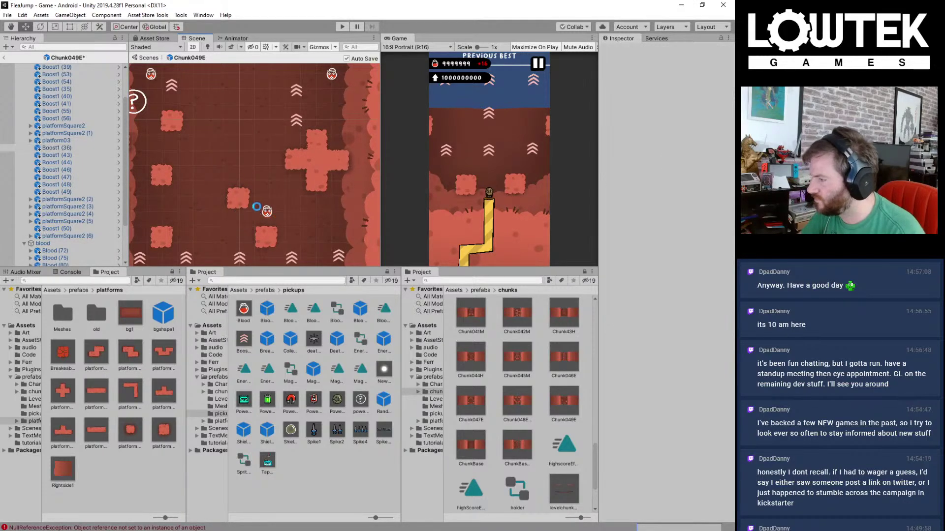
Step: Duplicate the new centre square platform to about X -0.93, Y 7.15 and shift the original to about X 0.51, Y 4.84
left_click(241, 198)
key("ctrl+d")
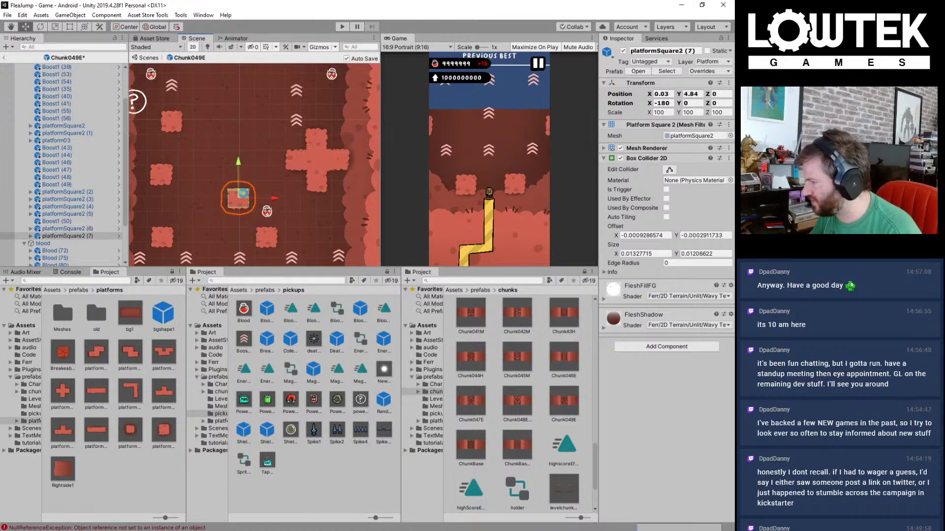
left_click_drag(243, 194, 277, 197)
key("ctrl+d")
key("Delete")
left_click(206, 163)
left_click(241, 199)
Step: Delete the lower boost directly above the cross-shaped platform
middle_click_drag(273, 160, 234, 169)
middle_click_drag(309, 145, 297, 158)
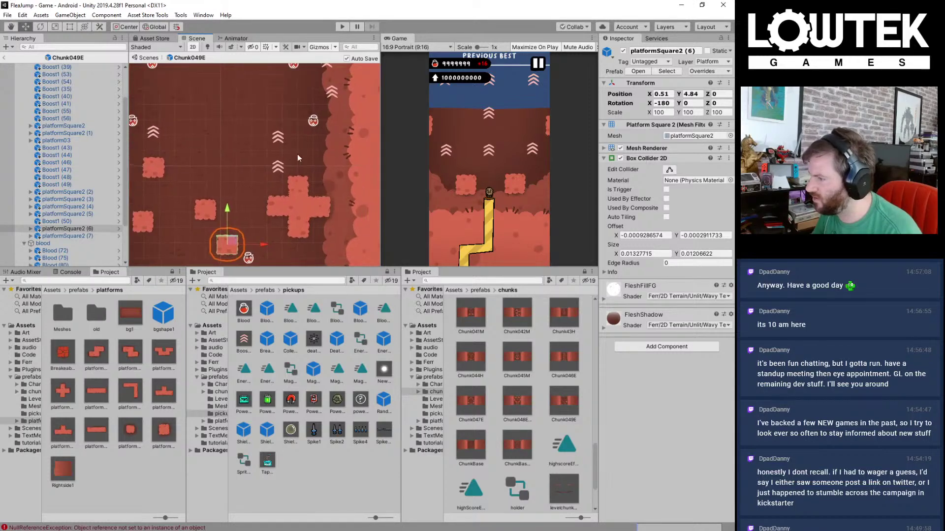
left_click(279, 168)
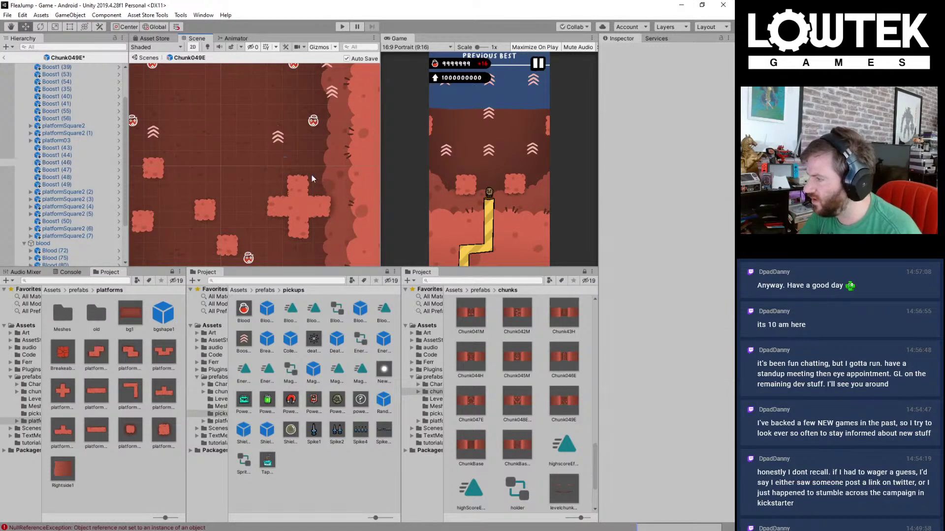
Step: Duplicate the right blood pickup three times, placing the copies around the cross platform's top, one at about X 6.48, Y 8.88
left_click(313, 120)
key("ctrl+d")
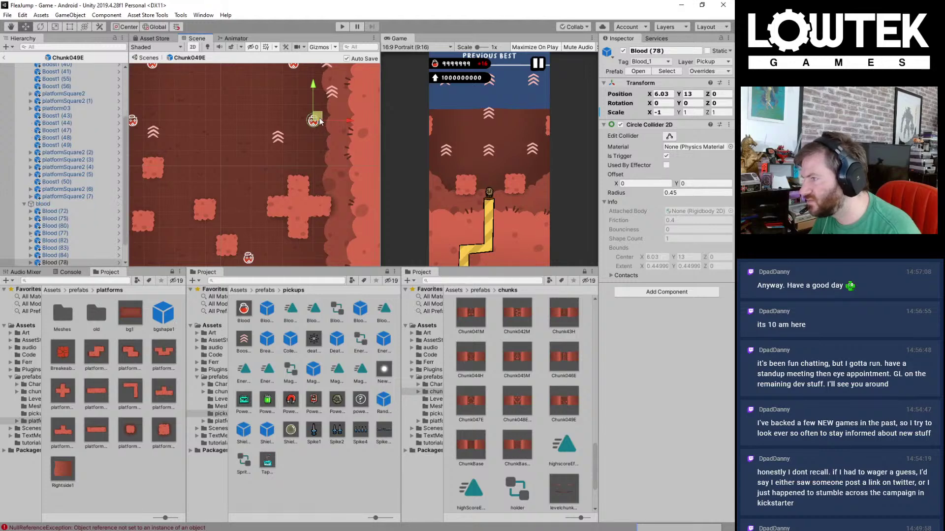
left_click_drag(317, 119, 328, 184)
key("ctrl+d")
key("ctrl+d")
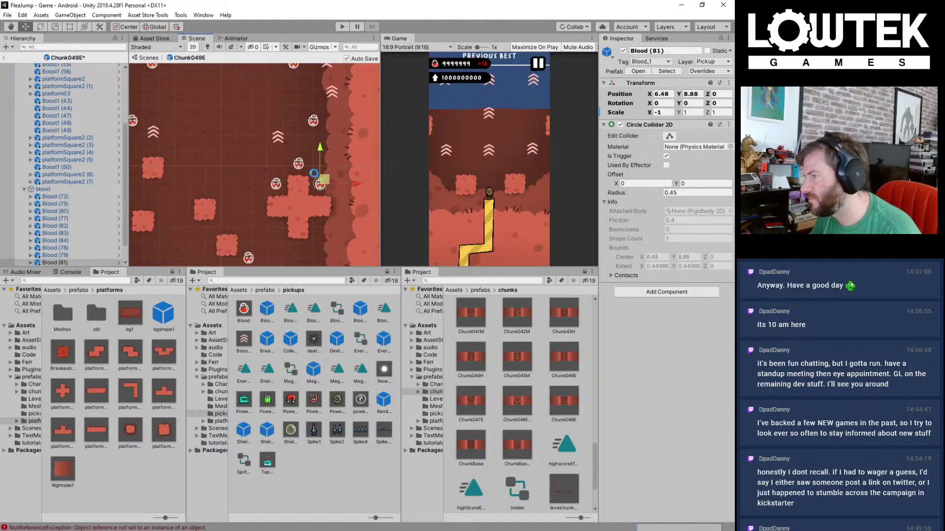
Step: Duplicate the upper centre square platform to about X 2.2, Y 11.45 and move the adjacent boost to the right wall at X 7.35, Y 11.46
left_click(214, 203)
middle_click_drag(228, 172, 235, 180)
key("ctrl+d")
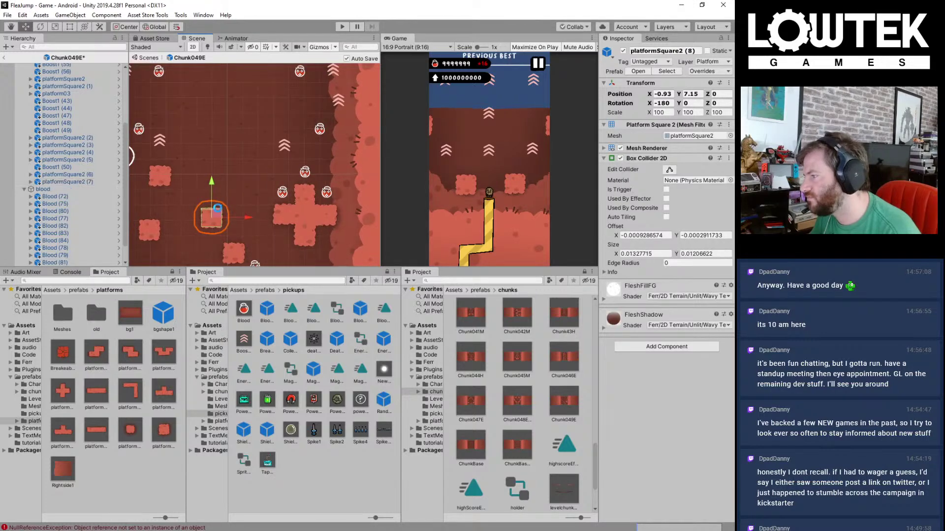
left_click_drag(218, 213, 267, 148)
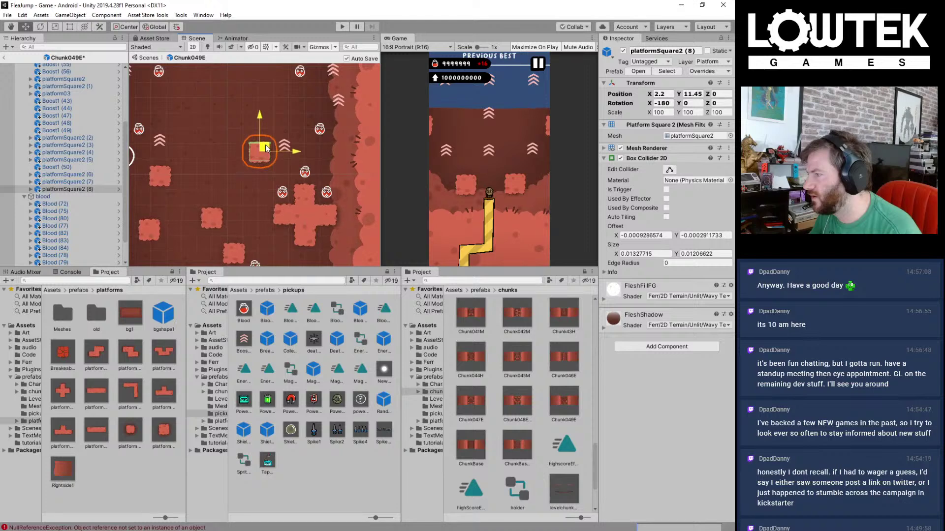
scroll(285, 153, "up", 3)
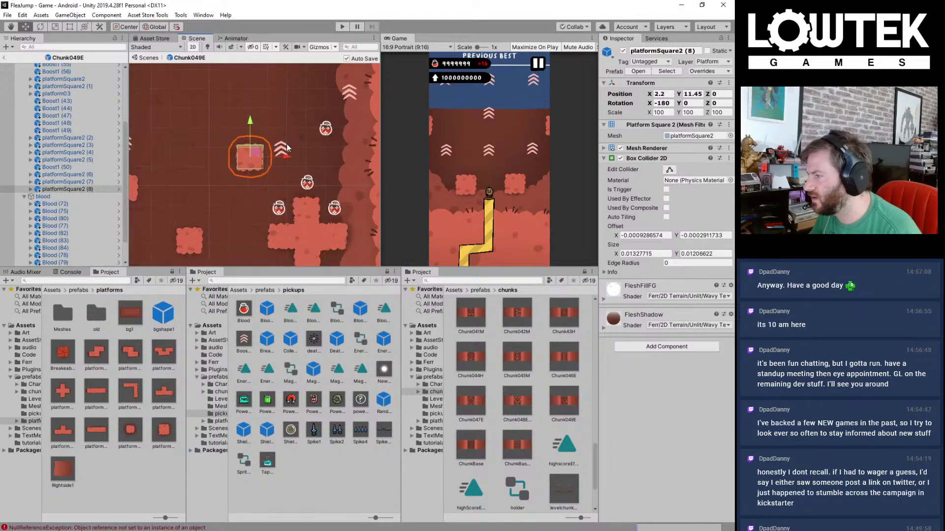
left_click_drag(285, 152, 376, 158)
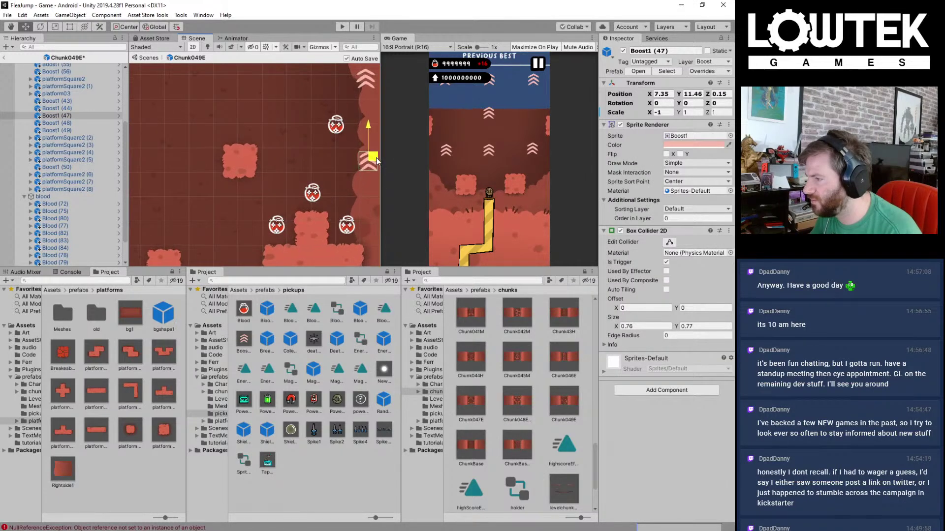
Step: Move the right blood pickup down beside the one above the cross and duplicate it to the other side at about X 3.55, Y 10.16
middle_click_drag(376, 158, 302, 175)
left_click(279, 139)
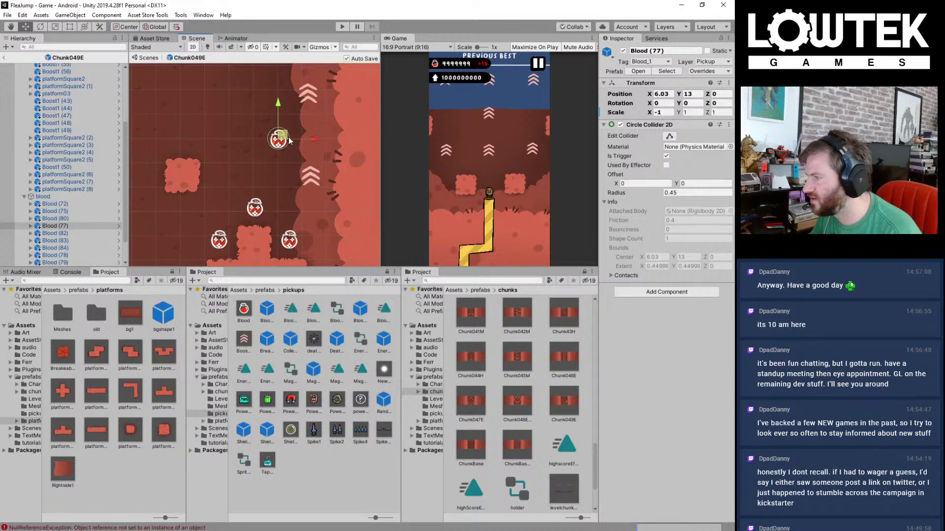
left_click_drag(287, 140, 228, 208)
key("ctrl+d")
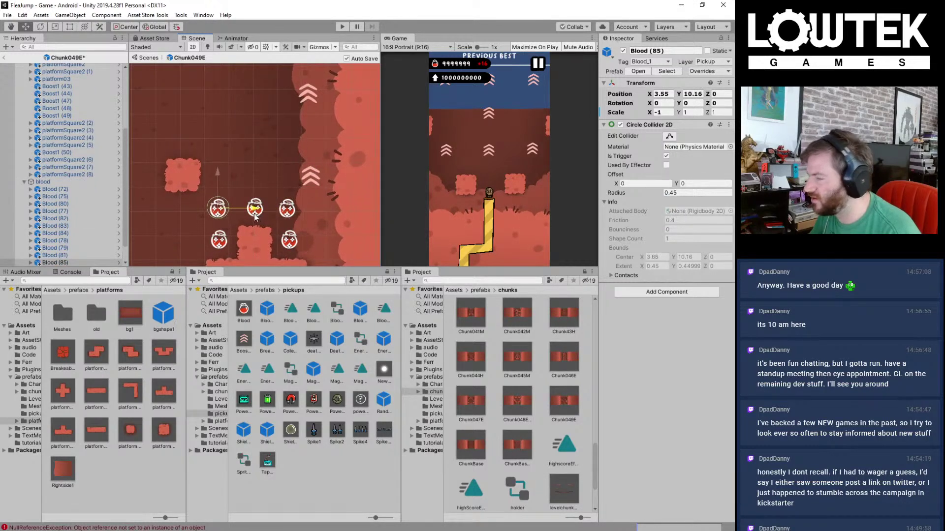
Step: Duplicate the square platform beside the power-up spawner three times, staggering the copies across the chunk's upper area up to about X 2.22, Y 15.99
scroll(262, 143, "down", 5)
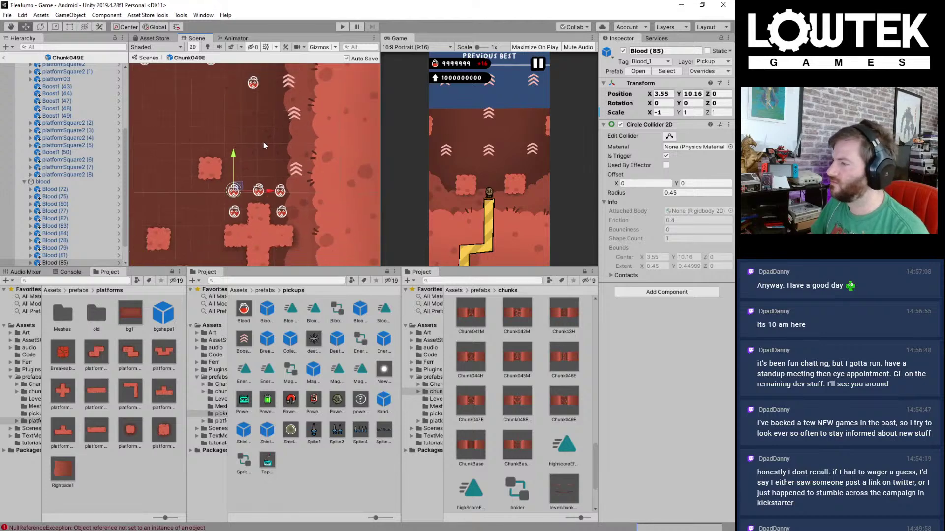
middle_click_drag(276, 123, 309, 125)
scroll(261, 143, "up", 2)
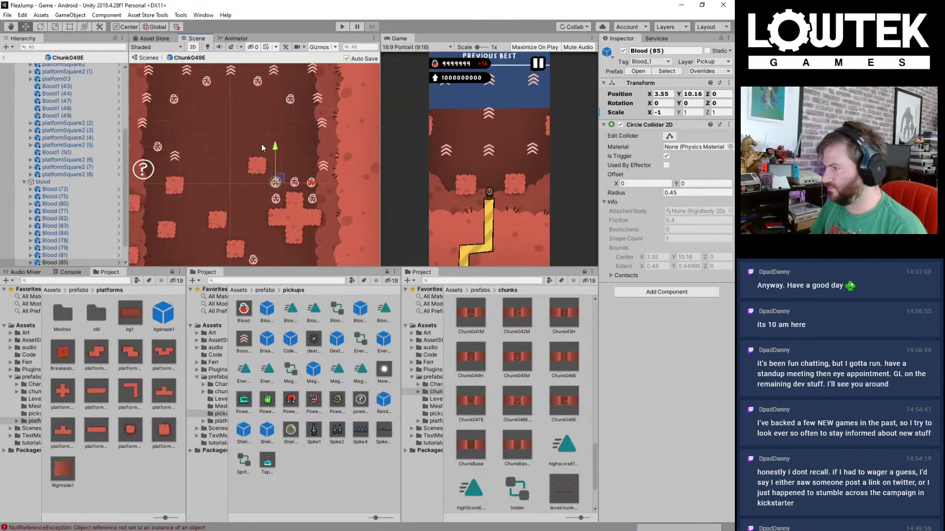
middle_click_drag(195, 149, 250, 158)
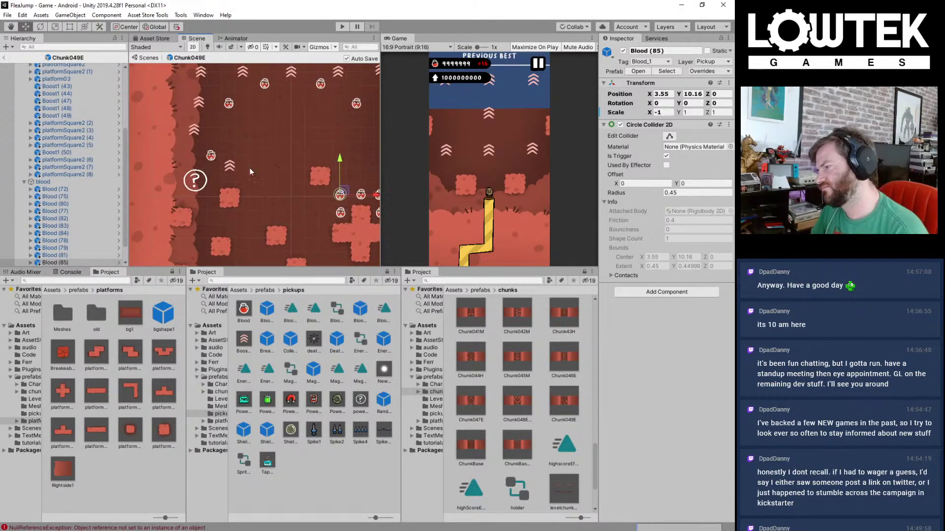
left_click(229, 200)
key("ctrl+d")
left_click_drag(235, 196, 367, 131)
key("ctrl+d")
middle_click_drag(333, 164, 249, 178)
scroll(281, 155, "up", 2)
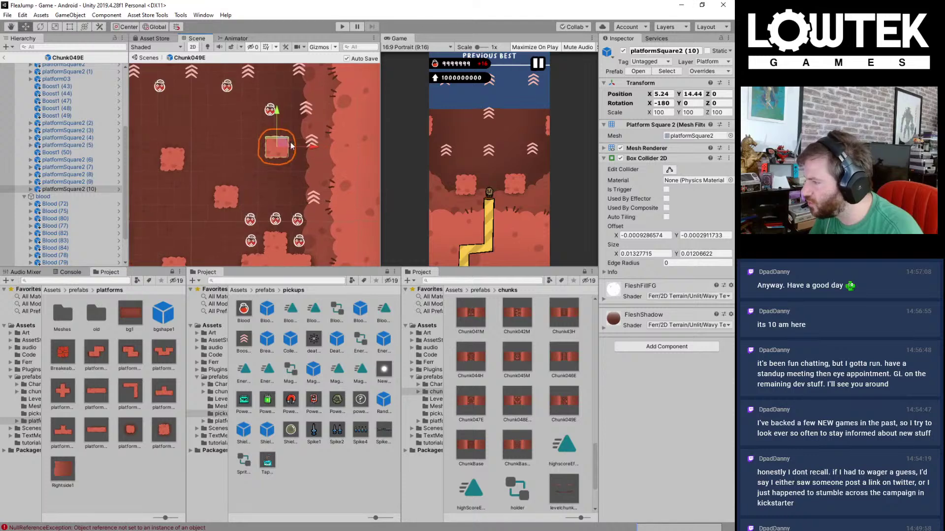
left_click_drag(282, 143, 235, 119)
key("ctrl+d")
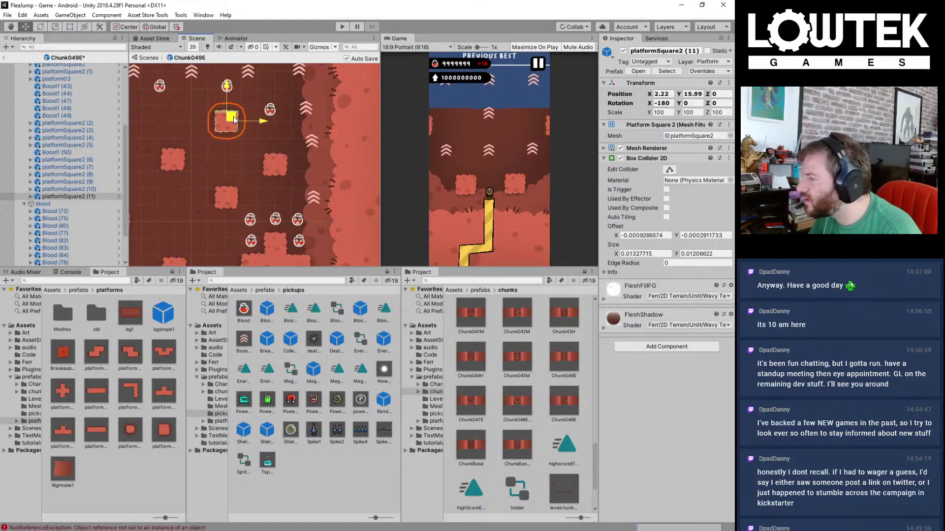
Step: Delete the two upper boosts along the right wall
left_click_drag(297, 89, 329, 153)
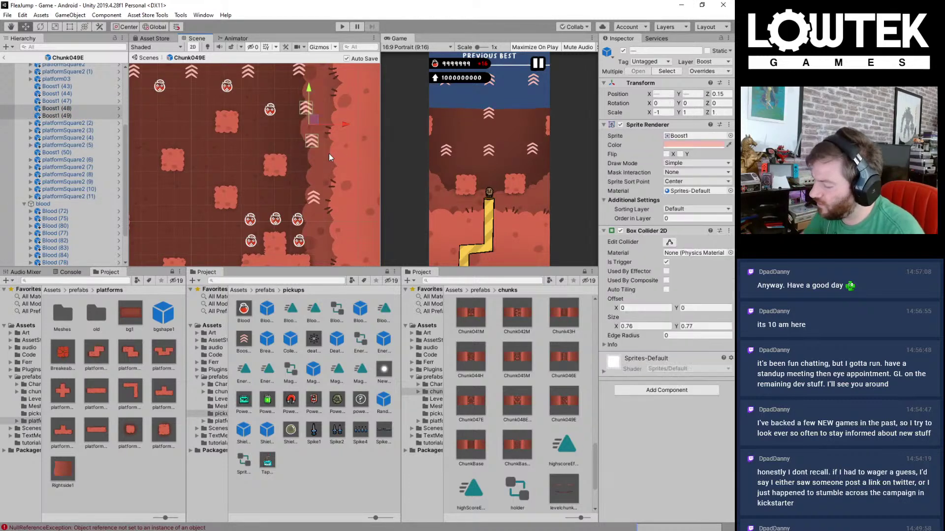
key("Delete")
scroll(250, 155, "down", 2)
Step: Nudge the lower left-wall boost slightly toward the centre, roughly in line with the boost above it
mouse_move(259, 129)
middle_mouse_down()
mouse_move(245, 129)
mouse_move(257, 145)
middle_mouse_up()
left_click(184, 142)
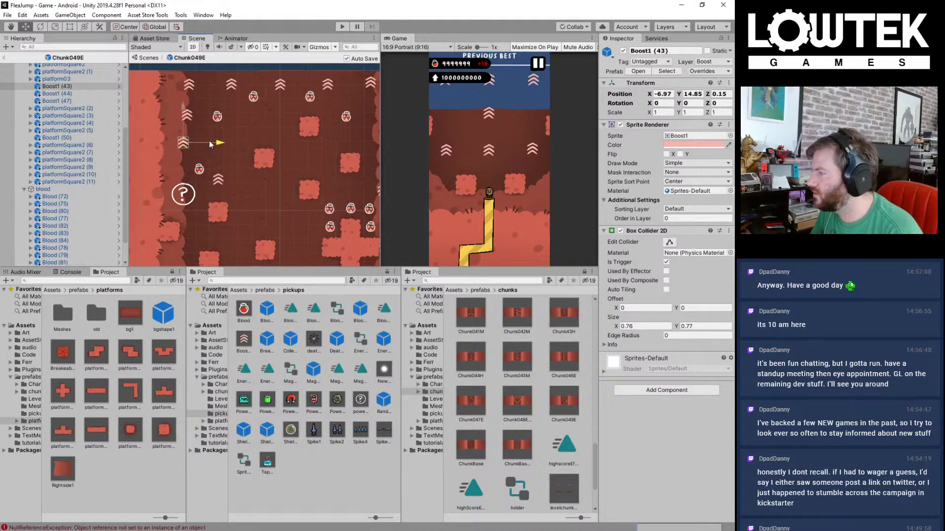
left_click_drag(217, 143, 224, 143)
left_click_drag(170, 73, 205, 147)
left_click(215, 123)
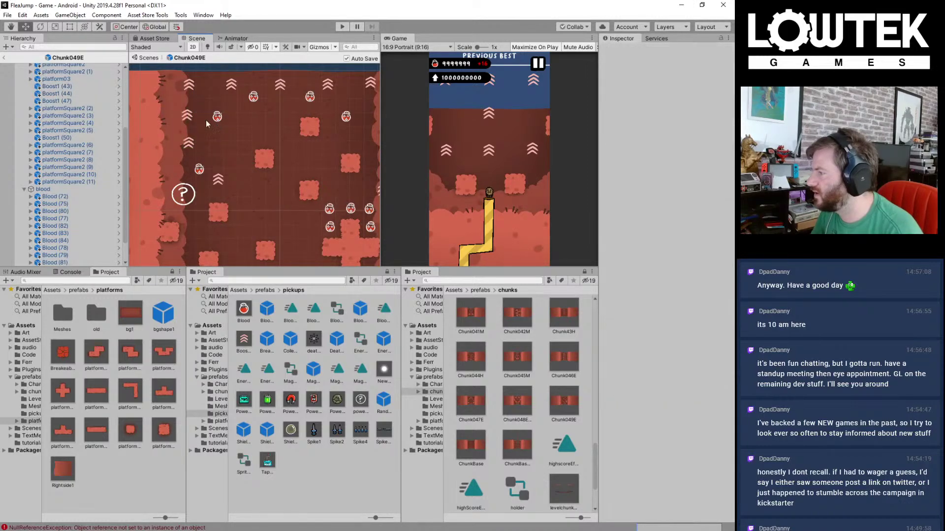
Step: Nudge the upper left-wall boost to about X -6.52 and move the two upper-left blood pickups down above nearby square platforms
left_click(191, 117)
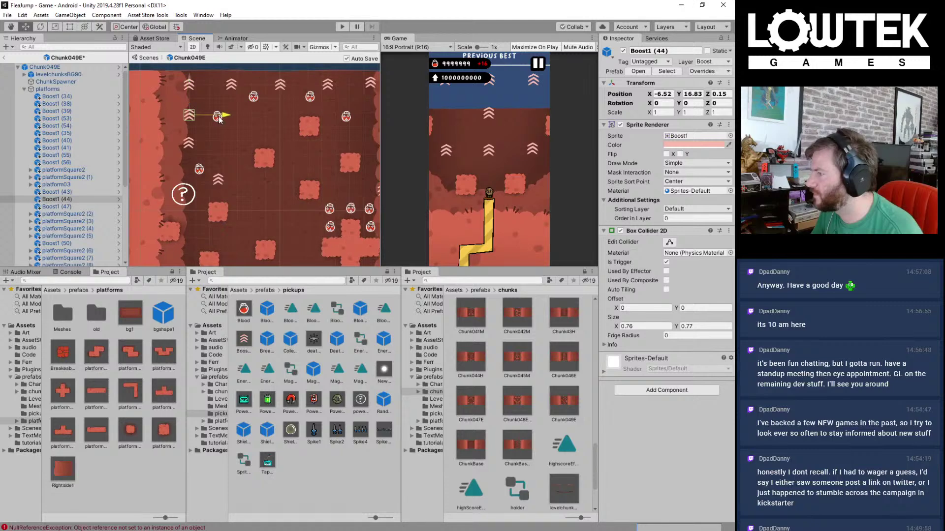
left_click_drag(217, 116, 263, 138)
left_click(253, 97)
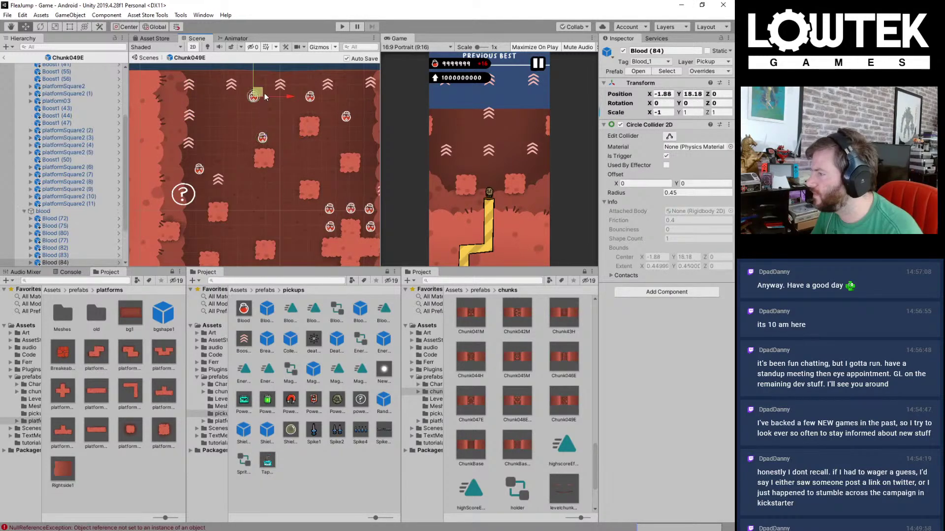
left_click_drag(257, 93, 314, 165)
Step: Duplicate the moved blood pickup, place the copies above the square platforms descending through the lower centre of the chunk, and save
middle_click_drag(314, 165, 285, 129)
key("ctrl+d")
left_click_drag(285, 129, 265, 218)
key("ctrl+d")
key("ctrl+s")
Step: Move the upper-right blood pickups above their square platforms at about X 5.14, Y 14.88 and X 2.16, Y 17.55, and save
left_click(319, 77)
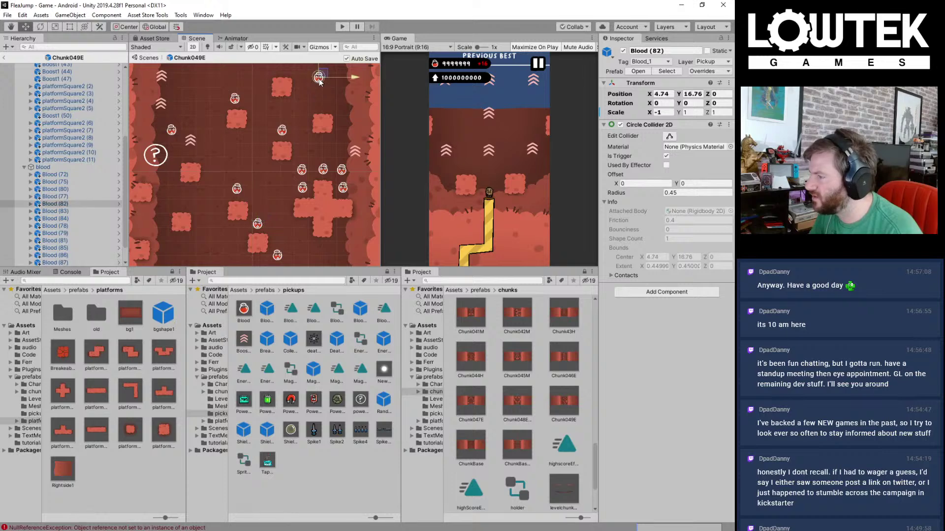
middle_click_drag(323, 72, 308, 131)
left_click_drag(308, 130, 313, 157)
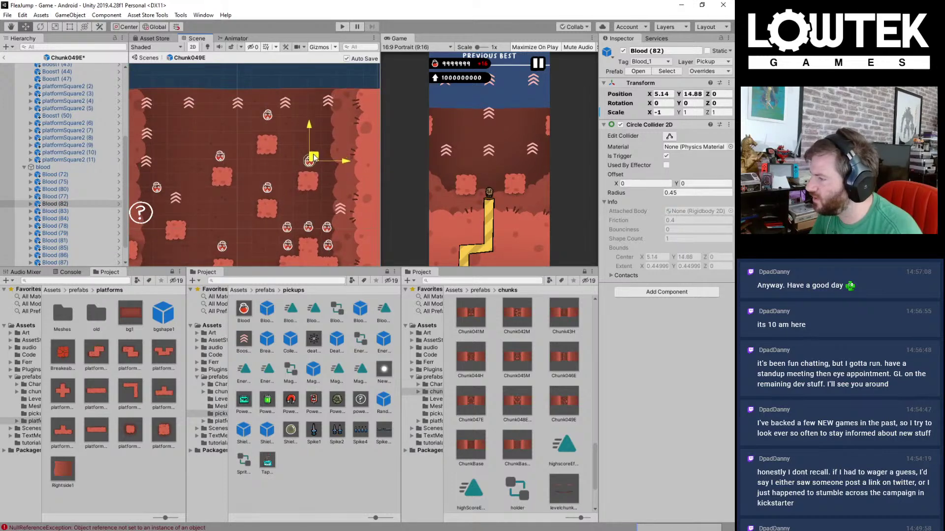
left_click(271, 114)
left_click_drag(272, 115, 272, 124)
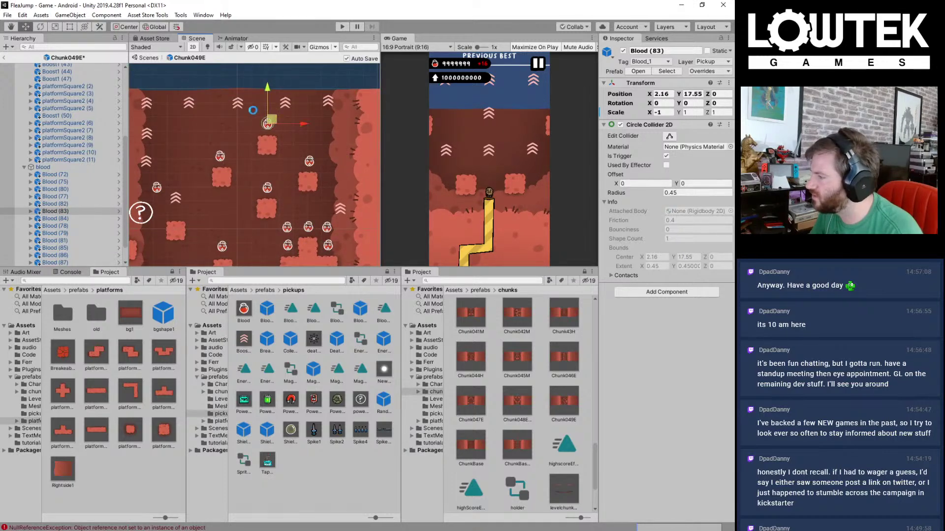
key("ctrl+s")
Step: Duplicate the middle boost of the top row, place the copy at about X -1.5, Y 17.34, and save the chunk
left_click(242, 105)
scroll(244, 105, "up", 2)
scroll(249, 106, "up", 1)
key("ctrl+d")
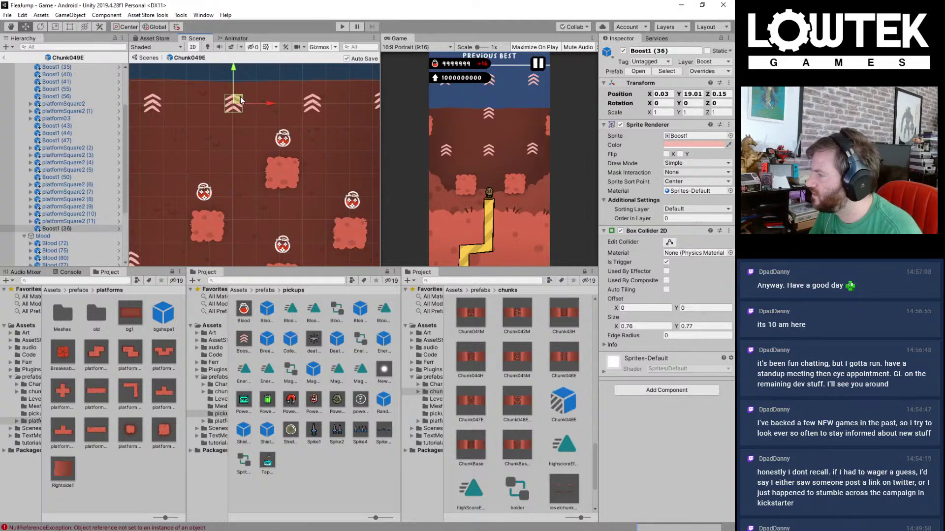
left_click_drag(238, 100, 205, 140)
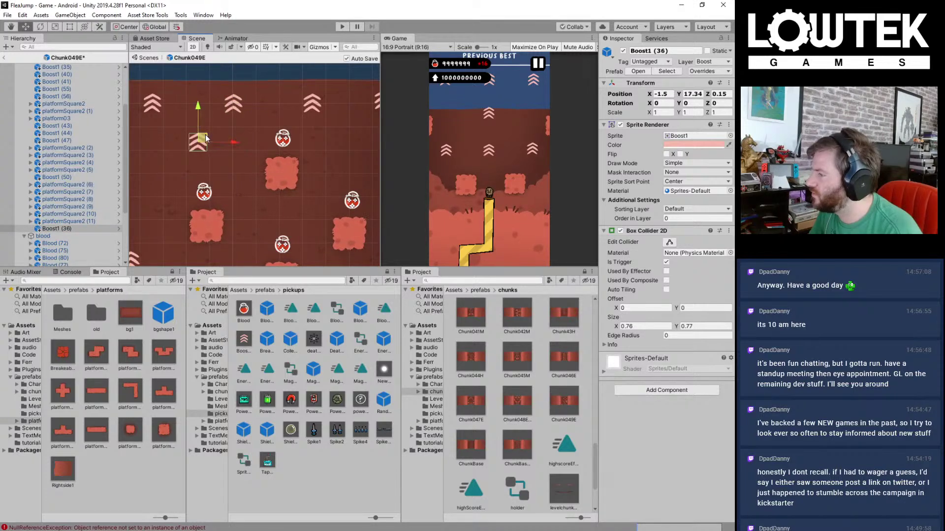
key("ctrl+s")
Step: Duplicate the new boost and move the copy horizontally to the far side of the uppermost square platform
key("ctrl+d")
left_click(283, 139)
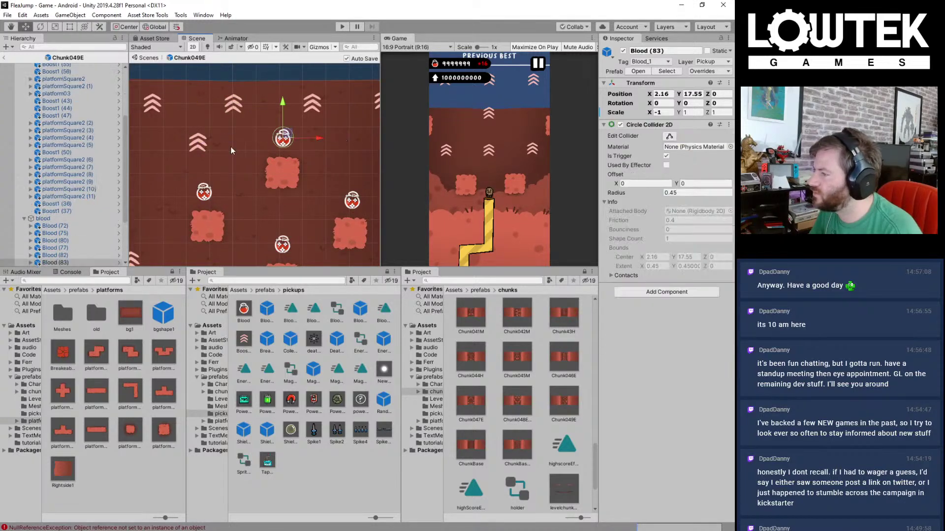
left_click(197, 143)
left_click(197, 144)
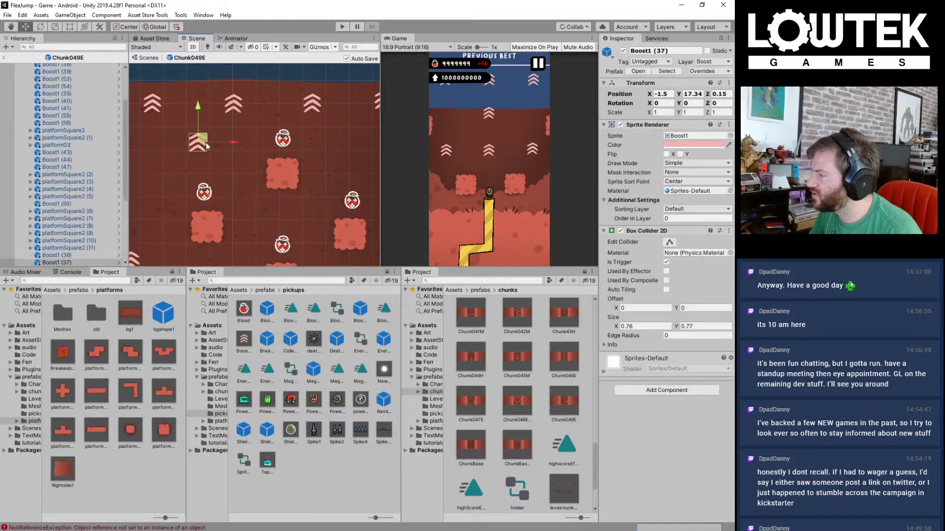
left_click_drag(213, 143, 364, 143)
Step: Duplicate the right-wall boost and raise the copy directly above it to about Y 13.64
middle_click_drag(348, 174, 297, 145)
scroll(253, 141, "down", 8)
left_click(326, 175)
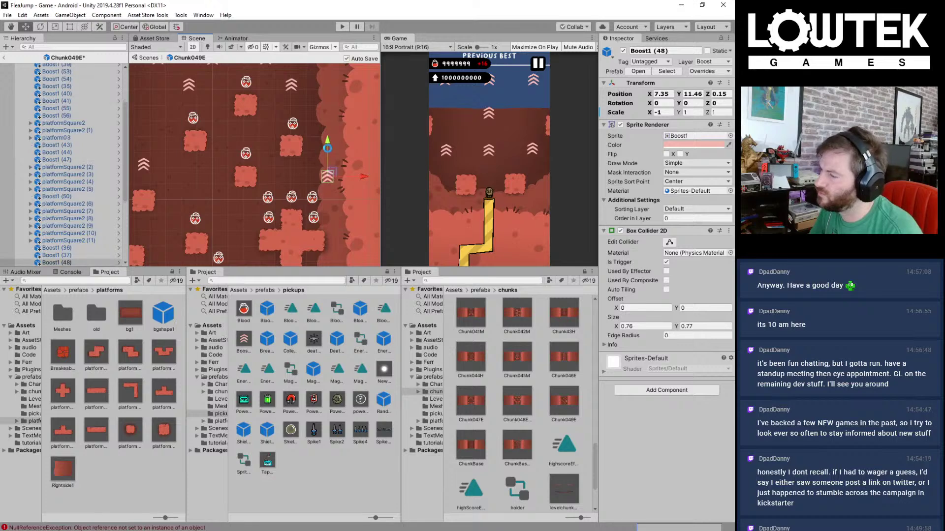
left_click_drag(326, 143, 333, 110)
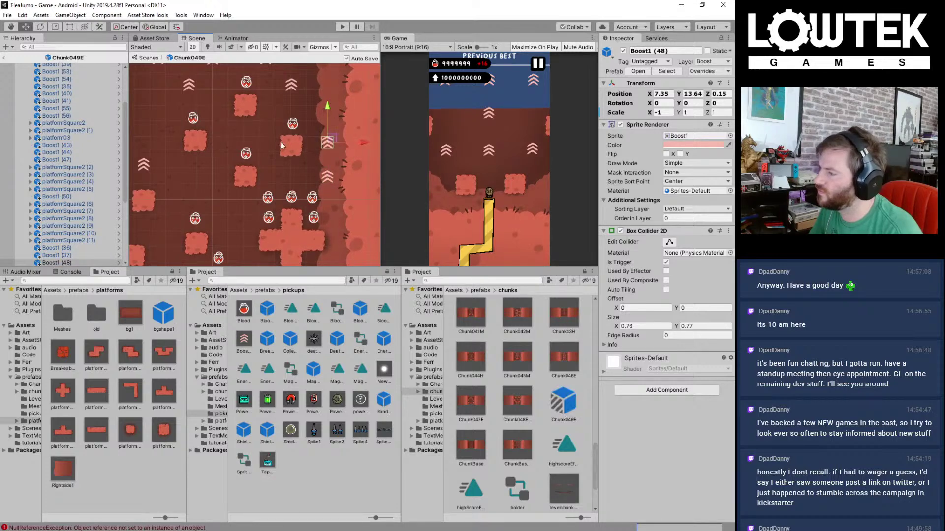
Step: Move the square platform beside the power-up spawner to about X -4.94, in line with the square platform below it
middle_click_drag(289, 137, 333, 82)
scroll(311, 116, "down", 5)
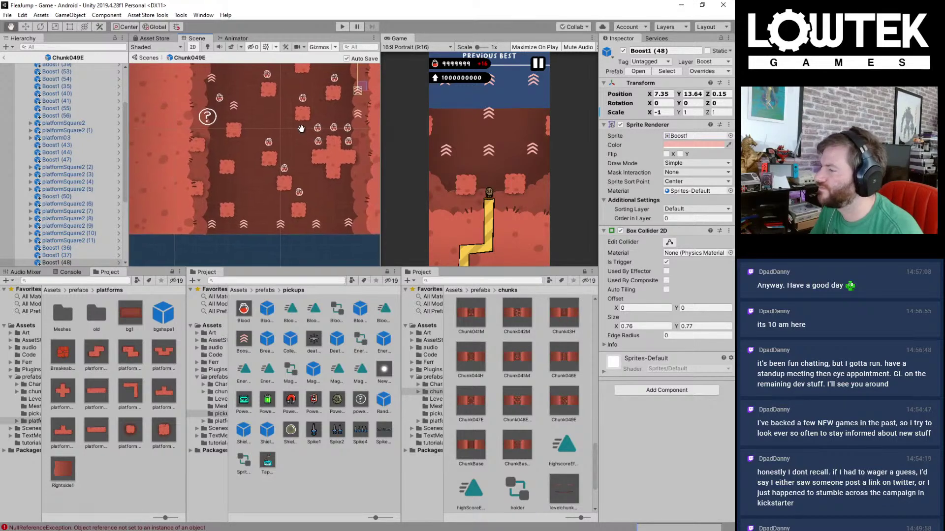
scroll(271, 164, "up", 2)
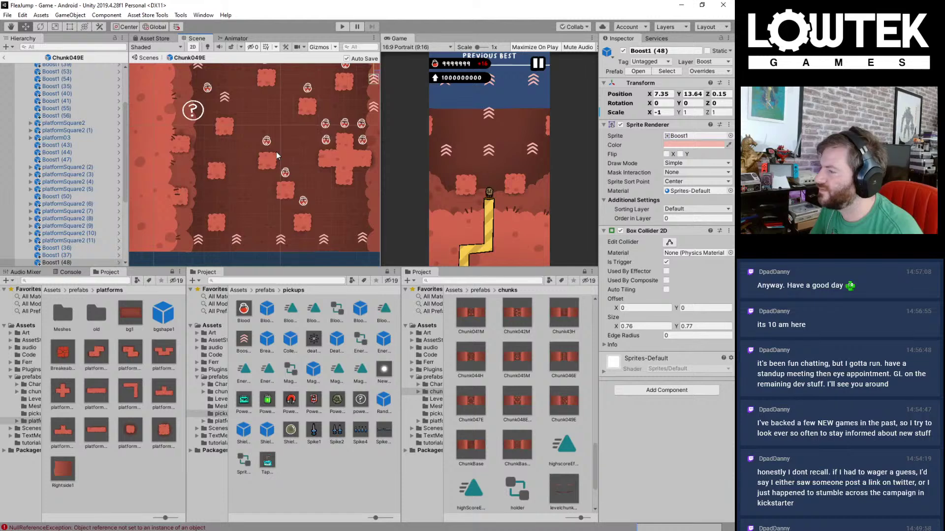
middle_click_drag(263, 169, 270, 164)
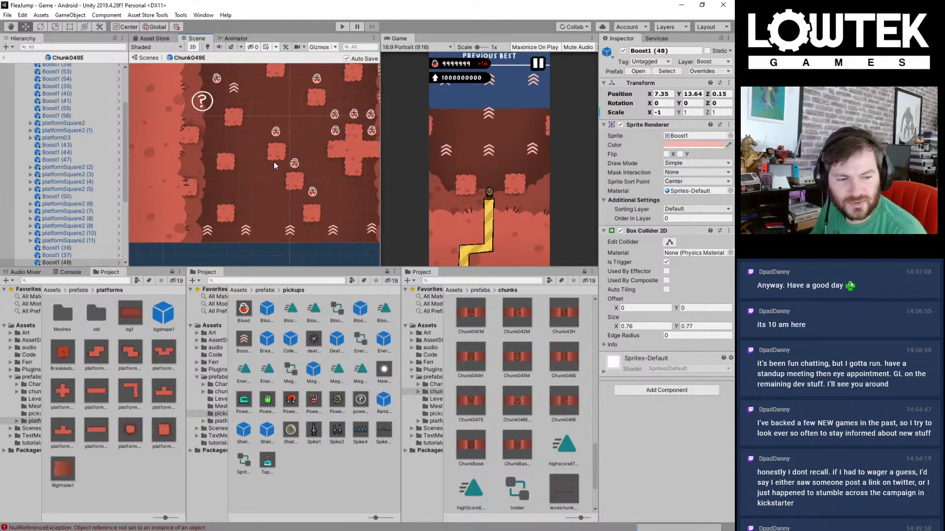
scroll(276, 161, "down", 2)
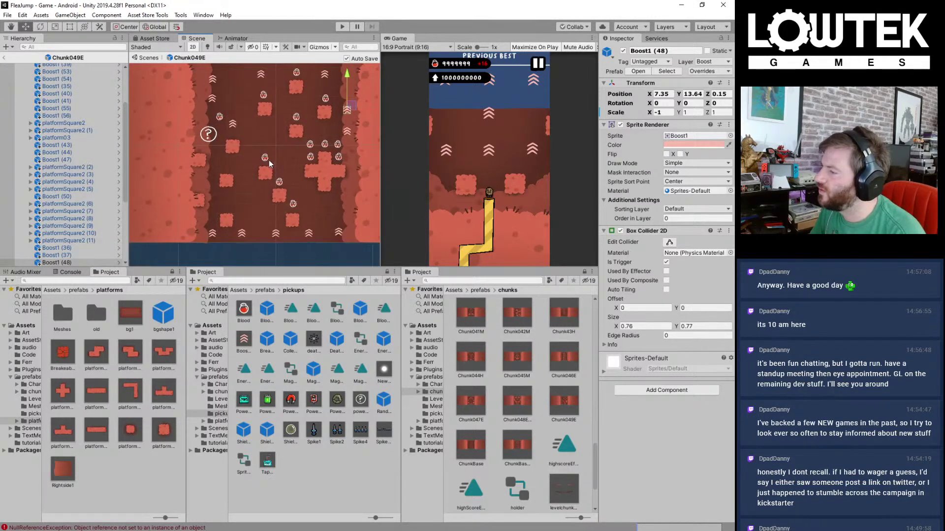
scroll(268, 161, "up", 1)
left_click(217, 185)
scroll(219, 185, "up", 2)
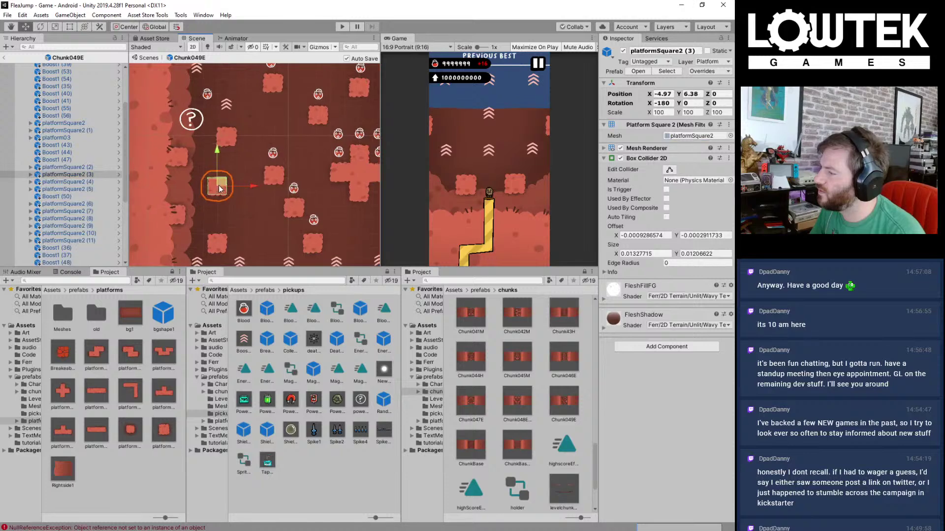
left_click(226, 127)
scroll(226, 127, "up", 1)
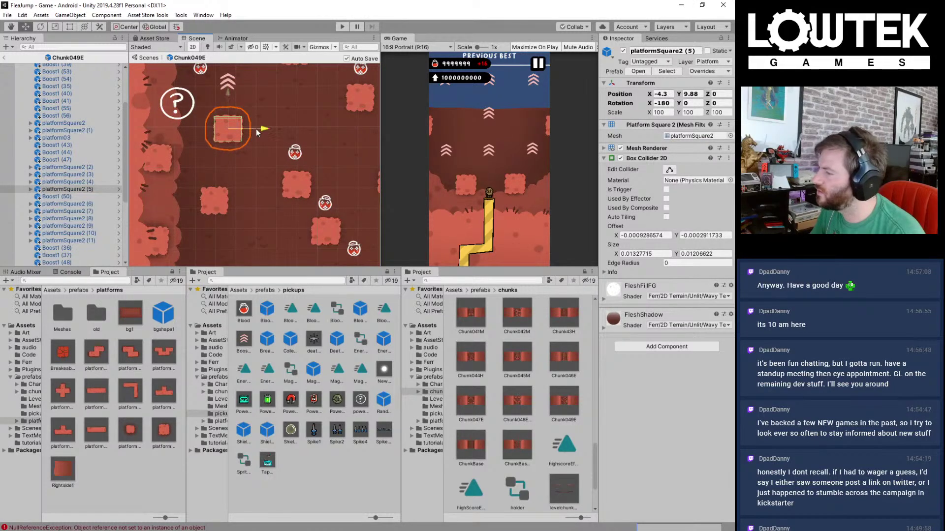
left_click_drag(256, 128, 244, 134)
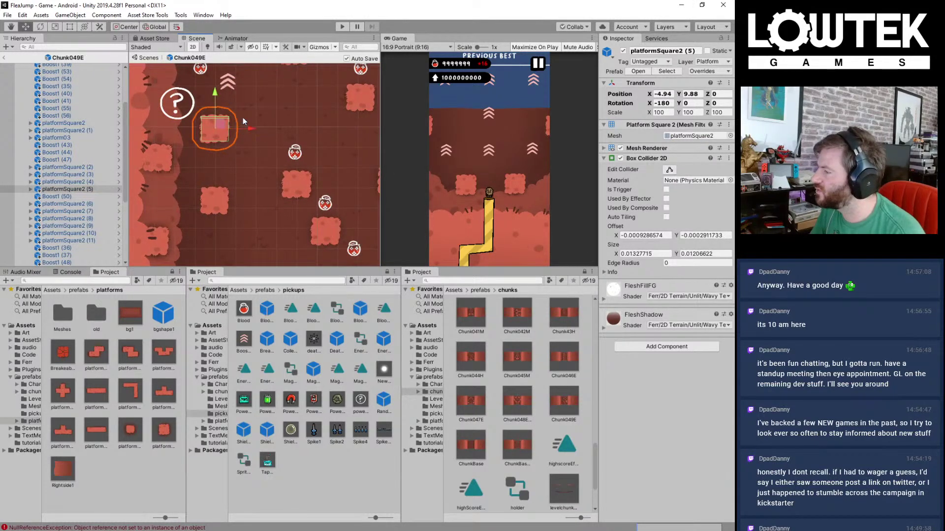
Step: Shift the boost and blood pickup above the power-up spawner together toward the left wall, aligning the boost with the square platform below
scroll(242, 134, "down", 2)
left_click(228, 115)
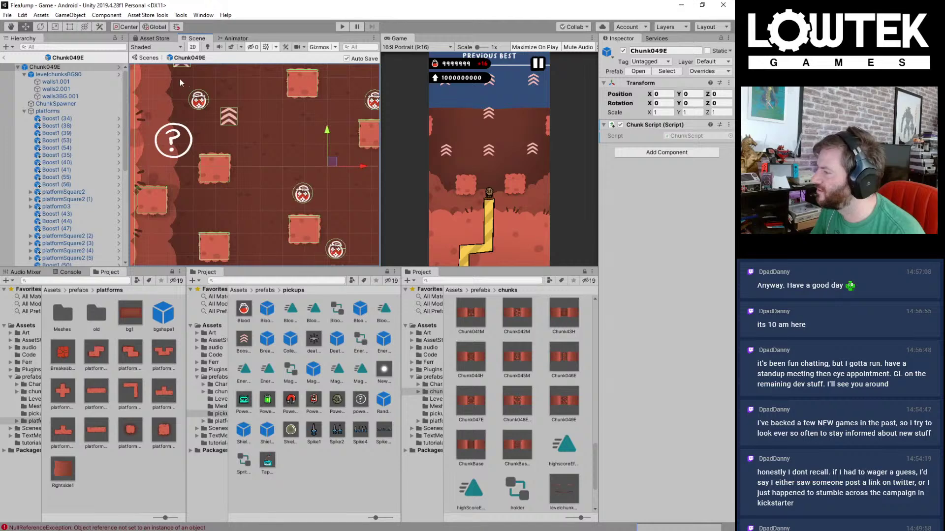
left_click_drag(180, 83, 238, 113)
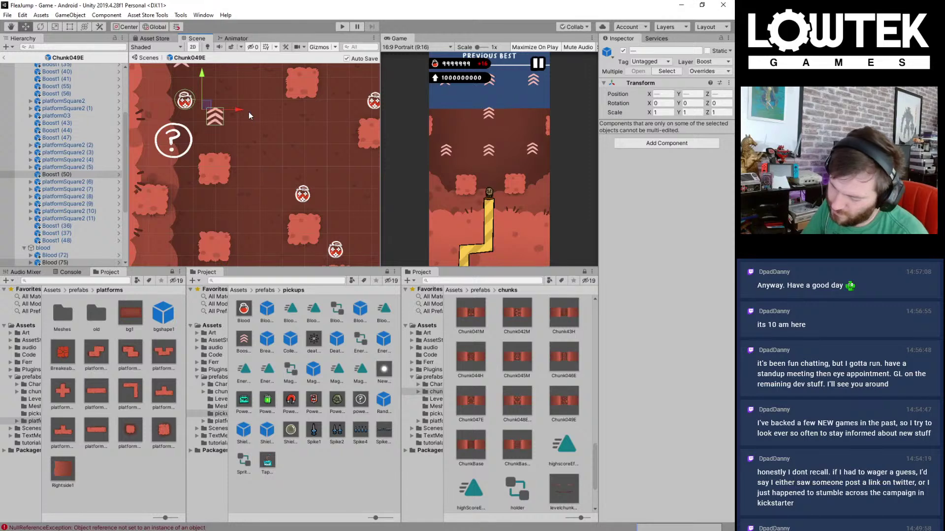
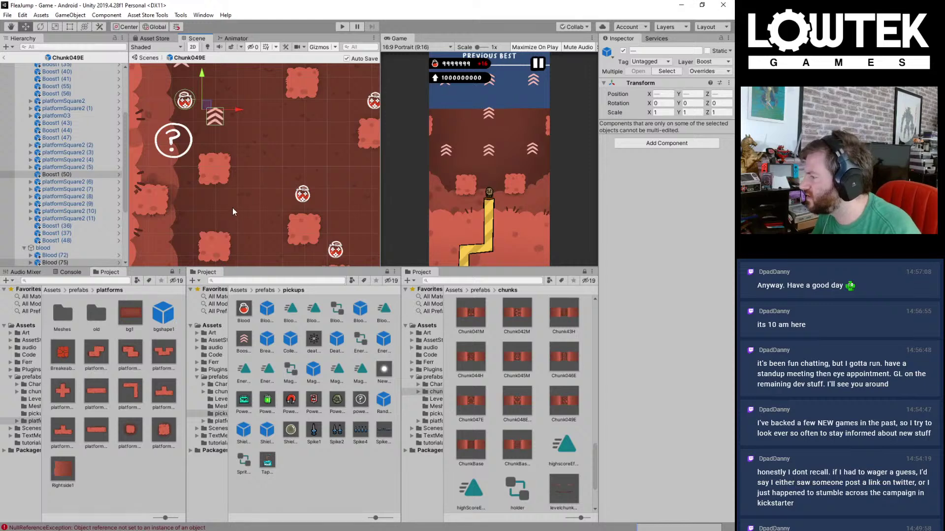
Step: Leave prefab editing and add the Chunk049E prefab to the Game scene
scroll(54, 117, "up", 5)
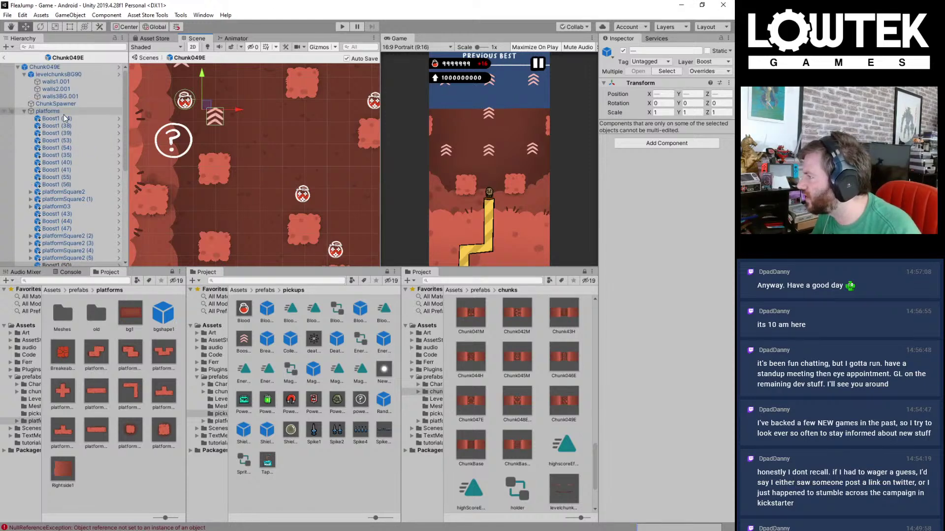
left_click(3, 58)
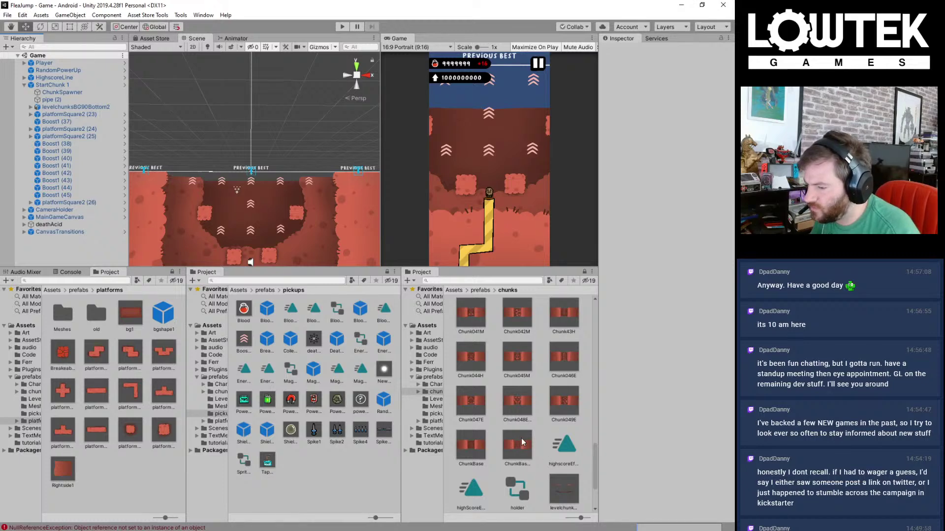
left_click_drag(569, 411, 88, 254)
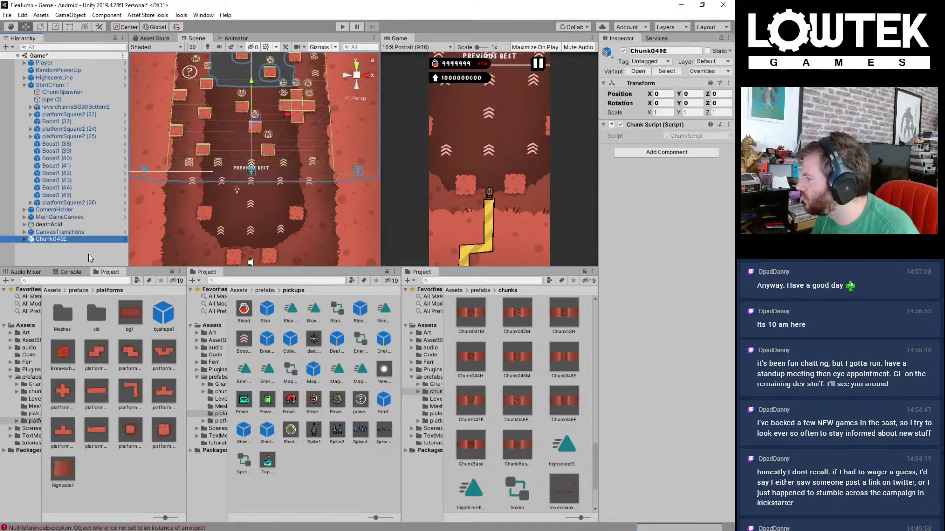
Step: Disable the ChunkSpawner's Chunk Master Script and set its Easy Chunks size to 16
left_click(62, 92)
left_click(620, 116)
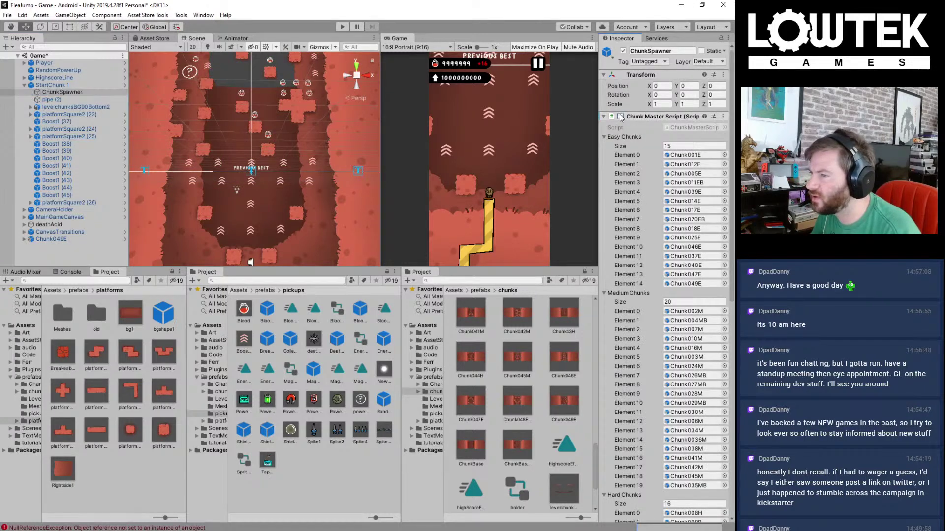
left_click(683, 147)
type("16")
key("Return")
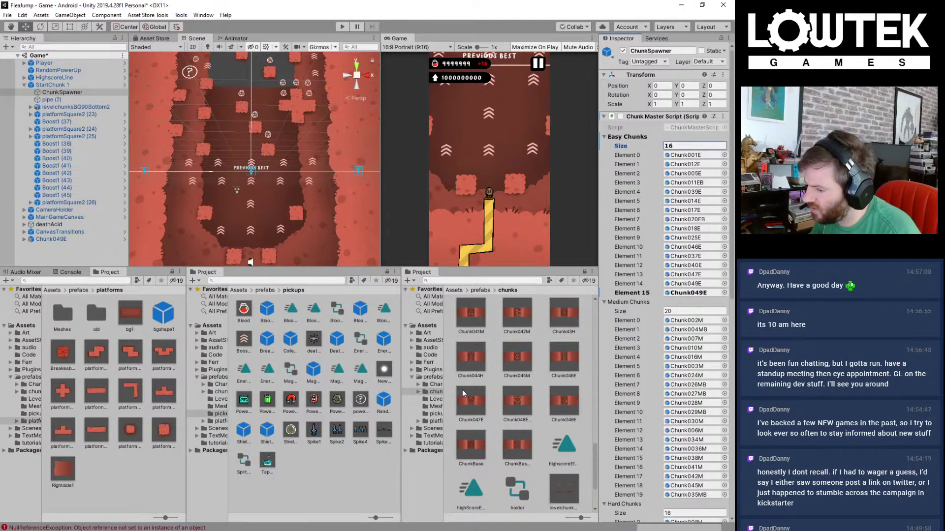
Step: Open the Chunk048E 1 and Chunk049E prefabs in turn to compare their layouts, and return to the Game scene
double_click(524, 409)
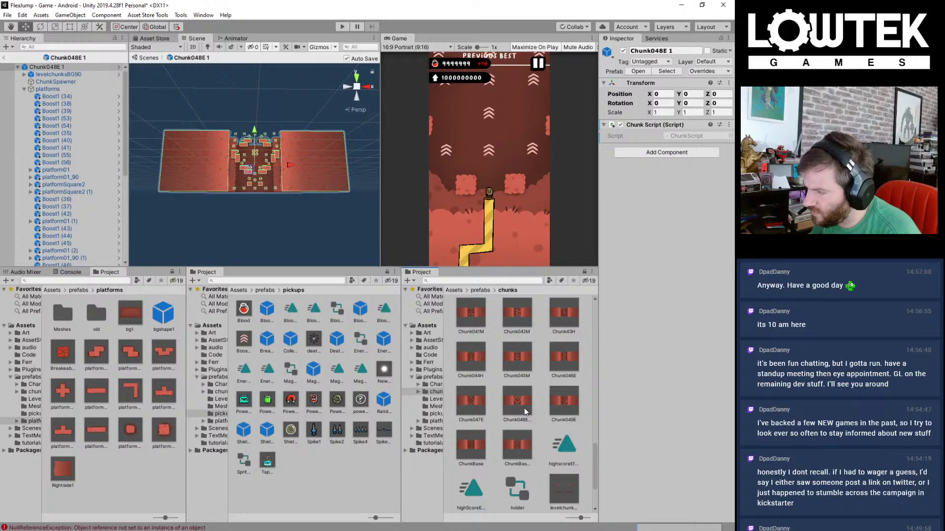
double_click(560, 402)
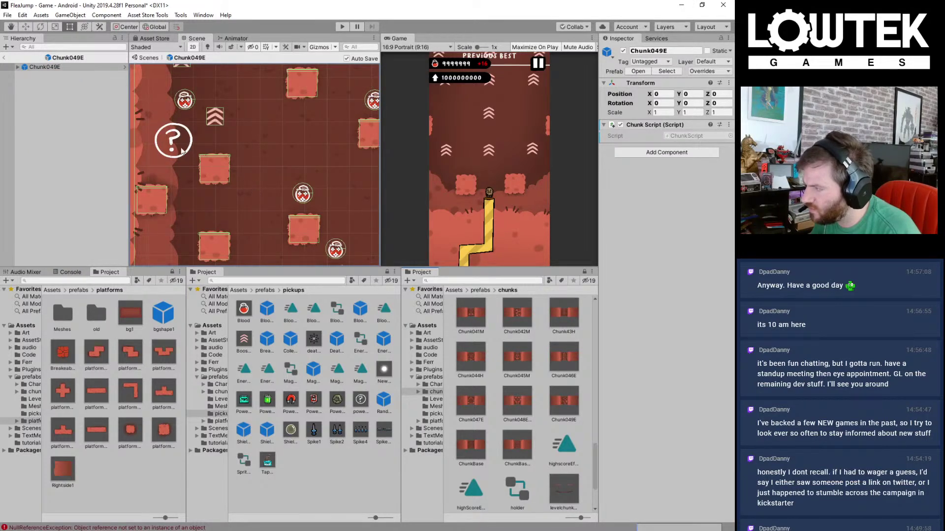
left_click(4, 57)
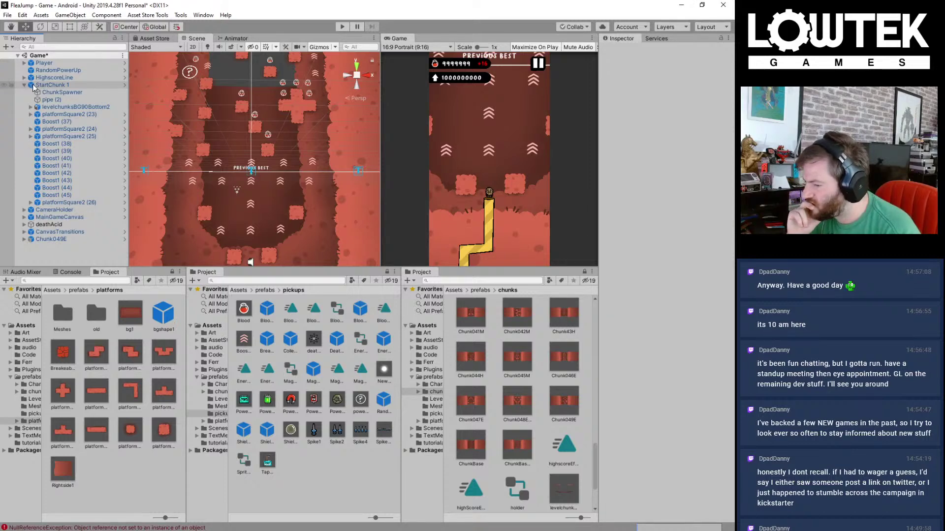
Step: Assign Chunk048E 1 to Element 14 of the ChunkSpawner's Easy Chunks and rename that prefab Chunk048E
left_click(59, 92)
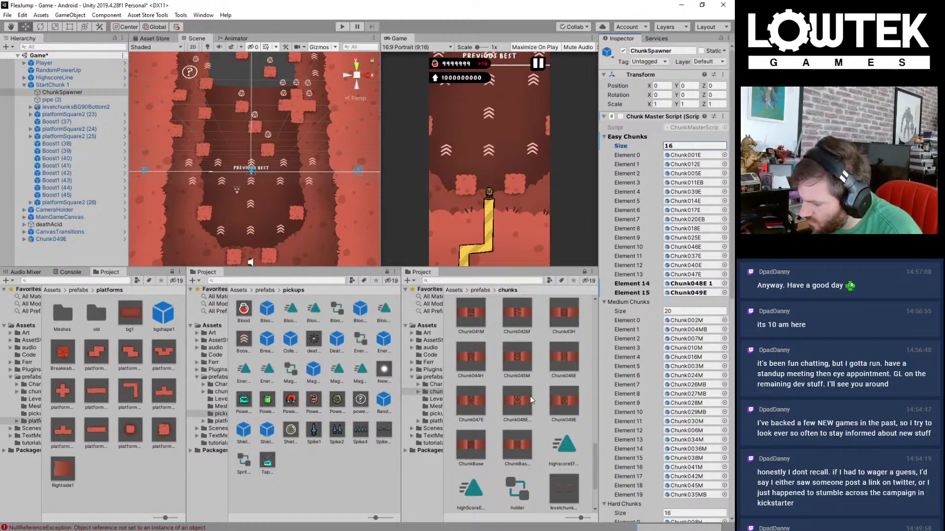
left_click(518, 418)
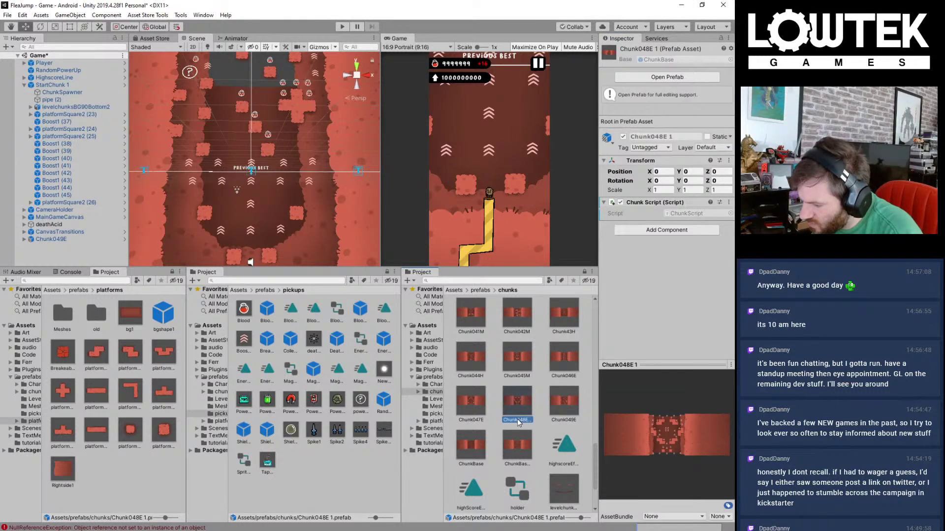
left_click(518, 420)
key("BackSpace")
key("BackSpace")
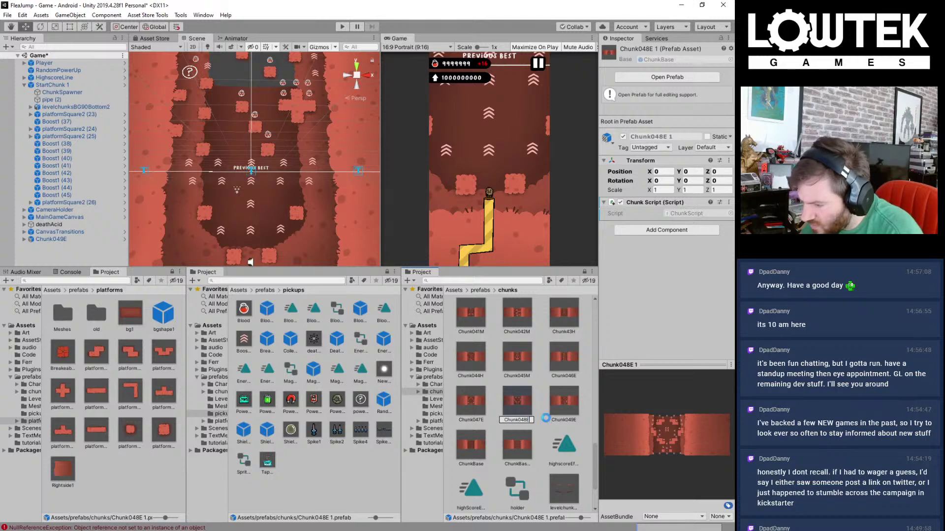
key("Return")
Step: Save the Game scene and check the ChunkSpawner's Easy Chunks entries
left_click(565, 406)
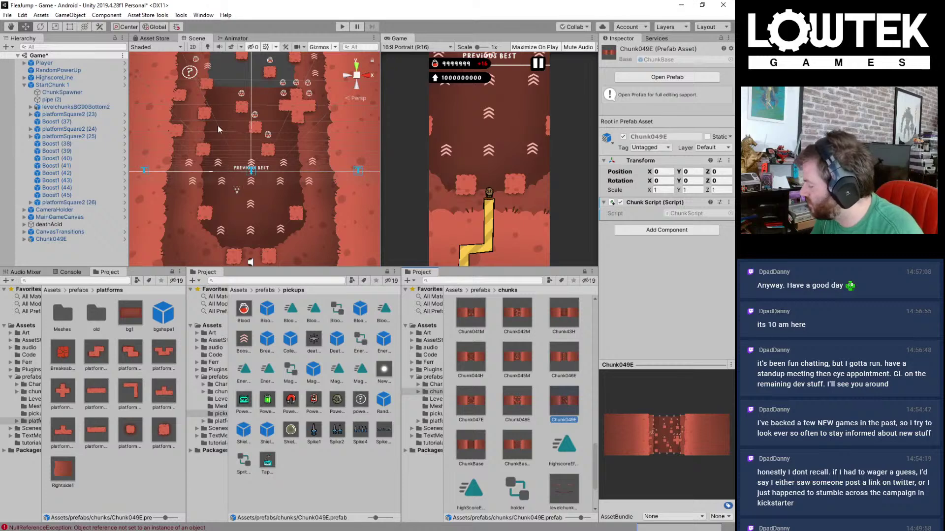
key("ctrl+s")
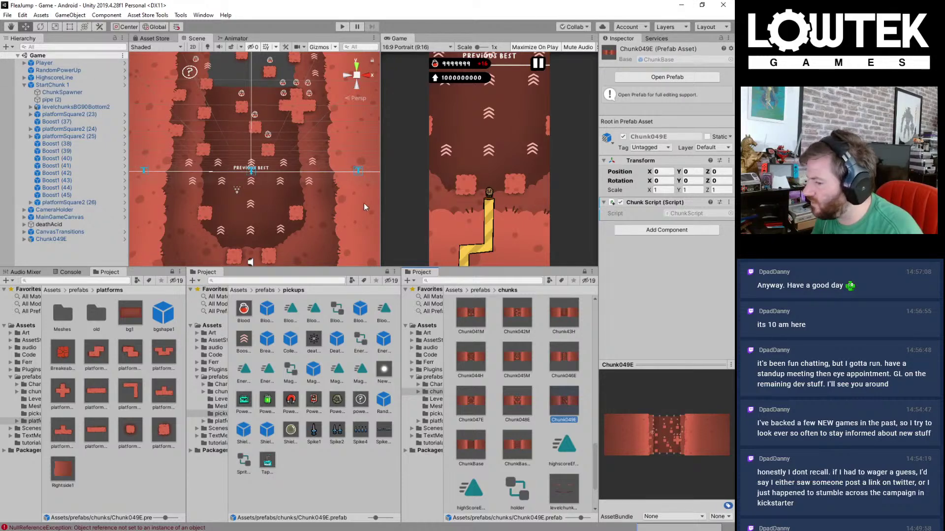
left_click(66, 94)
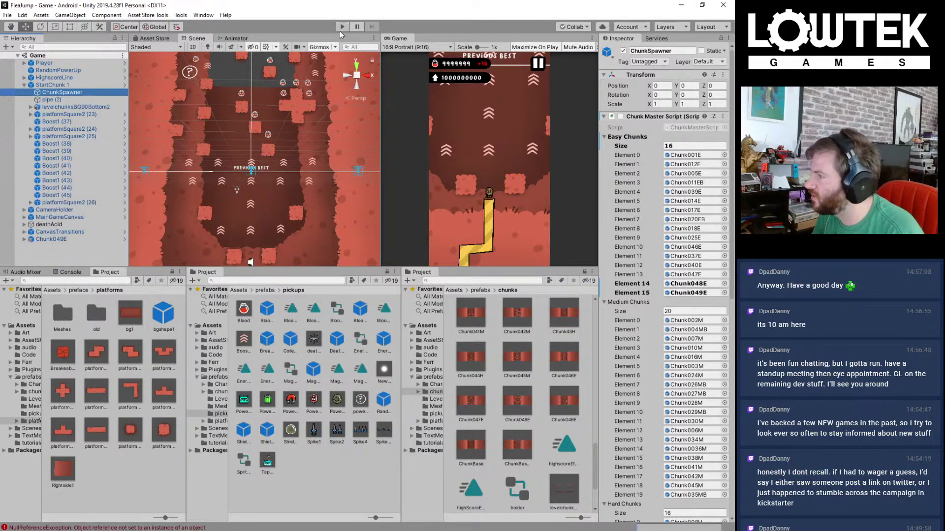
Step: Apply all overrides of the StartChunk 1 instance to its prefab
left_click(89, 85)
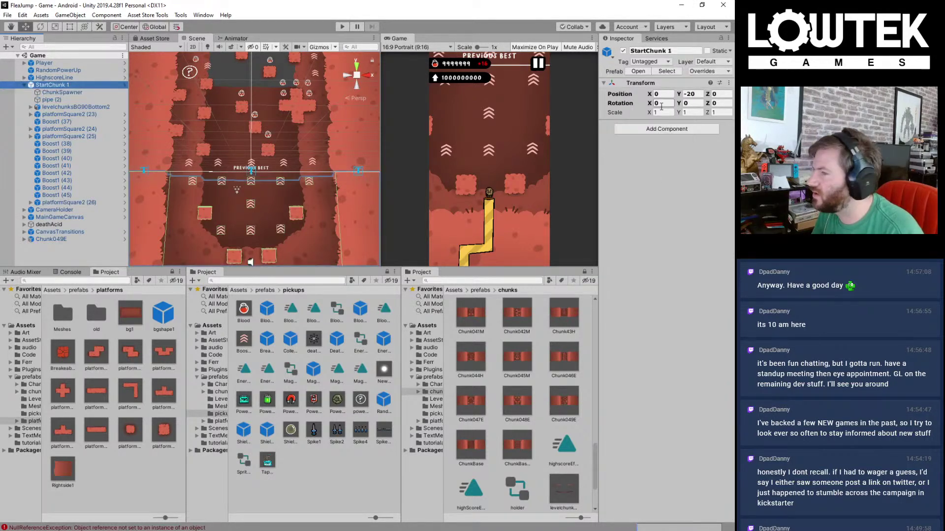
left_click(704, 71)
left_click(710, 152)
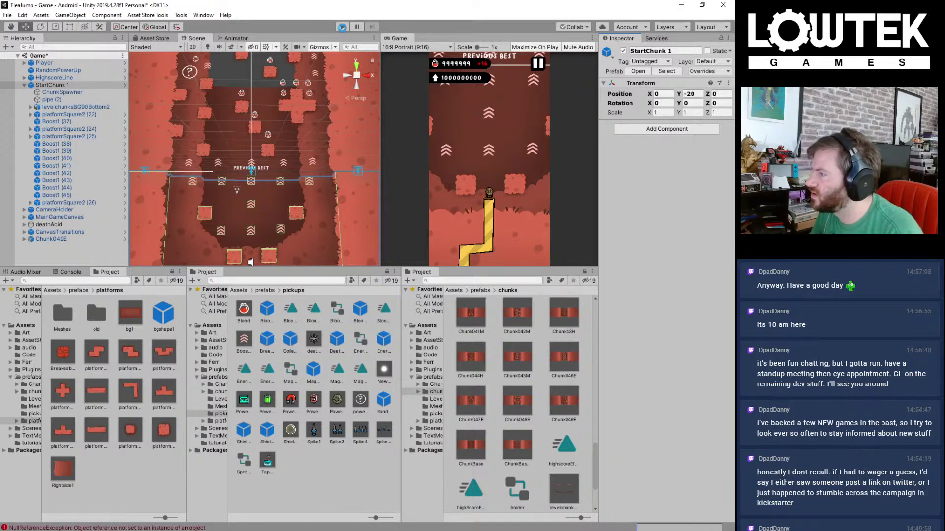
Step: Play-test the level from the game's main menu, restart after the lost run, and stop Play mode
left_click(341, 27)
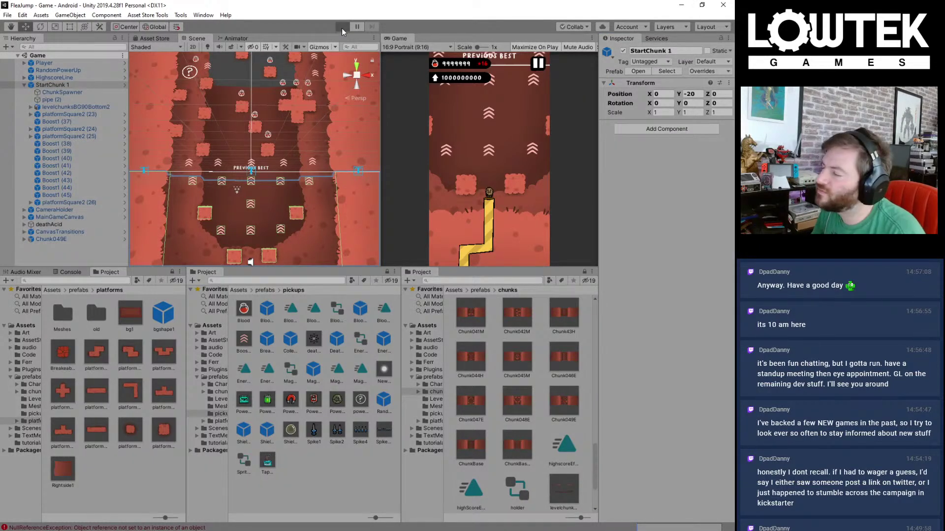
left_click(341, 27)
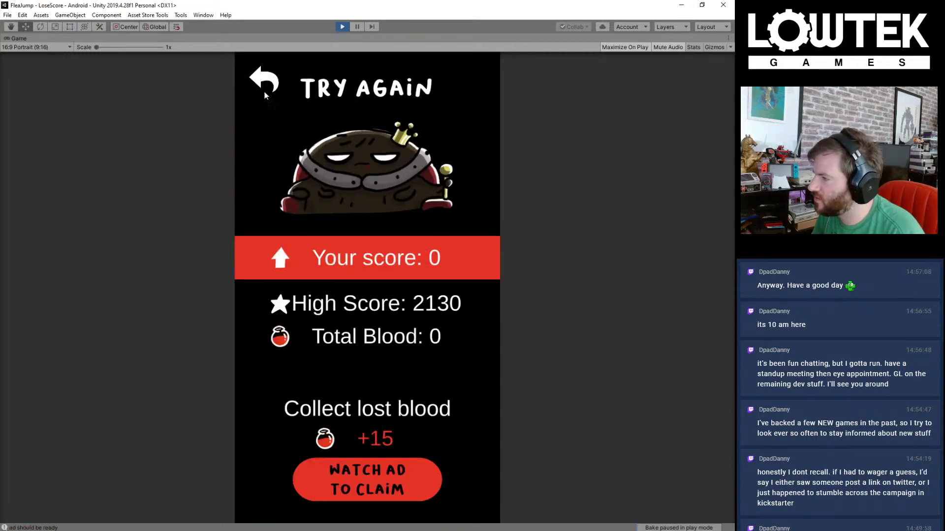
left_click(374, 353)
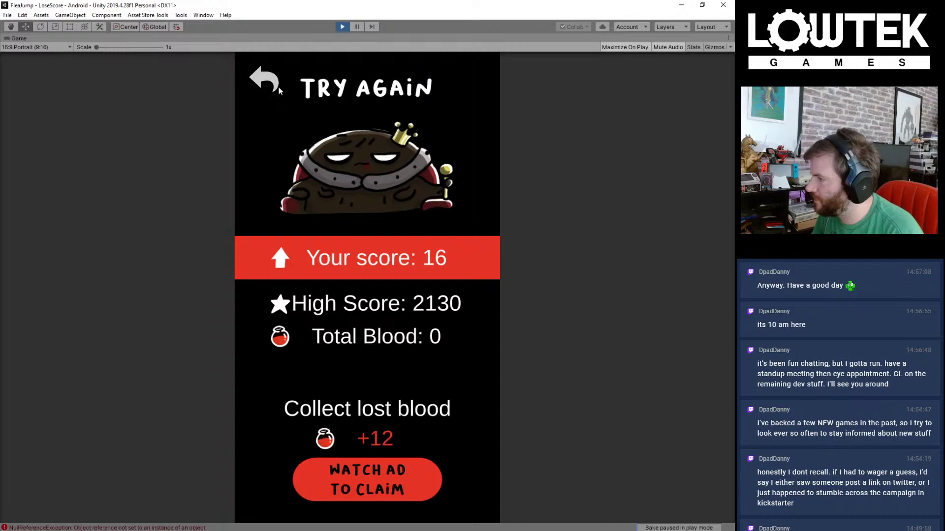
left_click(278, 88)
left_click(372, 350)
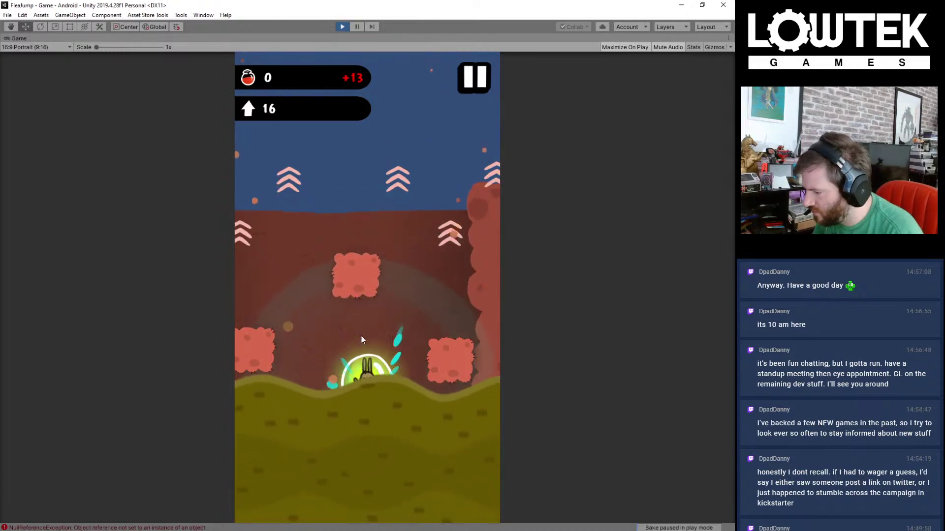
mouse_move(314, 341)
left_mouse_down()
mouse_move(363, 339)
mouse_move(315, 298)
left_mouse_up()
left_click(343, 27)
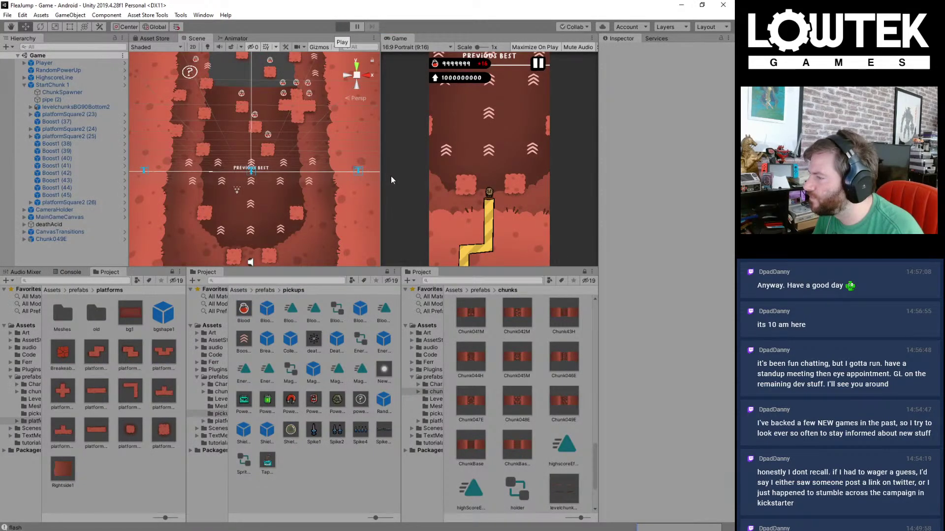
Step: Run the game again, jump up through the opening chunks until the run ends, and exit Play mode from the game's main menu
key("ctrl+p")
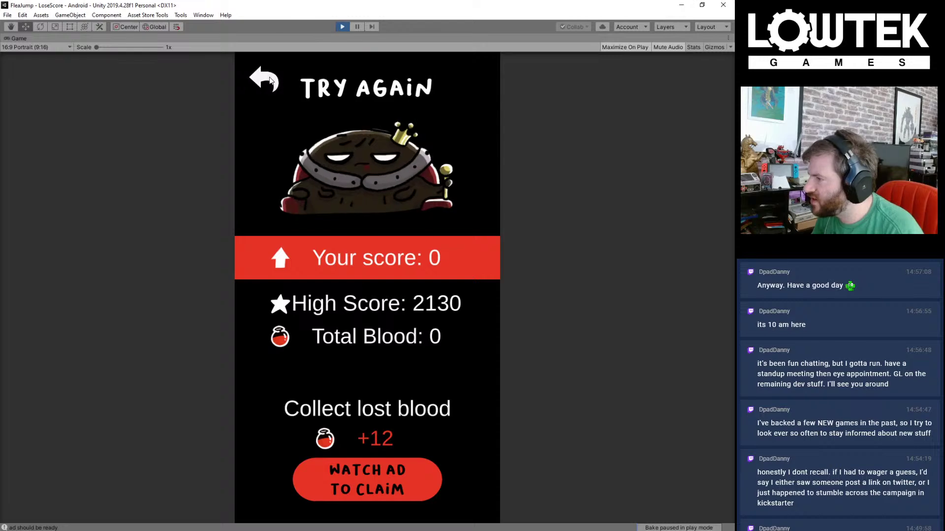
left_click(269, 79)
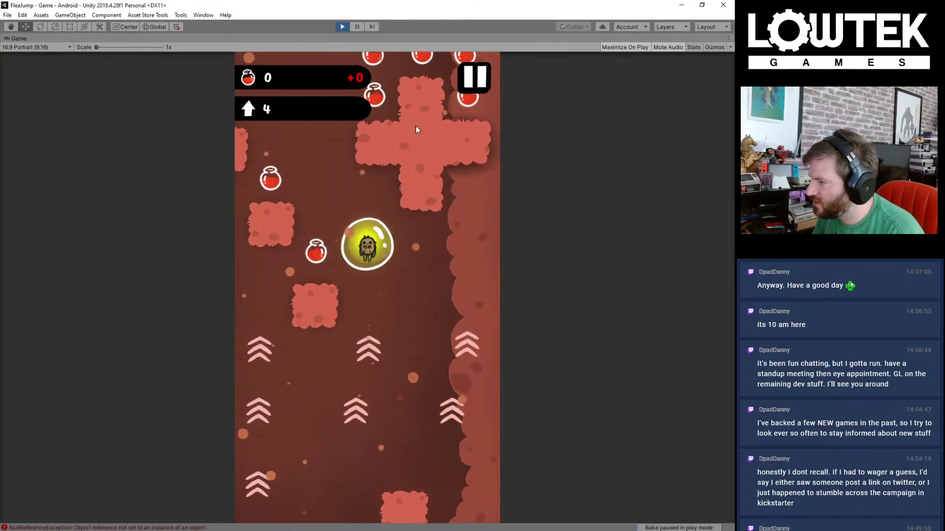
key("Left")
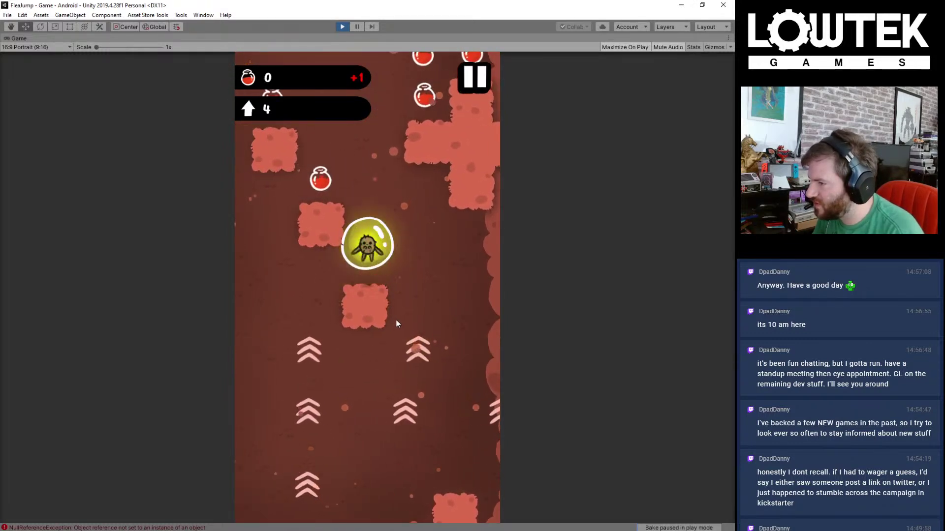
mouse_move(396, 321)
left_mouse_down()
mouse_move(430, 324)
mouse_move(348, 330)
mouse_move(436, 347)
mouse_move(409, 354)
mouse_move(439, 221)
mouse_move(450, 206)
mouse_move(493, 223)
mouse_move(420, 243)
mouse_move(412, 174)
mouse_move(396, 222)
mouse_move(366, 256)
mouse_move(382, 281)
mouse_move(349, 283)
mouse_move(444, 293)
mouse_move(390, 302)
left_mouse_up()
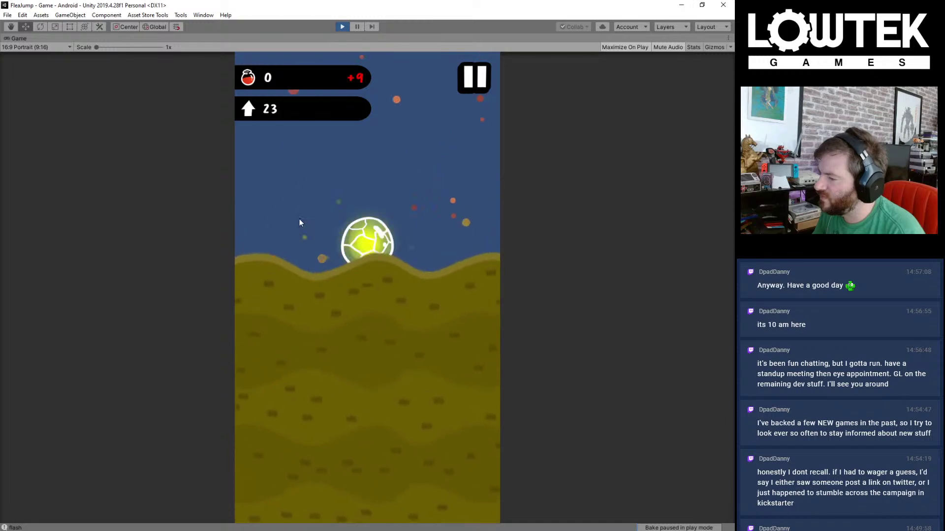
mouse_move(303, 240)
left_mouse_down()
mouse_move(438, 284)
mouse_move(462, 250)
left_mouse_up()
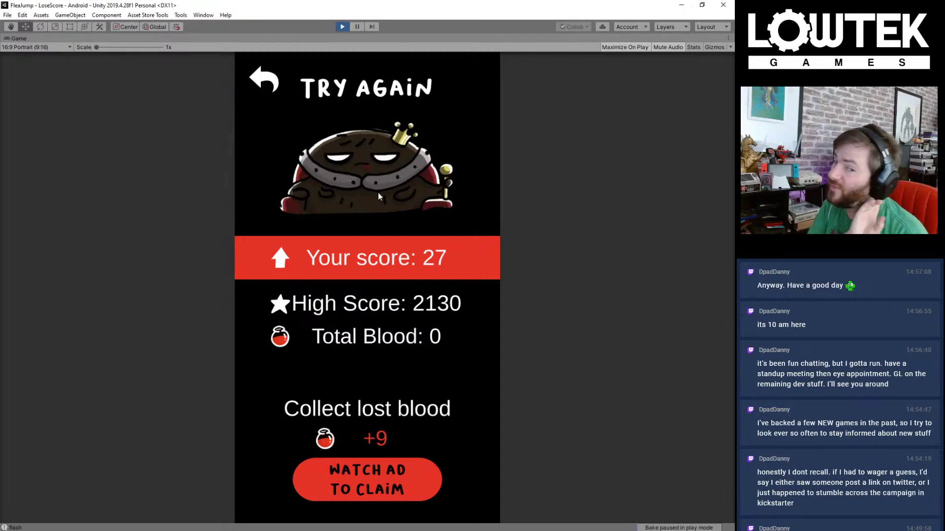
left_click(272, 82)
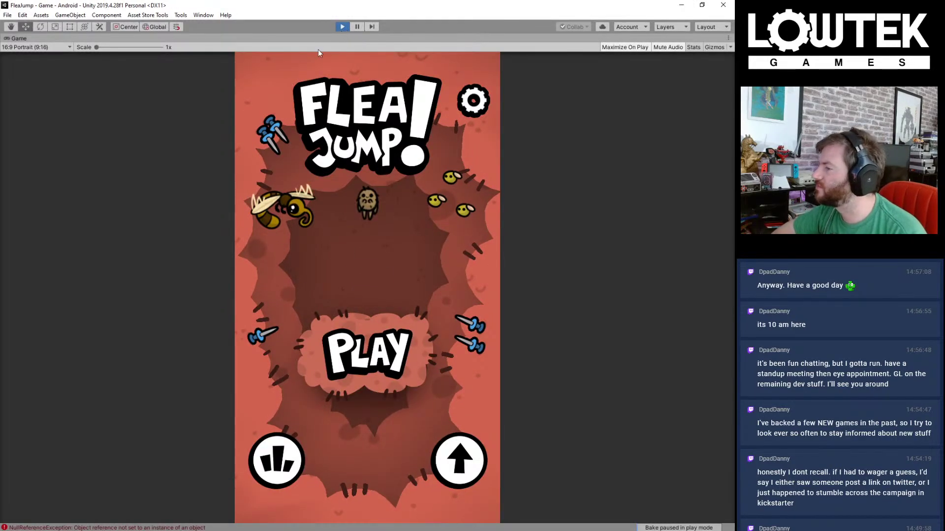
left_click(344, 27)
Step: Locate the deathAcid object below the level and frame it in the Scene view
scroll(304, 228, "down", 7)
middle_click_drag(304, 229, 327, 93)
right_click_drag(326, 93, 140, 141)
middle_click_drag(249, 139, 210, 136)
scroll(234, 137, "down", 9)
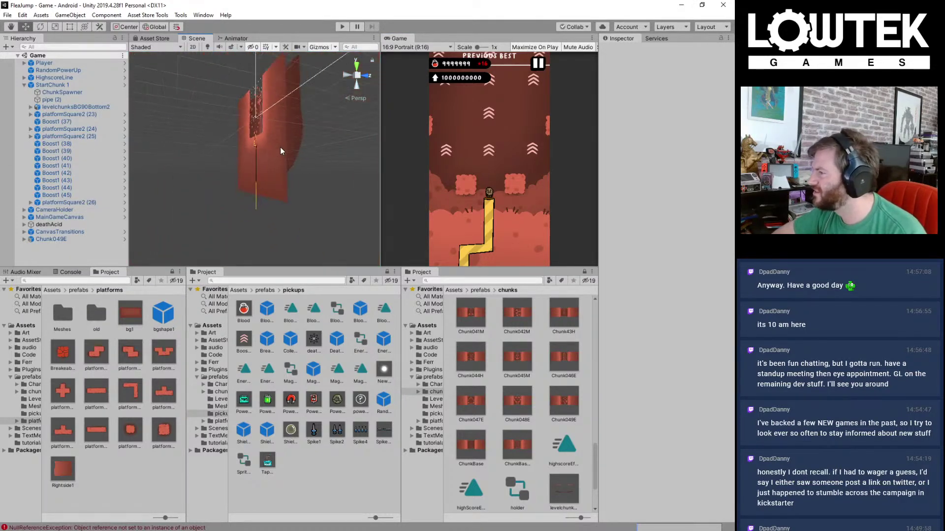
right_click_drag(280, 151, 95, 163)
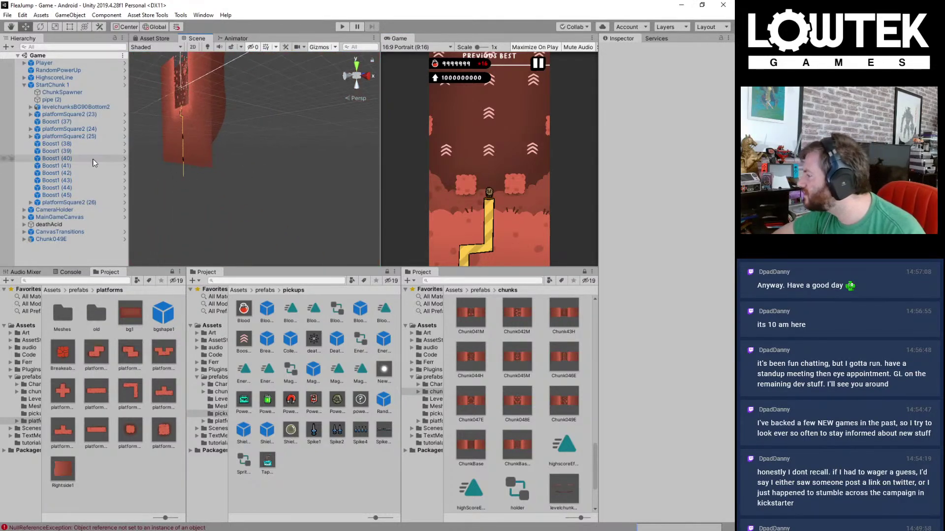
left_click(53, 225)
key("f")
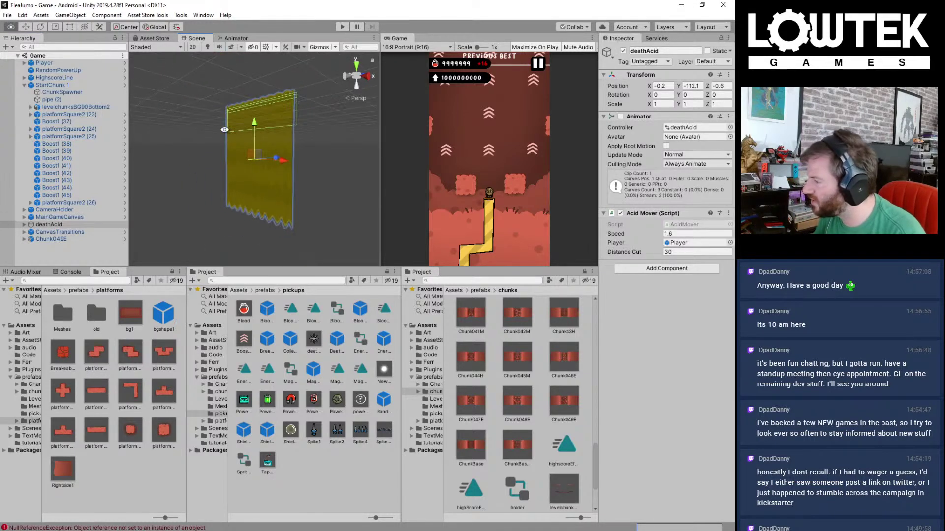
scroll(289, 133, "up", 3)
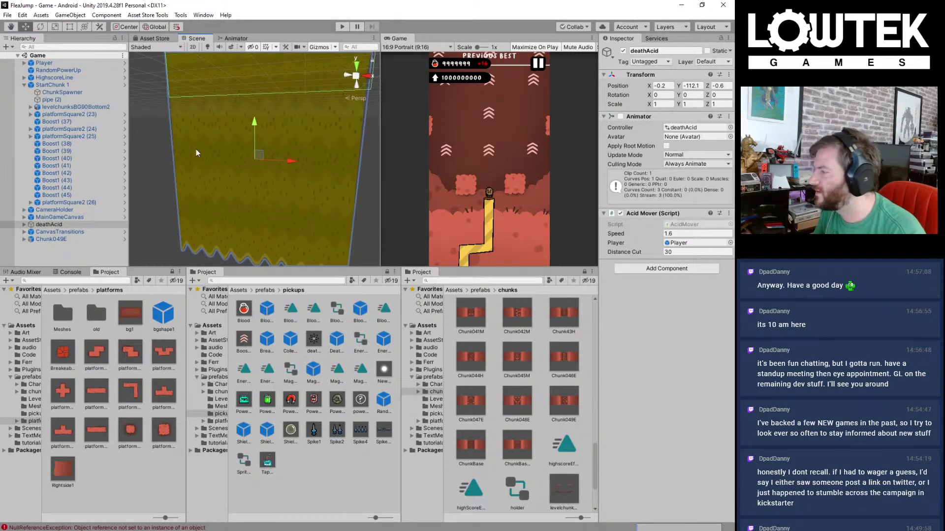
Step: Expand deathAcid's mover group and duplicate its BloodParticles particle system
left_click(23, 225)
left_click(57, 209)
left_click(81, 226)
left_click(73, 232)
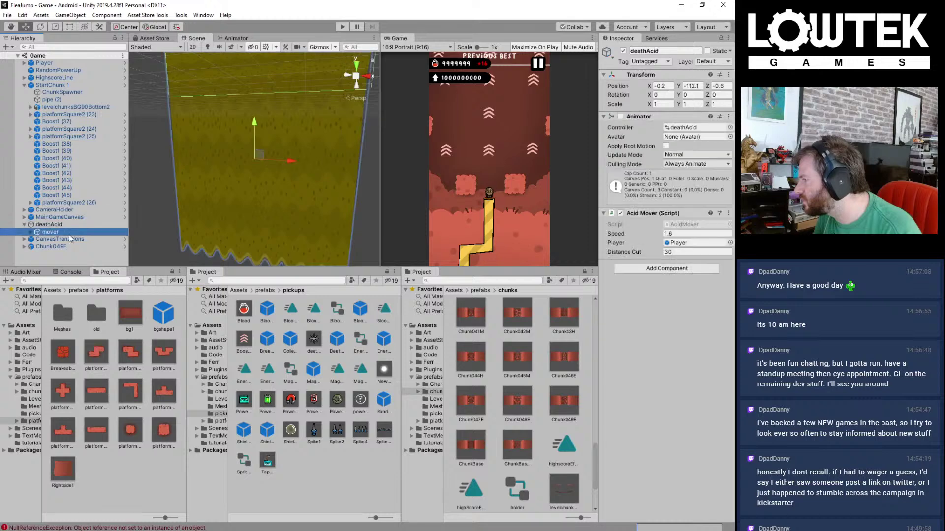
left_click(64, 224)
left_click(92, 202)
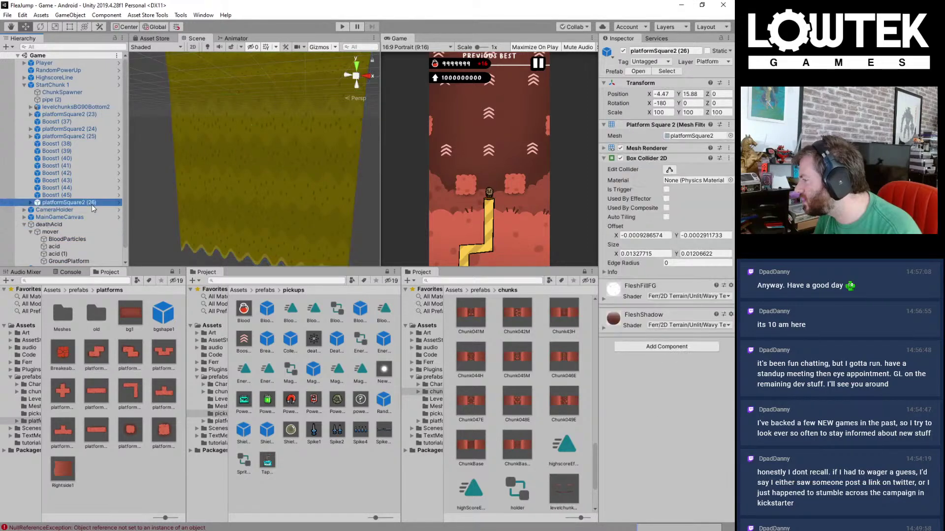
scroll(92, 205, "down", 1)
left_click(61, 211)
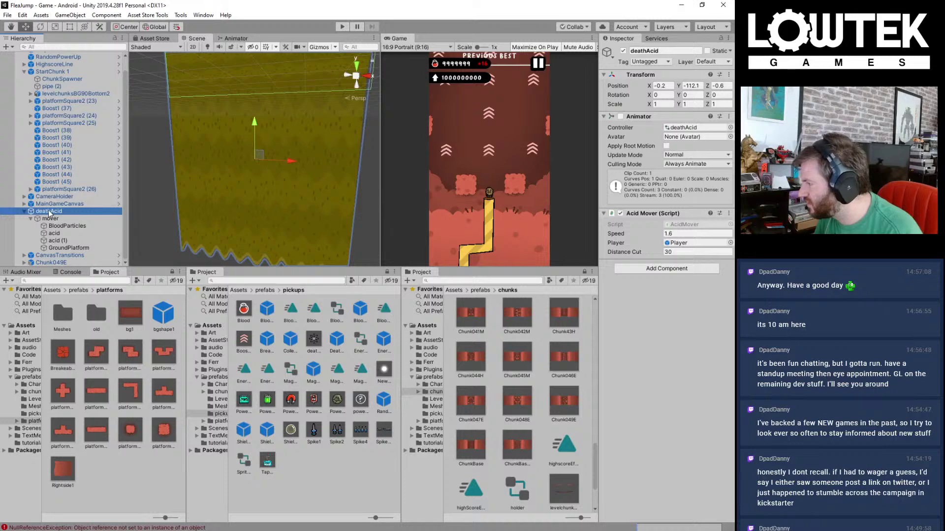
left_click(81, 226)
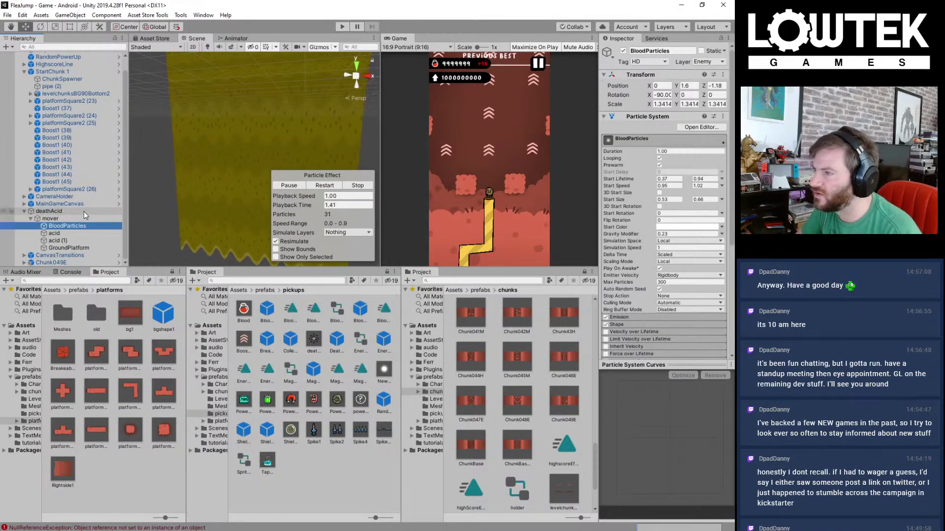
middle_click_drag(268, 97, 241, 195)
scroll(238, 177, "up", 3)
scroll(237, 175, "up", 3)
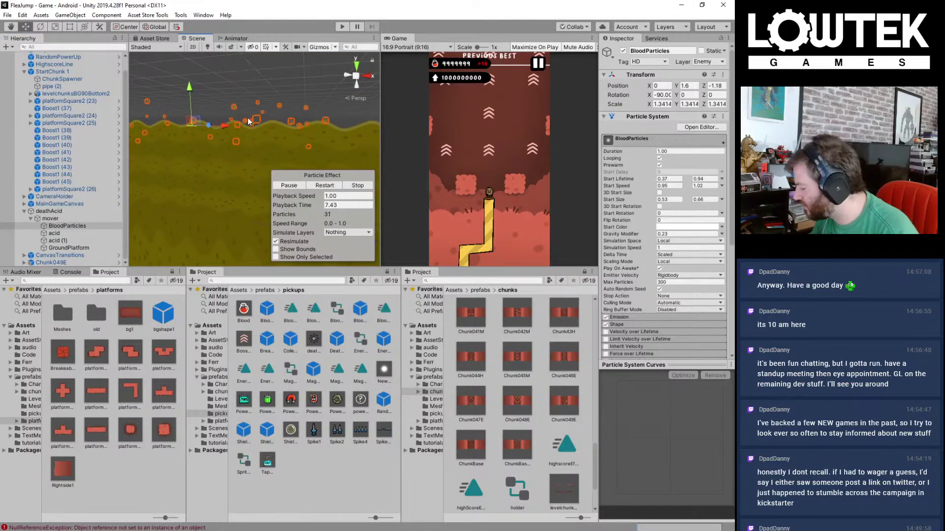
key("ctrl+d")
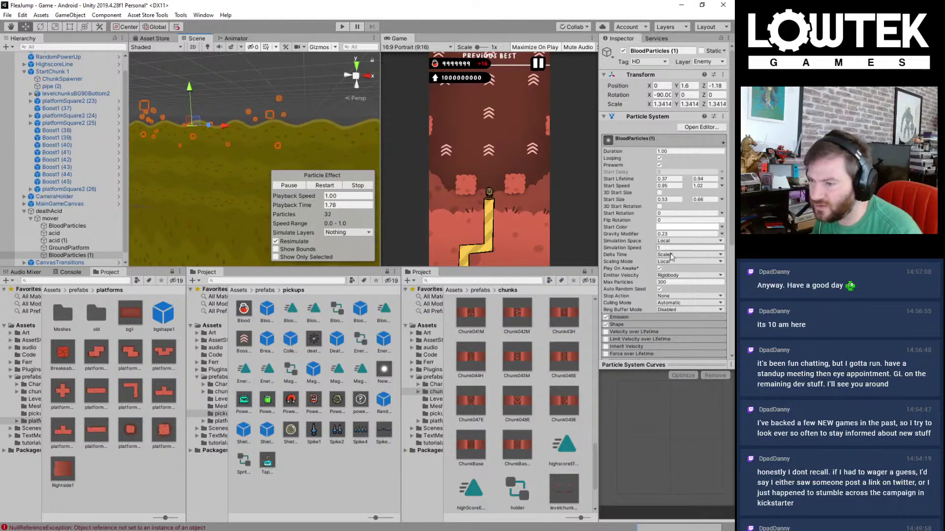
Step: Set the duplicated particle system's emission Rate over Time to 100 and its Texture Sheet Animation sprite to CircleBugbble
left_click(628, 317)
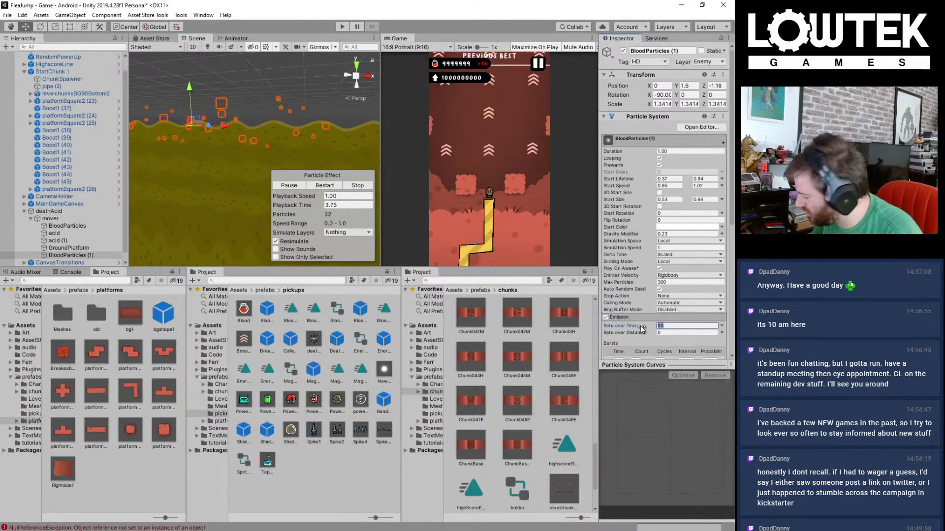
type("00")
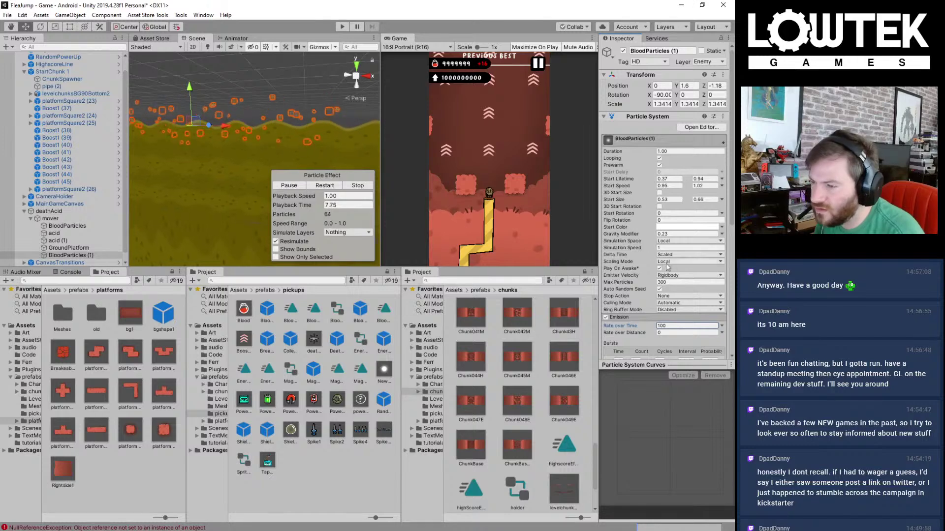
scroll(658, 314, "down", 8)
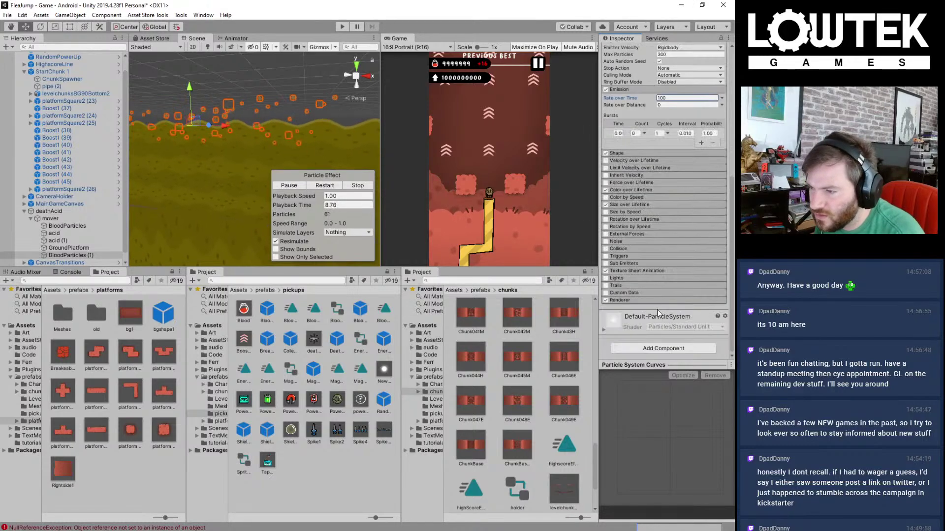
left_click(638, 272)
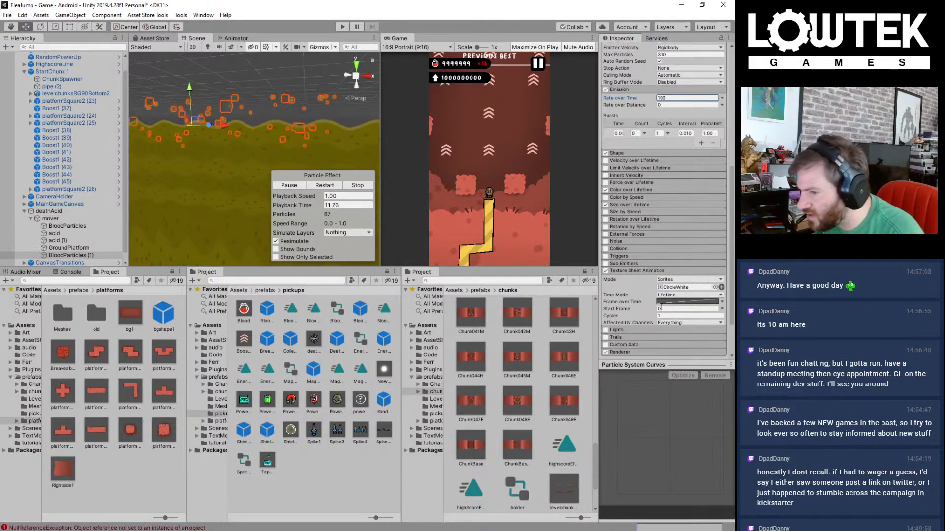
left_click(715, 287)
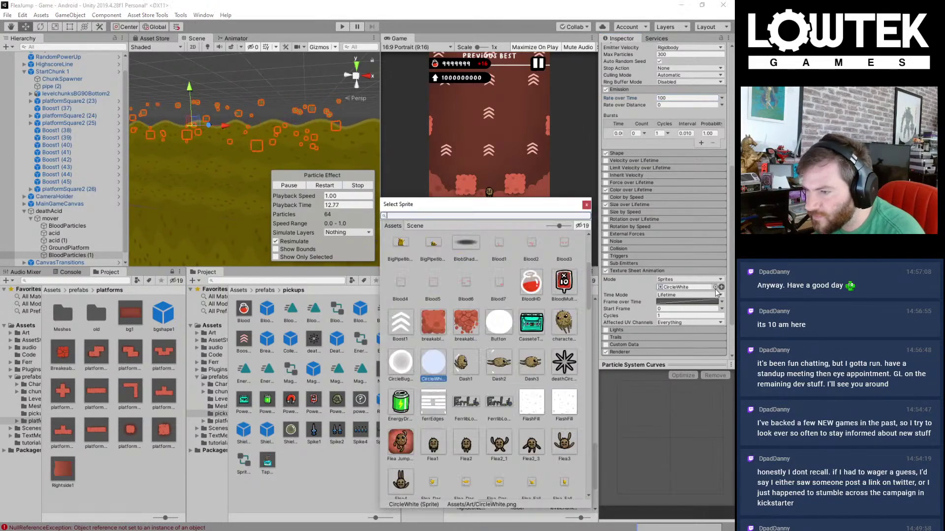
double_click(410, 367)
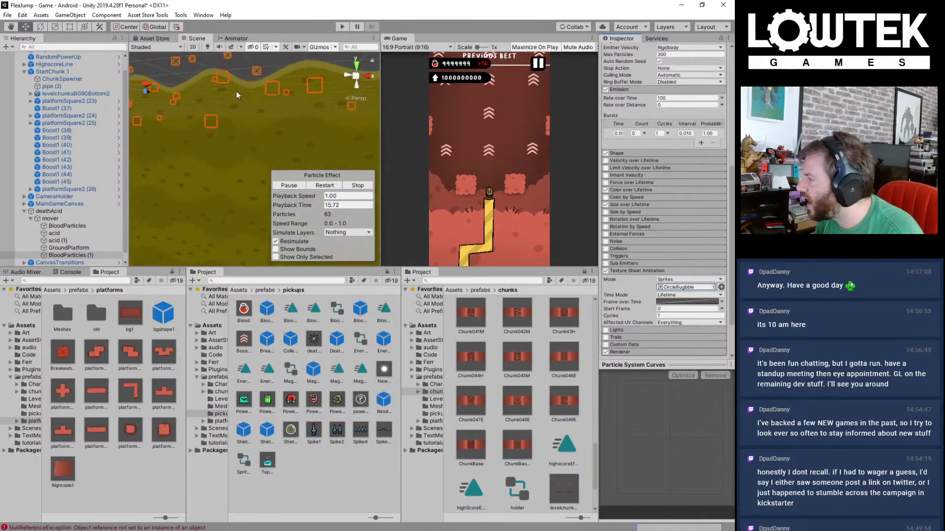
middle_click_drag(236, 90, 235, 142)
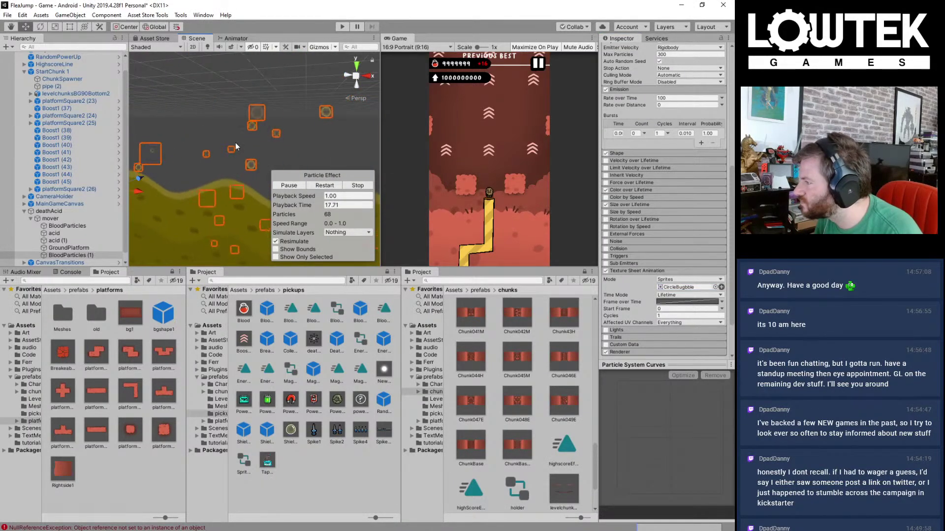
Step: Save the deathAcid object as a prefab in the prefabs/pickups folder
left_click_drag(69, 211, 353, 472)
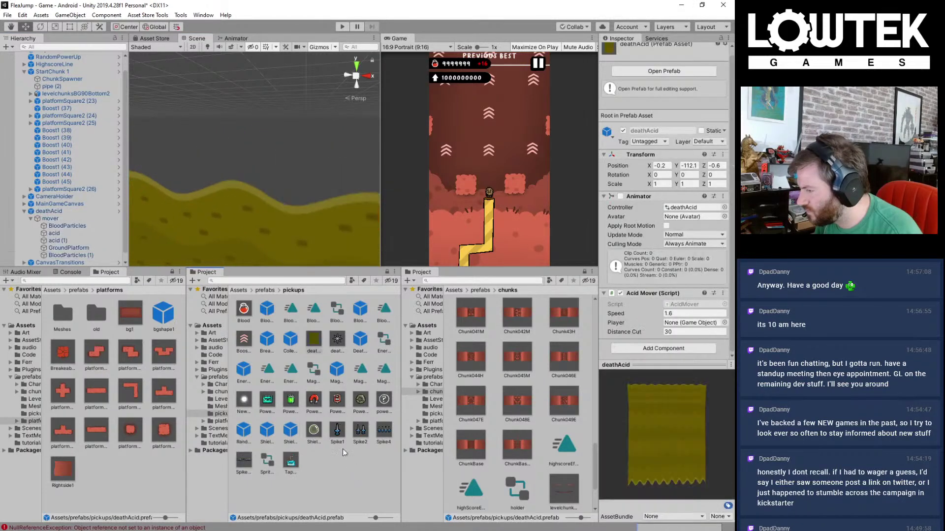
Step: Start play mode, leave the current run for the main menu and start a new run
left_click(345, 30)
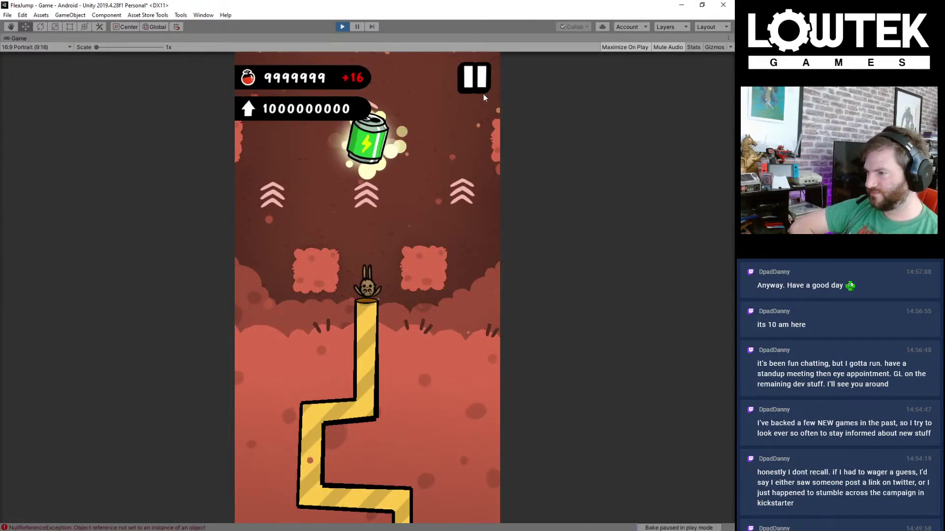
left_click(483, 98)
left_click(391, 372)
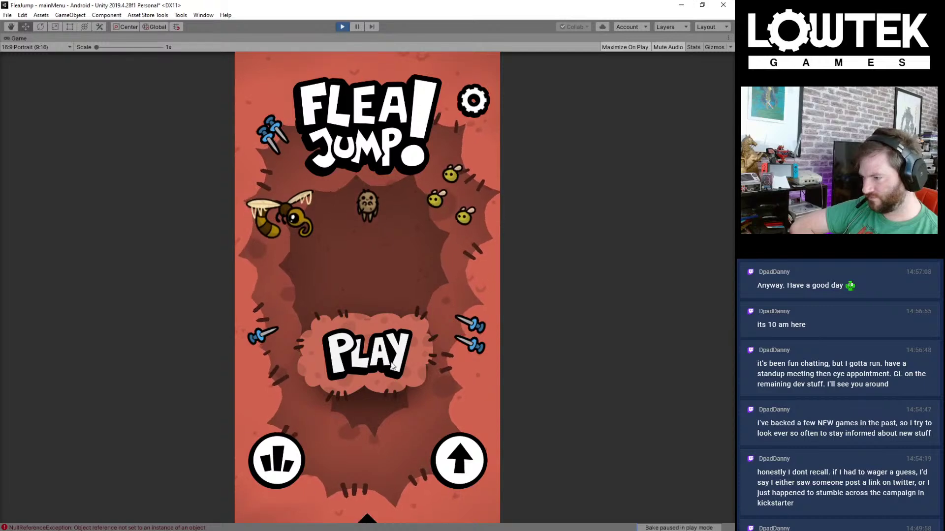
left_click(392, 367)
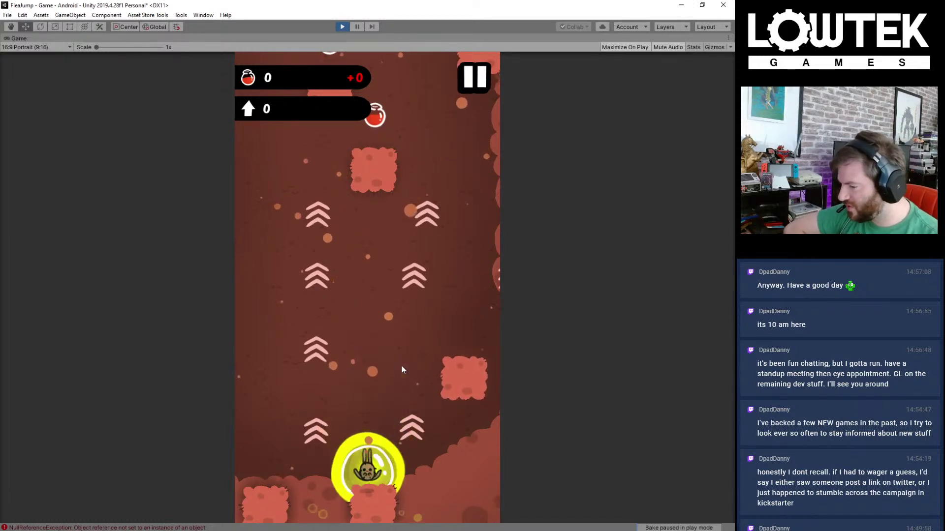
Step: Play-test the flea jumping above the rising acid to check its bubble particles, and stop play mode
left_click(411, 359)
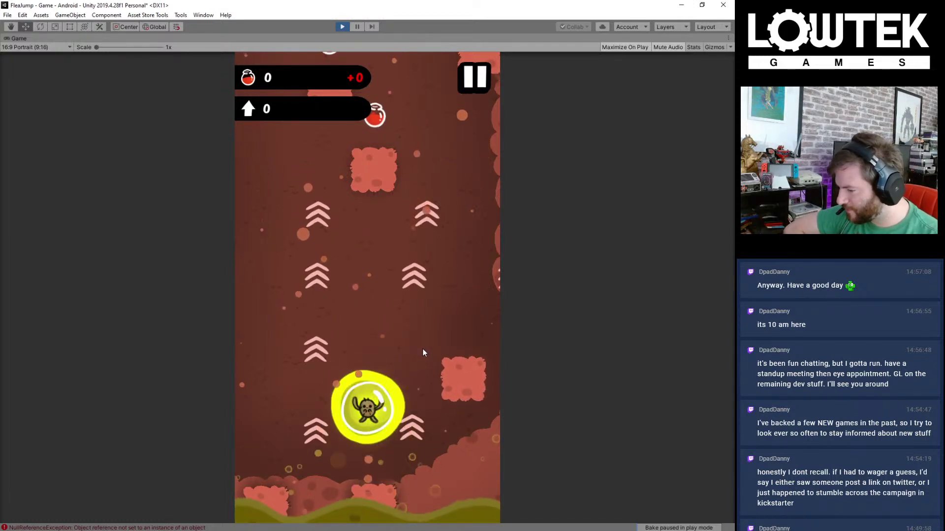
left_click(453, 353)
left_click(480, 358)
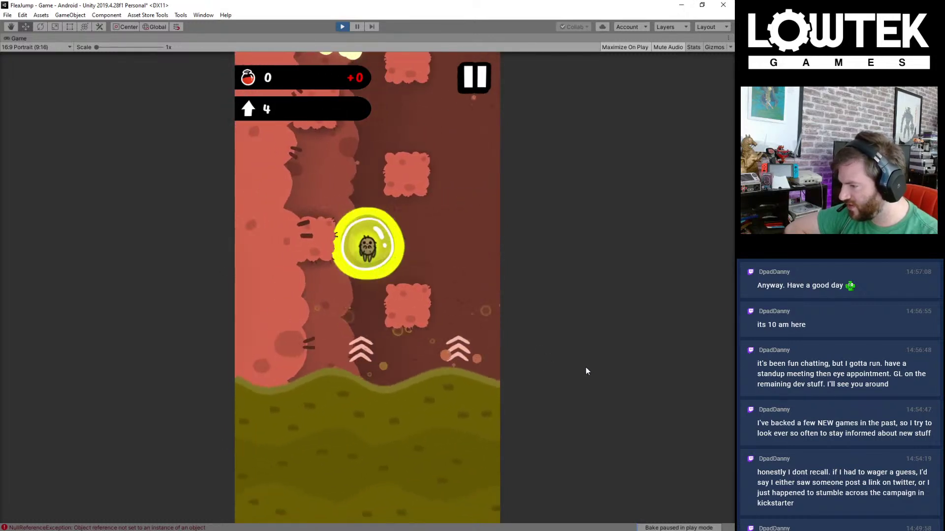
left_click(583, 369)
left_click(557, 370)
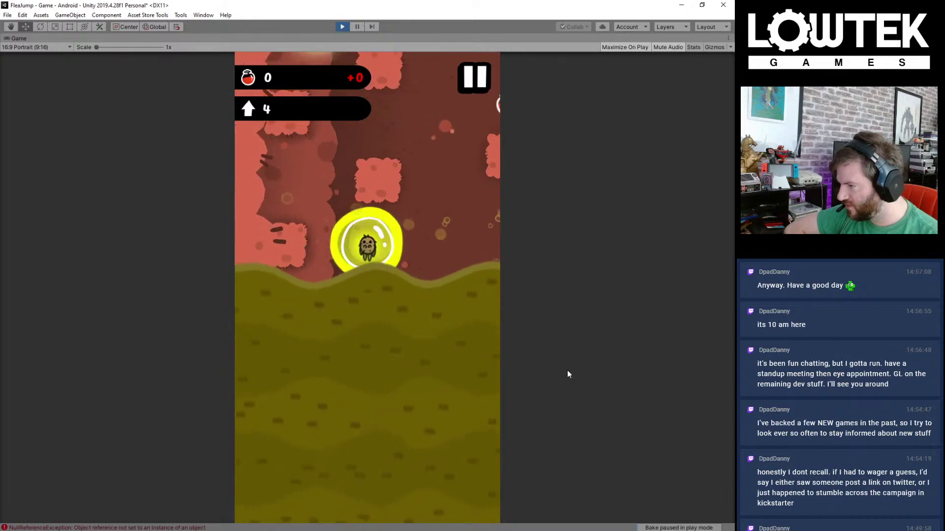
left_click(613, 377)
left_click(509, 381)
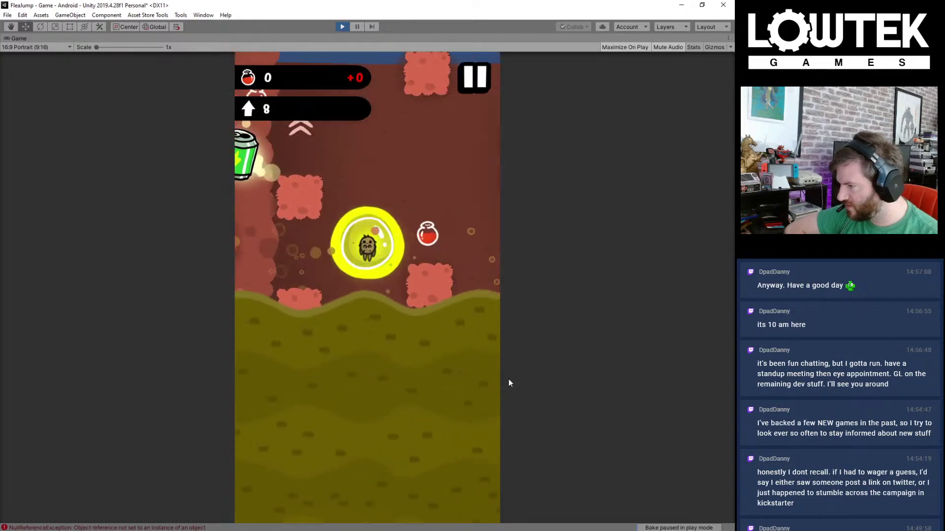
left_click(468, 382)
left_click(468, 382)
left_click(569, 381)
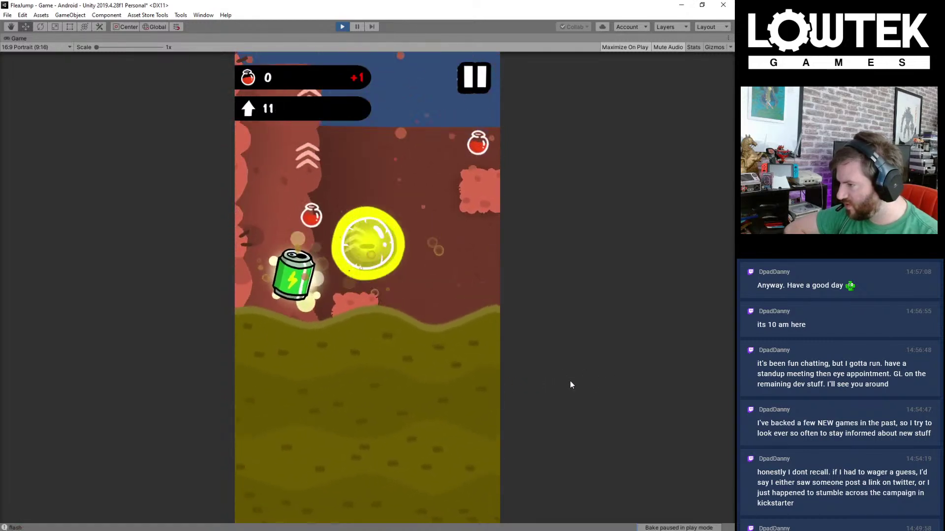
left_click(342, 27)
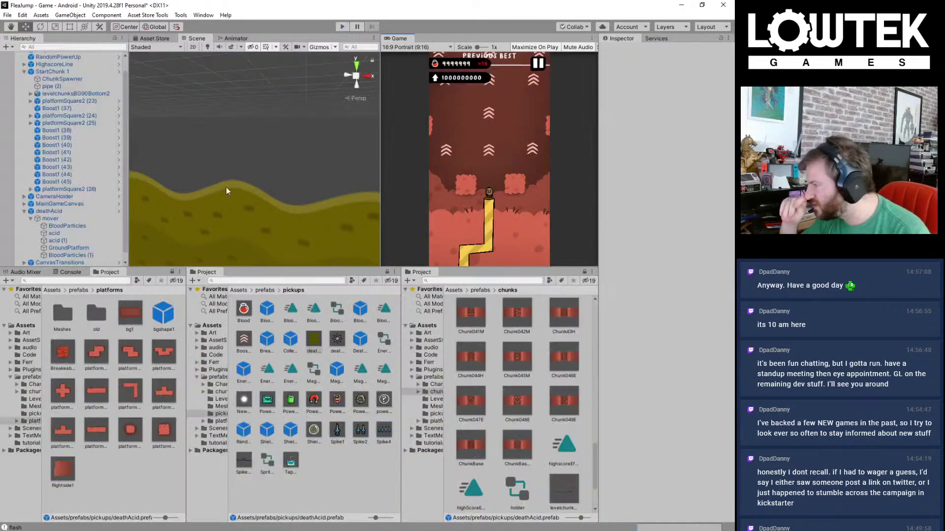
Step: In the deathAcid prefab, set BloodParticles' Gravity Modifier to 0.5 and its first Start Size value to 0.81
left_click(117, 211)
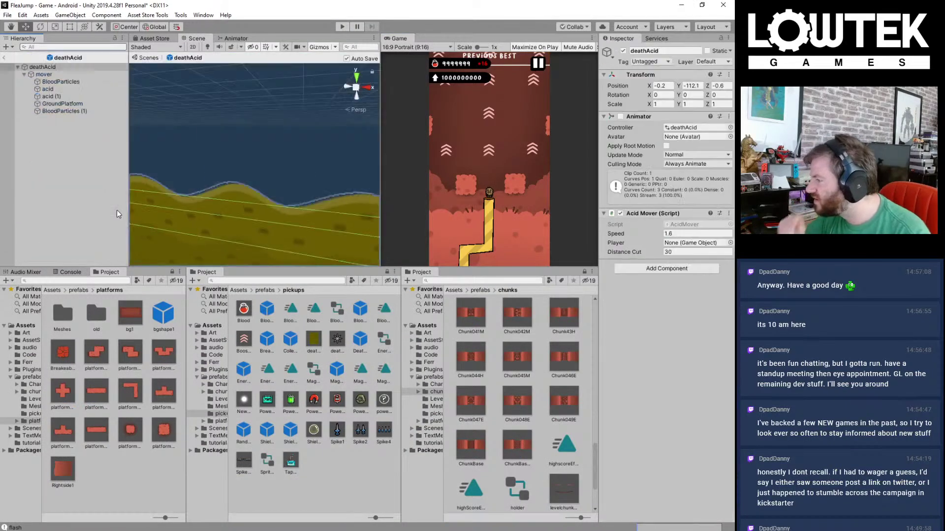
left_click(79, 82)
key("f")
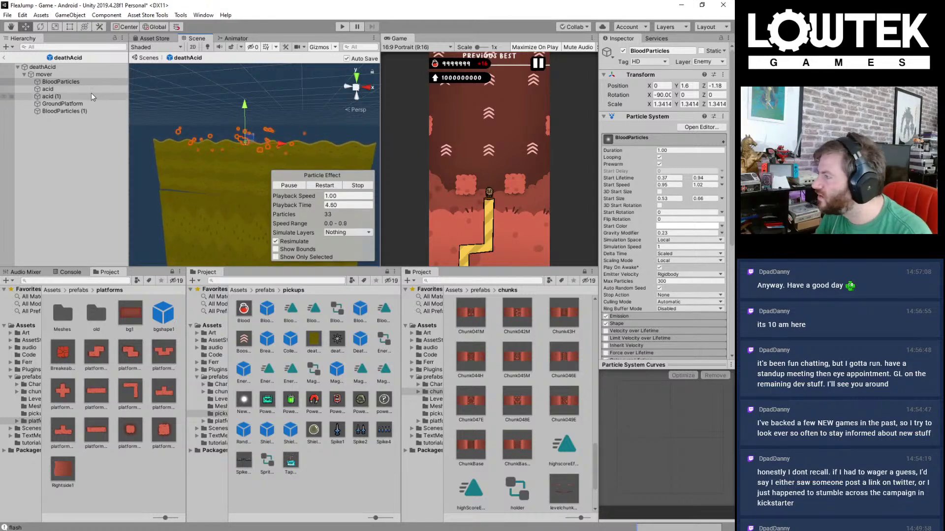
scroll(292, 135, "up", 2)
scroll(291, 132, "up", 6)
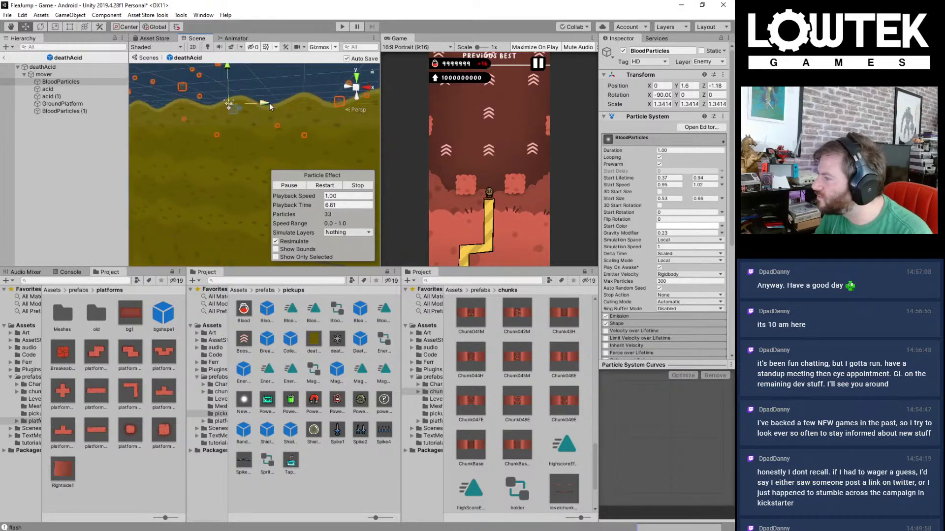
middle_click_drag(270, 101, 260, 146)
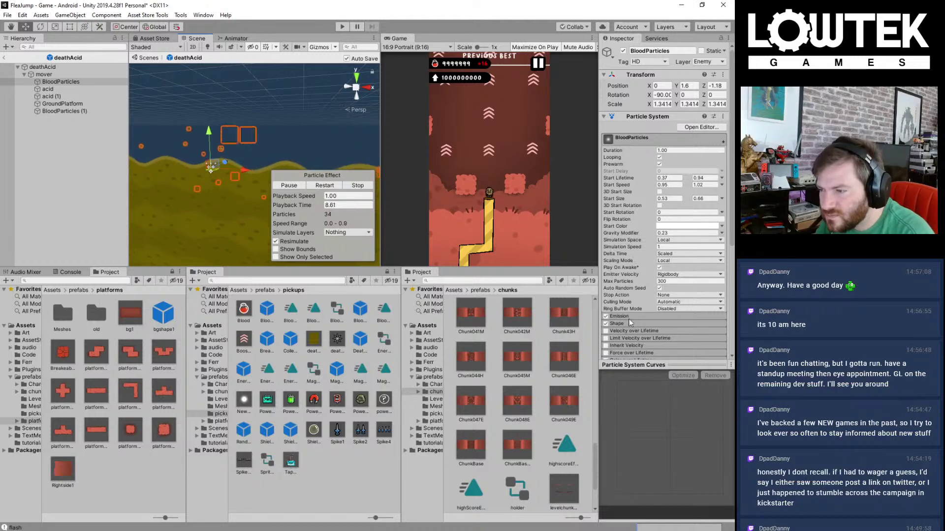
left_click_drag(634, 234, 638, 235)
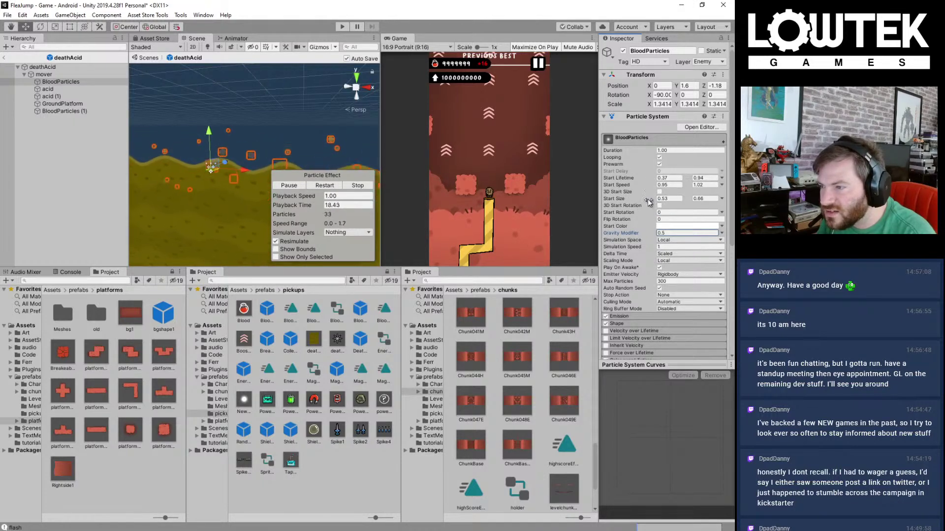
left_click_drag(650, 200, 655, 198)
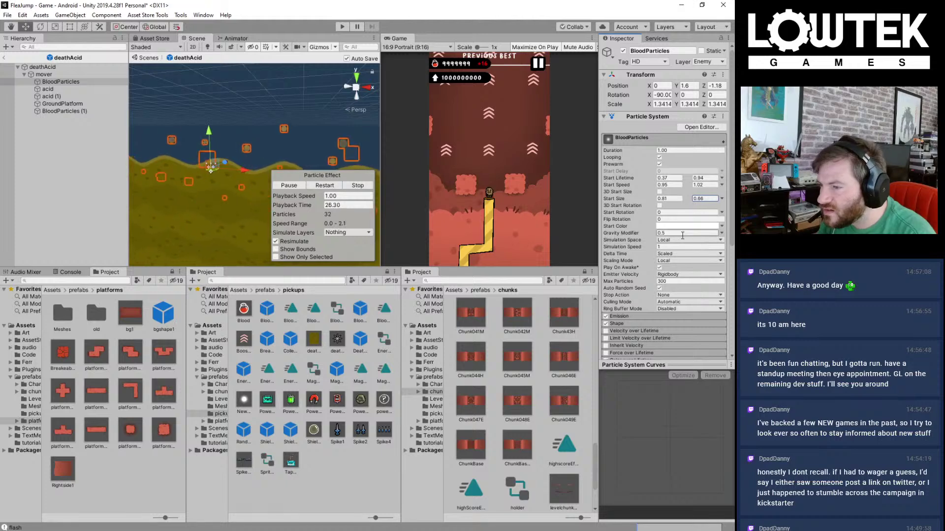
Step: Reshape BloodParticles' Size over Lifetime curve into a straight rising line with a lower end value, and save the prefab
scroll(664, 286, "down", 4)
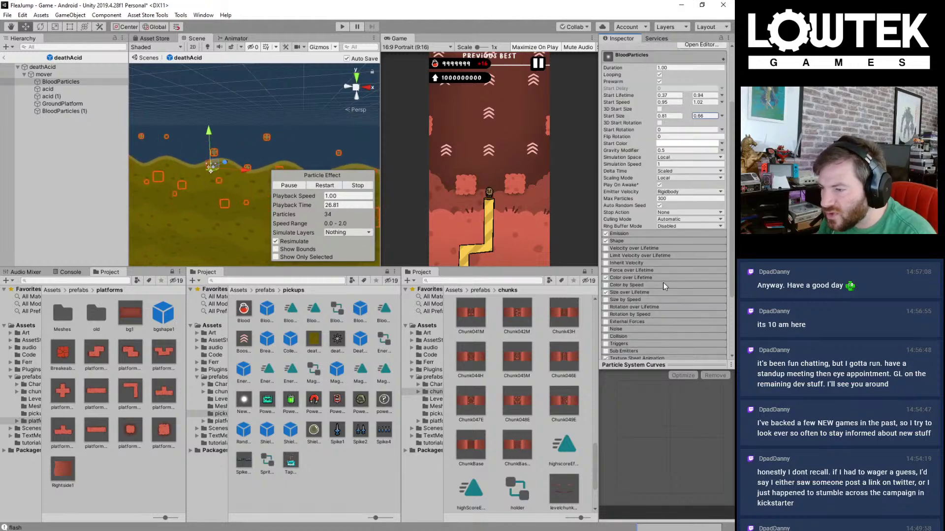
left_click(628, 292)
left_click(698, 305)
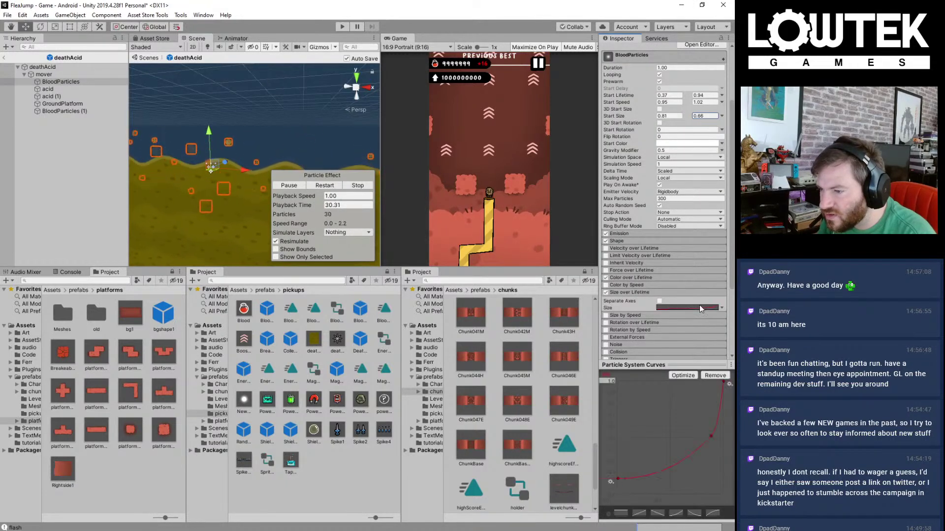
left_click_drag(723, 382, 723, 424)
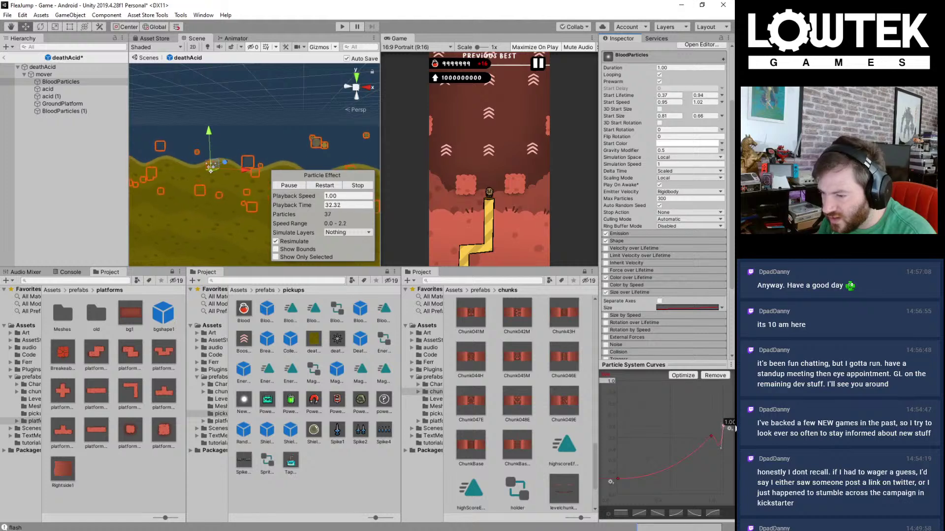
left_click(712, 436)
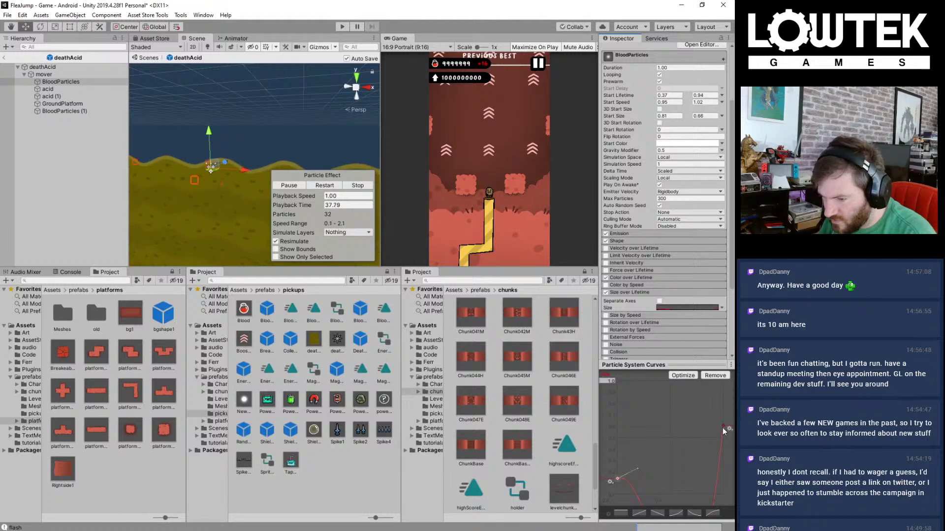
left_click_drag(720, 450, 696, 443)
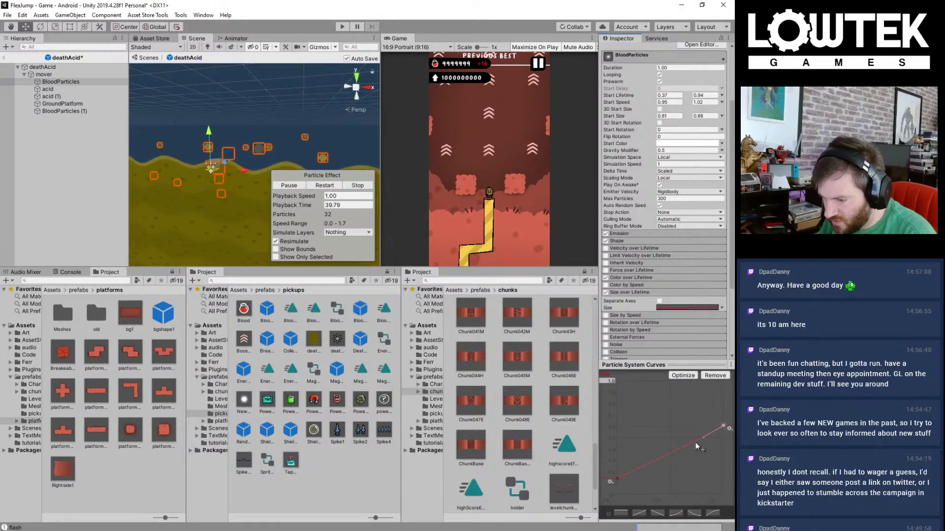
key("ctrl+s")
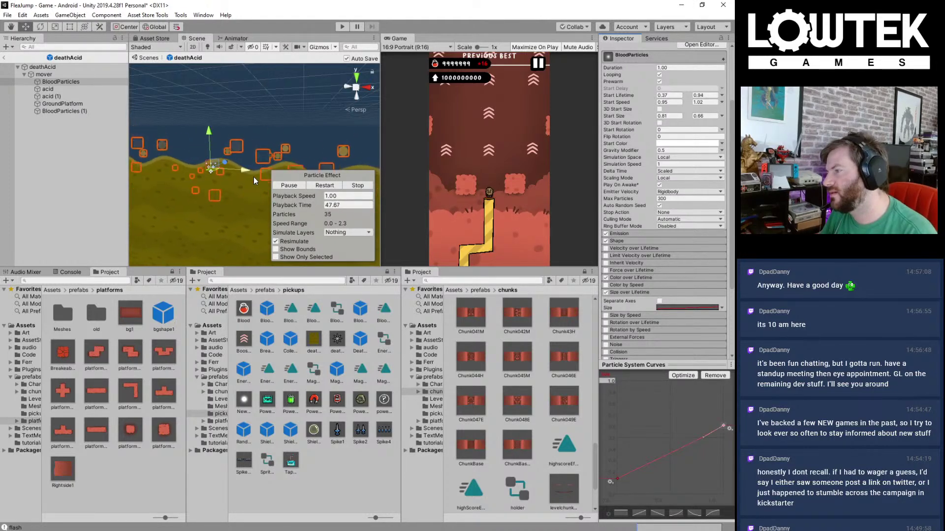
Step: Flatten BloodParticles' box emitter shape to a Z scale of about 0.7 along the acid's surface
middle_click_drag(239, 155, 240, 134)
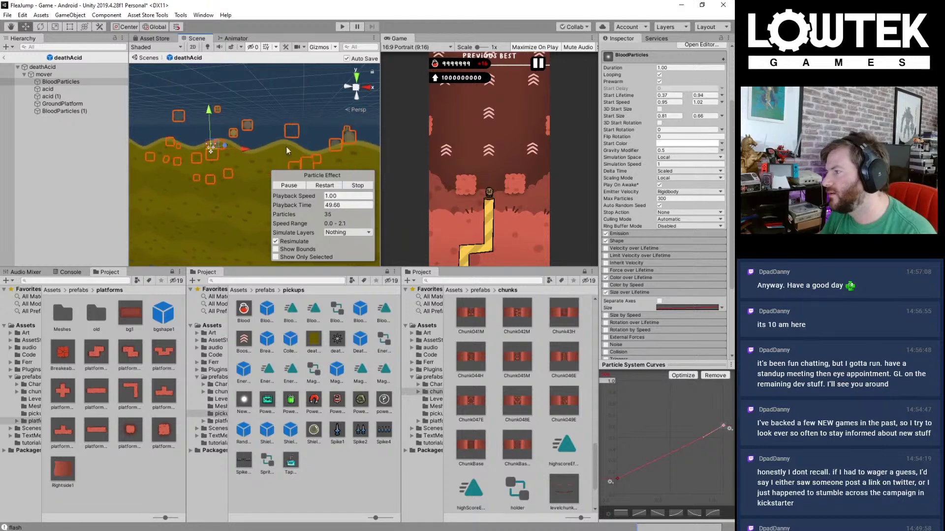
left_click(642, 241)
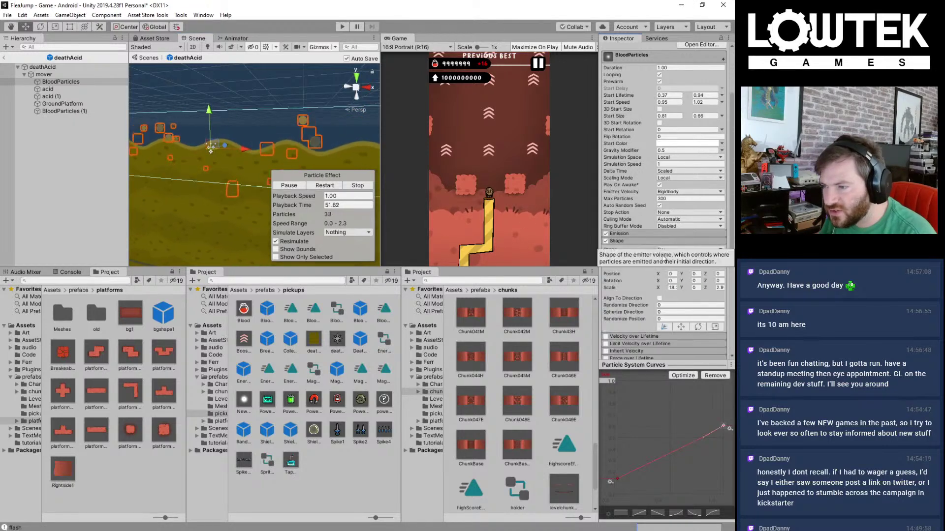
middle_click_drag(255, 145, 227, 132)
scroll(247, 162, "down", 6)
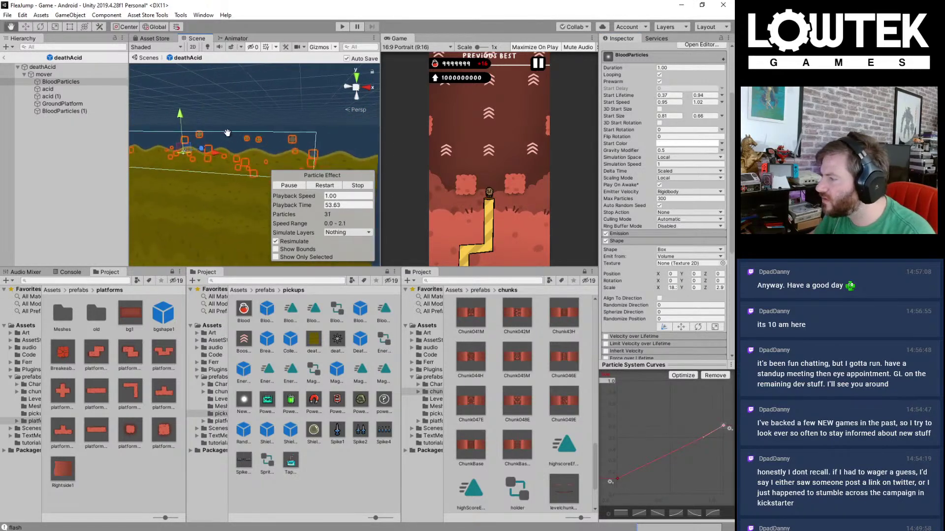
key("t")
scroll(217, 129, "down", 2)
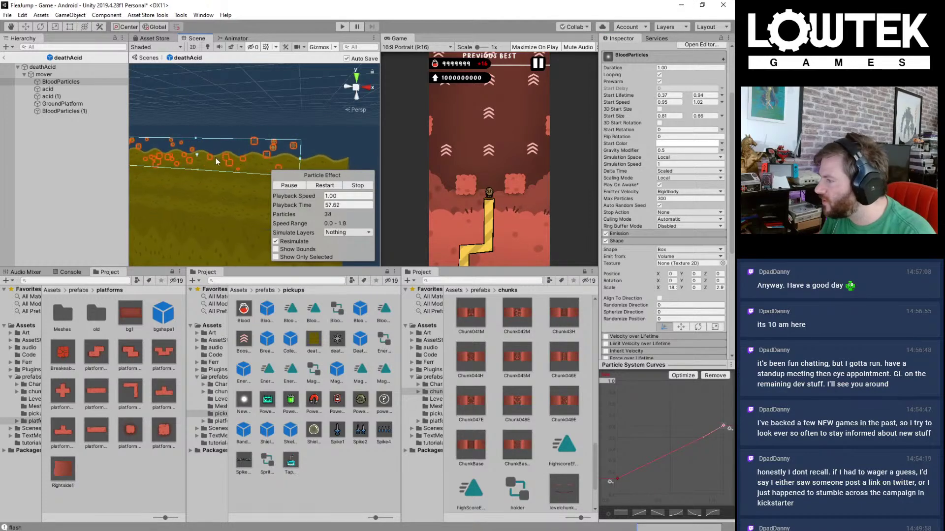
scroll(170, 153, "up", 2)
left_click_drag(164, 124, 173, 144)
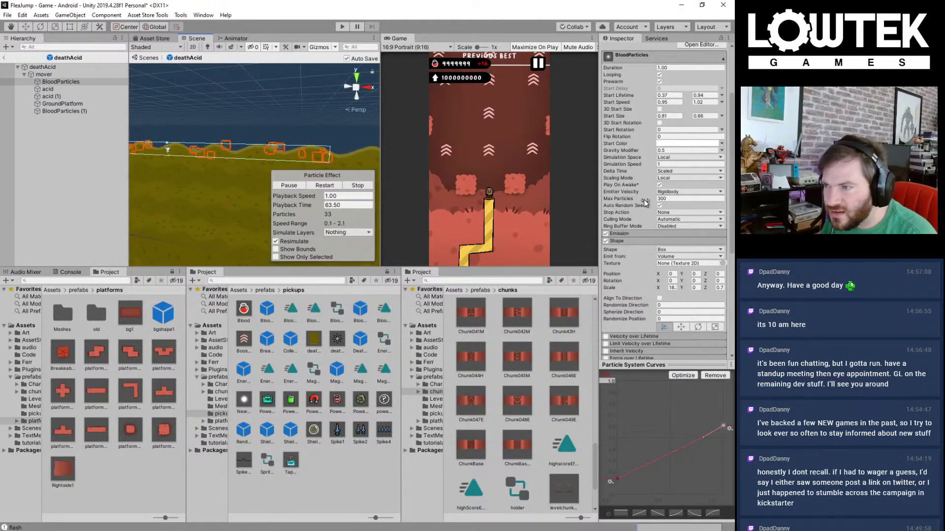
Step: Raise BloodParticles' Start Speed range, with its first value at 3.36, and deselect the particle system
scroll(652, 186, "up", 3)
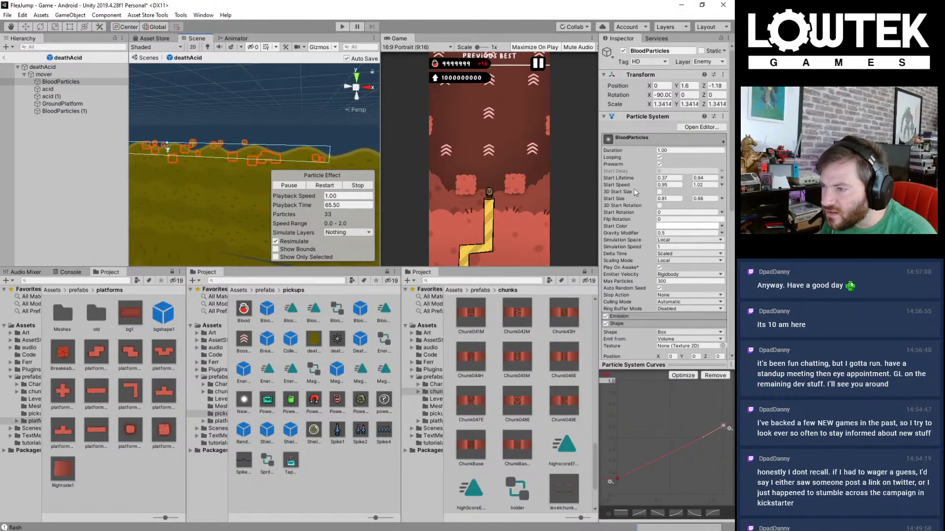
left_click_drag(653, 187, 697, 188)
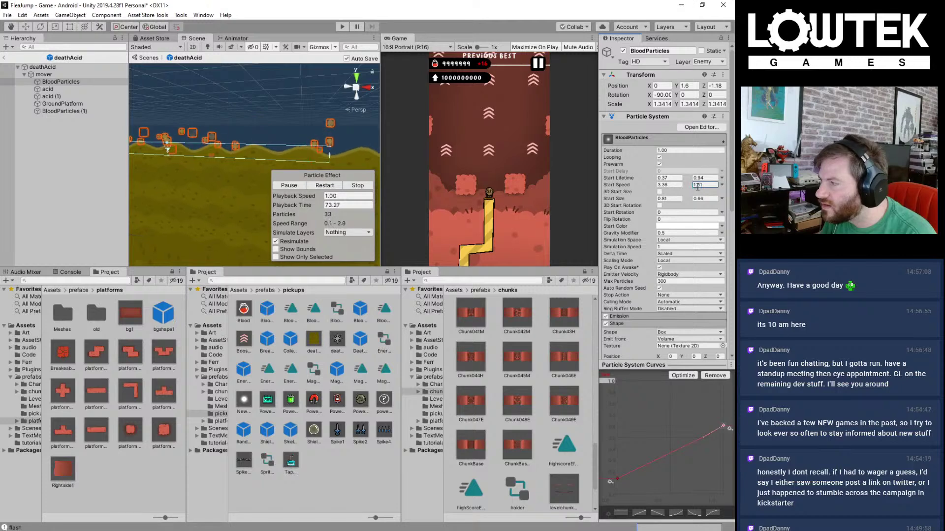
left_click(75, 152)
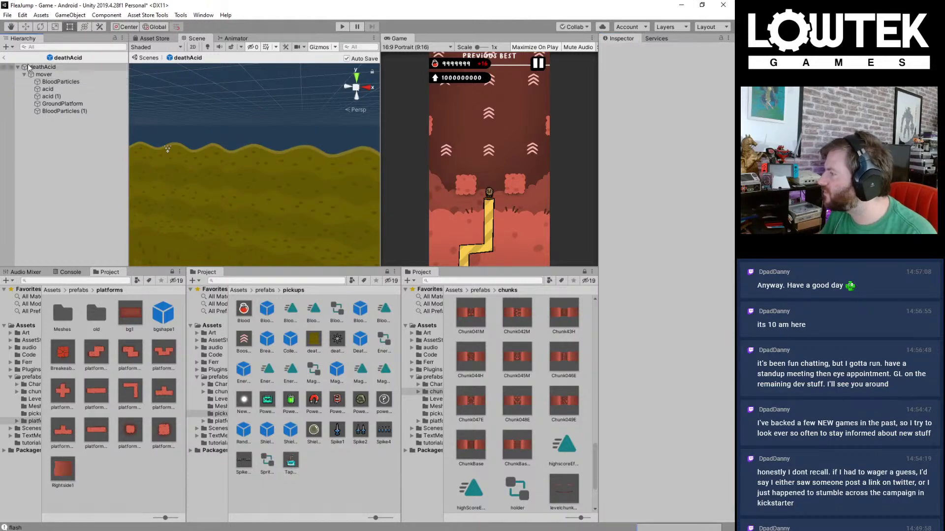
Step: Return from the deathAcid prefab to the Game scene and frame the deathAcid instance
left_click(4, 59)
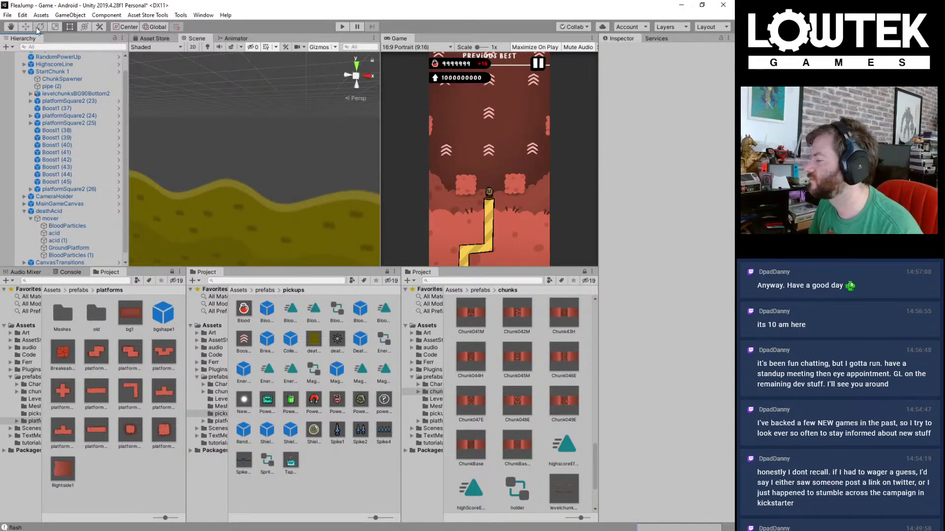
left_click(212, 202)
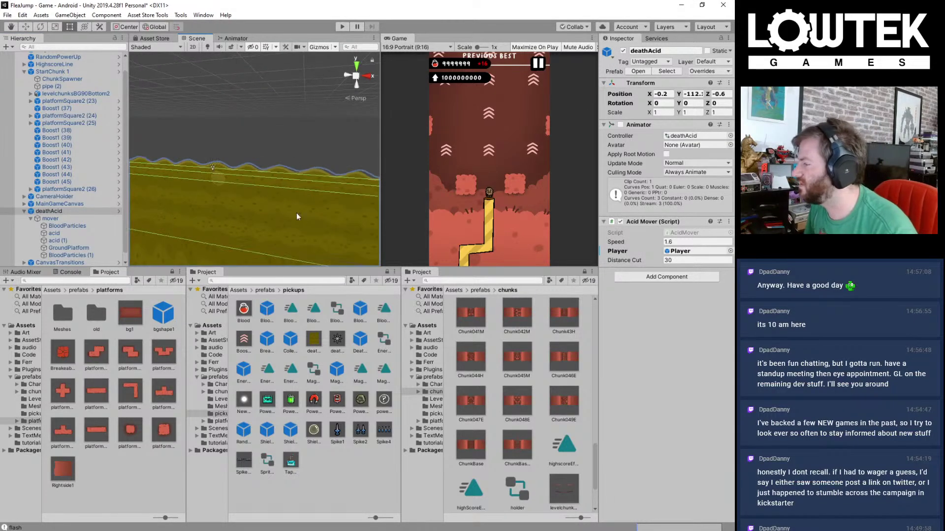
key("f")
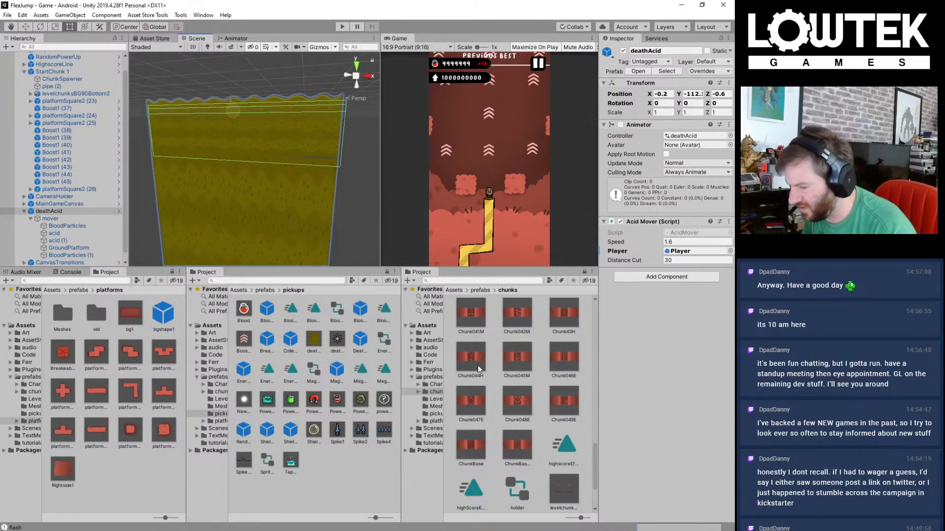
Step: Open the Chunk049E prefab and move platformSquare2 (8) down to Y 11.18
double_click(572, 403)
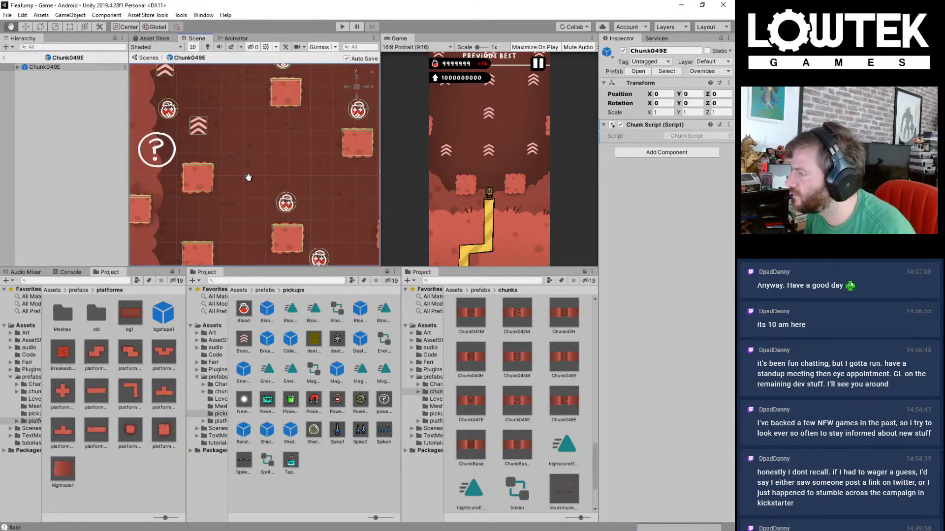
scroll(266, 180, "up", 3)
left_click(261, 189)
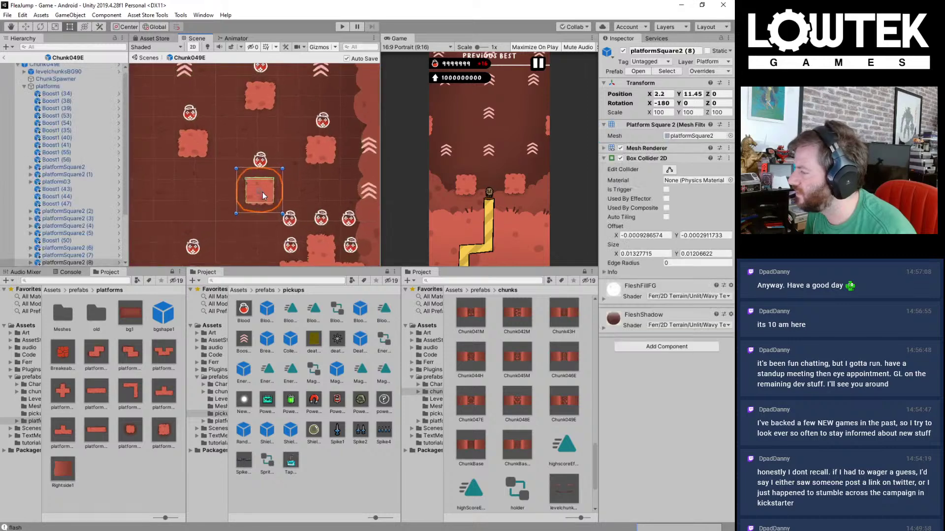
left_click_drag(269, 186, 273, 193)
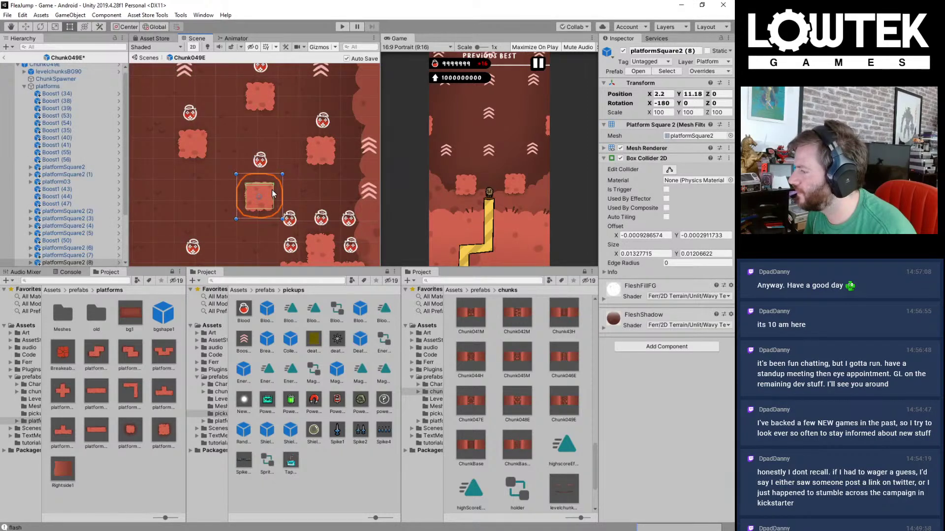
Step: Duplicate the boost arrow at X 5.05, Y 17.34 and place the copy above platformSquare2 (8) at about X 2.08, Y 13.89
middle_click_drag(325, 139, 306, 118)
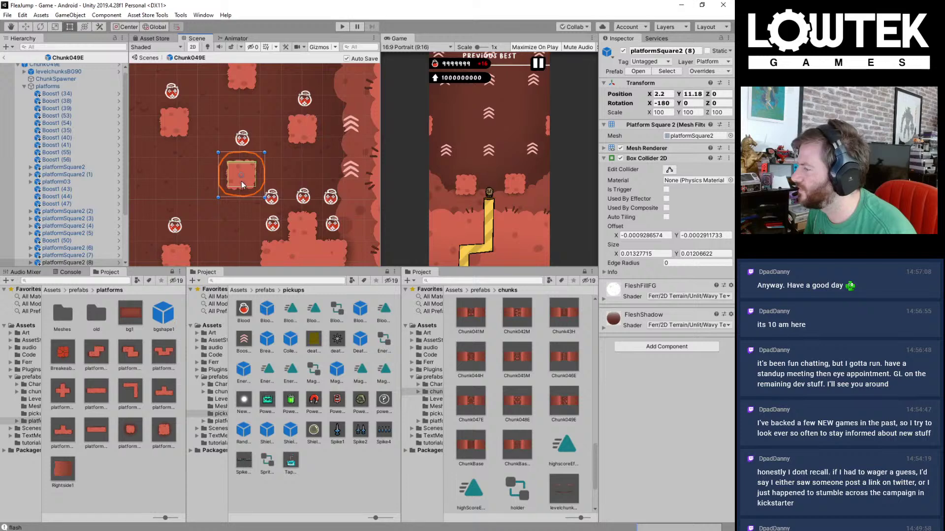
middle_click_drag(216, 104, 246, 142)
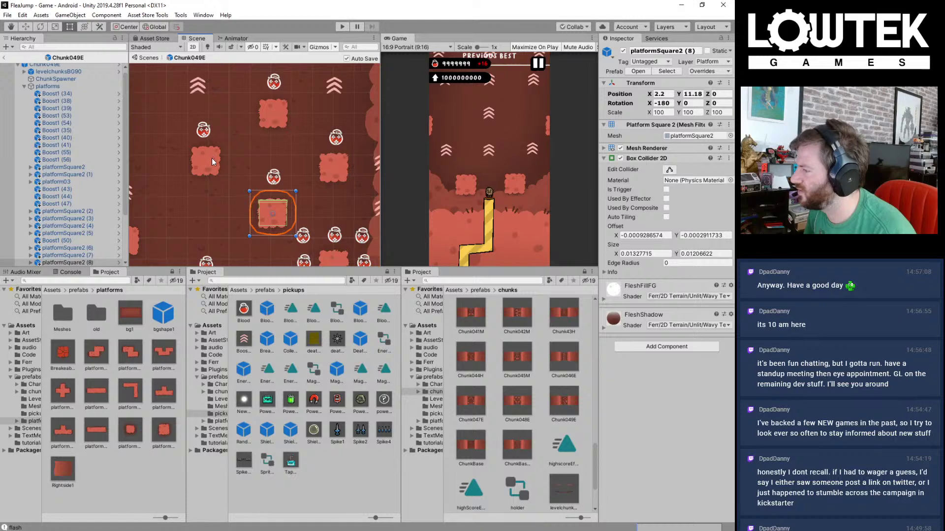
middle_click_drag(330, 157, 271, 153)
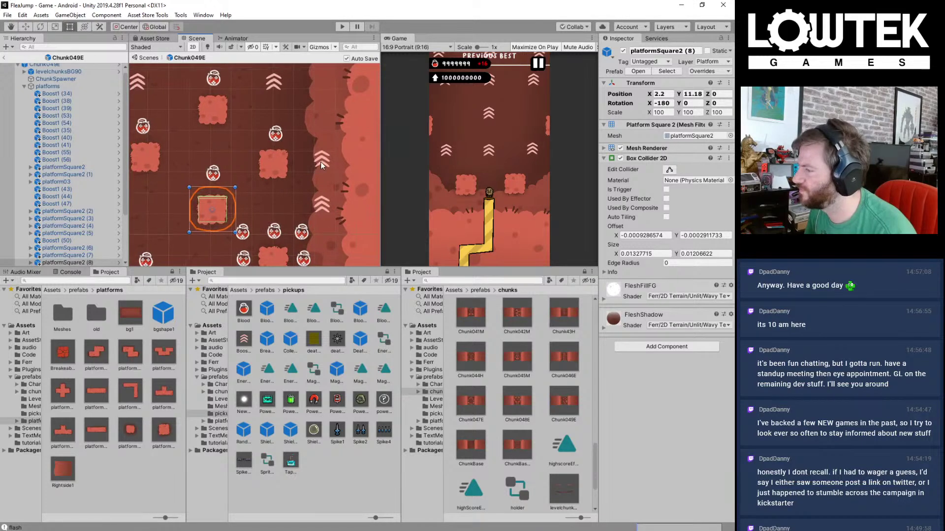
middle_click_drag(232, 95, 345, 137)
left_click(353, 133)
left_click(354, 135)
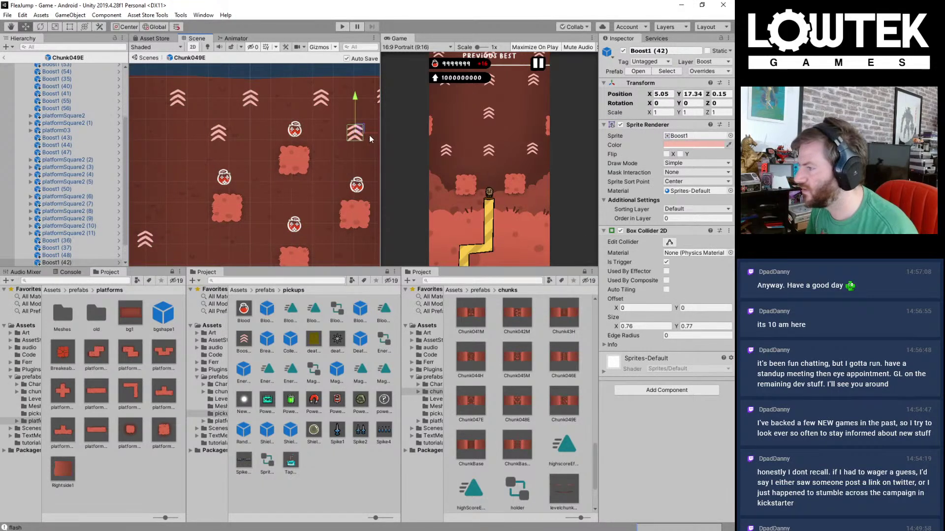
key("w")
left_click_drag(355, 133, 299, 203)
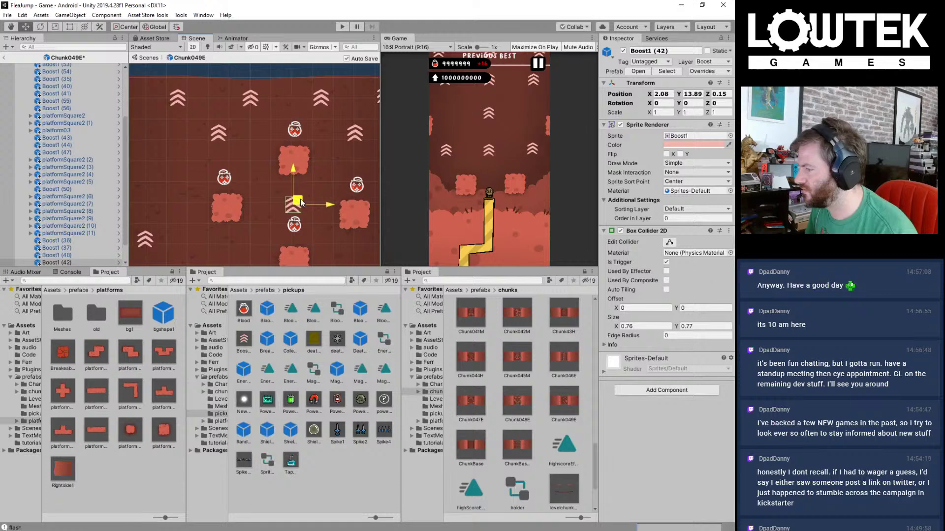
Step: Delete the blood pickup directly above platformSquare2 (8) and lower the new boost arrow to about Y 13.25
left_click(294, 227)
key("Delete")
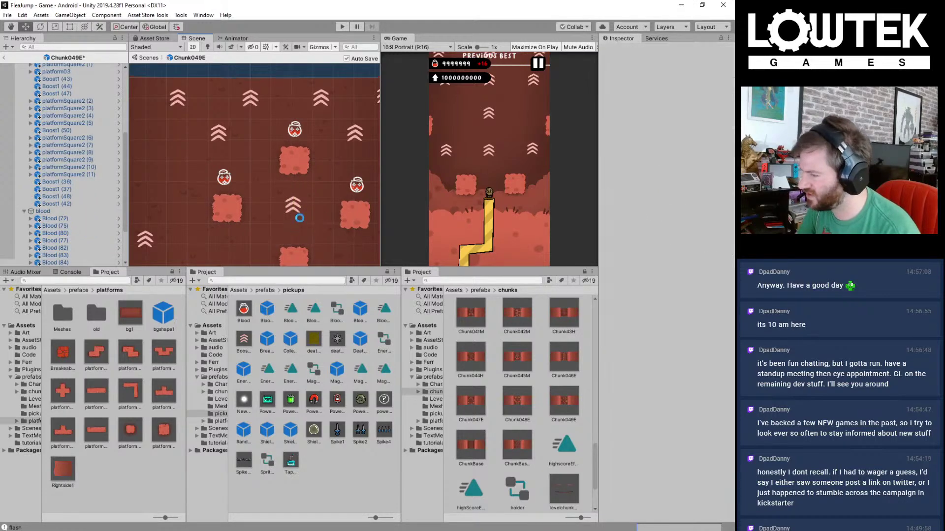
left_click(297, 205)
left_click_drag(292, 176, 294, 188)
Step: Move the new boost arrow beside the upper middle platform, near X 0.69, Y 15.95, and place a copy of Blood (80) above platformSquare2 (8)
middle_click_drag(285, 207, 255, 168)
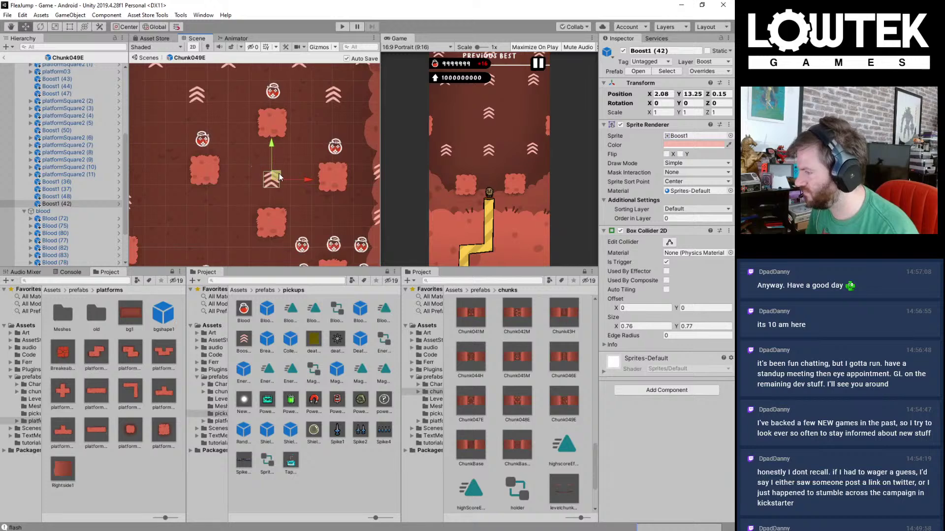
left_click_drag(275, 178, 248, 122)
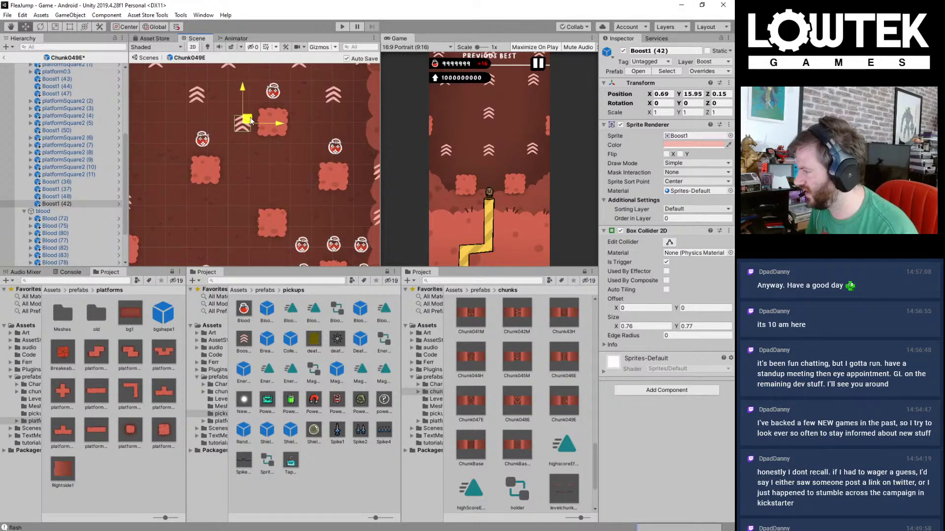
left_click(206, 142)
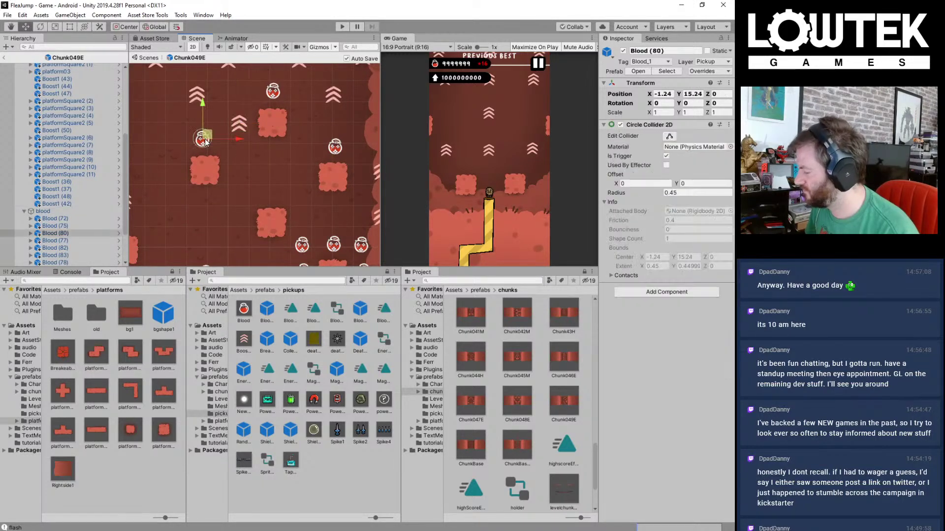
key("ctrl+d")
left_click_drag(206, 142, 282, 189)
Step: Play-test the game, quitting the paused run to the main menu and jumping up through Chunk049E in a new run
left_click(341, 27)
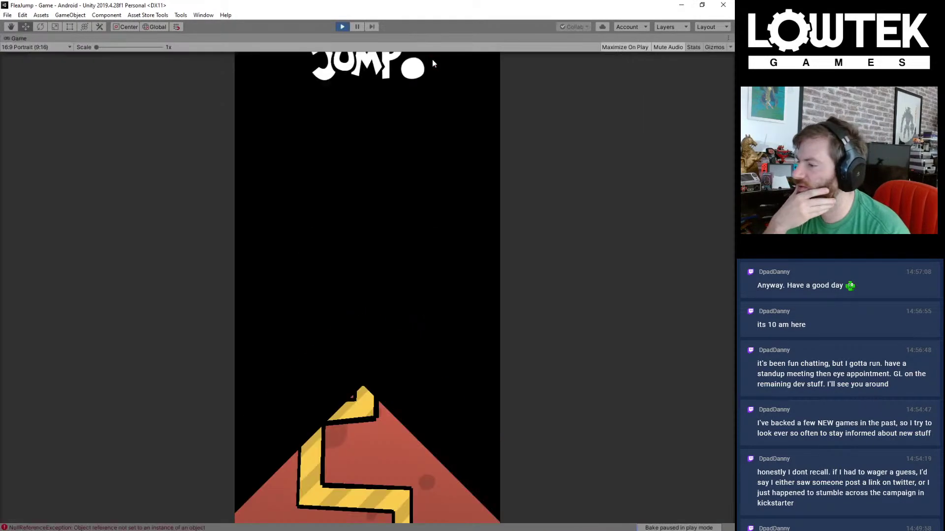
left_click(476, 74)
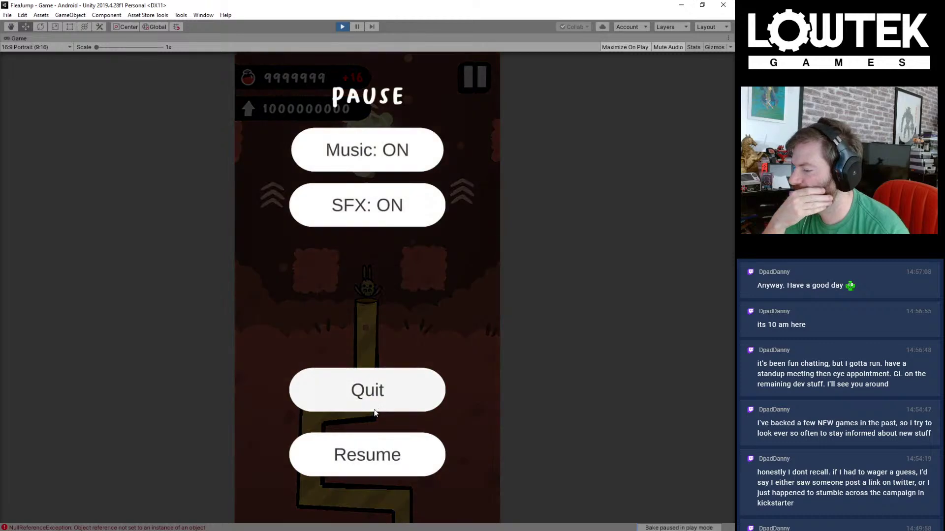
left_click(386, 391)
left_click(392, 344)
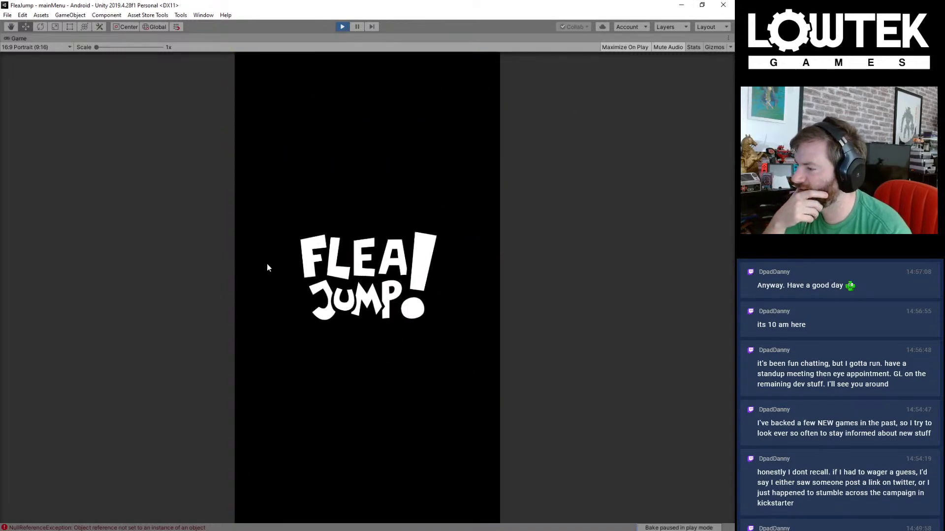
mouse_move(406, 288)
left_mouse_down()
mouse_move(364, 301)
mouse_move(422, 308)
mouse_move(285, 334)
mouse_move(369, 345)
mouse_move(302, 358)
mouse_move(364, 357)
mouse_move(326, 364)
left_mouse_up()
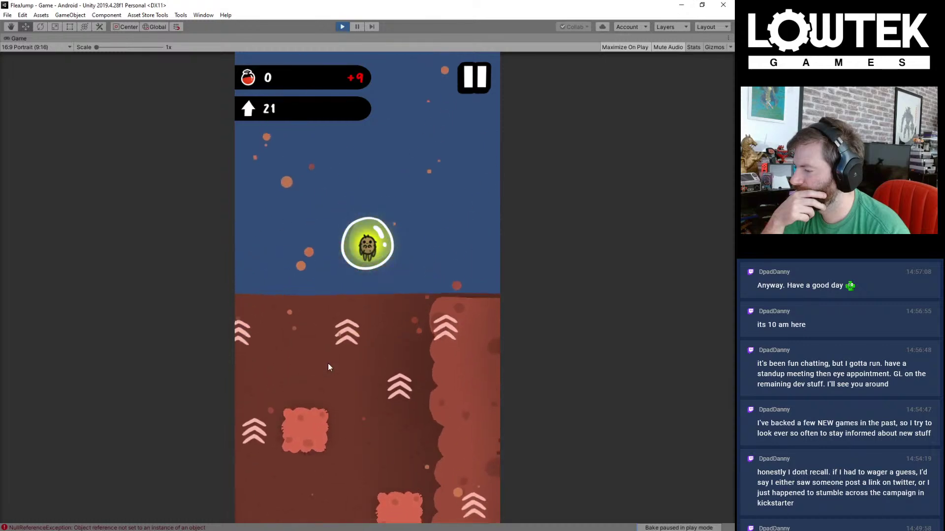
Step: Stop the play test and lower platformSquare2 (11) to Y 15.64 in the Chunk049E prefab
left_click(341, 27)
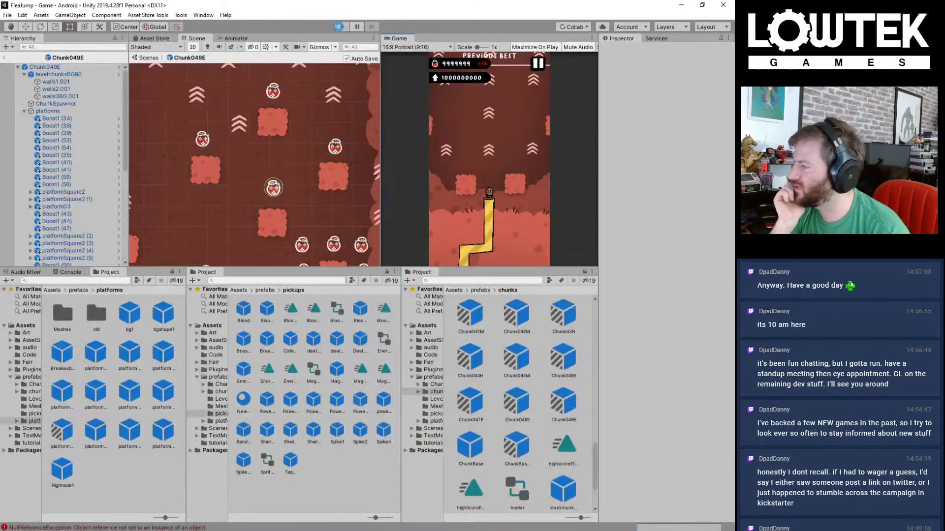
left_click(272, 120)
left_click_drag(281, 121, 280, 128)
Step: Play-test the adjusted Chunk049E layout from the main menu, restarting the run once, and exit play mode
left_click(343, 27)
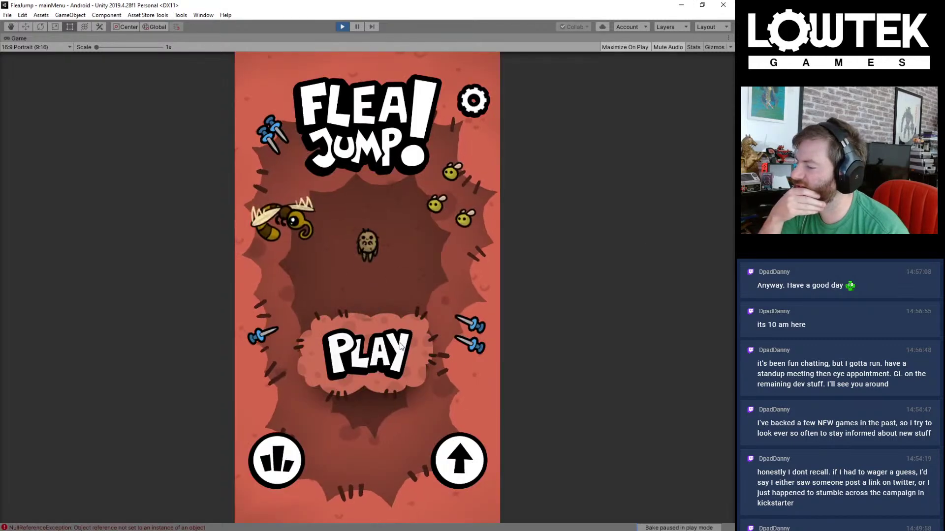
left_click(406, 356)
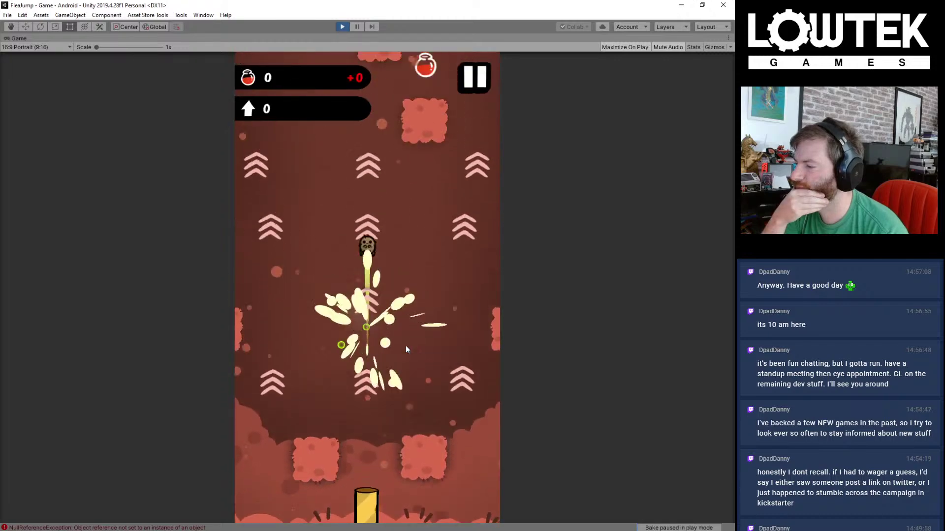
mouse_move(405, 346)
left_mouse_down()
mouse_move(343, 356)
mouse_move(358, 360)
left_mouse_up()
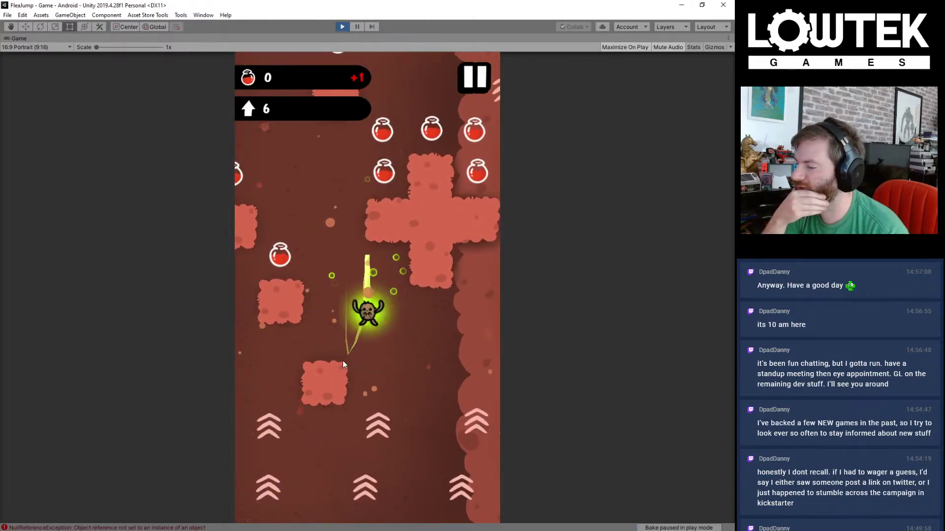
left_click(474, 78)
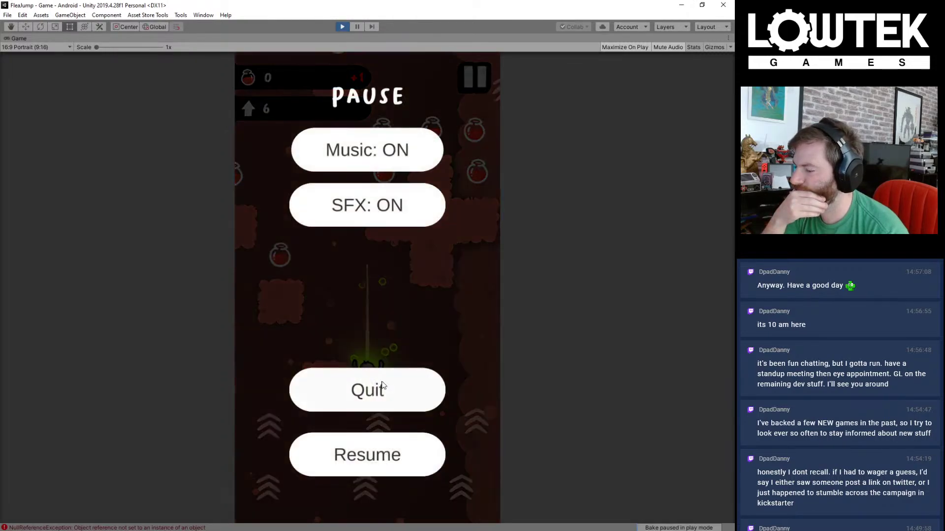
left_click(379, 387)
left_click(394, 342)
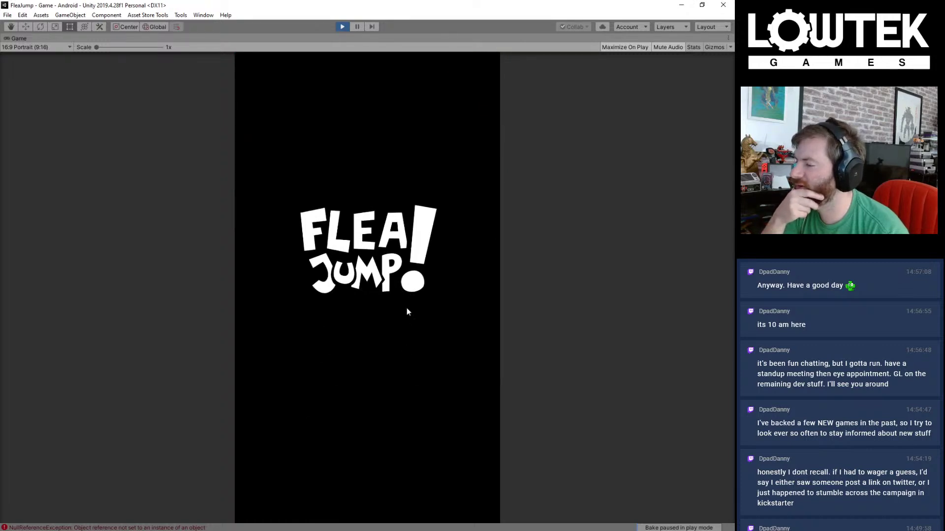
mouse_move(414, 315)
left_mouse_down()
mouse_move(324, 333)
mouse_move(441, 341)
mouse_move(335, 364)
mouse_move(394, 368)
mouse_move(320, 374)
mouse_move(360, 374)
left_mouse_up()
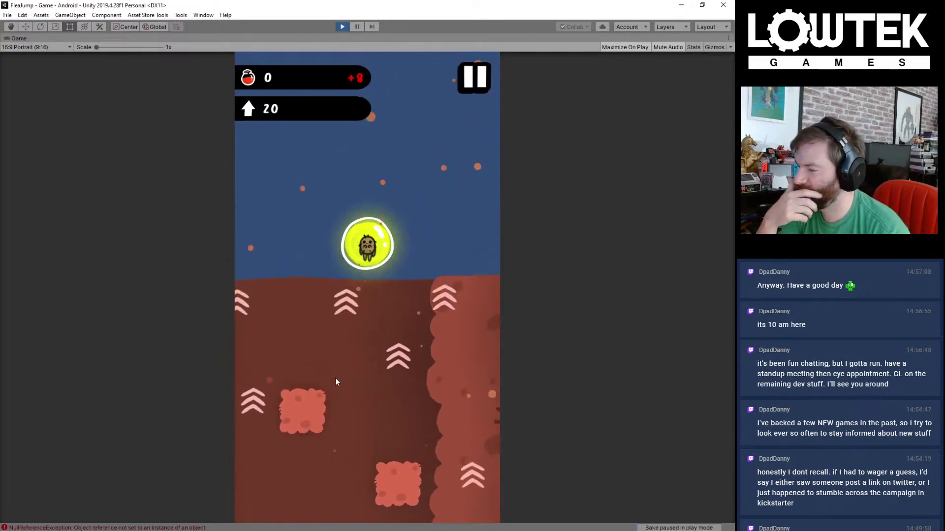
left_click(338, 30)
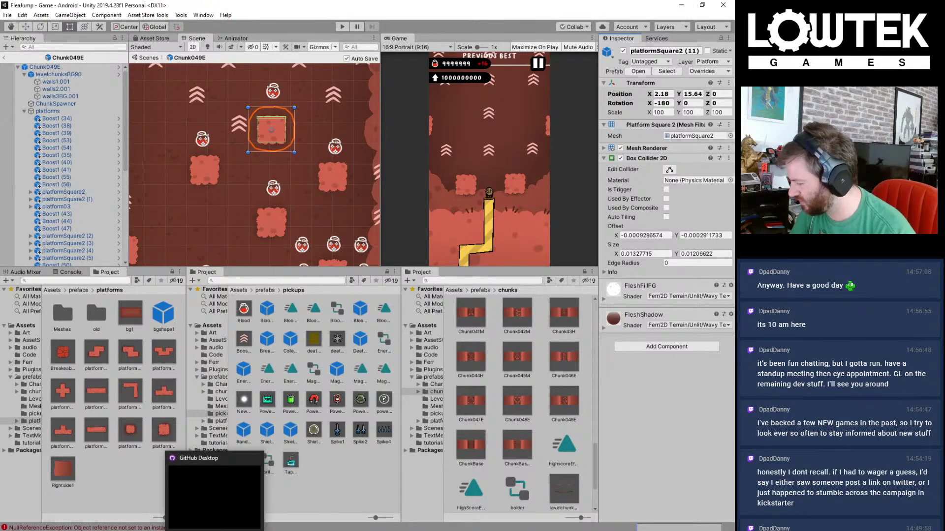
Step: Switch to GitHub Desktop and commit all changed FleaJump files to main with the summary "added new chunks"
left_click(215, 530)
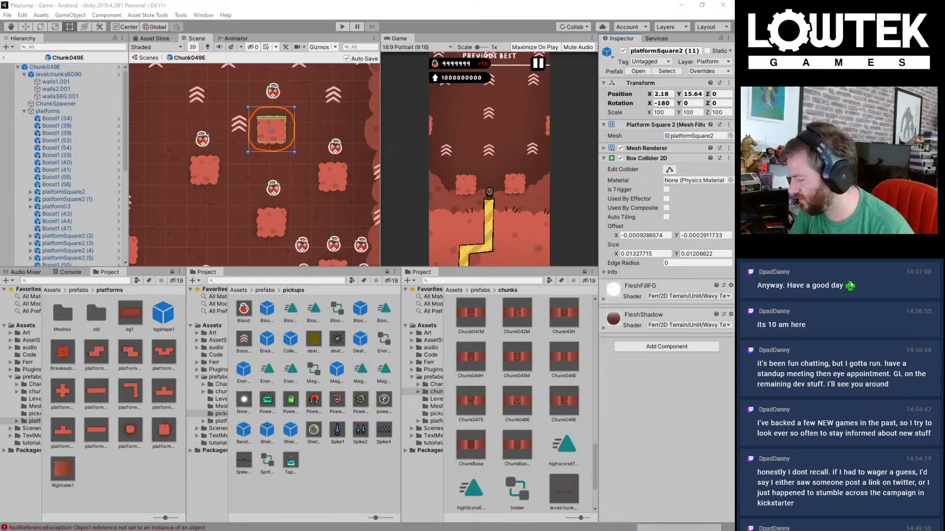
key("alt+Tab")
left_click(365, 302)
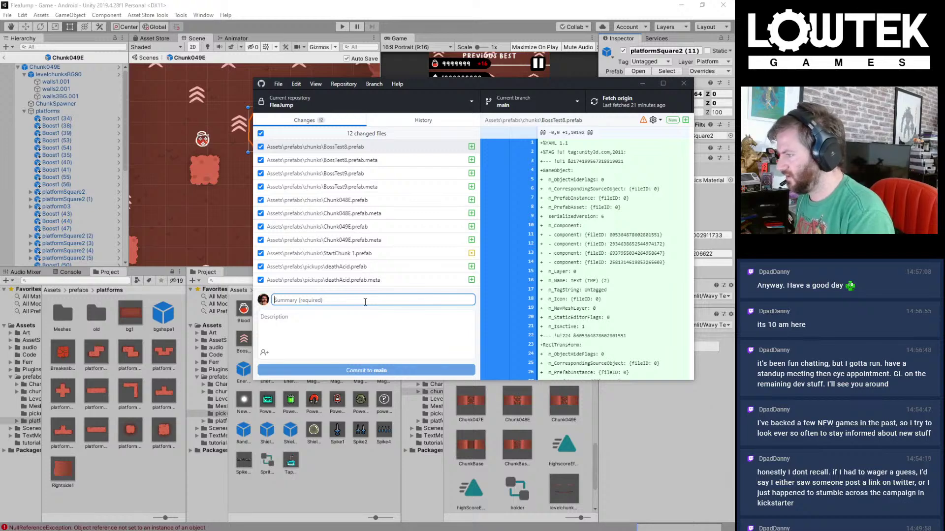
type("ad")
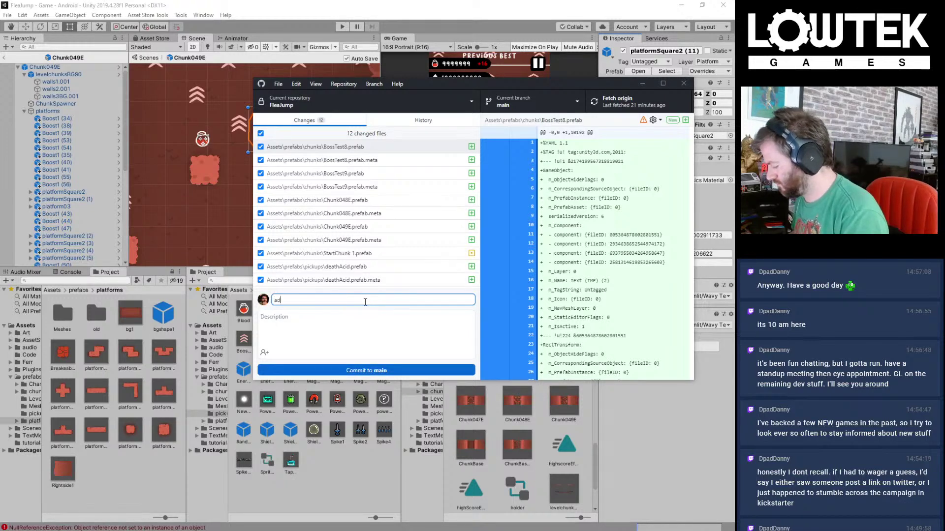
type("ded new chunks")
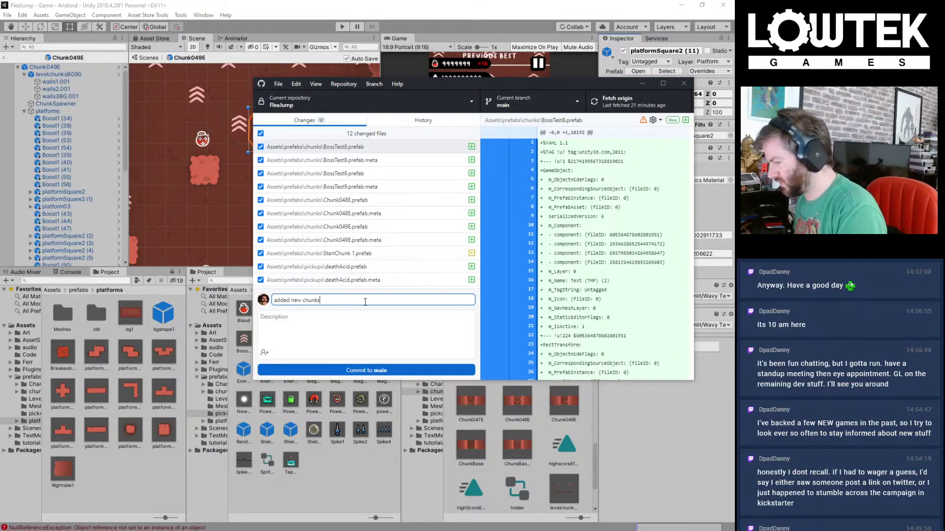
left_click(397, 368)
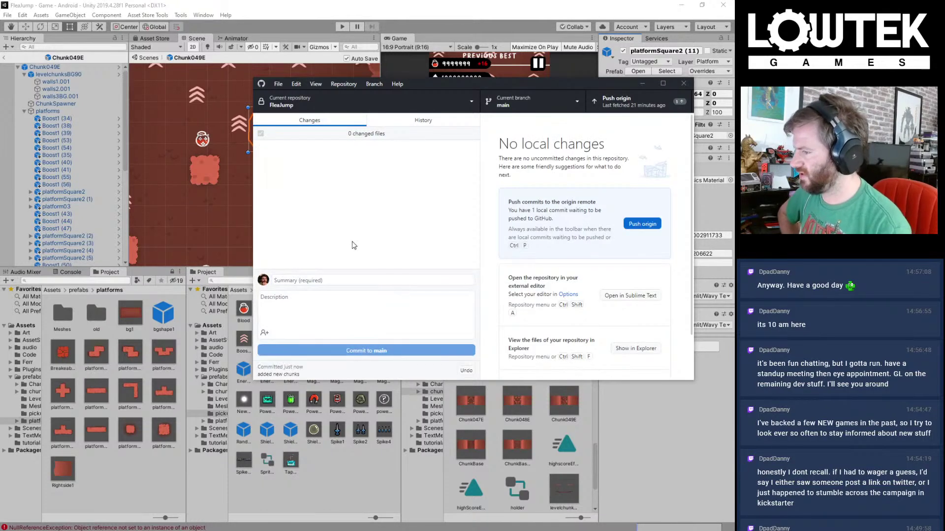
Step: Push the commit to origin and switch back to the Unity editor
left_click(610, 98)
left_click(554, 4)
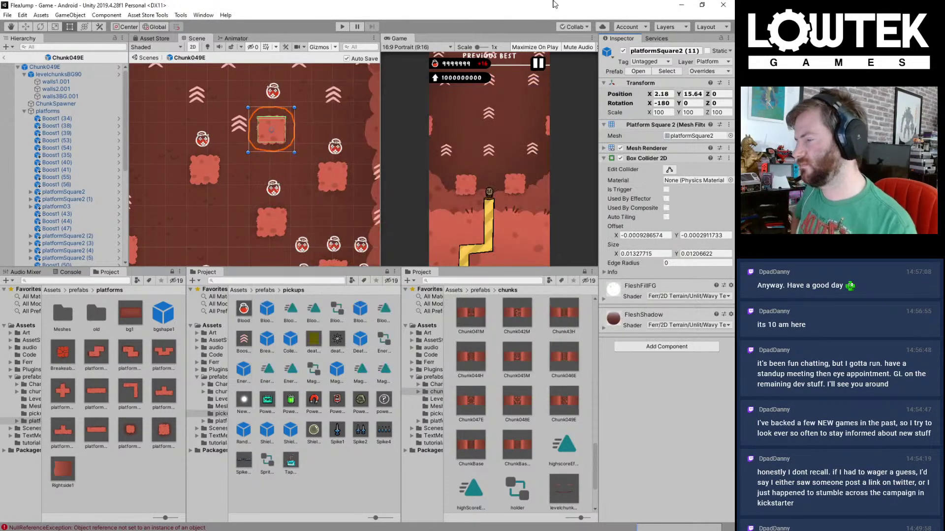